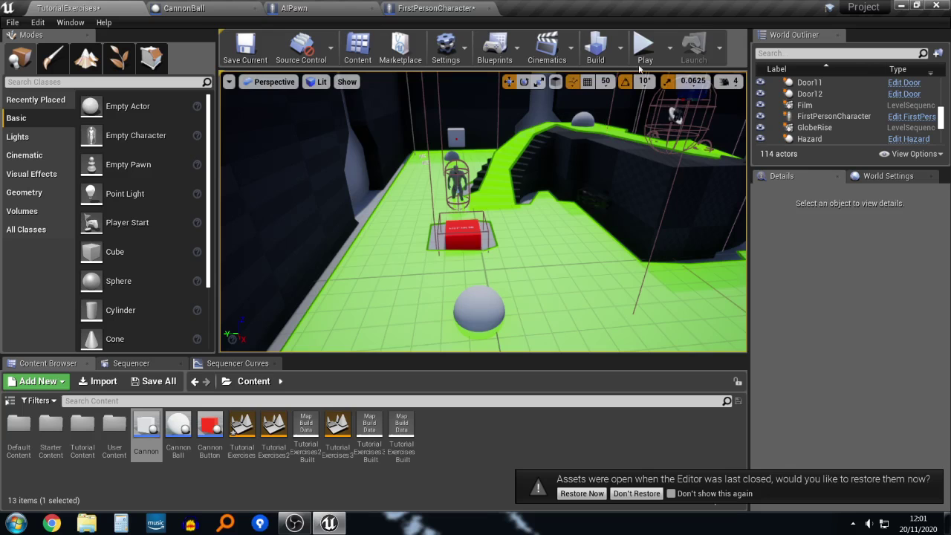
Step: Play-test the level, moving around the red STEP ON ME button and the raised platform, and end the session
{"action": "left_click", "coordinate": [642, 54]}
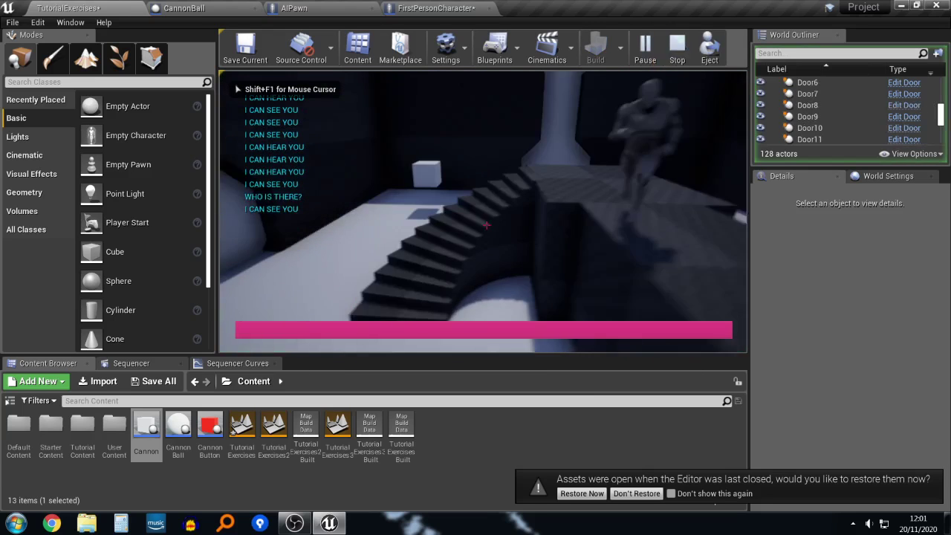
{"action": "key", "text": "s"}
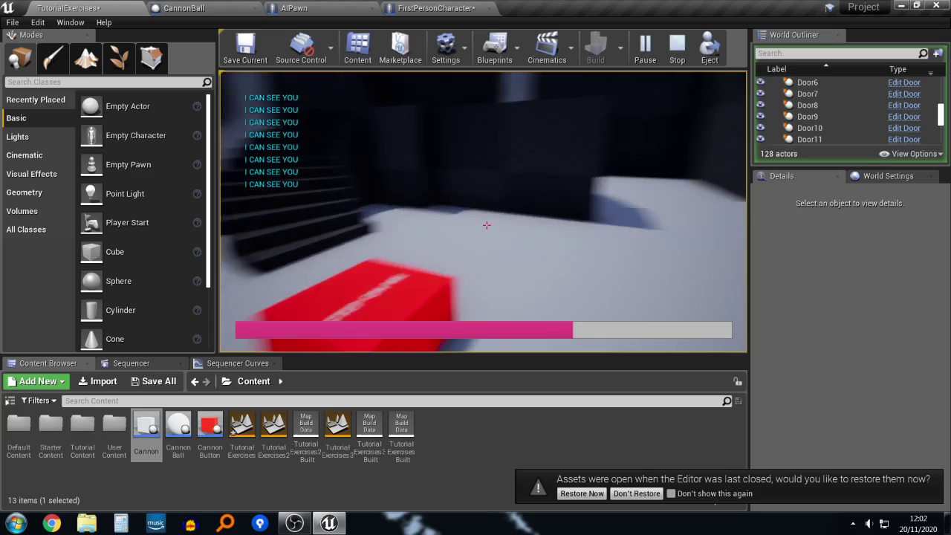
{"action": "key", "text": "a"}
{"action": "key", "text": "d"}
{"action": "key", "text": "d"}
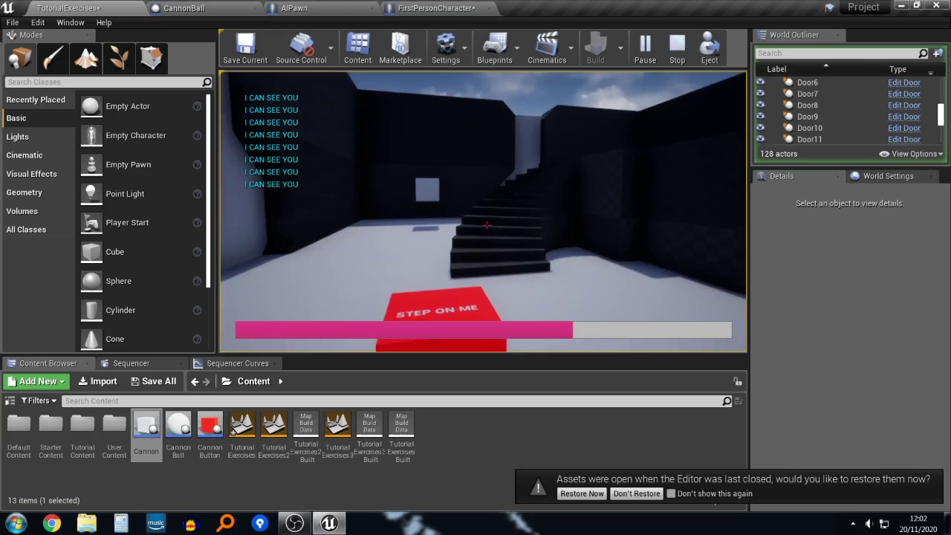
{"action": "key", "text": "a"}
{"action": "key", "text": "d"}
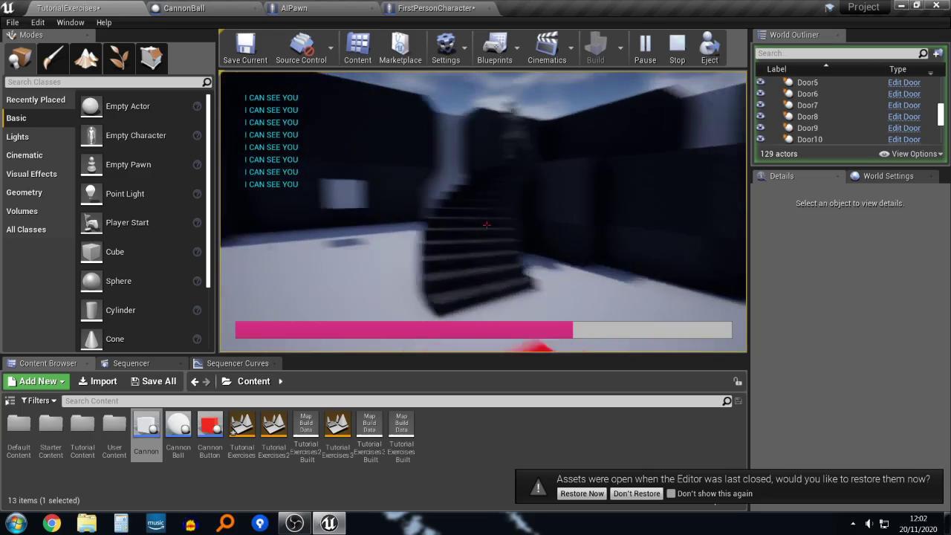
{"action": "key", "text": "s"}
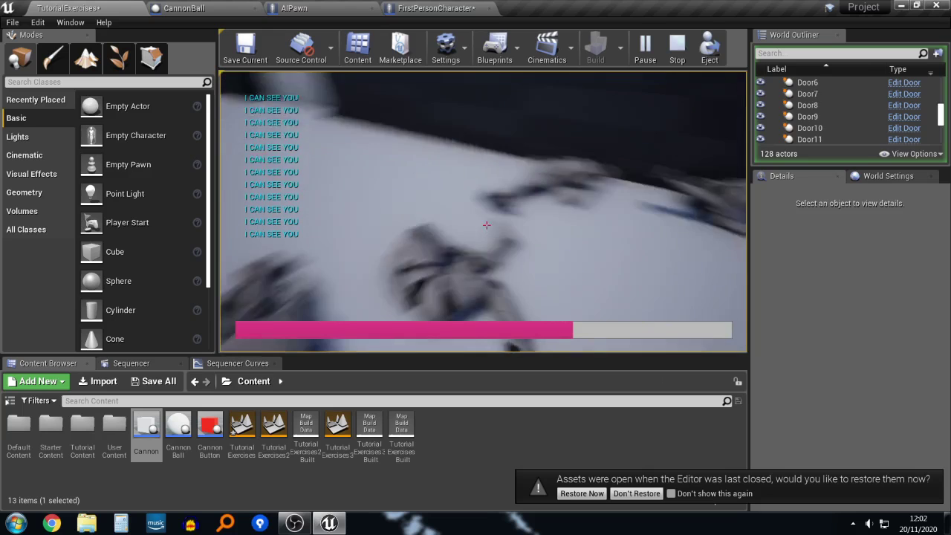
{"action": "key", "text": "w"}
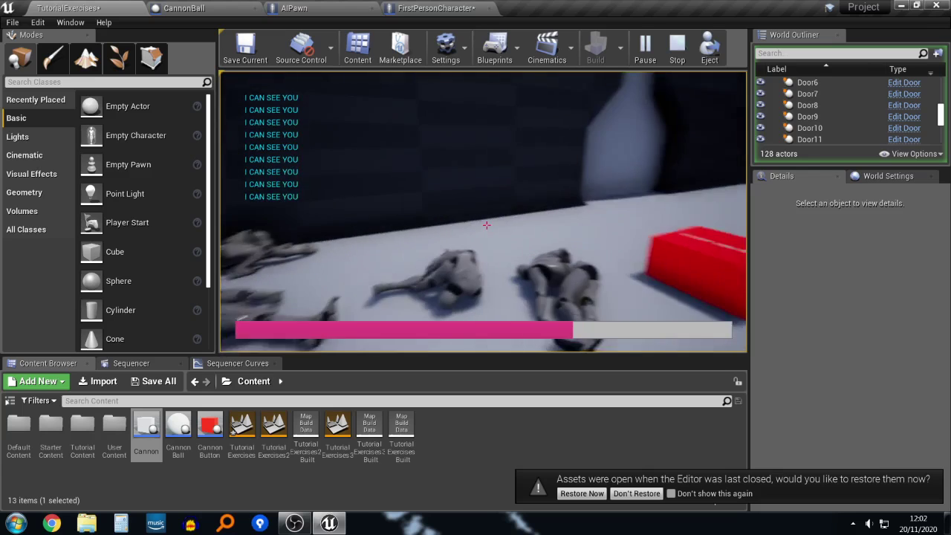
{"action": "key", "text": "a"}
{"action": "key", "text": "w"}
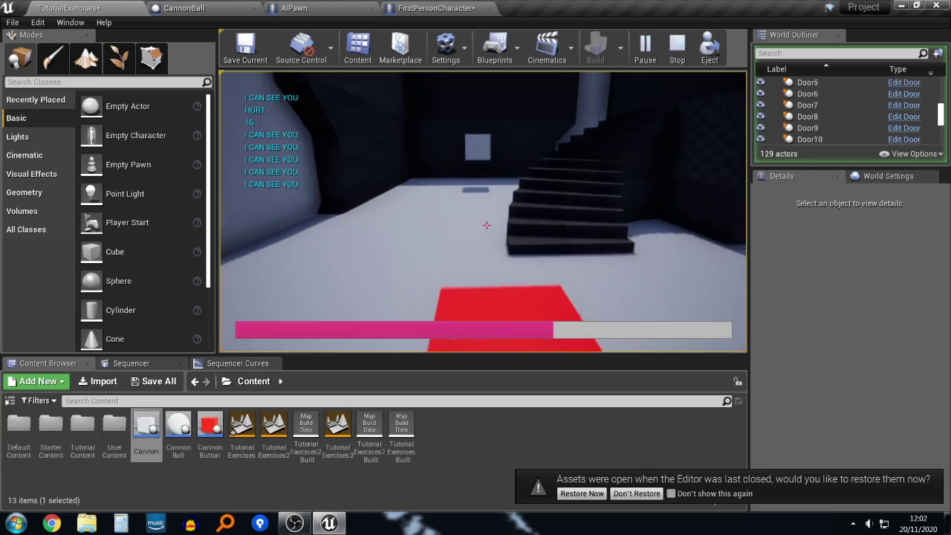
{"action": "key", "text": "w"}
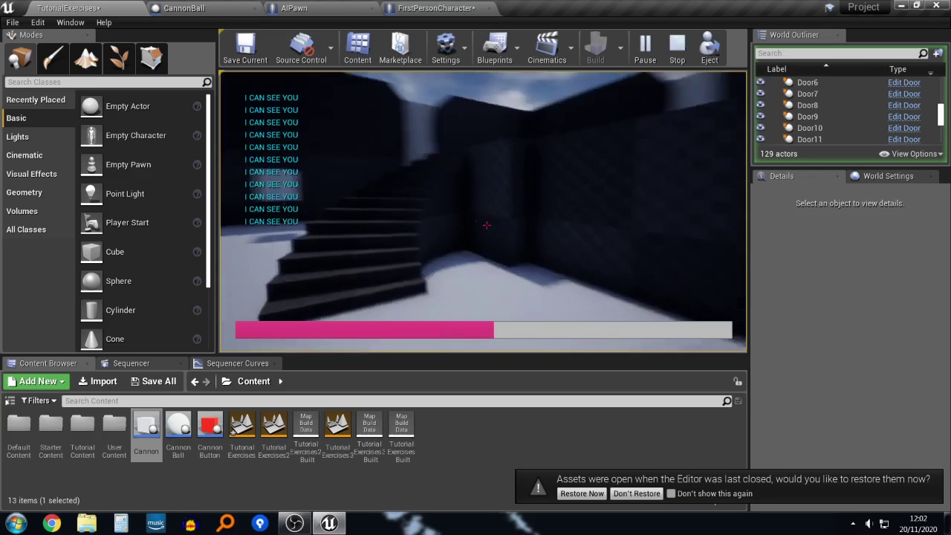
{"action": "key", "text": "w"}
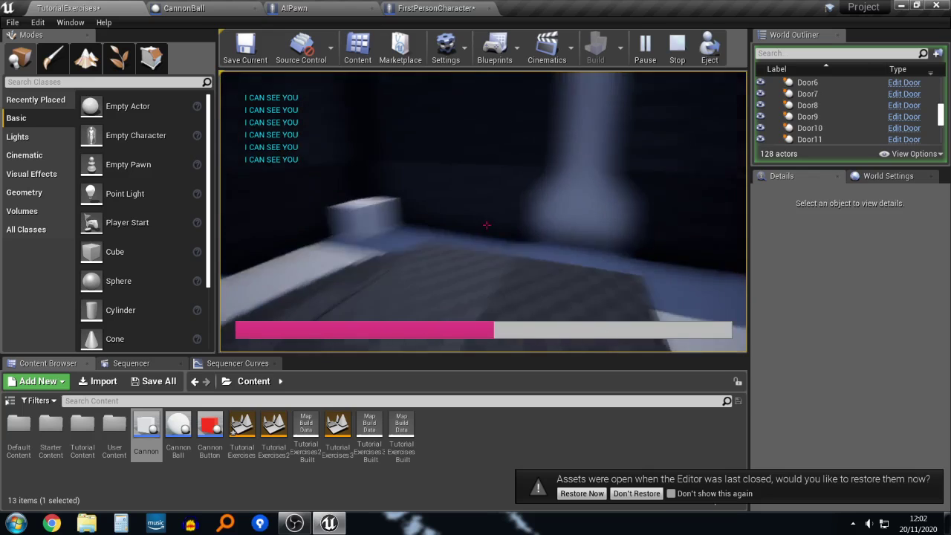
{"action": "key", "text": "w"}
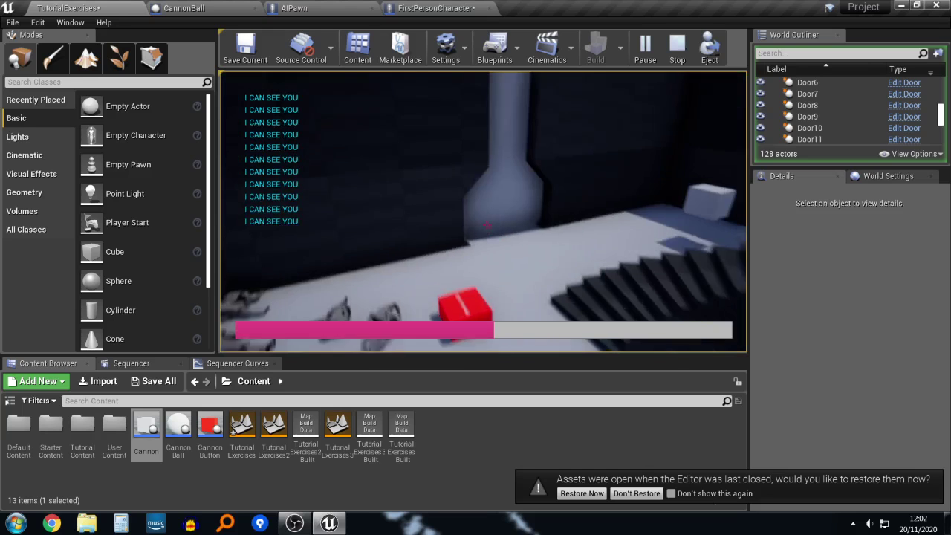
{"action": "key", "text": "w"}
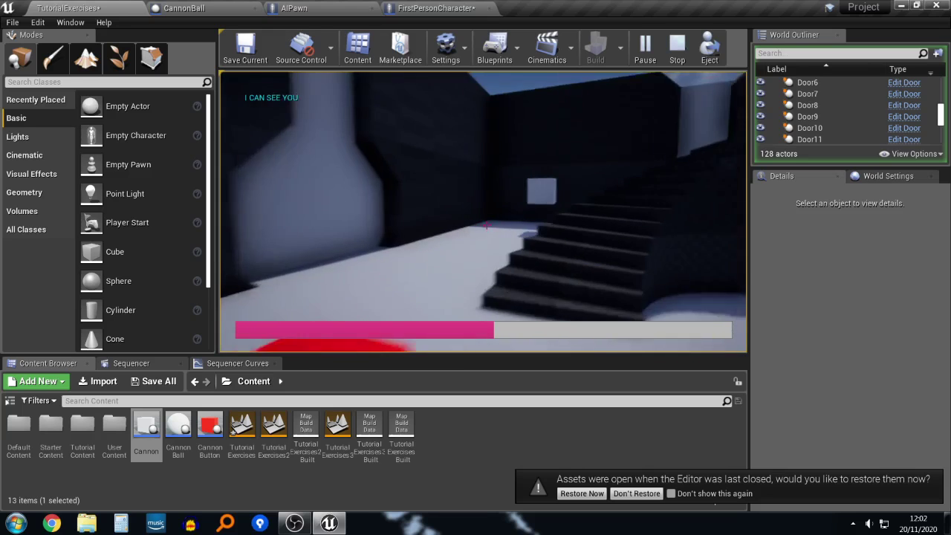
{"action": "key", "text": "s"}
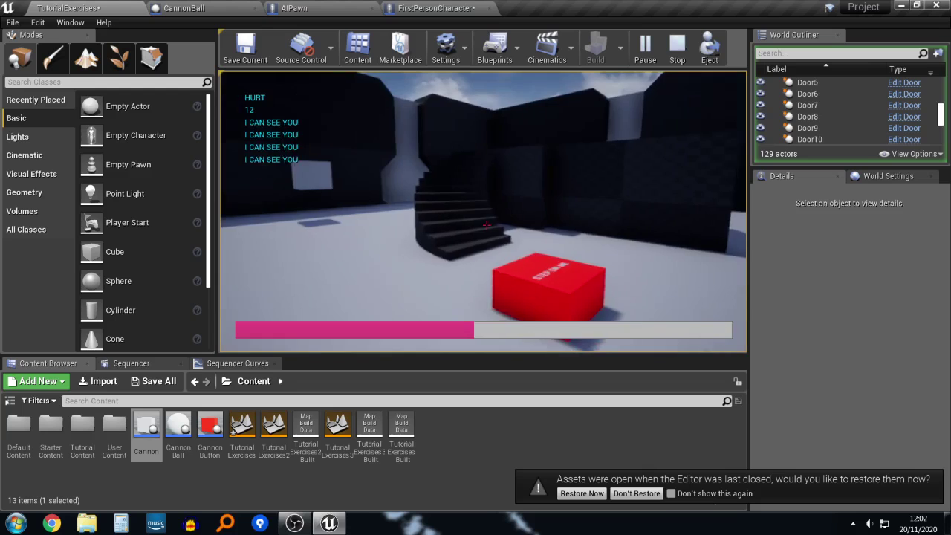
{"action": "key", "text": "w"}
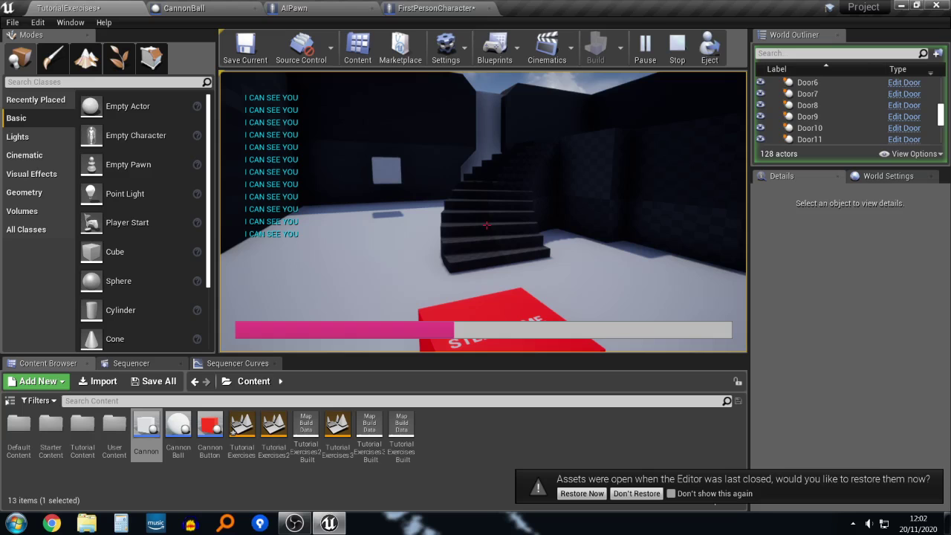
{"action": "key", "text": "w"}
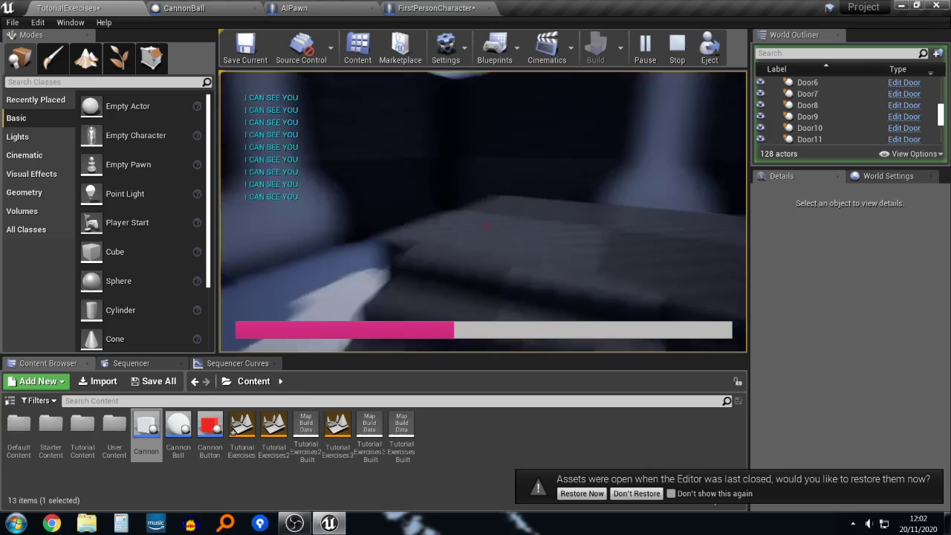
{"action": "key", "text": "w"}
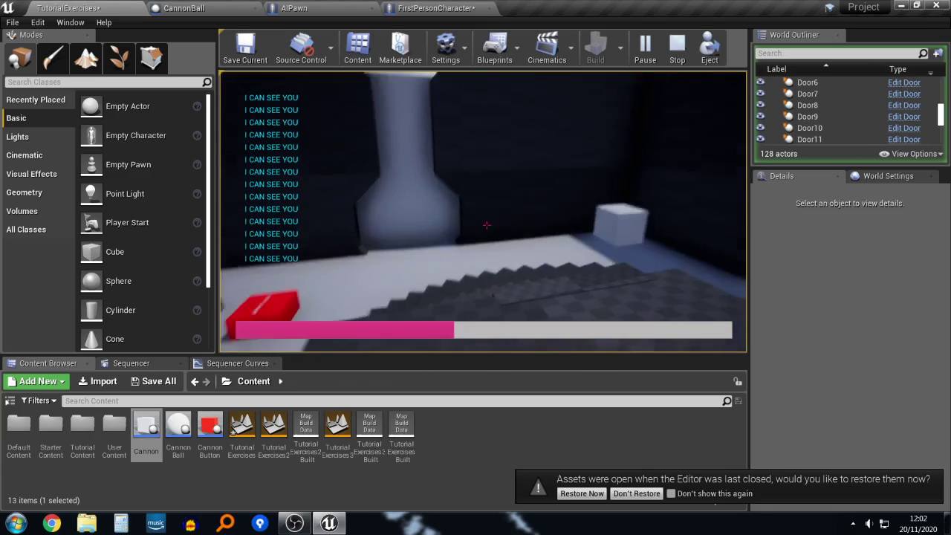
{"action": "key", "text": "w"}
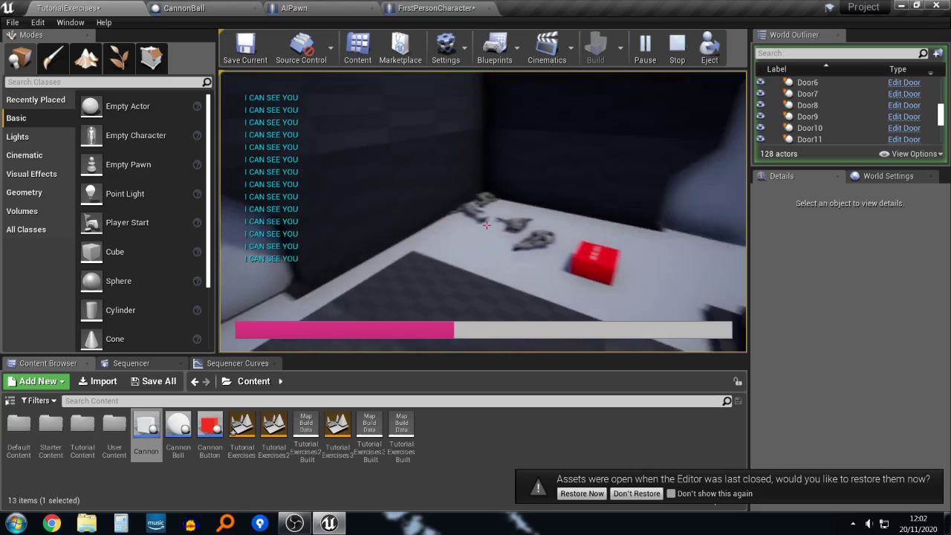
{"action": "key", "text": "w"}
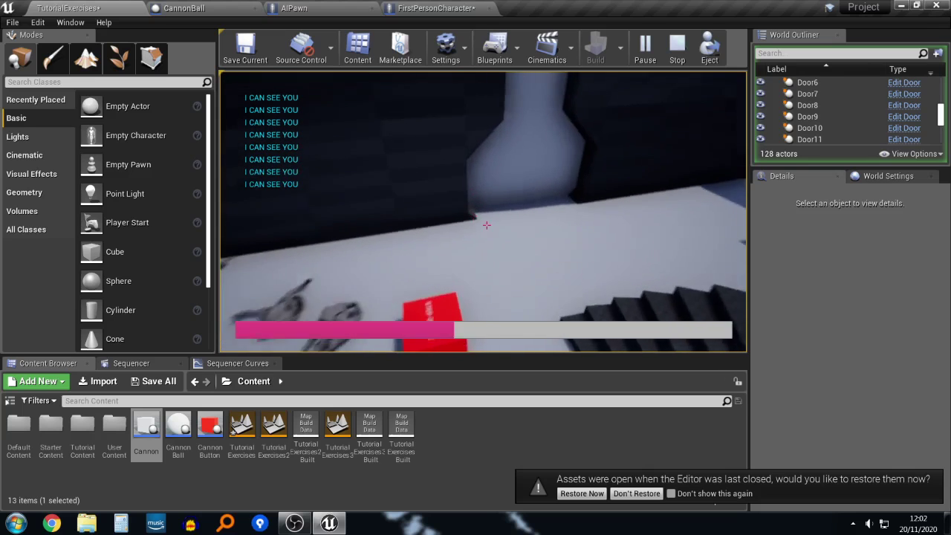
{"action": "key", "text": "Escape"}
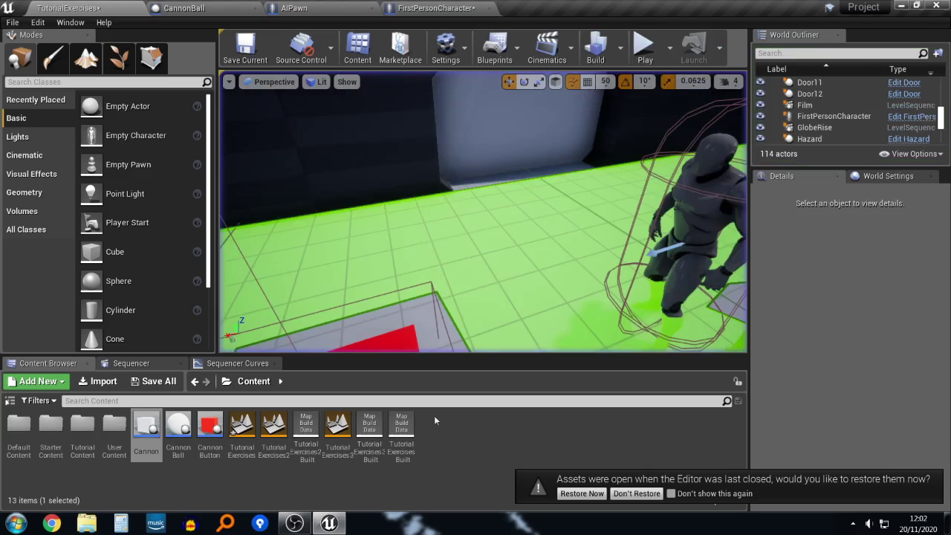
{"action": "left_click", "coordinate": [301, 524]}
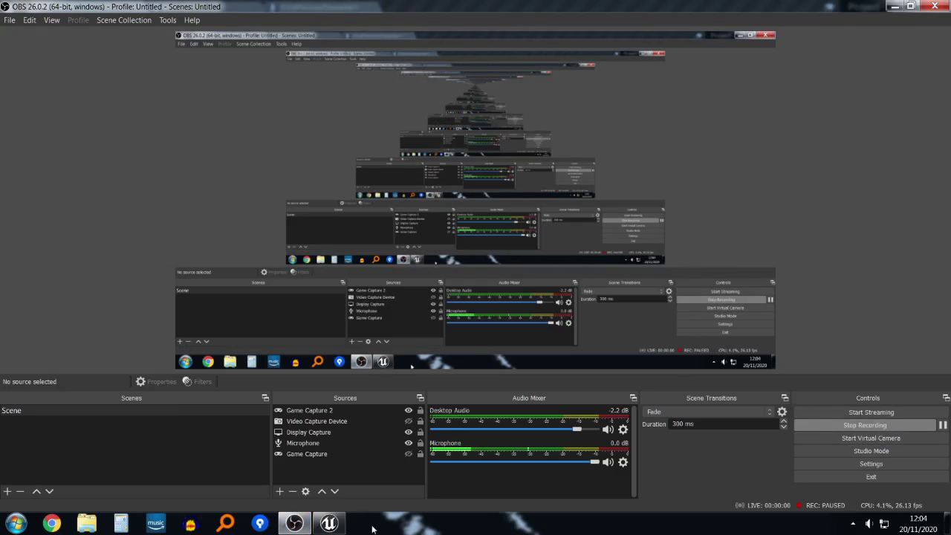
{"action": "left_click", "coordinate": [330, 525]}
{"action": "right_click_drag", "start_coordinate": [611, 193], "coordinate": [595, 180]}
{"action": "right_click_drag", "start_coordinate": [426, 258], "coordinate": [364, 262]}
{"action": "right_click_drag", "start_coordinate": [610, 162], "coordinate": [669, 165]}
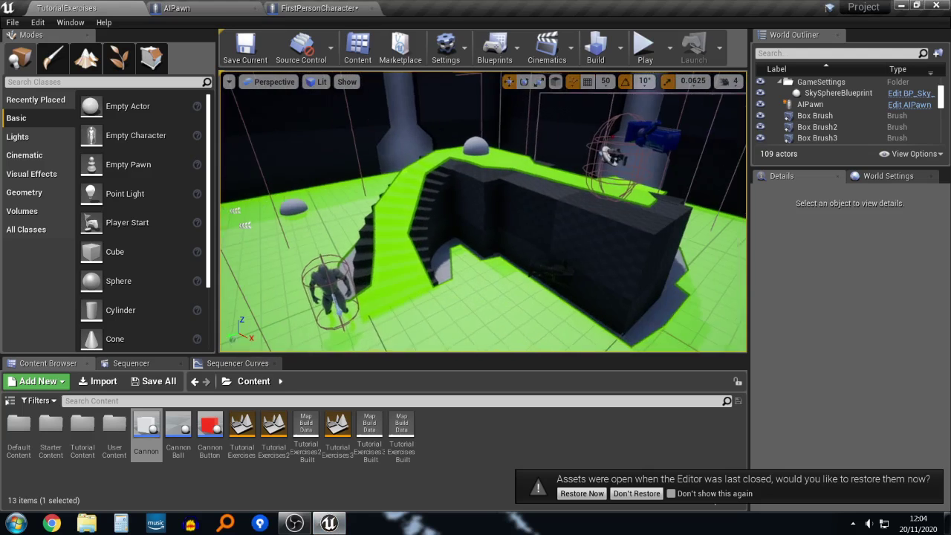
{"action": "right_click_drag", "start_coordinate": [472, 255], "coordinate": [437, 251]}
Step: Try to play the level, cancel the launch, and open the CannonBall event graph from the Blueprint Log for inspection
{"action": "left_click", "coordinate": [644, 48]}
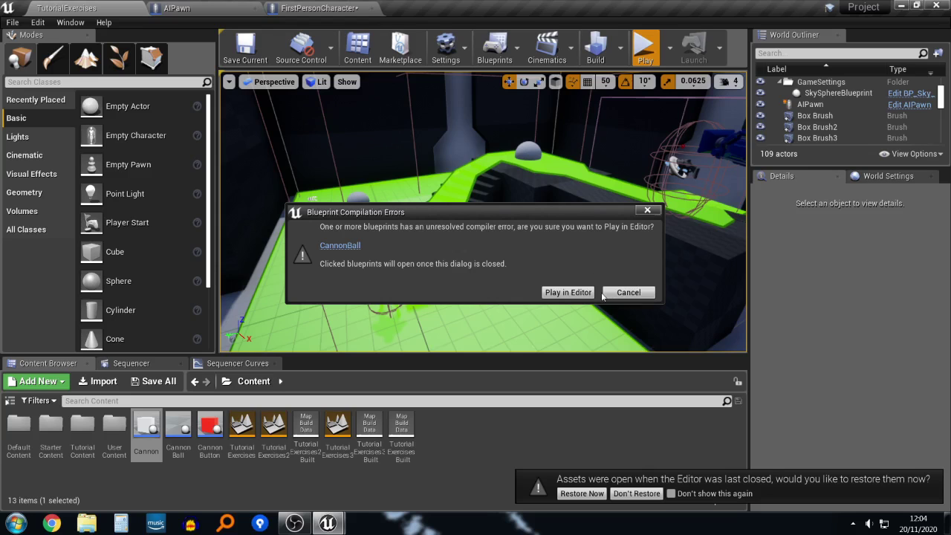
{"action": "left_click", "coordinate": [652, 293]}
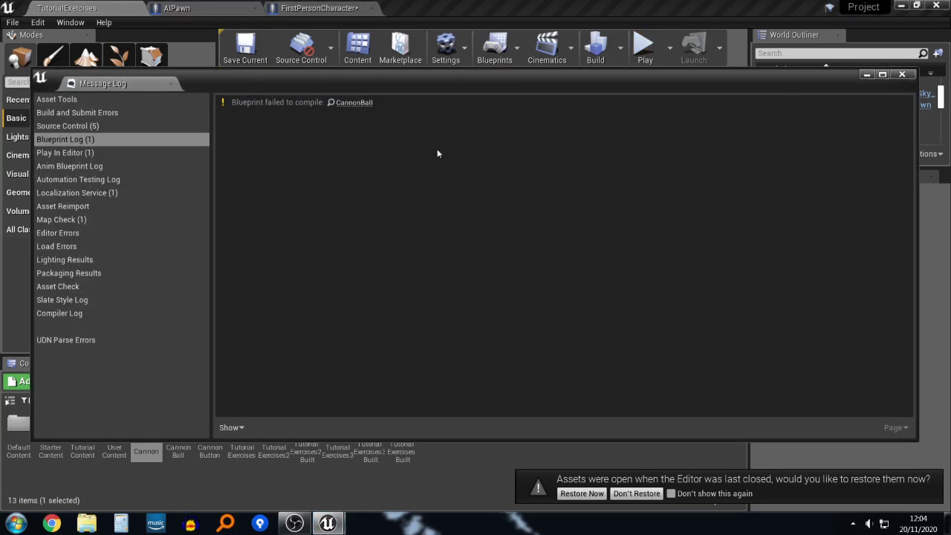
{"action": "left_click", "coordinate": [358, 103]}
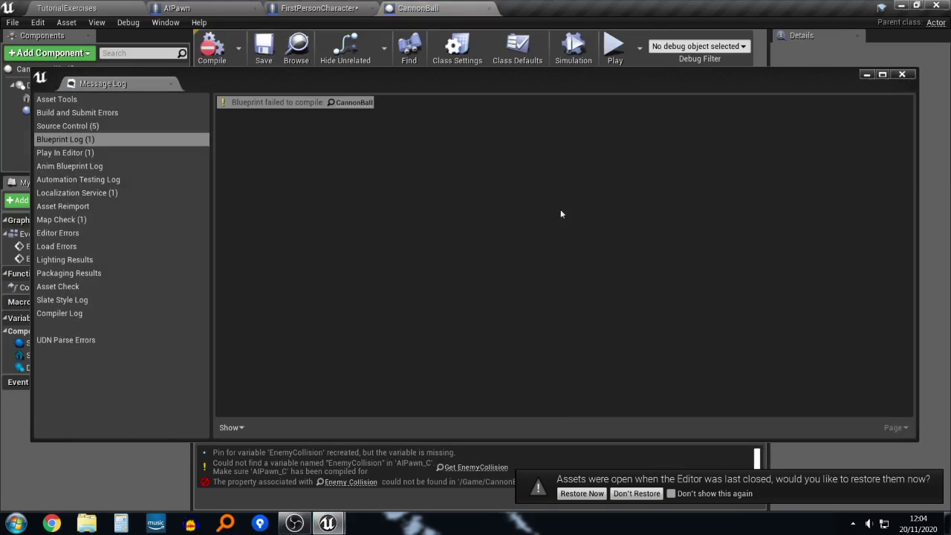
{"action": "left_click", "coordinate": [866, 75]}
{"action": "right_click_drag", "start_coordinate": [298, 239], "coordinate": [906, 254]}
{"action": "scroll", "coordinate": [607, 222], "scroll_direction": "up", "scroll_amount": 4}
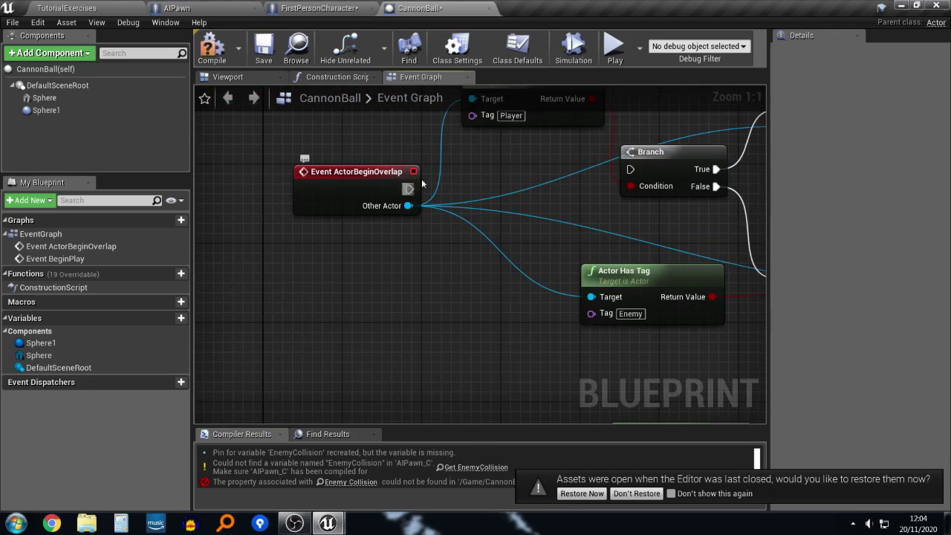
Step: Close the CannonBall blueprint and play-test the level to watch how the AI pawn chases and hurts the player
{"action": "left_click", "coordinate": [489, 8]}
{"action": "left_click", "coordinate": [41, 6]}
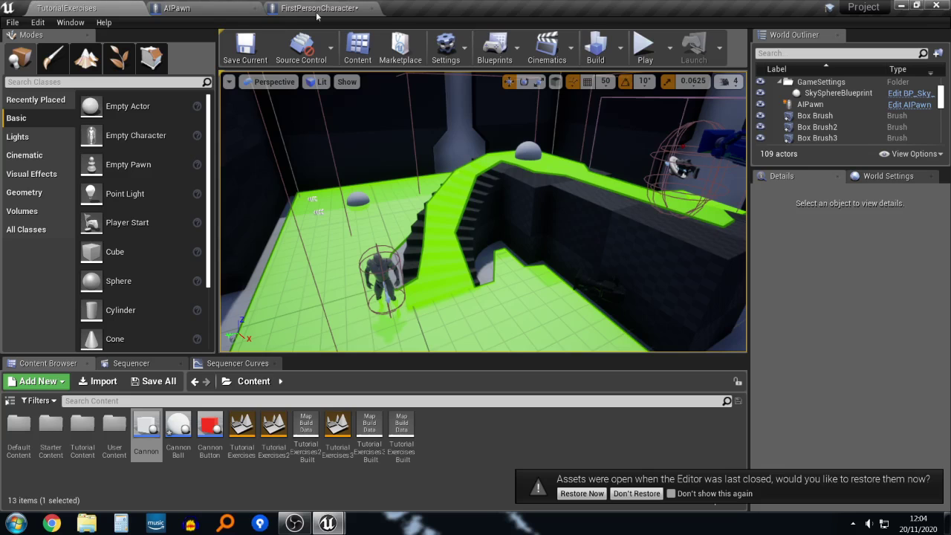
{"action": "left_click", "coordinate": [644, 46]}
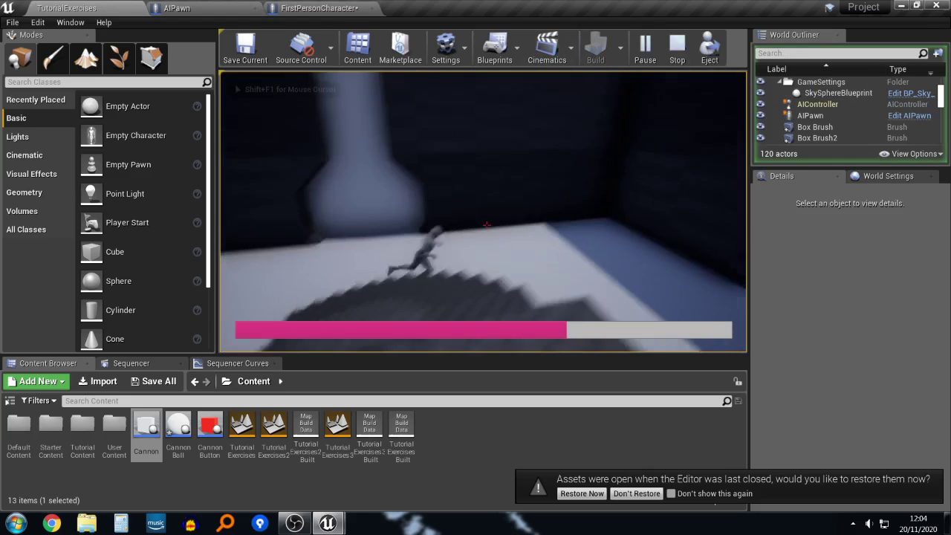
{"action": "key", "text": "s"}
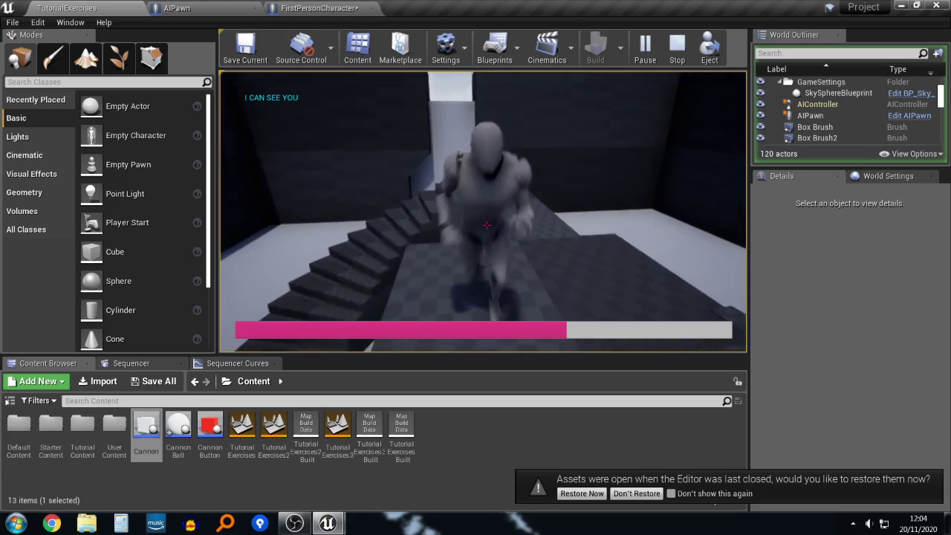
{"action": "key", "text": "Escape"}
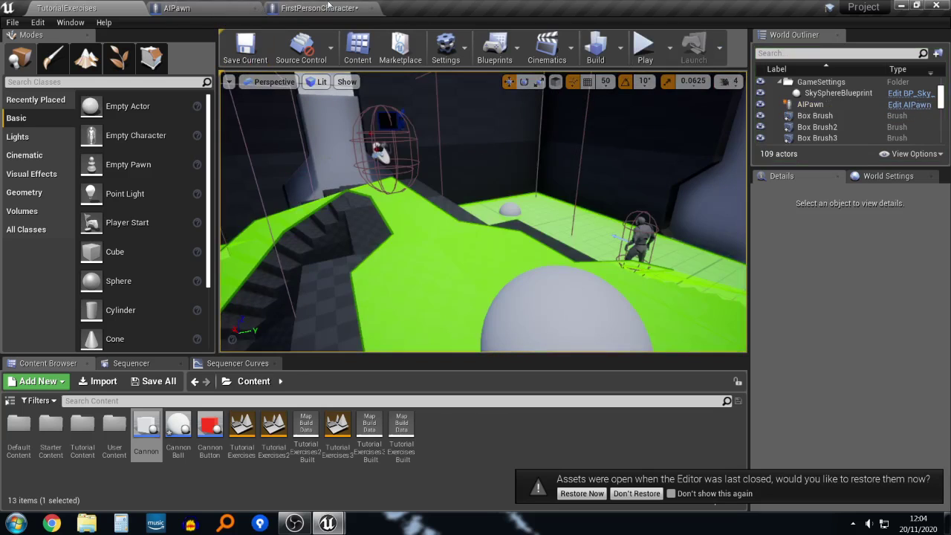
Step: Open the AIPawn blueprint and locate the Event ActorBeginOverlap damage nodes in its event graph
{"action": "left_click", "coordinate": [321, 8]}
{"action": "left_click", "coordinate": [182, 9]}
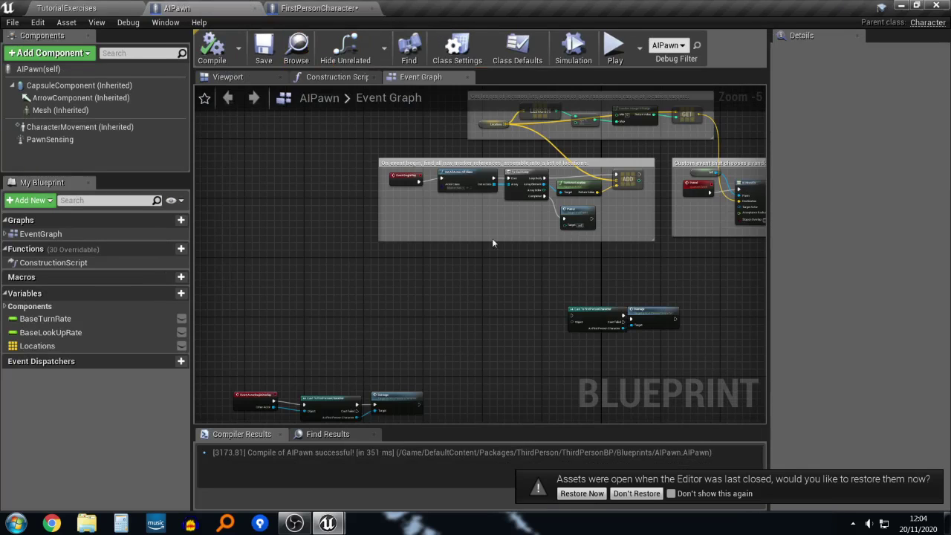
{"action": "right_click_drag", "start_coordinate": [482, 256], "coordinate": [383, 202]}
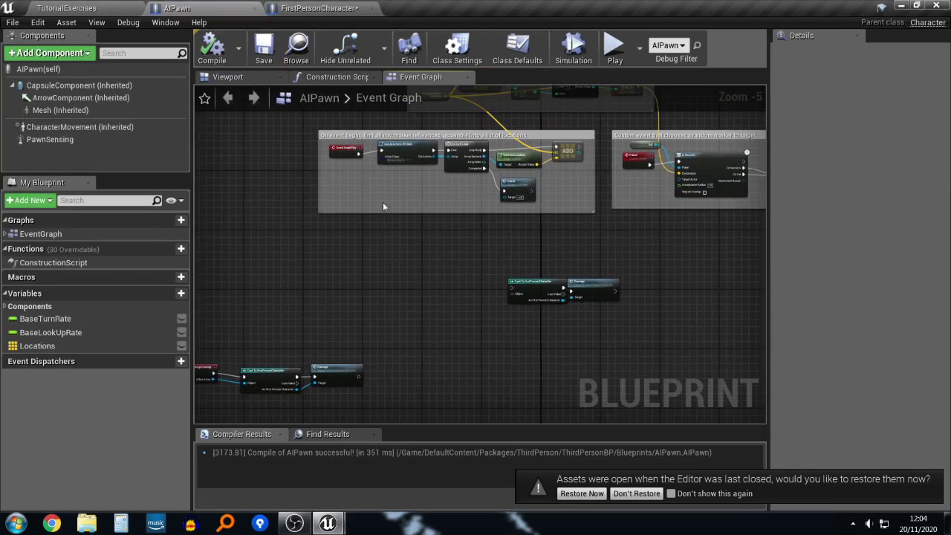
{"action": "scroll", "coordinate": [455, 201], "scroll_direction": "up", "scroll_amount": 1}
{"action": "scroll", "coordinate": [456, 201], "scroll_direction": "down", "scroll_amount": 1}
{"action": "right_click_drag", "start_coordinate": [456, 201], "coordinate": [525, 229]}
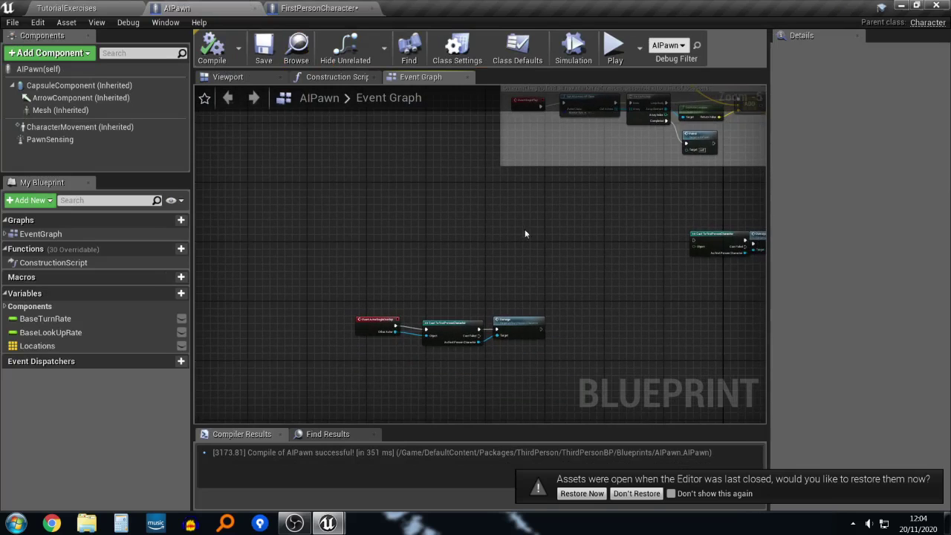
{"action": "scroll", "coordinate": [524, 229], "scroll_direction": "up", "scroll_amount": 1}
{"action": "right_click_drag", "start_coordinate": [593, 205], "coordinate": [486, 327]}
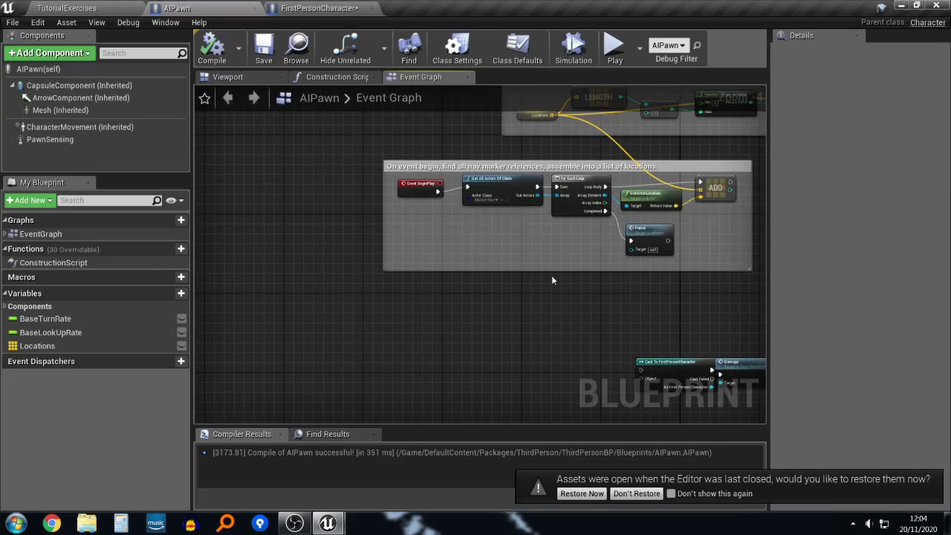
{"action": "scroll", "coordinate": [565, 321], "scroll_direction": "down", "scroll_amount": 1}
{"action": "scroll", "coordinate": [590, 252], "scroll_direction": "up", "scroll_amount": 5}
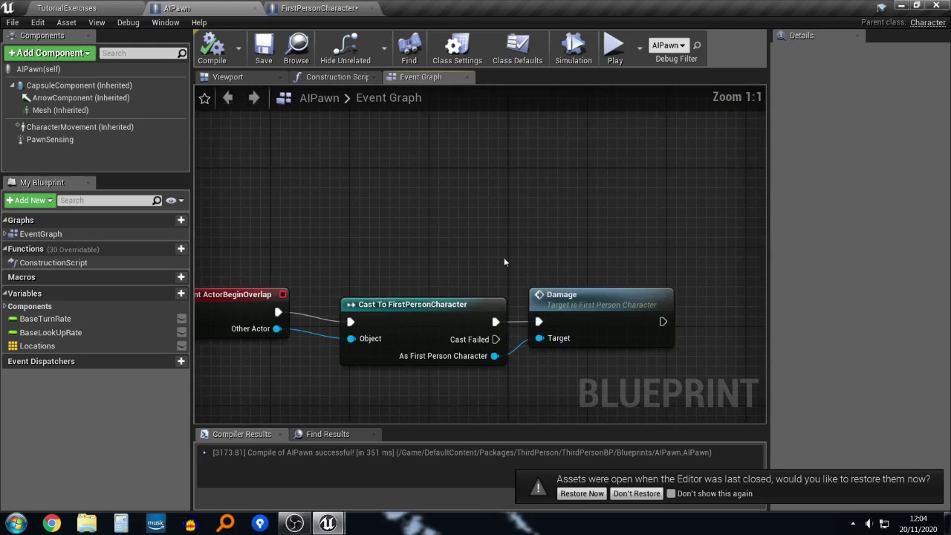
Step: Line up the Cast To FirstPersonCharacter node with the Event ActorBeginOverlap node in the AIPawn event graph
{"action": "right_click_drag", "start_coordinate": [503, 261], "coordinate": [605, 244]}
{"action": "left_click", "coordinate": [550, 264]}
{"action": "right_click_drag", "start_coordinate": [669, 185], "coordinate": [601, 173]}
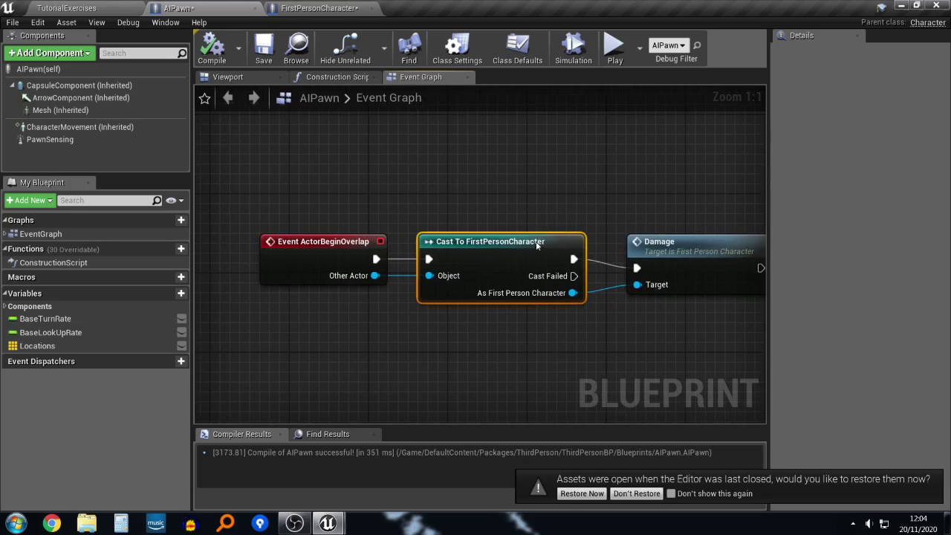
{"action": "right_click_drag", "start_coordinate": [538, 244], "coordinate": [544, 214]}
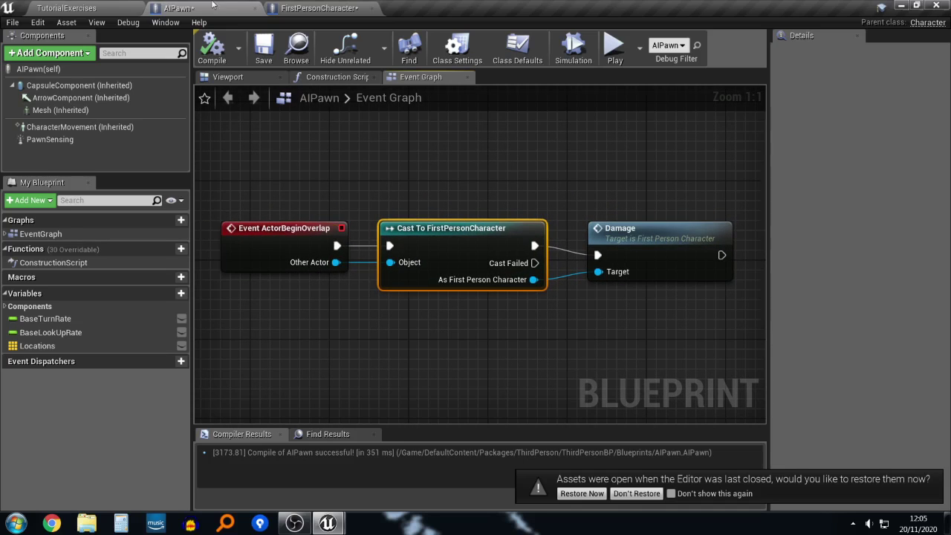
Step: Switch to the FirstPersonCharacter event graph and examine the damage nodes: Play, SET Damage Flash, Lives decrement, Print String and Branch
{"action": "left_click", "coordinate": [67, 7]}
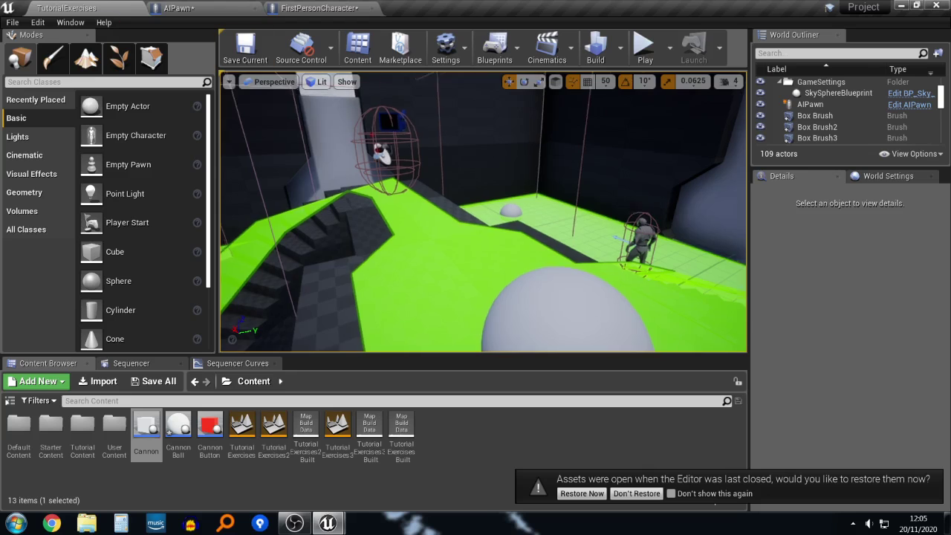
{"action": "right_click_drag", "start_coordinate": [484, 168], "coordinate": [601, 217]}
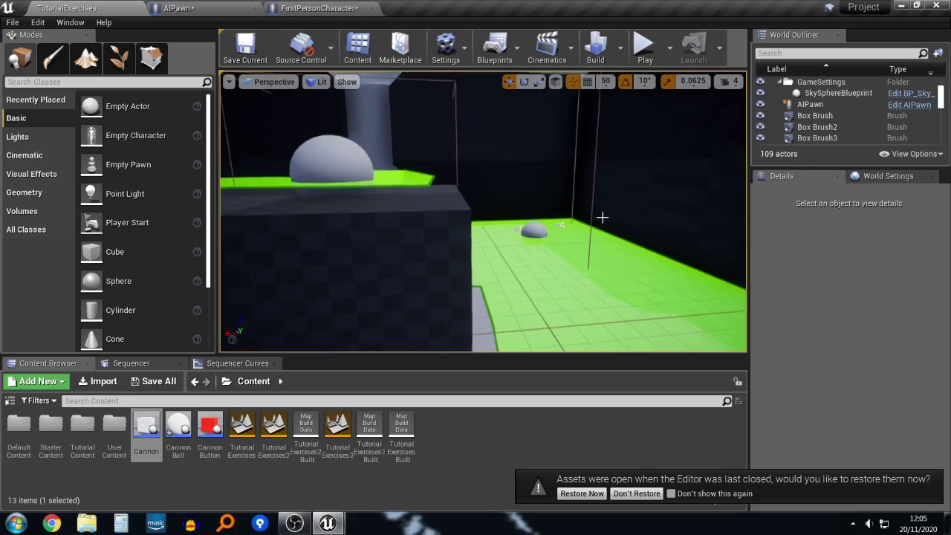
{"action": "left_click", "coordinate": [237, 5]}
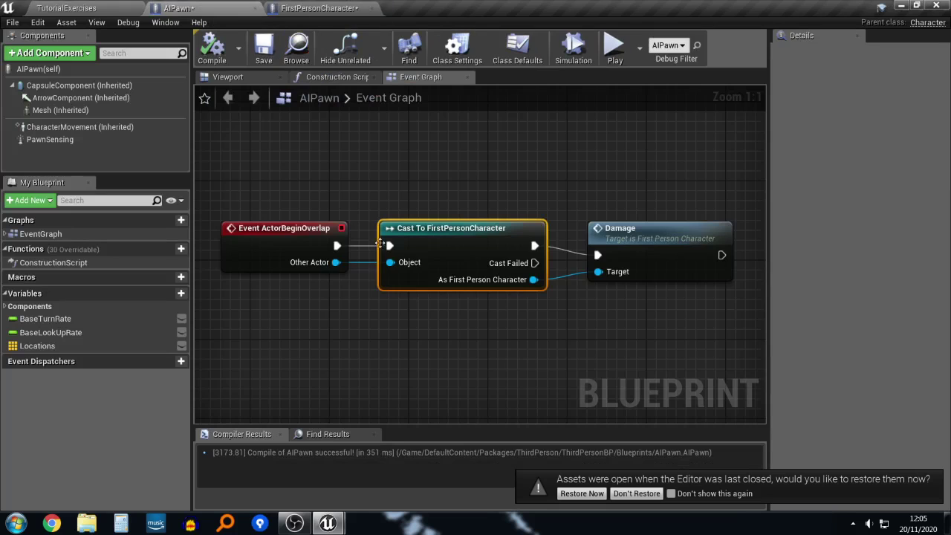
{"action": "left_click", "coordinate": [329, 7]}
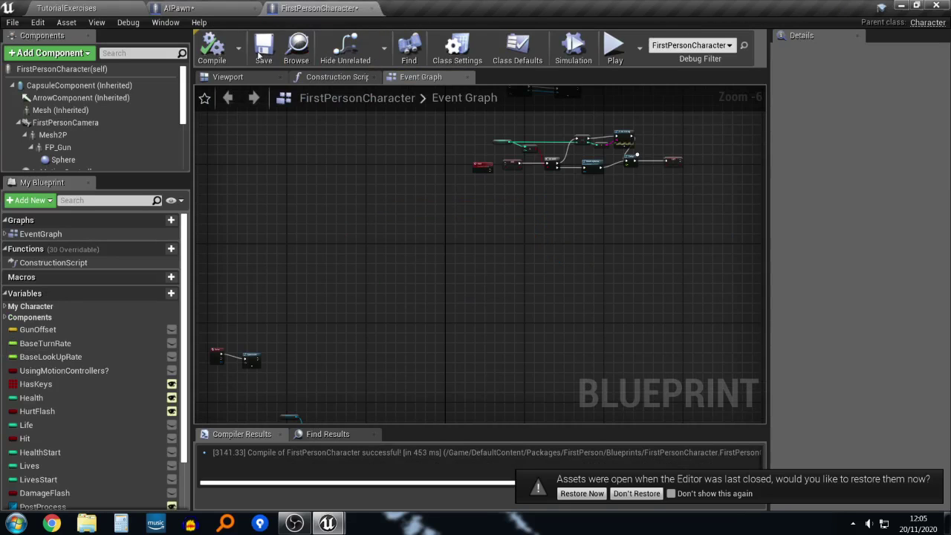
{"action": "right_click_drag", "start_coordinate": [391, 210], "coordinate": [448, 172]}
{"action": "right_click_drag", "start_coordinate": [397, 352], "coordinate": [504, 200]}
{"action": "scroll", "coordinate": [455, 248], "scroll_direction": "up", "scroll_amount": 5}
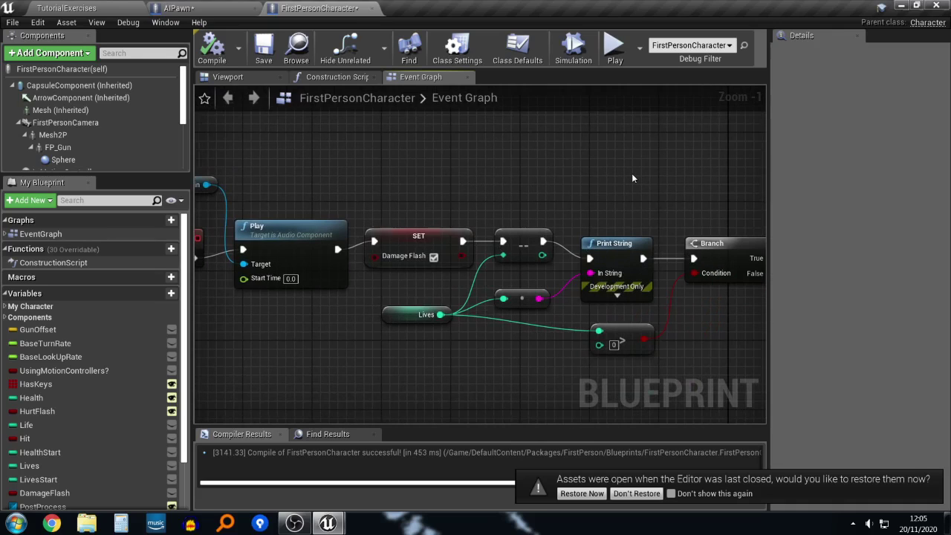
{"action": "right_click_drag", "start_coordinate": [630, 204], "coordinate": [649, 195]}
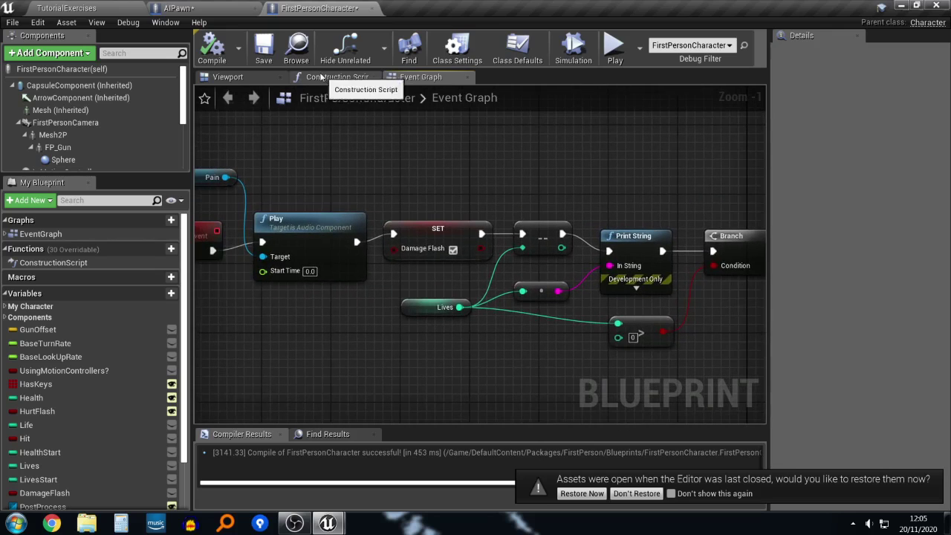
Step: Revisit the AIPawn overlap damage nodes and play-test the level, letting the AI pawn drain the player's health bar
{"action": "left_click", "coordinate": [223, 9]}
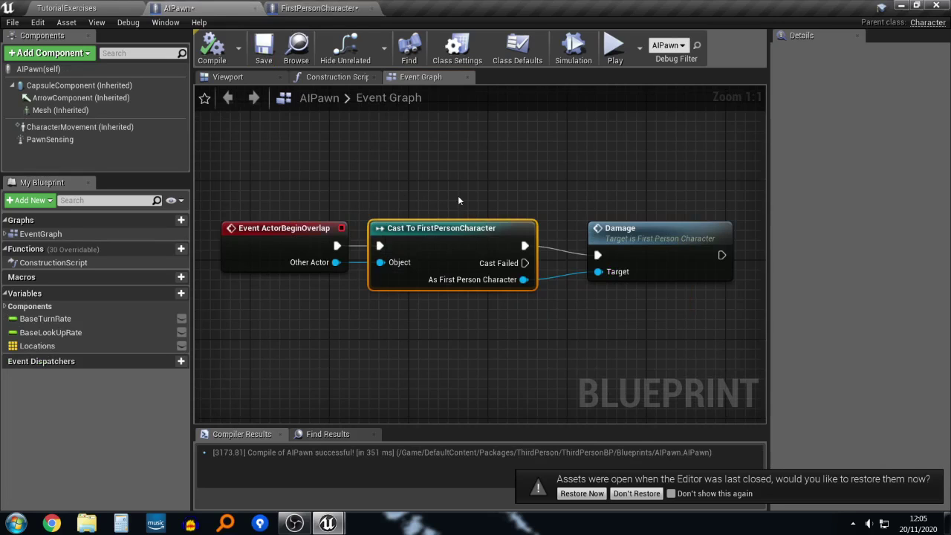
{"action": "right_click_drag", "start_coordinate": [518, 170], "coordinate": [522, 175]}
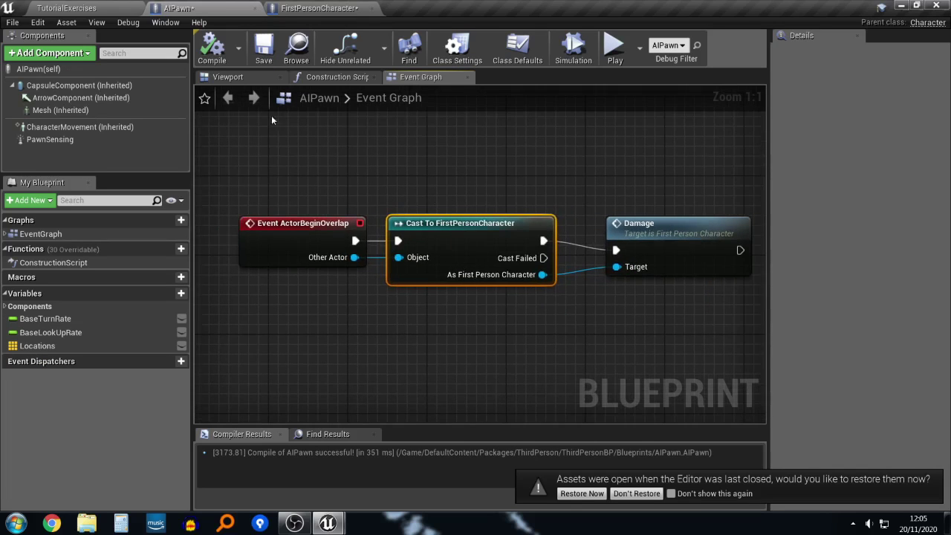
{"action": "left_click", "coordinate": [44, 7]}
{"action": "left_click", "coordinate": [643, 51]}
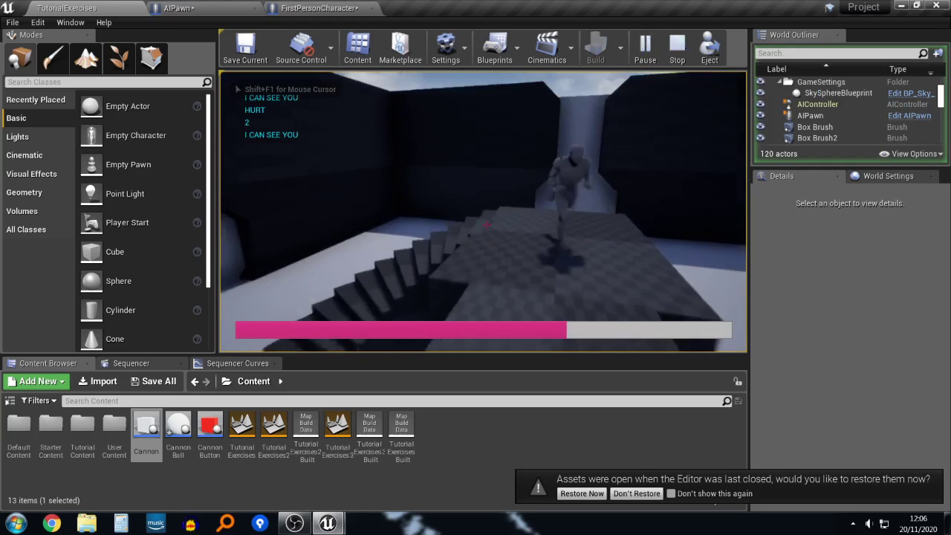
{"action": "key", "text": "w"}
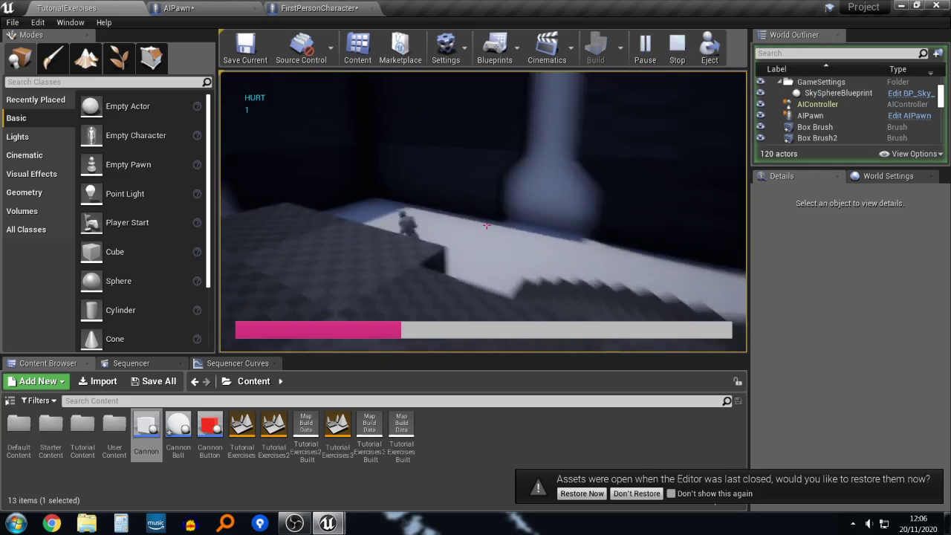
{"action": "key", "text": "s"}
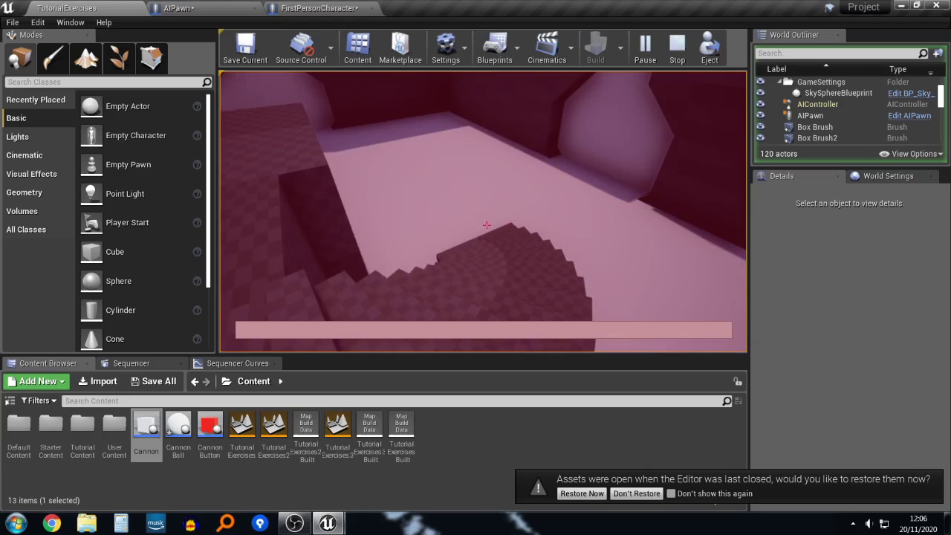
{"action": "key", "text": "Escape"}
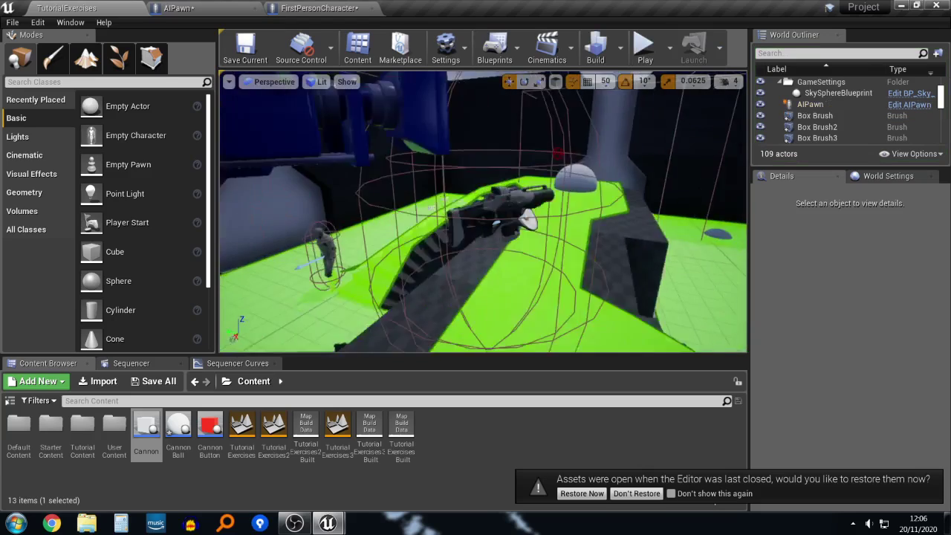
Step: Look over the AI pawn, staircase and cannon in the level viewport, with a glance back at the AIPawn event graph
{"action": "right_click_drag", "start_coordinate": [483, 212], "coordinate": [483, 234]}
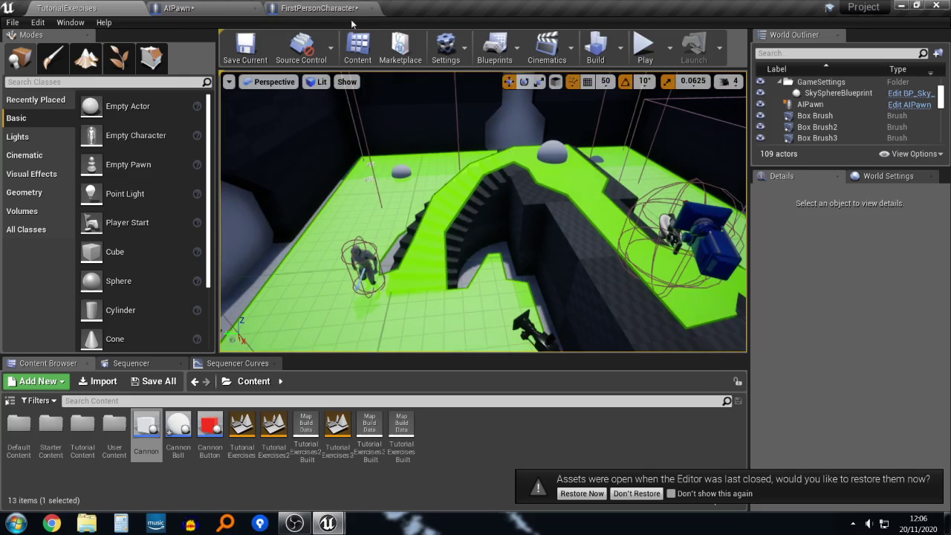
{"action": "right_click_drag", "start_coordinate": [485, 141], "coordinate": [450, 142]}
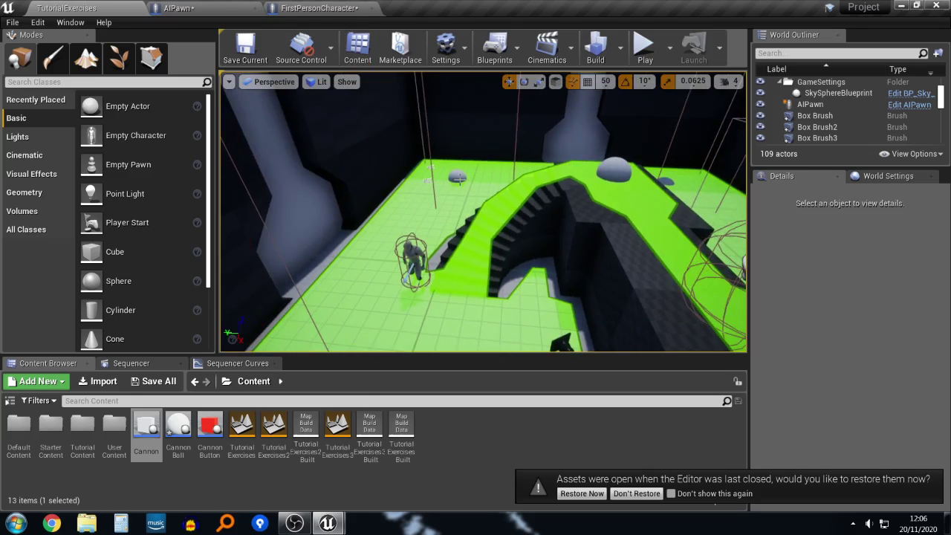
{"action": "left_click", "coordinate": [186, 7]}
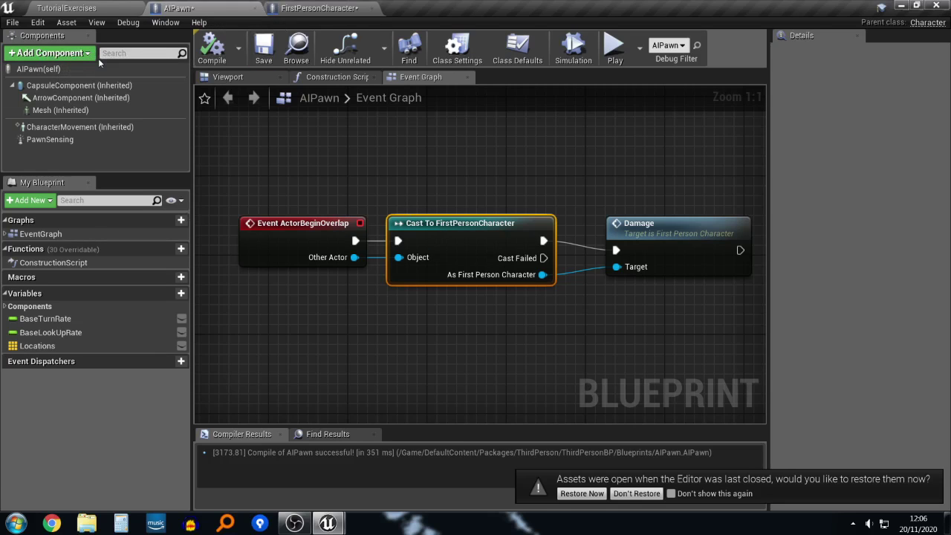
{"action": "left_click", "coordinate": [78, 10]}
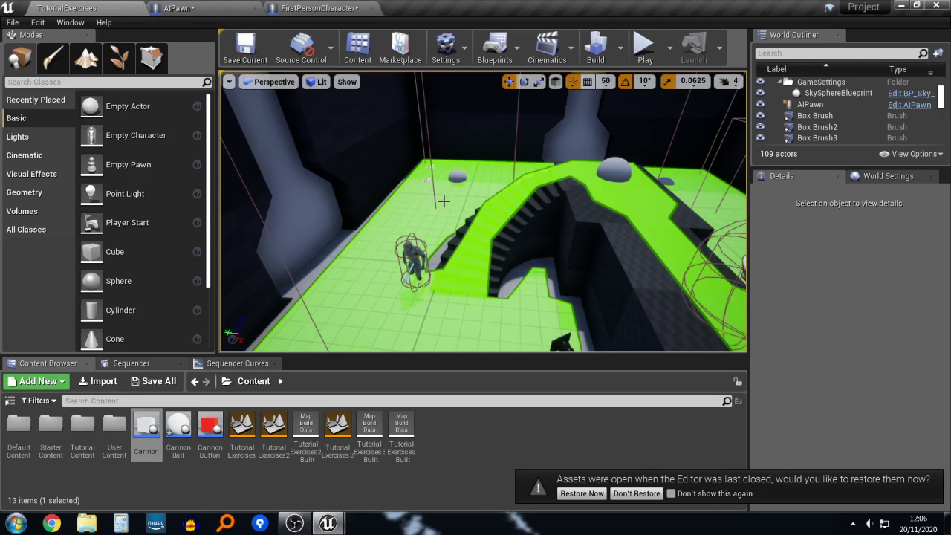
{"action": "right_click_drag", "start_coordinate": [444, 201], "coordinate": [461, 149]}
{"action": "right_click_drag", "start_coordinate": [588, 238], "coordinate": [604, 239]}
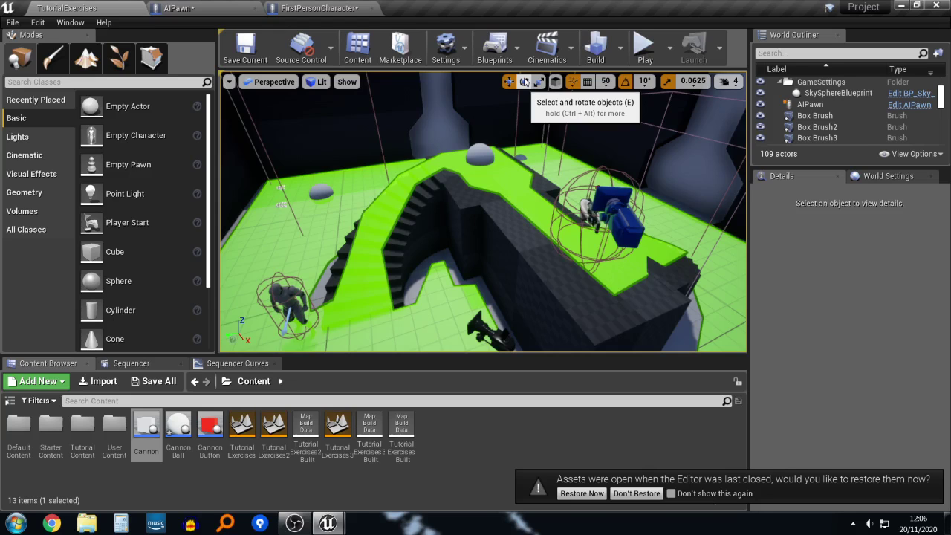
Step: Play-test the level again, moving the player around the raised platform, and stop the session
{"action": "left_click", "coordinate": [645, 49]}
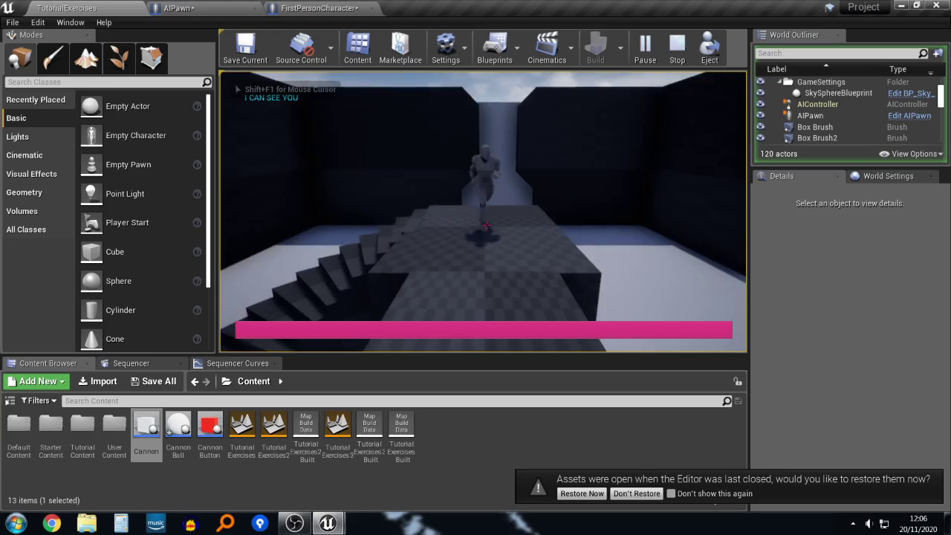
{"action": "key", "text": "a"}
{"action": "key", "text": "a"}
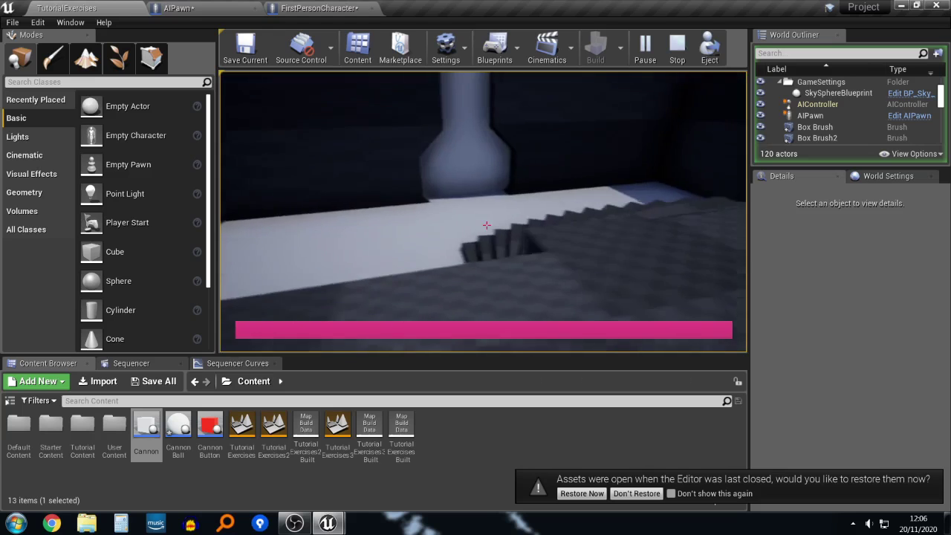
{"action": "key", "text": "w"}
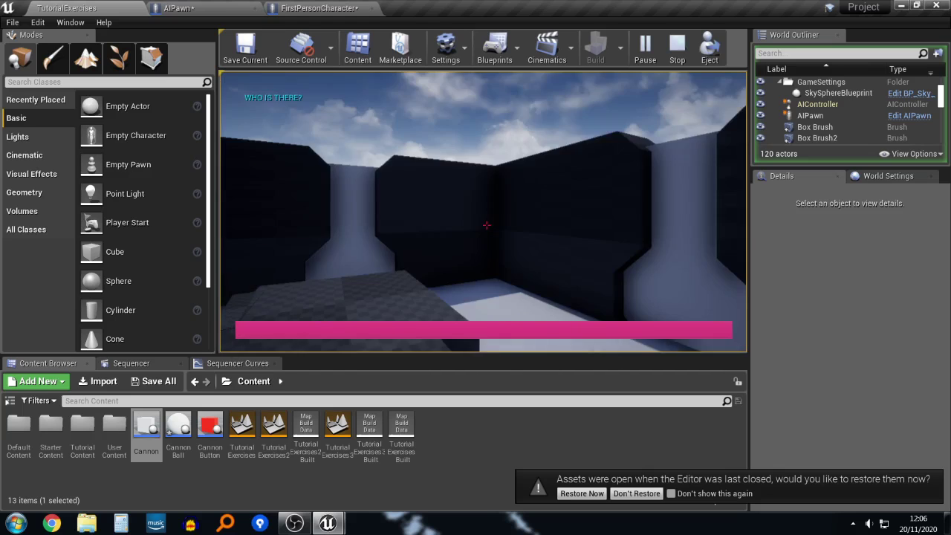
{"action": "key", "text": "Escape"}
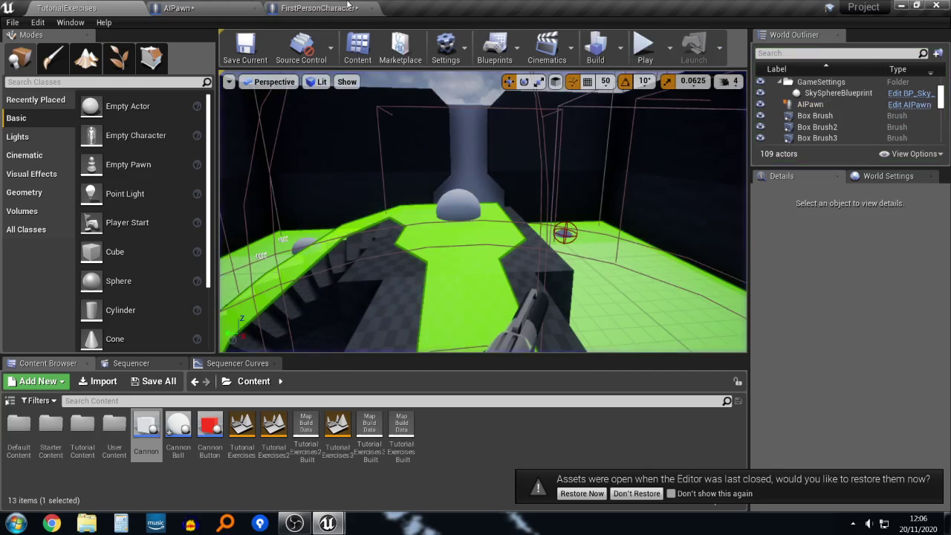
Step: Locate the Enter key event wired to Open Level in the FirstPersonCharacter event graph and reposition the Enter node
{"action": "left_click", "coordinate": [308, 5]}
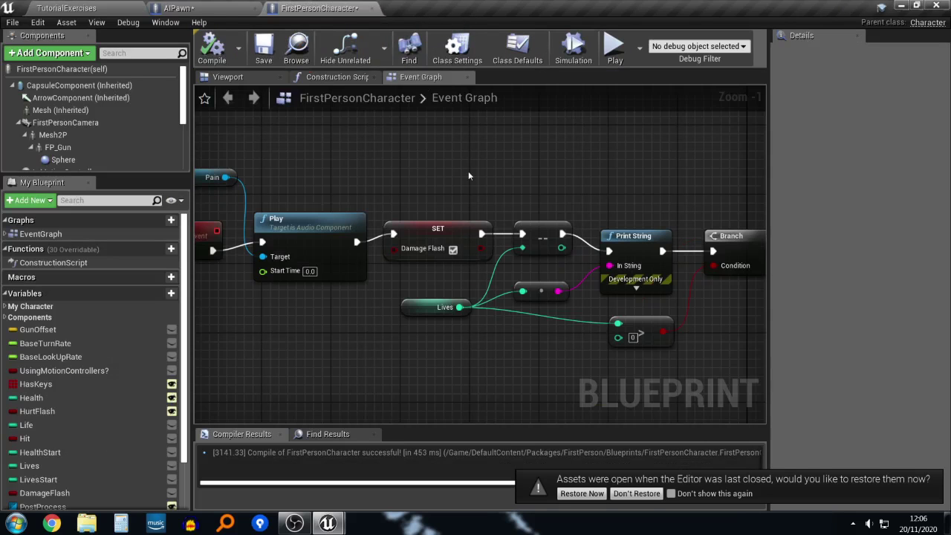
{"action": "right_click_drag", "start_coordinate": [469, 172], "coordinate": [573, 281]}
{"action": "scroll", "coordinate": [571, 284], "scroll_direction": "down", "scroll_amount": 7}
{"action": "scroll", "coordinate": [481, 239], "scroll_direction": "up", "scroll_amount": 6}
{"action": "scroll", "coordinate": [361, 241], "scroll_direction": "up", "scroll_amount": 1}
{"action": "right_click_drag", "start_coordinate": [376, 211], "coordinate": [529, 227]}
{"action": "left_click_drag", "start_coordinate": [392, 248], "coordinate": [409, 278]}
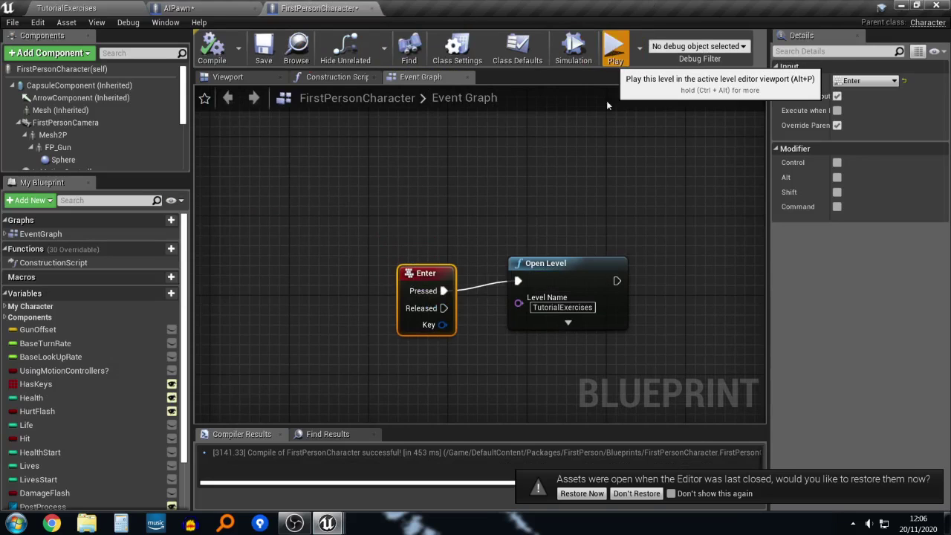
Step: Play the game from the FirstPersonCharacter blueprint, let the AI pawn kill the player, and end the preview
{"action": "left_click", "coordinate": [613, 46]}
{"action": "key", "text": "w"}
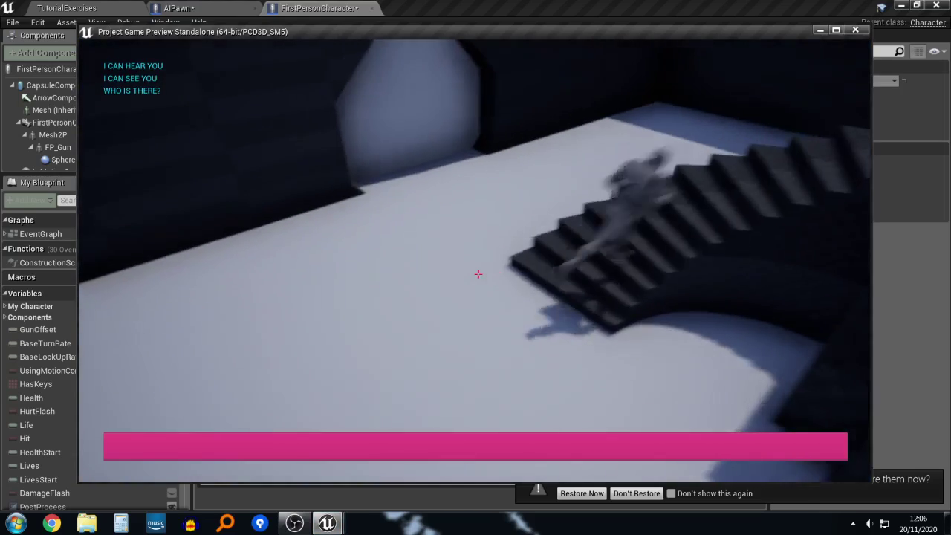
{"action": "key", "text": "w"}
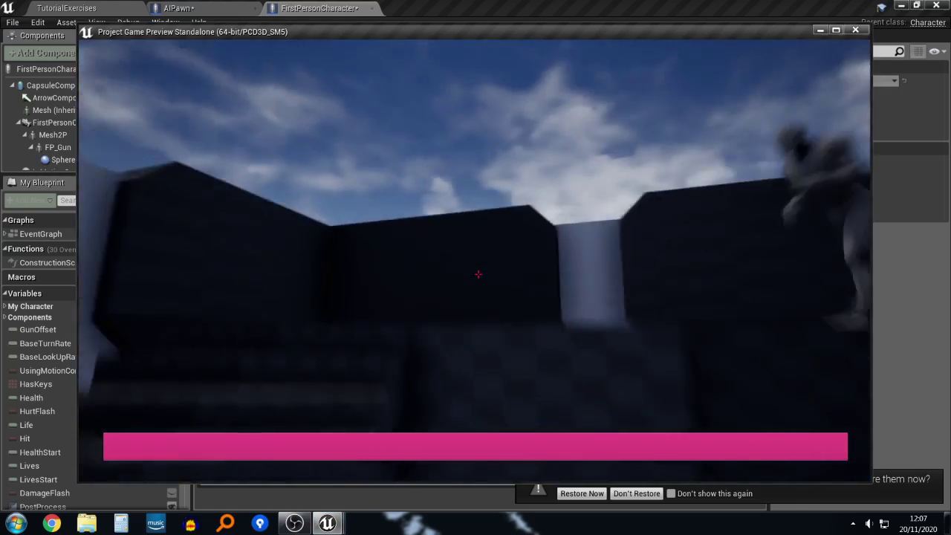
{"action": "key", "text": "w"}
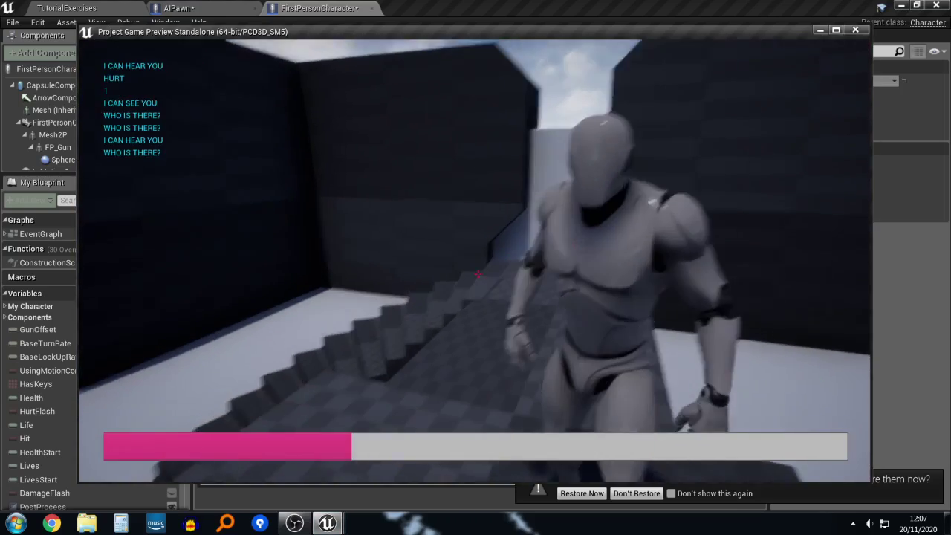
{"action": "key", "text": "w"}
{"action": "key", "text": "w"}
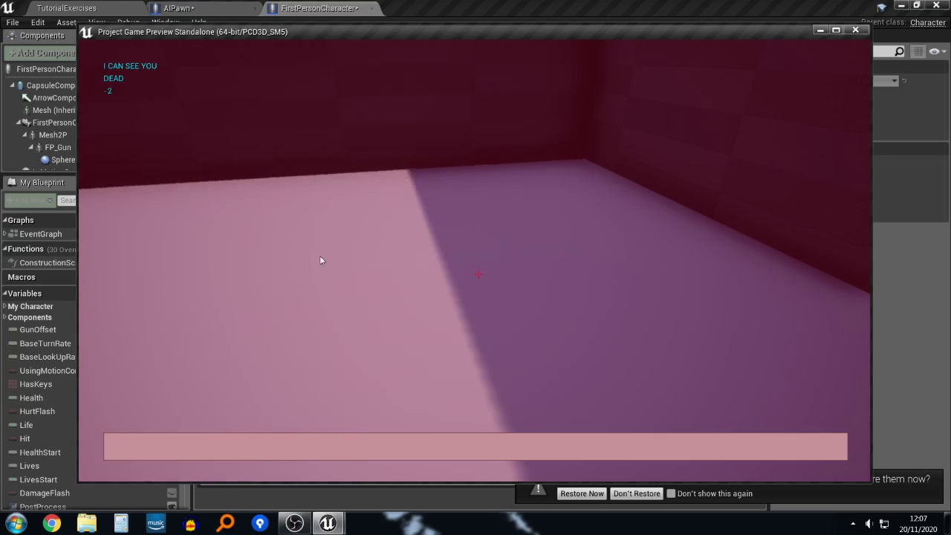
{"action": "key", "text": "Escape"}
Step: Select the Enter key event and Open Level nodes in the FirstPersonCharacter event graph to review the restart logic
{"action": "right_click_drag", "start_coordinate": [492, 163], "coordinate": [427, 130]}
{"action": "scroll", "coordinate": [479, 168], "scroll_direction": "down", "scroll_amount": 1}
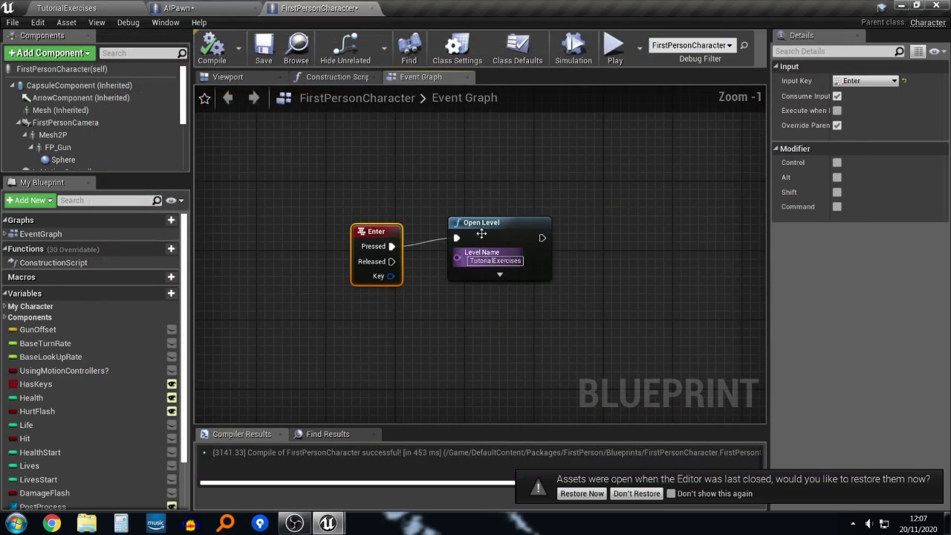
{"action": "scroll", "coordinate": [480, 214], "scroll_direction": "up", "scroll_amount": 1}
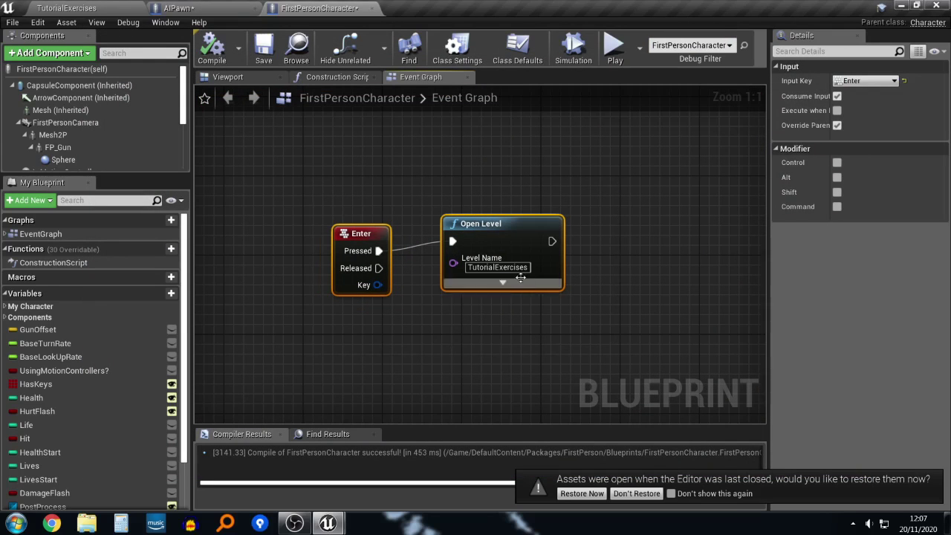
Step: Return to the TutorialExercises level and open its Level Blueprint with the R key event and Open Level node in view
{"action": "left_click", "coordinate": [237, 7]}
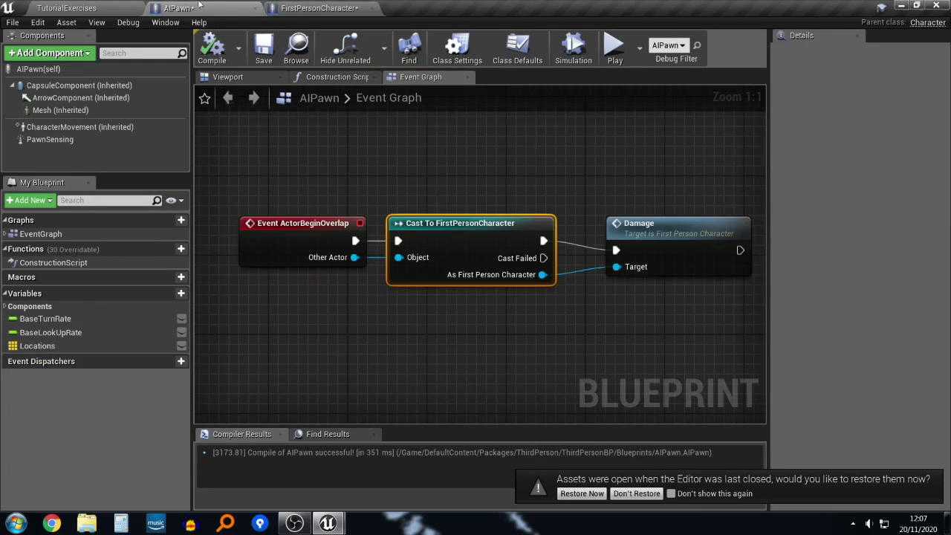
{"action": "left_click", "coordinate": [115, 5]}
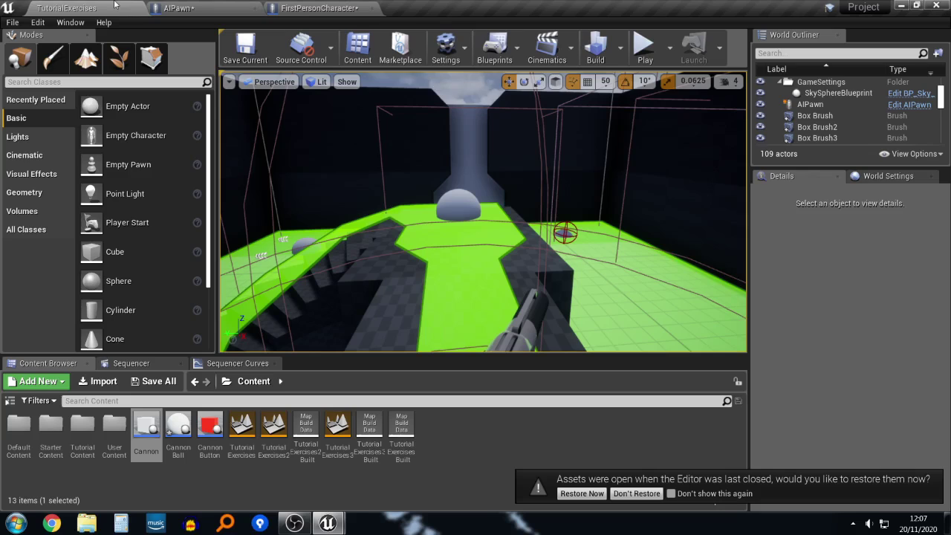
{"action": "left_click", "coordinate": [500, 51]}
{"action": "left_click", "coordinate": [506, 153]}
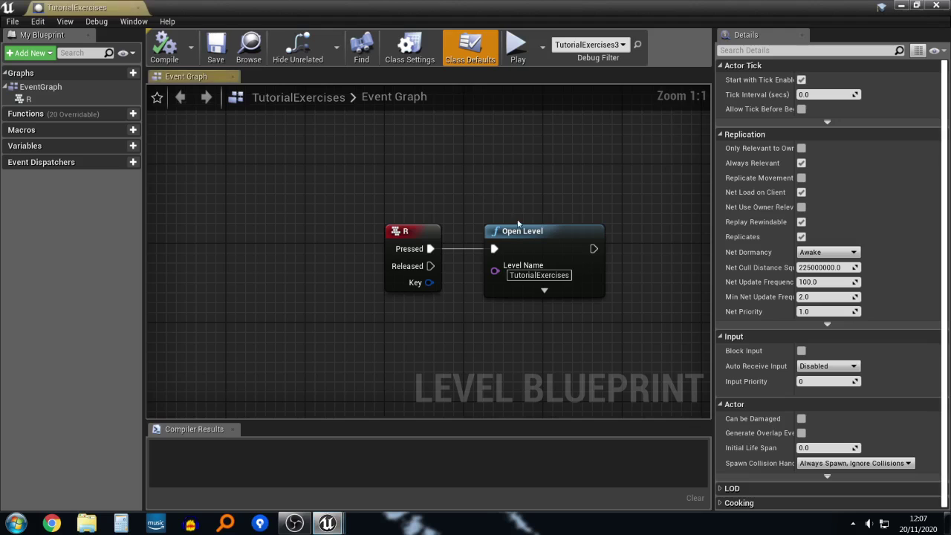
{"action": "right_click_drag", "start_coordinate": [462, 271], "coordinate": [377, 249]}
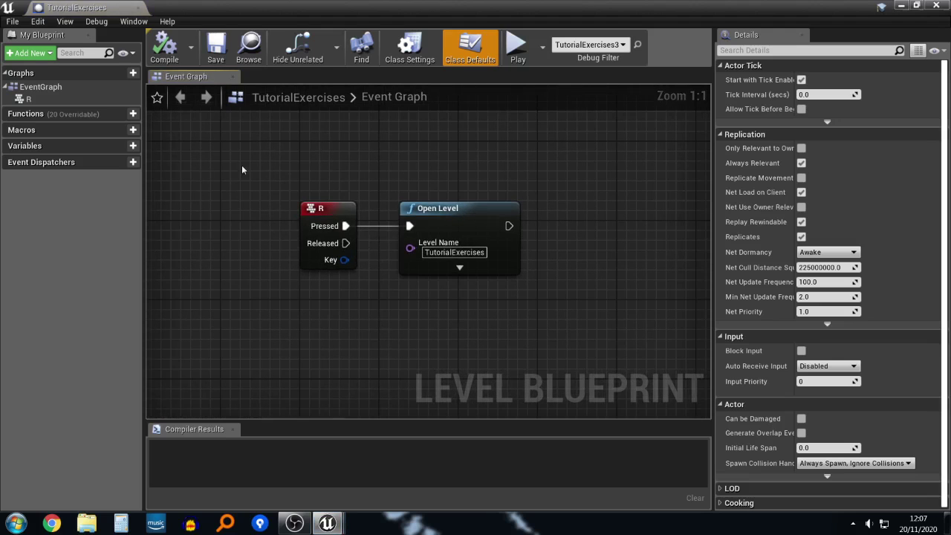
Step: Select the R key event and Open Level nodes, and compile the TutorialExercises Level Blueprint
{"action": "left_click_drag", "start_coordinate": [243, 167], "coordinate": [577, 323]}
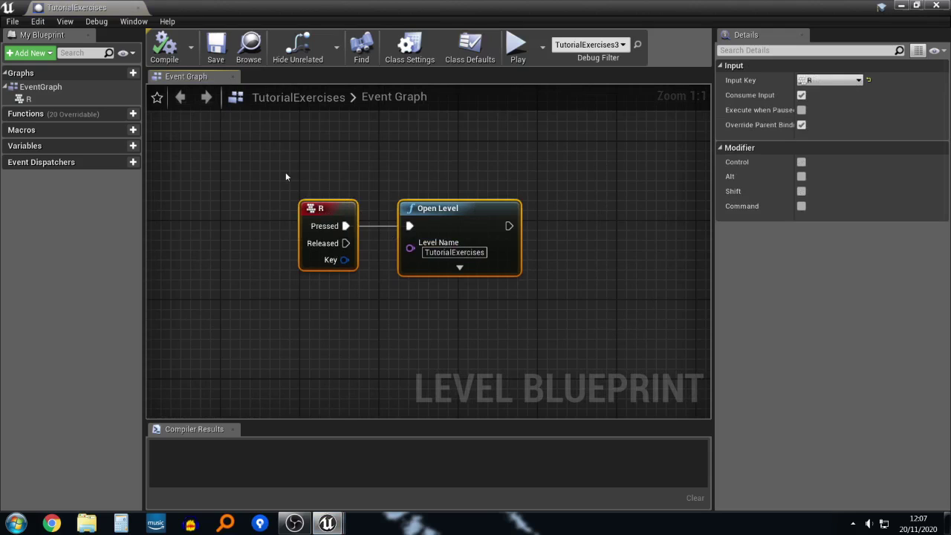
{"action": "left_click_drag", "start_coordinate": [611, 314], "coordinate": [611, 314]}
{"action": "left_click", "coordinate": [164, 46]}
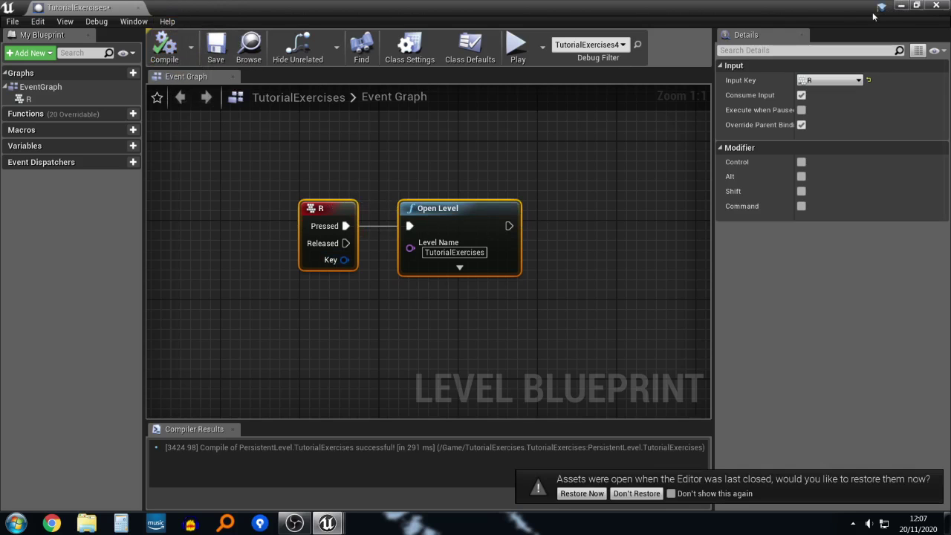
Step: Save the TutorialExercises Level Blueprint and close its editor window
{"action": "key", "text": "ctrl+s"}
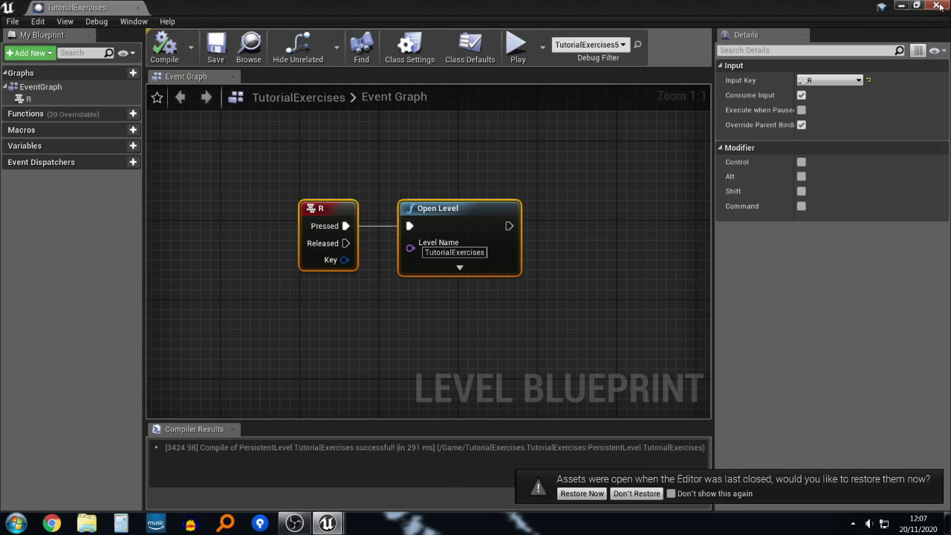
{"action": "left_click", "coordinate": [938, 5]}
Step: Compile the FirstPersonCharacter blueprint and bring the Damage event chain into view in its event graph
{"action": "left_click", "coordinate": [354, 6]}
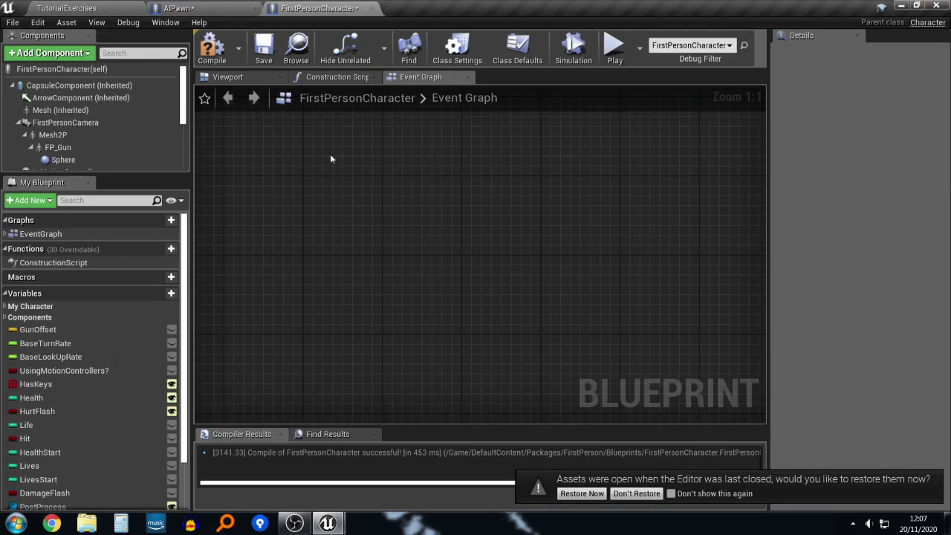
{"action": "left_click", "coordinate": [212, 46]}
{"action": "scroll", "coordinate": [513, 283], "scroll_direction": "down", "scroll_amount": 5}
{"action": "scroll", "coordinate": [531, 288], "scroll_direction": "down", "scroll_amount": 1}
{"action": "scroll", "coordinate": [626, 322], "scroll_direction": "up", "scroll_amount": 2}
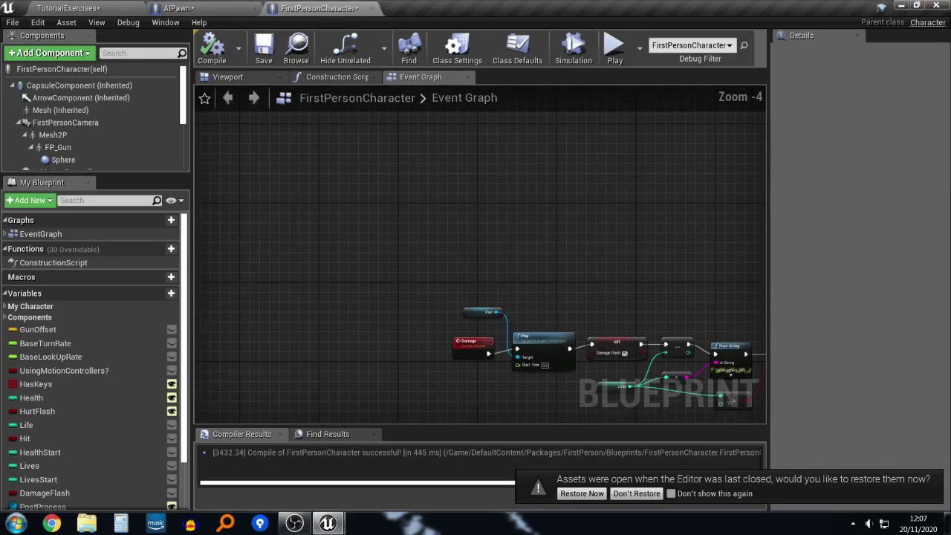
{"action": "right_click_drag", "start_coordinate": [651, 304], "coordinate": [505, 264]}
Step: Play the TutorialExercises level, let the AI pawn kill the player, and end the preview
{"action": "left_click", "coordinate": [73, 7]}
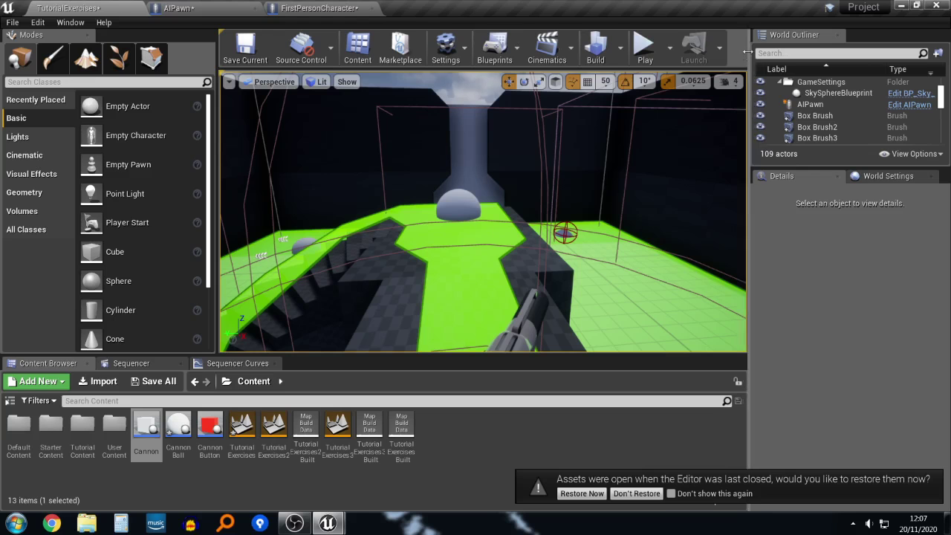
{"action": "left_click", "coordinate": [645, 49]}
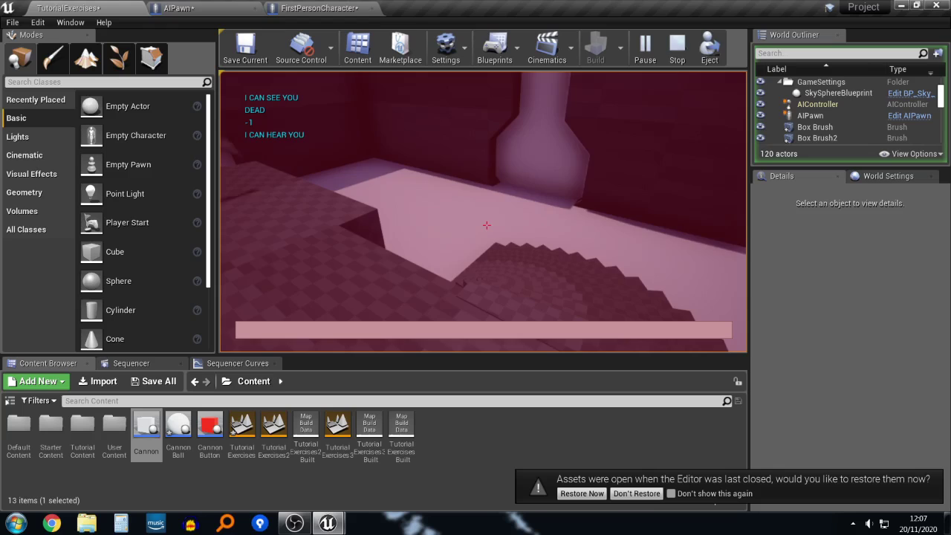
{"action": "key", "text": "Escape"}
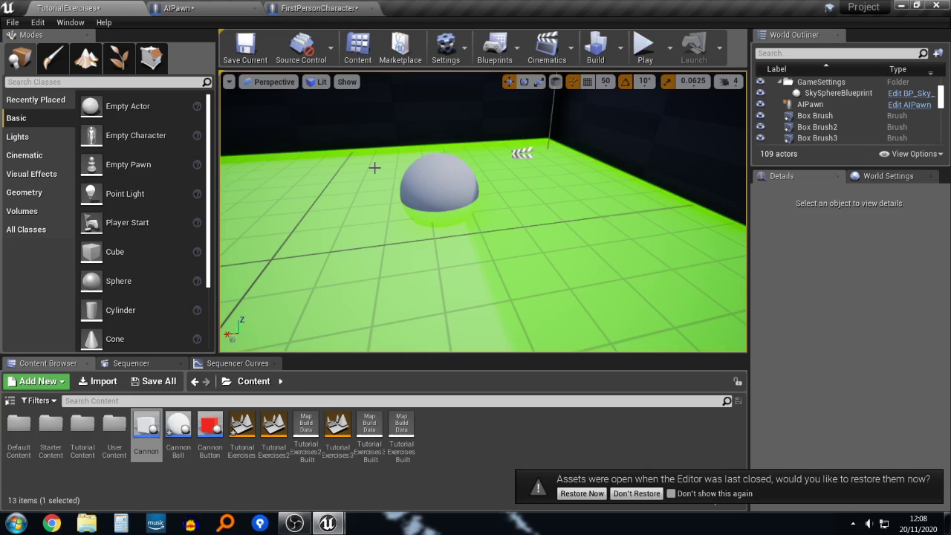
Step: Examine the cannon level's layout from above, including the AI pawn, the cannon and the stairs
{"action": "right_click_drag", "start_coordinate": [473, 144], "coordinate": [535, 175]}
{"action": "key", "text": "s"}
{"action": "key", "text": "a"}
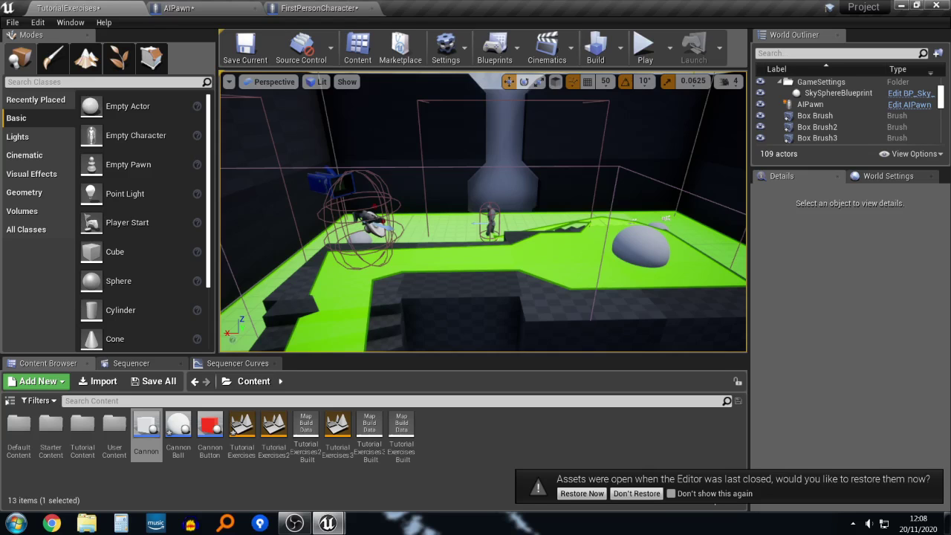
{"action": "right_click_drag", "start_coordinate": [486, 96], "coordinate": [485, 126]}
{"action": "right_click_drag", "start_coordinate": [490, 192], "coordinate": [661, 227]}
{"action": "key", "text": "s"}
{"action": "key", "text": "a"}
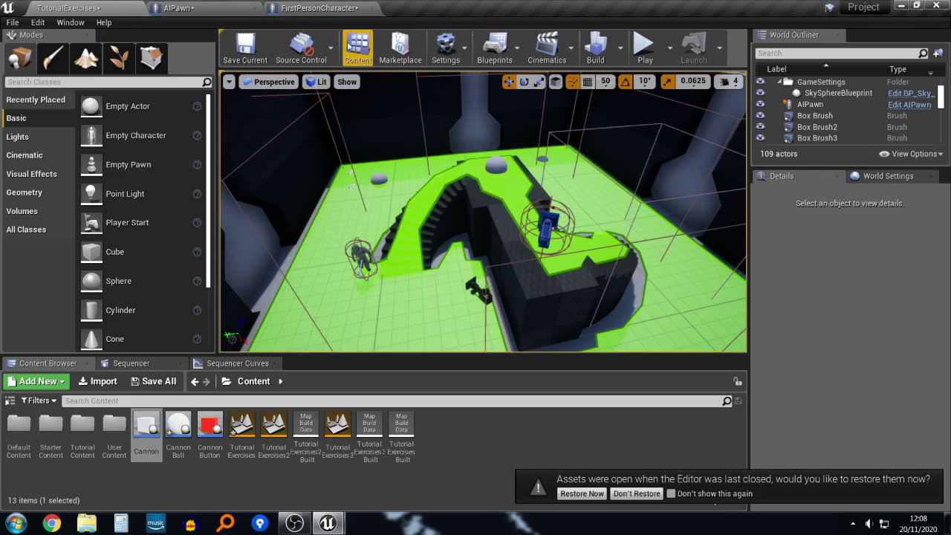
Step: Add a Capsule collision component to the AIPawn blueprint
{"action": "left_click", "coordinate": [228, 7]}
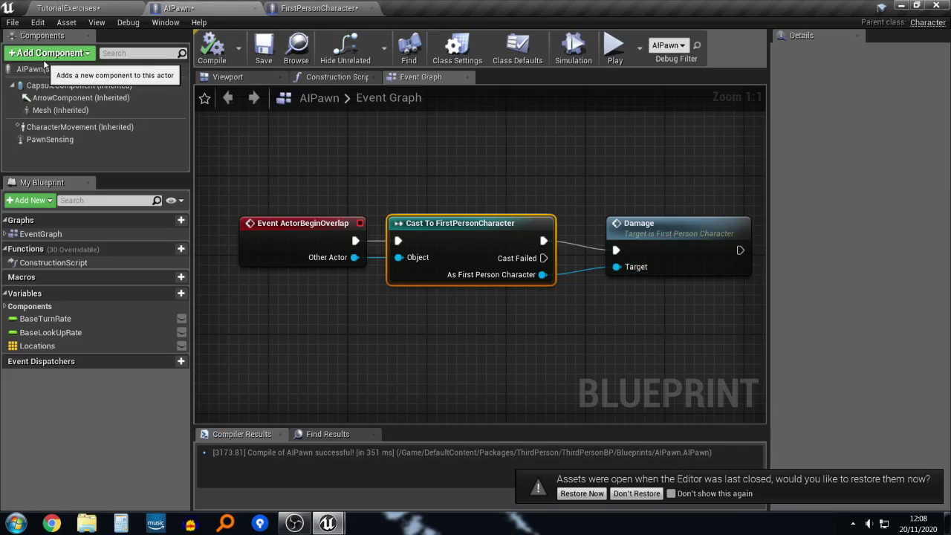
{"action": "left_click", "coordinate": [78, 54]}
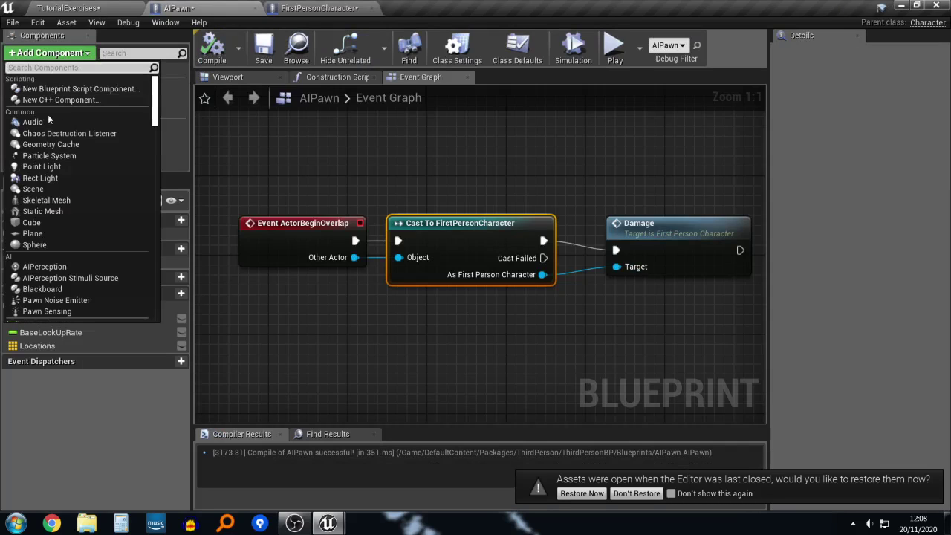
{"action": "scroll", "coordinate": [66, 100], "scroll_direction": "down", "scroll_amount": 2}
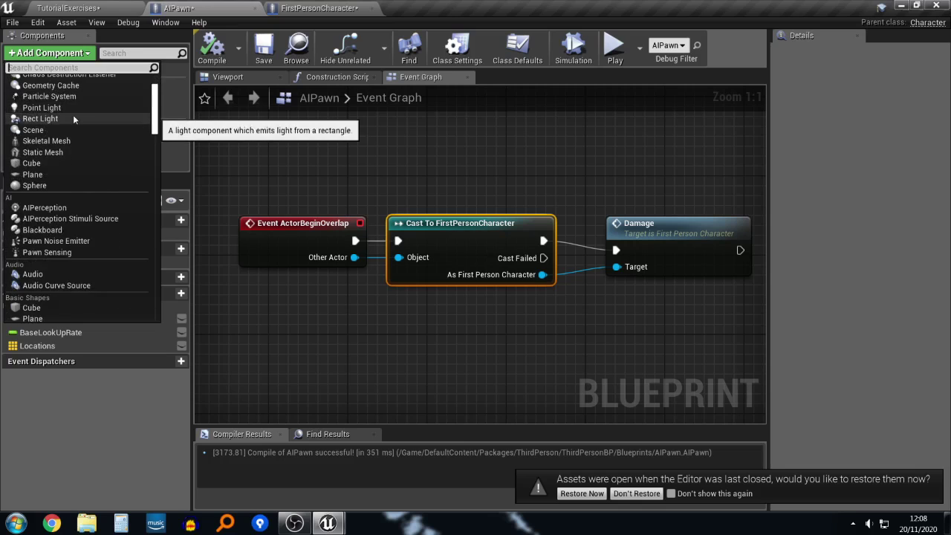
{"action": "type", "text": "capsu"}
{"action": "key", "text": "Return"}
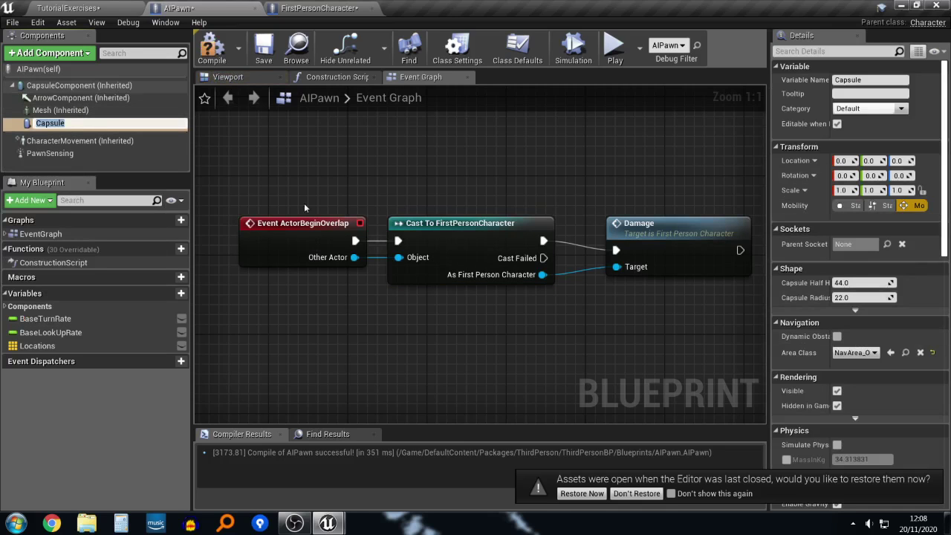
Step: Scale the new capsule around the mannequin to about 2.06 in X and Y and 2.25 in Z, and compile AIPawn
{"action": "left_click", "coordinate": [227, 76]}
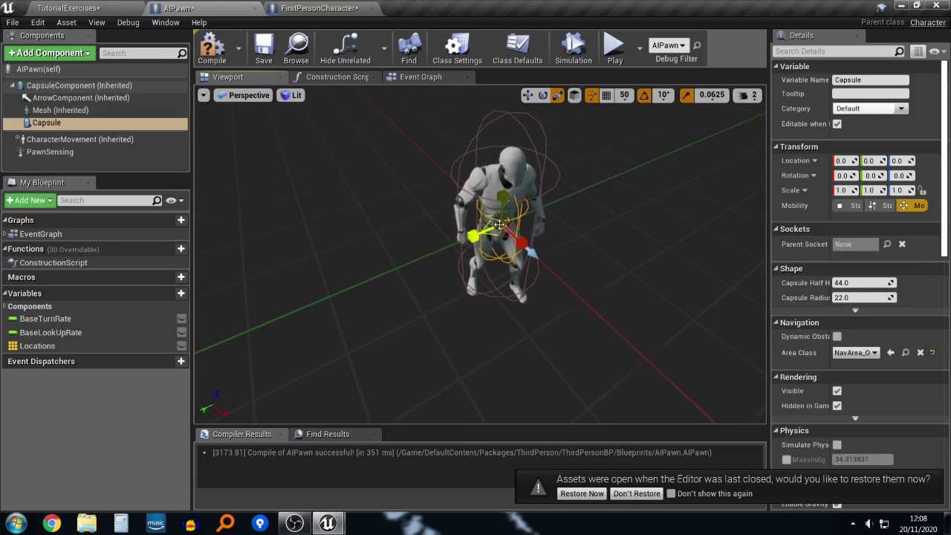
{"action": "left_click_drag", "start_coordinate": [491, 223], "coordinate": [502, 202]}
{"action": "scroll", "coordinate": [507, 225], "scroll_direction": "up", "scroll_amount": 5}
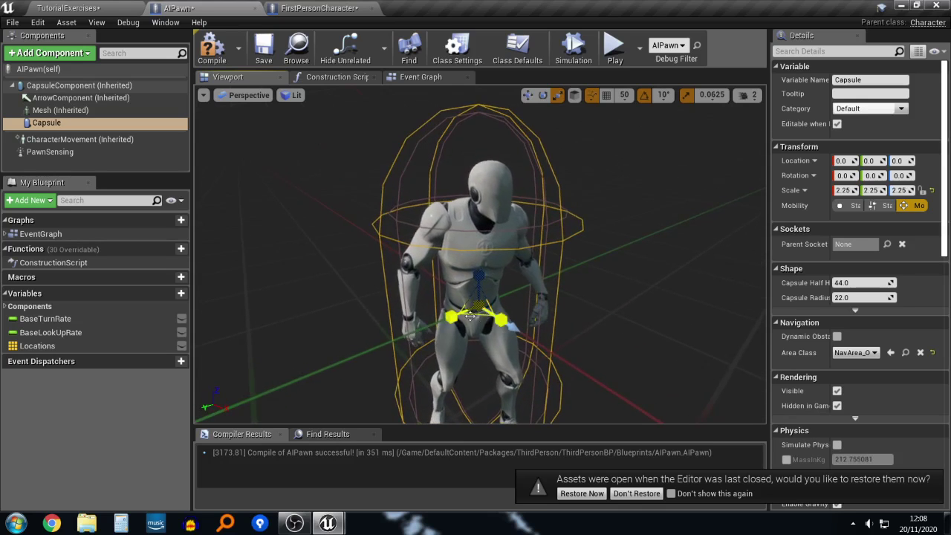
{"action": "left_click_drag", "start_coordinate": [479, 306], "coordinate": [470, 324]}
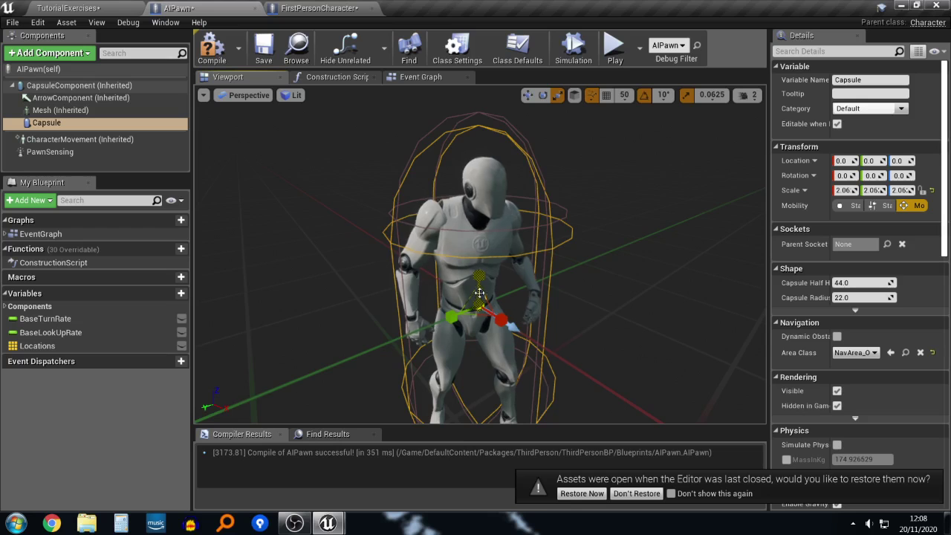
{"action": "left_click_drag", "start_coordinate": [479, 276], "coordinate": [478, 260]}
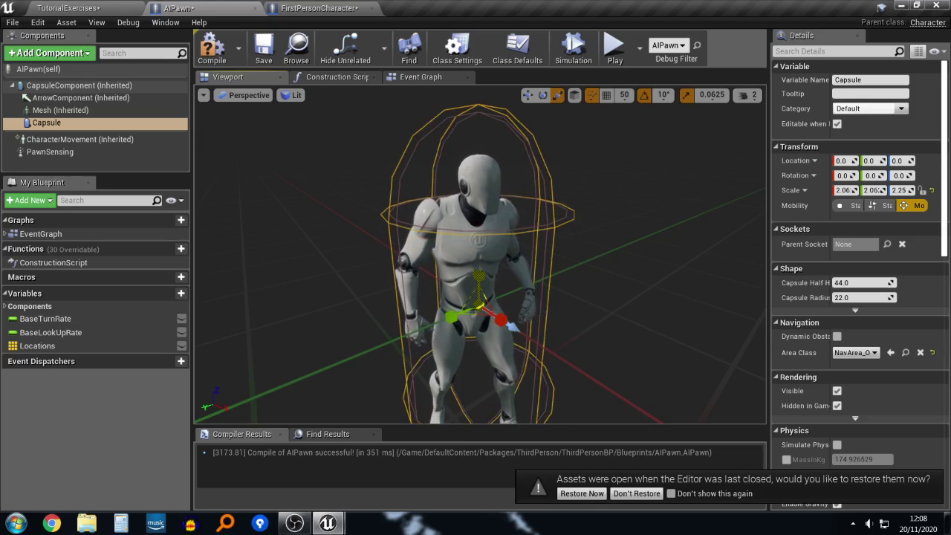
{"action": "right_click_drag", "start_coordinate": [479, 260], "coordinate": [550, 263]}
{"action": "key", "text": "w"}
{"action": "right_click_drag", "start_coordinate": [351, 120], "coordinate": [366, 121]}
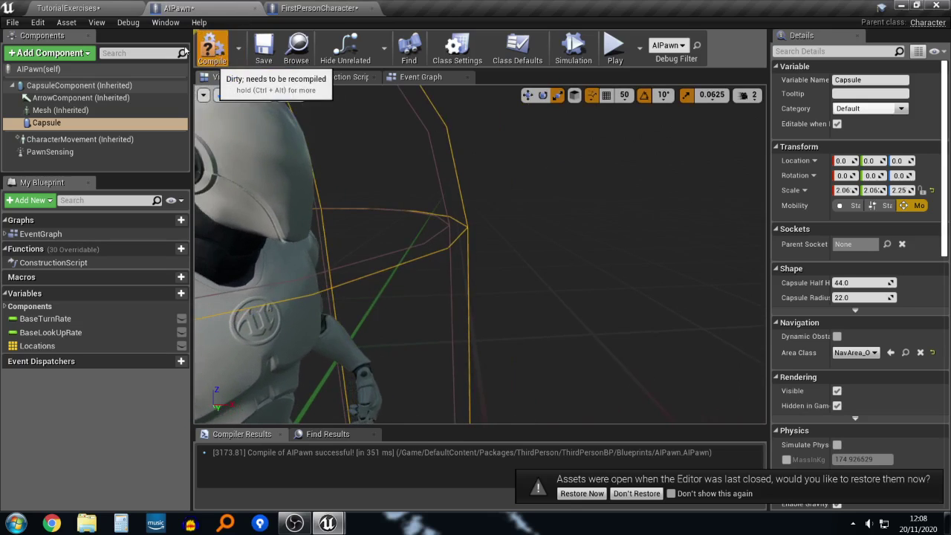
{"action": "left_click", "coordinate": [212, 49]}
Step: Test AIPawn's enlarged collision capsule by playing the level until the player dies, and end the preview
{"action": "left_click", "coordinate": [80, 9]}
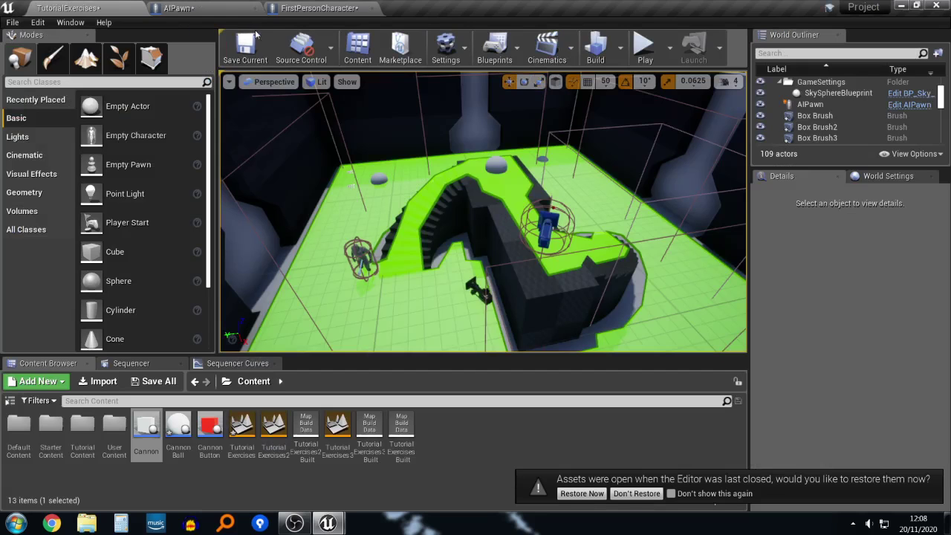
{"action": "left_click", "coordinate": [644, 46]}
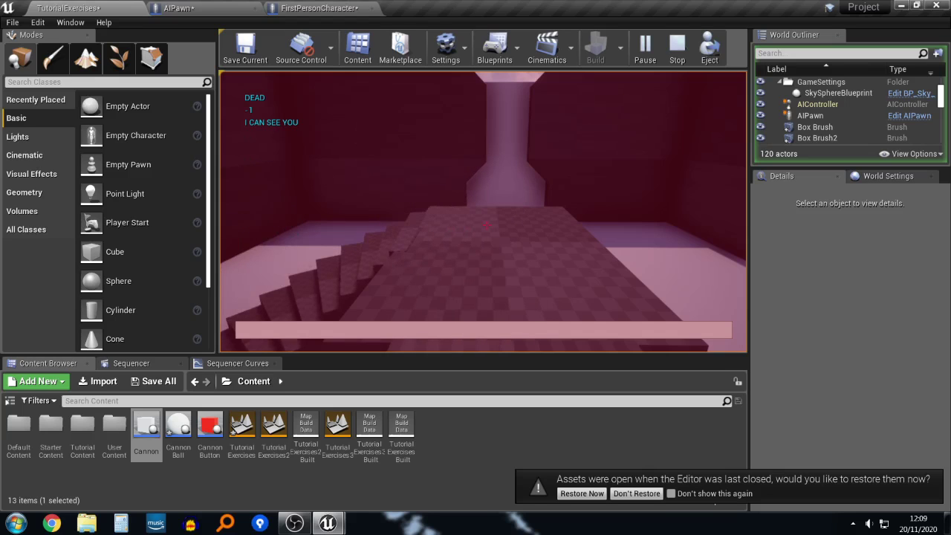
{"action": "key", "text": "Escape"}
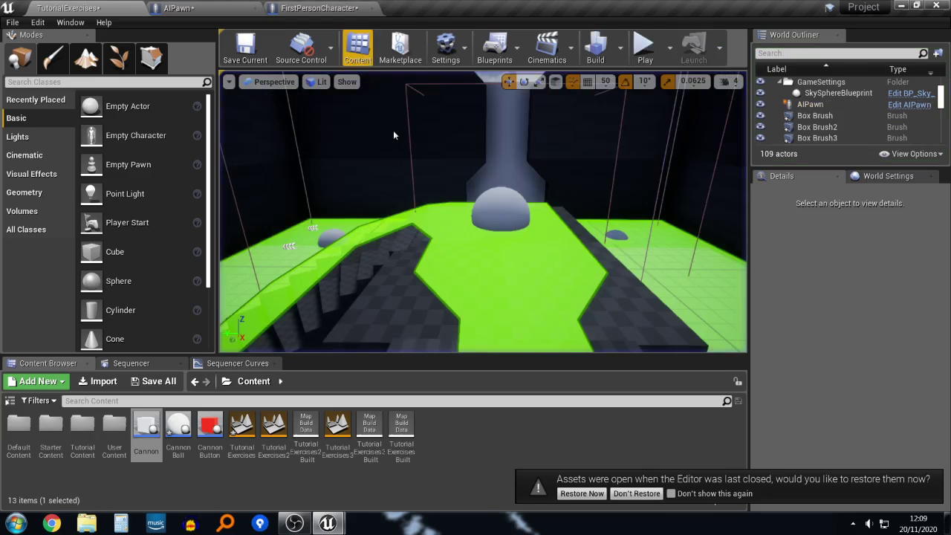
{"action": "left_click", "coordinate": [320, 9]}
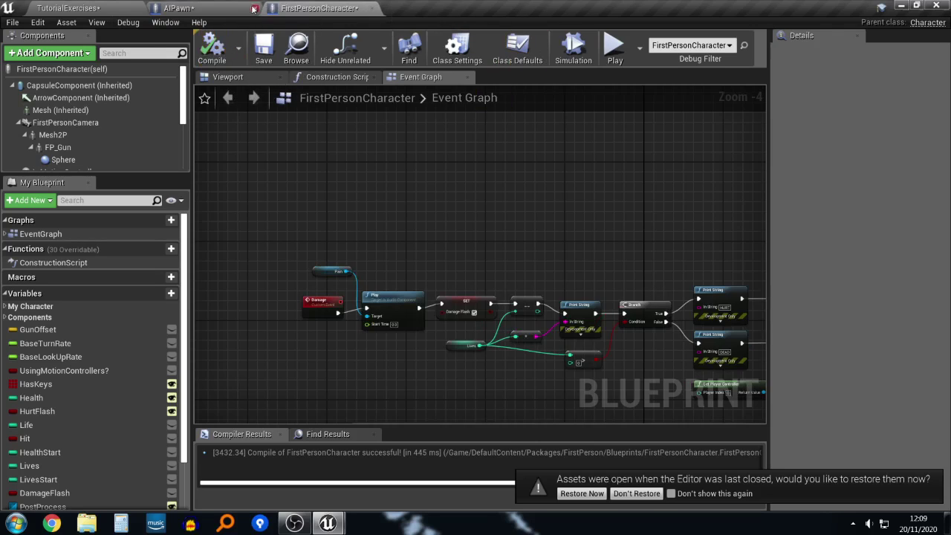
{"action": "left_click", "coordinate": [67, 8]}
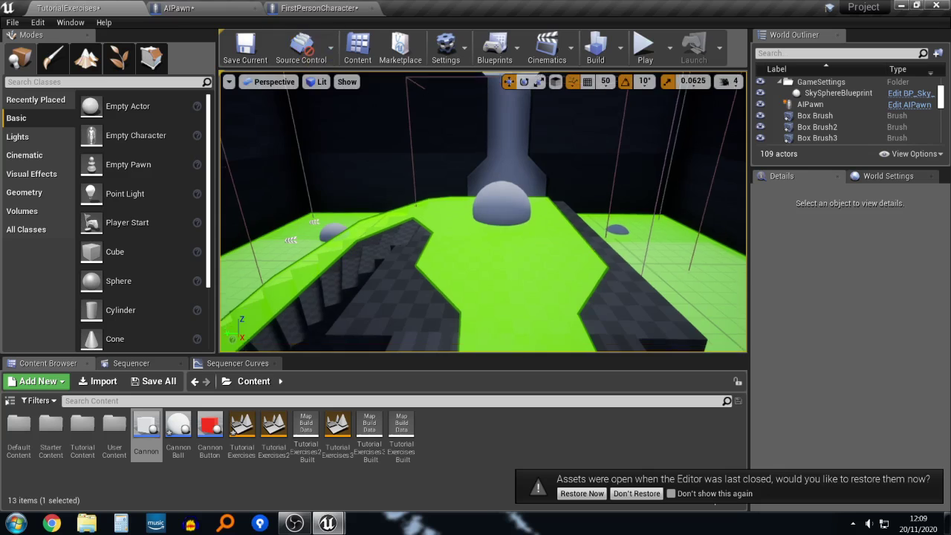
{"action": "left_click", "coordinate": [29, 434]}
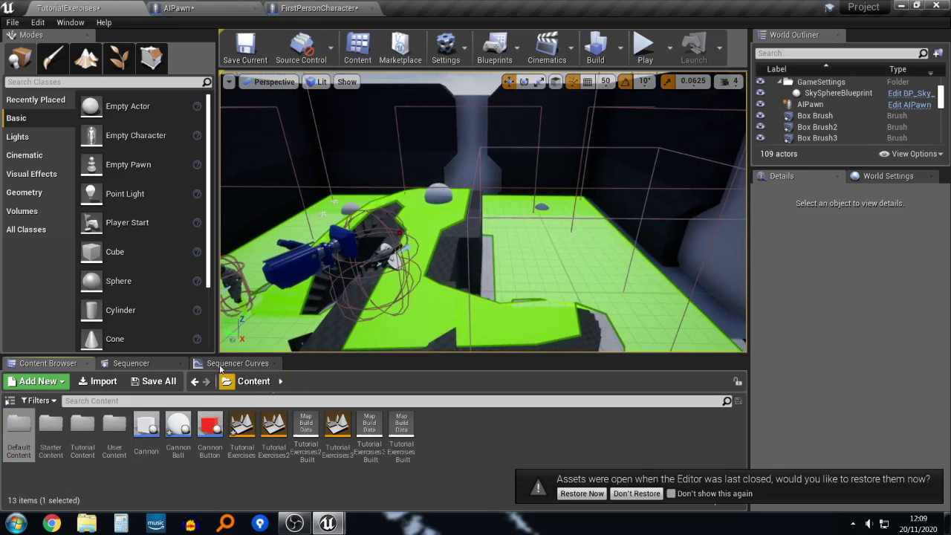
Step: Duplicate the AIPawn three times in the level and space the copies out in a row along the X axis
{"action": "right_click_drag", "start_coordinate": [416, 223], "coordinate": [451, 212]}
{"action": "left_click", "coordinate": [451, 212]}
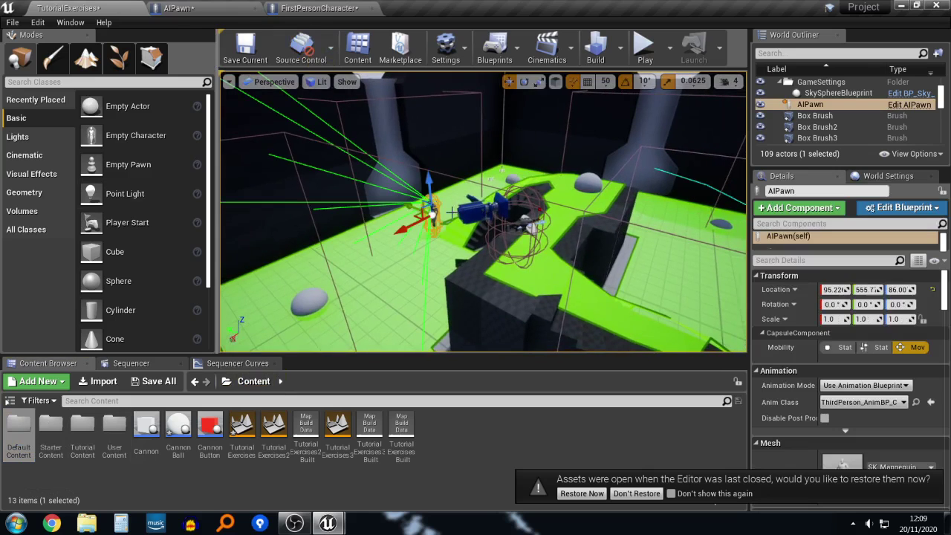
{"action": "key", "text": "ctrl+w"}
{"action": "key", "text": "ctrl+w"}
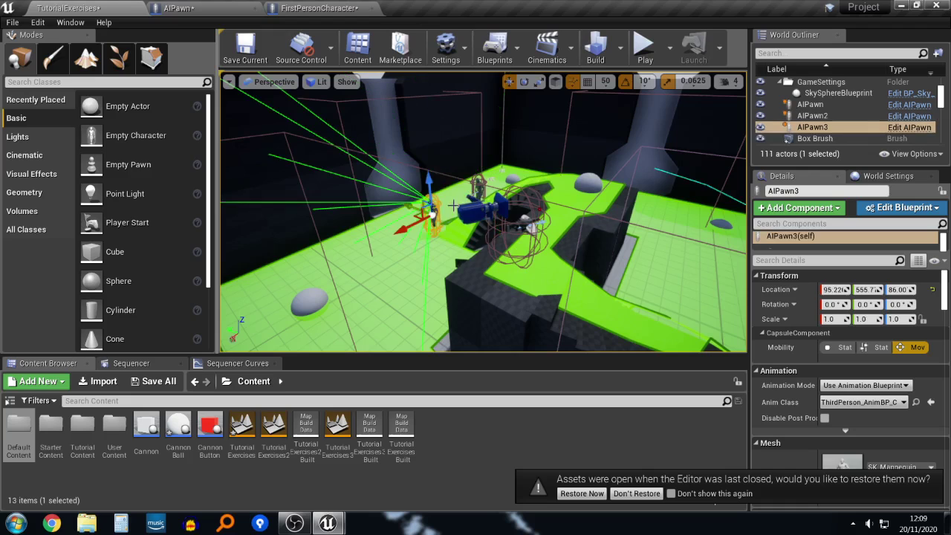
{"action": "key", "text": "ctrl+w"}
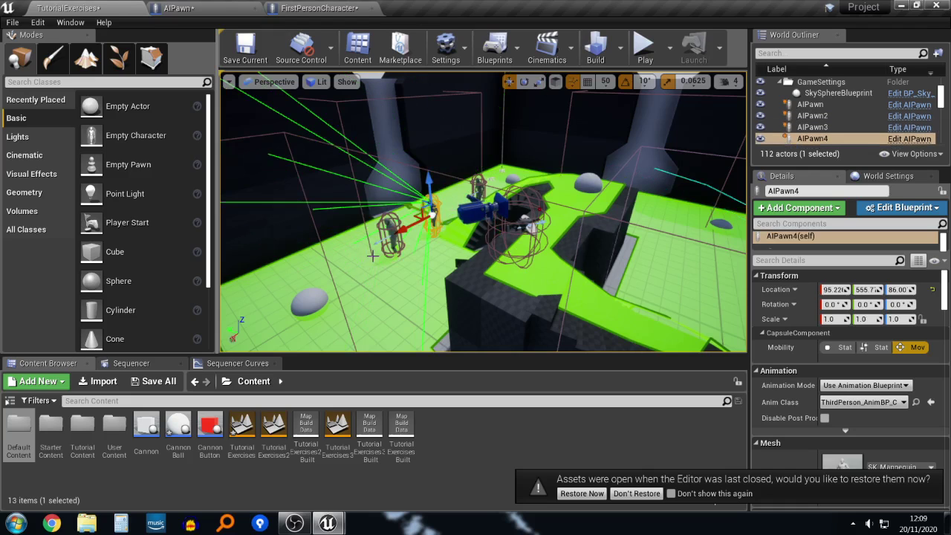
{"action": "left_click_drag", "start_coordinate": [409, 236], "coordinate": [342, 269]}
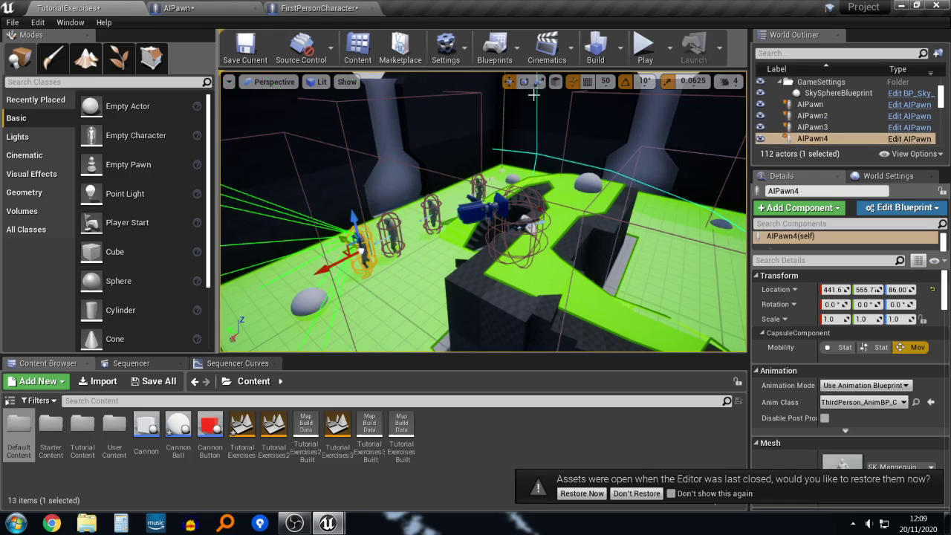
Step: Play the level with the four AI pawns chasing the player until death, and end the preview
{"action": "left_click", "coordinate": [643, 51]}
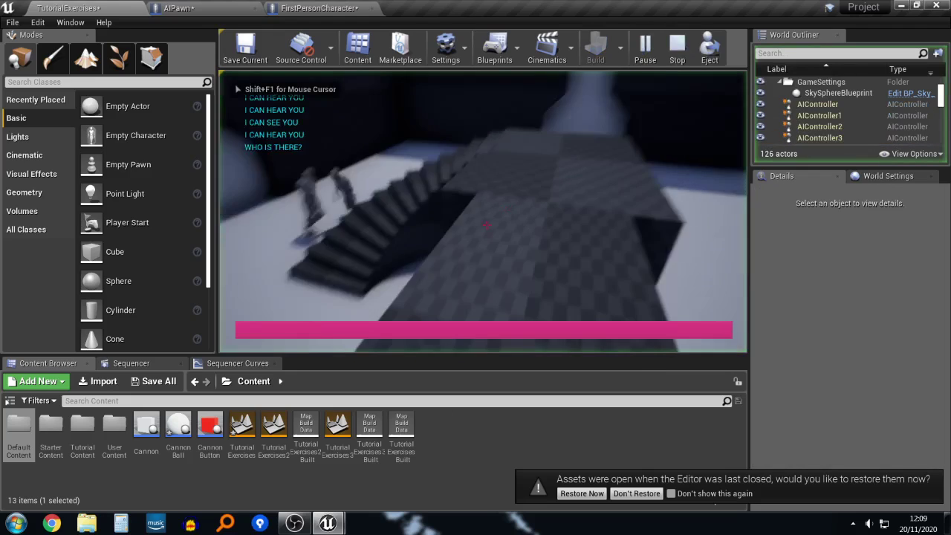
{"action": "key", "text": "s"}
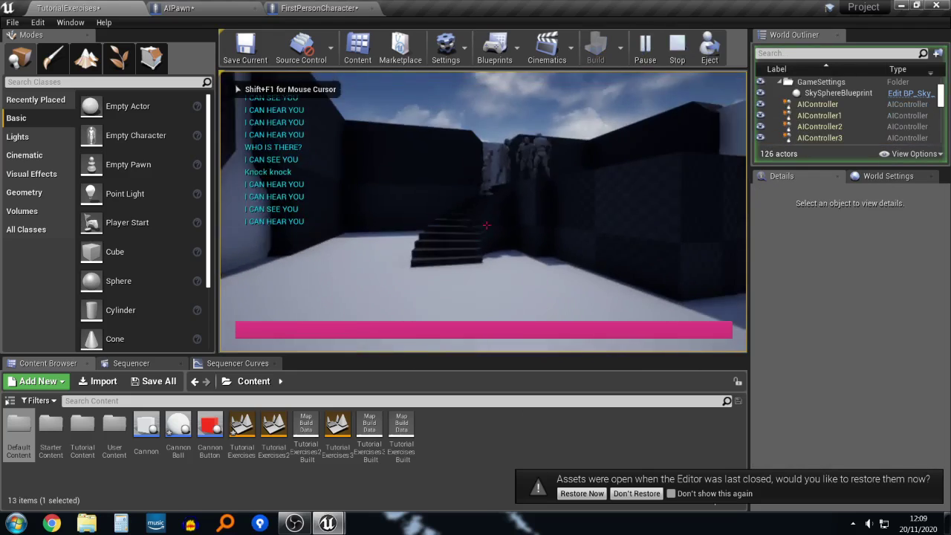
{"action": "key", "text": "w"}
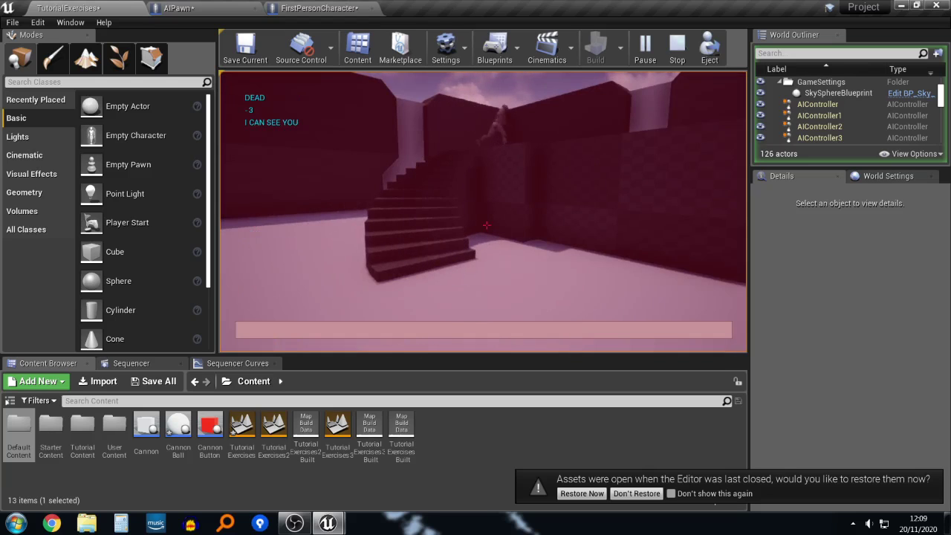
{"action": "key", "text": "Escape"}
Step: Set the default value of the FirstPersonCharacter's Lives variable to 25 and compile the blueprint
{"action": "left_click", "coordinate": [327, 8]}
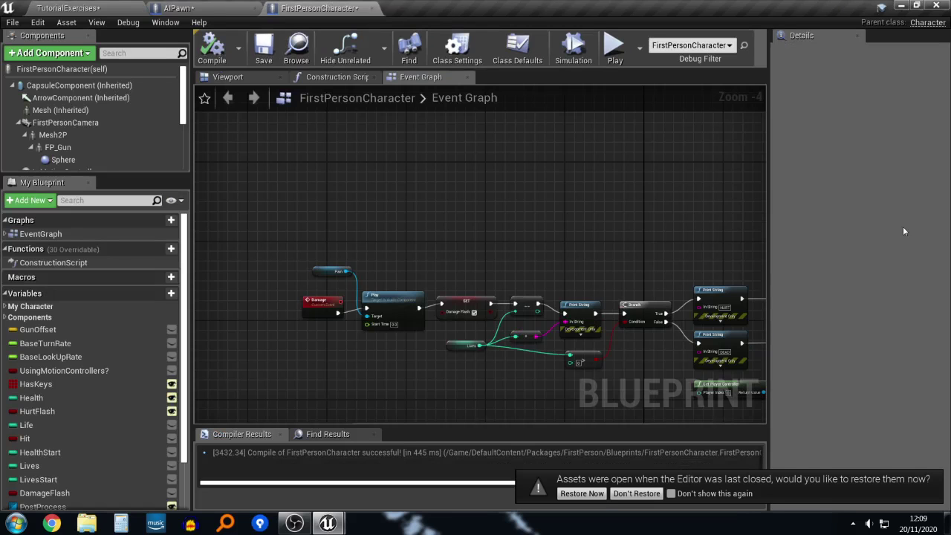
{"action": "left_click", "coordinate": [34, 467]}
{"action": "left_click", "coordinate": [850, 319]}
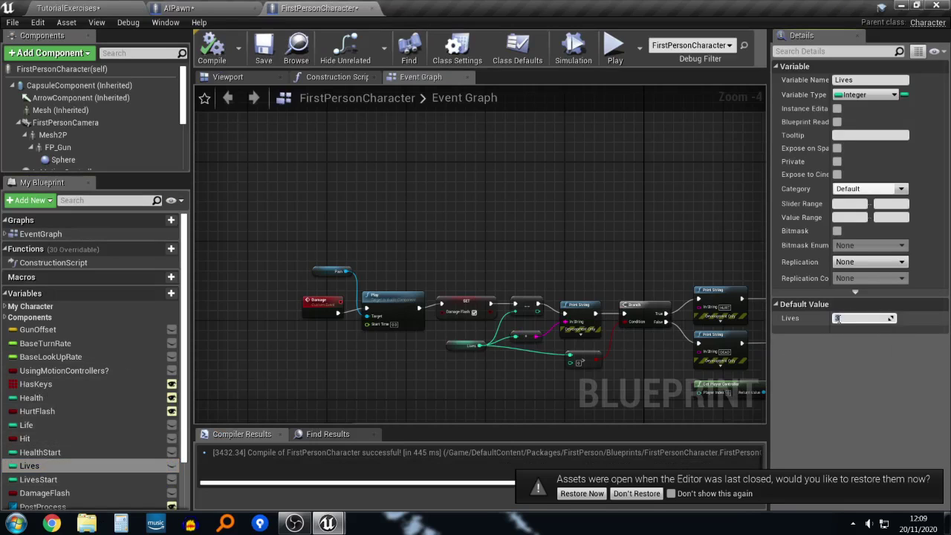
{"action": "scroll", "coordinate": [512, 369], "scroll_direction": "up", "scroll_amount": 4}
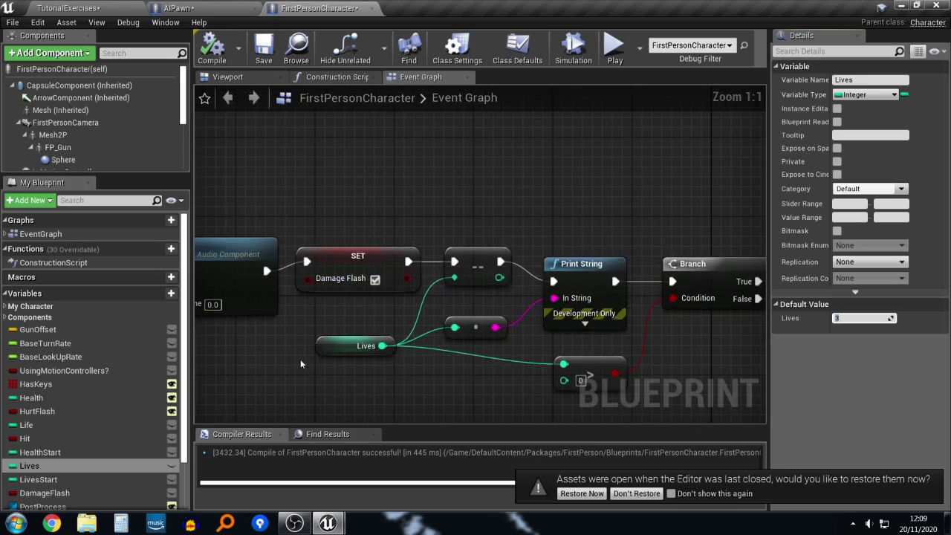
{"action": "type", "text": "25"}
{"action": "left_click", "coordinate": [217, 54]}
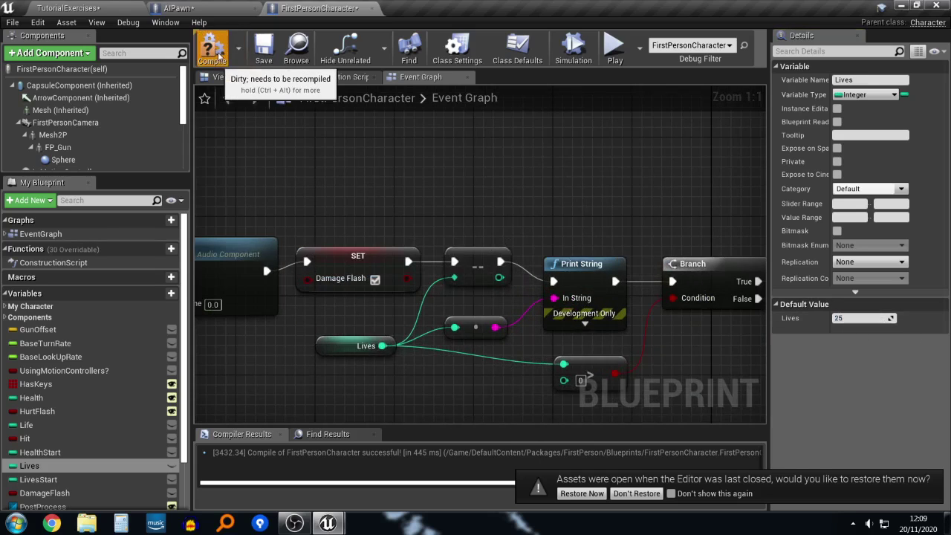
Step: Play the TutorialExercises level with 25 lives, letting the AI pawns hurt the player until the lives run out, and end the preview
{"action": "left_click", "coordinate": [87, 7]}
{"action": "left_click", "coordinate": [645, 46]}
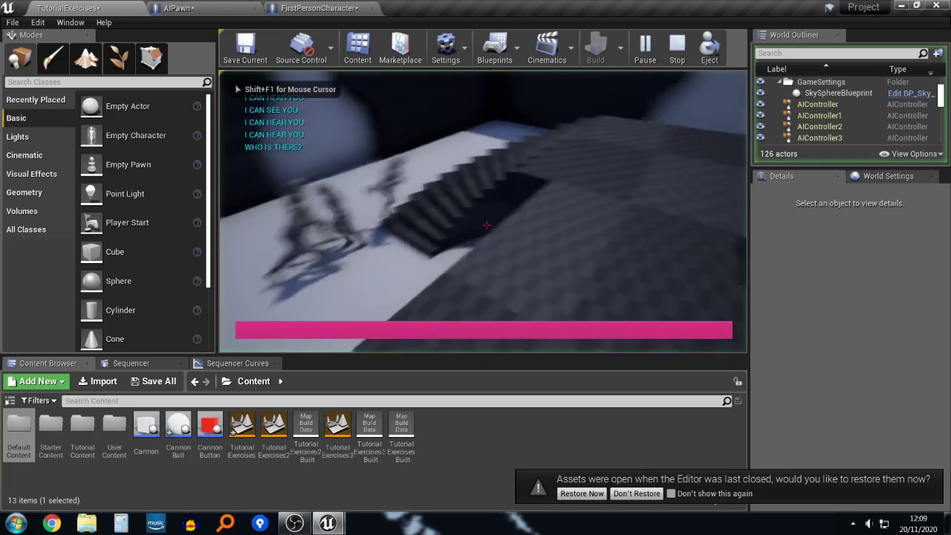
{"action": "key", "text": "s"}
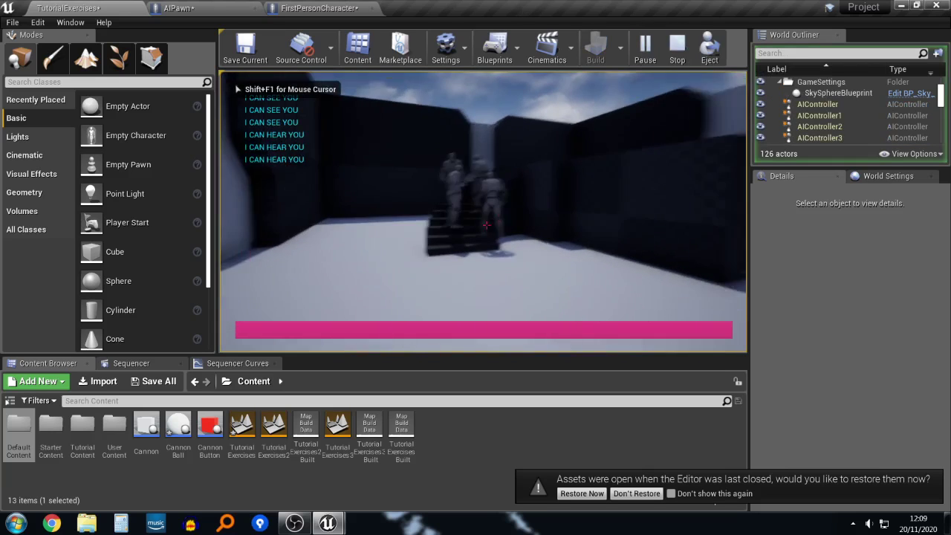
{"action": "key", "text": "w"}
{"action": "key", "text": "s"}
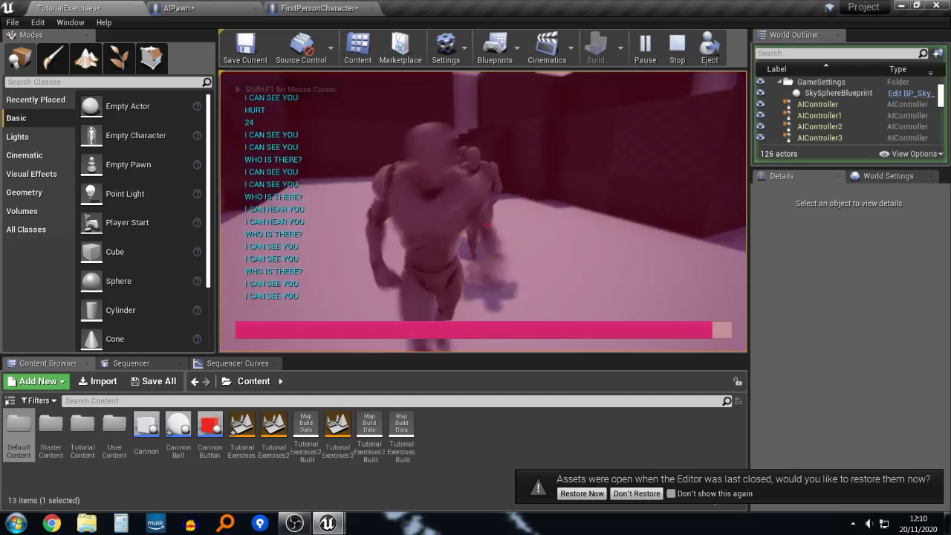
{"action": "key", "text": "w"}
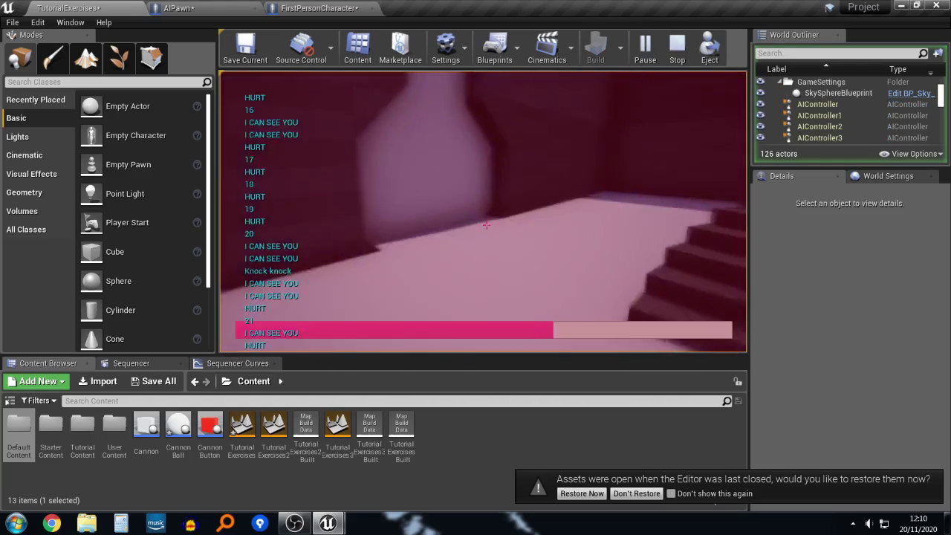
{"action": "key", "text": "w"}
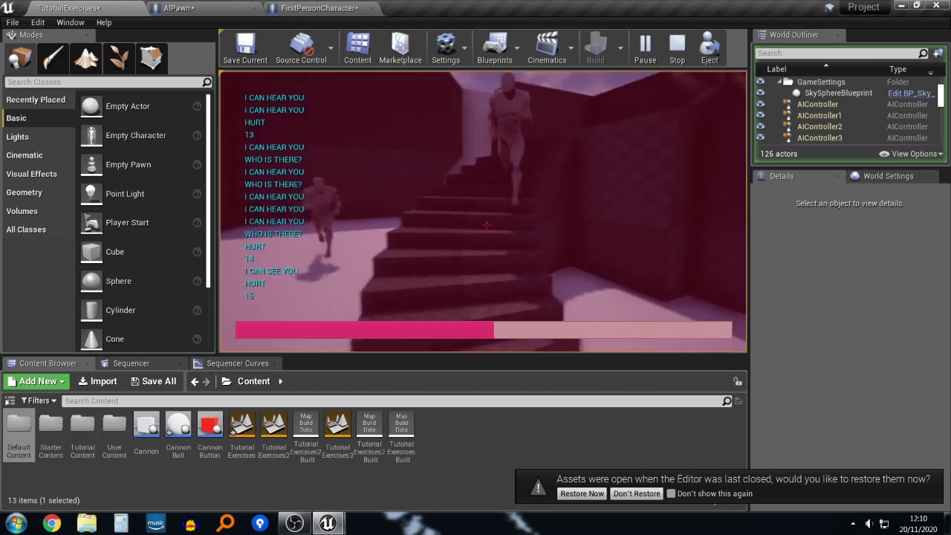
{"action": "key", "text": "s"}
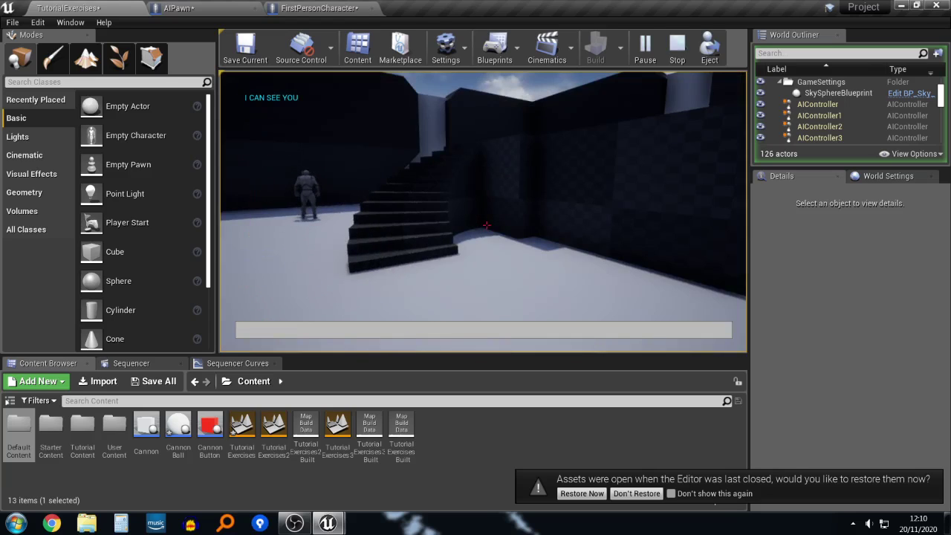
{"action": "key", "text": "Escape"}
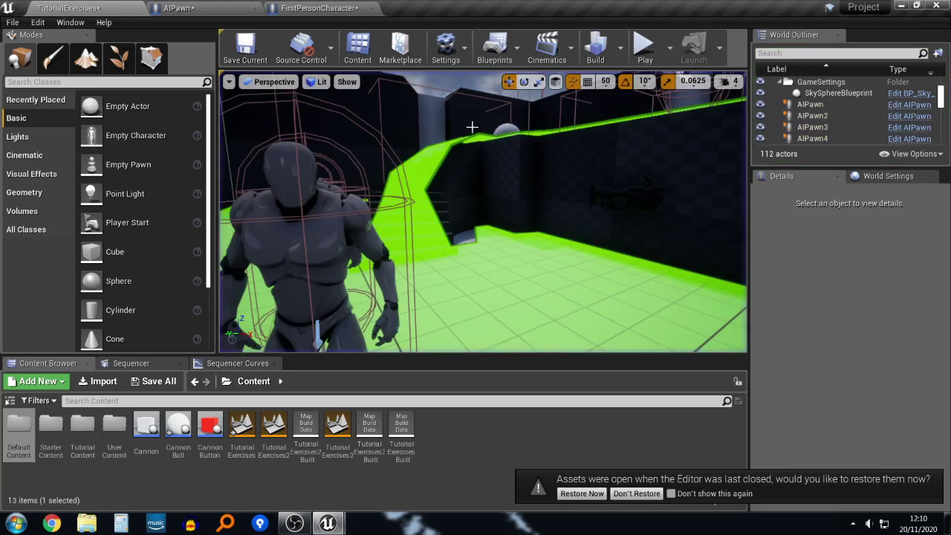
Step: Delete three of the four AI pawns from the level, keeping only the farthest one, AIPawn2
{"action": "right_click_drag", "start_coordinate": [483, 212], "coordinate": [505, 214]}
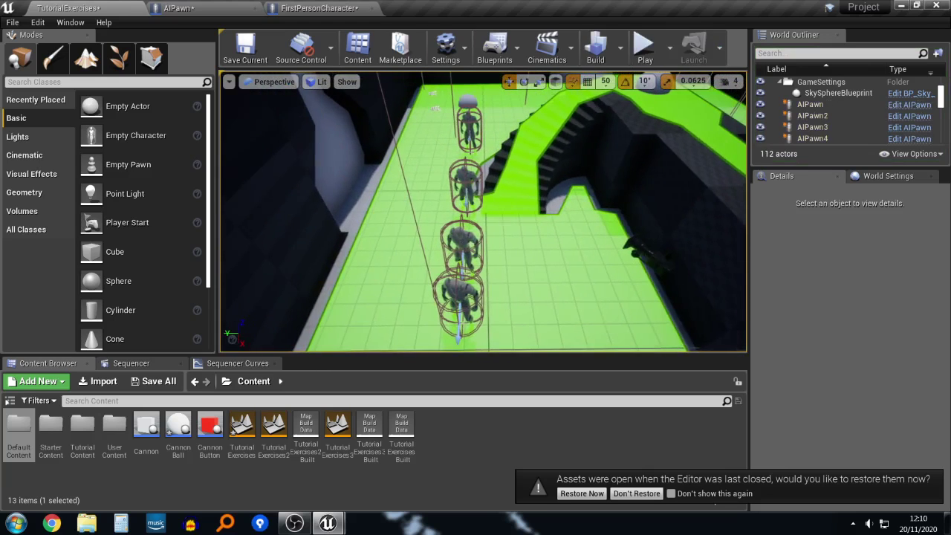
{"action": "left_click", "coordinate": [462, 244]}
{"action": "key", "text": "Delete"}
{"action": "left_click", "coordinate": [466, 186]}
{"action": "key", "text": "Delete"}
{"action": "left_click", "coordinate": [457, 285]}
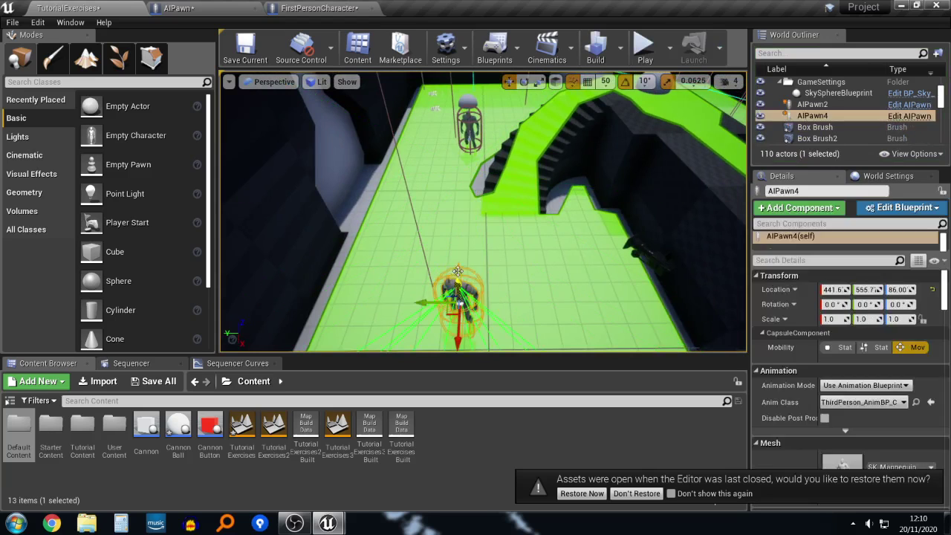
{"action": "key", "text": "Delete"}
Step: Move the remaining AIPawn2 across the floor to about X -152, Y 665
{"action": "right_click_drag", "start_coordinate": [457, 272], "coordinate": [461, 183]}
{"action": "left_click", "coordinate": [472, 143]}
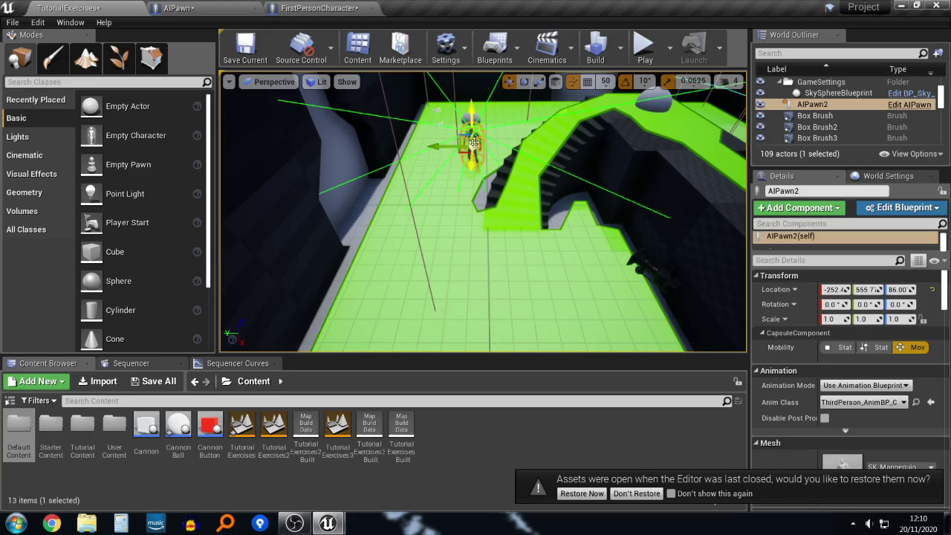
{"action": "left_click_drag", "start_coordinate": [463, 152], "coordinate": [427, 168]}
{"action": "right_click_drag", "start_coordinate": [427, 168], "coordinate": [464, 117]}
{"action": "right_click_drag", "start_coordinate": [594, 123], "coordinate": [575, 183]}
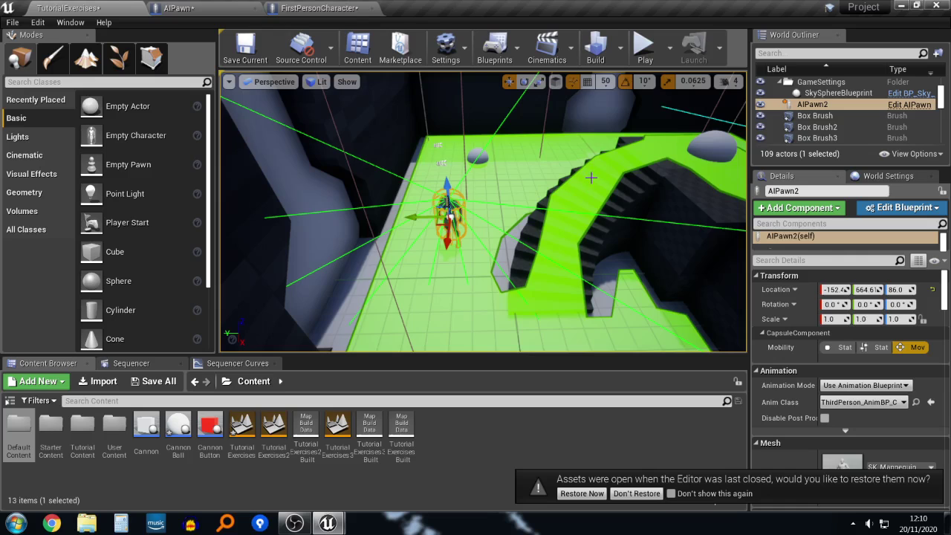
{"action": "right_click_drag", "start_coordinate": [648, 176], "coordinate": [644, 181]}
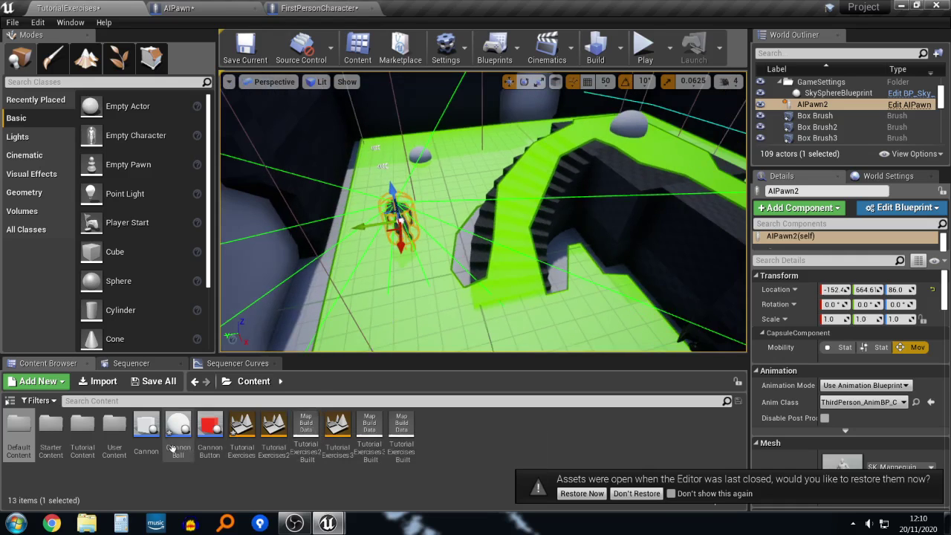
Step: Move the Cannon, CannonBall and CannonButton assets into the TutorialContent folder and save all modified assets and the level
{"action": "left_click", "coordinate": [209, 429], "text": "shift"}
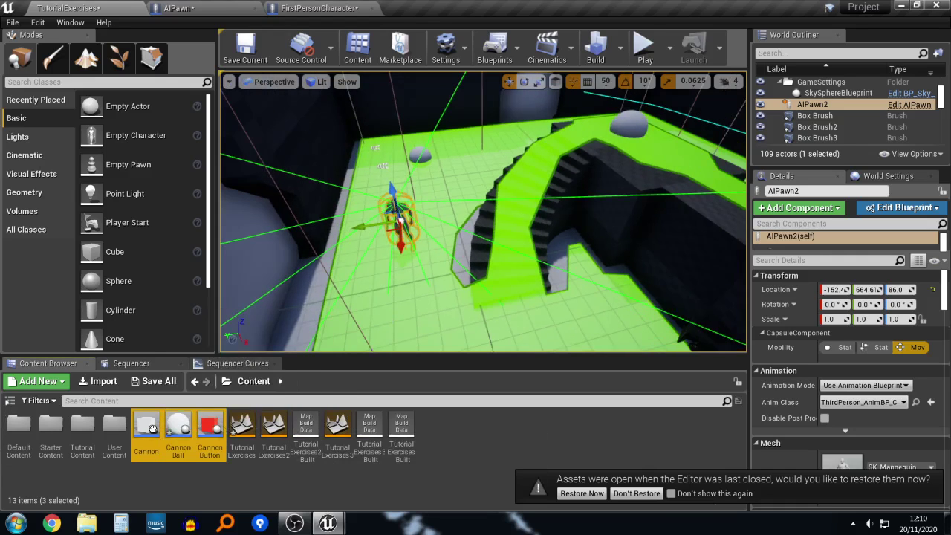
{"action": "left_click_drag", "start_coordinate": [210, 430], "coordinate": [96, 438]}
{"action": "left_click", "coordinate": [100, 452]}
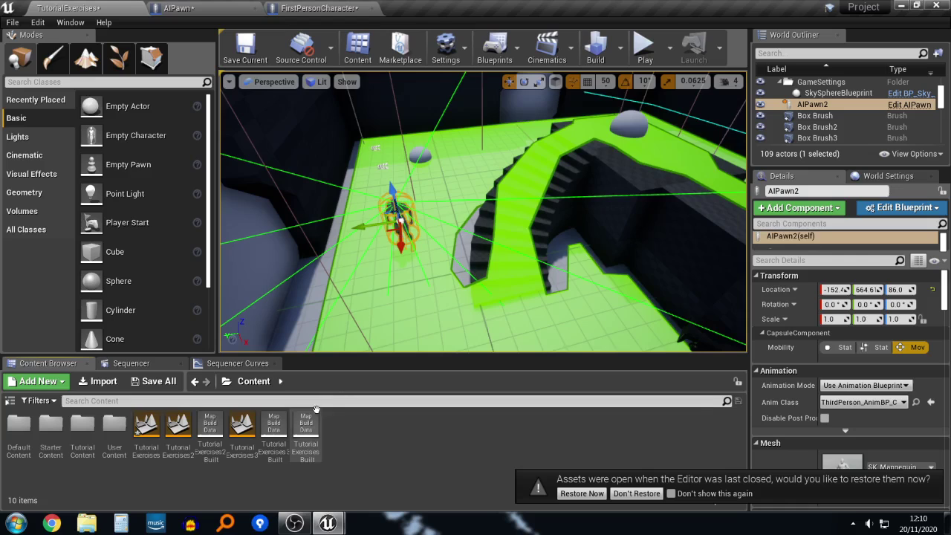
{"action": "right_click_drag", "start_coordinate": [456, 213], "coordinate": [433, 225]}
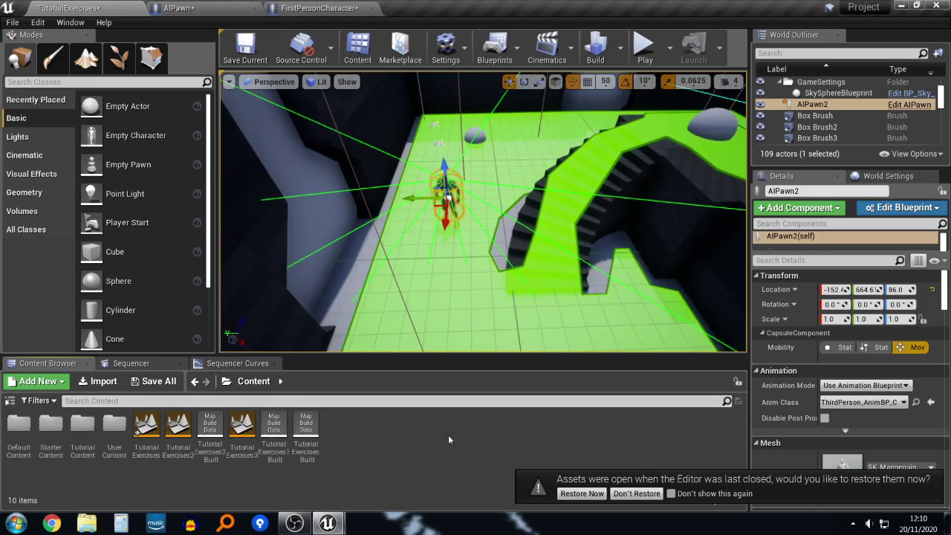
{"action": "key", "text": "ctrl+shift+s"}
{"action": "right_click_drag", "start_coordinate": [492, 170], "coordinate": [517, 178]}
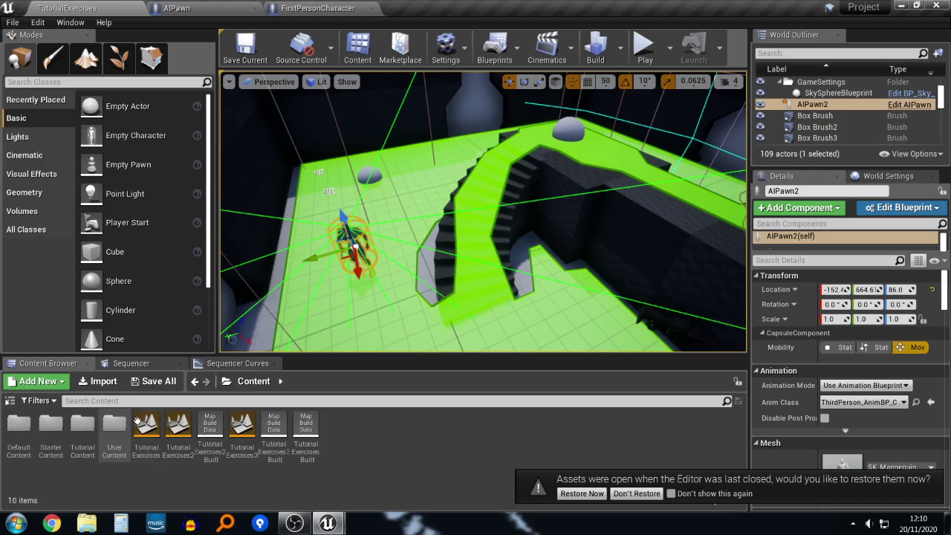
Step: Open the GameplaySequence level from the TutorialContent folder
{"action": "double_click", "coordinate": [83, 423]}
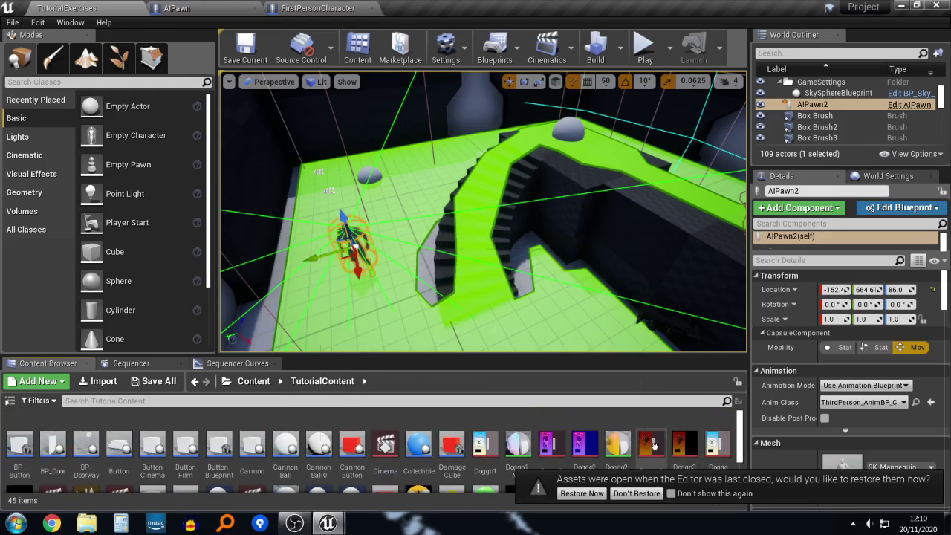
{"action": "scroll", "coordinate": [84, 446], "scroll_direction": "down", "scroll_amount": 1}
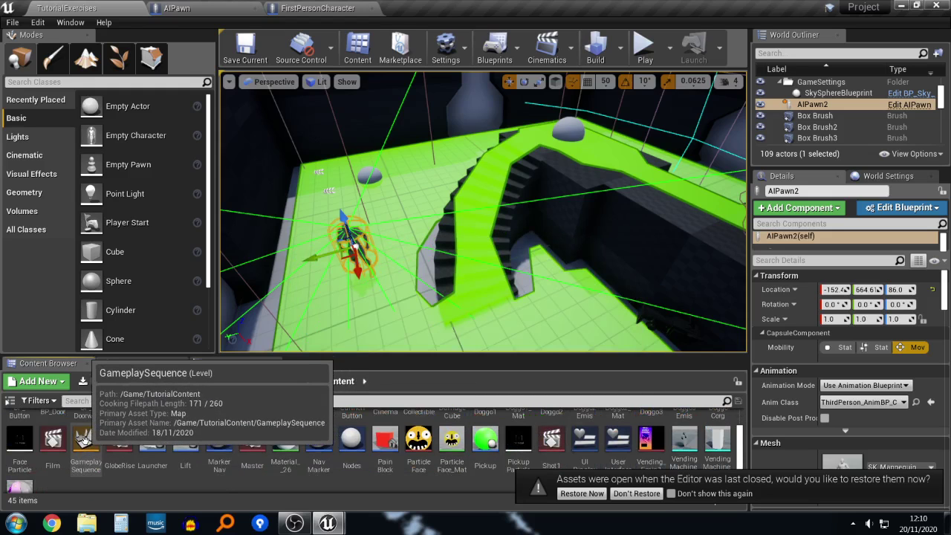
{"action": "left_click_drag", "start_coordinate": [84, 446], "coordinate": [195, 406]}
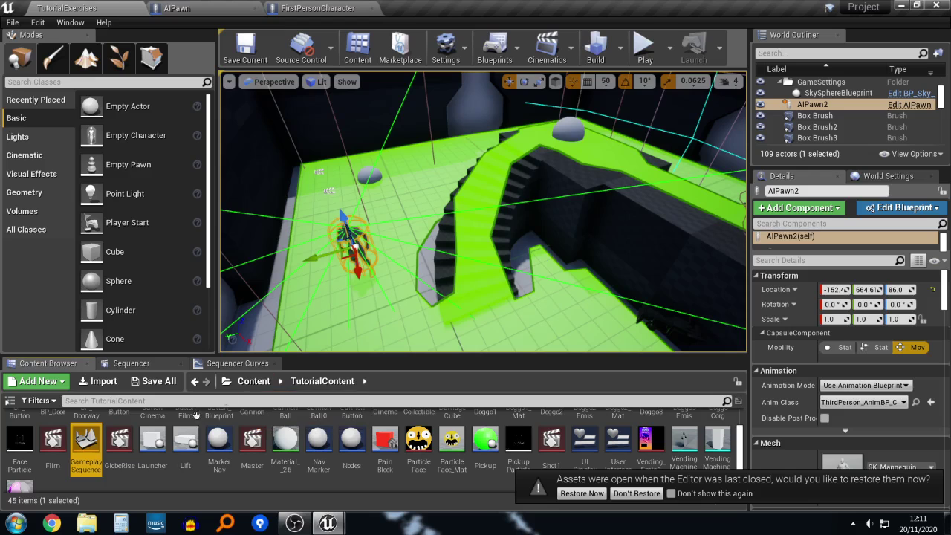
{"action": "right_click", "coordinate": [97, 445]}
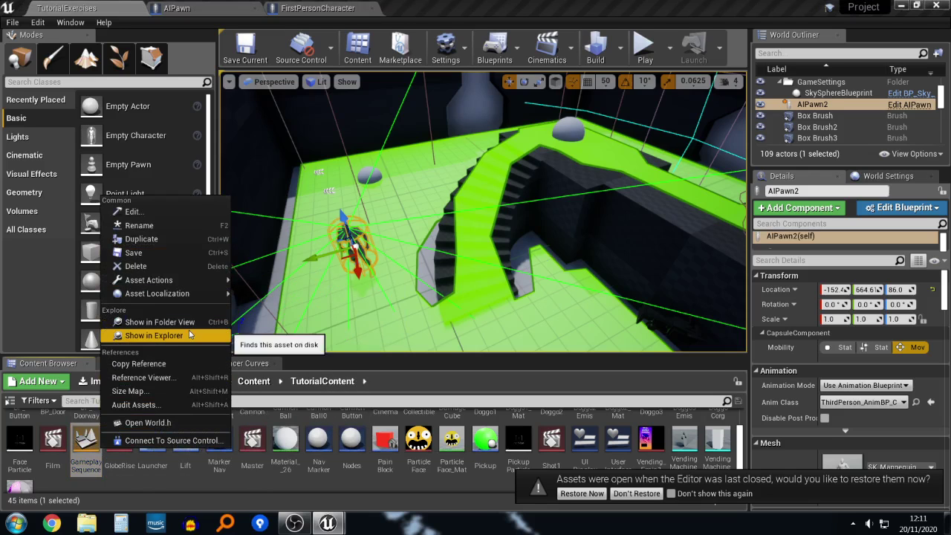
{"action": "right_click", "coordinate": [87, 439]}
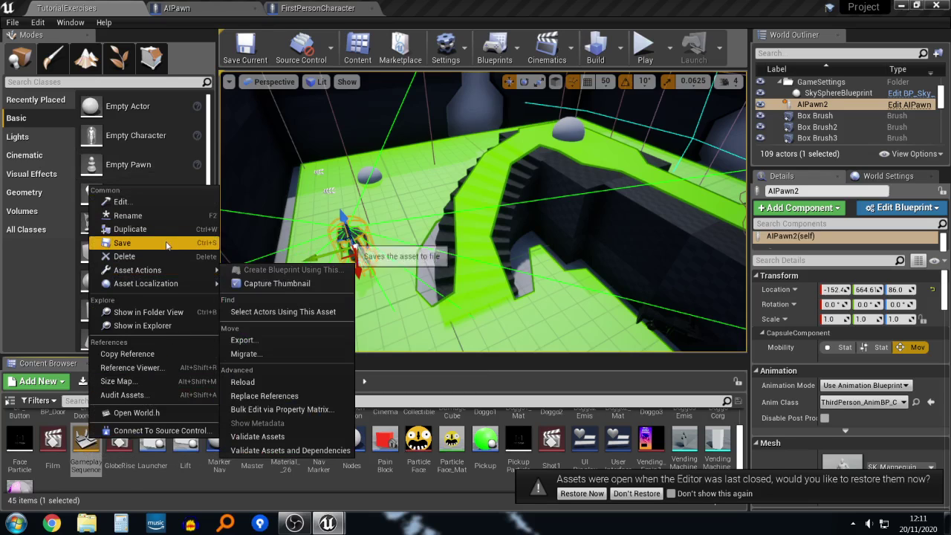
{"action": "mouse_move", "coordinate": [174, 271]}
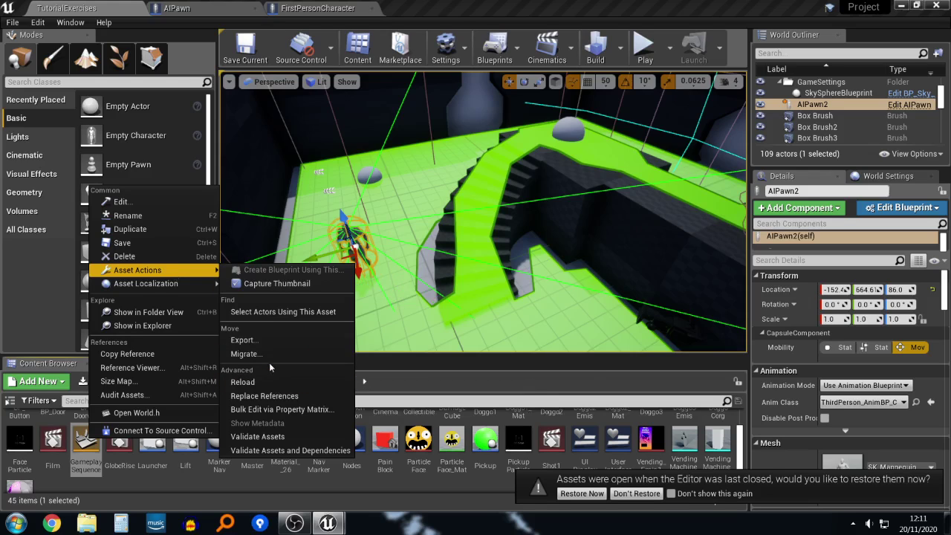
{"action": "left_click", "coordinate": [225, 382]}
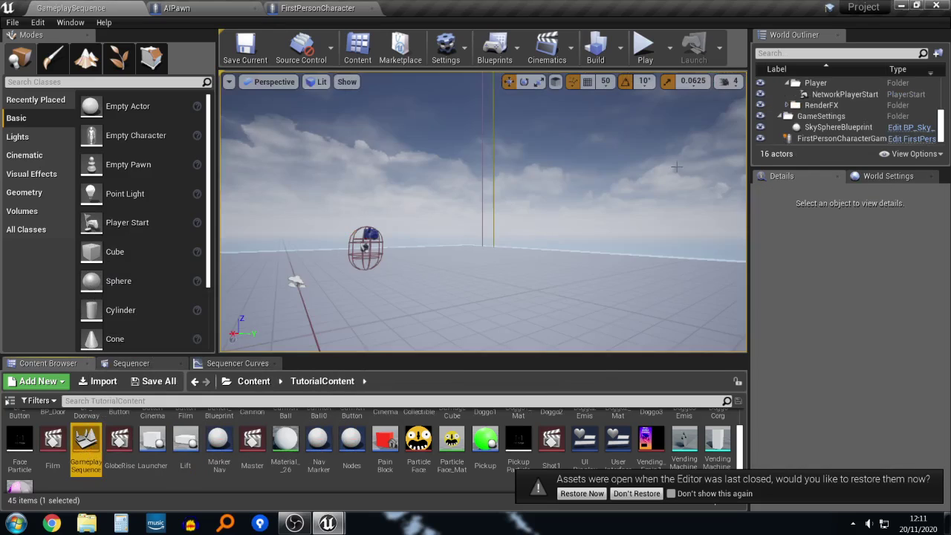
Step: Return to the Content folder, play the GameplaySequence level briefly, and end the preview
{"action": "left_click", "coordinate": [247, 384]}
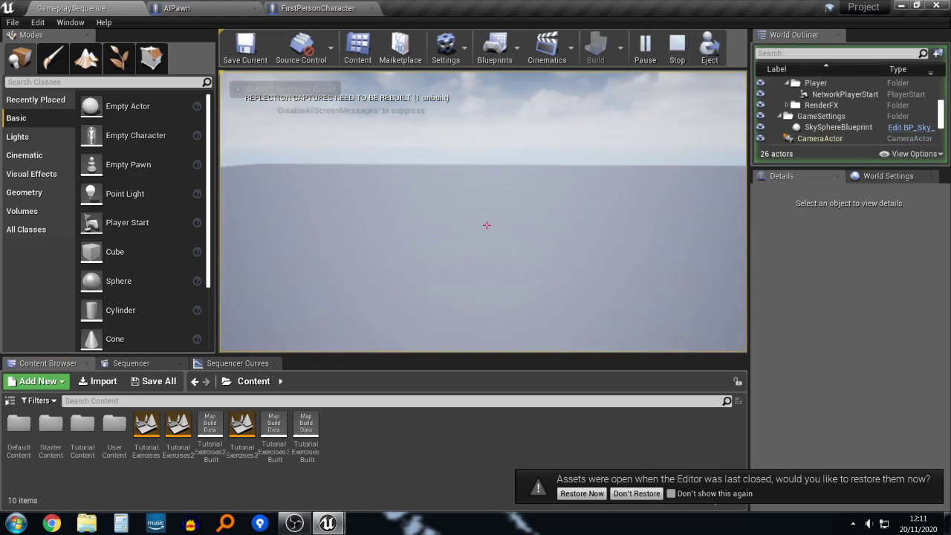
{"action": "key", "text": "shift+F1"}
{"action": "key", "text": "Escape"}
Step: Select the FirstPersonCharacterGameplay actor in the level and examine its camera, weapon and collision capsule up close
{"action": "mouse_move", "coordinate": [557, 215]}
{"action": "right_mouse_down"}
{"action": "mouse_move", "coordinate": [577, 221]}
{"action": "mouse_move", "coordinate": [557, 215]}
{"action": "right_mouse_up"}
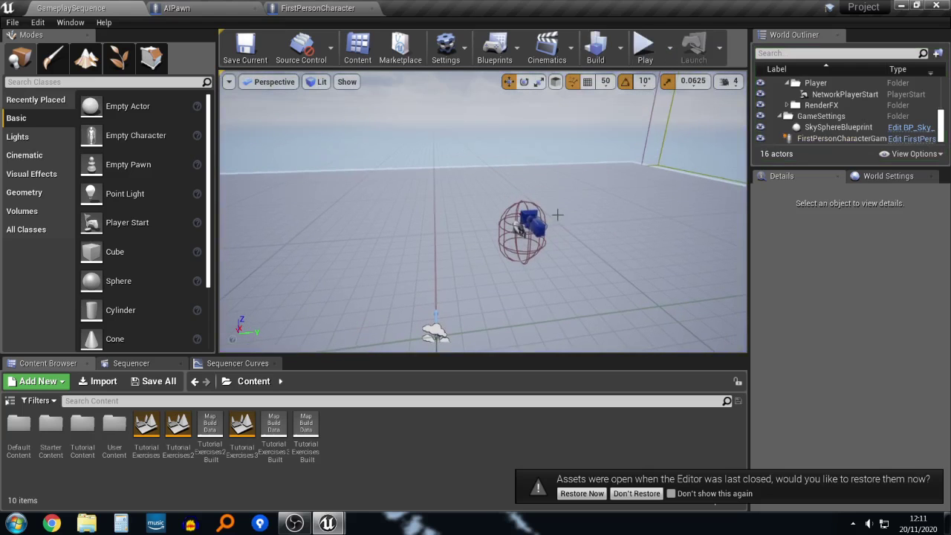
{"action": "left_click", "coordinate": [527, 221]}
{"action": "left_click", "coordinate": [522, 221]}
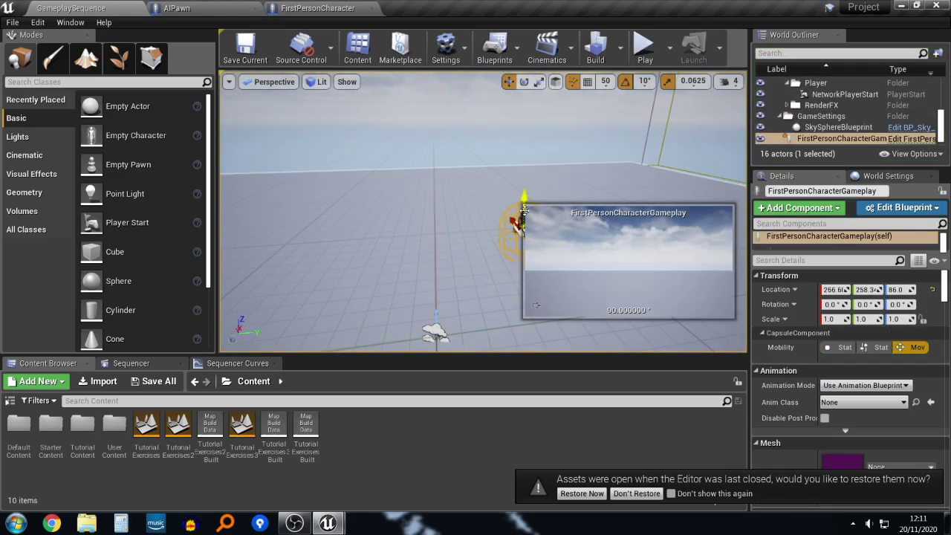
{"action": "key", "text": "w"}
{"action": "right_click_drag", "start_coordinate": [587, 202], "coordinate": [715, 229]}
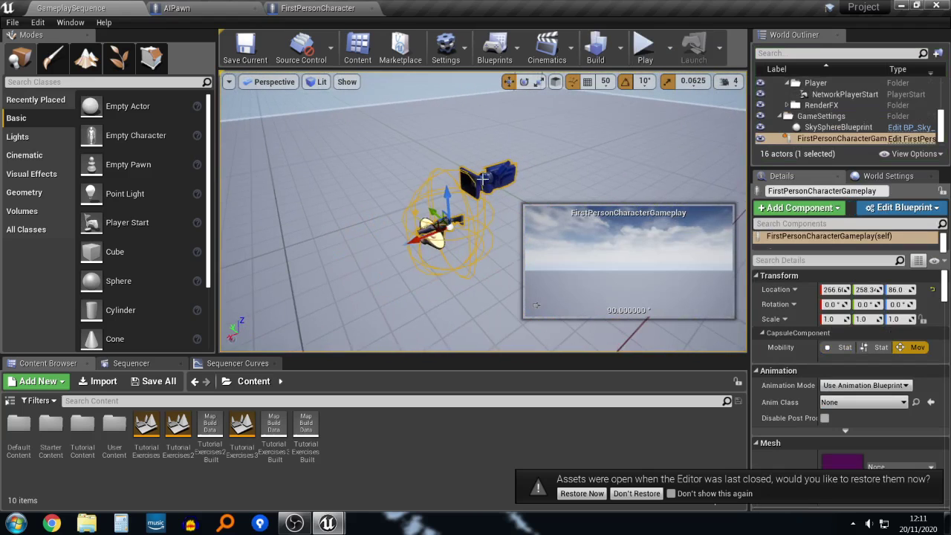
{"action": "mouse_move", "coordinate": [483, 179]}
{"action": "right_mouse_down"}
{"action": "mouse_move", "coordinate": [495, 187]}
{"action": "mouse_move", "coordinate": [470, 180]}
{"action": "right_mouse_up"}
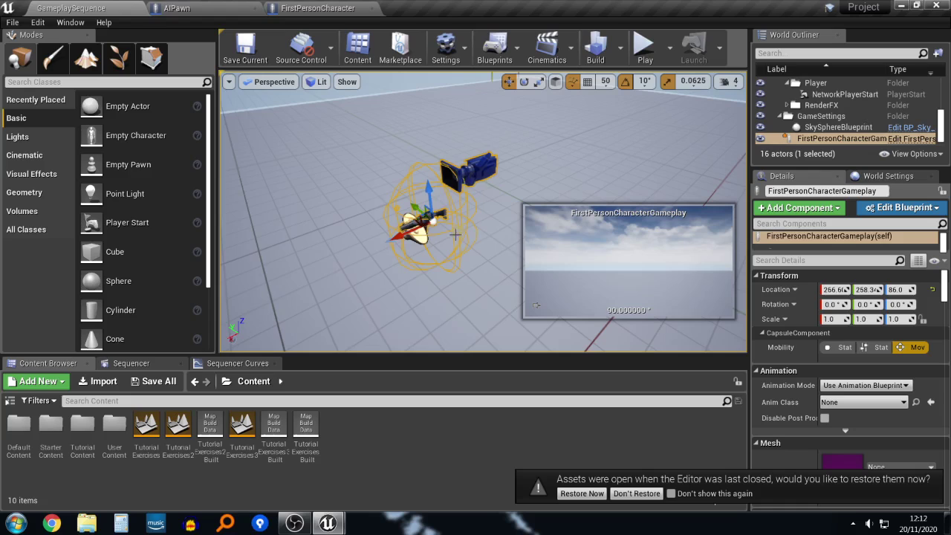
{"action": "right_click_drag", "start_coordinate": [455, 235], "coordinate": [392, 255]}
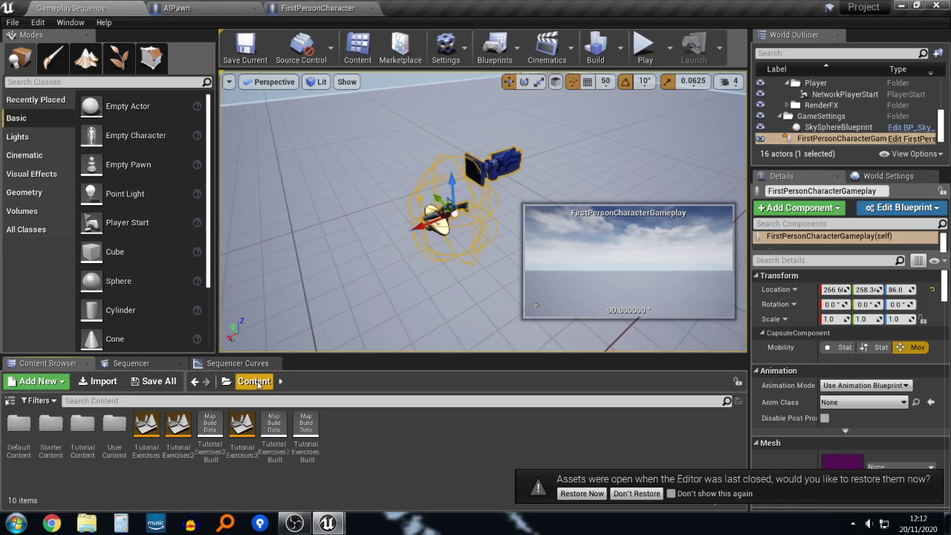
Step: Browse to DefaultContent/Packages/FirstPerson/Blueprints and examine the FirstPersonCharacter blueprint's asset details
{"action": "double_click", "coordinate": [18, 423]}
{"action": "double_click", "coordinate": [79, 427]}
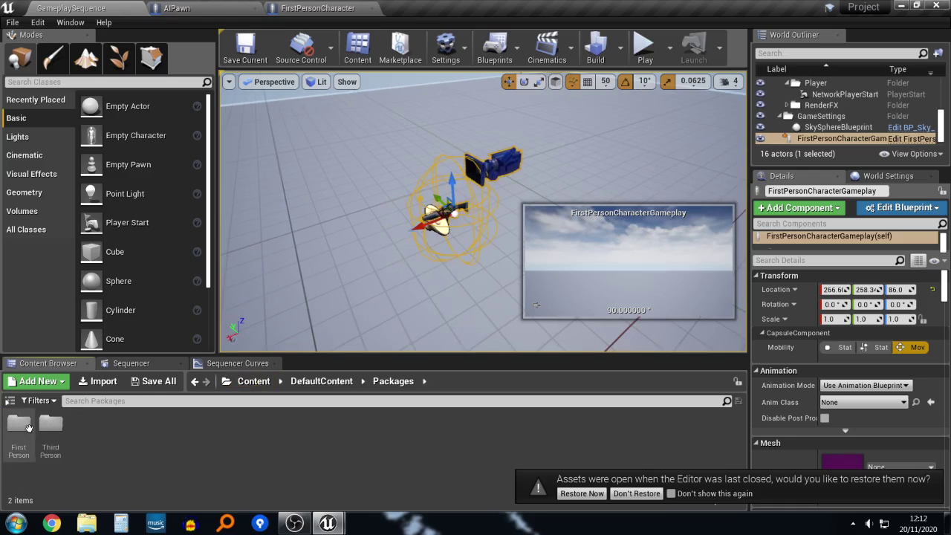
{"action": "double_click", "coordinate": [23, 425]}
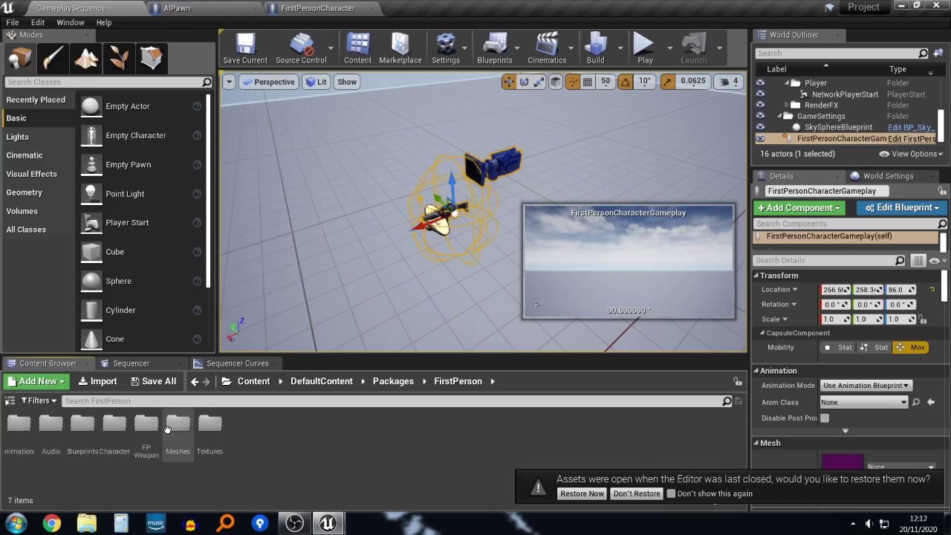
{"action": "double_click", "coordinate": [83, 425]}
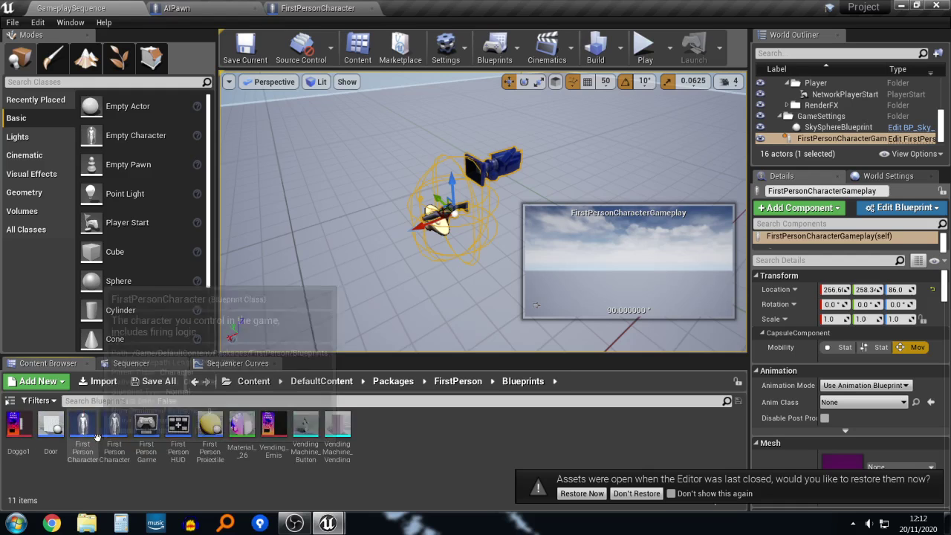
{"action": "left_click", "coordinate": [86, 426]}
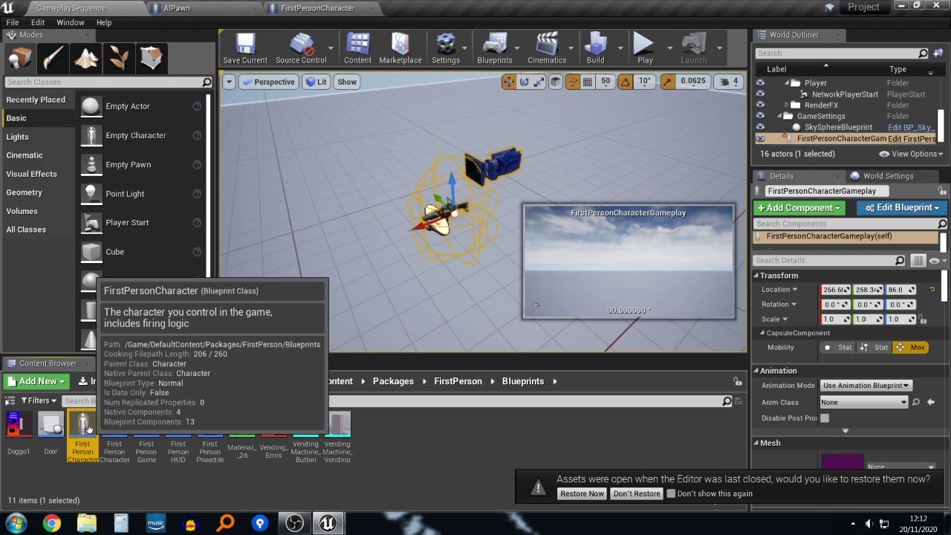
Step: Place an instance of the second first-person character blueprint in the level beside the existing character, and delete it
{"action": "left_click", "coordinate": [116, 429]}
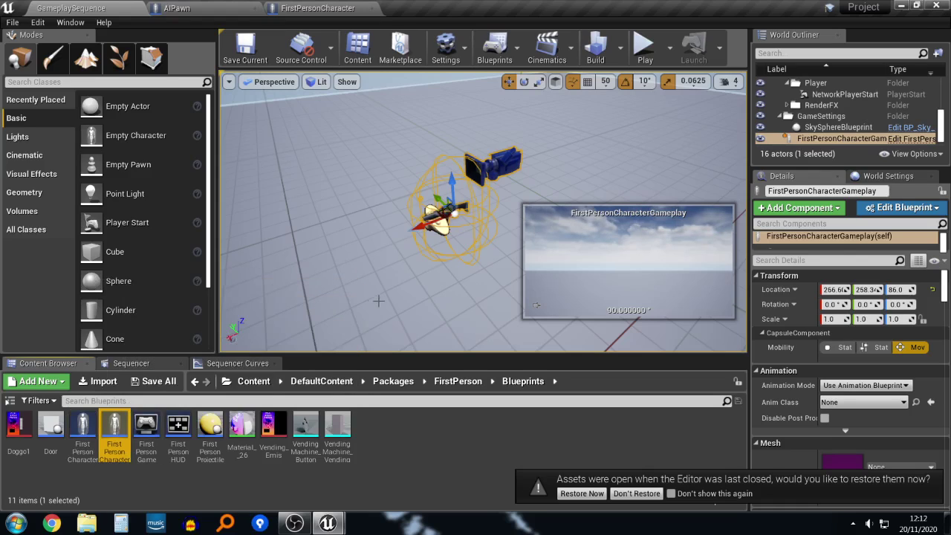
{"action": "left_click_drag", "start_coordinate": [115, 430], "coordinate": [276, 229]}
{"action": "right_click_drag", "start_coordinate": [344, 201], "coordinate": [300, 199]}
{"action": "right_click_drag", "start_coordinate": [489, 185], "coordinate": [553, 163]}
{"action": "key", "text": "Delete"}
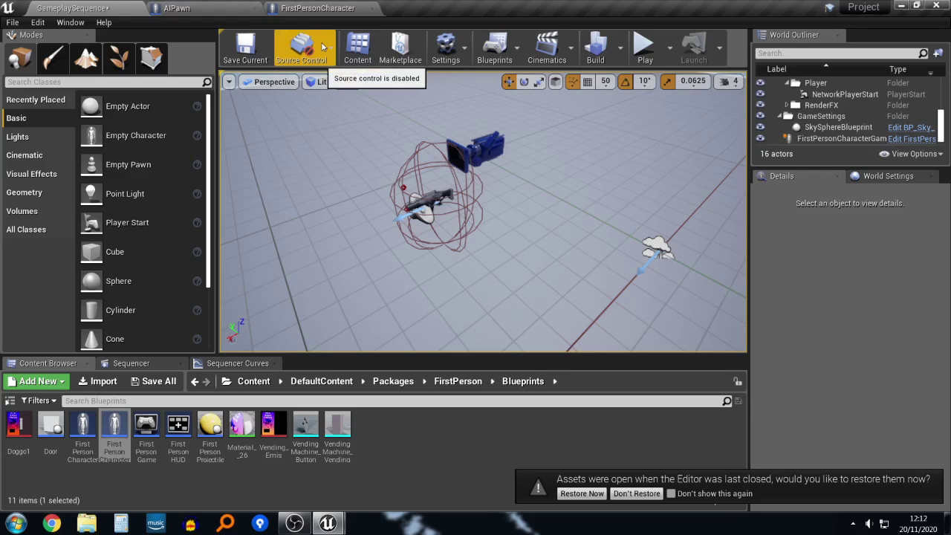
Step: Open the TutorialExercises level from the Content folder, saving the changes to GameplaySequence
{"action": "scroll", "coordinate": [360, 154], "scroll_direction": "up", "scroll_amount": 3}
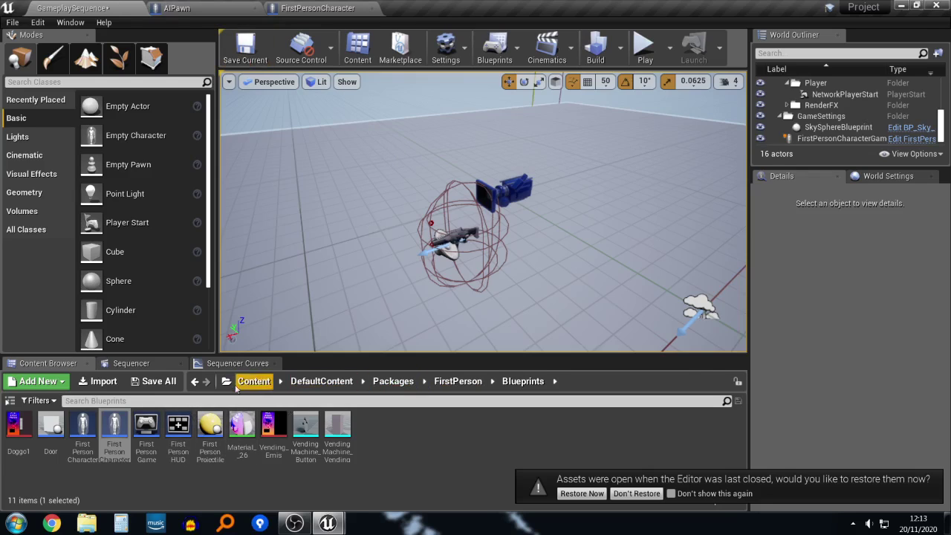
{"action": "left_click", "coordinate": [237, 385]}
{"action": "double_click", "coordinate": [147, 434]}
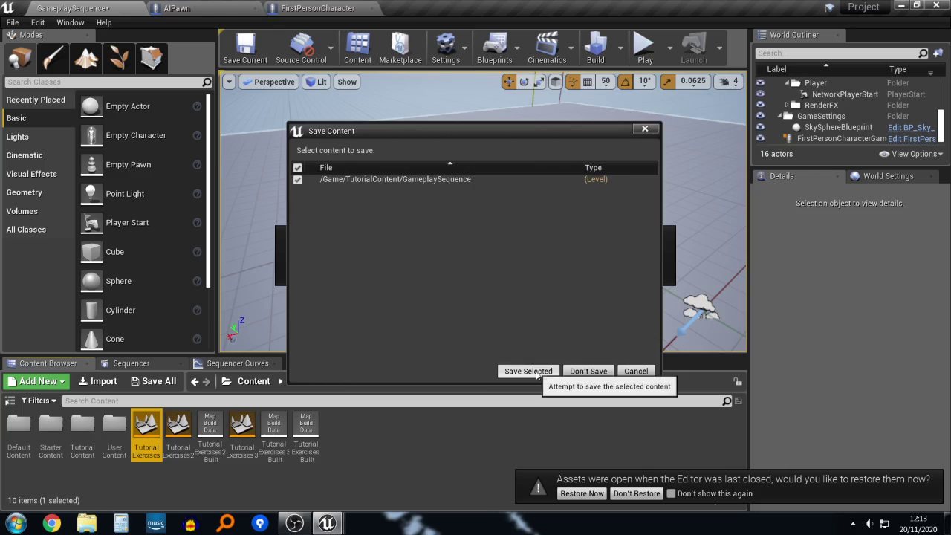
{"action": "left_click", "coordinate": [536, 371]}
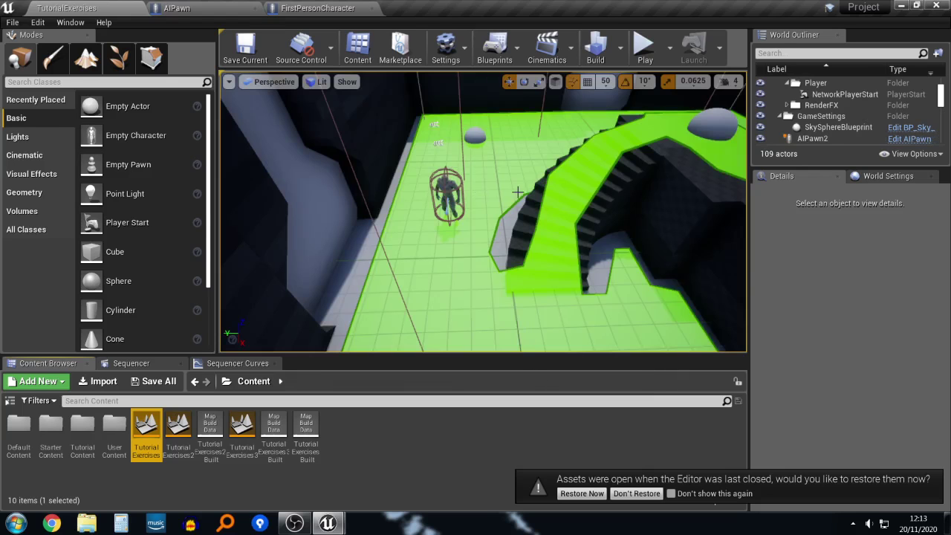
{"action": "right_click_drag", "start_coordinate": [518, 192], "coordinate": [507, 158]}
Step: Create an Actor-based Blueprint Class named Catapult in the Content folder
{"action": "right_click", "coordinate": [385, 443]}
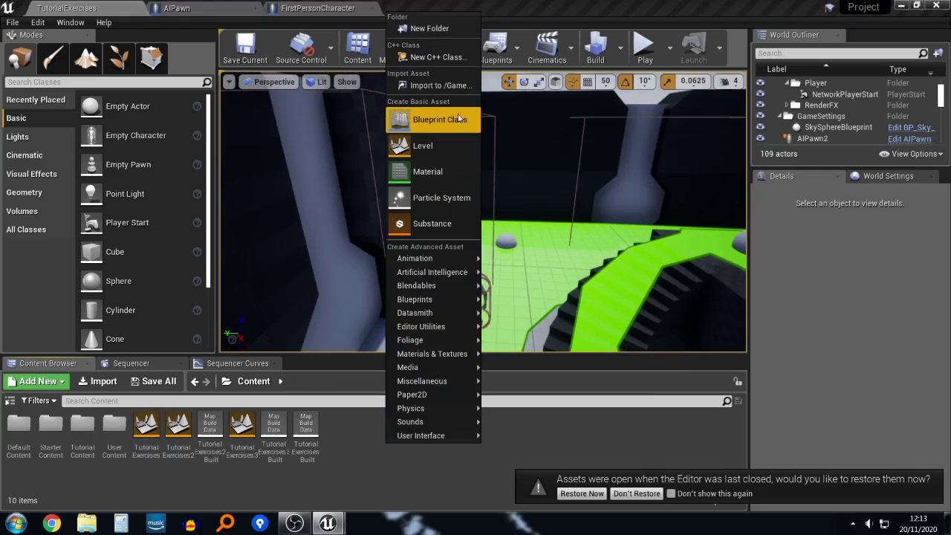
{"action": "left_click", "coordinate": [532, 212]}
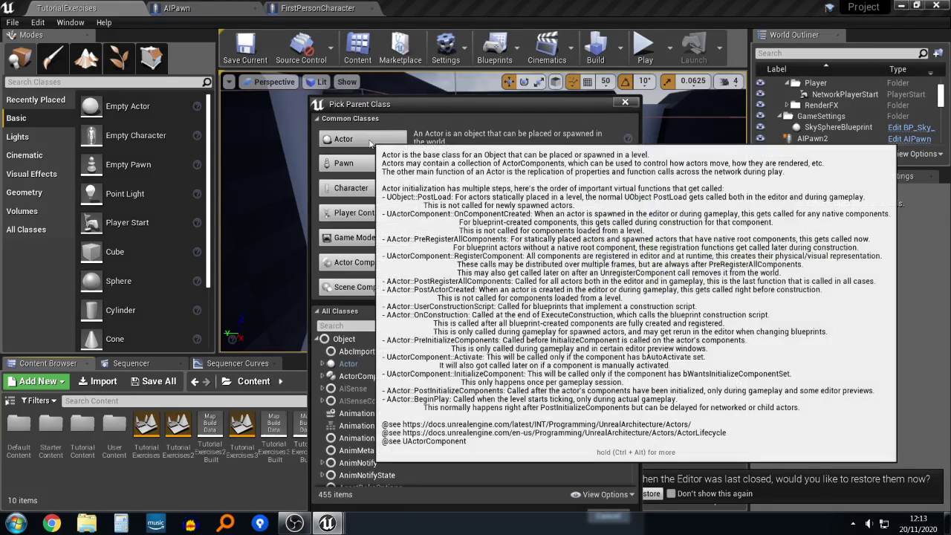
{"action": "left_click", "coordinate": [368, 140]}
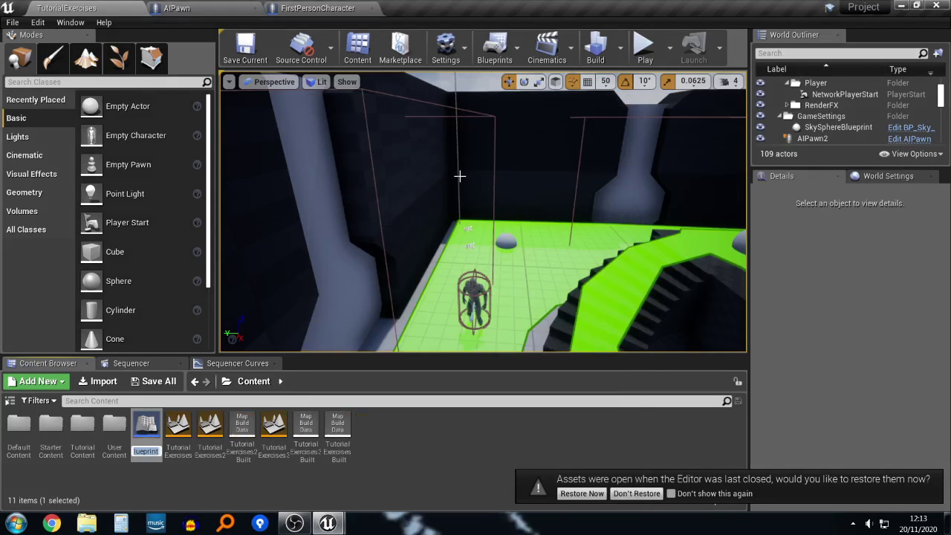
{"action": "key", "text": "BackSpace"}
{"action": "key", "text": "BackSpace"}
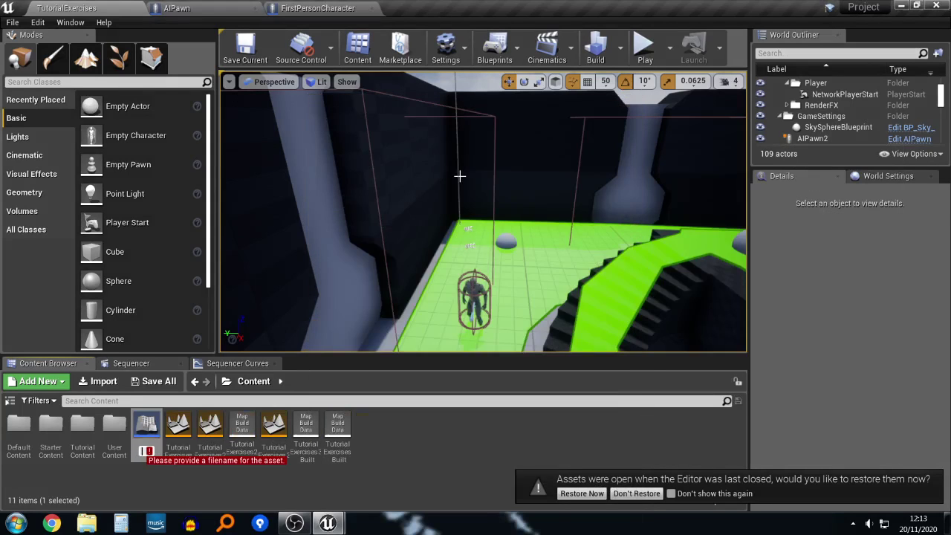
{"action": "type", "text": "Catap"}
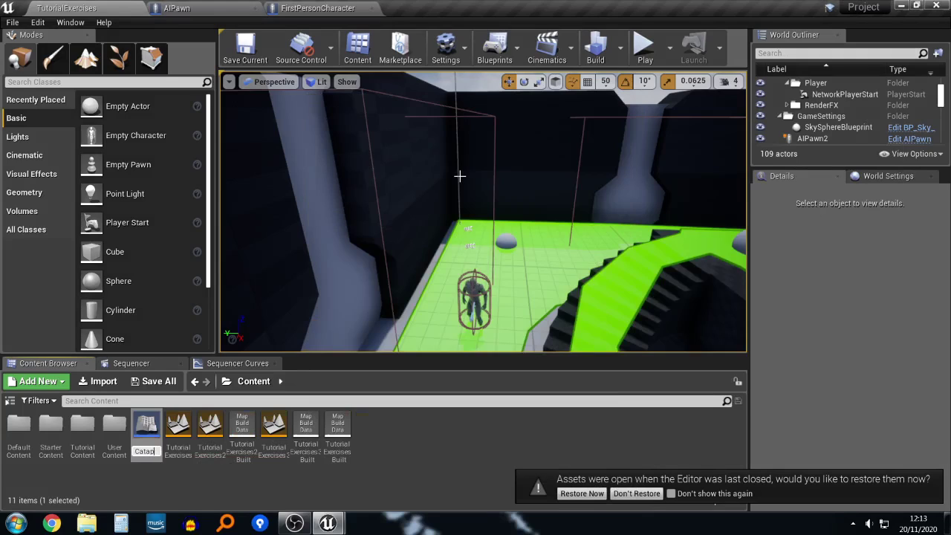
{"action": "type", "text": "ult"}
{"action": "key", "text": "Return"}
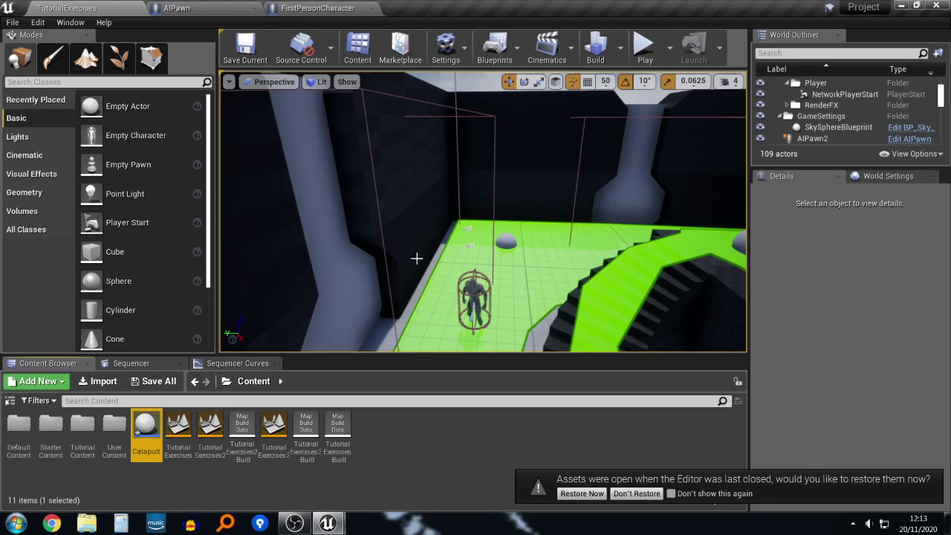
Step: Rename the Catapult blueprint as Ballista
{"action": "left_click", "coordinate": [147, 451]}
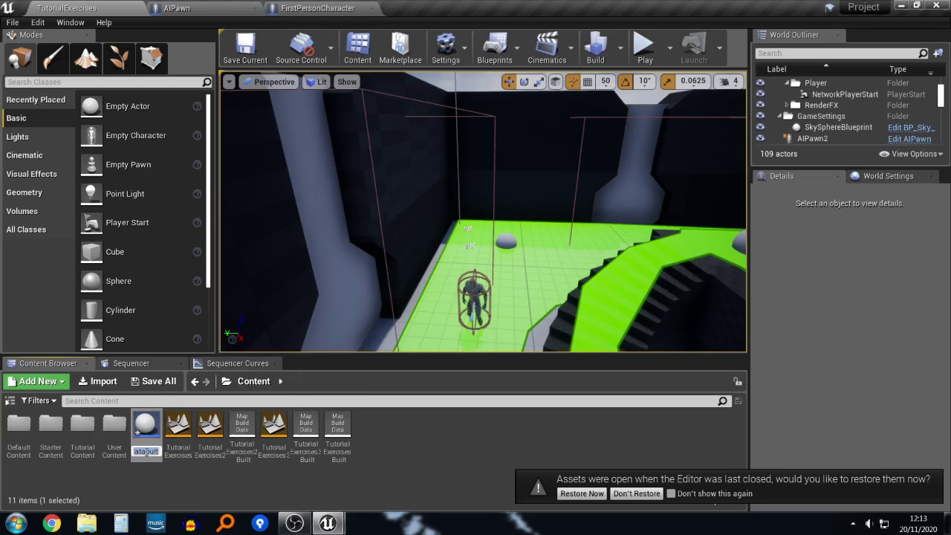
{"action": "key", "text": "Return"}
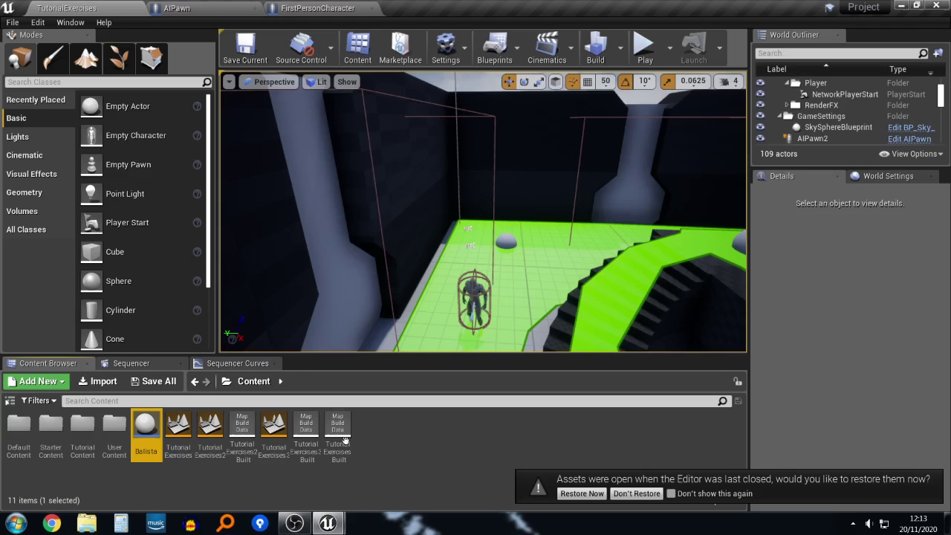
{"action": "left_click", "coordinate": [151, 450]}
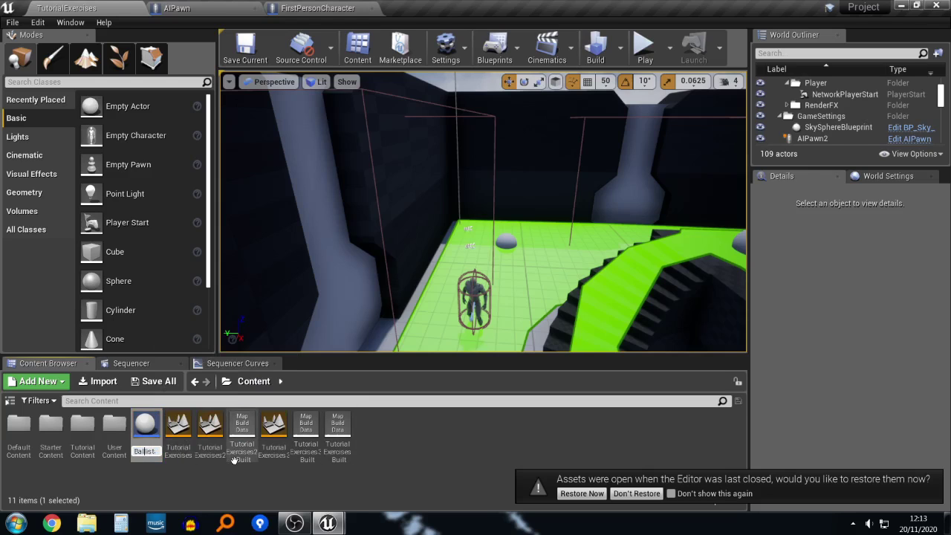
{"action": "key", "text": "Return"}
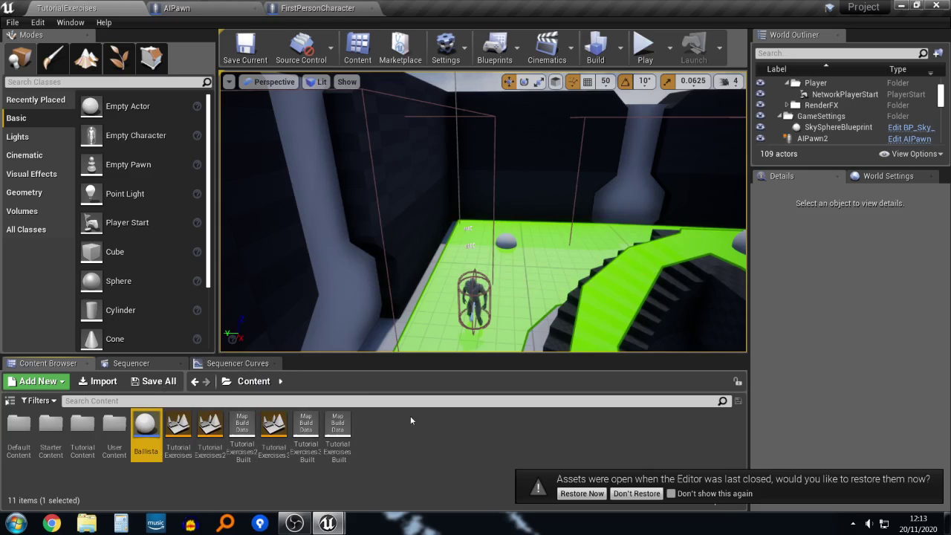
{"action": "right_click_drag", "start_coordinate": [553, 268], "coordinate": [556, 312]}
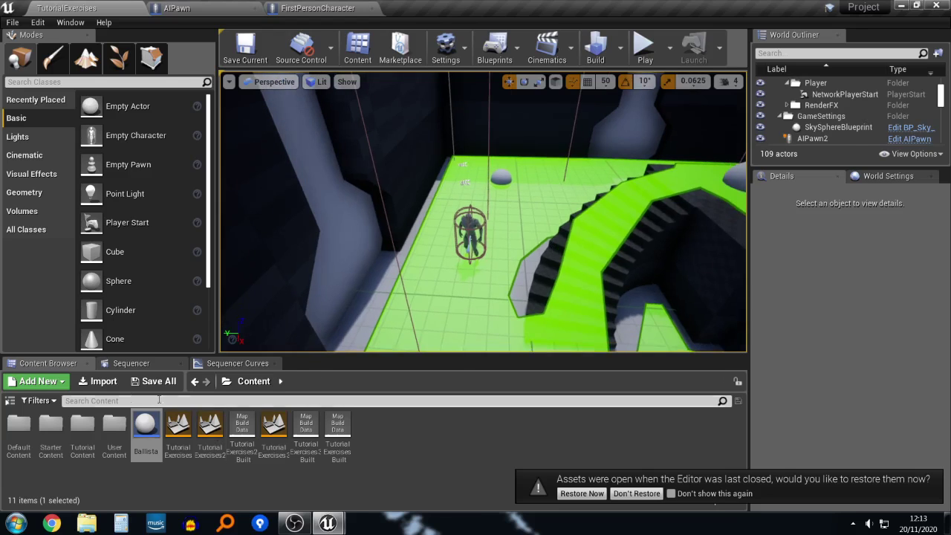
Step: Open the Ballista blueprint, add a Cube component under its scene root, and compile
{"action": "double_click", "coordinate": [154, 434]}
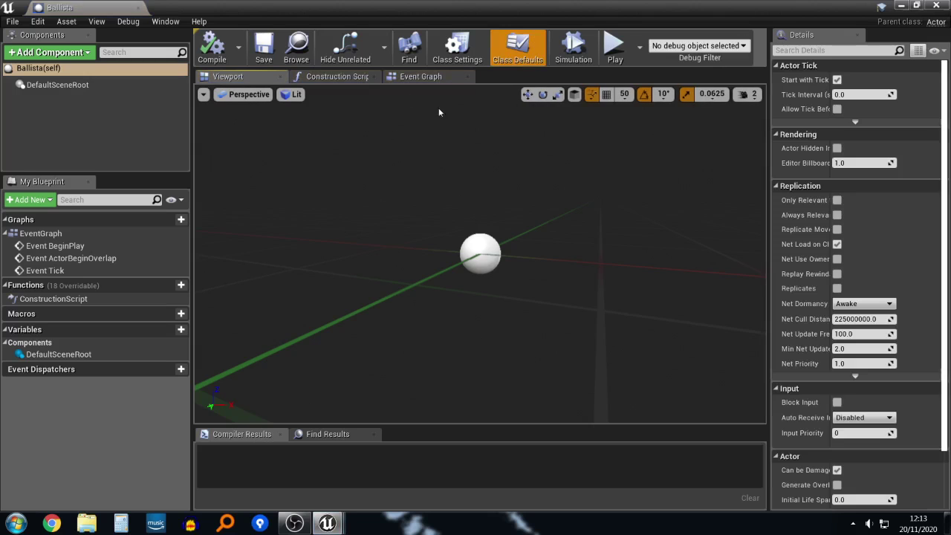
{"action": "right_click_drag", "start_coordinate": [376, 183], "coordinate": [376, 184]}
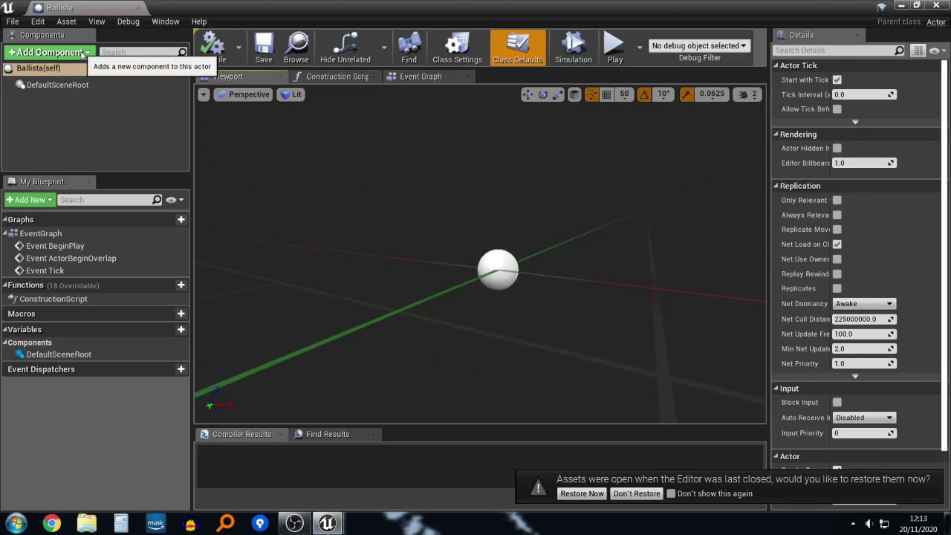
{"action": "left_click", "coordinate": [83, 53]}
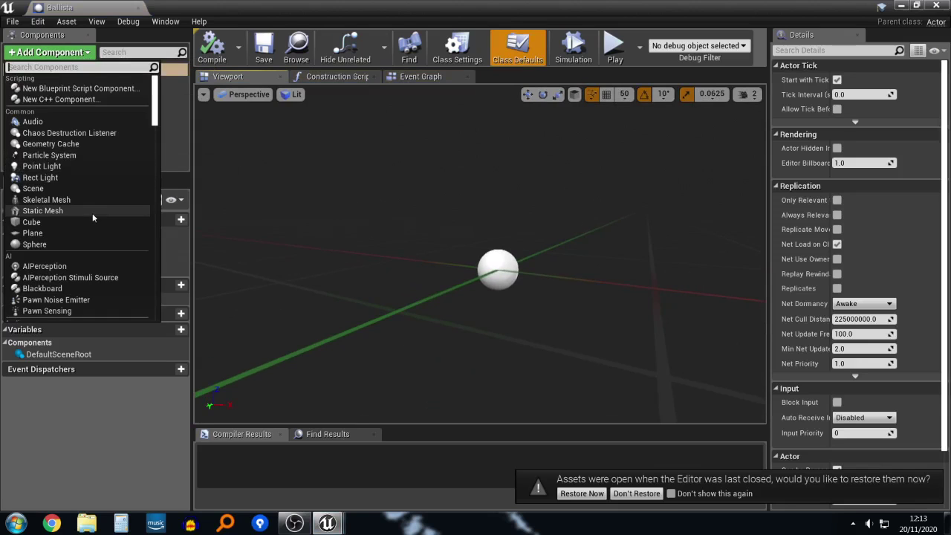
{"action": "left_click", "coordinate": [44, 226]}
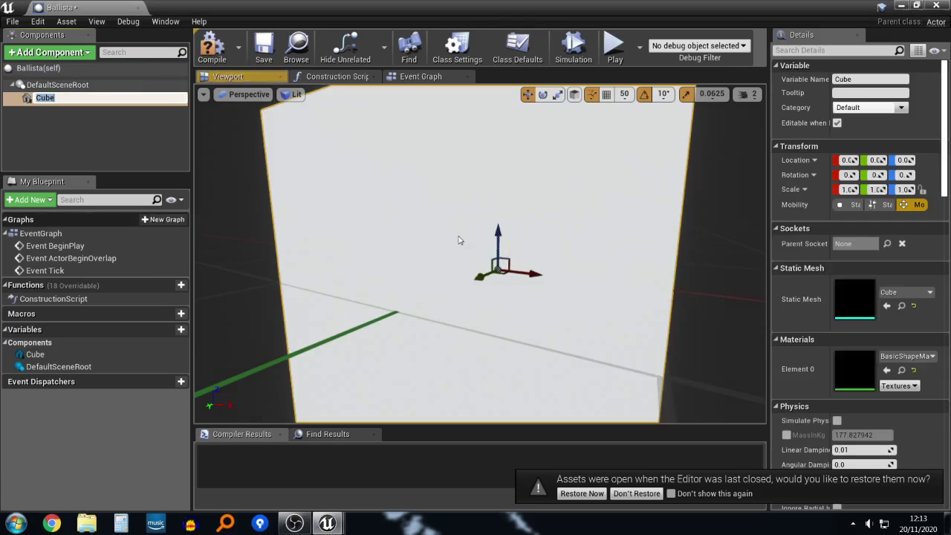
{"action": "right_click_drag", "start_coordinate": [508, 243], "coordinate": [554, 240]}
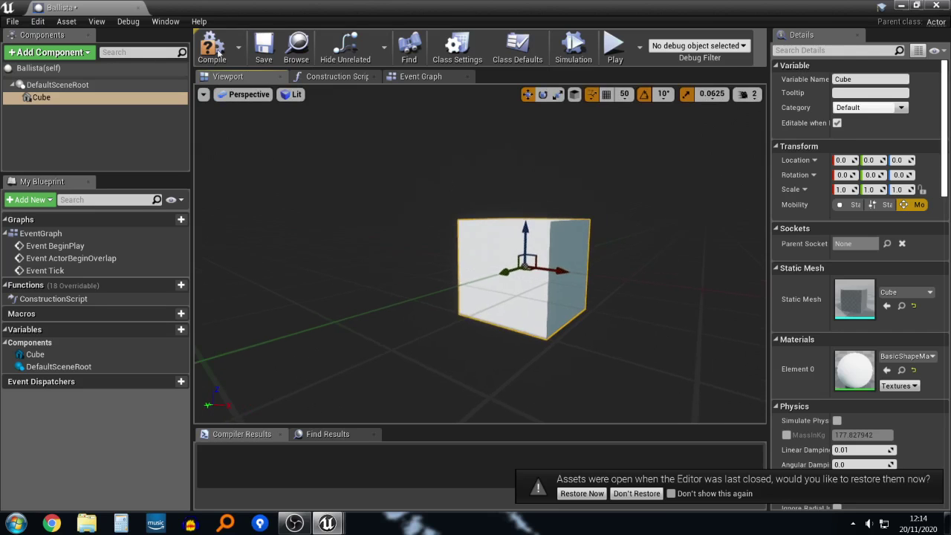
{"action": "left_click", "coordinate": [214, 49]}
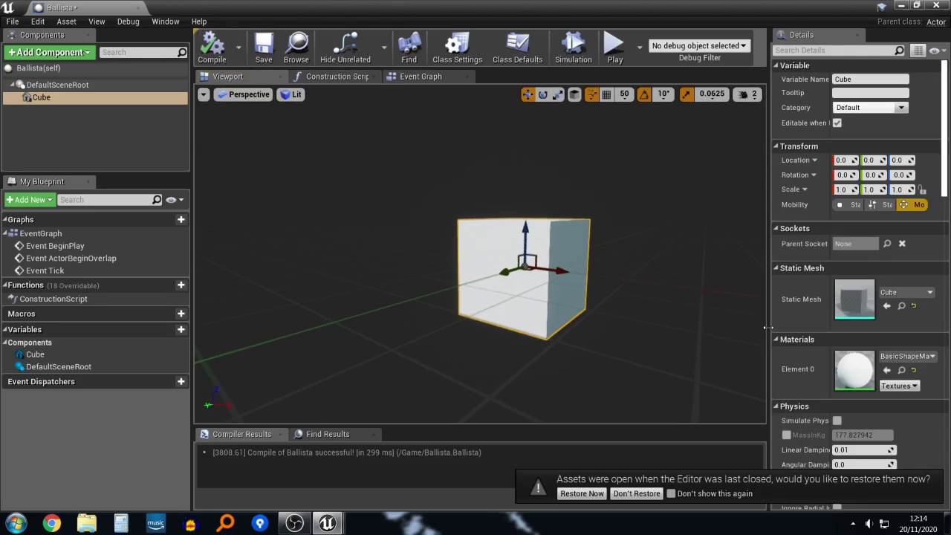
Step: Set the Cube's collision preset to NoCollision, recompile, and dock the Ballista editor beside the other open editor tabs
{"action": "scroll", "coordinate": [877, 329], "scroll_direction": "down", "scroll_amount": 1}
{"action": "scroll", "coordinate": [876, 329], "scroll_direction": "down", "scroll_amount": 5}
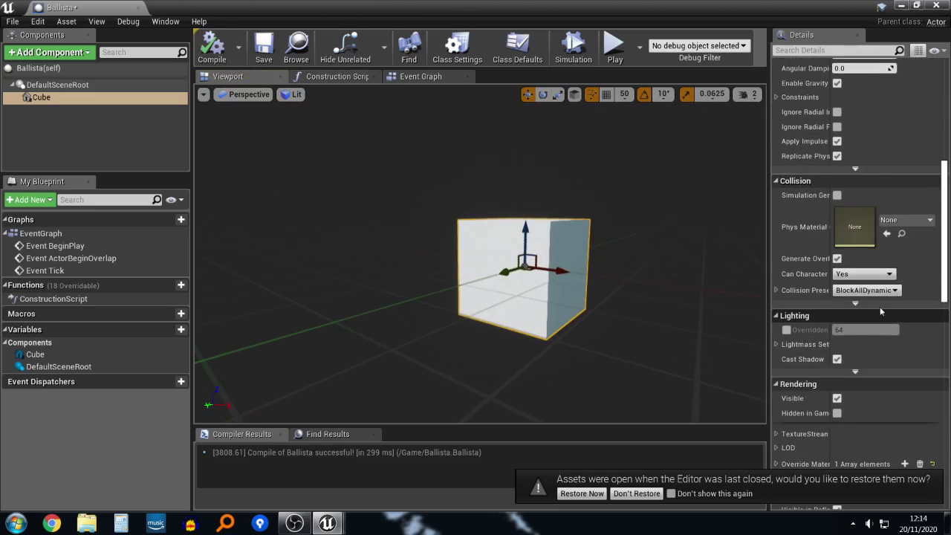
{"action": "left_click", "coordinate": [882, 292]}
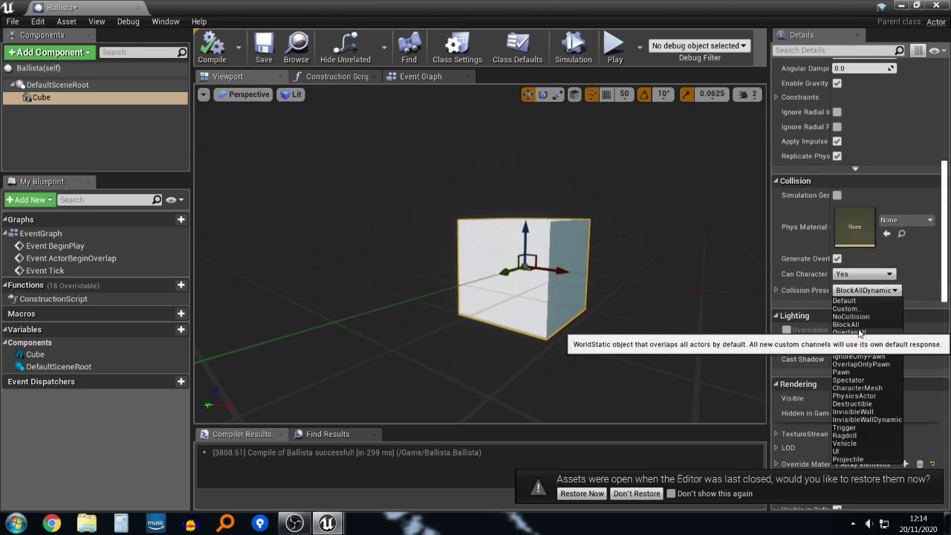
{"action": "left_click", "coordinate": [856, 318]}
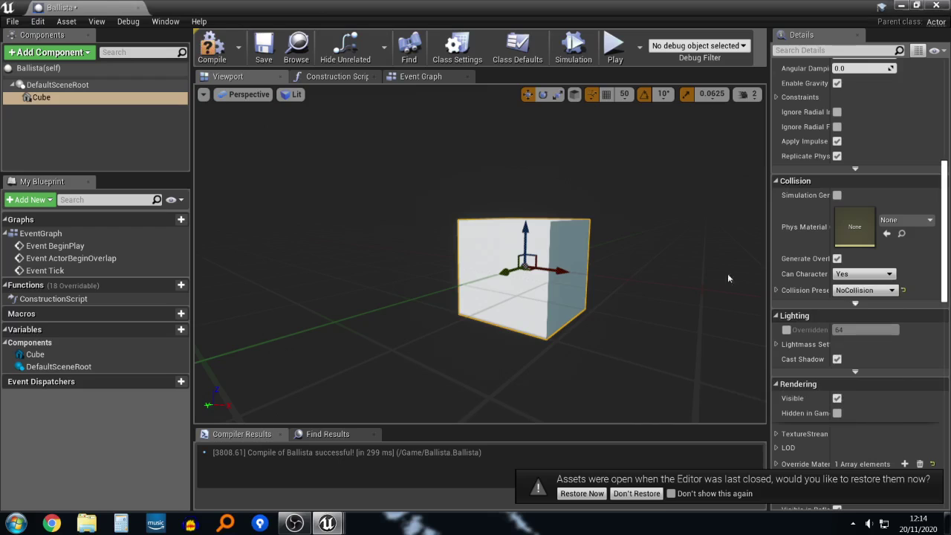
{"action": "left_click", "coordinate": [206, 48]}
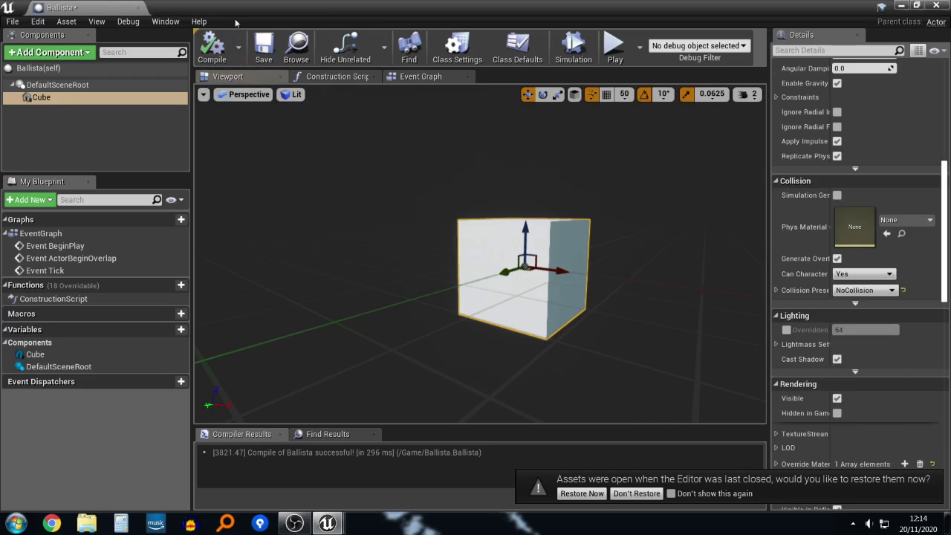
{"action": "left_click_drag", "start_coordinate": [90, 7], "coordinate": [441, 5]}
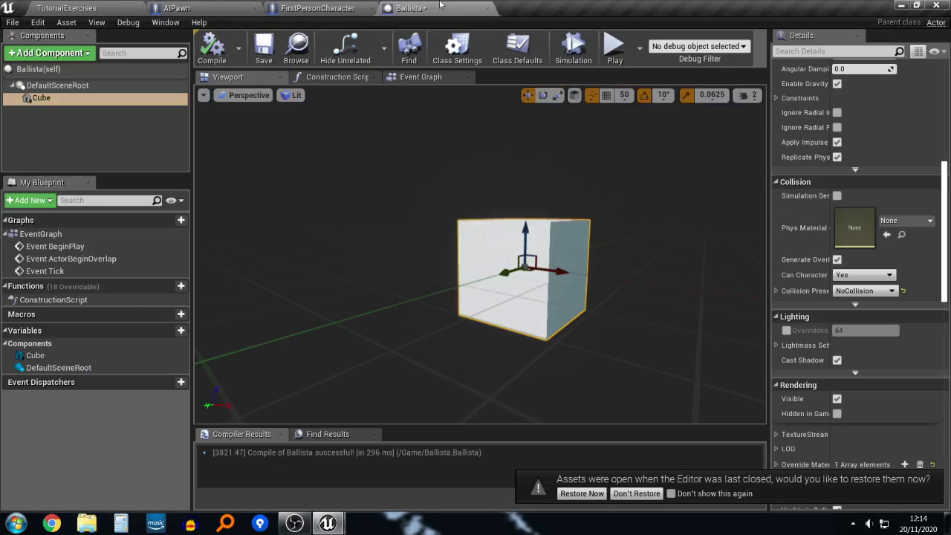
Step: Place a Ballista in the TutorialExercises level near the grey sphere, shift it to a Y location of about 602, and save the level
{"action": "left_click", "coordinate": [71, 7]}
{"action": "left_click_drag", "start_coordinate": [145, 431], "coordinate": [517, 133]}
{"action": "key", "text": "f"}
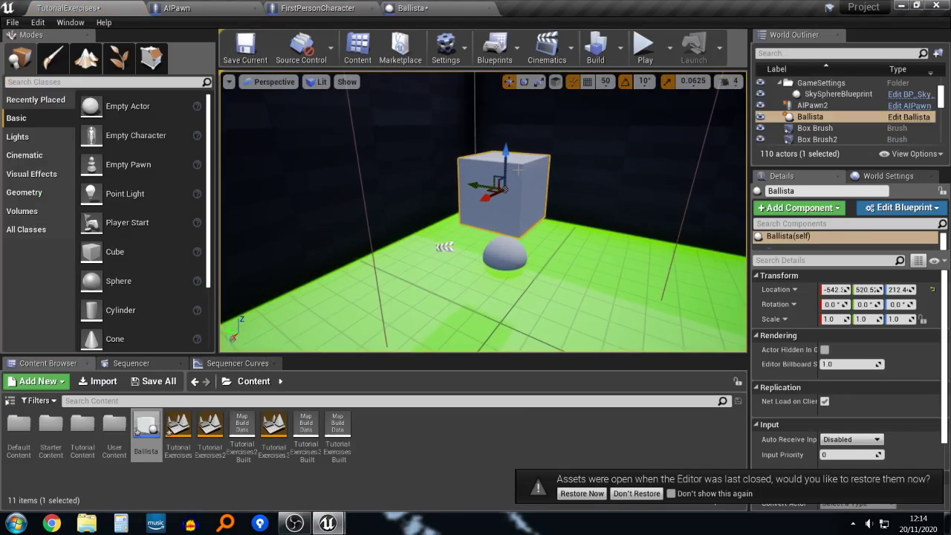
{"action": "left_click_drag", "start_coordinate": [476, 184], "coordinate": [431, 165]}
{"action": "right_click_drag", "start_coordinate": [505, 200], "coordinate": [524, 200]}
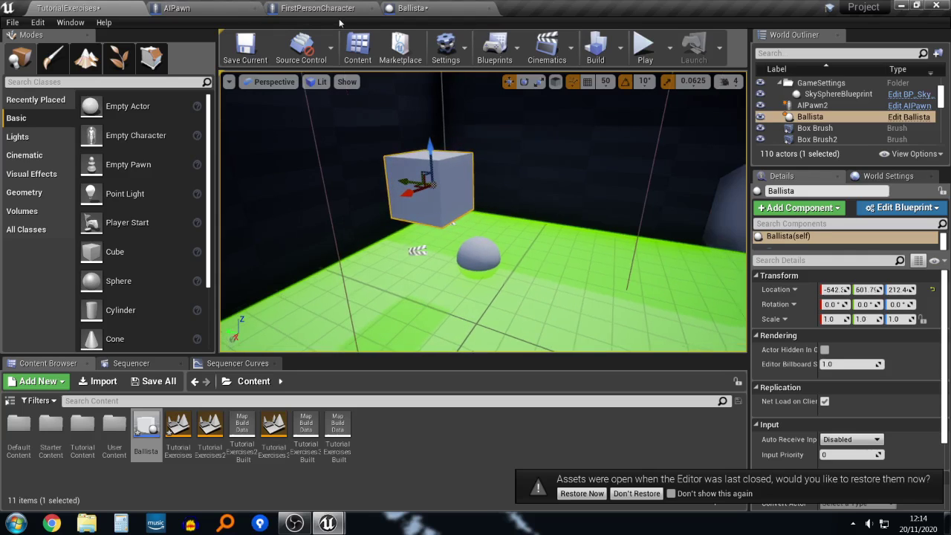
{"action": "key", "text": "ctrl+s"}
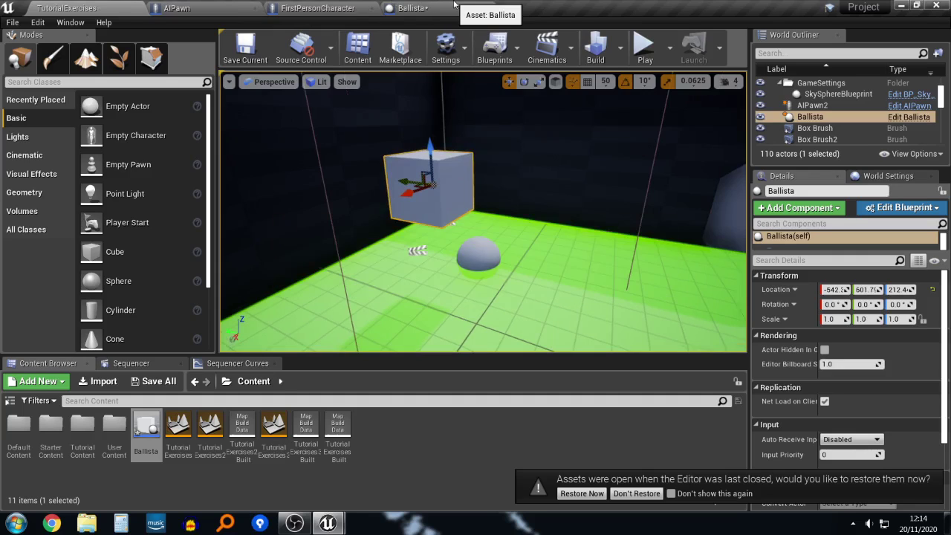
Step: Create another Actor-based Blueprint Class in the Content folder, named Rock
{"action": "right_click", "coordinate": [414, 445]}
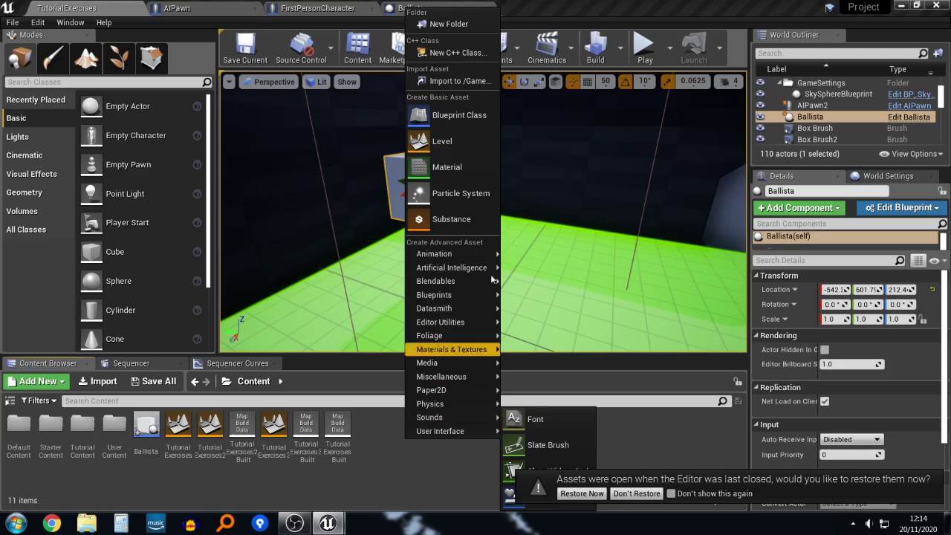
{"action": "left_click", "coordinate": [471, 116]}
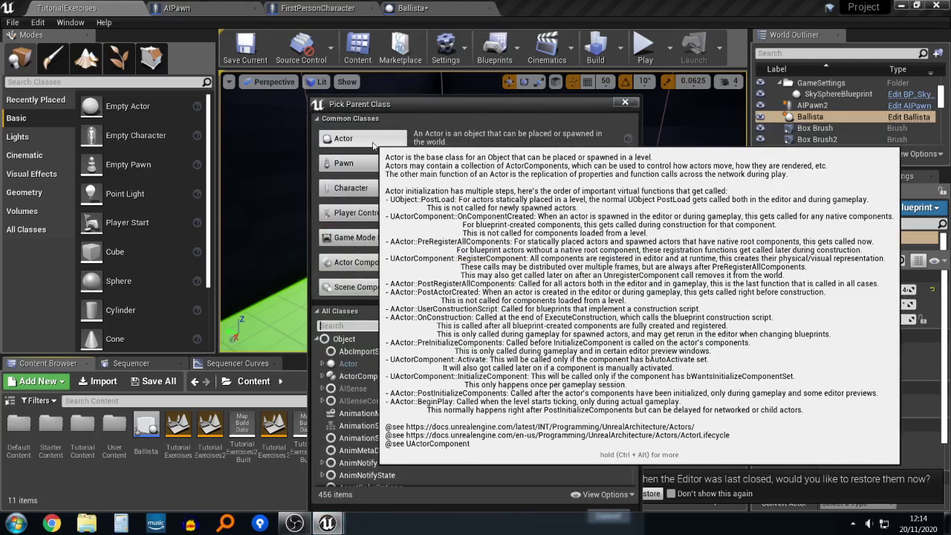
{"action": "left_click", "coordinate": [349, 138]}
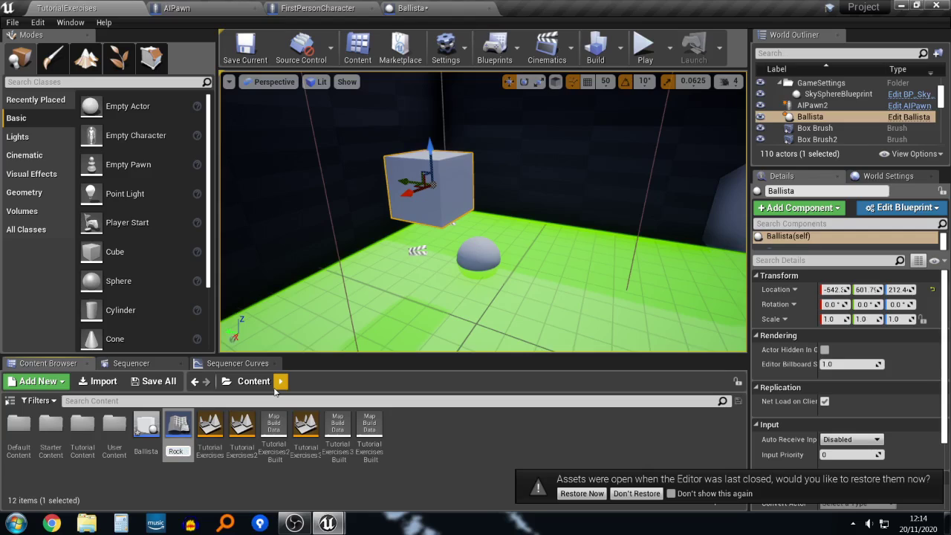
{"action": "key", "text": "Return"}
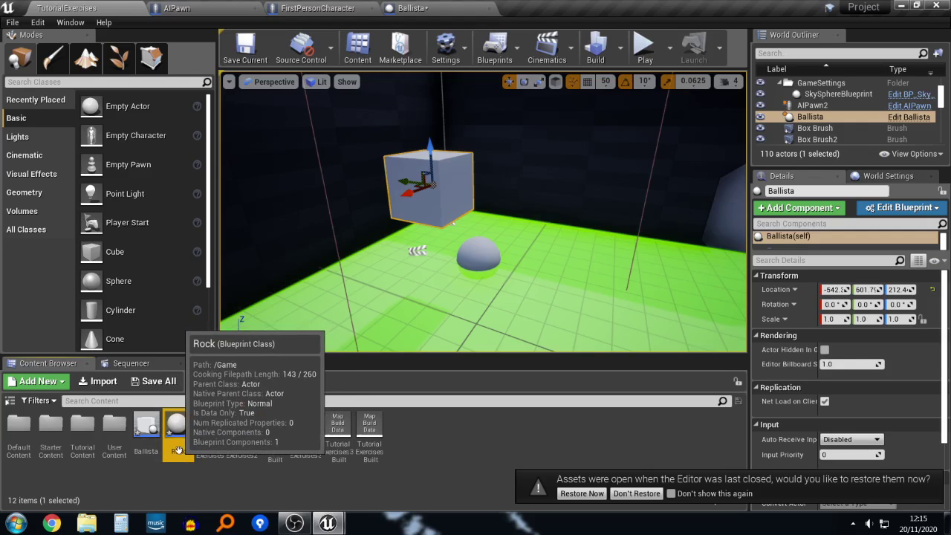
Step: Rename the Rock blueprint as Projectile
{"action": "left_click", "coordinate": [178, 451]}
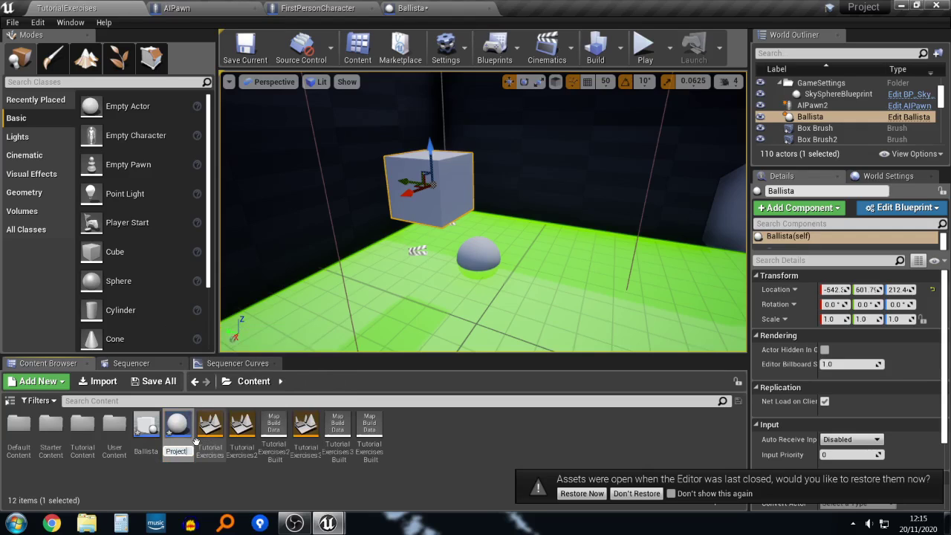
{"action": "key", "text": "Return"}
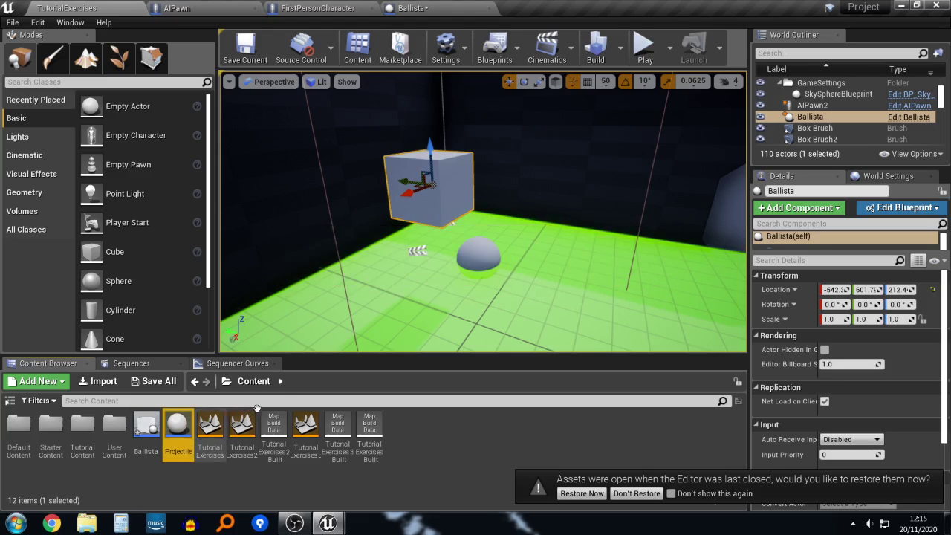
{"action": "right_click_drag", "start_coordinate": [431, 247], "coordinate": [405, 247]}
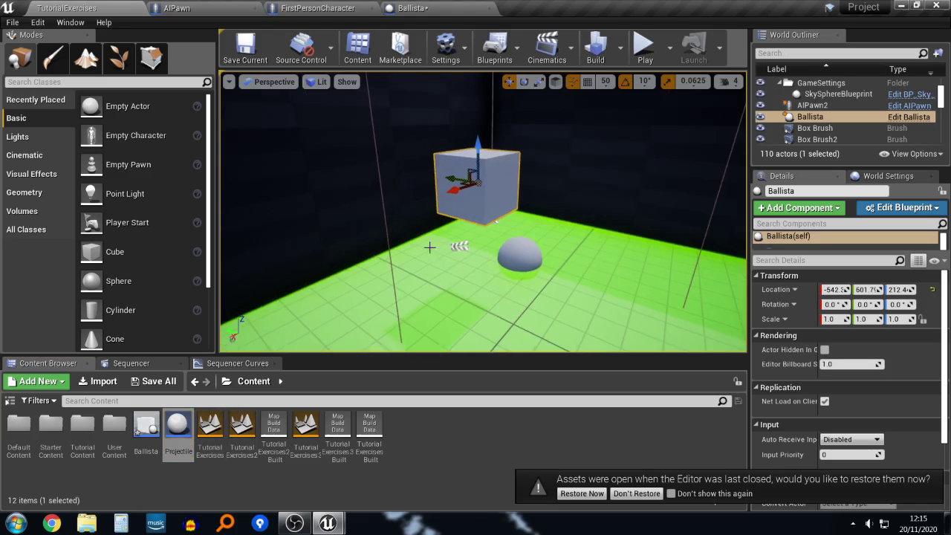
Step: Open the Projectile blueprint and add a Sphere basic shape component to it
{"action": "double_click", "coordinate": [177, 434]}
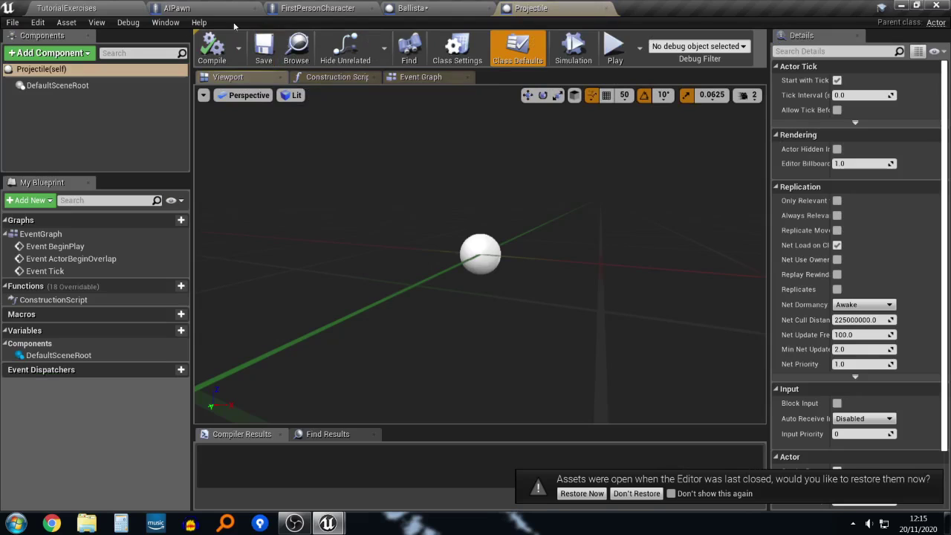
{"action": "left_click", "coordinate": [74, 54]}
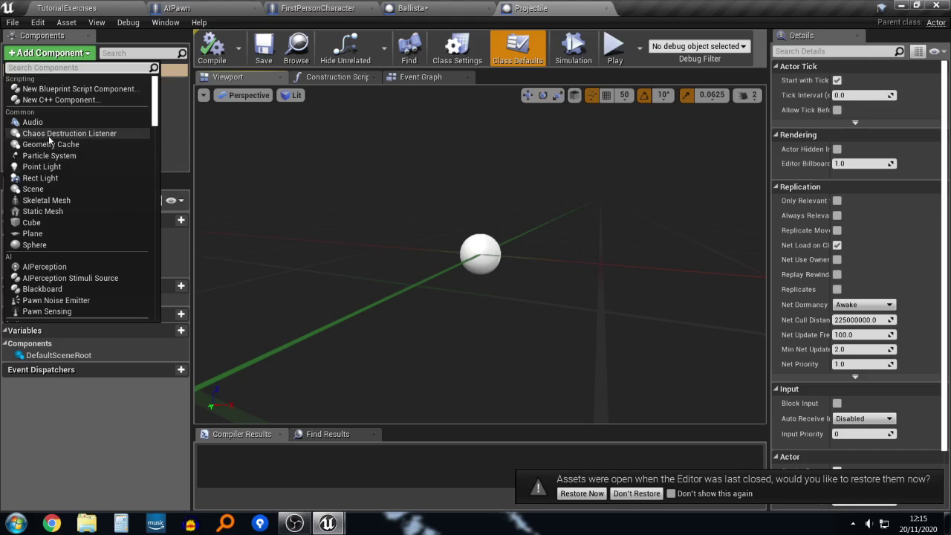
{"action": "scroll", "coordinate": [86, 223], "scroll_direction": "down", "scroll_amount": 5}
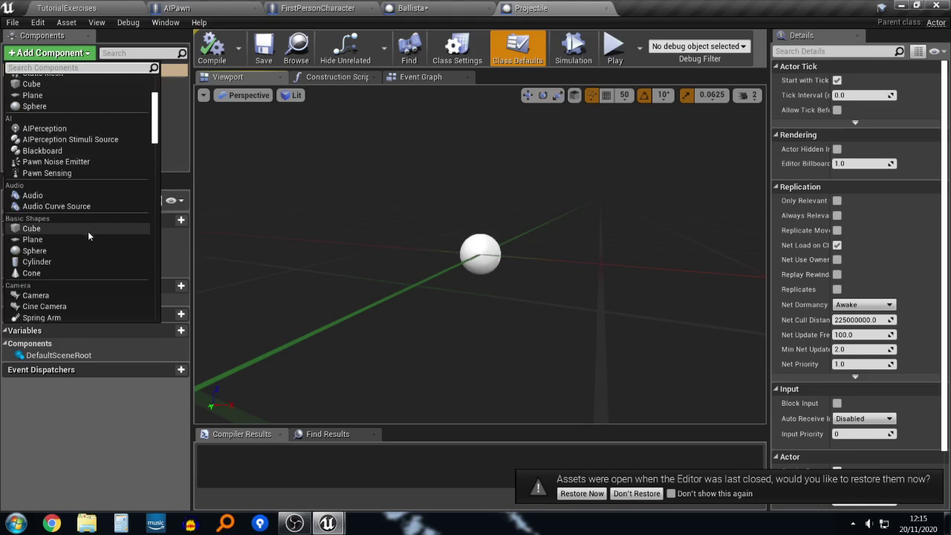
{"action": "left_click", "coordinate": [54, 250]}
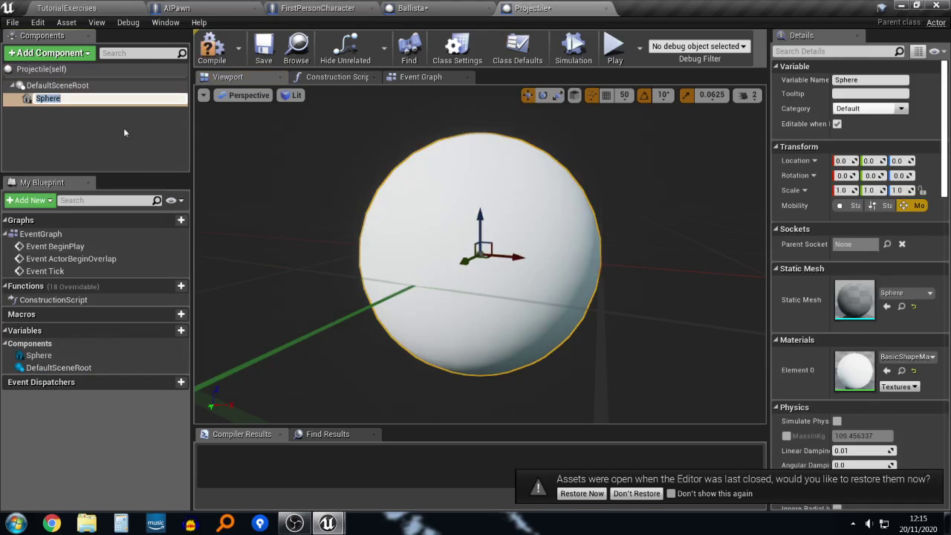
Step: Add a Sphere Collision component to the Projectile blueprint, keeping its default name
{"action": "left_click", "coordinate": [78, 53]}
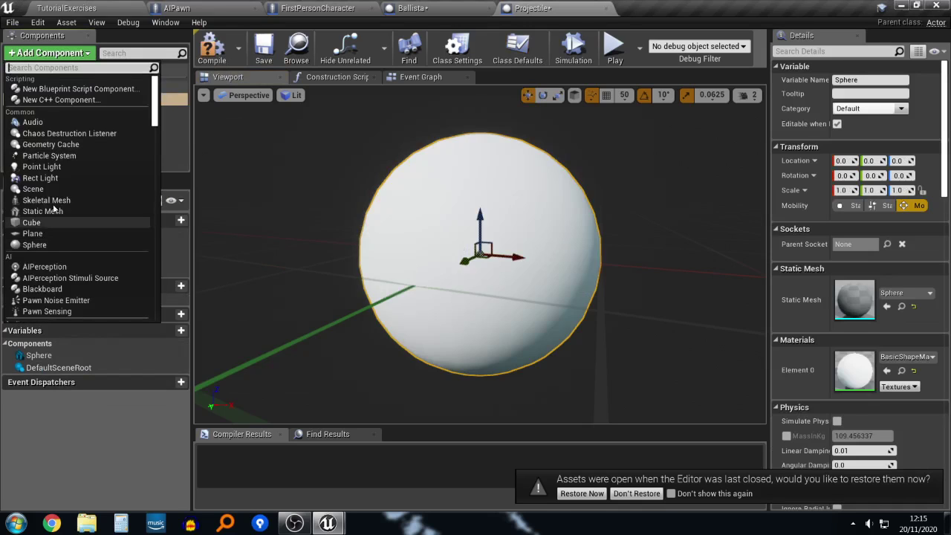
{"action": "scroll", "coordinate": [71, 223], "scroll_direction": "down", "scroll_amount": 10}
{"action": "scroll", "coordinate": [74, 186], "scroll_direction": "down", "scroll_amount": 10}
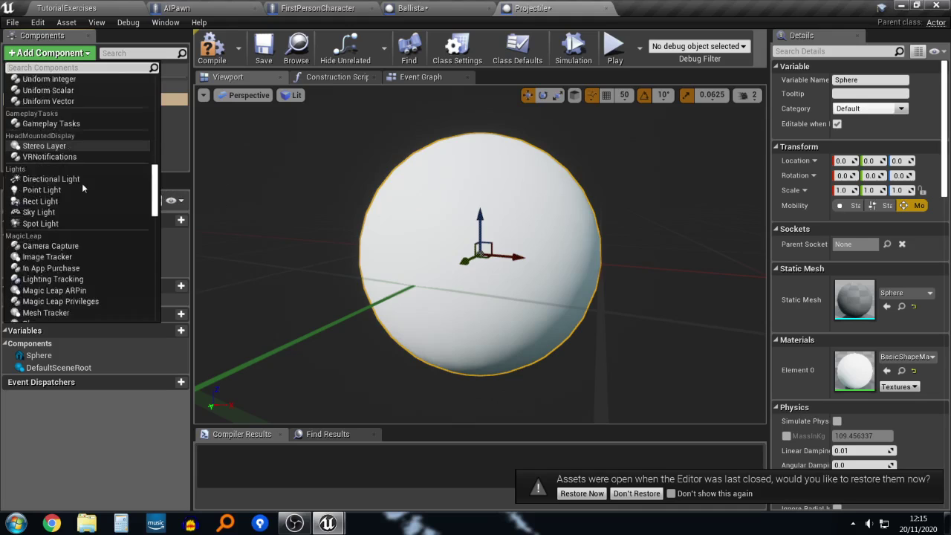
{"action": "type", "text": "collision"}
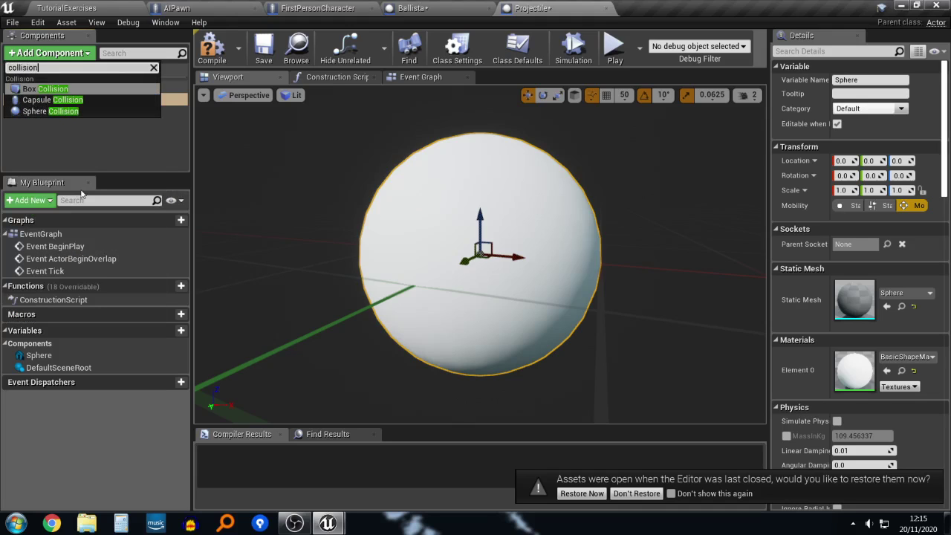
{"action": "key", "text": "Down"}
{"action": "key", "text": "Down"}
{"action": "key", "text": "Return"}
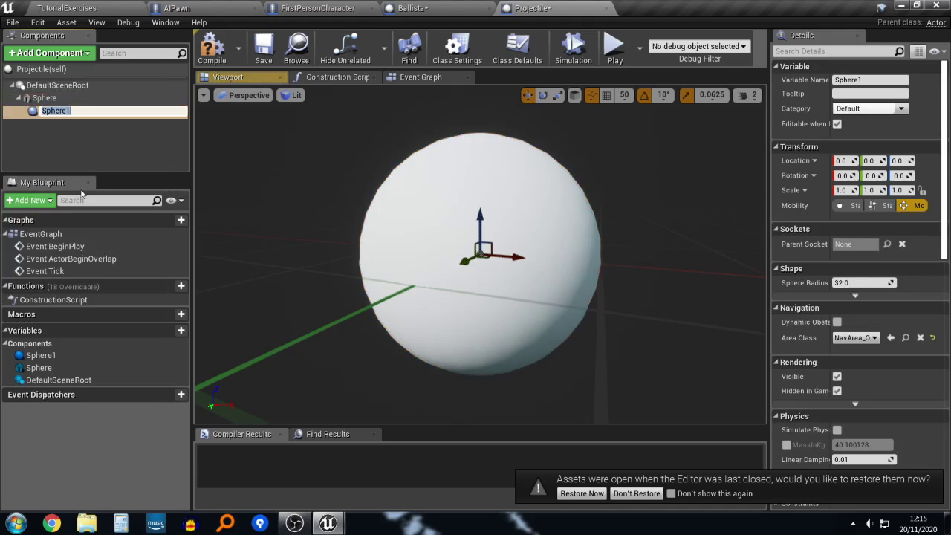
{"action": "right_click_drag", "start_coordinate": [646, 275], "coordinate": [674, 282]}
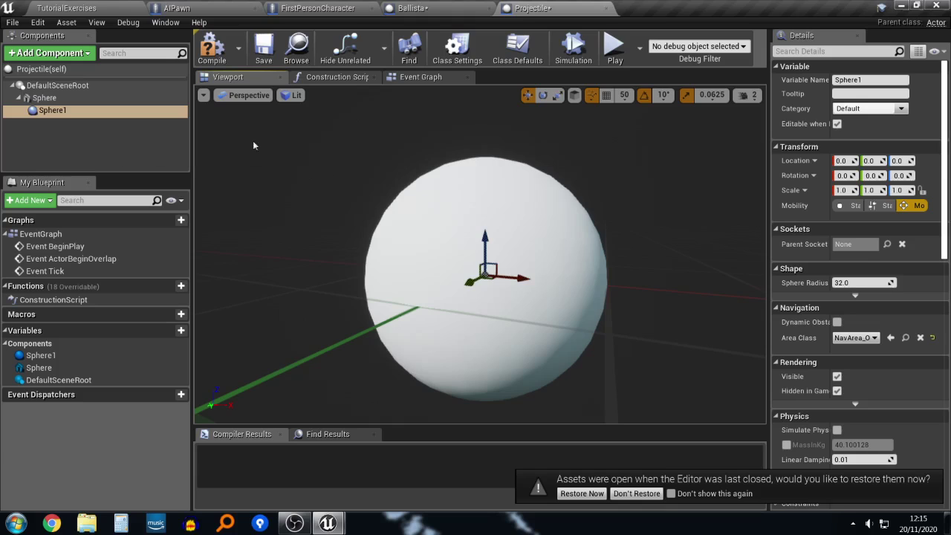
Step: Reparent the sphere collision component from the Sphere mesh to DefaultSceneRoot
{"action": "left_click", "coordinate": [52, 86]}
{"action": "left_click", "coordinate": [46, 97]}
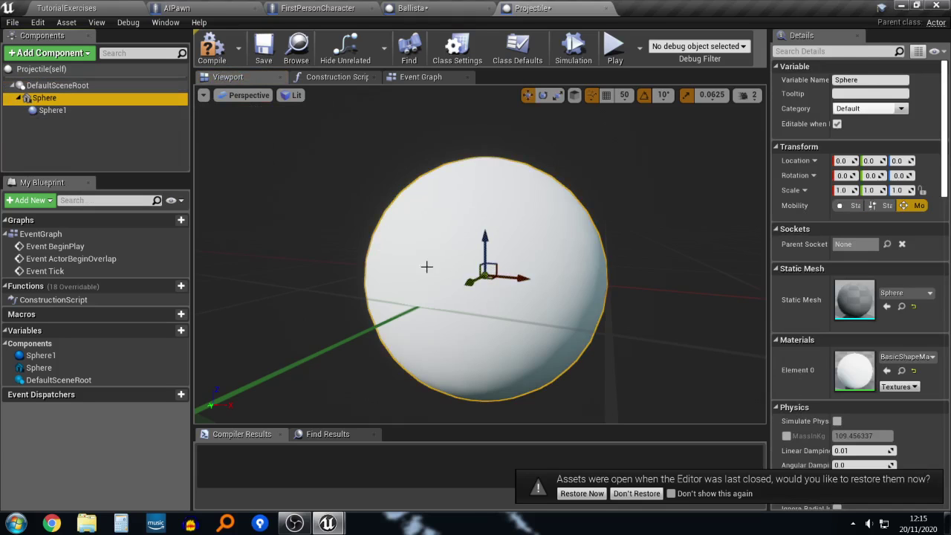
{"action": "left_click", "coordinate": [52, 110]}
{"action": "left_click_drag", "start_coordinate": [46, 110], "coordinate": [22, 109]}
{"action": "left_click", "coordinate": [43, 97]}
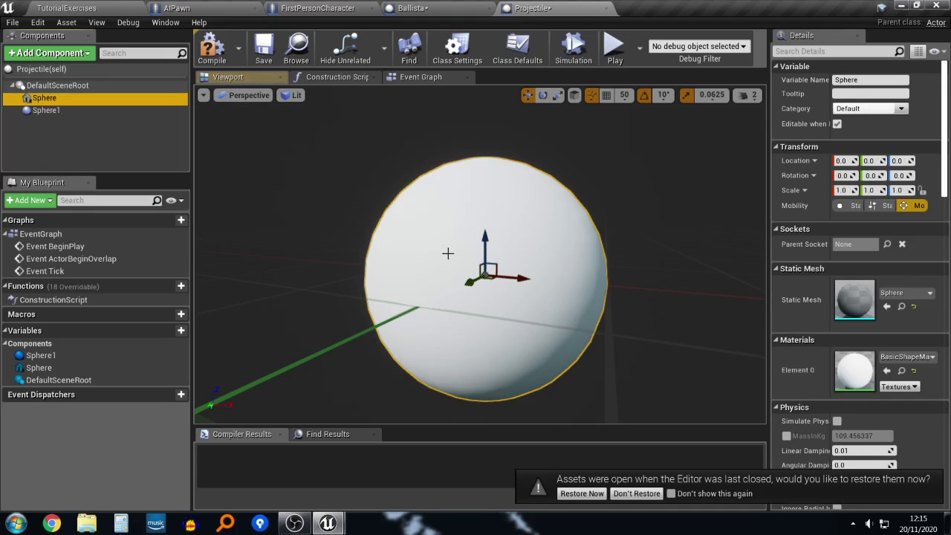
Step: Scale the Sphere mesh down uniformly to about 0.56 and compile the Projectile blueprint
{"action": "left_click", "coordinate": [498, 269]}
{"action": "key", "text": "r"}
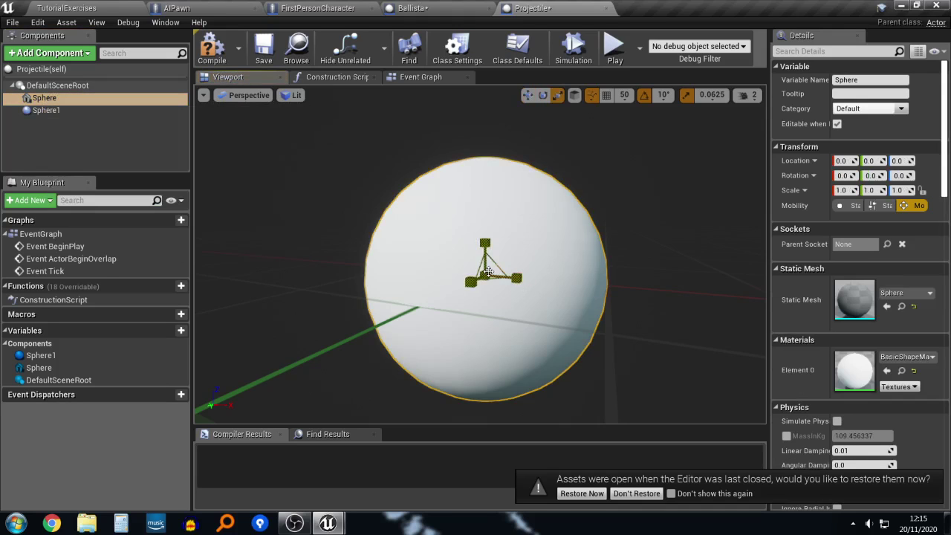
{"action": "left_click_drag", "start_coordinate": [486, 275], "coordinate": [470, 299]}
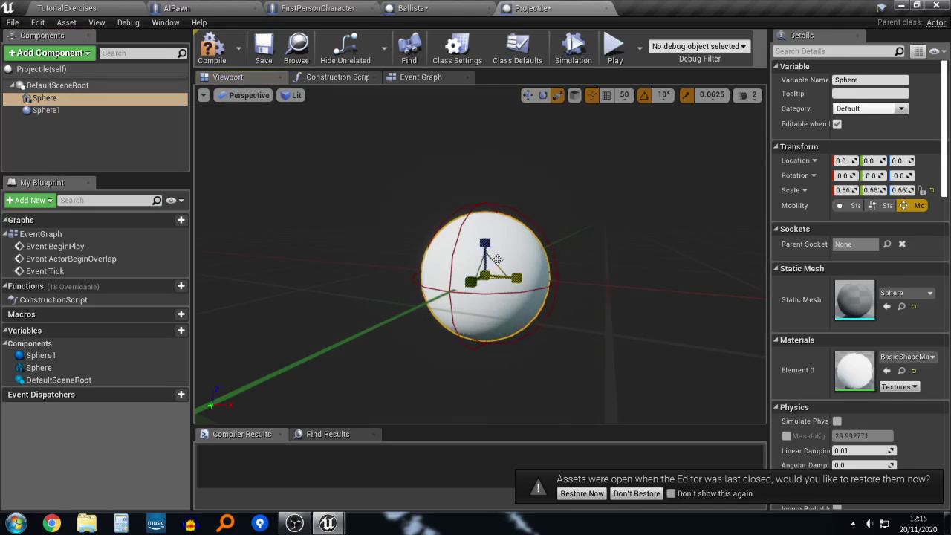
{"action": "right_click_drag", "start_coordinate": [497, 263], "coordinate": [497, 269]}
{"action": "key", "text": "w"}
{"action": "right_click_drag", "start_coordinate": [523, 221], "coordinate": [525, 222]}
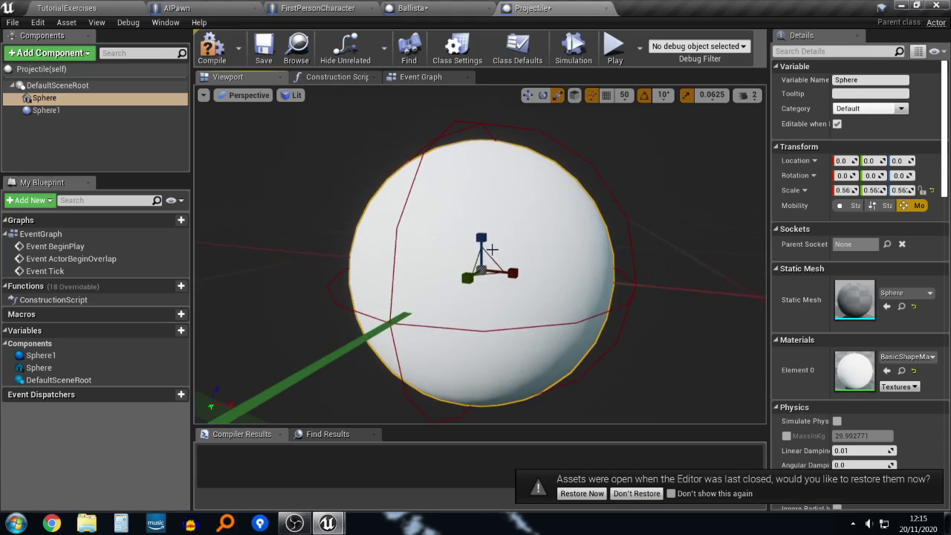
{"action": "left_click", "coordinate": [225, 46]}
Step: Check the Ballista's placement in the level, then enable Simulate Physics on the Projectile's Sphere mesh and recompile
{"action": "left_click", "coordinate": [110, 6]}
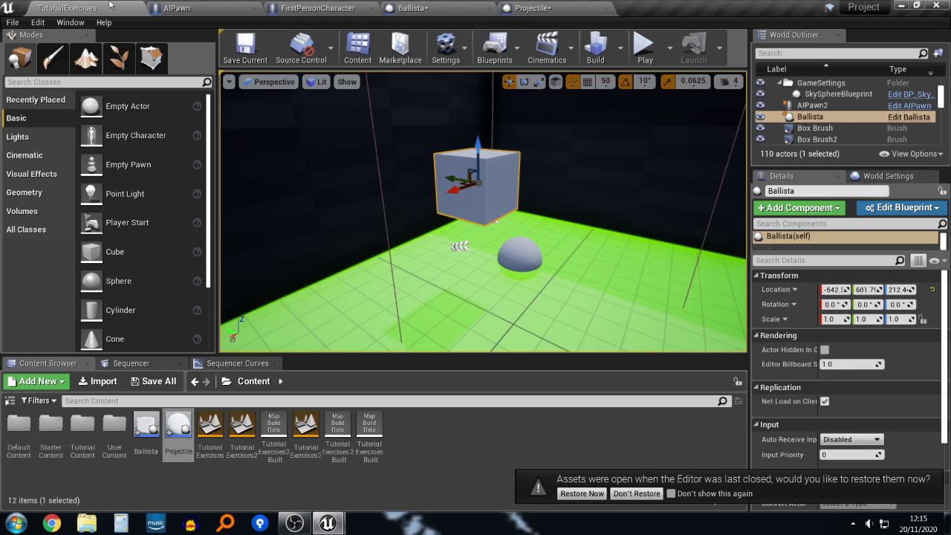
{"action": "right_click_drag", "start_coordinate": [426, 166], "coordinate": [429, 167]}
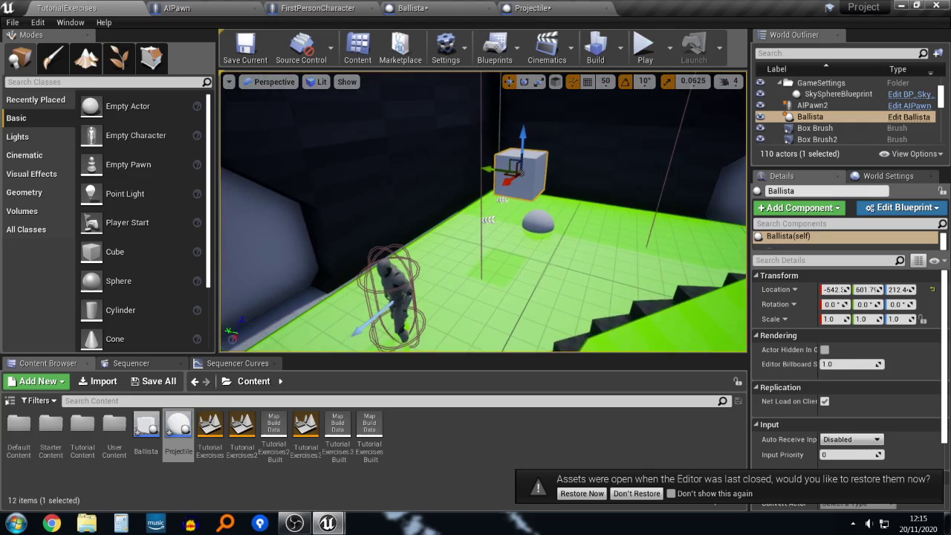
{"action": "left_click", "coordinate": [445, 6]}
{"action": "left_click", "coordinate": [535, 6]}
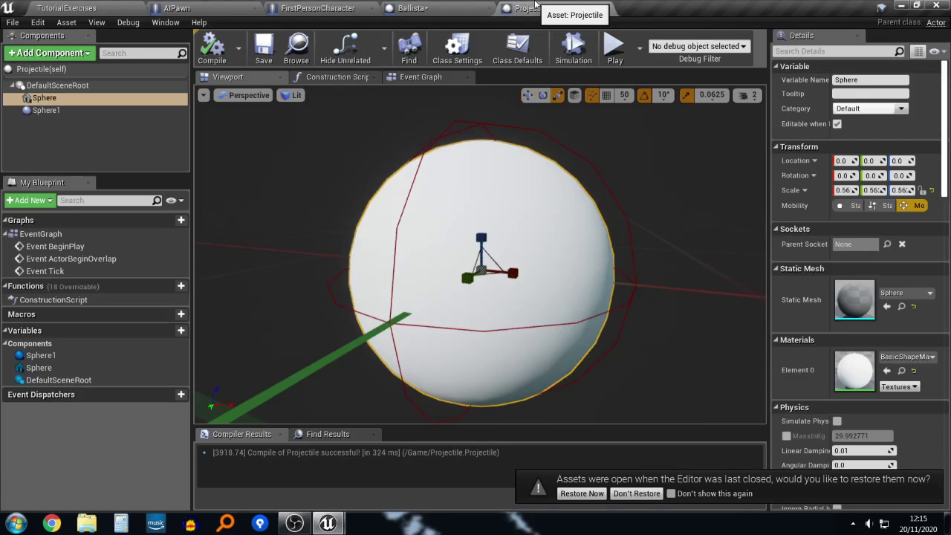
{"action": "scroll", "coordinate": [839, 298], "scroll_direction": "down", "scroll_amount": 4}
{"action": "left_click", "coordinate": [837, 302]}
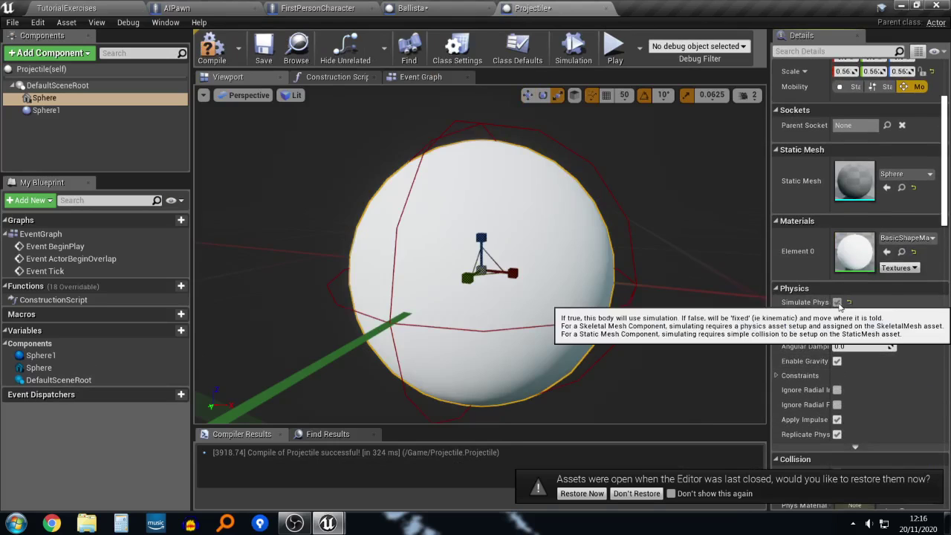
{"action": "scroll", "coordinate": [840, 307], "scroll_direction": "down", "scroll_amount": 1}
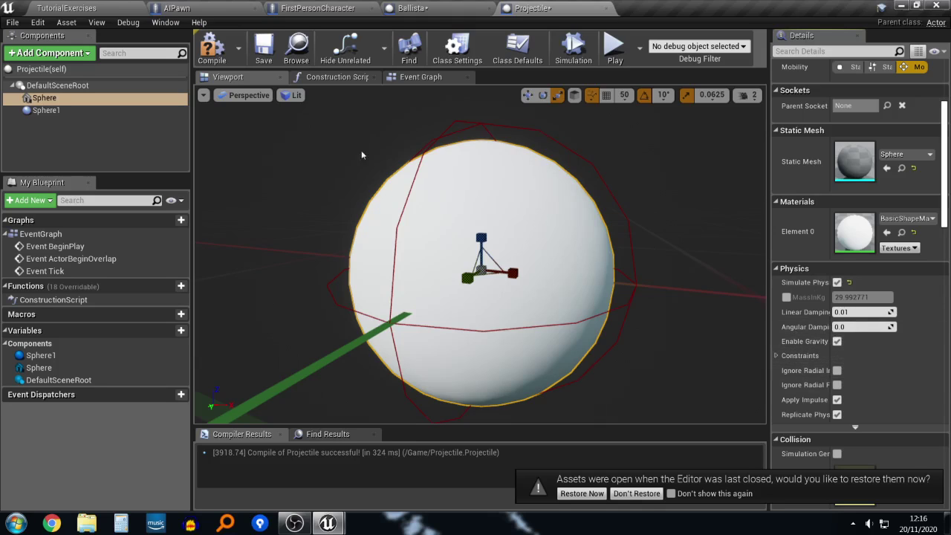
{"action": "left_click", "coordinate": [212, 46]}
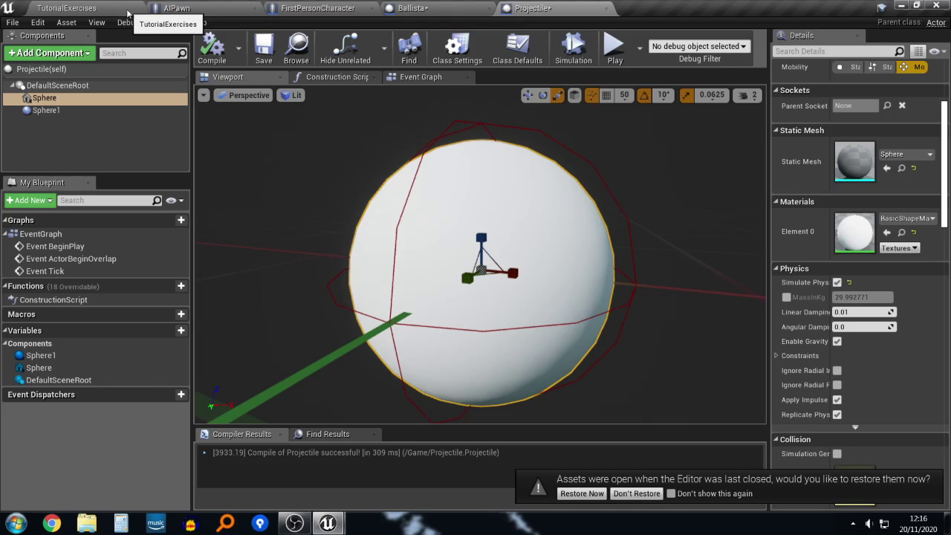
Step: Compile the Ballista blueprint and connect a Spawn Actor from Class node to Event BeginPlay in its event graph
{"action": "left_click", "coordinate": [441, 6]}
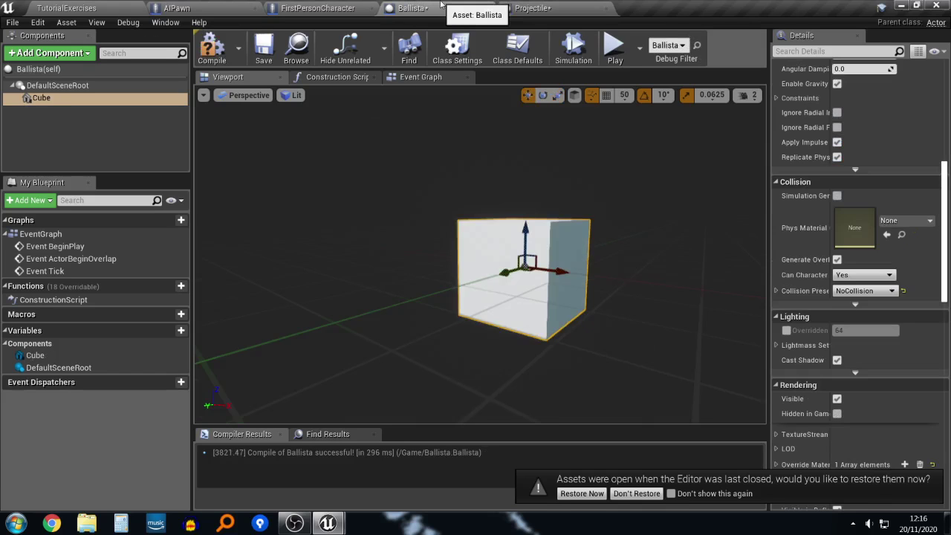
{"action": "left_click", "coordinate": [212, 48]}
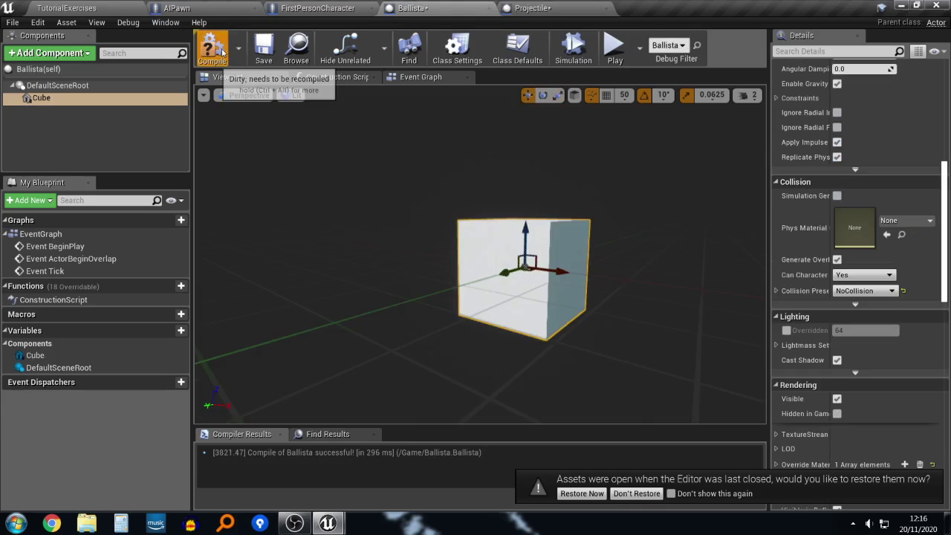
{"action": "left_click", "coordinate": [413, 79]}
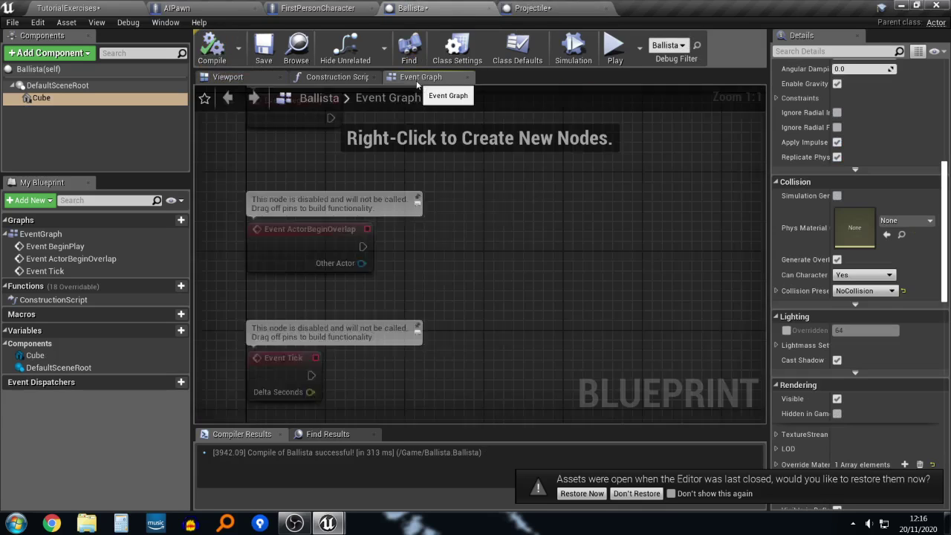
{"action": "right_click_drag", "start_coordinate": [722, 265], "coordinate": [490, 233]}
{"action": "left_click_drag", "start_coordinate": [416, 200], "coordinate": [562, 226]}
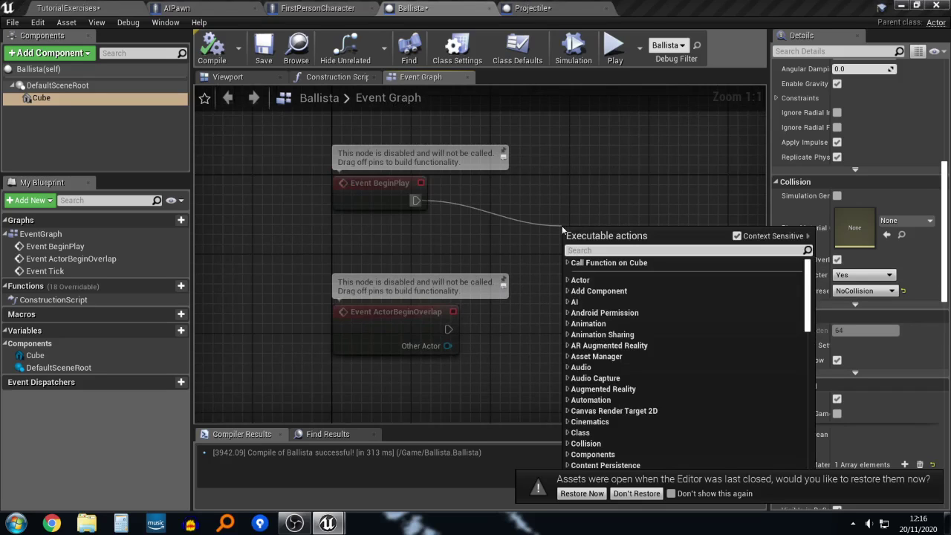
{"action": "type", "text": "spawn"}
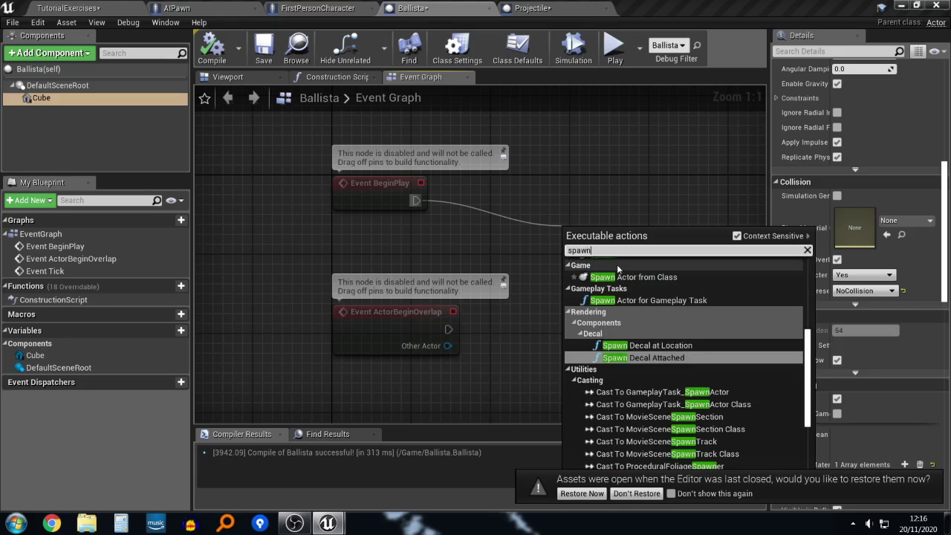
{"action": "key", "text": "Return"}
{"action": "left_click_drag", "start_coordinate": [610, 233], "coordinate": [569, 153]}
Step: Set the spawn node's class to Projectile
{"action": "left_click", "coordinate": [580, 195]}
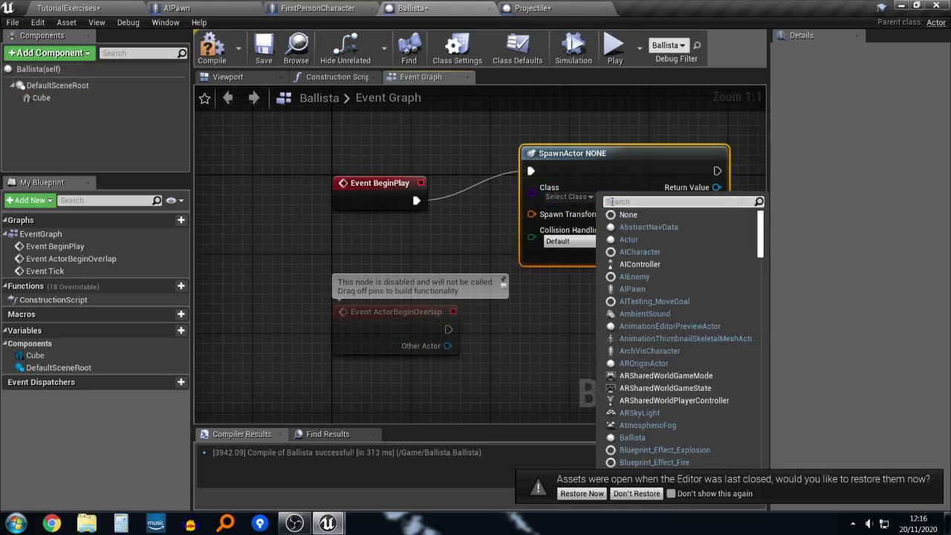
{"action": "type", "text": "project"}
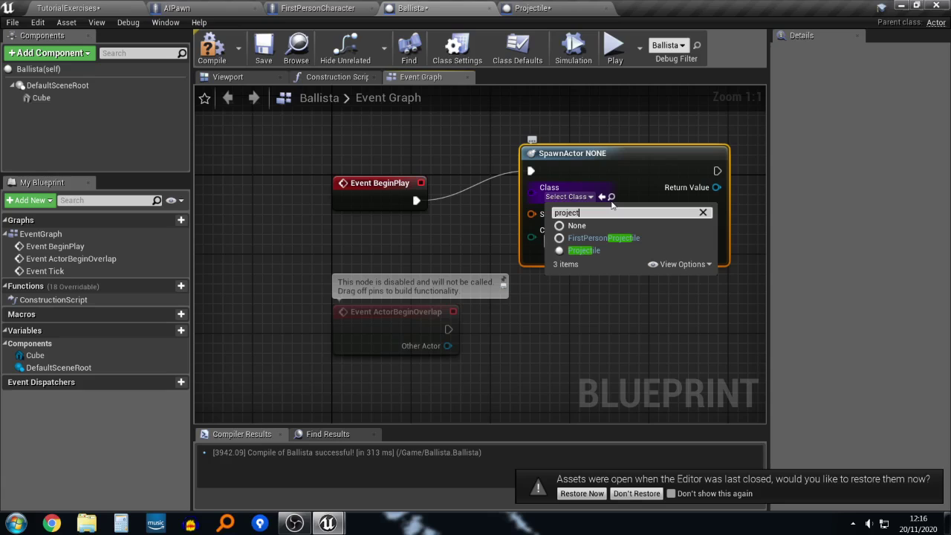
{"action": "left_click", "coordinate": [601, 250]}
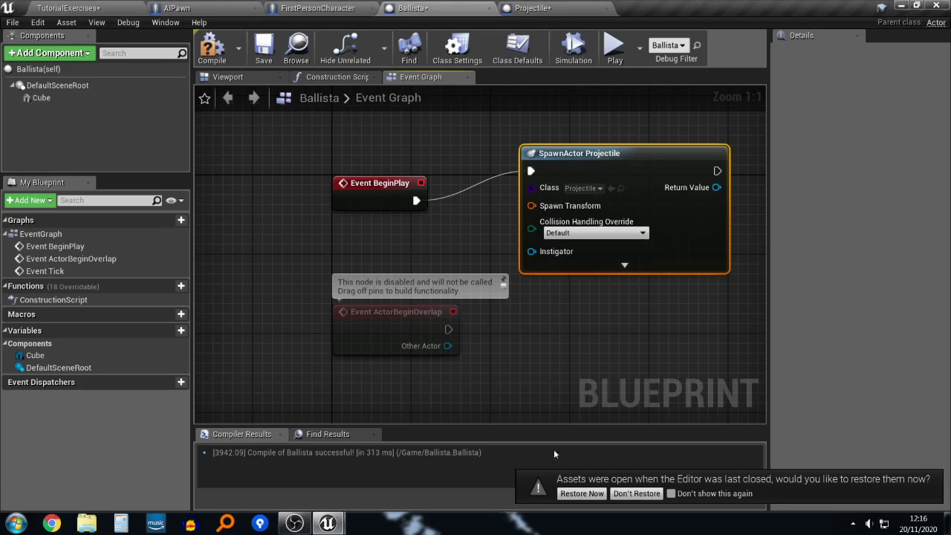
{"action": "left_click", "coordinate": [295, 523]}
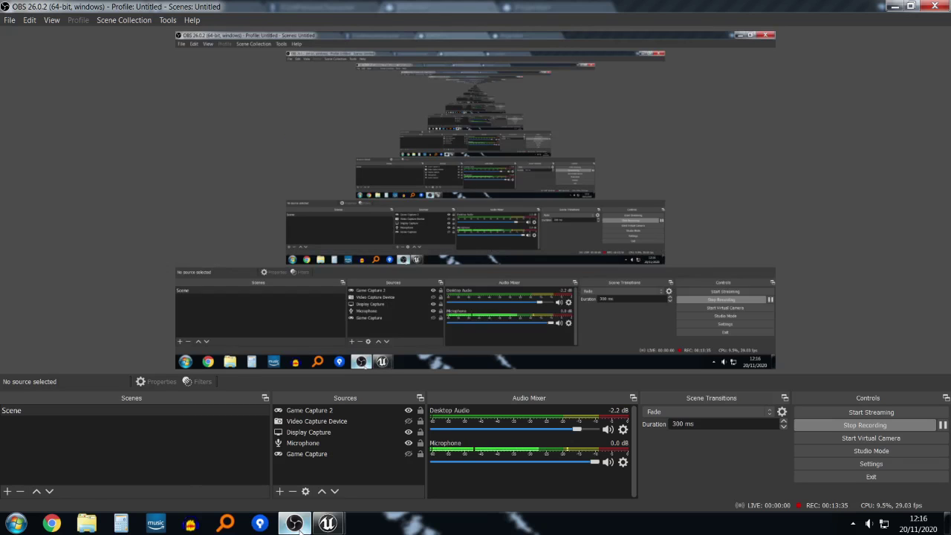
{"action": "left_click", "coordinate": [295, 523]}
Step: Space the SpawnActor Projectile node from Event BeginPlay, move Event ActorBeginOverlap and Event Tick further down, and compile the Ballista
{"action": "right_click_drag", "start_coordinate": [659, 298], "coordinate": [571, 303]}
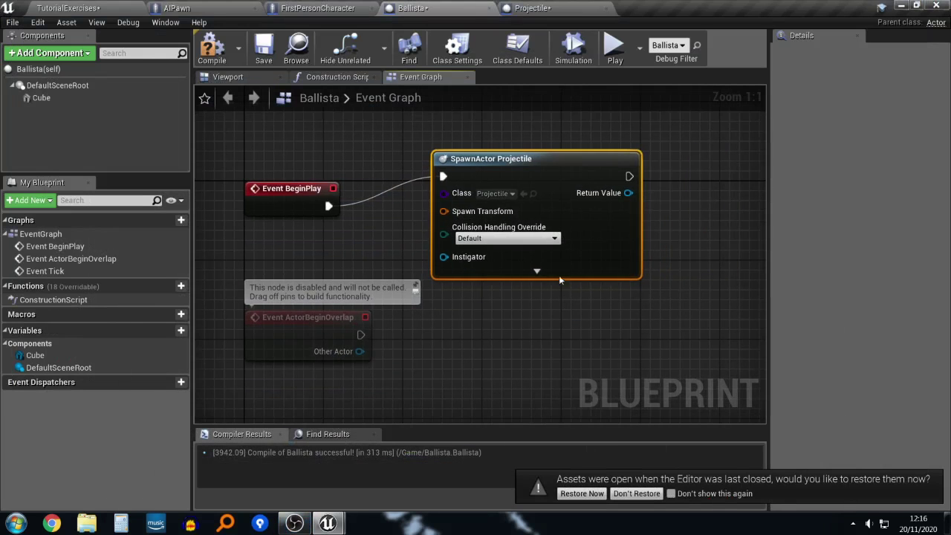
{"action": "left_click_drag", "start_coordinate": [503, 202], "coordinate": [543, 203]}
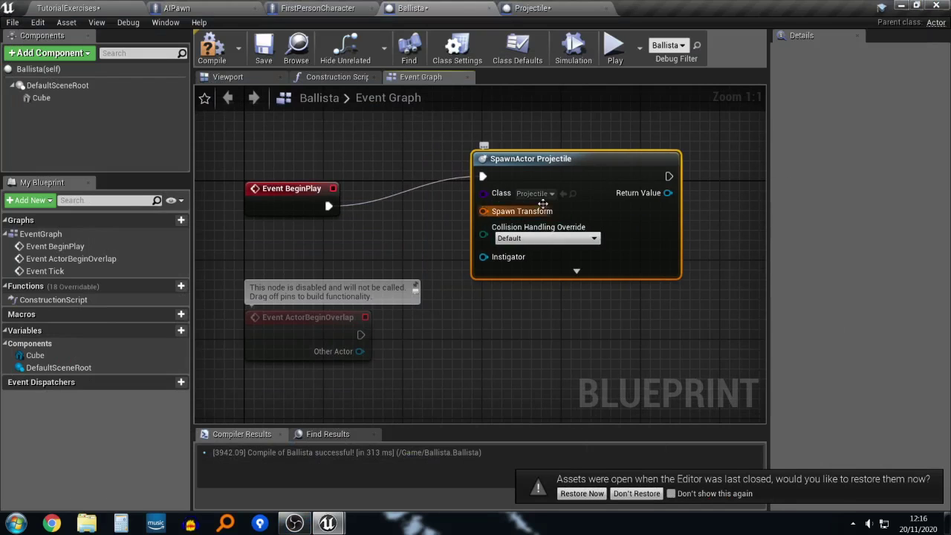
{"action": "right_click_drag", "start_coordinate": [544, 203], "coordinate": [619, 194]}
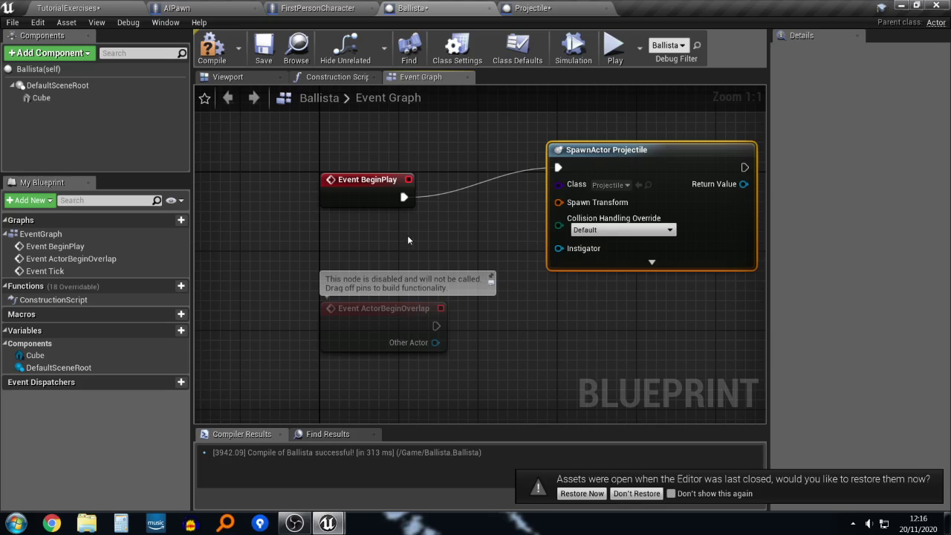
{"action": "left_click_drag", "start_coordinate": [375, 307], "coordinate": [365, 385]}
{"action": "right_click_drag", "start_coordinate": [413, 317], "coordinate": [433, 267]}
{"action": "left_click_drag", "start_coordinate": [298, 288], "coordinate": [404, 423]}
{"action": "left_click_drag", "start_coordinate": [365, 353], "coordinate": [385, 415]}
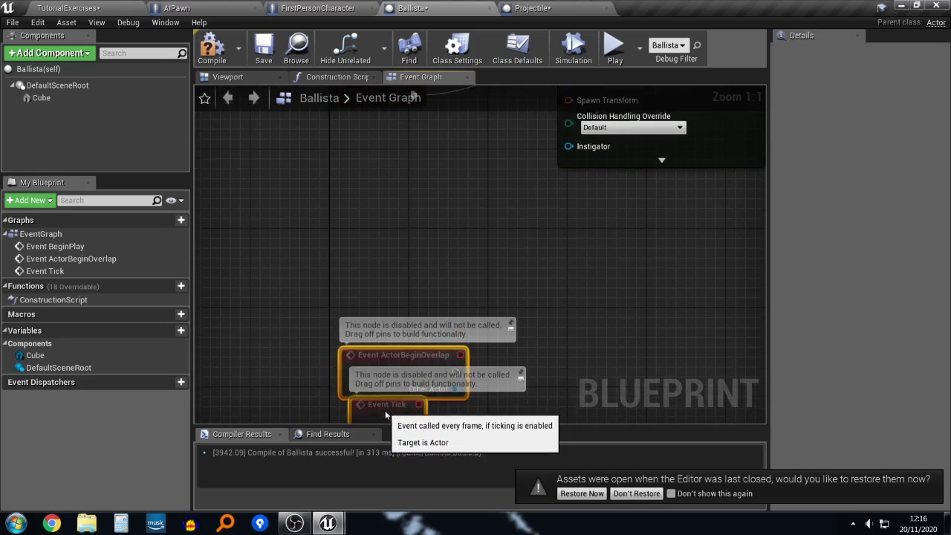
{"action": "right_click_drag", "start_coordinate": [416, 159], "coordinate": [414, 307]}
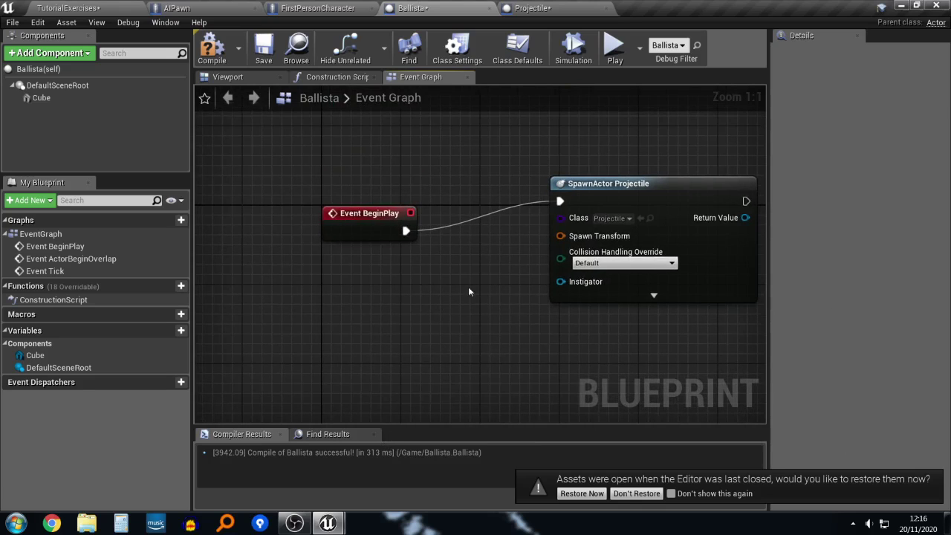
{"action": "left_click", "coordinate": [211, 46]}
{"action": "right_click_drag", "start_coordinate": [626, 295], "coordinate": [495, 327]}
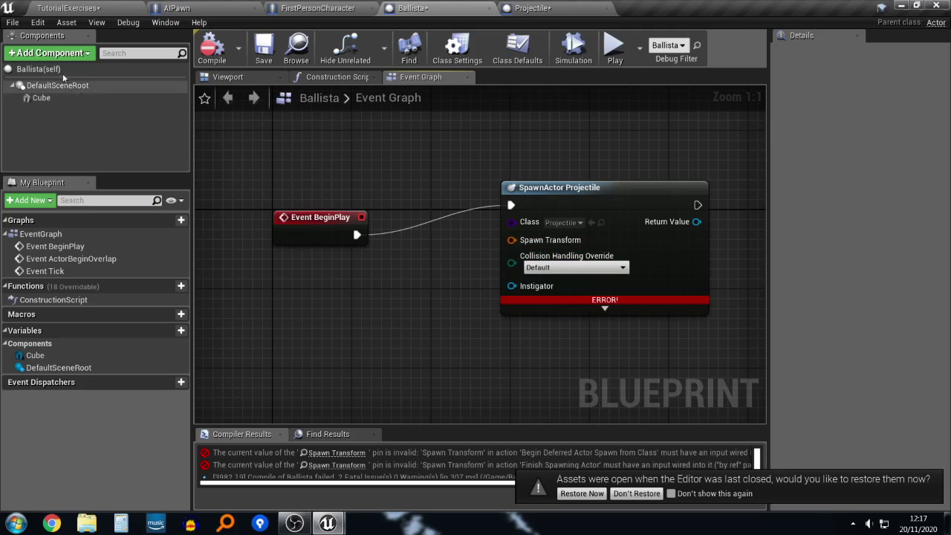
Step: Inspect the Ballista's components in its blueprint viewport, then return to the event graph
{"action": "left_click", "coordinate": [247, 78]}
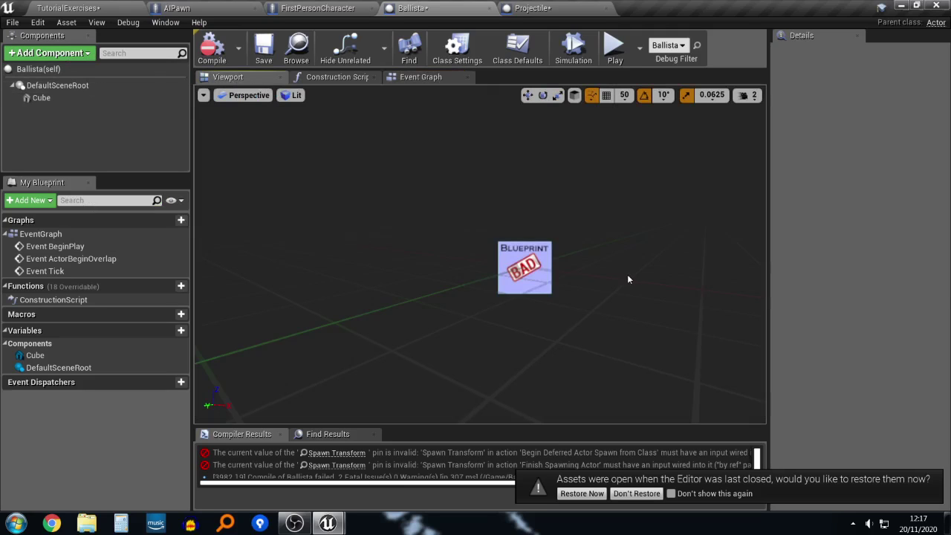
{"action": "right_click_drag", "start_coordinate": [476, 215], "coordinate": [520, 227]}
{"action": "key", "text": "w"}
{"action": "key", "text": "w"}
{"action": "key", "text": "d"}
{"action": "key", "text": "a"}
{"action": "key", "text": "s"}
{"action": "left_click", "coordinate": [420, 77]}
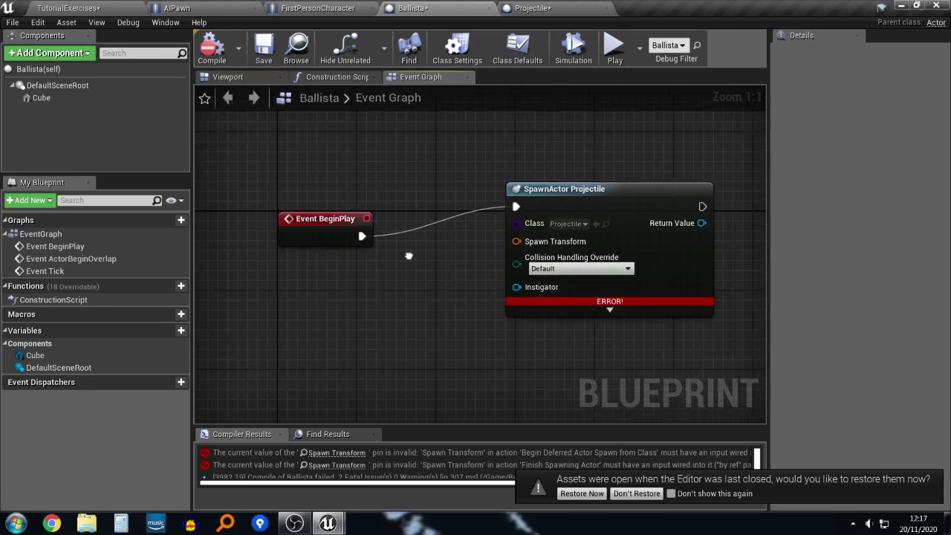
Step: Add a reference to Self node below Event BeginPlay in the Ballista event graph
{"action": "right_click", "coordinate": [369, 295]}
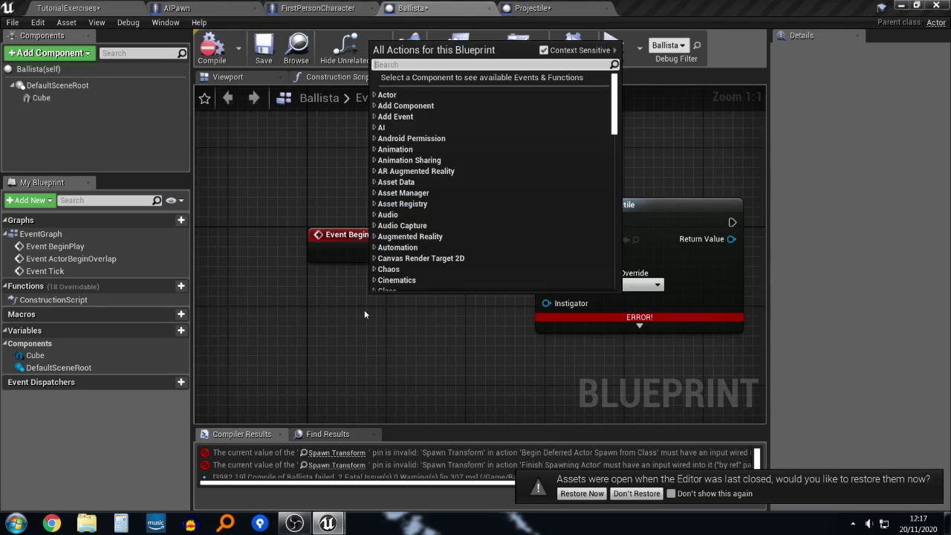
{"action": "type", "text": "actor"}
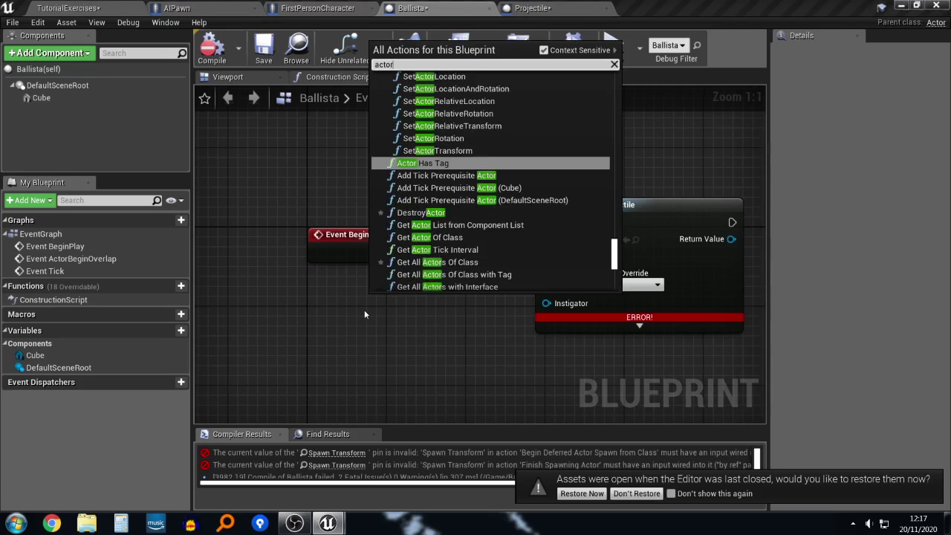
{"action": "type", "text": " self"}
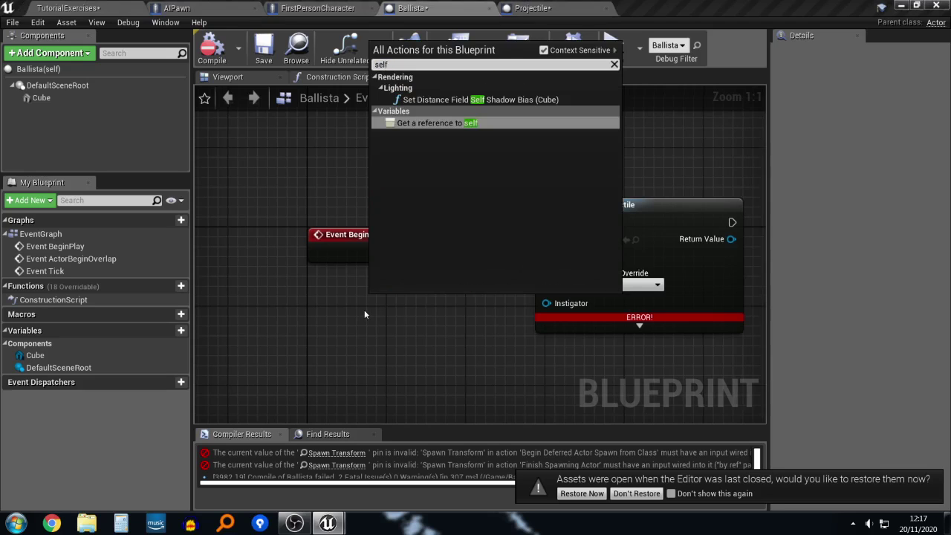
{"action": "key", "text": "Return"}
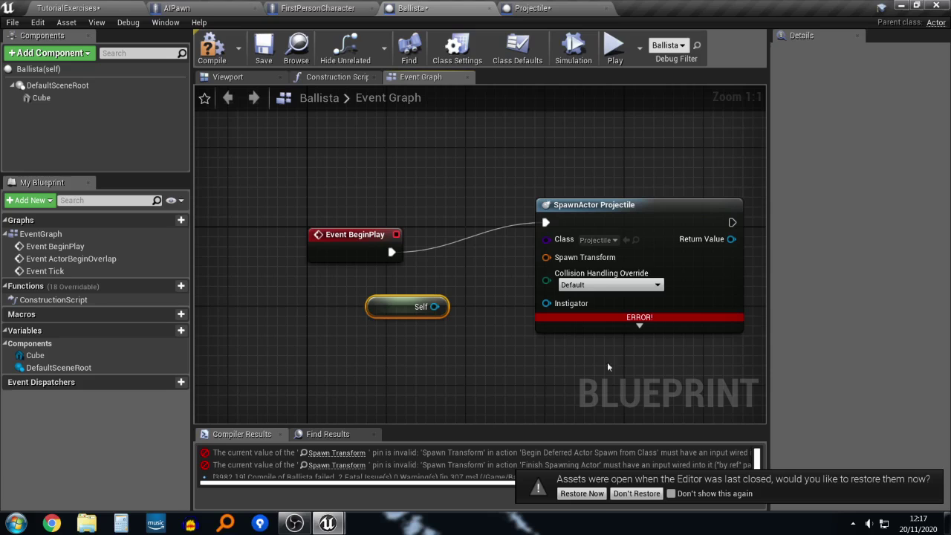
Step: Add a GetActorTransform node fed by Self and move both nodes clear of the SpawnActor Projectile node
{"action": "left_click_drag", "start_coordinate": [434, 306], "coordinate": [476, 296]}
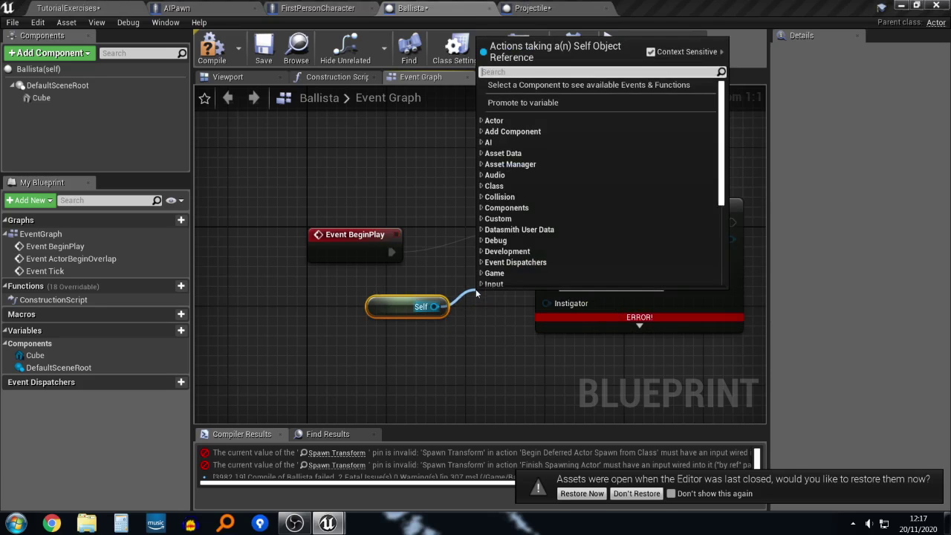
{"action": "type", "text": "transform"}
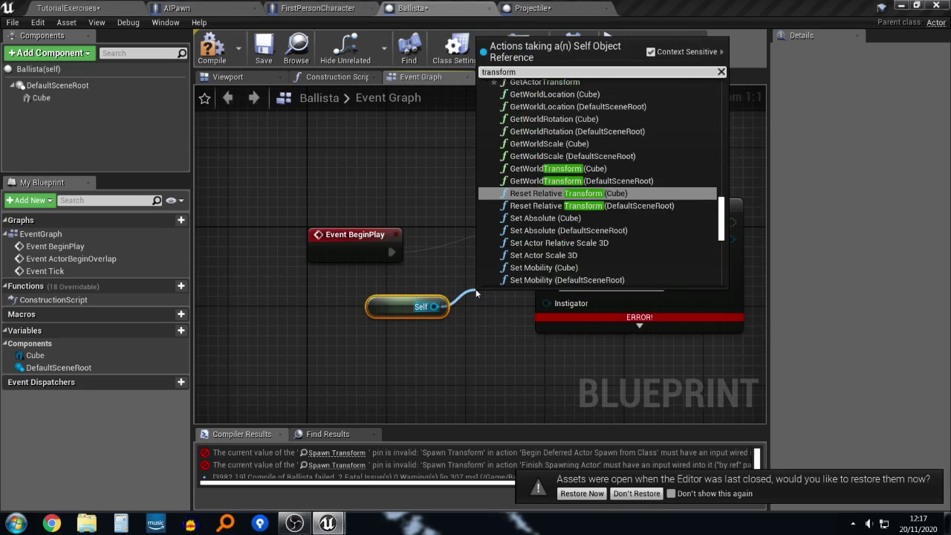
{"action": "type", "text": " actor"}
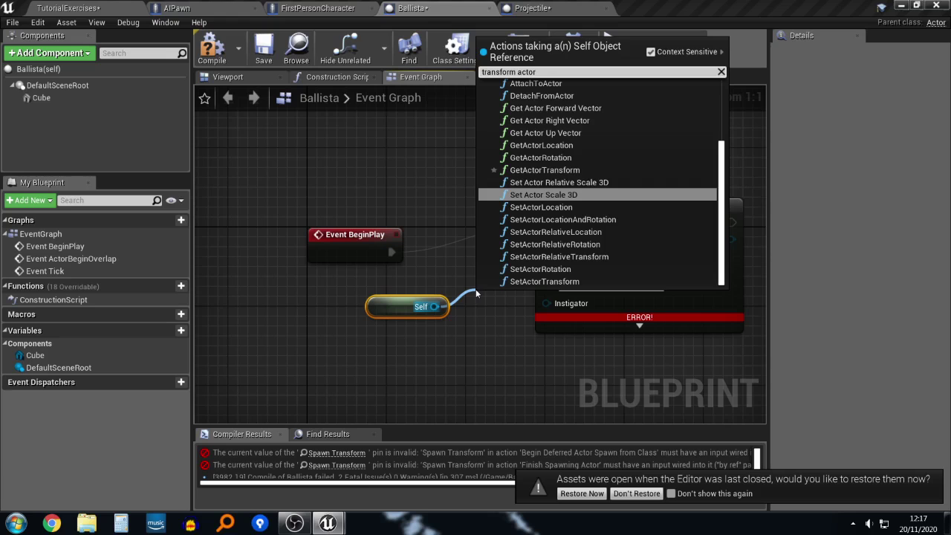
{"action": "left_click", "coordinate": [545, 170]}
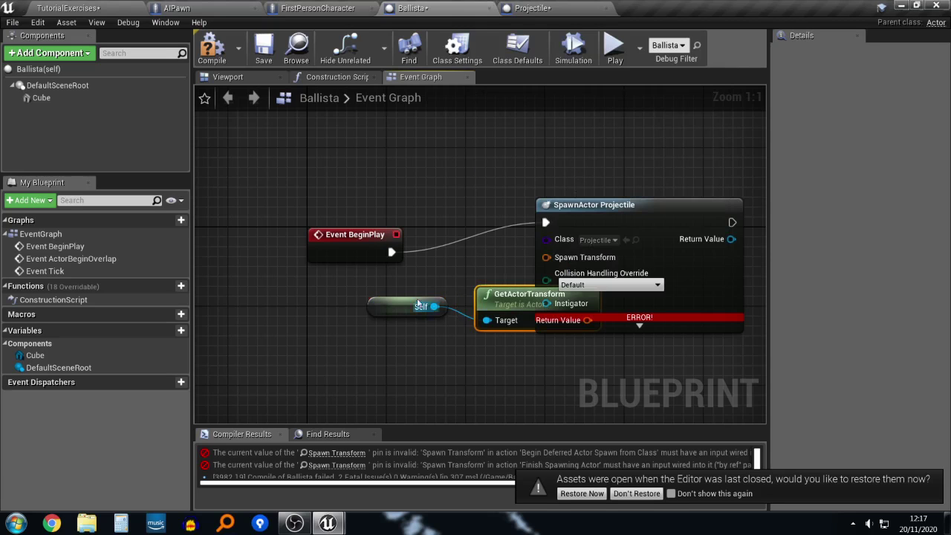
{"action": "left_click", "coordinate": [418, 304], "text": "ctrl"}
{"action": "left_click_drag", "start_coordinate": [485, 294], "coordinate": [356, 284]}
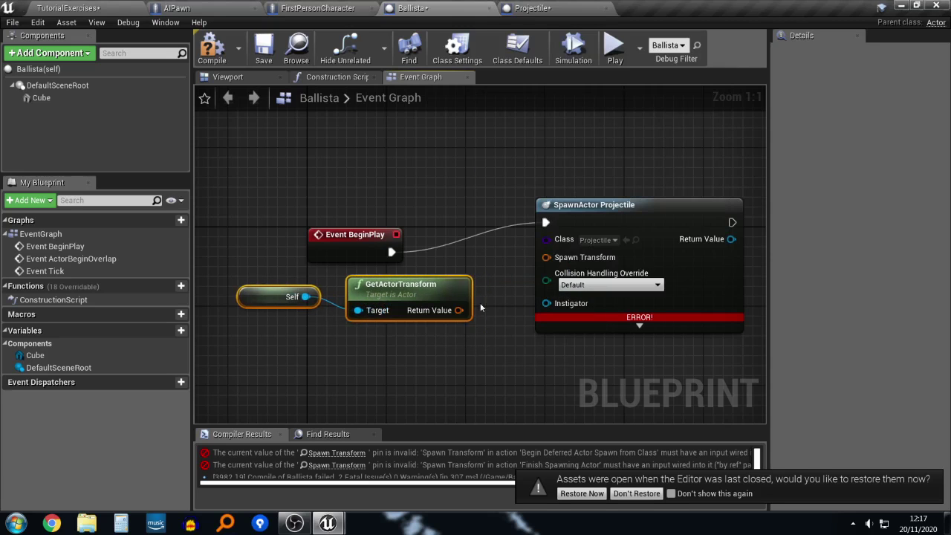
Step: Connect GetActorTransform's Return Value to the spawn node's Spawn Transform, compile the Ballista, and tidy the Self and GetActorTransform nodes
{"action": "left_click_drag", "start_coordinate": [459, 310], "coordinate": [547, 257]}
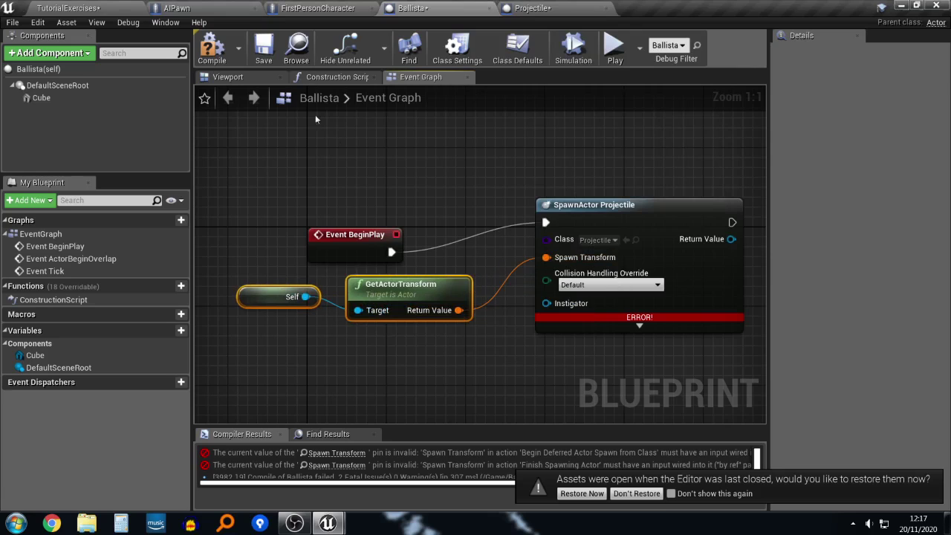
{"action": "left_click", "coordinate": [213, 50]}
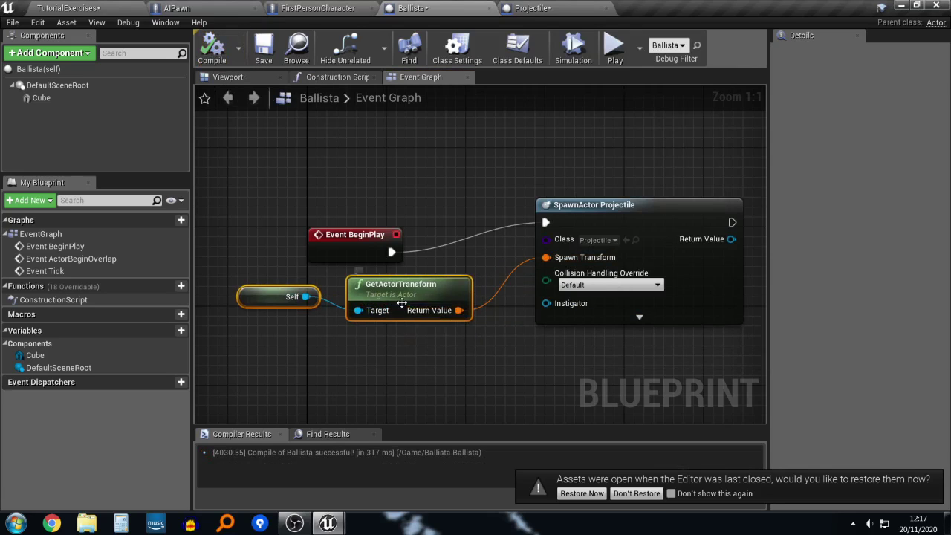
{"action": "left_click_drag", "start_coordinate": [401, 300], "coordinate": [452, 299]}
{"action": "left_click", "coordinate": [459, 263]}
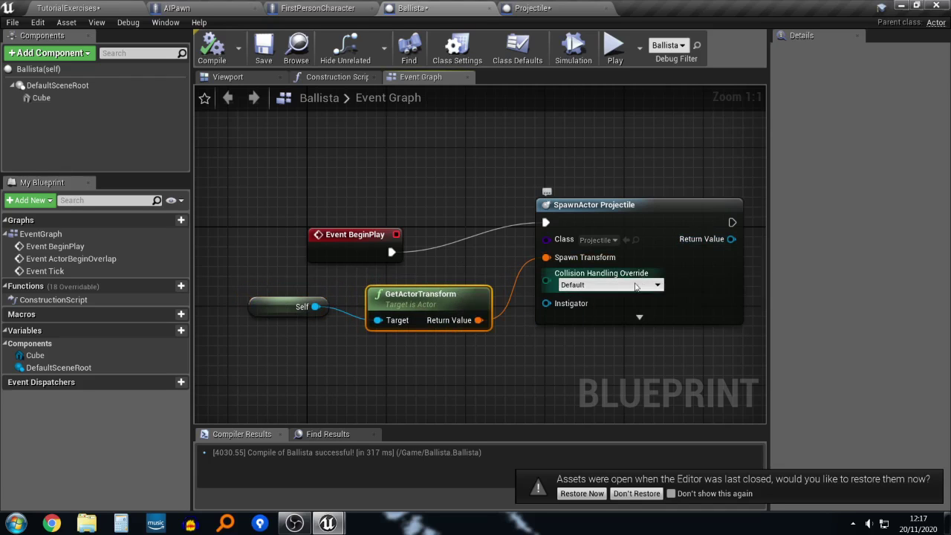
Step: Review the spawn node's Collision Handling Override options and set the Ballista Cube's Collision Preset to BlockAll
{"action": "left_click", "coordinate": [636, 286]}
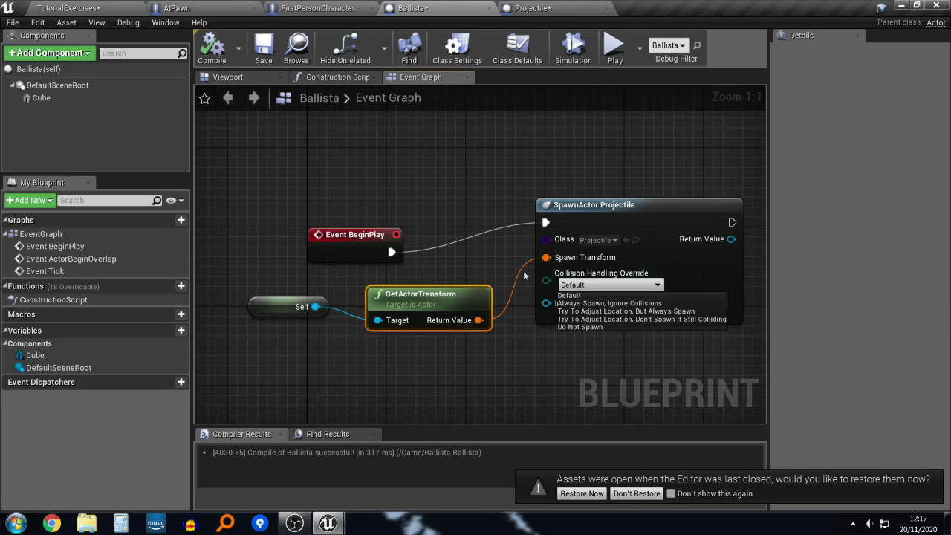
{"action": "left_click", "coordinate": [458, 240]}
{"action": "left_click", "coordinate": [164, 97]}
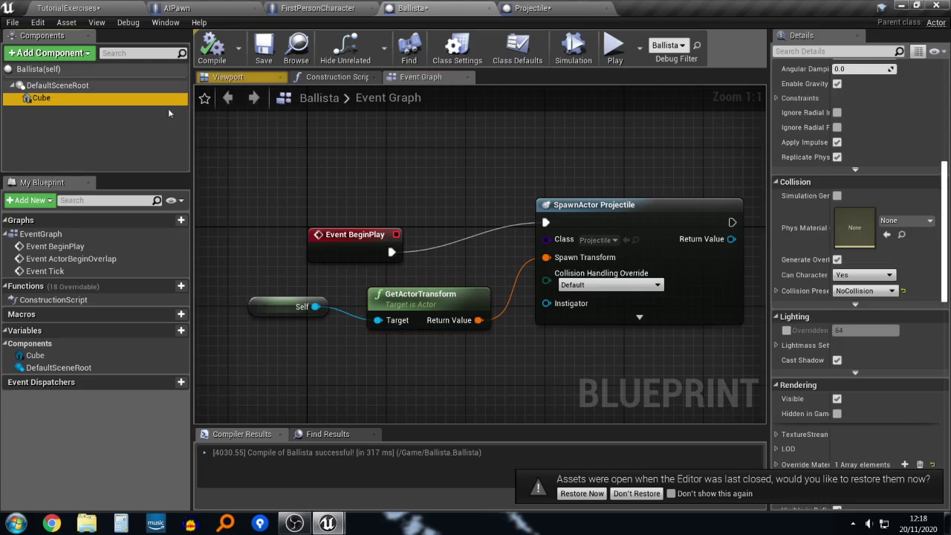
{"action": "left_click", "coordinate": [869, 291]}
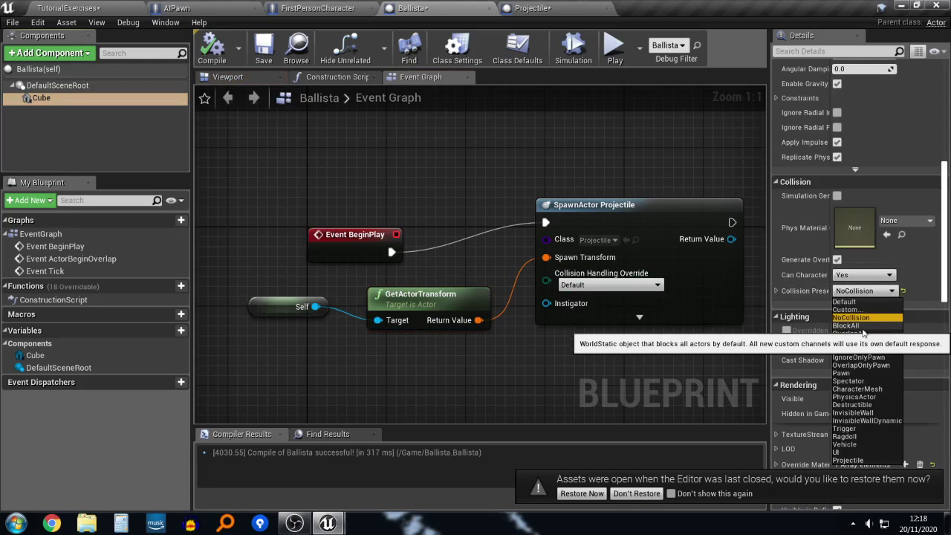
{"action": "left_click", "coordinate": [854, 330]}
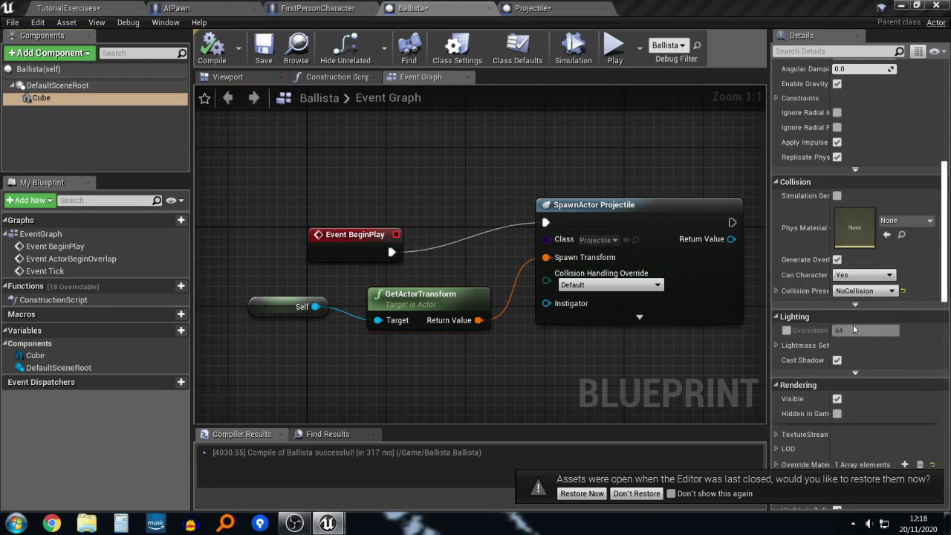
Step: Set the spawn node's Collision Handling Override to Try To Adjust Location, Don't Spawn If Still Colliding
{"action": "left_click", "coordinate": [609, 285]}
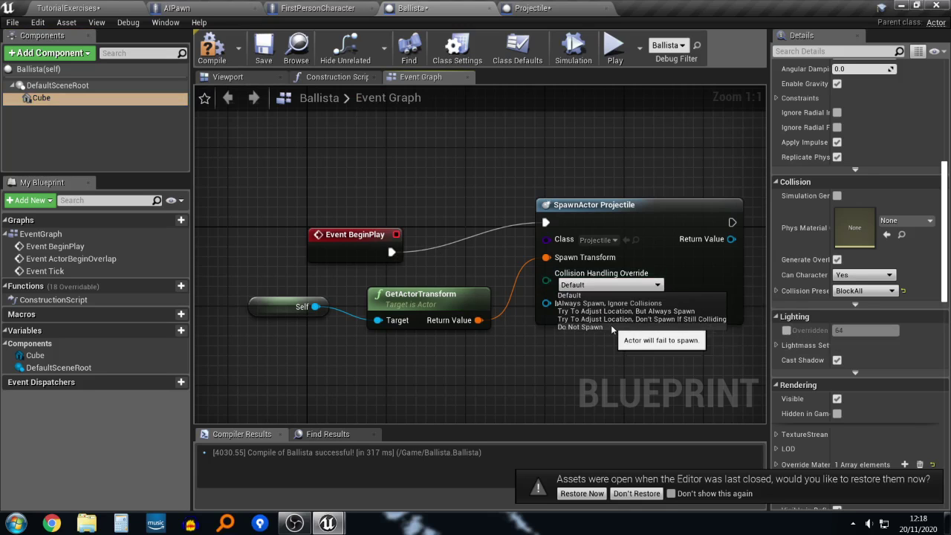
{"action": "left_click", "coordinate": [612, 320]}
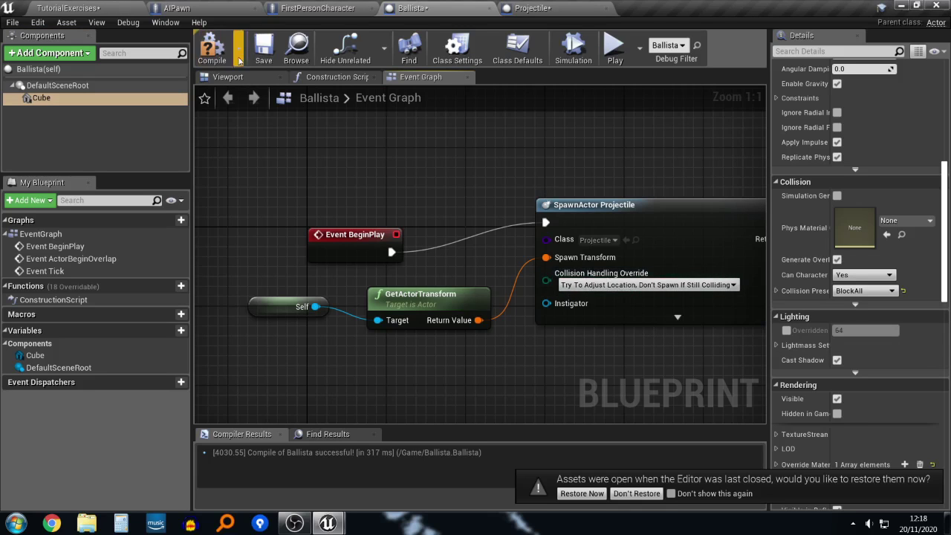
Step: Play-test the TutorialExercises level around the Ballista cube, then inspect the Projectile's sphere and physics settings
{"action": "left_click", "coordinate": [69, 9]}
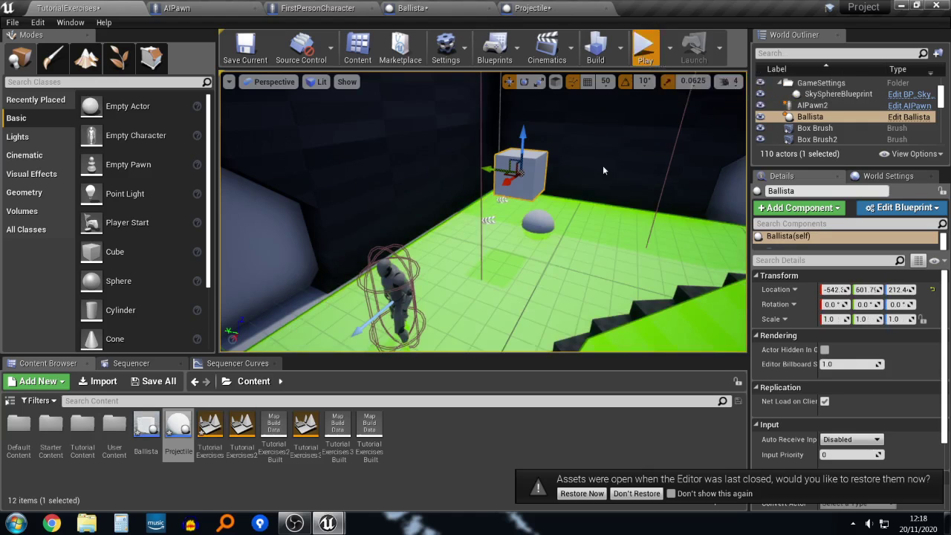
{"action": "left_click", "coordinate": [604, 171]}
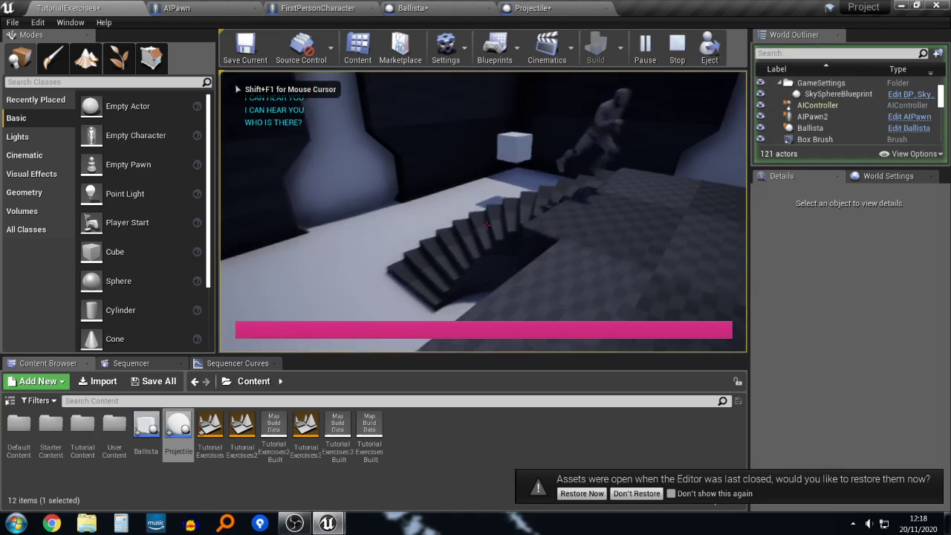
{"action": "key", "text": "w"}
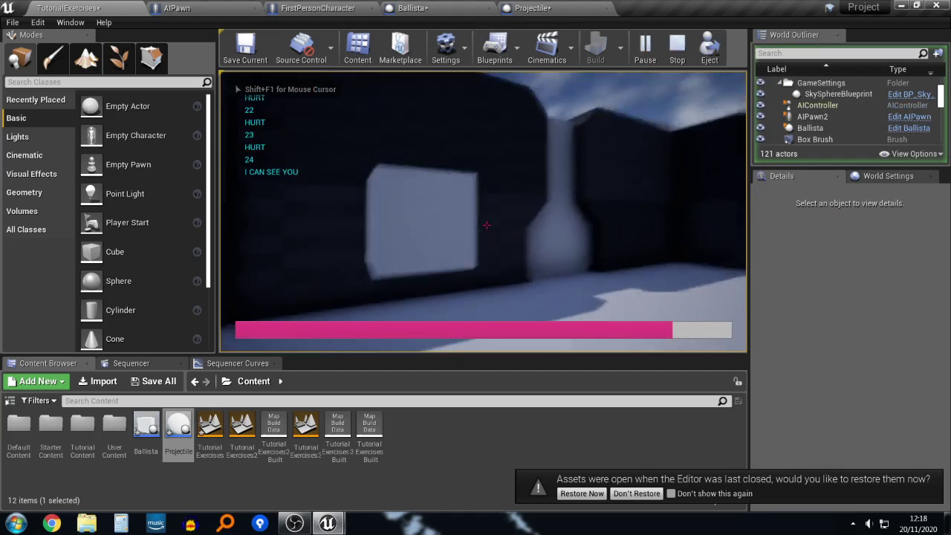
{"action": "key", "text": "w"}
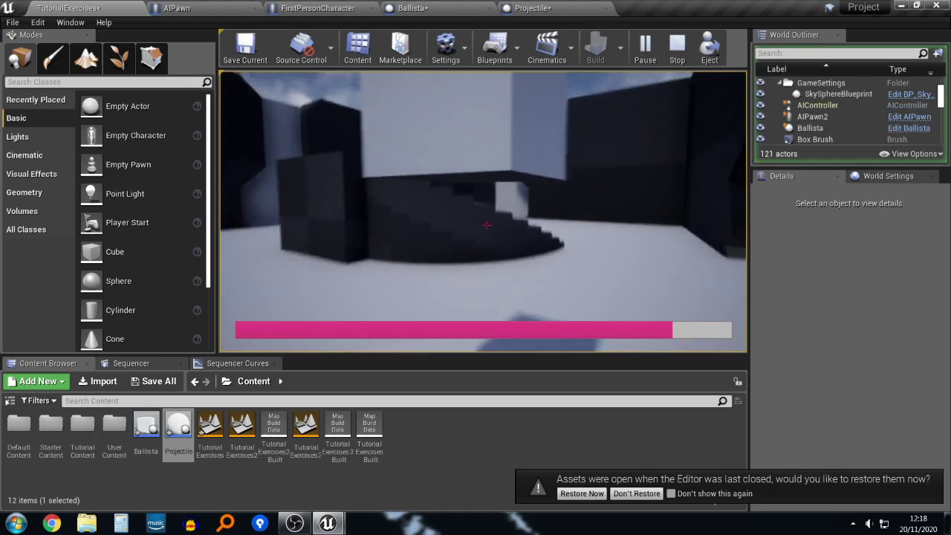
{"action": "key", "text": "Escape"}
{"action": "left_click", "coordinate": [532, 8]}
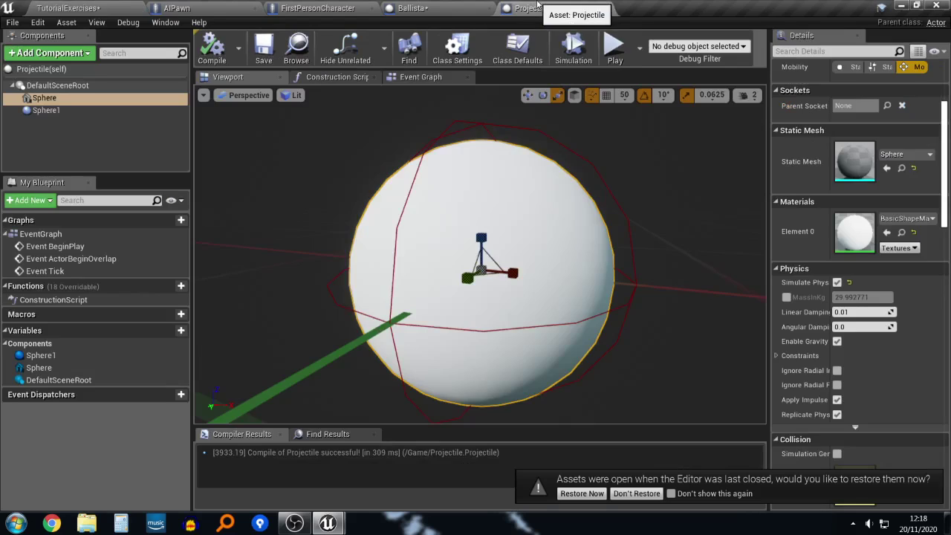
{"action": "right_click_drag", "start_coordinate": [355, 223], "coordinate": [357, 220]}
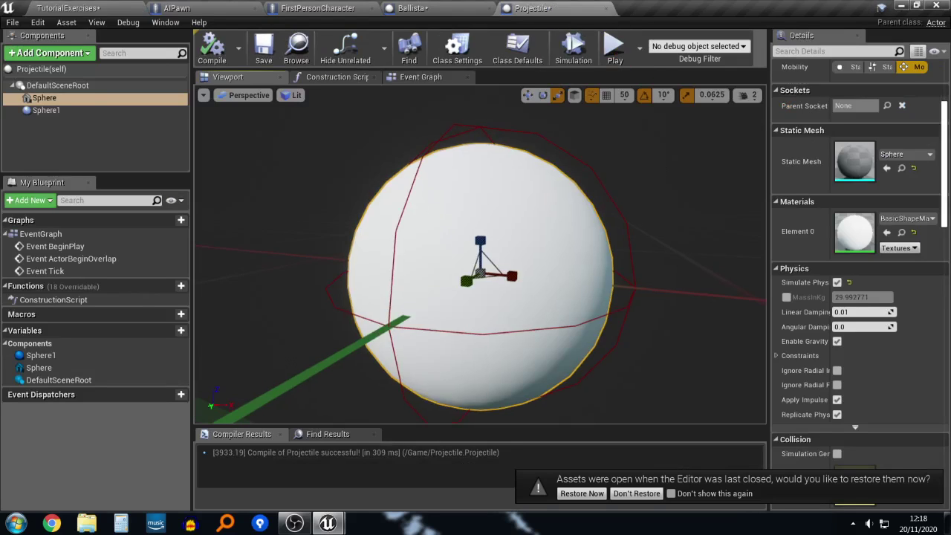
Step: Set the Ballista Cube's Collision Preset to NoCollision and recompile the blueprint
{"action": "left_click", "coordinate": [413, 9]}
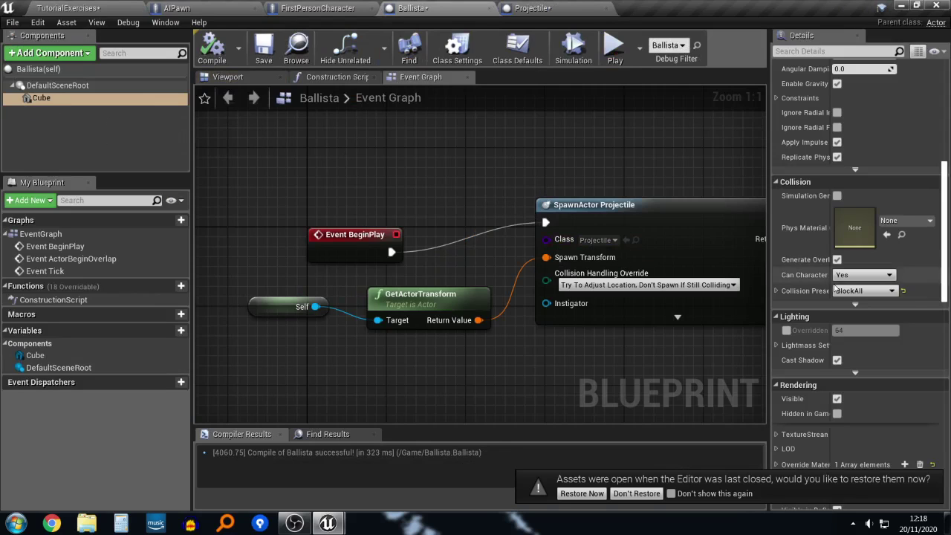
{"action": "left_click", "coordinate": [862, 291]}
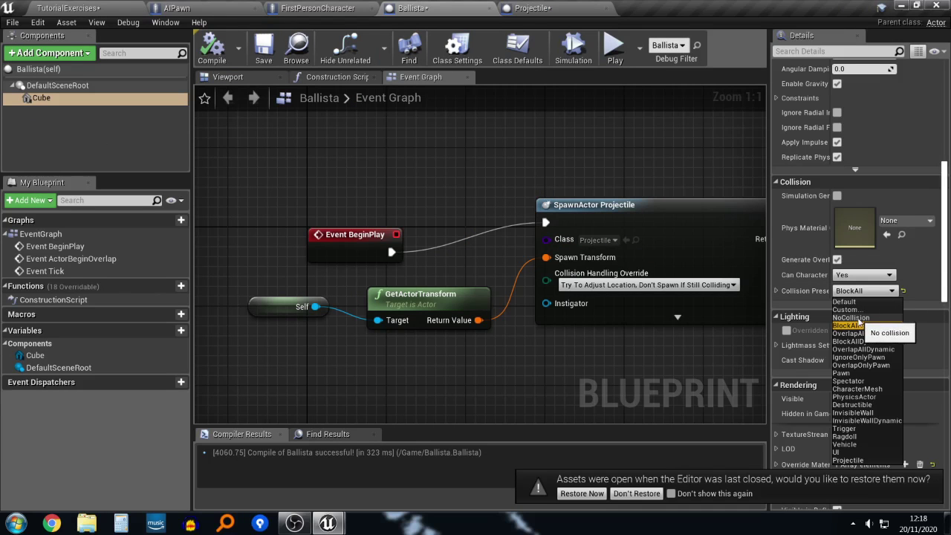
{"action": "left_click", "coordinate": [851, 317]}
{"action": "left_click", "coordinate": [212, 57]}
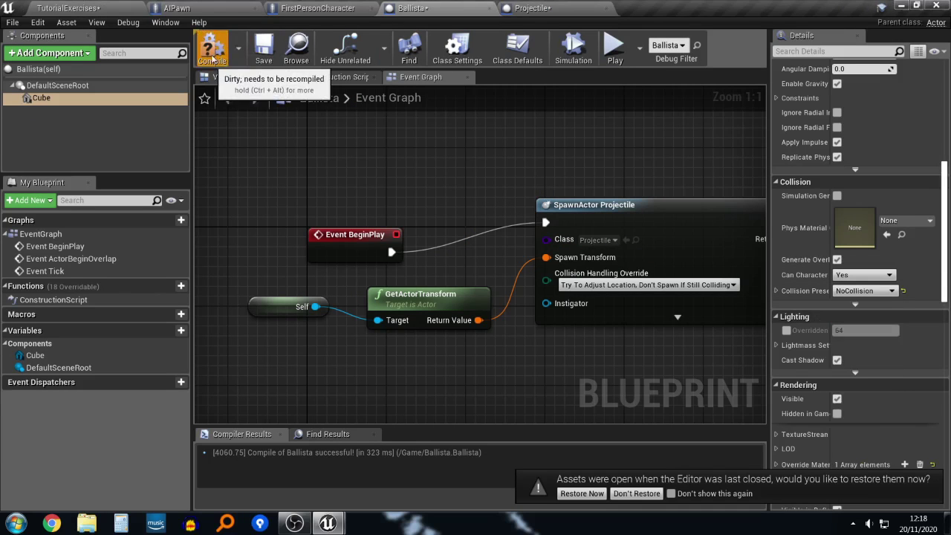
Step: Play the TutorialExercises level again and check whether the Ballista spawns a projectile beneath its cube
{"action": "left_click", "coordinate": [68, 9]}
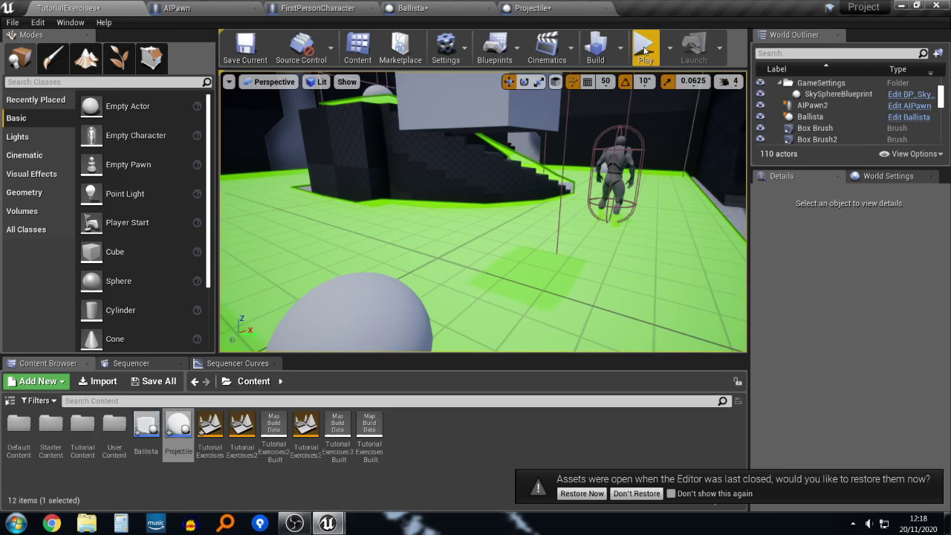
{"action": "left_click", "coordinate": [645, 49]}
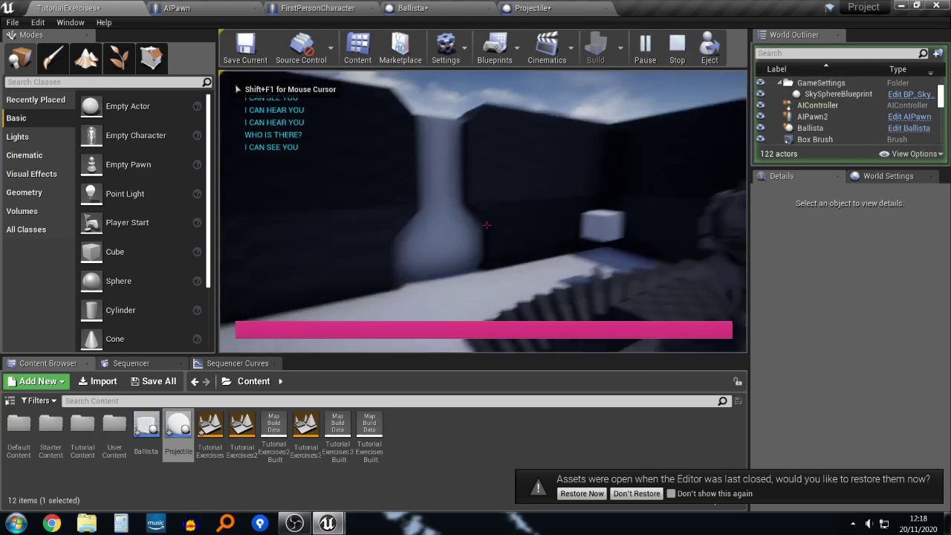
{"action": "key", "text": "w"}
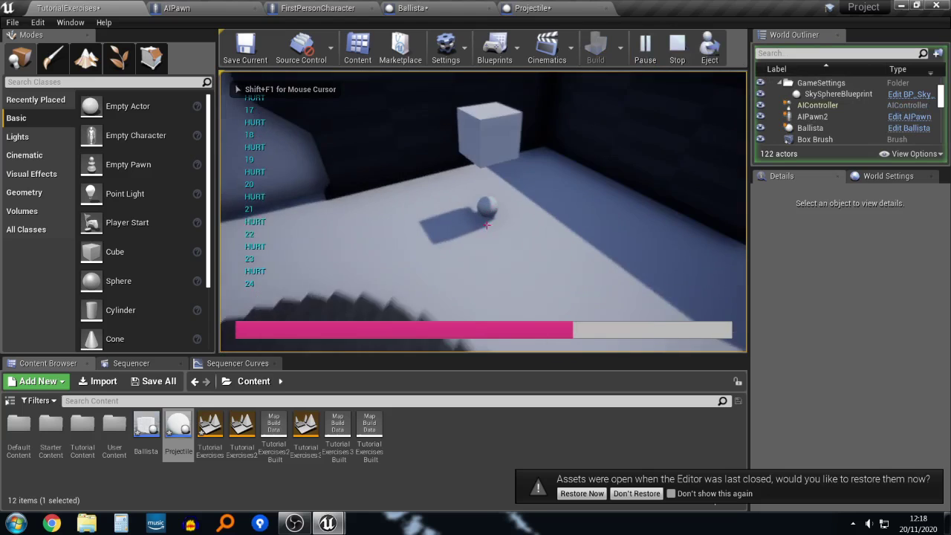
{"action": "key", "text": "w"}
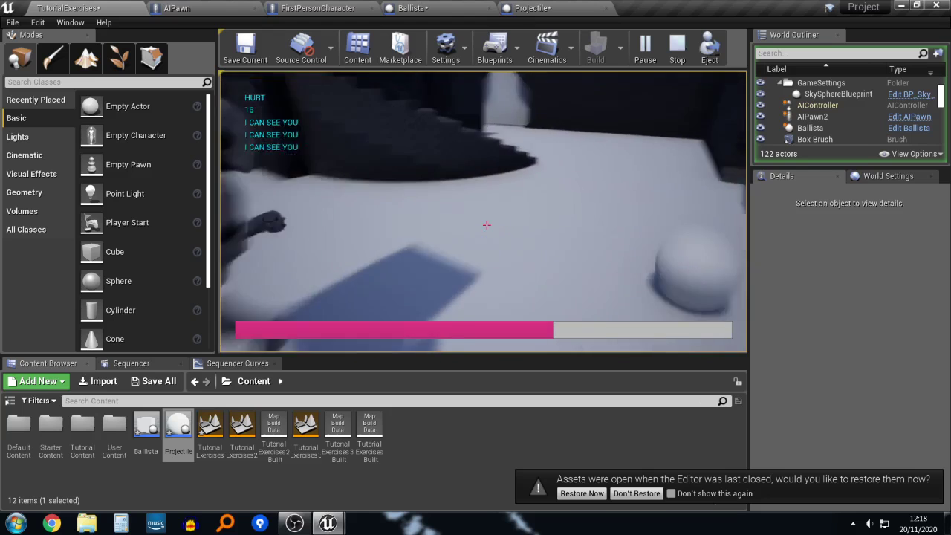
{"action": "key", "text": "Escape"}
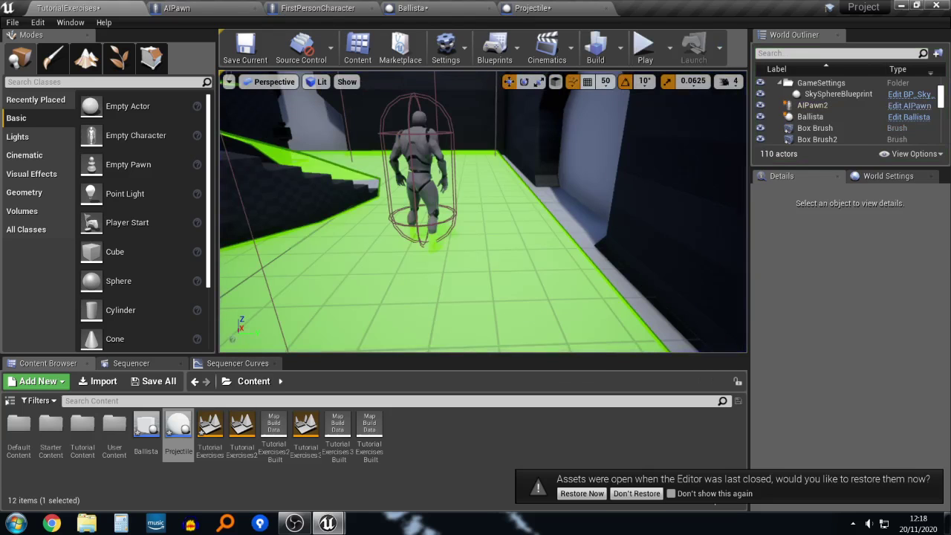
Step: Delete the AIPawn2 character from the TutorialExercises level
{"action": "left_click", "coordinate": [479, 162]}
{"action": "left_click", "coordinate": [424, 152]}
{"action": "key", "text": "Delete"}
{"action": "right_click_drag", "start_coordinate": [424, 152], "coordinate": [416, 152]}
{"action": "right_click_drag", "start_coordinate": [514, 165], "coordinate": [431, 165]}
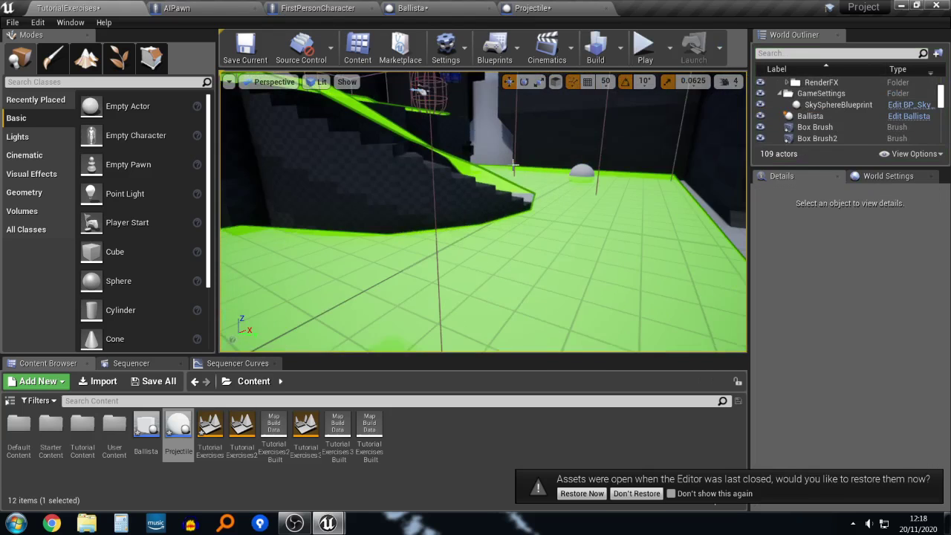
Step: Add a Cylinder component under the Cube in the Ballista blueprint and show it in the 3D preview
{"action": "right_click_drag", "start_coordinate": [564, 170], "coordinate": [535, 173]}
{"action": "left_click", "coordinate": [538, 7]}
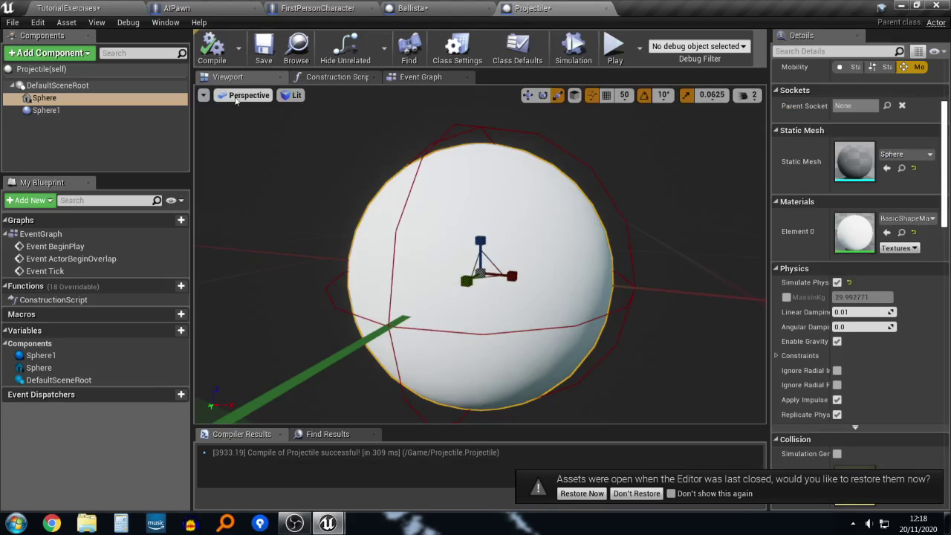
{"action": "left_click", "coordinate": [398, 6]}
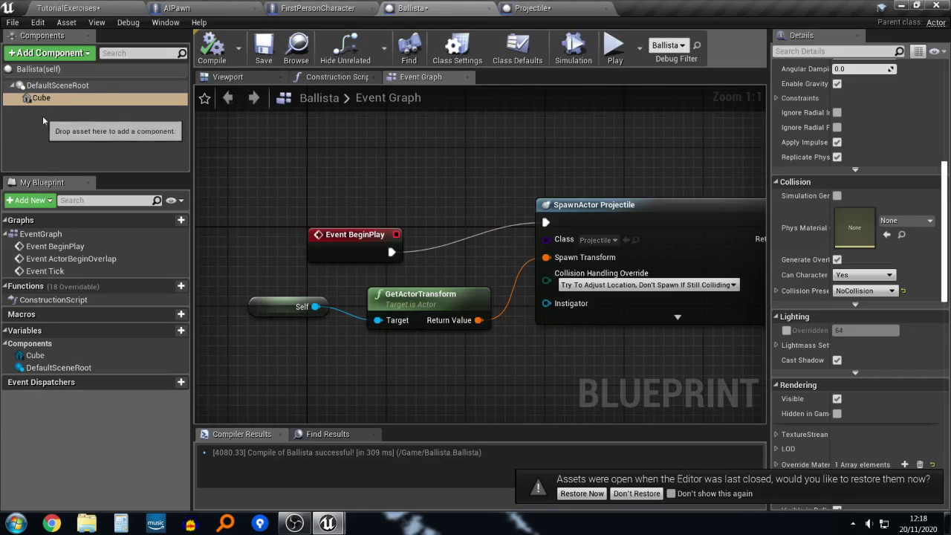
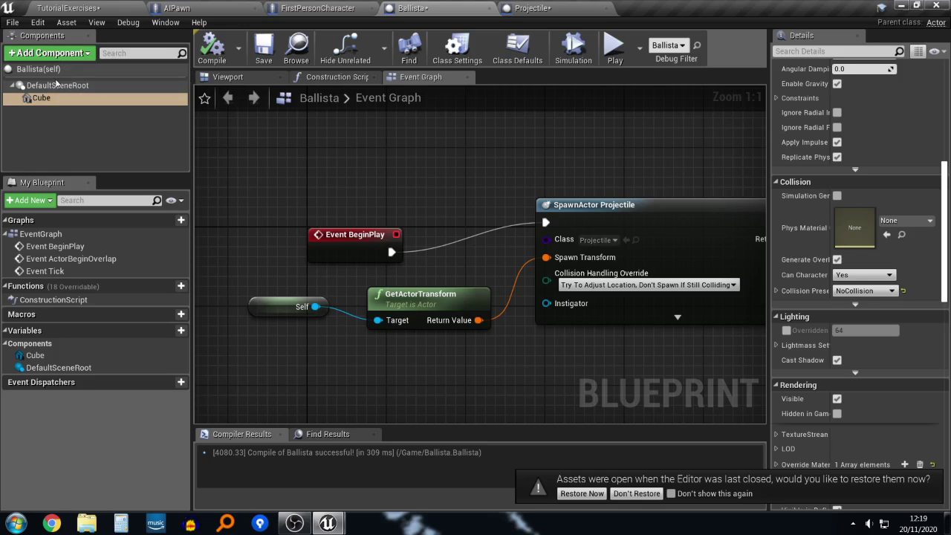
{"action": "left_click", "coordinate": [51, 53]}
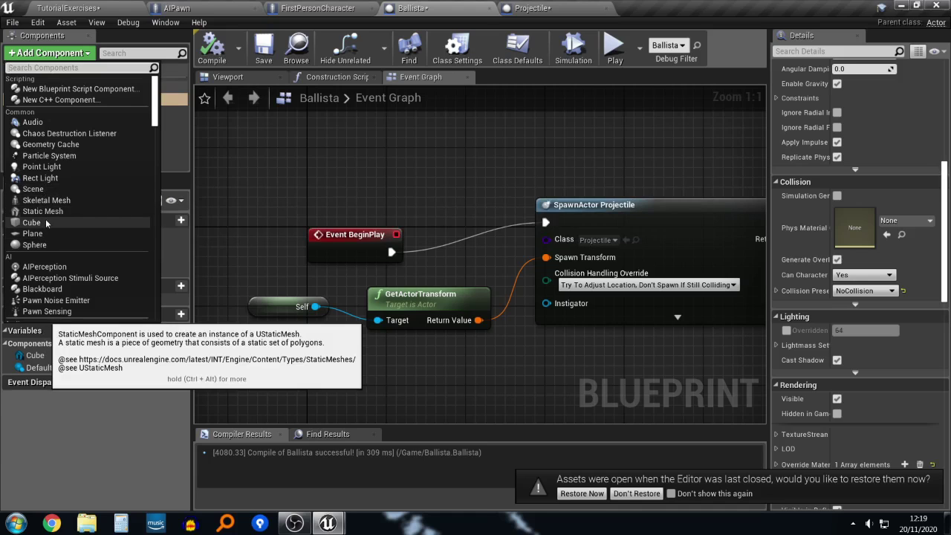
{"action": "scroll", "coordinate": [88, 197], "scroll_direction": "down", "scroll_amount": 1}
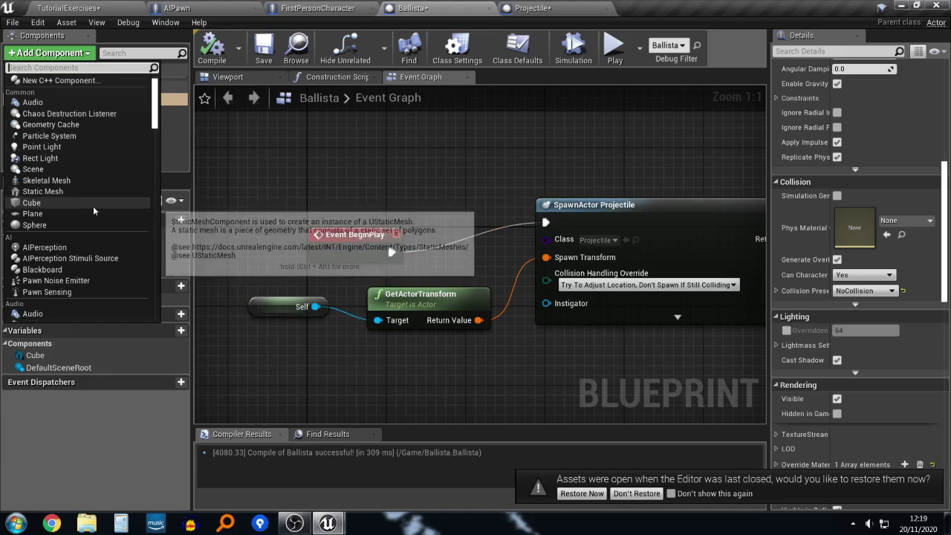
{"action": "type", "text": "cy"}
{"action": "left_click", "coordinate": [70, 89]}
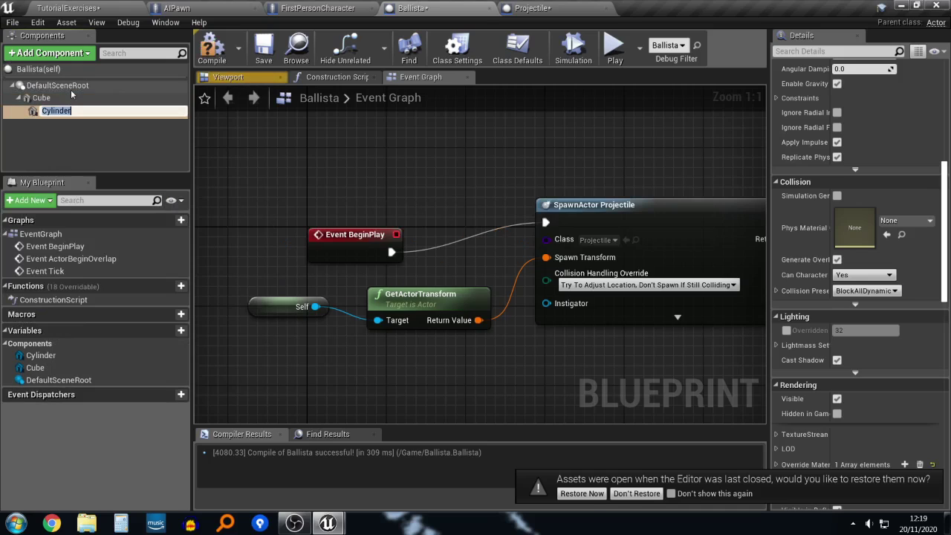
{"action": "left_click", "coordinate": [224, 81]}
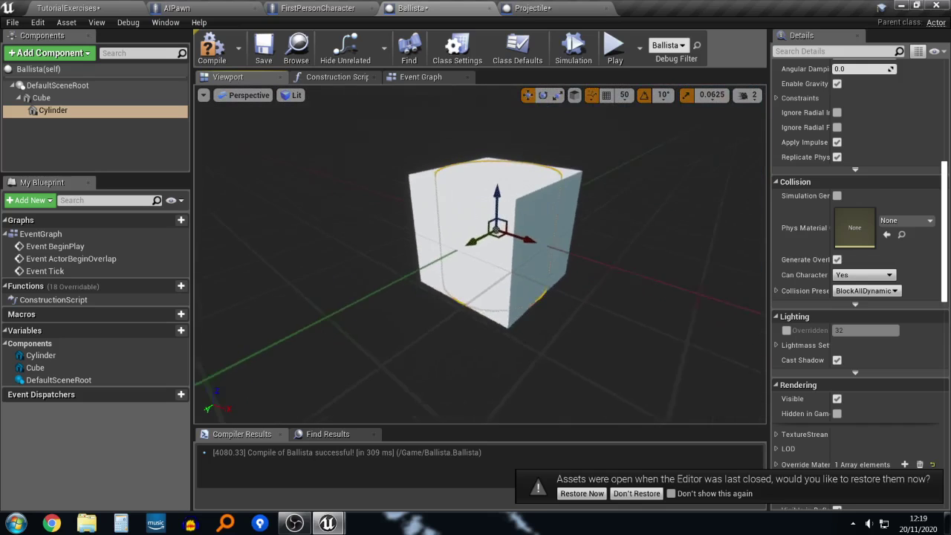
Step: Rotate the Cylinder 90° about X and move it about 93 units along Y so it projects from the Cube like a barrel
{"action": "left_click_drag", "start_coordinate": [473, 226], "coordinate": [397, 322]}
{"action": "key", "text": "e"}
{"action": "key", "text": "w"}
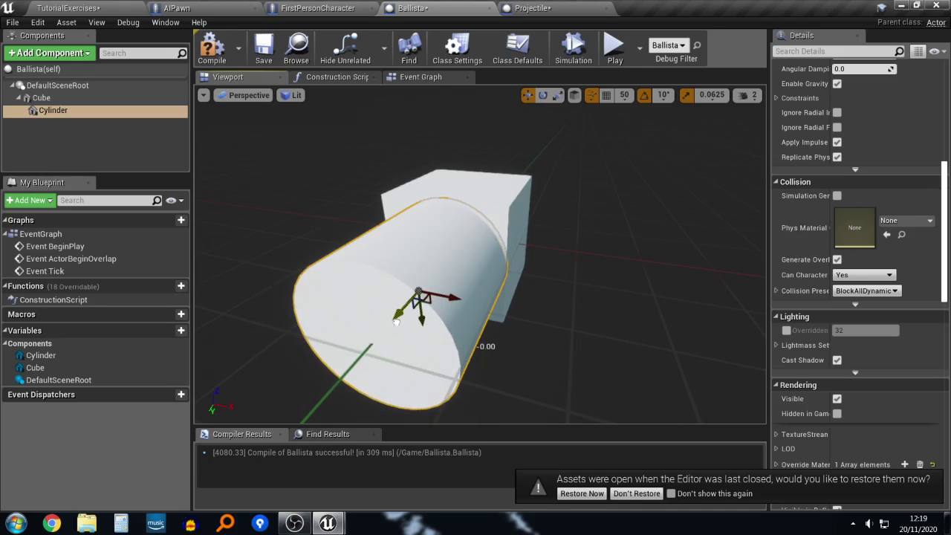
{"action": "key", "text": "a"}
{"action": "right_click_drag", "start_coordinate": [408, 305], "coordinate": [483, 306]}
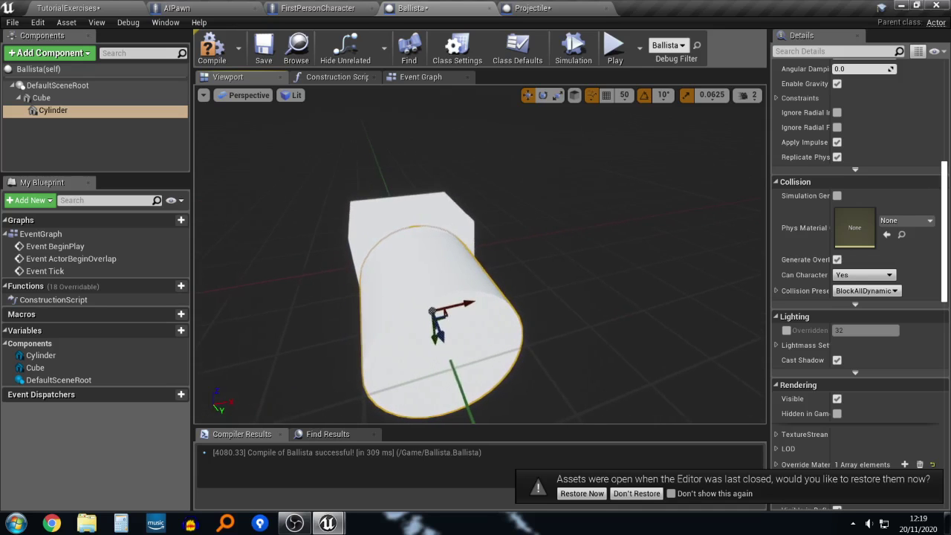
Step: Add an Arrow component to the Ballista and reparent it from the Cylinder to the Cube
{"action": "left_click", "coordinate": [68, 54]}
{"action": "type", "text": "a"}
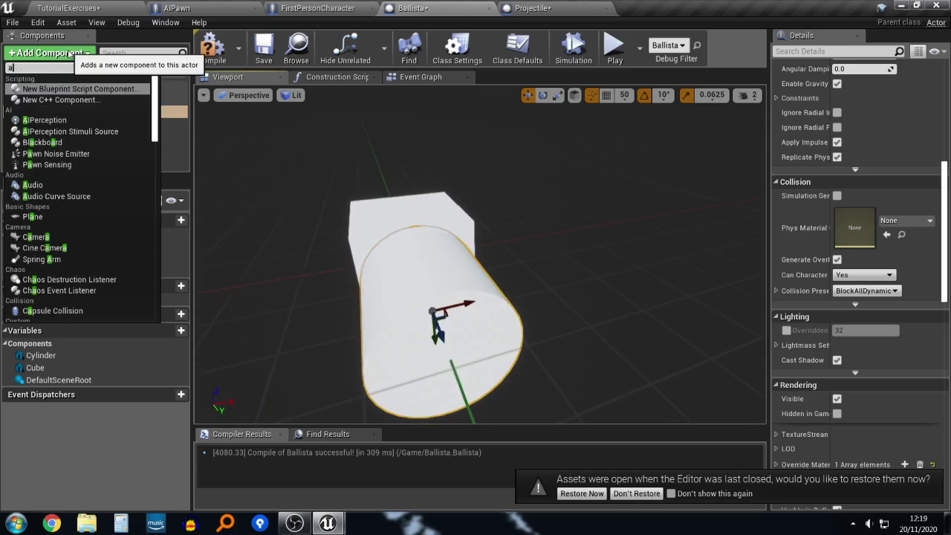
{"action": "type", "text": "rrow"}
{"action": "key", "text": "Return"}
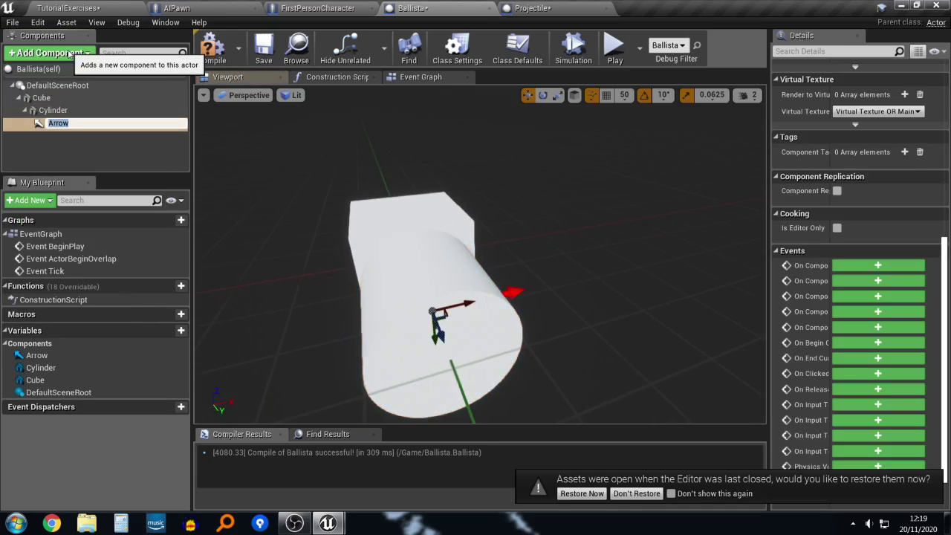
{"action": "mouse_move", "coordinate": [483, 261]}
{"action": "left_mouse_down"}
{"action": "mouse_move", "coordinate": [443, 259]}
{"action": "mouse_move", "coordinate": [484, 261]}
{"action": "left_mouse_up"}
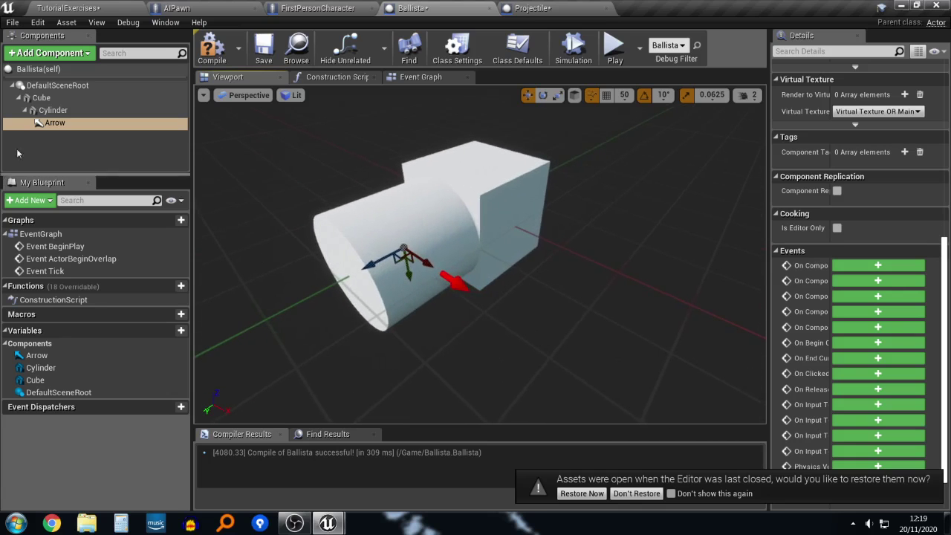
{"action": "left_click_drag", "start_coordinate": [72, 120], "coordinate": [62, 104]}
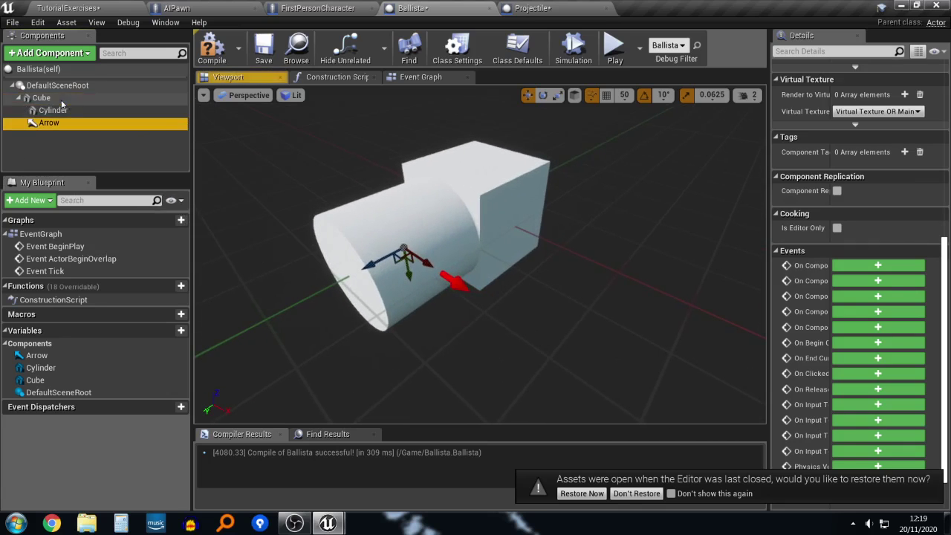
Step: Level the Arrow's rotation to 0 and set its location to 0, 0, 0 at the Cube's centre
{"action": "left_click_drag", "start_coordinate": [375, 266], "coordinate": [411, 252]}
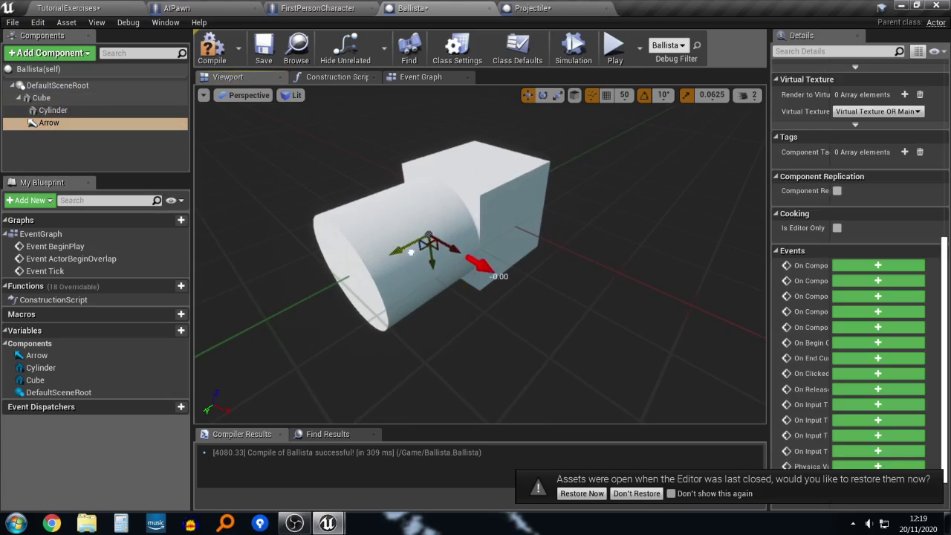
{"action": "scroll", "coordinate": [820, 65], "scroll_direction": "up", "scroll_amount": 8}
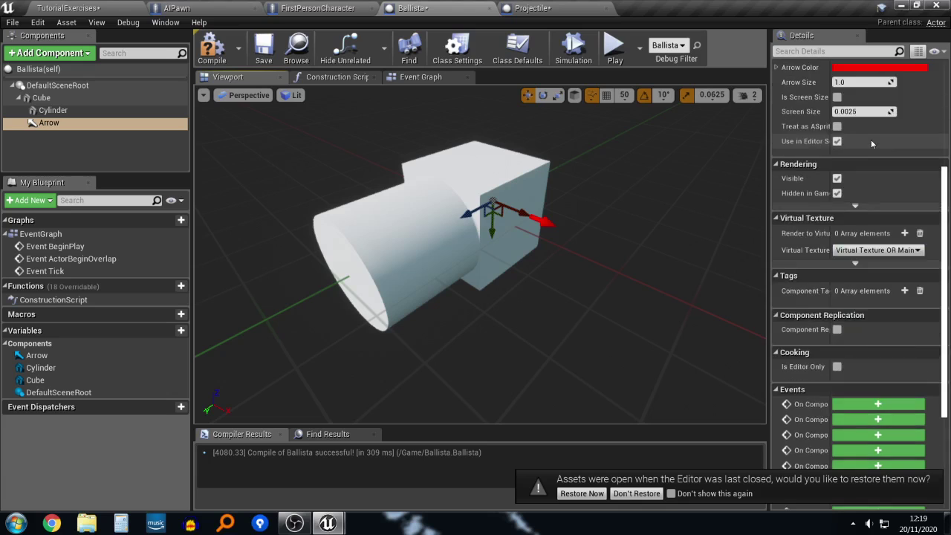
{"action": "left_click_drag", "start_coordinate": [842, 176], "coordinate": [852, 176]}
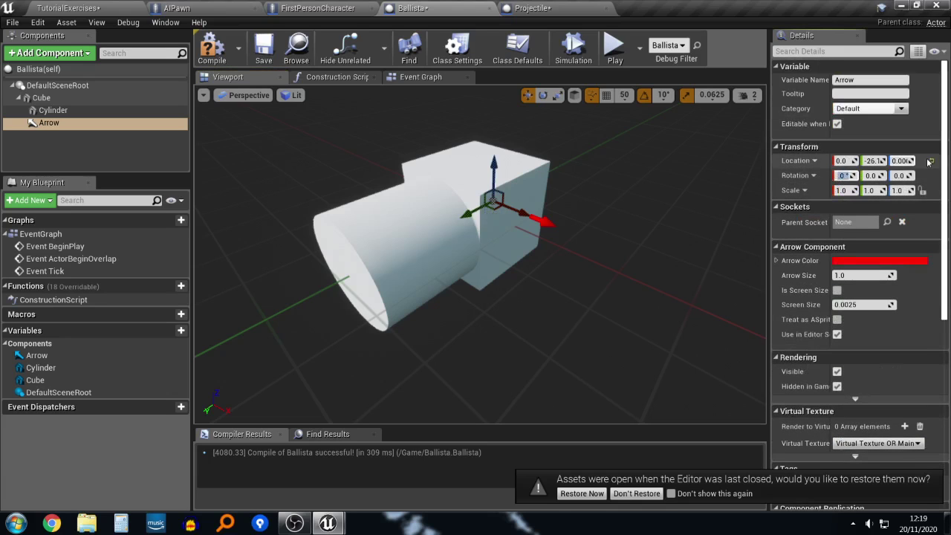
{"action": "key", "text": "Return"}
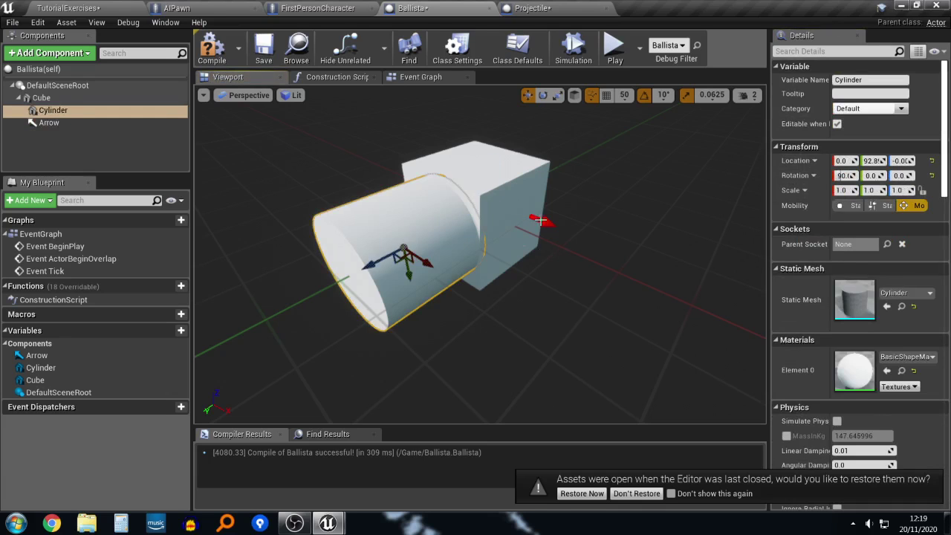
{"action": "left_click", "coordinate": [541, 221]}
{"action": "right_click_drag", "start_coordinate": [608, 237], "coordinate": [543, 233]}
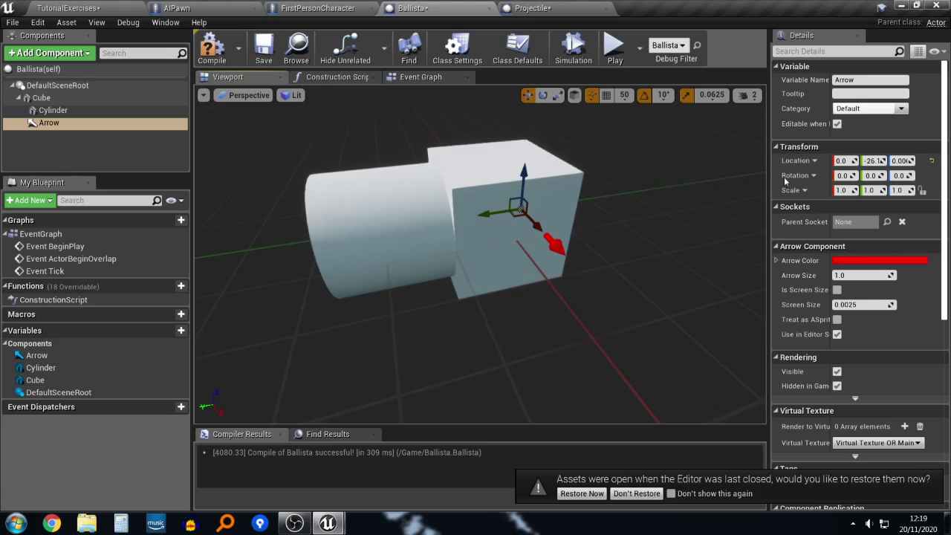
{"action": "left_click", "coordinate": [874, 161]}
{"action": "left_click", "coordinate": [899, 161]}
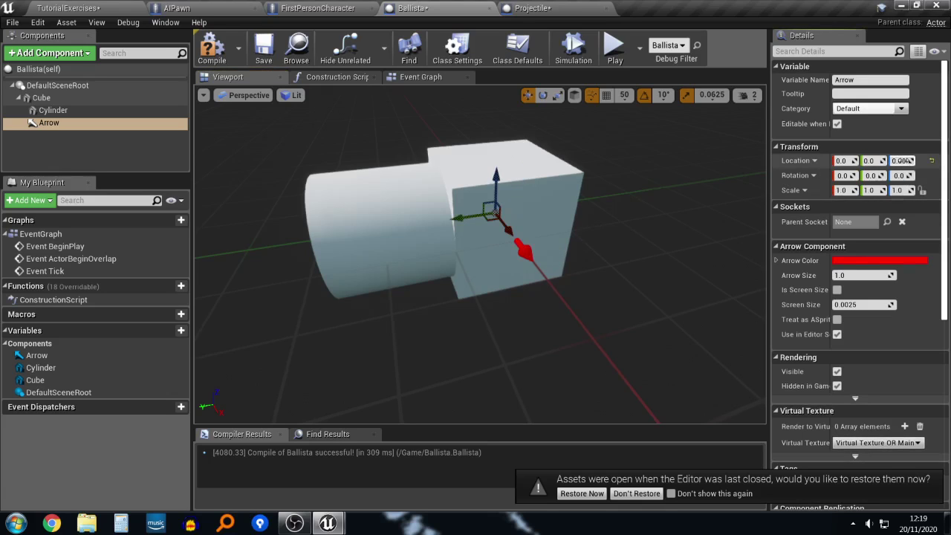
{"action": "type", "text": "0"}
{"action": "key", "text": "Return"}
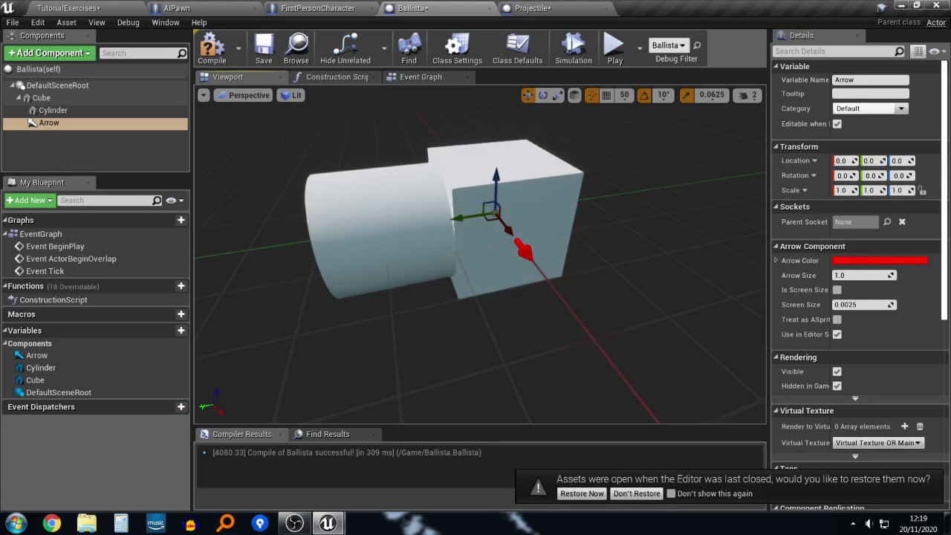
Step: Rotate the Cylinder to -90° about Z and move it out along X so the barrel follows the Arrow's direction
{"action": "left_click", "coordinate": [413, 232]}
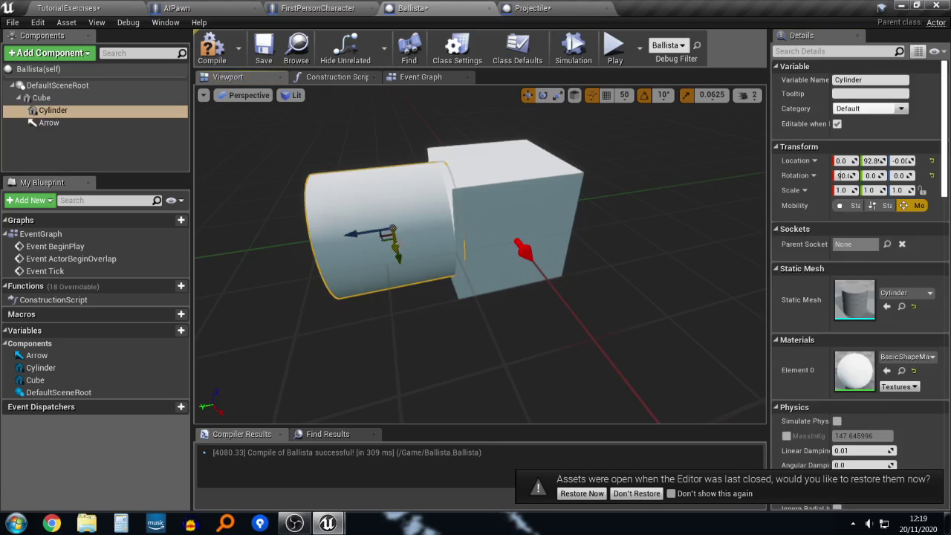
{"action": "key", "text": "e"}
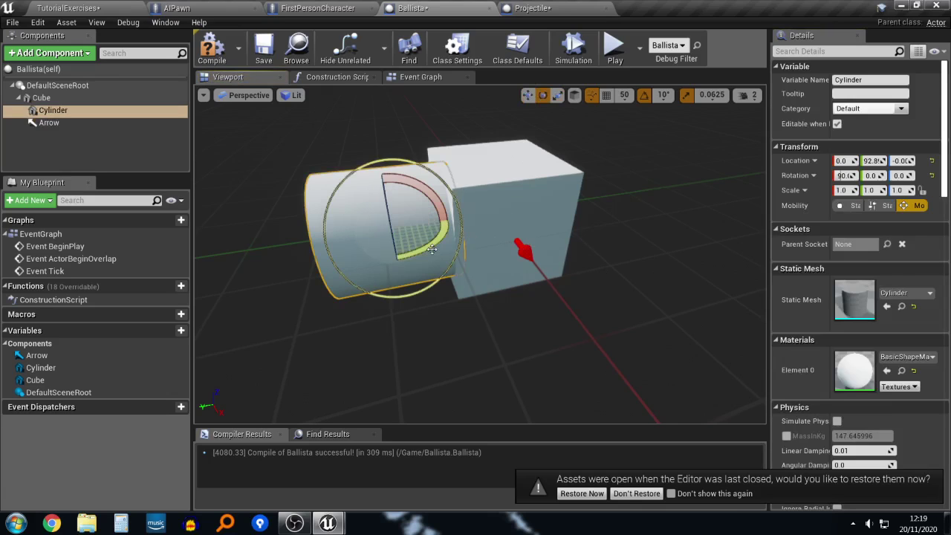
{"action": "left_click_drag", "start_coordinate": [432, 249], "coordinate": [402, 333]}
{"action": "key", "text": "w"}
{"action": "left_click_drag", "start_coordinate": [427, 284], "coordinate": [560, 276]}
{"action": "key", "text": "d"}
{"action": "right_click_drag", "start_coordinate": [560, 277], "coordinate": [272, 281]}
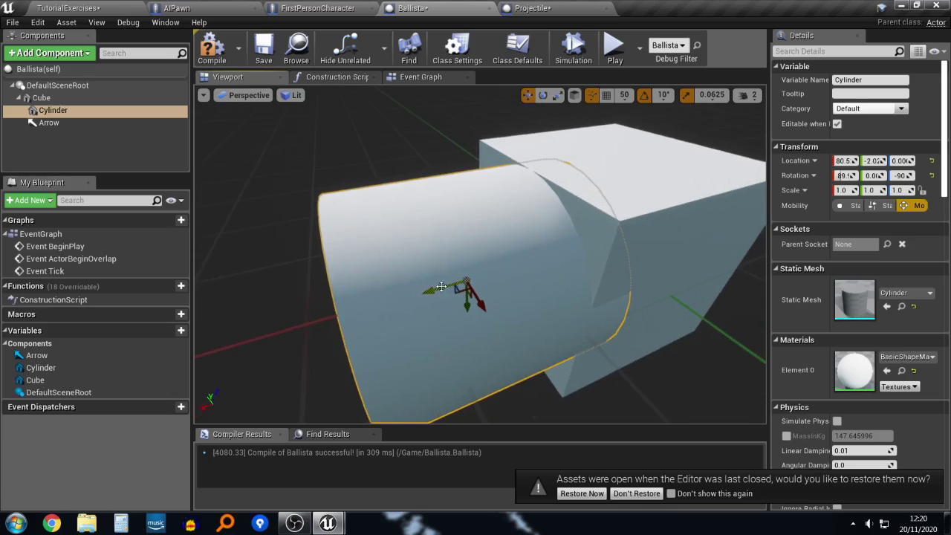
{"action": "left_click_drag", "start_coordinate": [441, 287], "coordinate": [392, 295]}
Step: Set the Cube's Collision Preset to BlockAll
{"action": "left_click", "coordinate": [711, 211]}
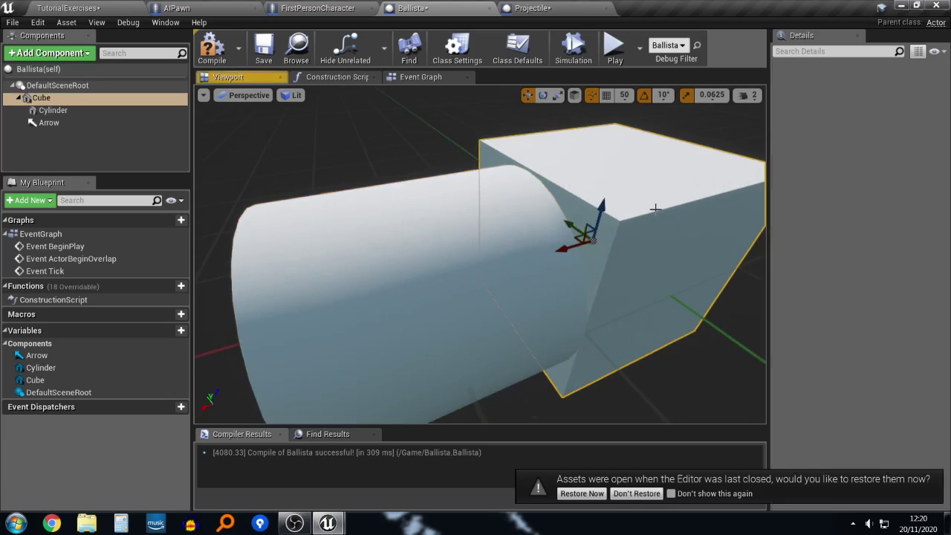
{"action": "scroll", "coordinate": [842, 303], "scroll_direction": "down", "scroll_amount": 8}
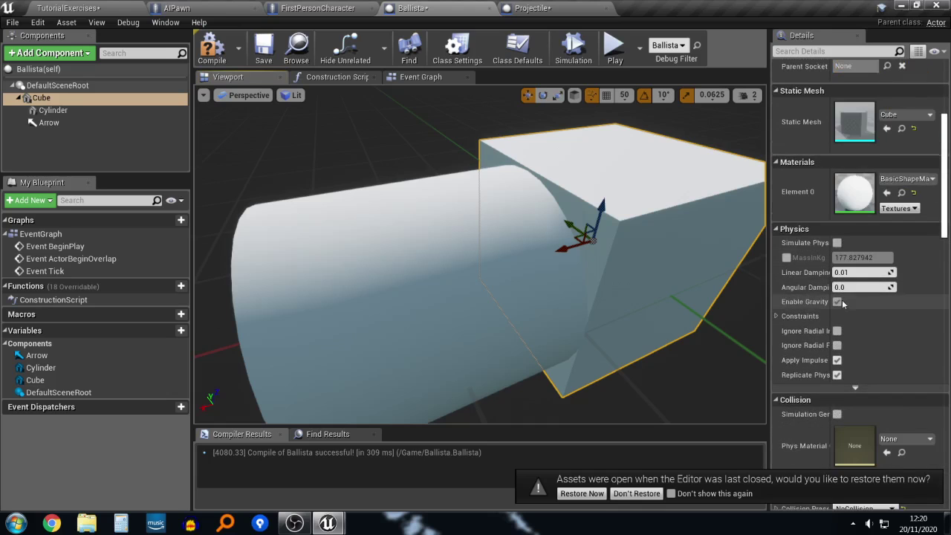
{"action": "scroll", "coordinate": [842, 303], "scroll_direction": "down", "scroll_amount": 6}
{"action": "left_click", "coordinate": [879, 254]}
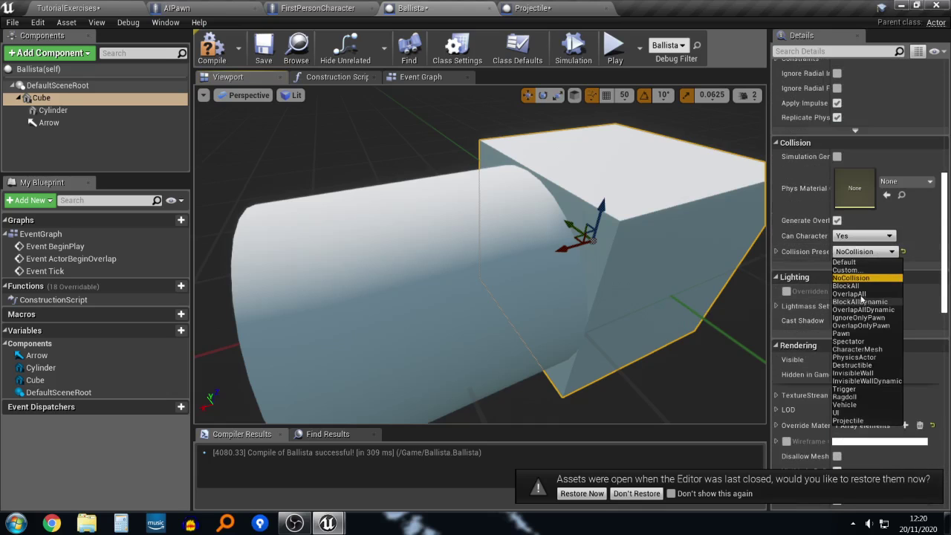
{"action": "left_click", "coordinate": [865, 287]}
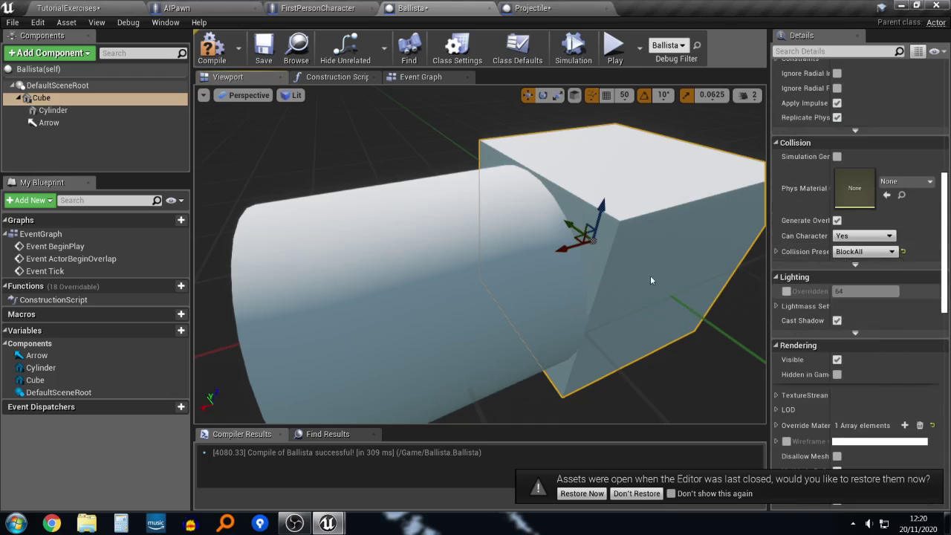
Step: Set the Cylinder's Collision Preset to NoCollision, seat its rear end slightly inside the Cube and recompile the blueprint
{"action": "left_click", "coordinate": [410, 269]}
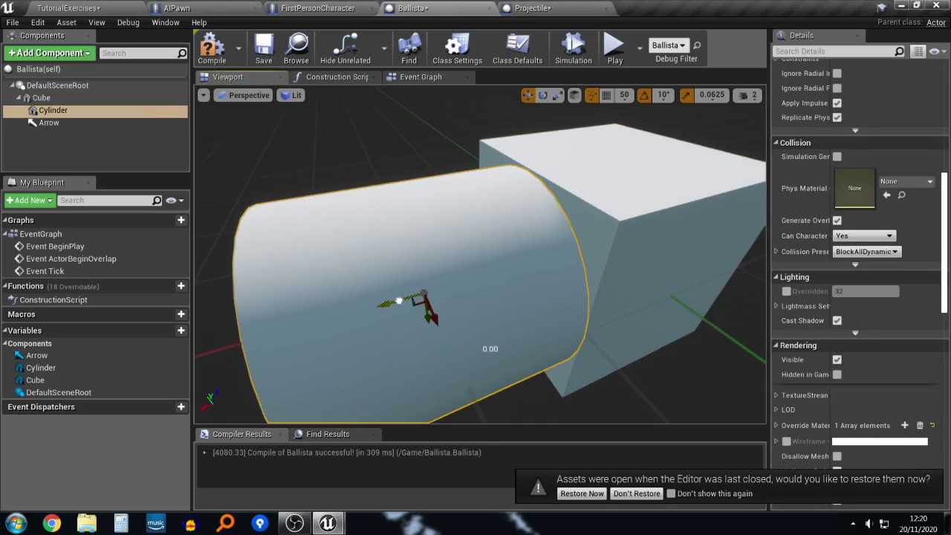
{"action": "left_click_drag", "start_coordinate": [399, 300], "coordinate": [466, 290]}
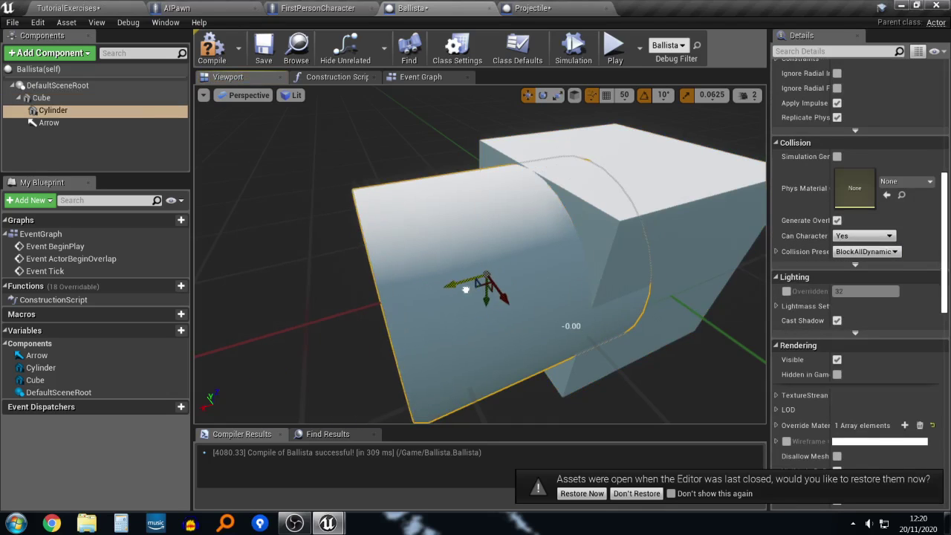
{"action": "left_click", "coordinate": [862, 252]}
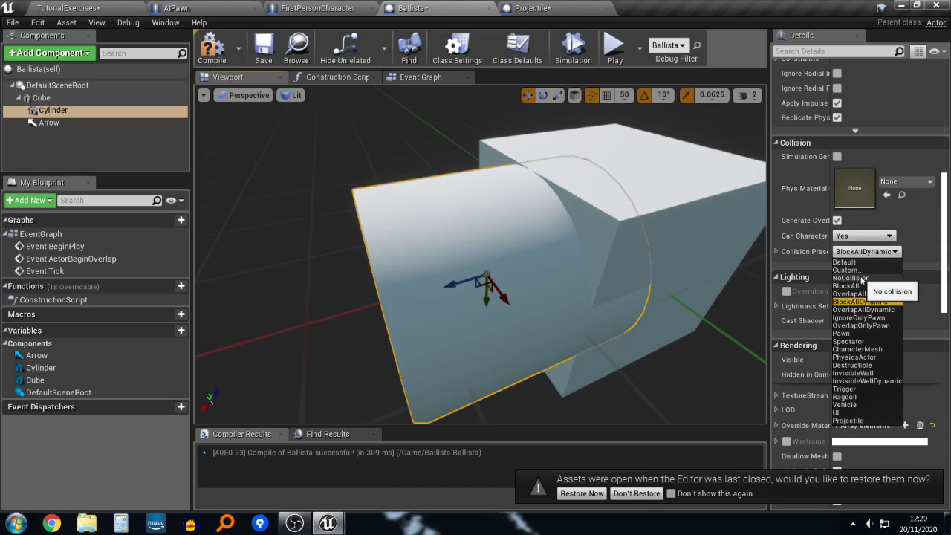
{"action": "left_click", "coordinate": [861, 279]}
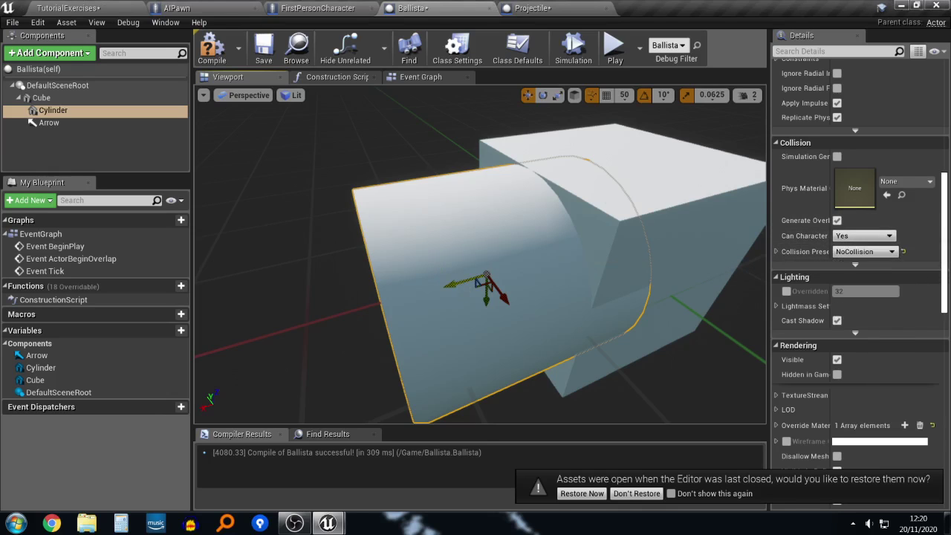
{"action": "left_click_drag", "start_coordinate": [486, 275], "coordinate": [412, 285]}
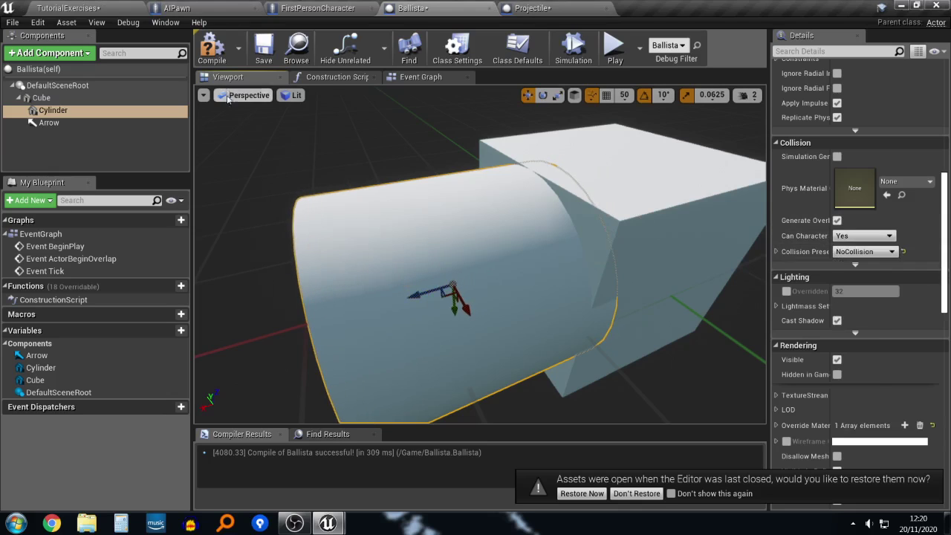
{"action": "left_click", "coordinate": [213, 49]}
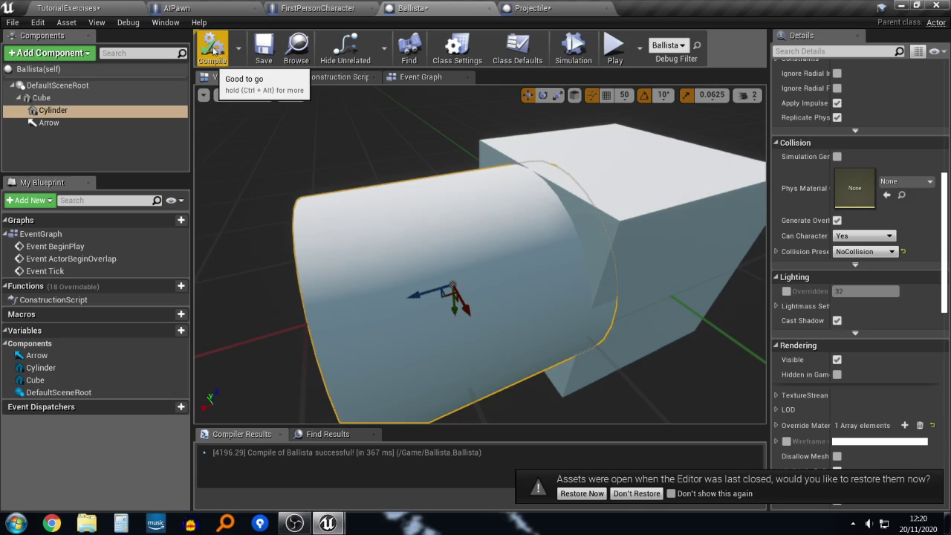
Step: Add a Cylinder reference to the Ballista's Event Graph and delete the Self and GetActorTransform nodes
{"action": "left_click", "coordinate": [404, 79]}
{"action": "scroll", "coordinate": [527, 328], "scroll_direction": "down", "scroll_amount": 1}
{"action": "right_click_drag", "start_coordinate": [584, 354], "coordinate": [593, 333]}
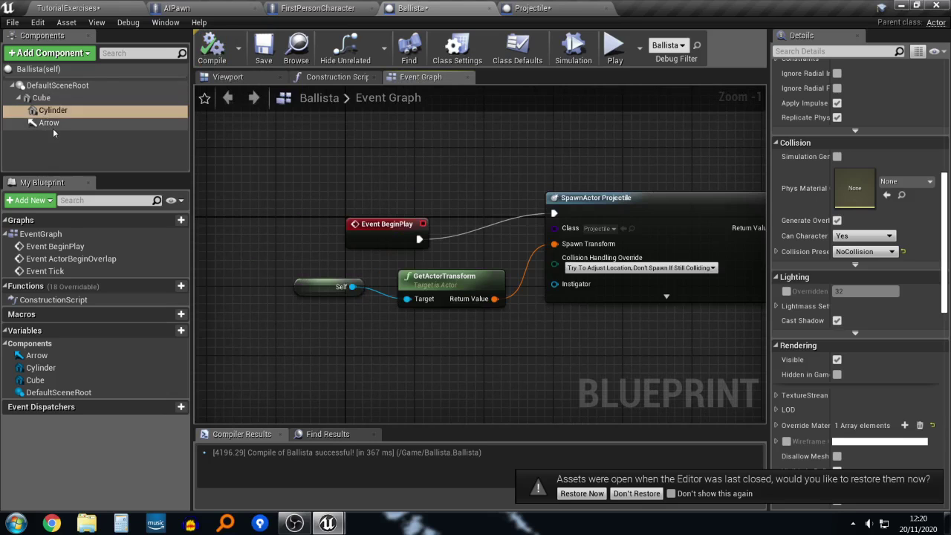
{"action": "left_click_drag", "start_coordinate": [52, 112], "coordinate": [402, 318]}
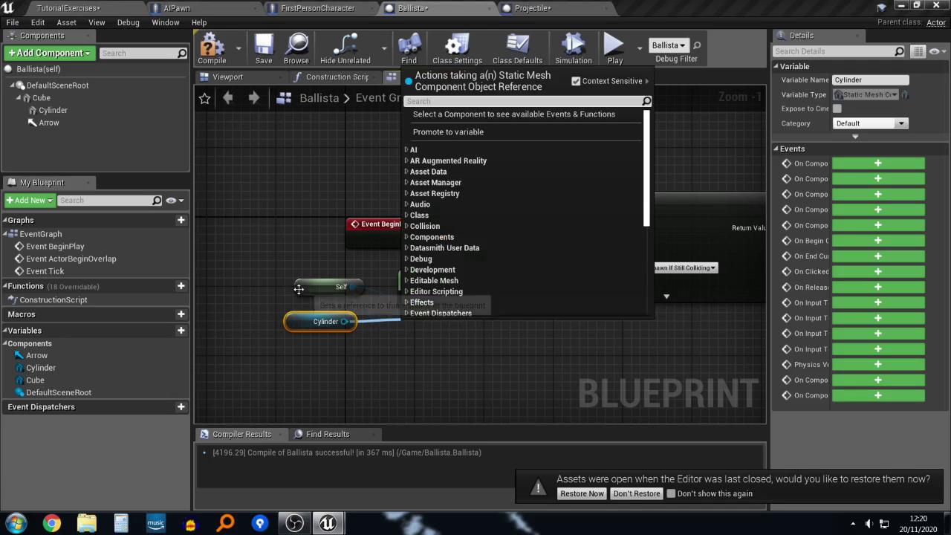
{"action": "left_click", "coordinate": [299, 288]}
{"action": "key", "text": "Delete"}
{"action": "left_click", "coordinate": [450, 278]}
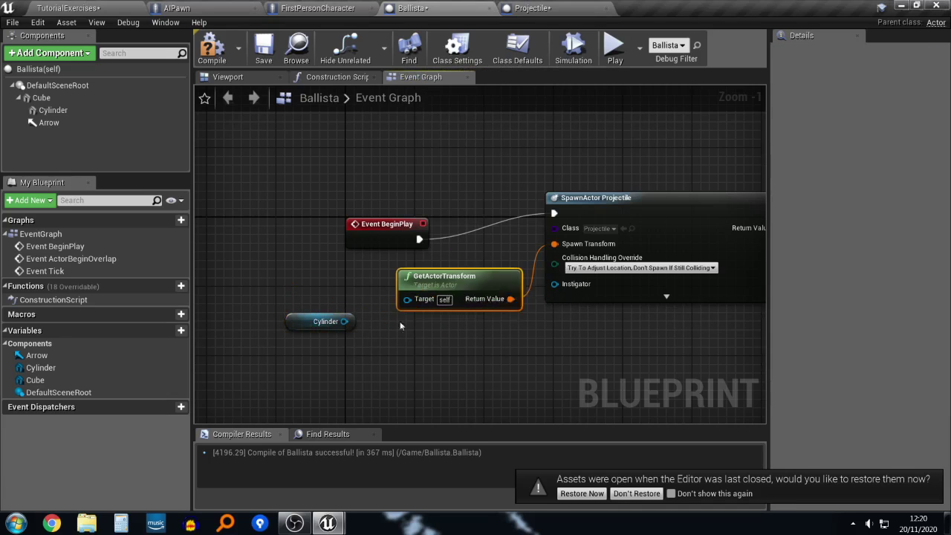
{"action": "key", "text": "Delete"}
Step: Feed the Cylinder's GetWorldTransform into the Spawn Transform of SpawnActor Projectile and compile the blueprint
{"action": "left_click_drag", "start_coordinate": [344, 321], "coordinate": [443, 309]}
{"action": "type", "text": "get transform"}
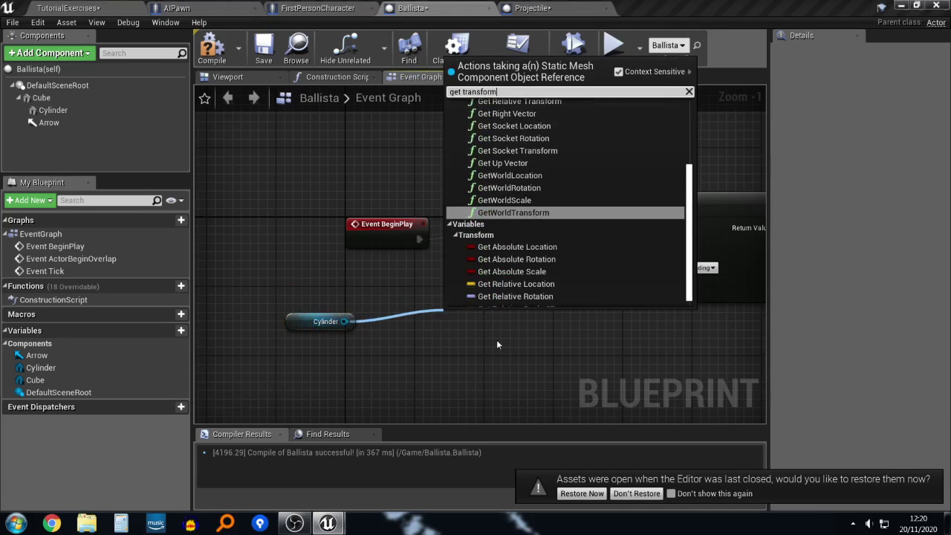
{"action": "scroll", "coordinate": [545, 190], "scroll_direction": "up", "scroll_amount": 5}
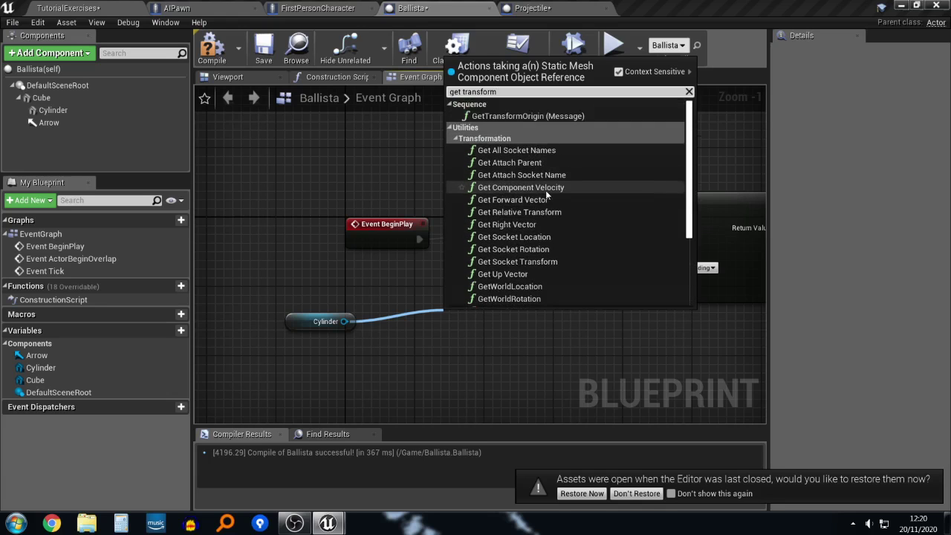
{"action": "scroll", "coordinate": [542, 193], "scroll_direction": "down", "scroll_amount": 3}
{"action": "left_click", "coordinate": [521, 246]}
{"action": "left_click_drag", "start_coordinate": [482, 335], "coordinate": [430, 308]}
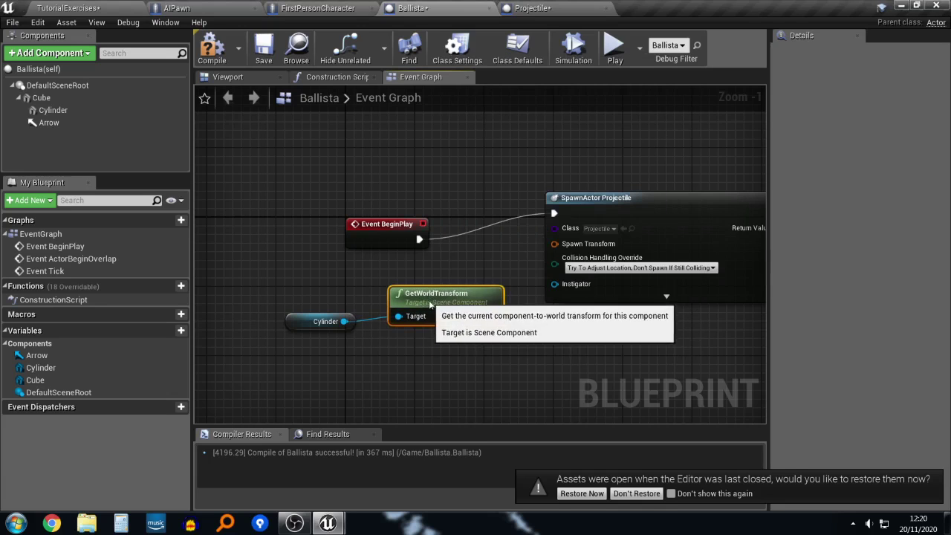
{"action": "left_click_drag", "start_coordinate": [492, 316], "coordinate": [551, 247]}
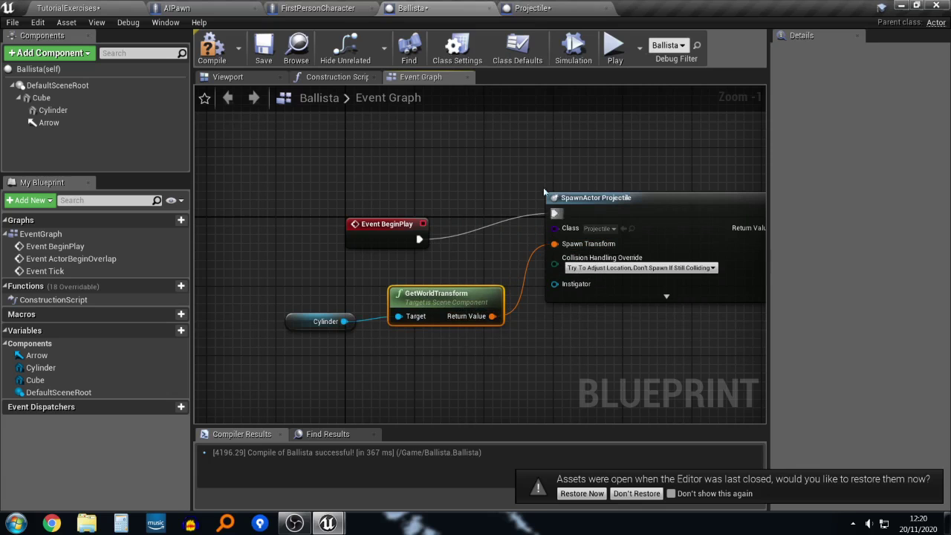
{"action": "left_click", "coordinate": [206, 49]}
Step: Play the TutorialExercises level and check where the projectile spawns and lands relative to the Ballista's barrel
{"action": "left_click", "coordinate": [82, 8]}
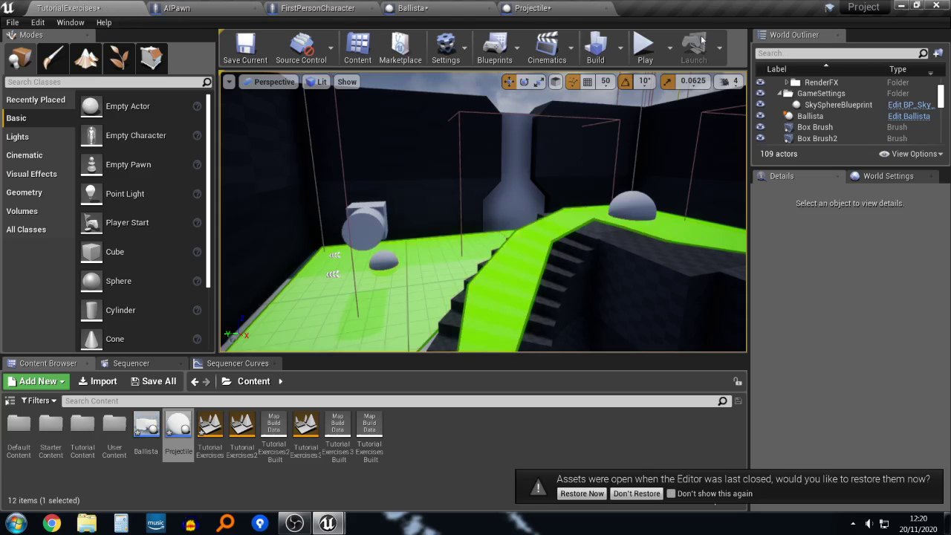
{"action": "left_click", "coordinate": [645, 46]}
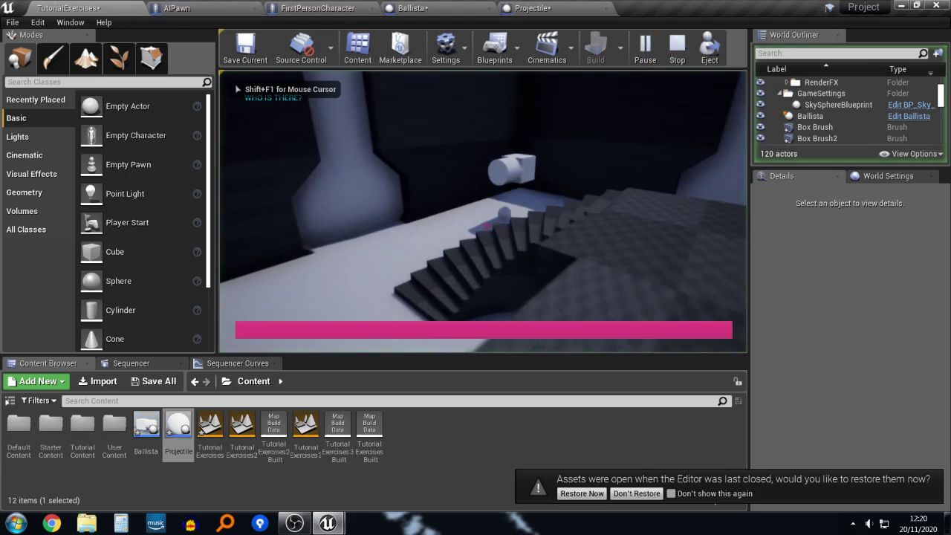
{"action": "key", "text": "w"}
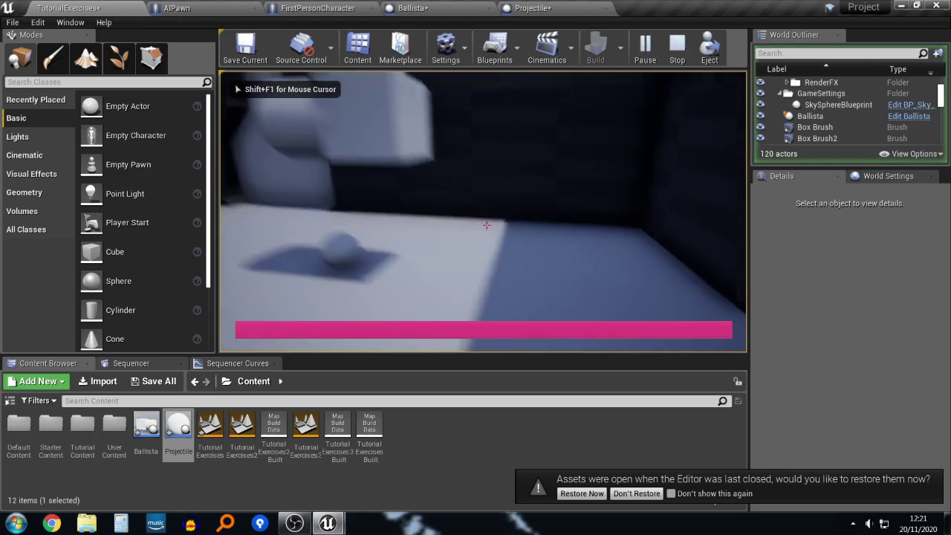
{"action": "key", "text": "w"}
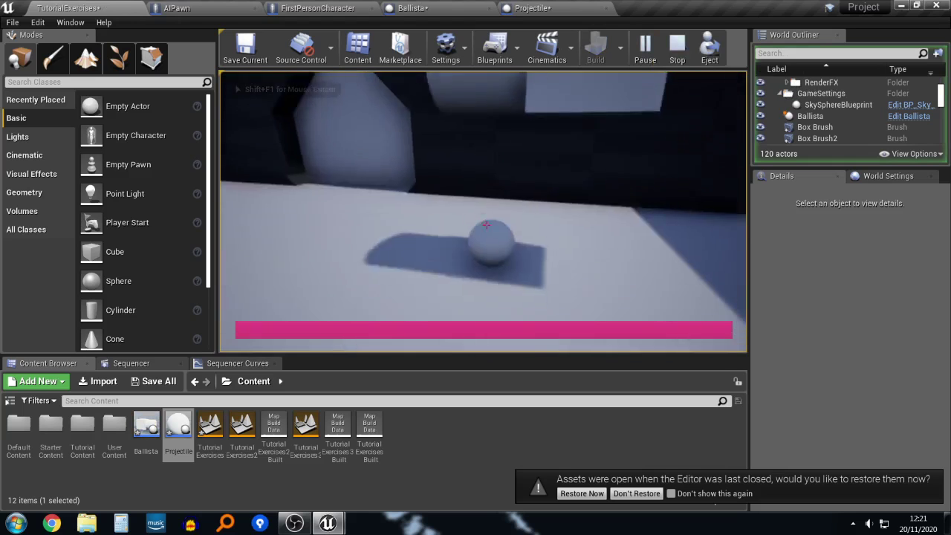
{"action": "key", "text": "Escape"}
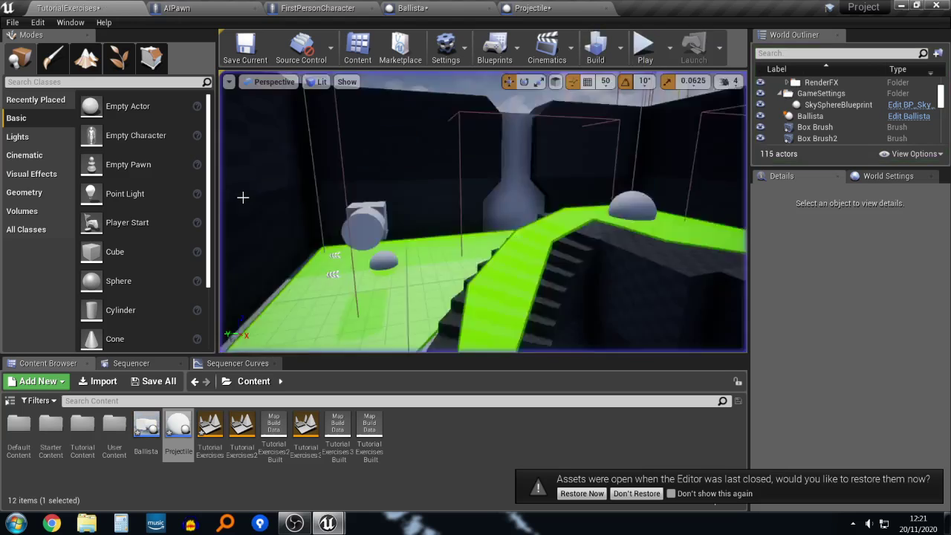
{"action": "key", "text": "s"}
{"action": "right_click_drag", "start_coordinate": [341, 185], "coordinate": [378, 188]}
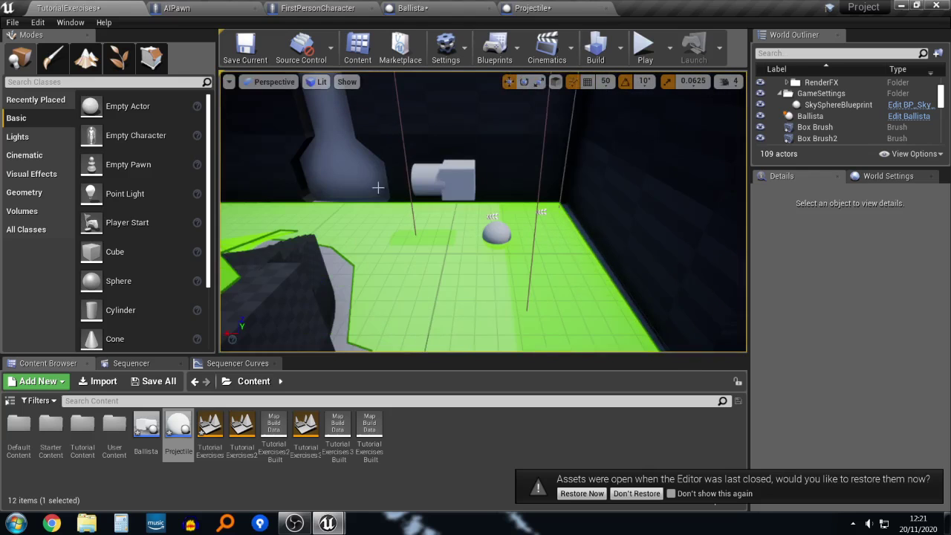
{"action": "left_click", "coordinate": [434, 170]}
Step: Centre the Cylinder on the Cube in the Ballista blueprint by moving it along Y to about -0.1
{"action": "left_click", "coordinate": [557, 8]}
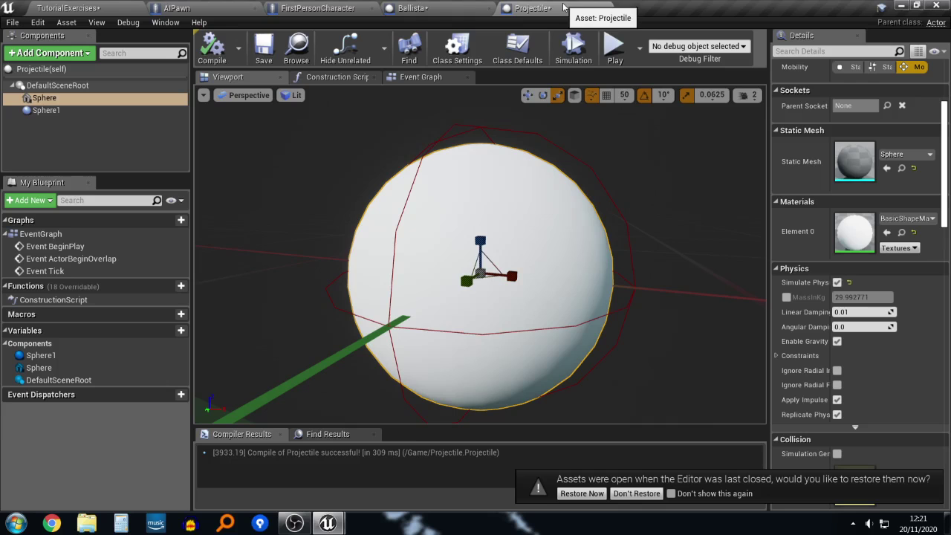
{"action": "left_click", "coordinate": [428, 9]}
{"action": "right_click_drag", "start_coordinate": [474, 216], "coordinate": [467, 202]}
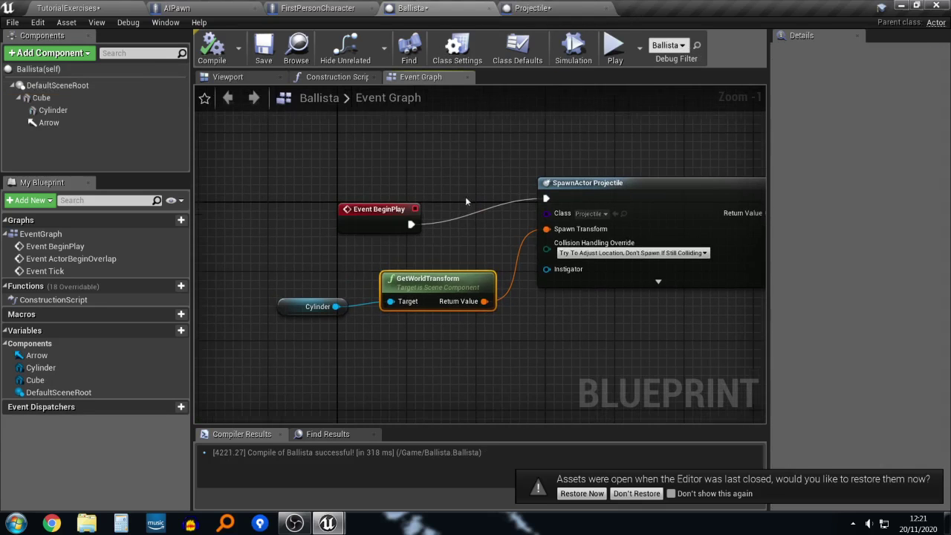
{"action": "left_click", "coordinate": [227, 77]}
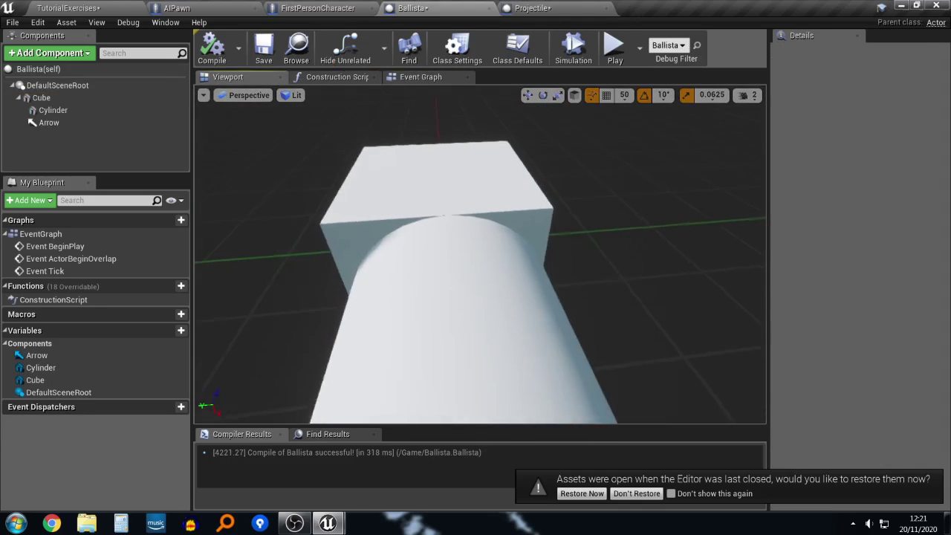
{"action": "mouse_move", "coordinate": [507, 248]}
{"action": "right_mouse_down"}
{"action": "mouse_move", "coordinate": [475, 256]}
{"action": "mouse_move", "coordinate": [507, 248]}
{"action": "right_mouse_up"}
{"action": "left_click", "coordinate": [505, 257]}
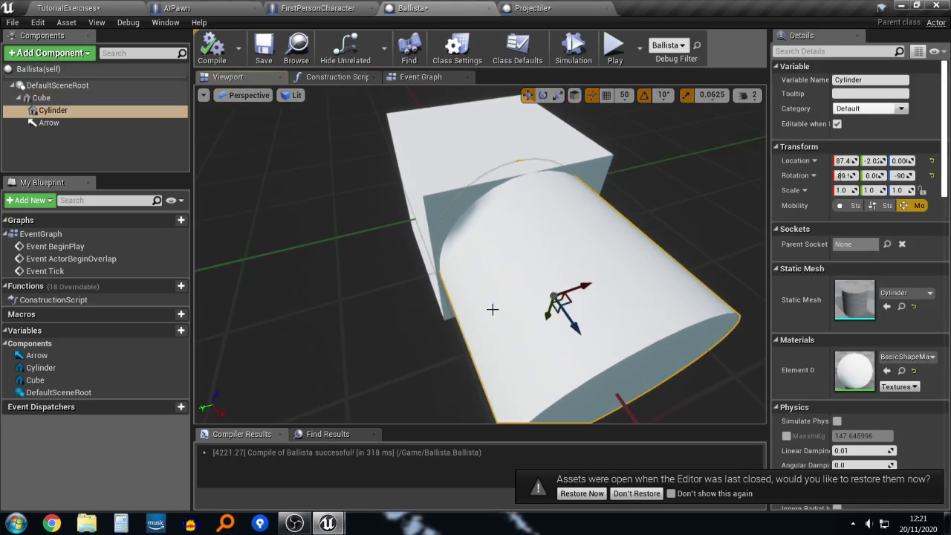
{"action": "left_click_drag", "start_coordinate": [576, 293], "coordinate": [570, 294]}
Step: Scale the Cylinder uniformly down to about 0.93 so it fits within the Cube's face, and recompile
{"action": "right_click_drag", "start_coordinate": [570, 294], "coordinate": [533, 293]}
{"action": "mouse_move", "coordinate": [599, 285]}
{"action": "right_mouse_down"}
{"action": "mouse_move", "coordinate": [587, 286]}
{"action": "mouse_move", "coordinate": [598, 285]}
{"action": "right_mouse_up"}
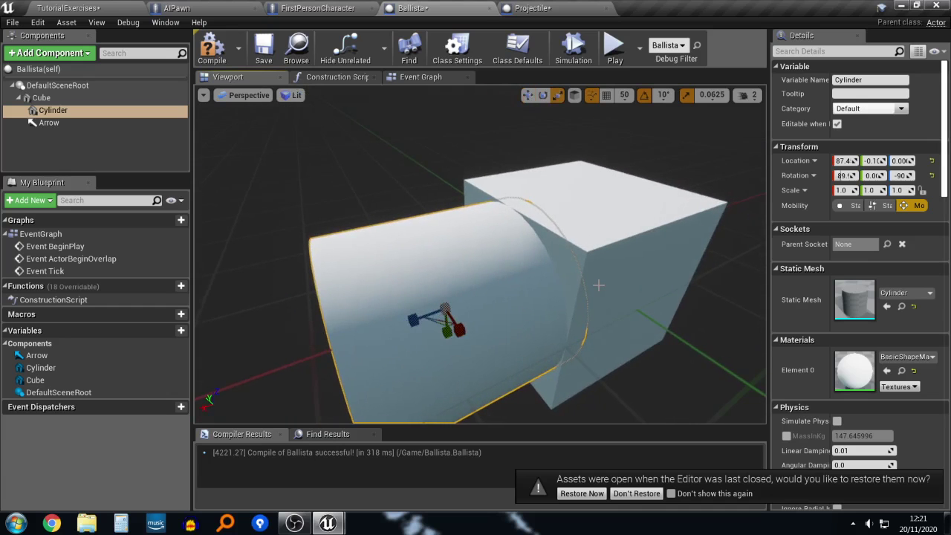
{"action": "mouse_move", "coordinate": [446, 308]}
{"action": "left_mouse_down"}
{"action": "mouse_move", "coordinate": [457, 303]}
{"action": "mouse_move", "coordinate": [439, 310]}
{"action": "left_mouse_up"}
{"action": "right_click_drag", "start_coordinate": [439, 310], "coordinate": [524, 302]}
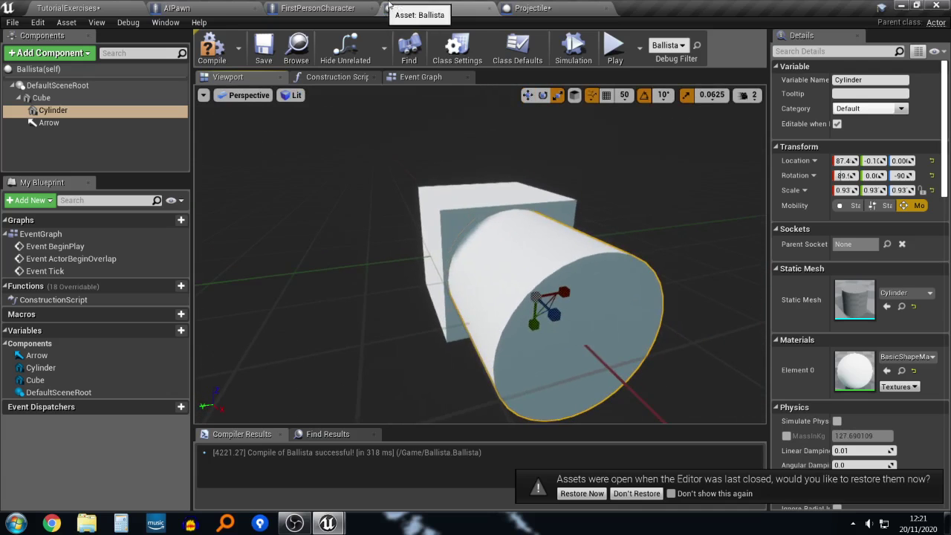
{"action": "right_click_drag", "start_coordinate": [438, 299], "coordinate": [607, 255]}
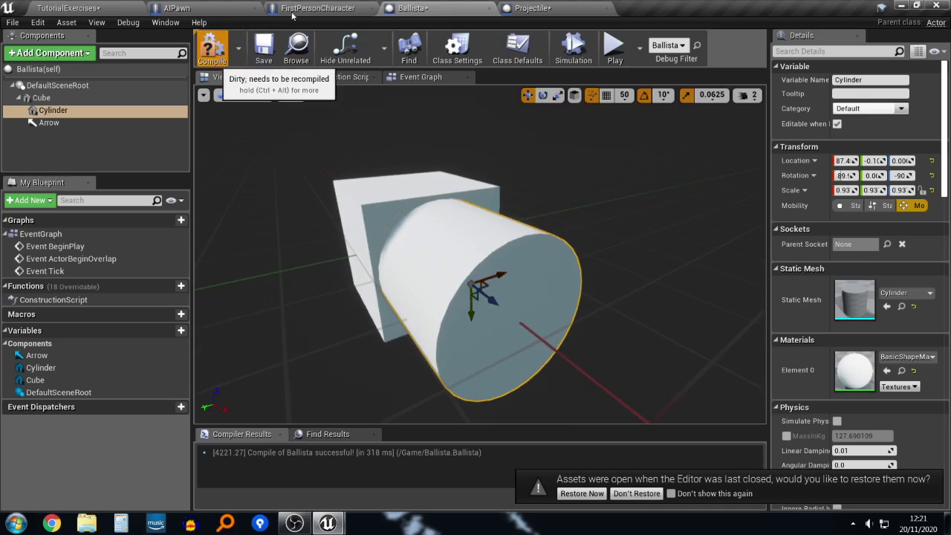
{"action": "left_click", "coordinate": [223, 54]}
Step: Try rotating the Cube together with its attached barrel, and undo the rotation
{"action": "left_click", "coordinate": [41, 97]}
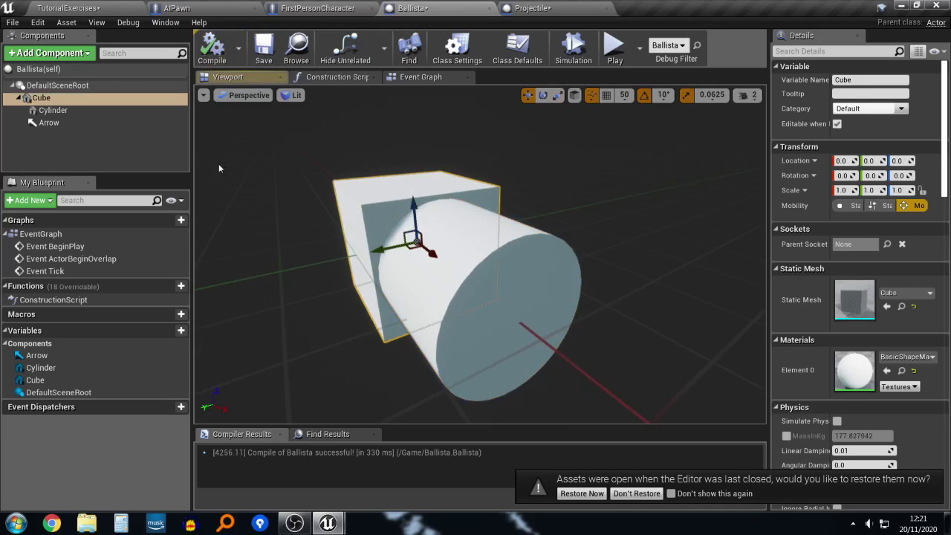
{"action": "key", "text": "e"}
{"action": "mouse_move", "coordinate": [407, 265]}
{"action": "left_mouse_down"}
{"action": "mouse_move", "coordinate": [431, 266]}
{"action": "mouse_move", "coordinate": [408, 266]}
{"action": "mouse_move", "coordinate": [462, 234]}
{"action": "mouse_move", "coordinate": [472, 242]}
{"action": "mouse_move", "coordinate": [388, 264]}
{"action": "left_mouse_up"}
{"action": "key", "text": "ctrl+z"}
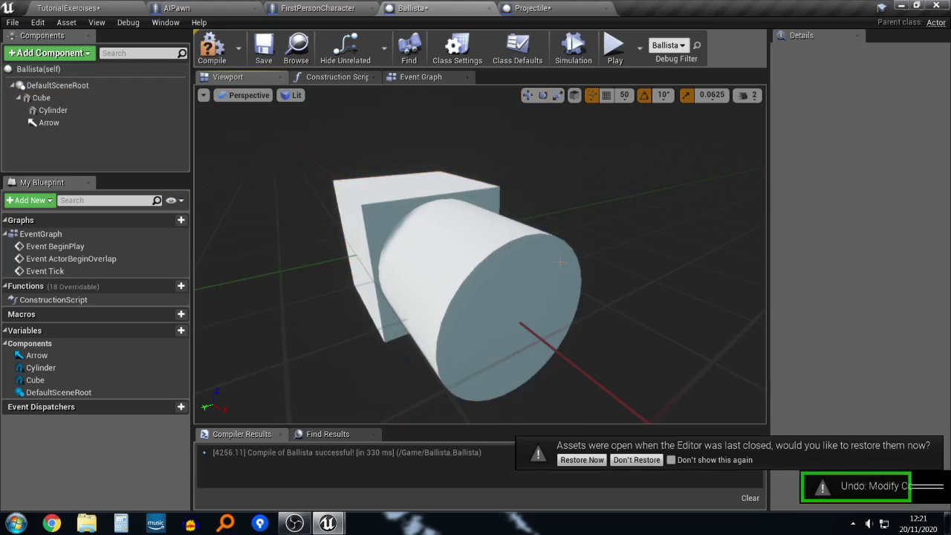
Step: Move the Arrow forward along X to about 118 so it points out of the barrel's mouth, and recompile
{"action": "left_click", "coordinate": [123, 126]}
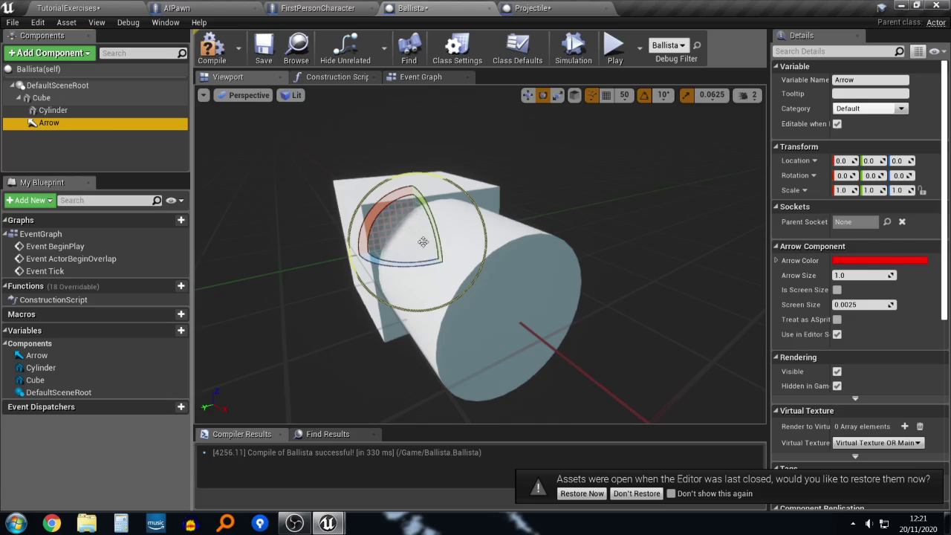
{"action": "left_click", "coordinate": [82, 111]}
{"action": "left_click", "coordinate": [61, 124]}
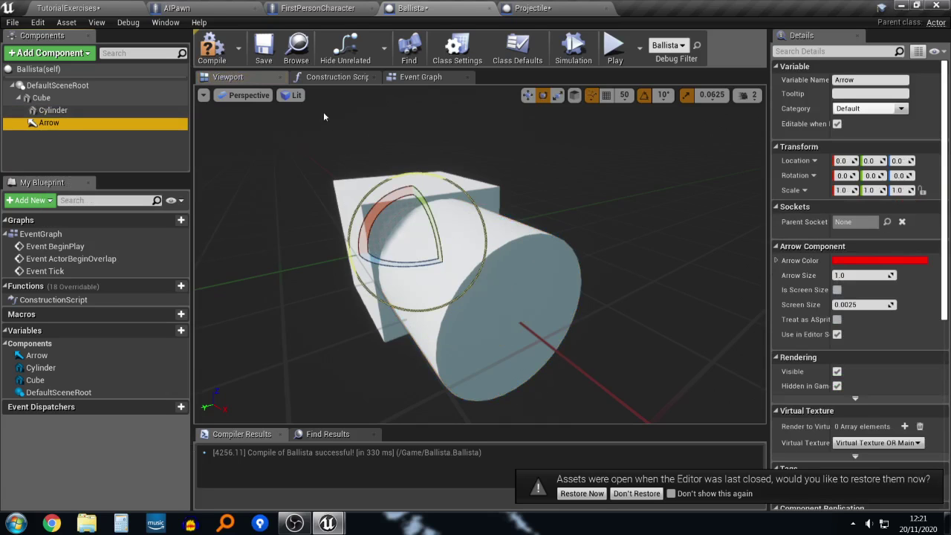
{"action": "left_click", "coordinate": [525, 97]}
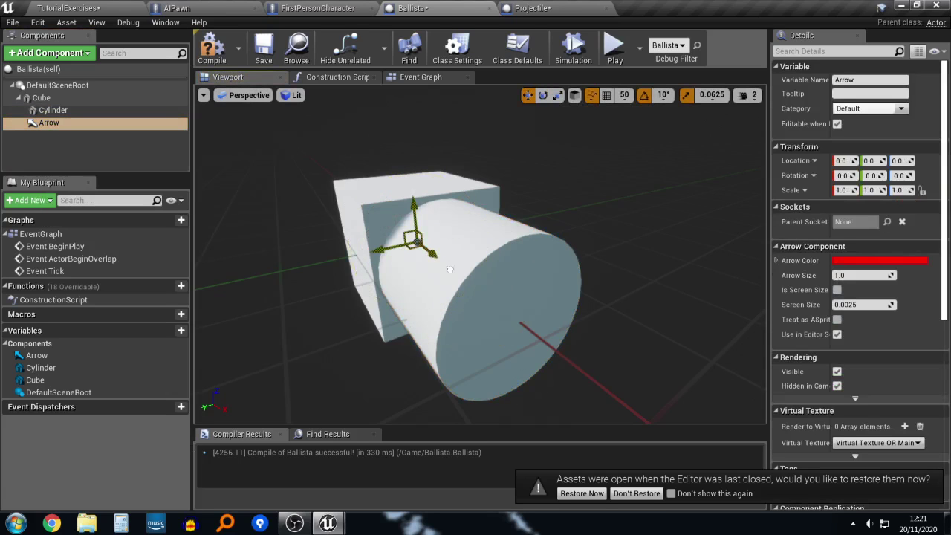
{"action": "right_click_drag", "start_coordinate": [597, 338], "coordinate": [509, 333]}
{"action": "left_click_drag", "start_coordinate": [369, 268], "coordinate": [547, 318]}
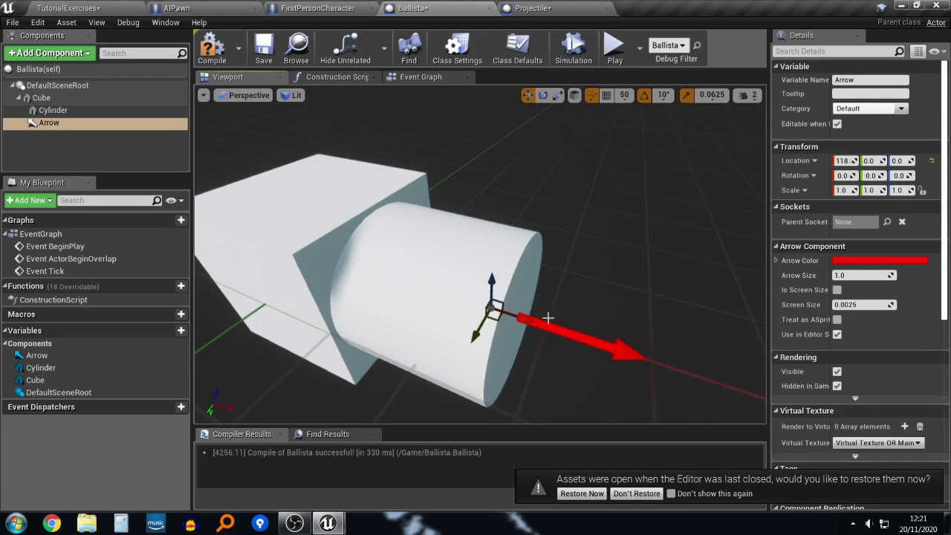
{"action": "left_click", "coordinate": [212, 48]}
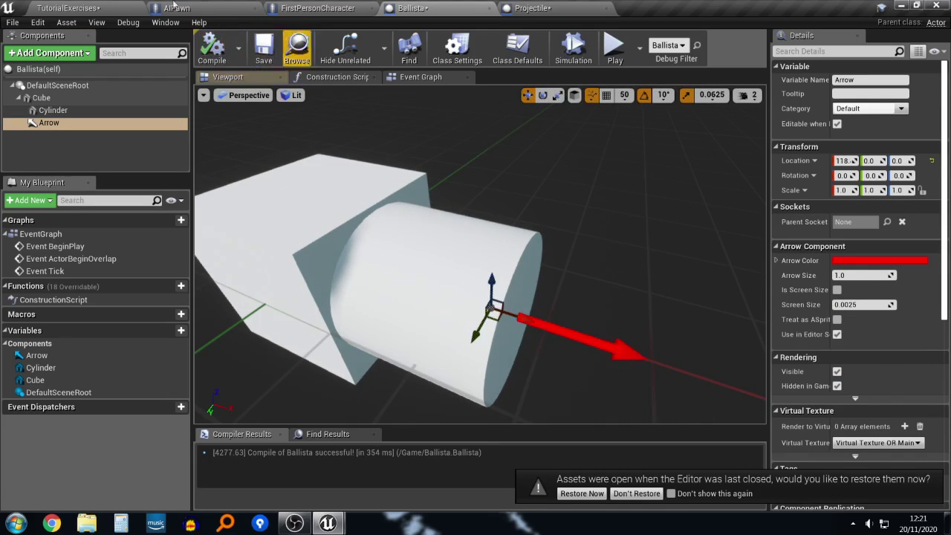
Step: Return to the TutorialExercises level and save the level together with the Ballista and Projectile blueprints
{"action": "left_click", "coordinate": [104, 6]}
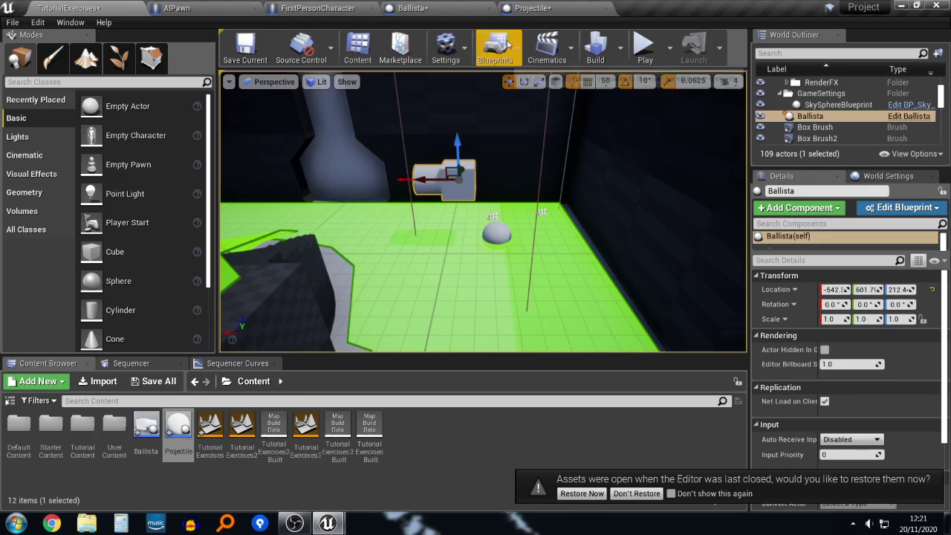
{"action": "key", "text": "ctrl+s"}
{"action": "right_click_drag", "start_coordinate": [518, 148], "coordinate": [498, 171]}
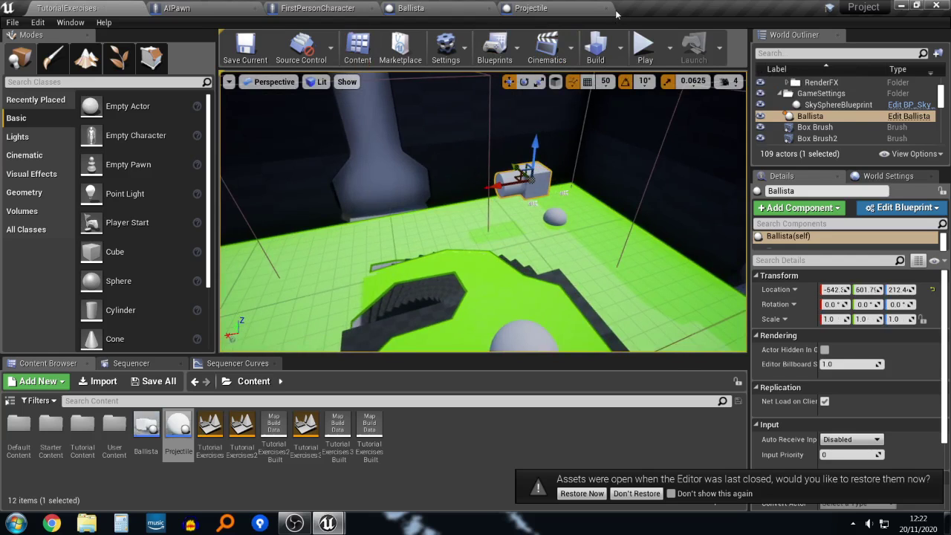
Step: Tidy the Cylinder and GetWorldTransform nodes in the Ballista's Event Graph by moving them closer to Event BeginPlay
{"action": "left_click", "coordinate": [416, 7]}
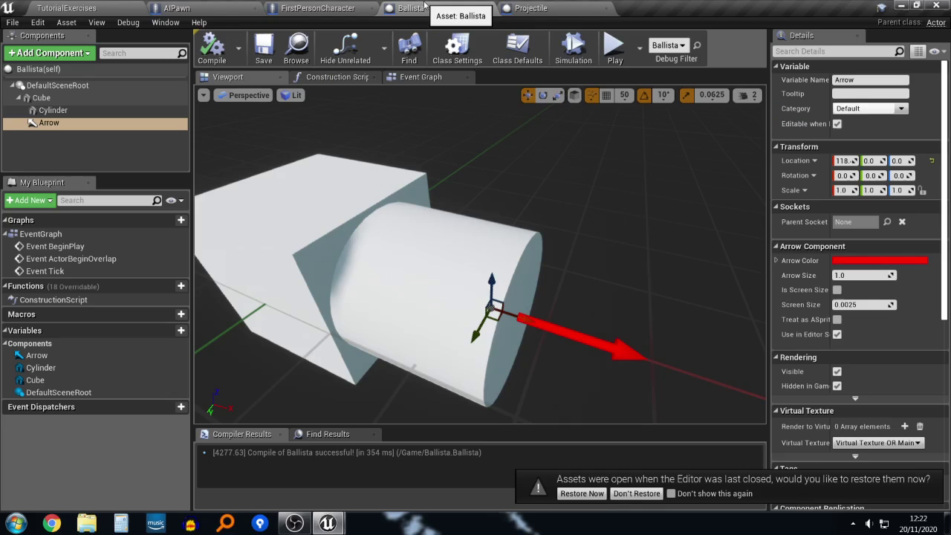
{"action": "left_click", "coordinate": [421, 77]}
{"action": "right_click_drag", "start_coordinate": [575, 194], "coordinate": [587, 284]}
{"action": "scroll", "coordinate": [516, 250], "scroll_direction": "down", "scroll_amount": 2}
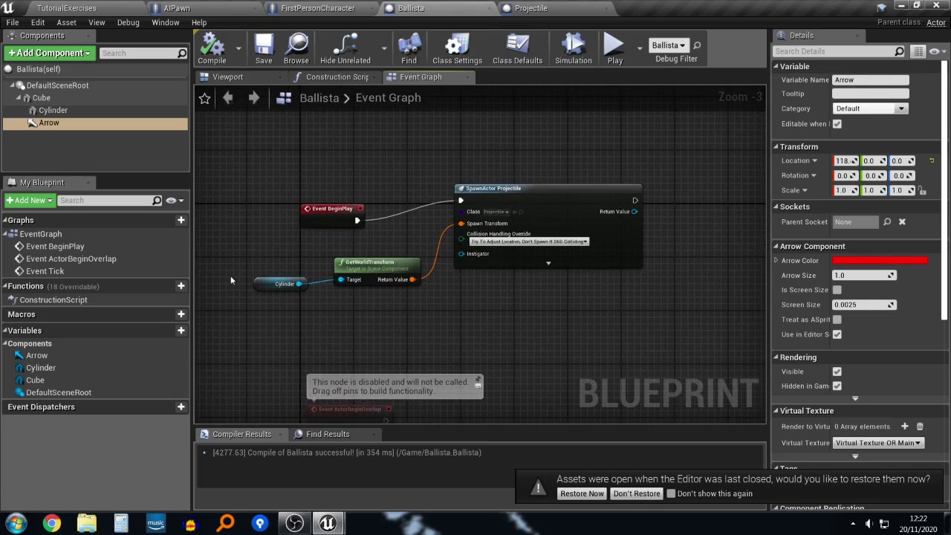
{"action": "left_click", "coordinate": [270, 273]}
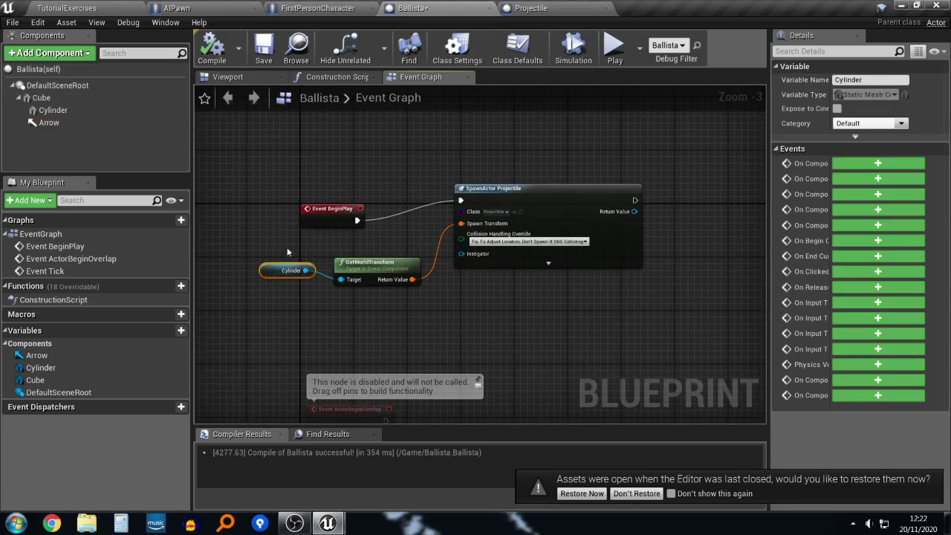
{"action": "left_click_drag", "start_coordinate": [400, 309], "coordinate": [398, 297]}
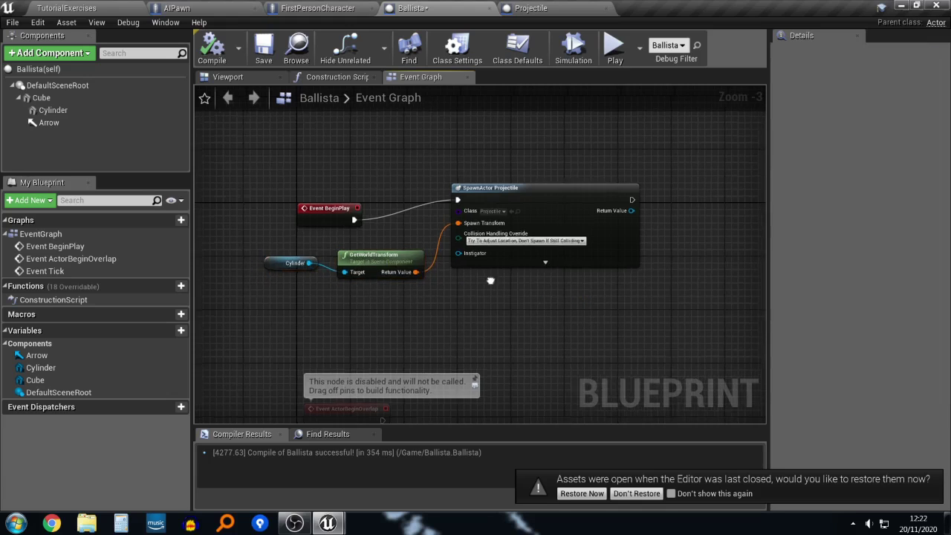
{"action": "right_click_drag", "start_coordinate": [541, 253], "coordinate": [439, 261]}
{"action": "left_click_drag", "start_coordinate": [533, 209], "coordinate": [561, 218]}
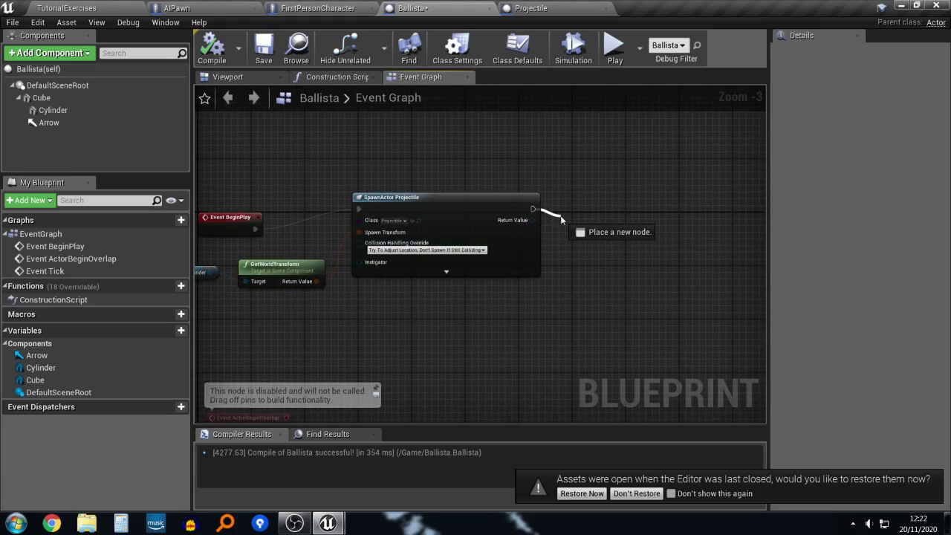
{"action": "right_click", "coordinate": [559, 181]}
{"action": "left_click", "coordinate": [540, 206]}
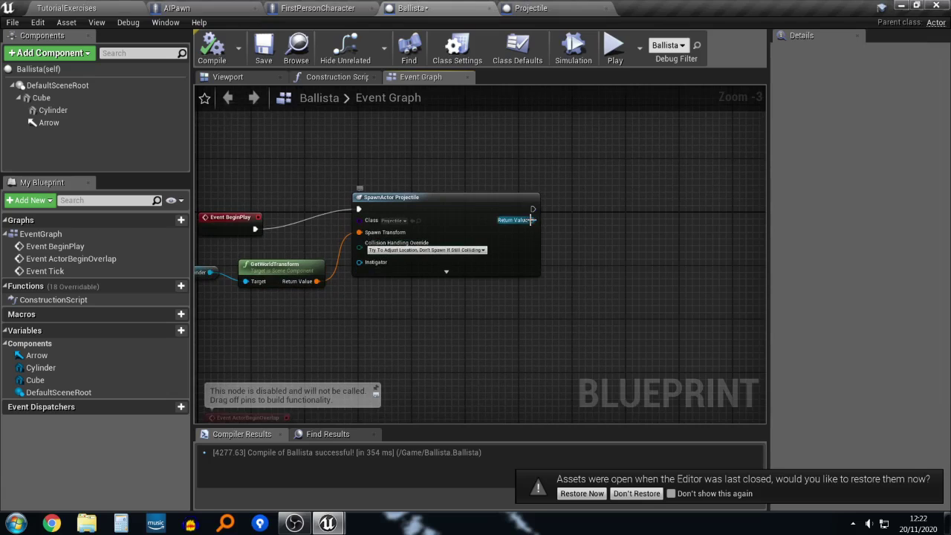
Step: Add an Add Impulse (Sphere) node from the return value of SpawnActor Projectile
{"action": "left_click_drag", "start_coordinate": [534, 220], "coordinate": [557, 229]}
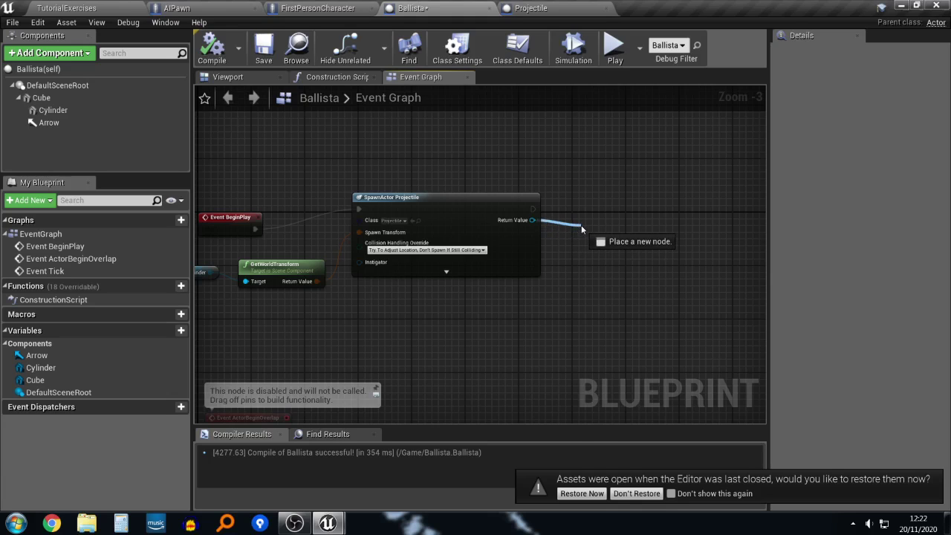
{"action": "left_click_drag", "start_coordinate": [581, 225], "coordinate": [581, 226]}
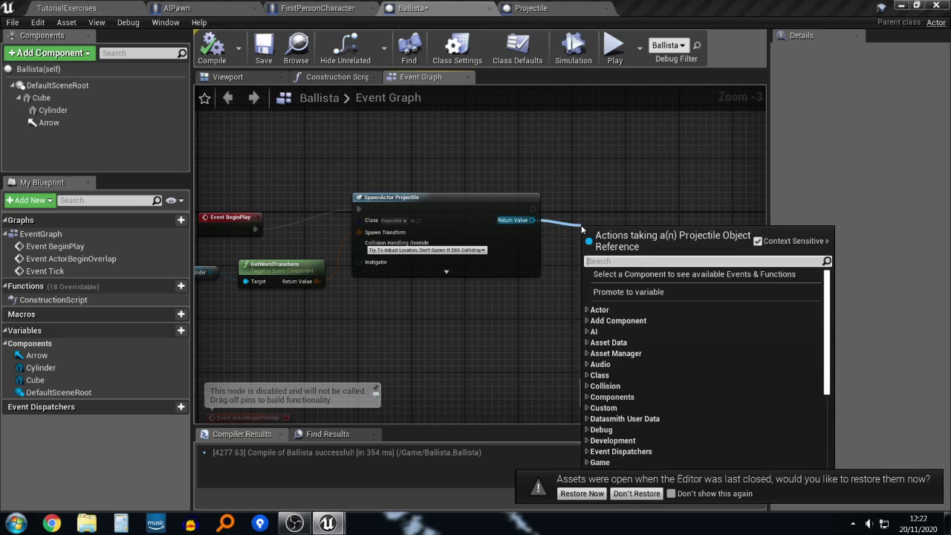
{"action": "type", "text": "in"}
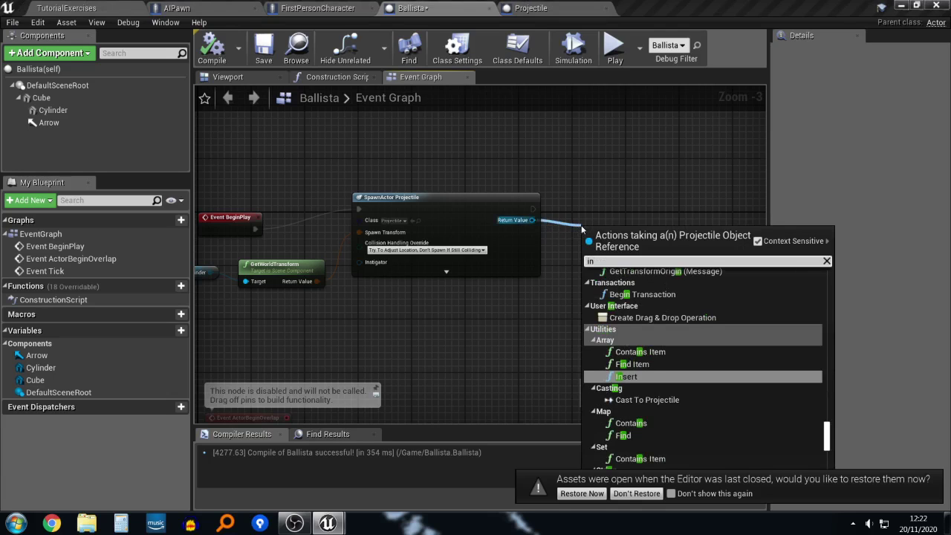
{"action": "key", "text": "BackSpace"}
{"action": "type", "text": "mpul"}
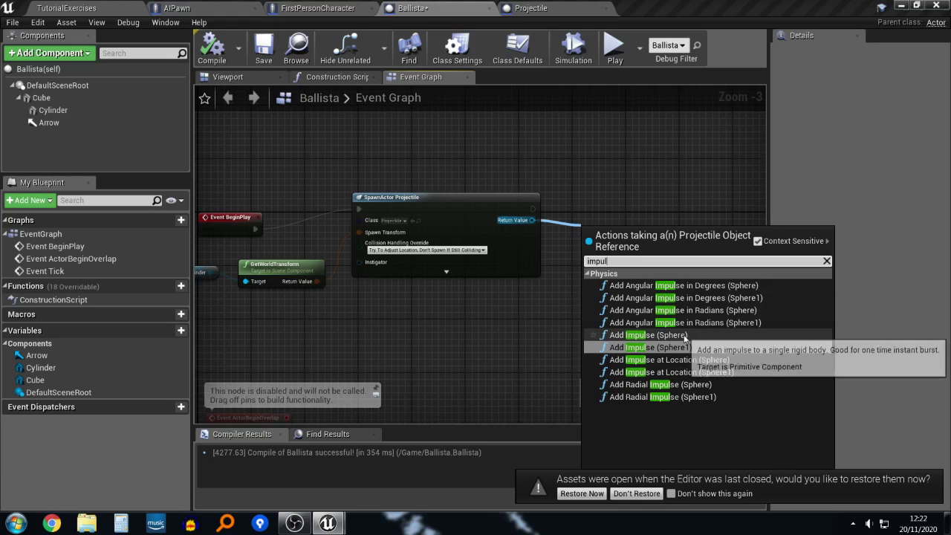
{"action": "left_click", "coordinate": [685, 338]}
Step: Rename the sphere collision component Sphere1 to SphereCollision in the Projectile blueprint
{"action": "left_click", "coordinate": [531, 8]}
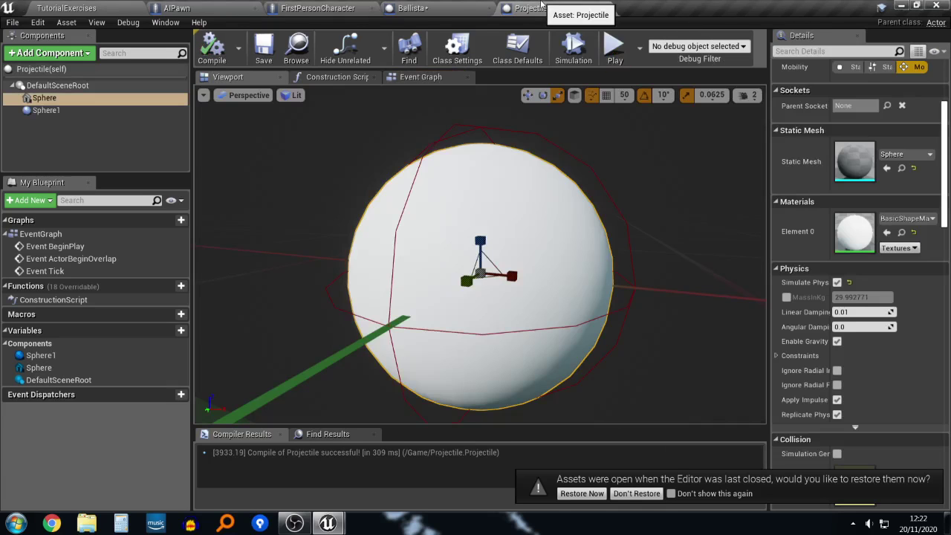
{"action": "left_click", "coordinate": [59, 98]}
{"action": "left_click", "coordinate": [53, 110]}
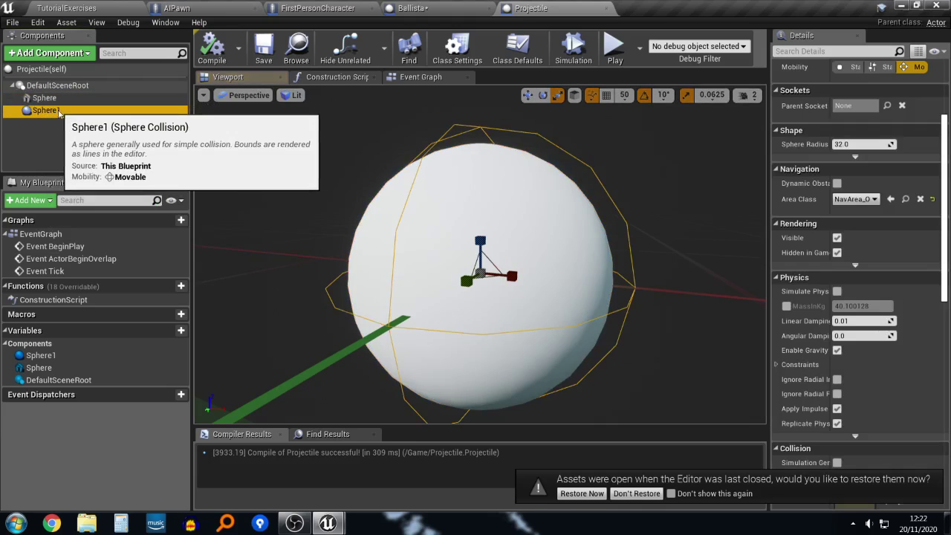
{"action": "left_click", "coordinate": [46, 99]}
{"action": "left_click", "coordinate": [59, 111]}
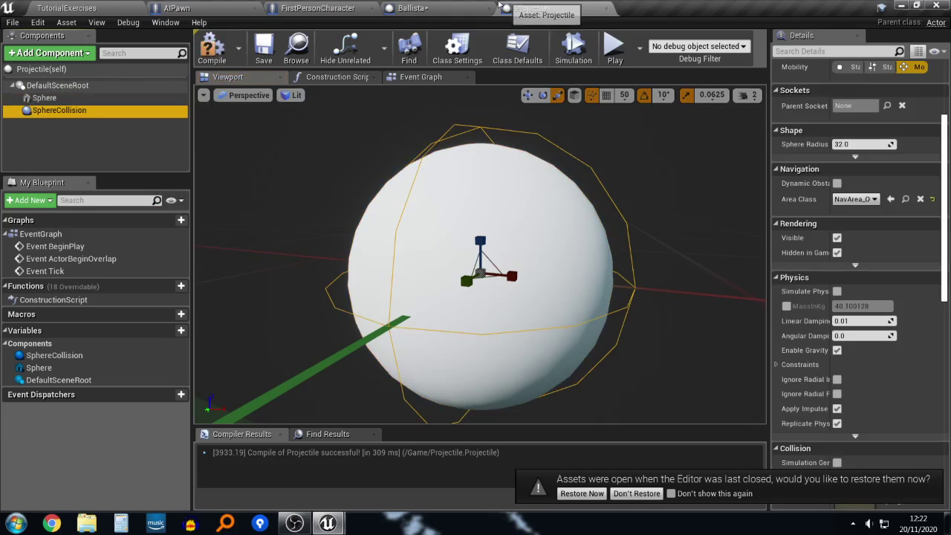
Step: In the Ballista's Event Graph, spread out the Sphere and Add Impulse nodes and connect SpawnActor Projectile's execution output to Add Impulse
{"action": "left_click", "coordinate": [442, 8]}
{"action": "left_click", "coordinate": [618, 195]}
{"action": "right_click_drag", "start_coordinate": [594, 204], "coordinate": [478, 217]}
{"action": "left_click_drag", "start_coordinate": [492, 246], "coordinate": [604, 240]}
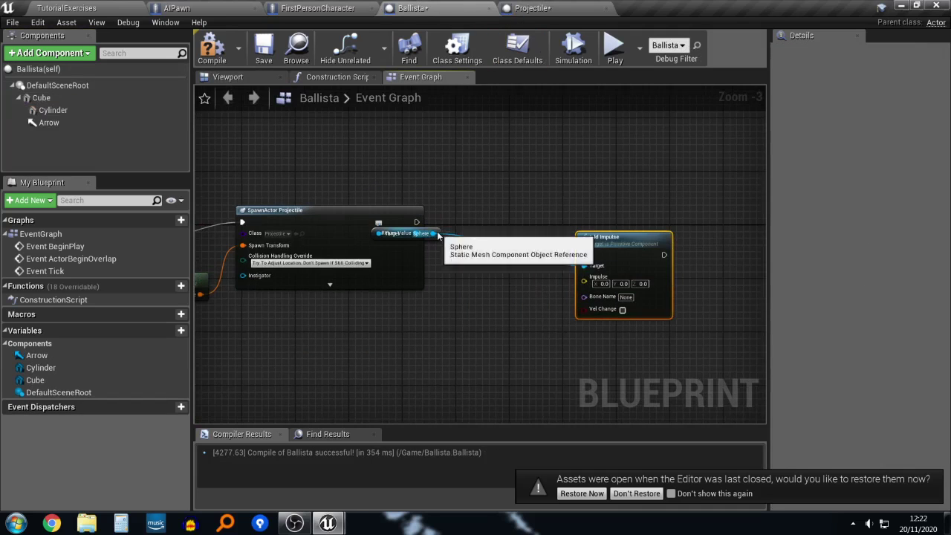
{"action": "left_click_drag", "start_coordinate": [442, 234], "coordinate": [545, 238]}
{"action": "left_click", "coordinate": [578, 201]}
{"action": "right_click_drag", "start_coordinate": [606, 207], "coordinate": [524, 179]}
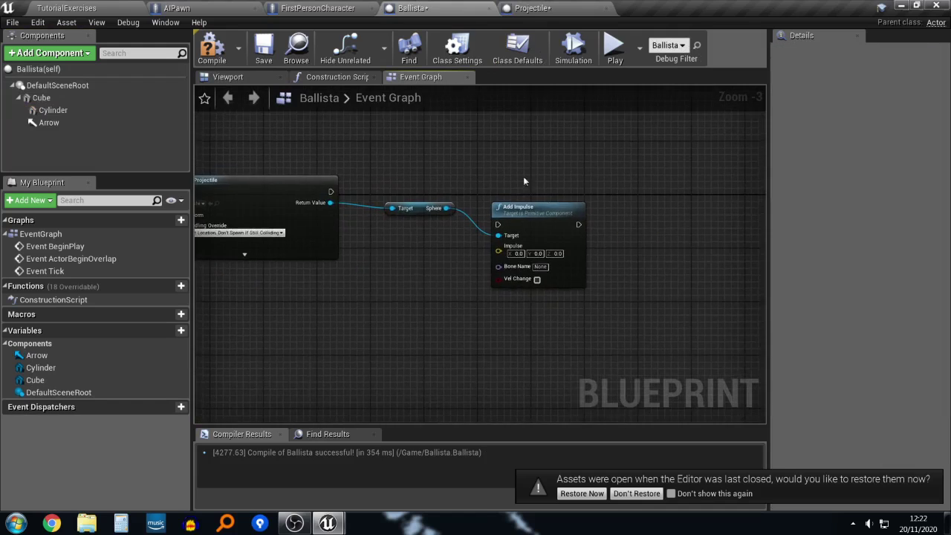
{"action": "scroll", "coordinate": [539, 189], "scroll_direction": "up", "scroll_amount": 2}
{"action": "left_click_drag", "start_coordinate": [545, 223], "coordinate": [526, 159]}
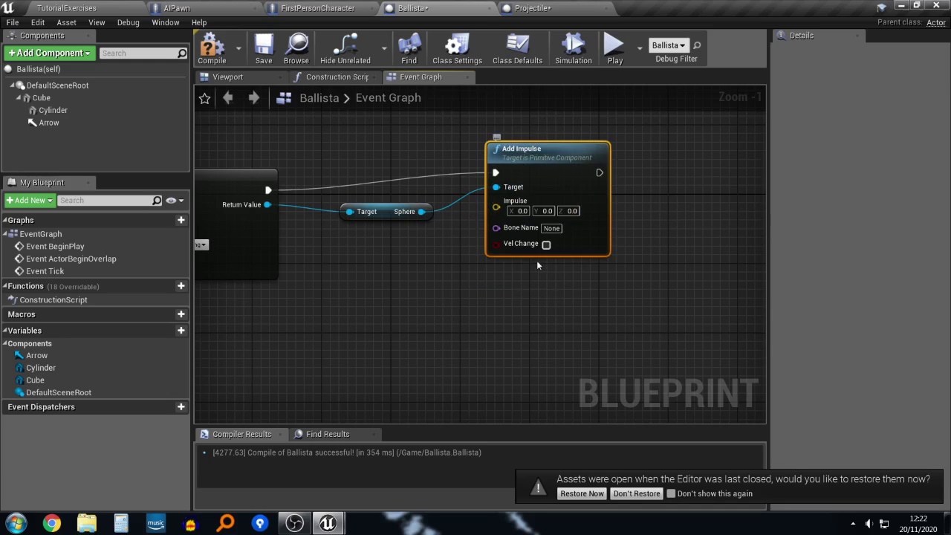
Step: Enable Vel Change on Add Impulse, set its X impulse to 10000, and compile the Ballista
{"action": "left_click", "coordinate": [546, 246]}
{"action": "left_click", "coordinate": [522, 211]}
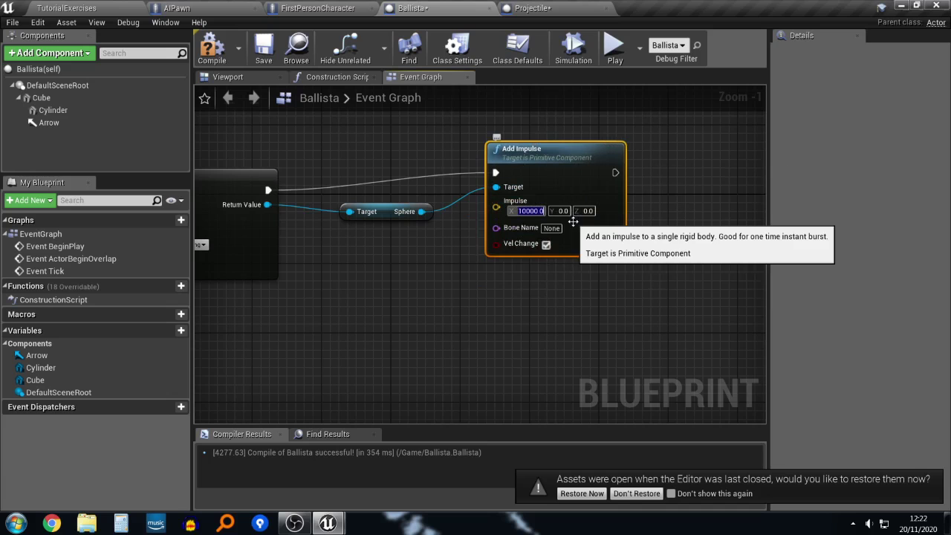
{"action": "left_click", "coordinate": [212, 59]}
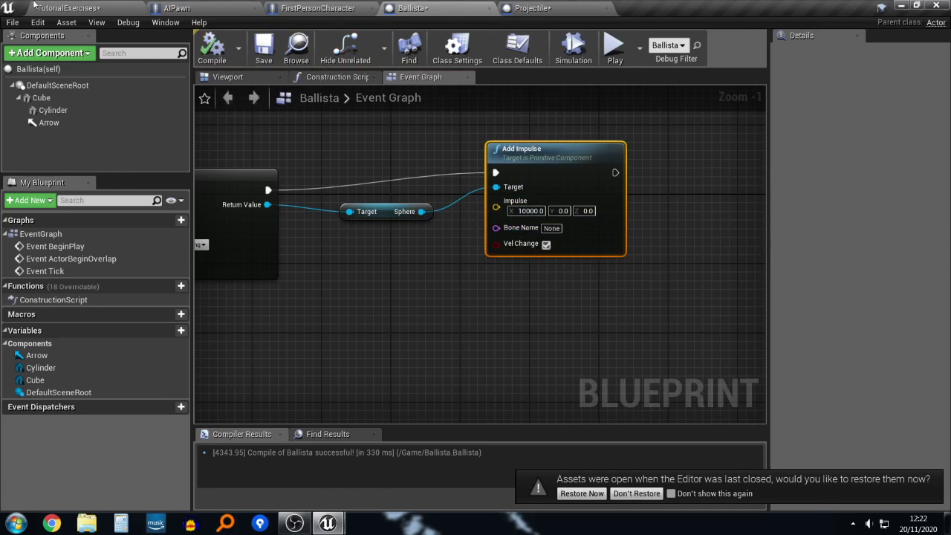
Step: Play-test the TutorialExercises level to check how the Ballista launches its projectile, and stop the session
{"action": "left_click", "coordinate": [67, 8]}
{"action": "left_click", "coordinate": [644, 59]}
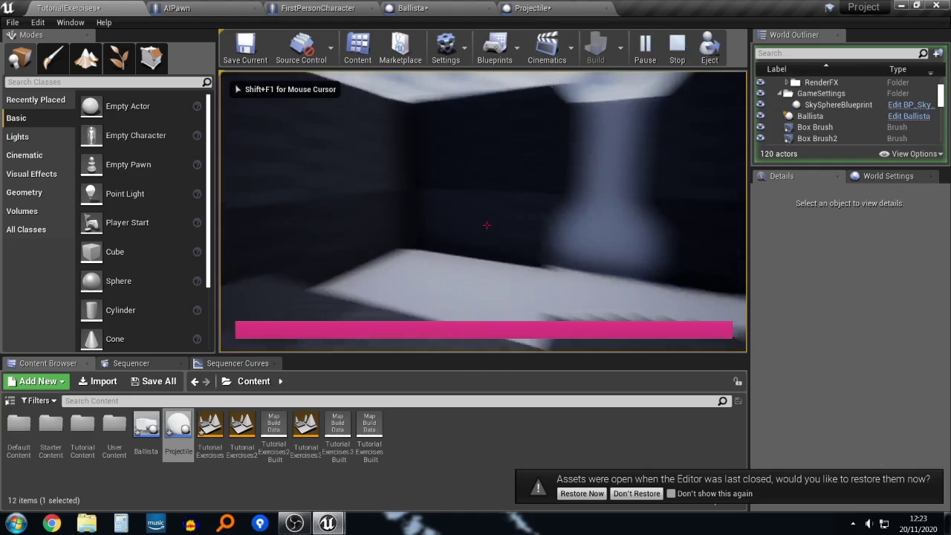
{"action": "key", "text": "Escape"}
Step: Set Add Impulse's X value to 100 in the Ballista and play-test TutorialExercises, walking up to the Ballista
{"action": "left_click", "coordinate": [563, 6]}
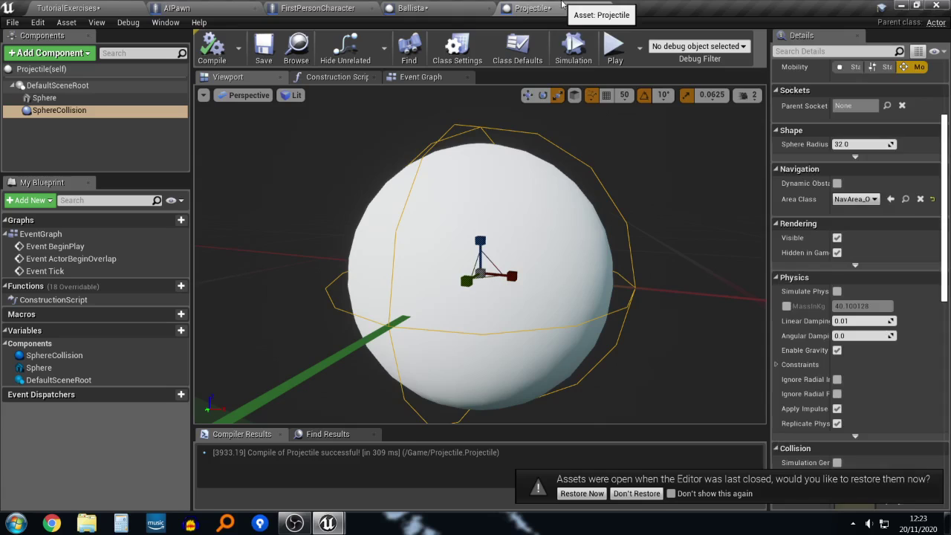
{"action": "left_click", "coordinate": [401, 7]}
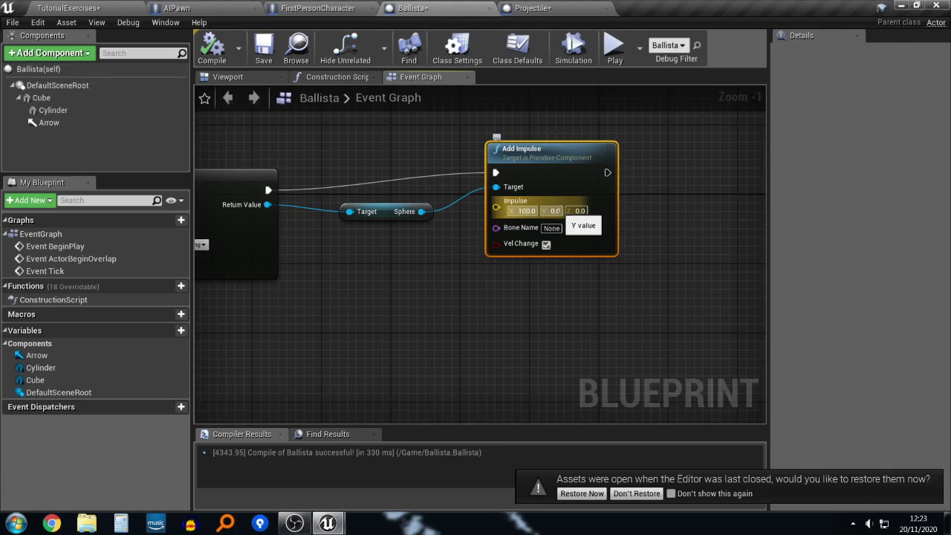
{"action": "left_click", "coordinate": [78, 7]}
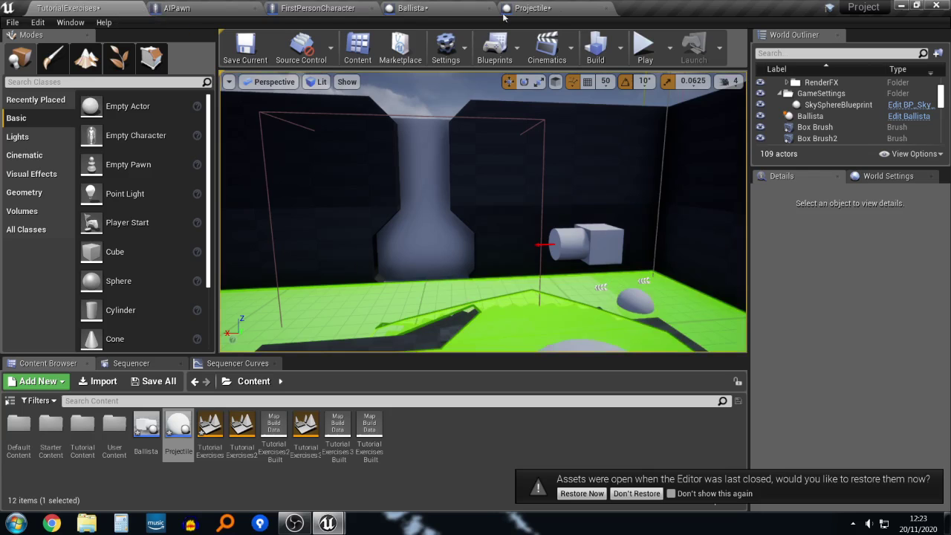
{"action": "left_click", "coordinate": [647, 48]}
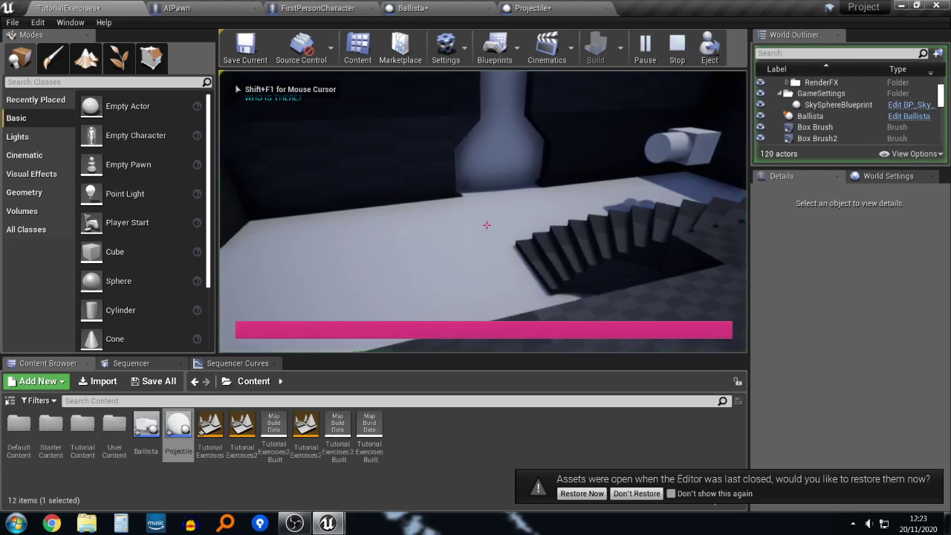
{"action": "key", "text": "w"}
{"action": "key", "text": "d"}
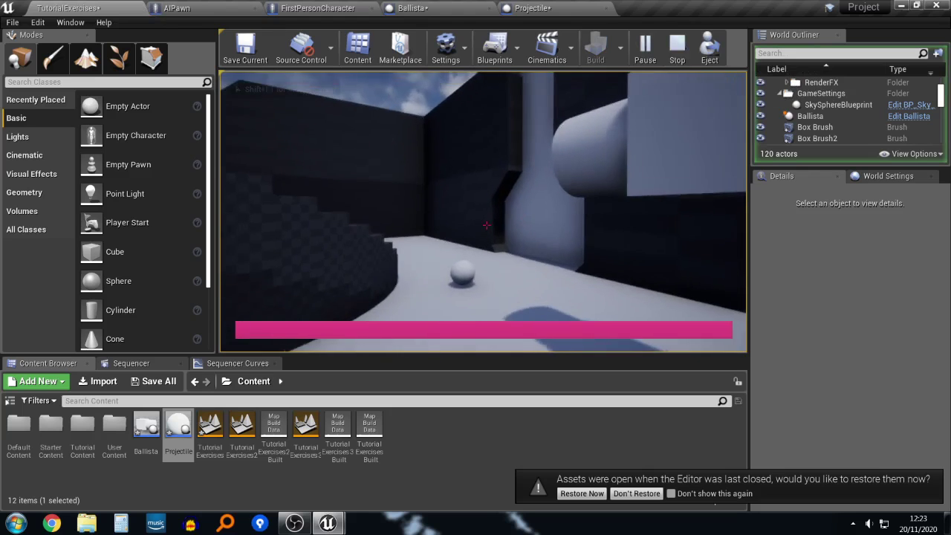
{"action": "key", "text": "Escape"}
Step: Disable gravity on the Projectile's SphereCollision component and compile the blueprint
{"action": "left_click", "coordinate": [587, 9]}
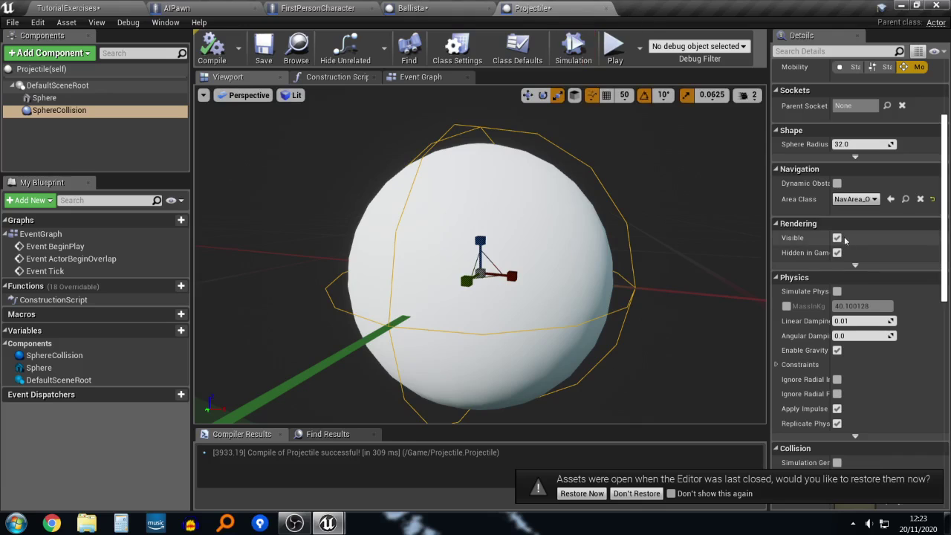
{"action": "left_click", "coordinate": [837, 351]}
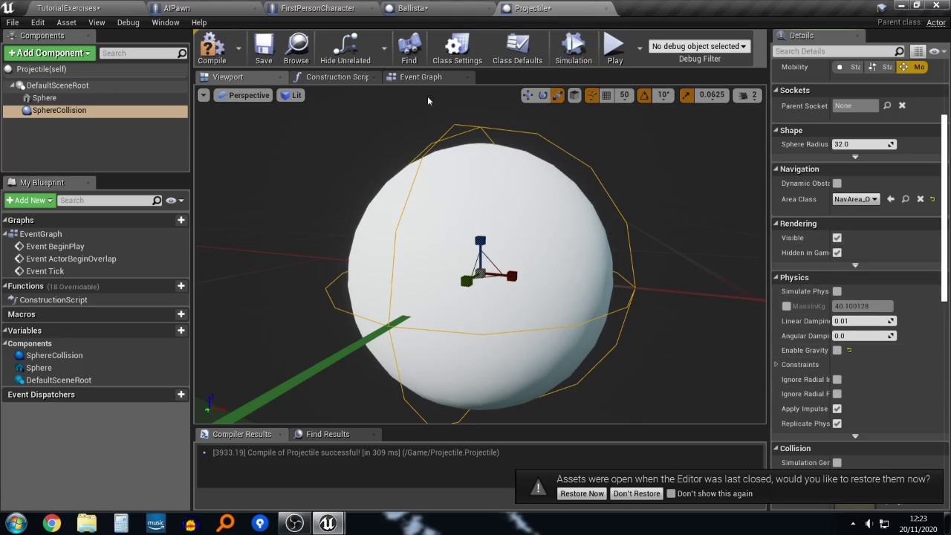
{"action": "left_click", "coordinate": [211, 48]}
Step: Play-test TutorialExercises again to check the projectile's flight with the collision sphere's gravity disabled
{"action": "left_click", "coordinate": [68, 7]}
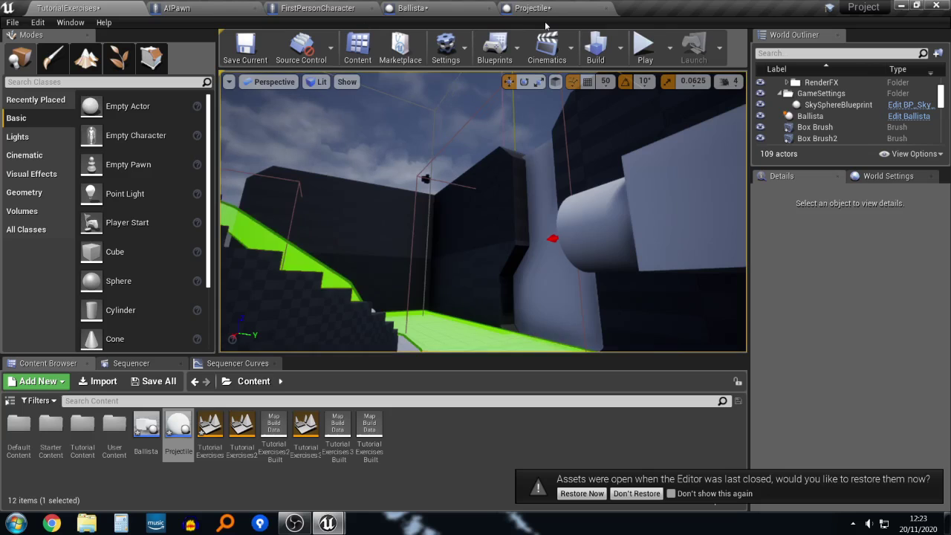
{"action": "left_click", "coordinate": [644, 46]}
{"action": "key", "text": "w"}
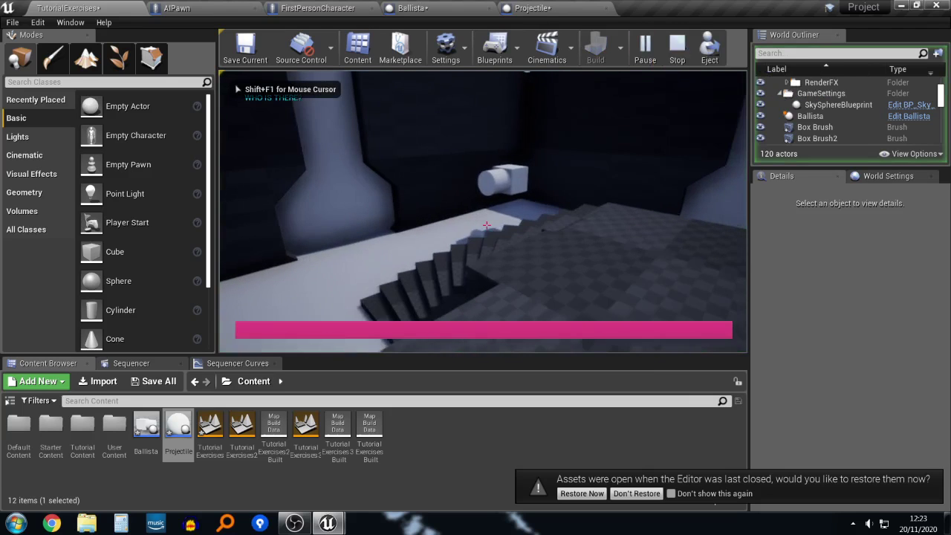
{"action": "key", "text": "Escape"}
Step: Examine the physics and collision settings of SphereCollision in the Projectile blueprint
{"action": "left_click", "coordinate": [543, 7]}
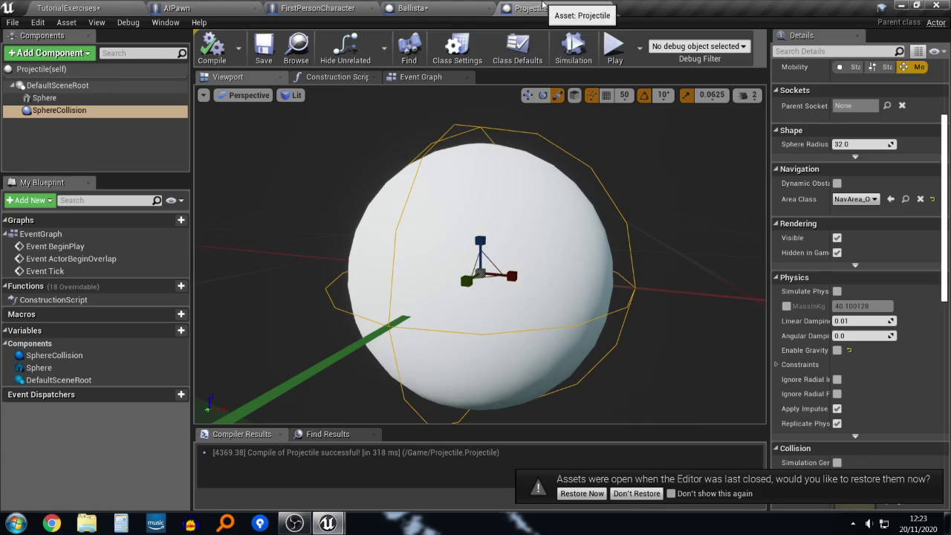
{"action": "scroll", "coordinate": [862, 335], "scroll_direction": "down", "scroll_amount": 1}
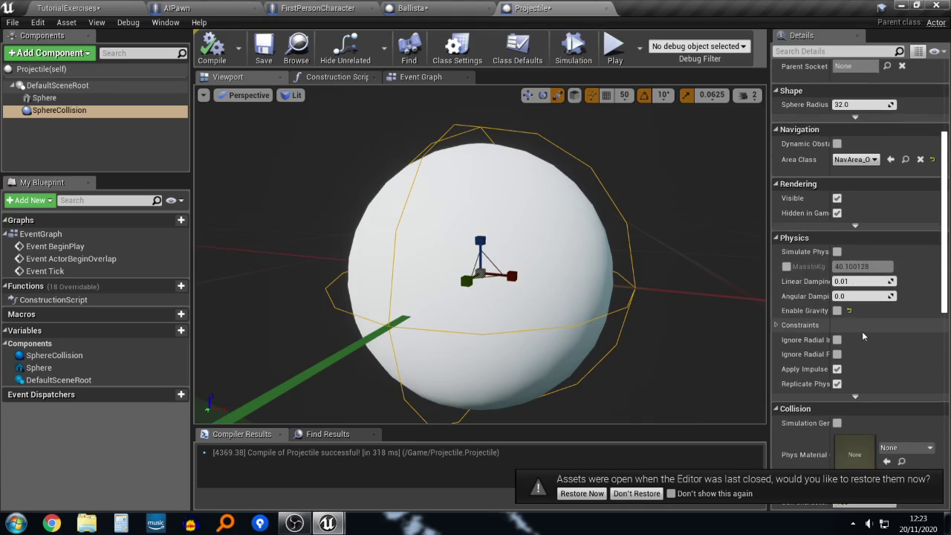
{"action": "left_click", "coordinate": [838, 252]}
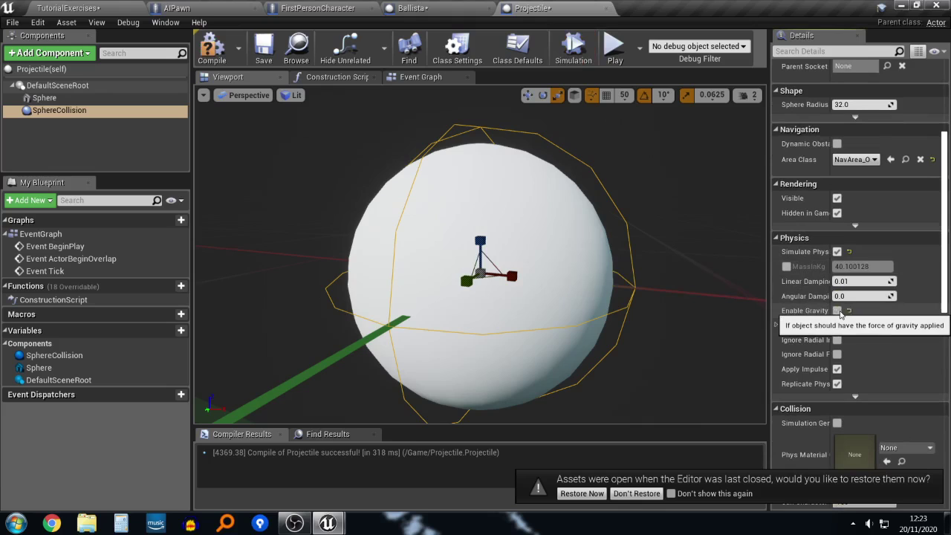
{"action": "left_click", "coordinate": [416, 8]}
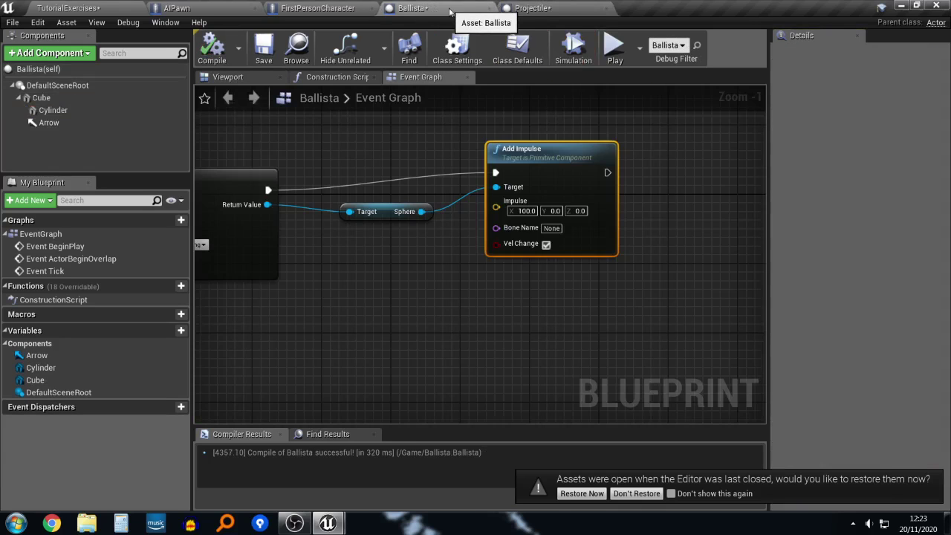
{"action": "left_click", "coordinate": [534, 8]}
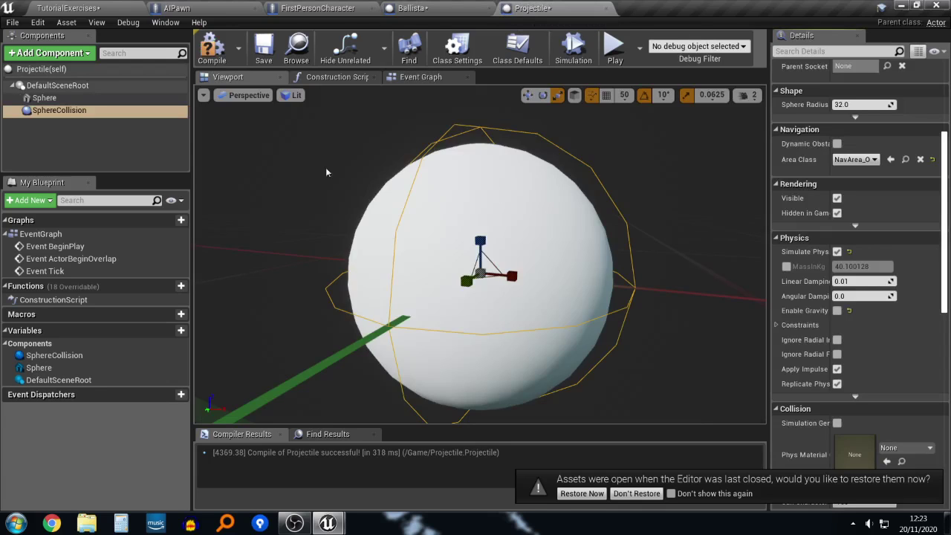
{"action": "left_click", "coordinate": [44, 97]}
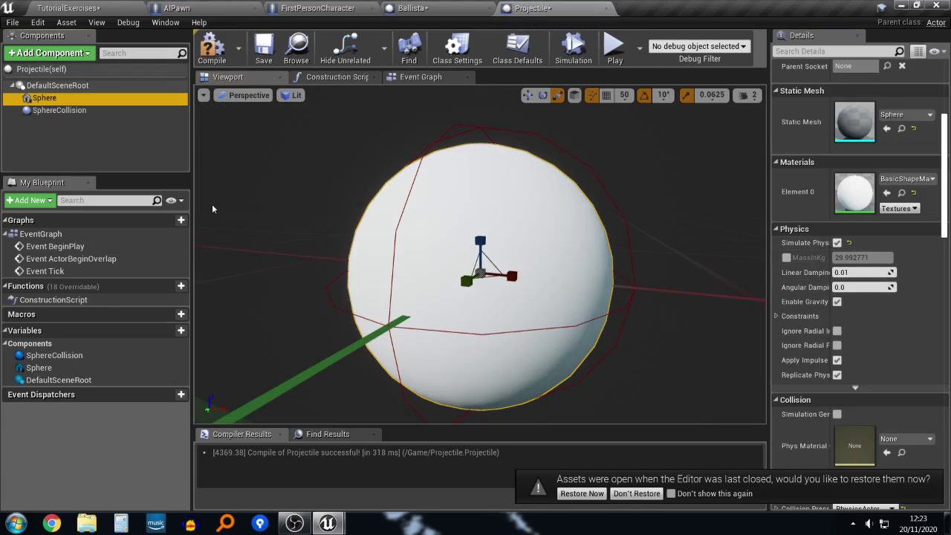
{"action": "left_click", "coordinate": [59, 110]}
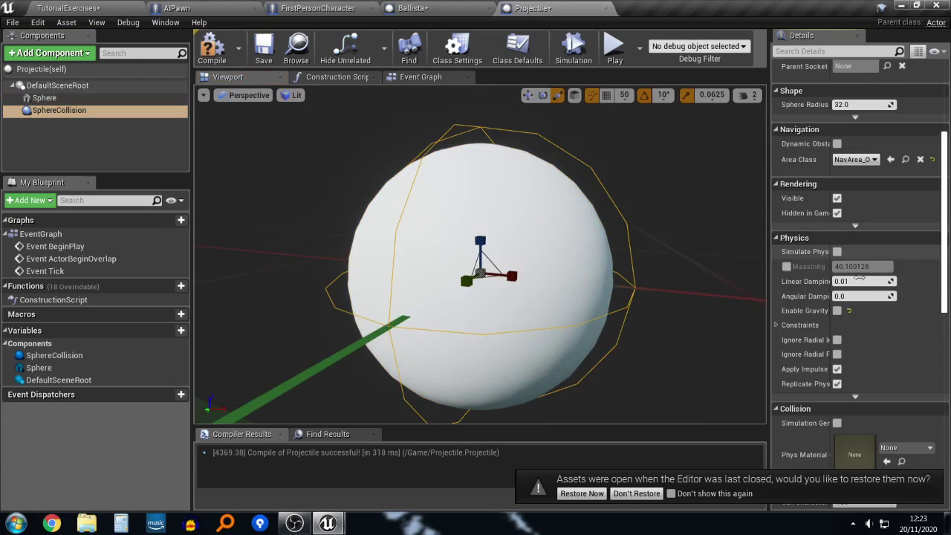
Step: Disable gravity on the projectile's Sphere component and compile the blueprint
{"action": "left_click", "coordinate": [95, 98]}
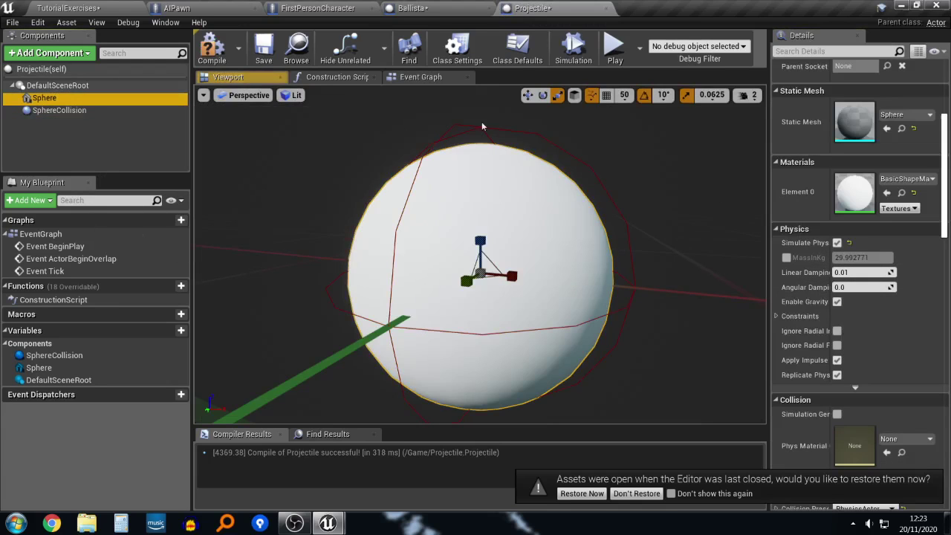
{"action": "left_click", "coordinate": [838, 302]}
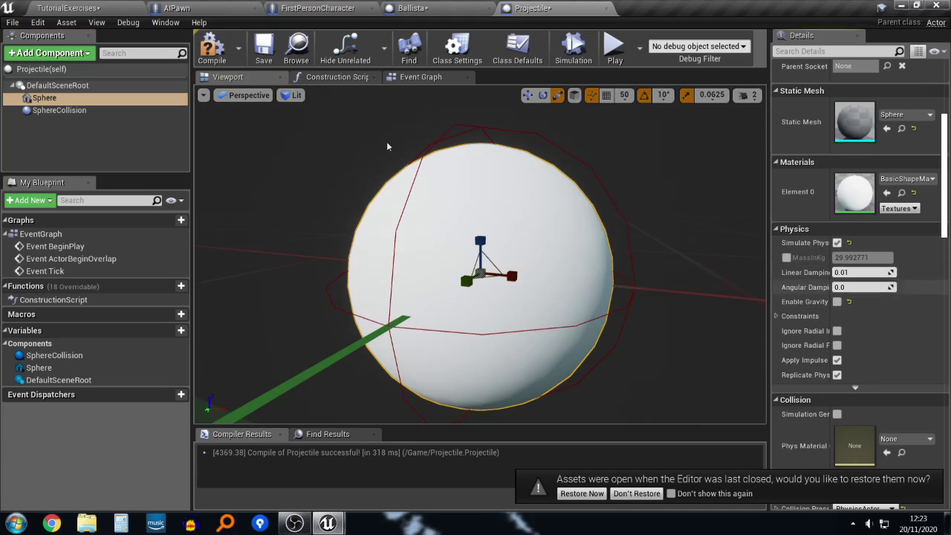
{"action": "left_click", "coordinate": [212, 52]}
Step: Play-test the TutorialExercises level, follow the projectile fired by the ballista, and stop the session
{"action": "left_click", "coordinate": [88, 6]}
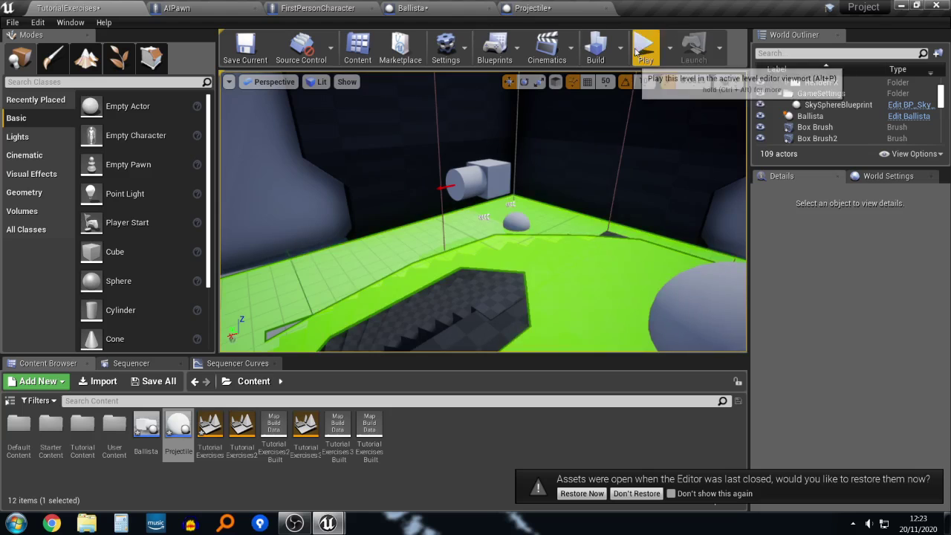
{"action": "left_click", "coordinate": [645, 48]}
{"action": "key", "text": "w"}
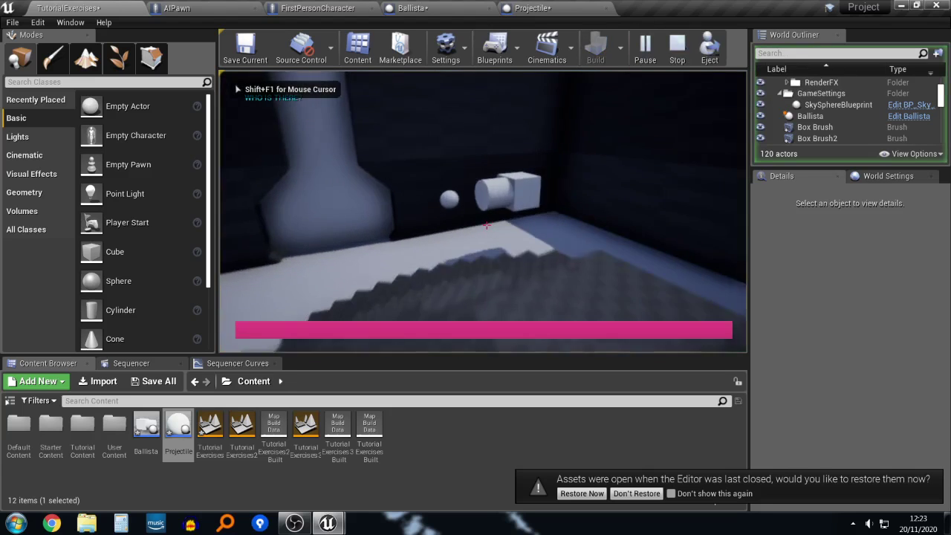
{"action": "key", "text": "w"}
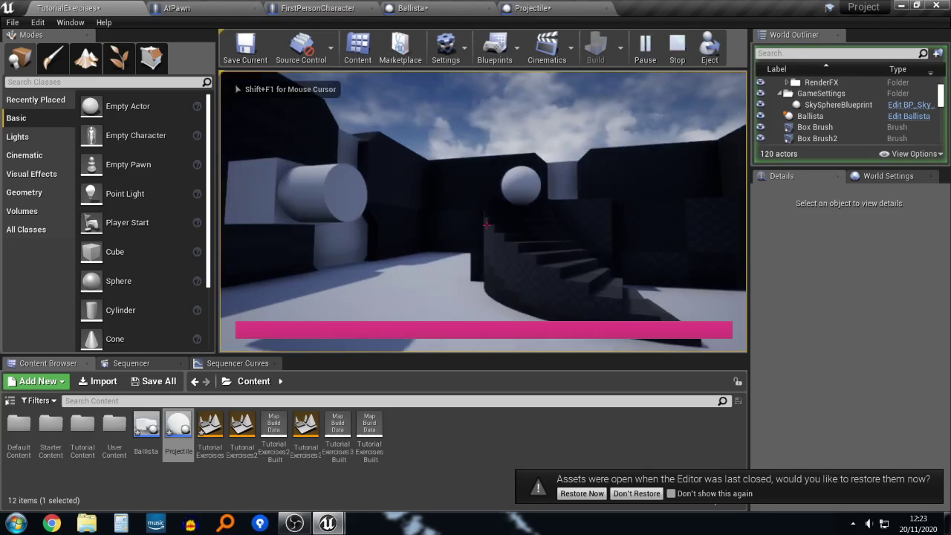
{"action": "key", "text": "w"}
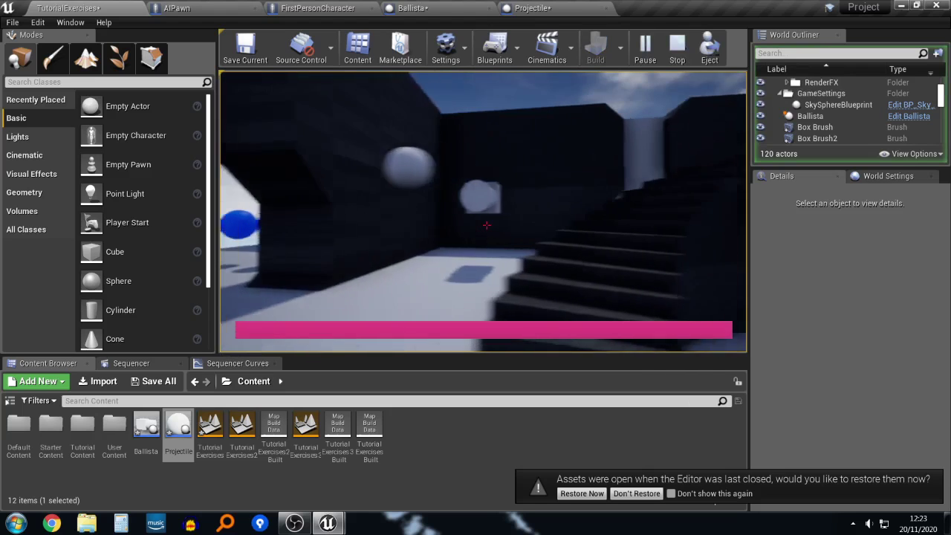
{"action": "key", "text": "w"}
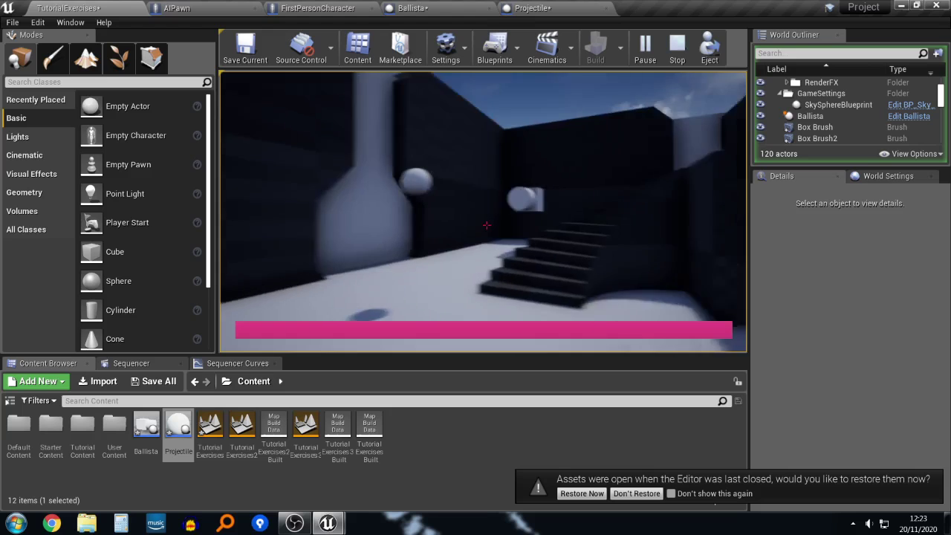
{"action": "key", "text": "w"}
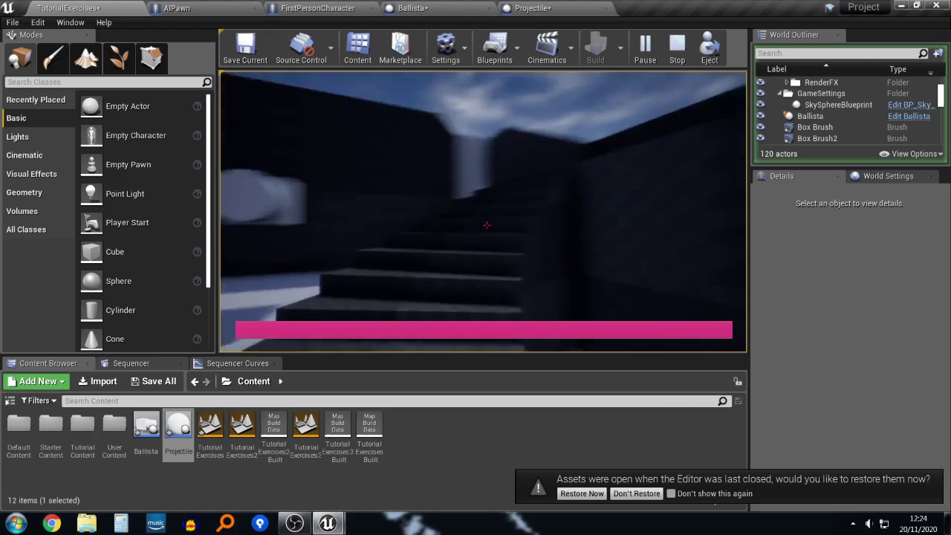
{"action": "key", "text": "w"}
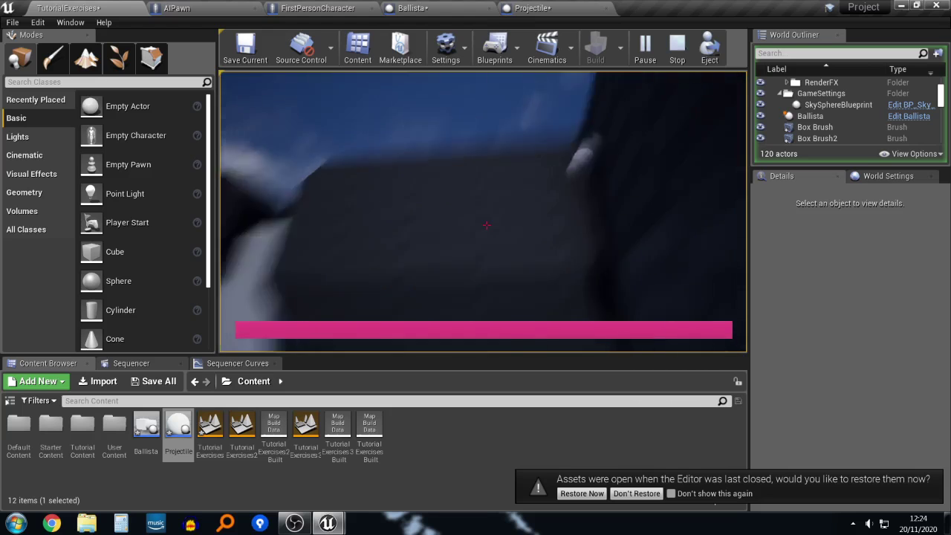
{"action": "key", "text": "Escape"}
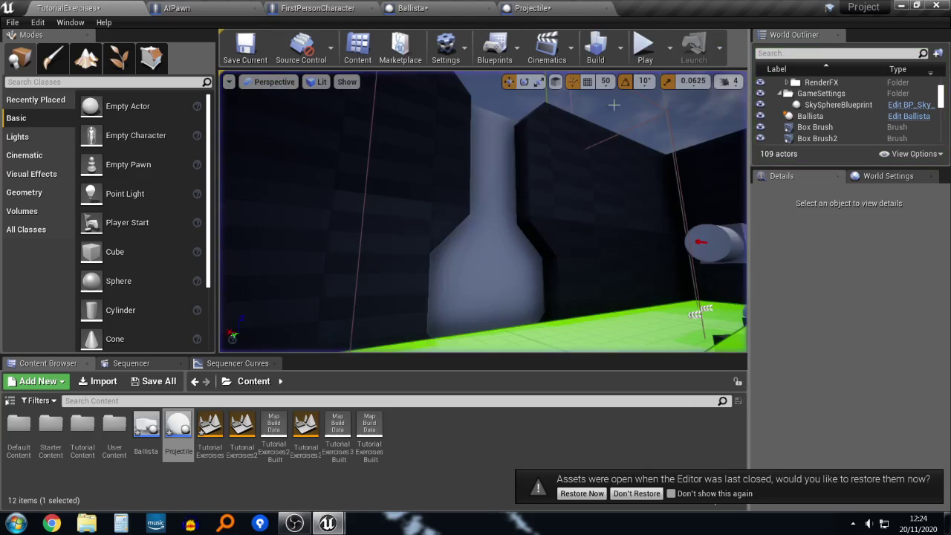
Step: In the Projectile event graph, add a Delay node after Event BeginPlay with a duration of 1.0 second
{"action": "left_click", "coordinate": [541, 7]}
{"action": "left_click", "coordinate": [446, 77]}
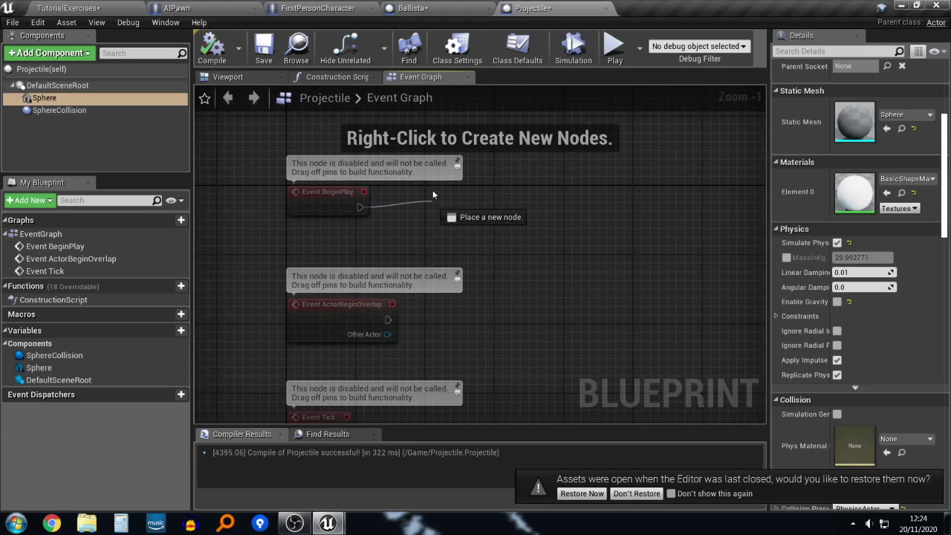
{"action": "left_click_drag", "start_coordinate": [433, 195], "coordinate": [434, 194]}
{"action": "type", "text": "delay"}
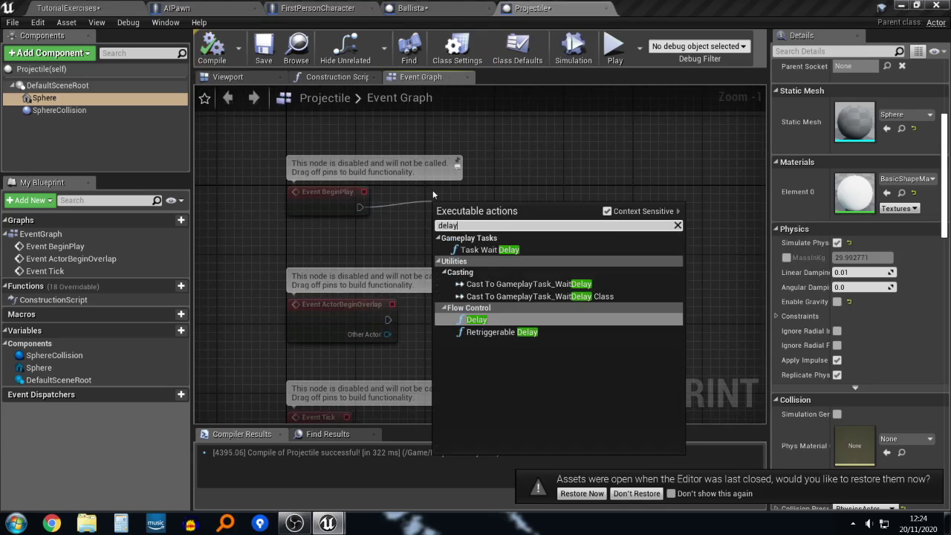
{"action": "key", "text": "Return"}
{"action": "left_click", "coordinate": [487, 241]}
{"action": "type", "text": "3"}
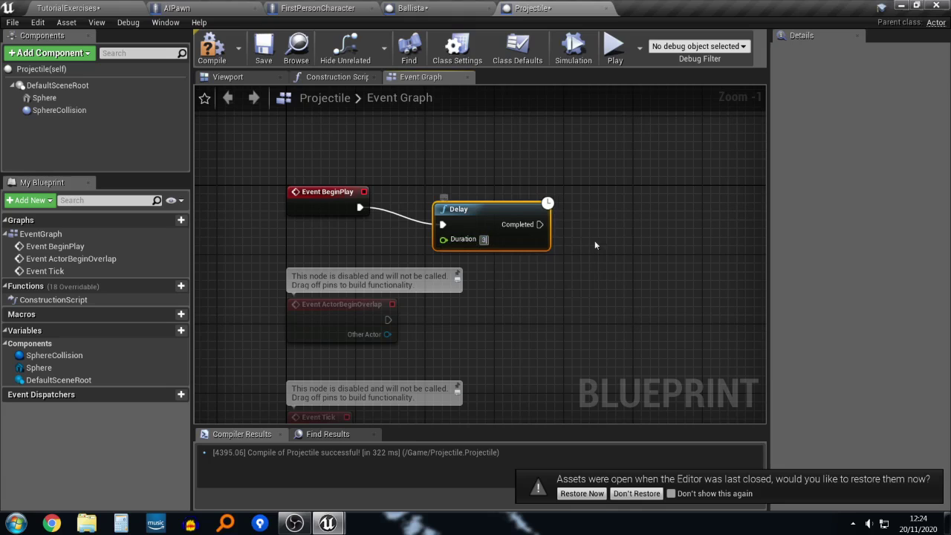
{"action": "key", "text": "Return"}
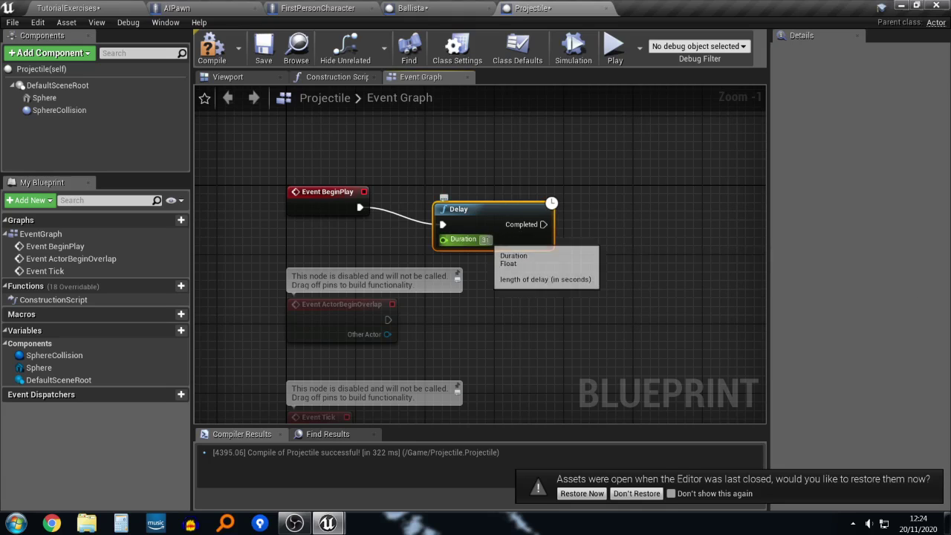
{"action": "left_click", "coordinate": [488, 238]}
{"action": "type", "text": "1"}
{"action": "left_click_drag", "start_coordinate": [509, 228], "coordinate": [500, 203]}
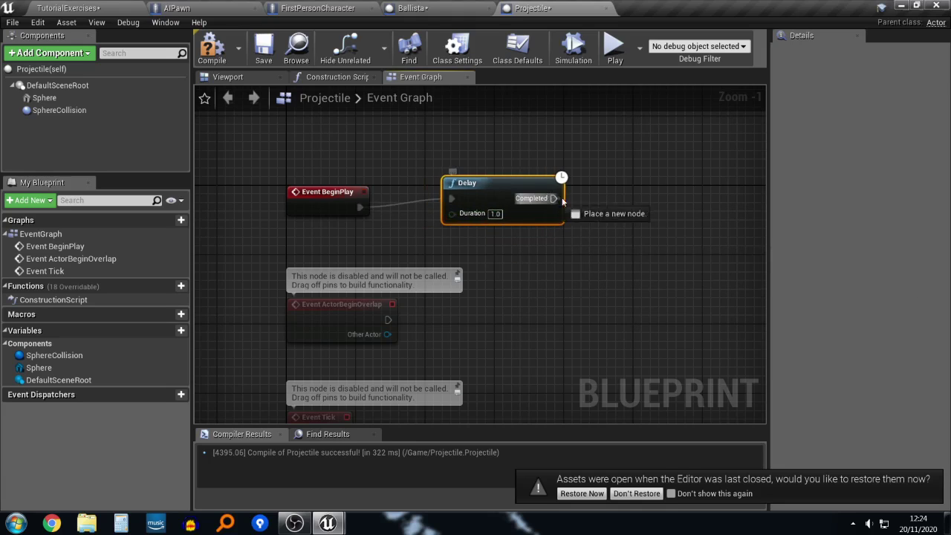
Step: Add a DestroyActor node targeting self, executed when the Delay completes
{"action": "left_click_drag", "start_coordinate": [573, 205], "coordinate": [600, 202]}
{"action": "left_click", "coordinate": [554, 228]}
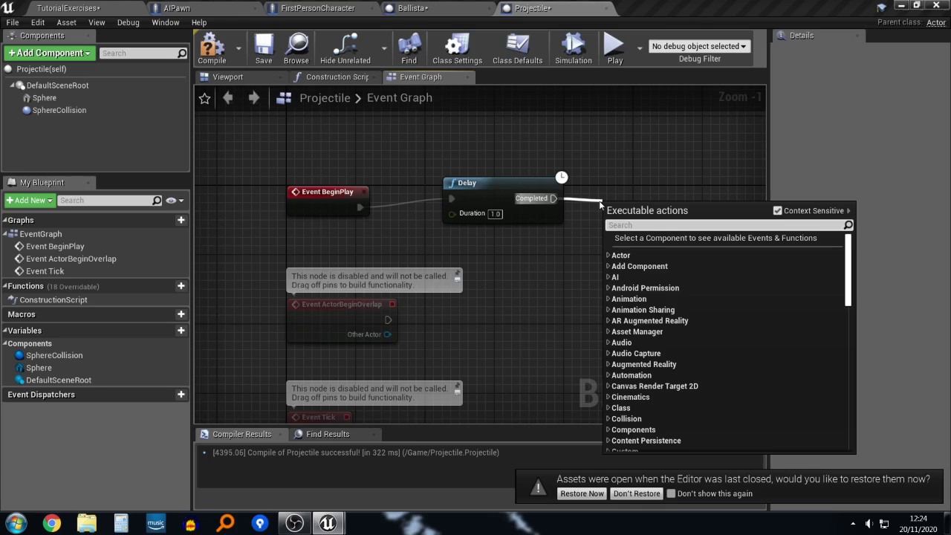
{"action": "type", "text": "dest"}
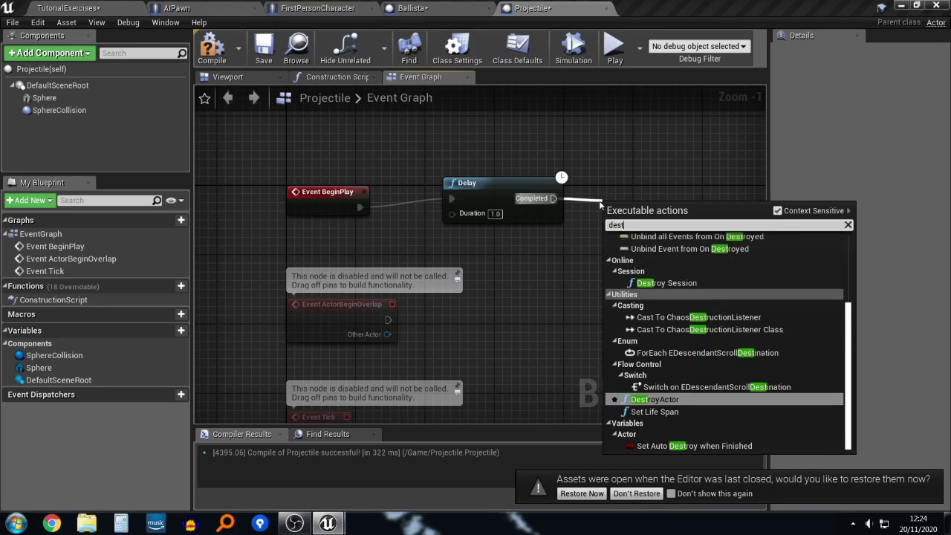
{"action": "type", "text": "roy"}
{"action": "key", "text": "Return"}
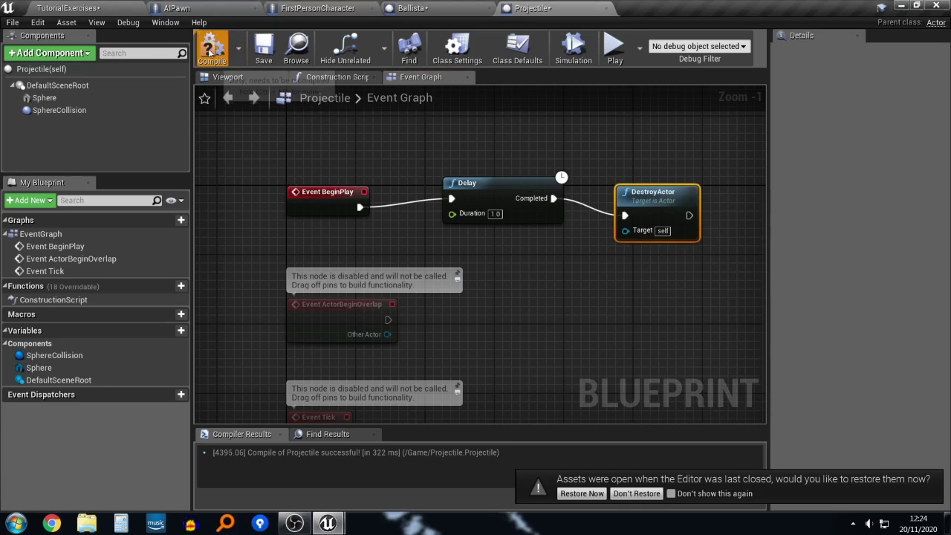
Step: Play-test the TutorialExercises level to check the projectile's destruction, and stop the session
{"action": "left_click", "coordinate": [98, 5]}
{"action": "left_click", "coordinate": [643, 46]}
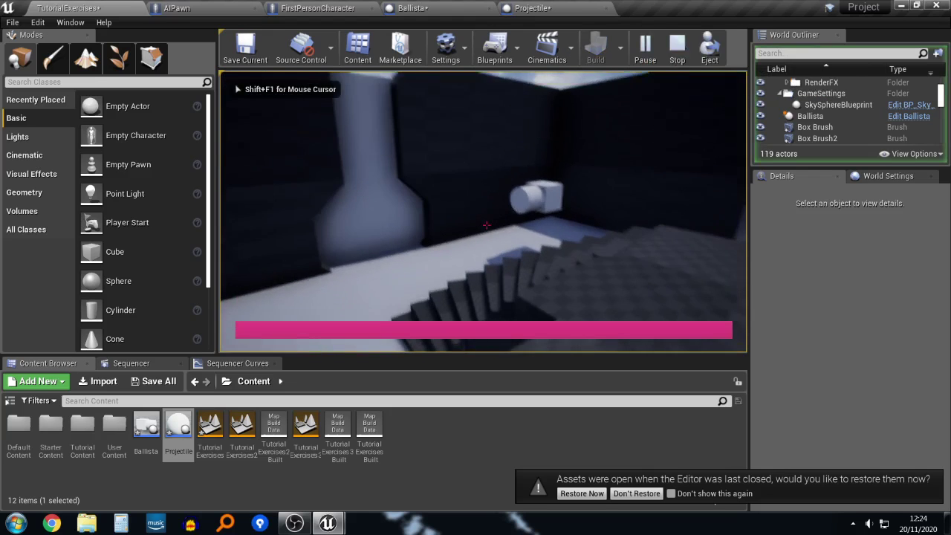
{"action": "key", "text": "Escape"}
Step: Set the X impulse of the Ballista's Add Impulse node to 5000 and briefly play-test the level
{"action": "left_click", "coordinate": [420, 7]}
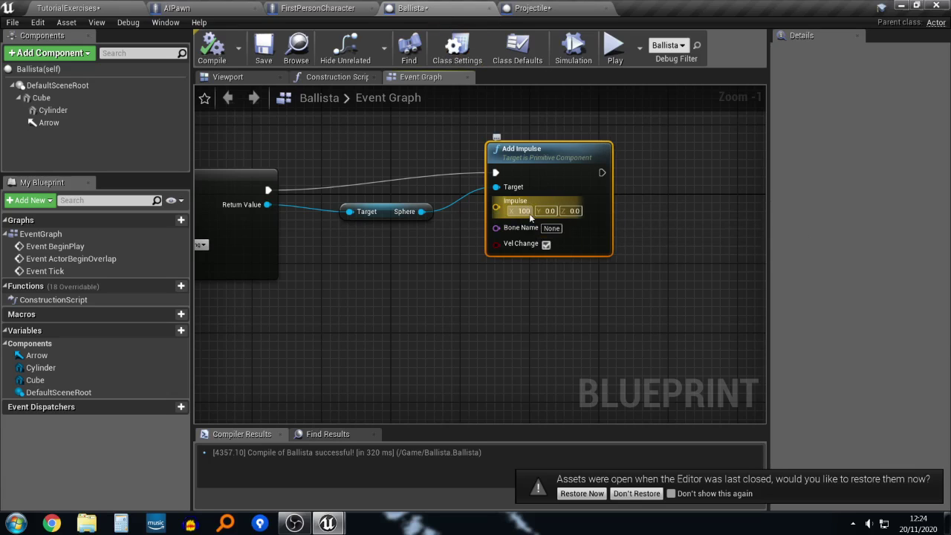
{"action": "type", "text": "5000"}
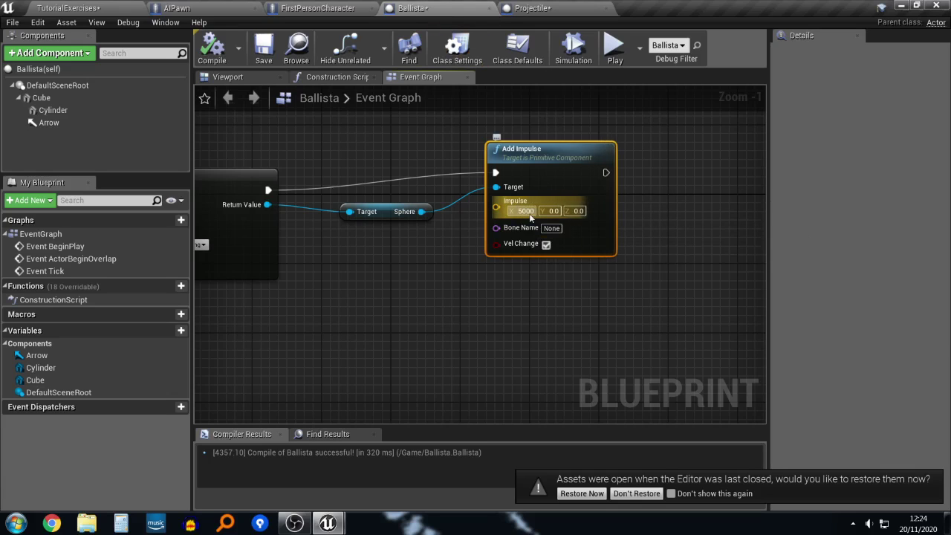
{"action": "key", "text": "Return"}
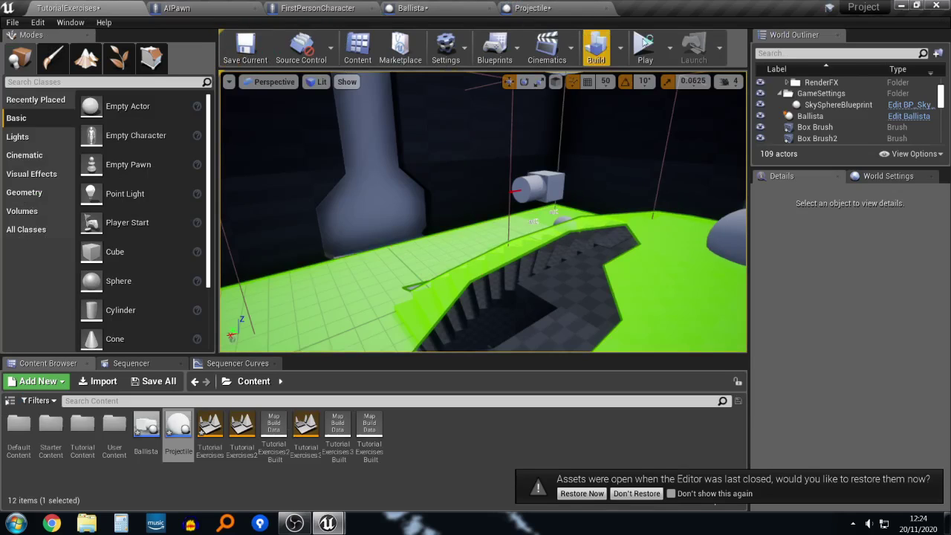
{"action": "left_click", "coordinate": [644, 47]}
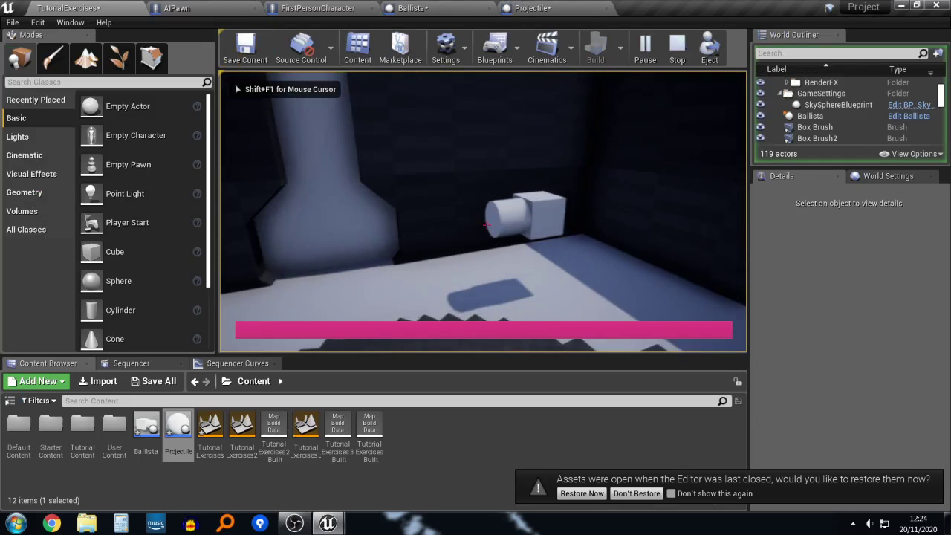
{"action": "key", "text": "Escape"}
Step: Rotate the FirstPersonCharacter in the level to face the ballista, and briefly play-test the level
{"action": "key", "text": "s"}
{"action": "mouse_move", "coordinate": [564, 236]}
{"action": "right_mouse_down"}
{"action": "mouse_move", "coordinate": [520, 235]}
{"action": "mouse_move", "coordinate": [564, 236]}
{"action": "right_mouse_up"}
{"action": "left_click", "coordinate": [564, 225]}
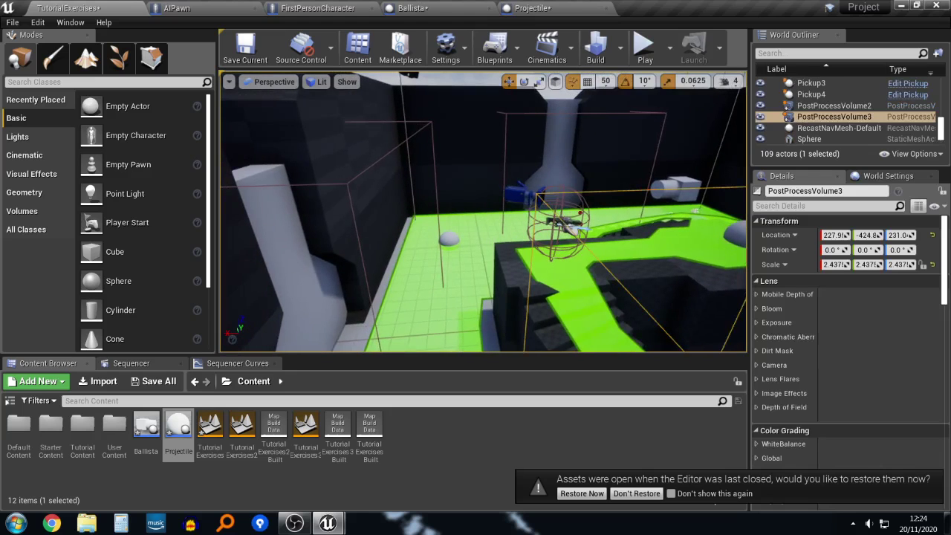
{"action": "left_click", "coordinate": [532, 197]}
{"action": "key", "text": "e"}
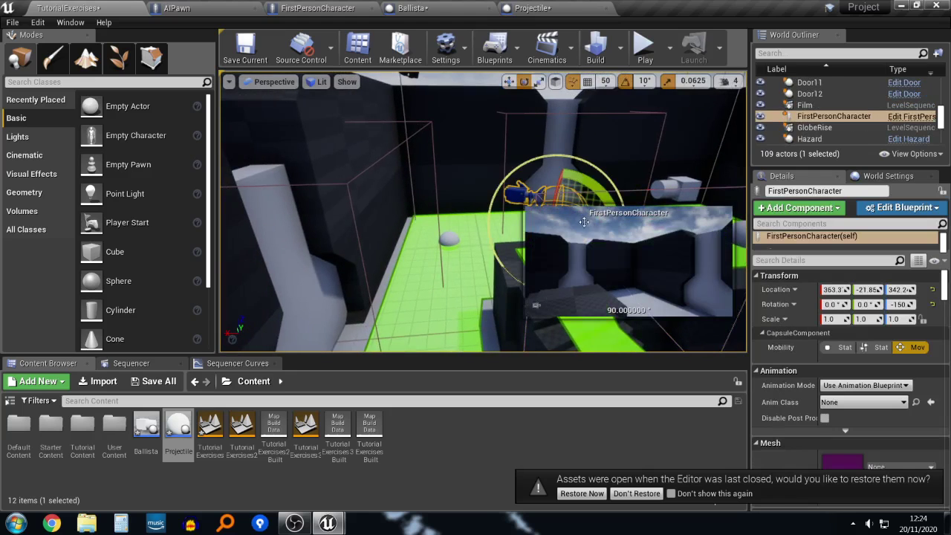
{"action": "key", "text": "f"}
{"action": "left_click_drag", "start_coordinate": [462, 160], "coordinate": [409, 164]}
{"action": "left_click", "coordinate": [645, 46]}
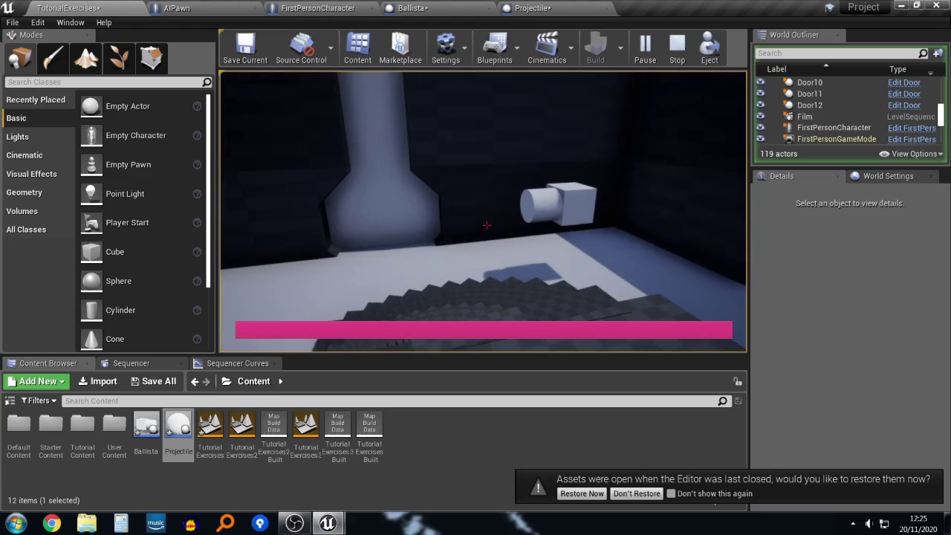
{"action": "key", "text": "Escape"}
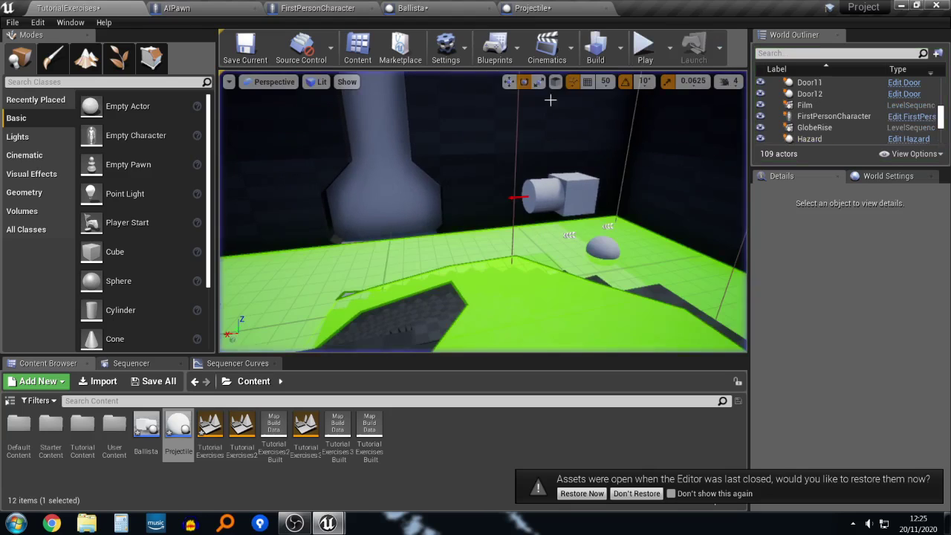
Step: Examine the Ballista event graph from Event BeginPlay through SpawnActor Projectile to Add Impulse
{"action": "left_click", "coordinate": [535, 7]}
{"action": "left_click", "coordinate": [450, 8]}
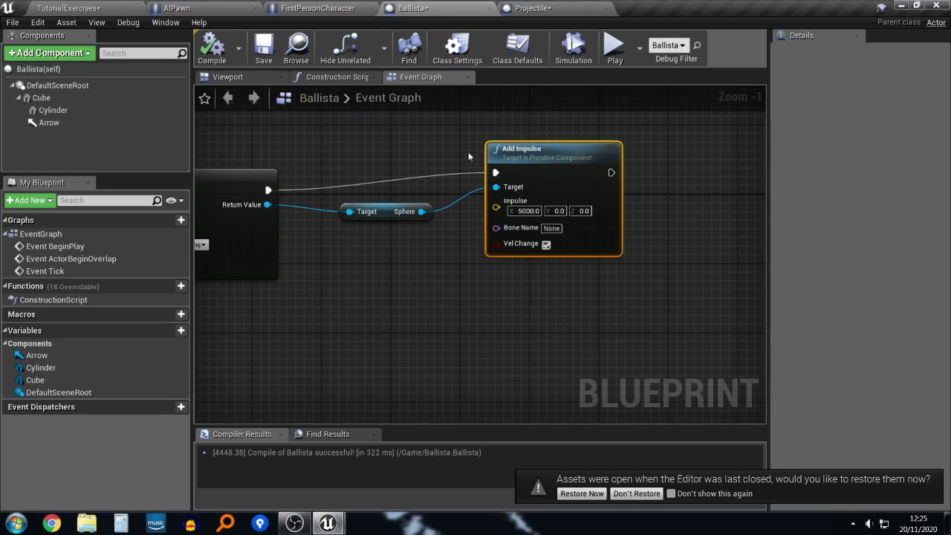
{"action": "right_click_drag", "start_coordinate": [452, 269], "coordinate": [535, 304]}
{"action": "scroll", "coordinate": [532, 277], "scroll_direction": "down", "scroll_amount": 1}
{"action": "scroll", "coordinate": [656, 280], "scroll_direction": "down", "scroll_amount": 2}
{"action": "right_click_drag", "start_coordinate": [378, 208], "coordinate": [415, 198]}
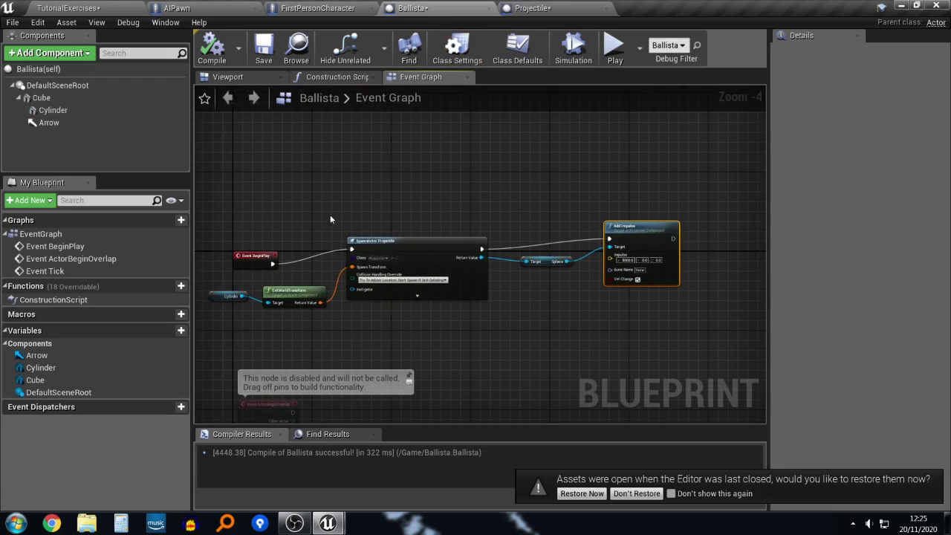
{"action": "right_click_drag", "start_coordinate": [696, 235], "coordinate": [561, 237]}
{"action": "right_click_drag", "start_coordinate": [425, 238], "coordinate": [605, 238]}
{"action": "scroll", "coordinate": [452, 268], "scroll_direction": "up", "scroll_amount": 2}
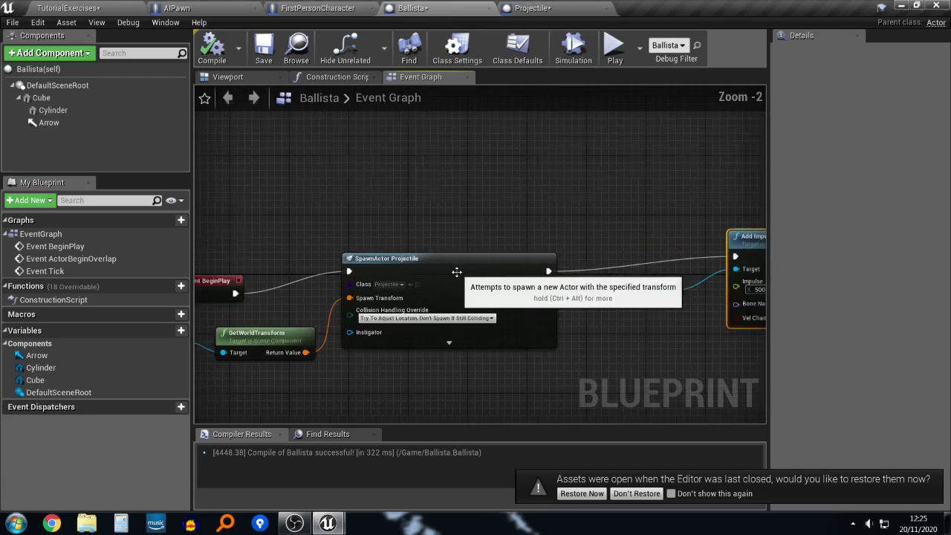
Step: Add a custom event named Firing above Event BeginPlay in the Ballista event graph
{"action": "scroll", "coordinate": [452, 268], "scroll_direction": "up", "scroll_amount": 1}
{"action": "right_click_drag", "start_coordinate": [417, 167], "coordinate": [533, 193]}
{"action": "right_click", "coordinate": [430, 190]}
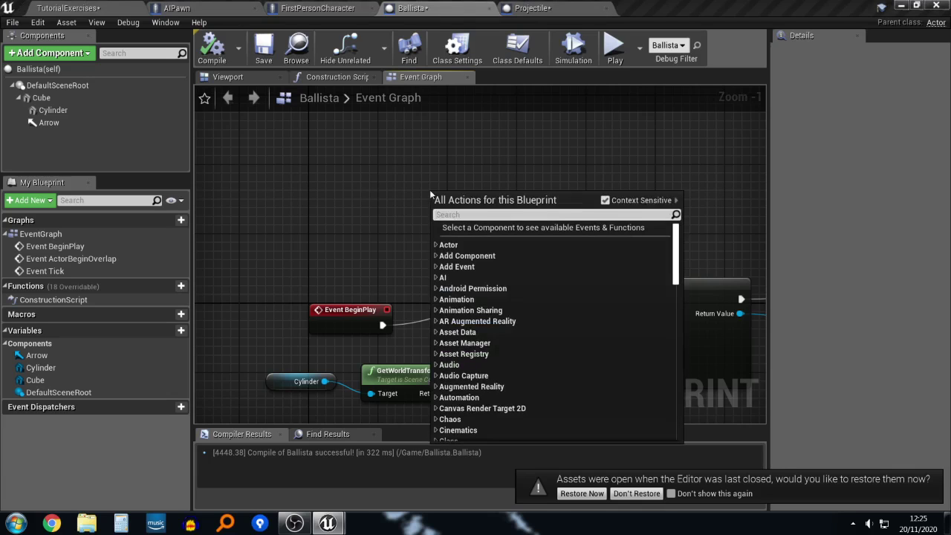
{"action": "type", "text": "custom"}
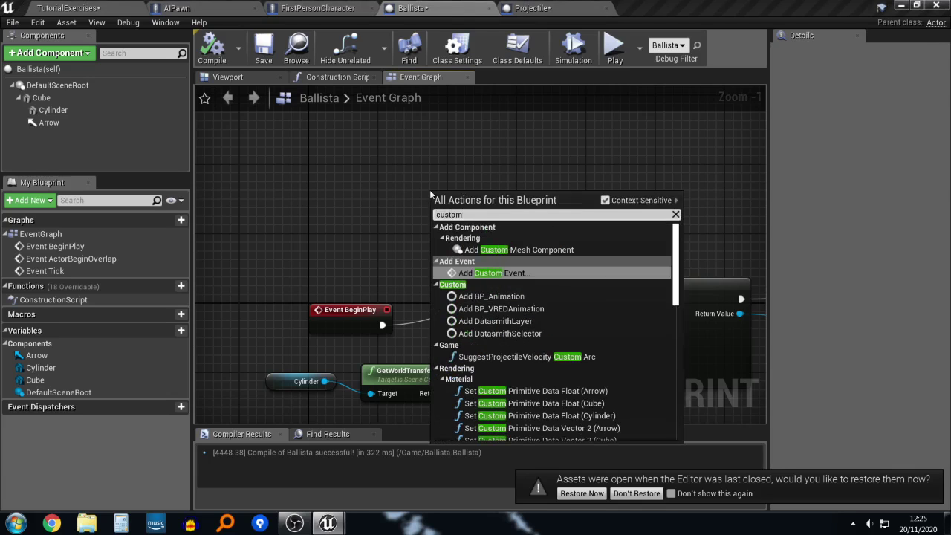
{"action": "key", "text": "Return"}
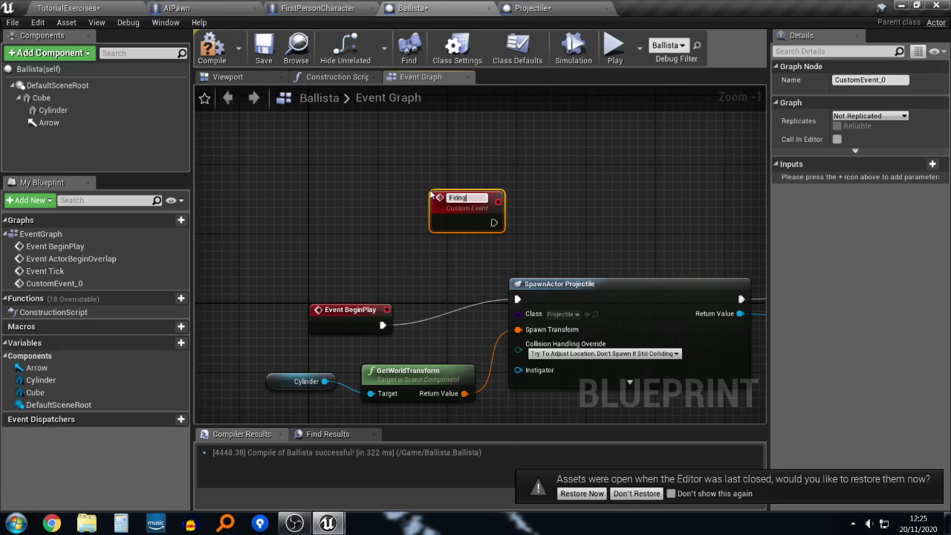
{"action": "left_click_drag", "start_coordinate": [468, 208], "coordinate": [425, 208]}
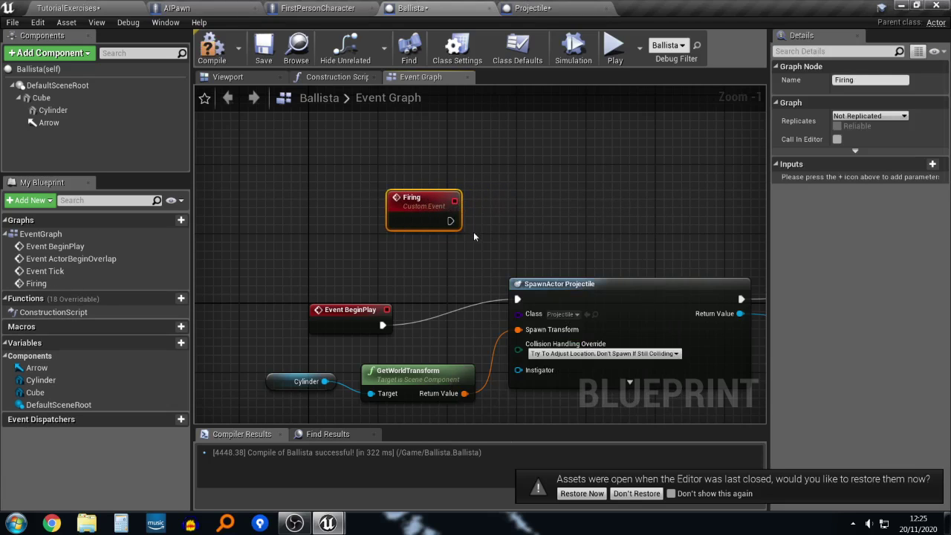
Step: Add a Delay node with a 1.0-second duration after the Add Impulse node
{"action": "right_click_drag", "start_coordinate": [518, 304], "coordinate": [307, 227]}
{"action": "right_click_drag", "start_coordinate": [602, 211], "coordinate": [411, 284]}
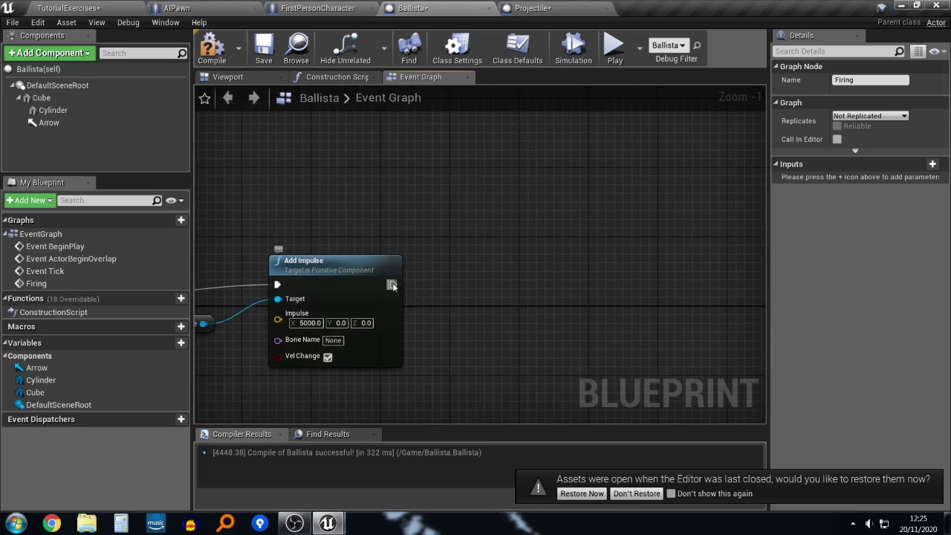
{"action": "left_click_drag", "start_coordinate": [392, 285], "coordinate": [484, 275]}
{"action": "type", "text": "delay"}
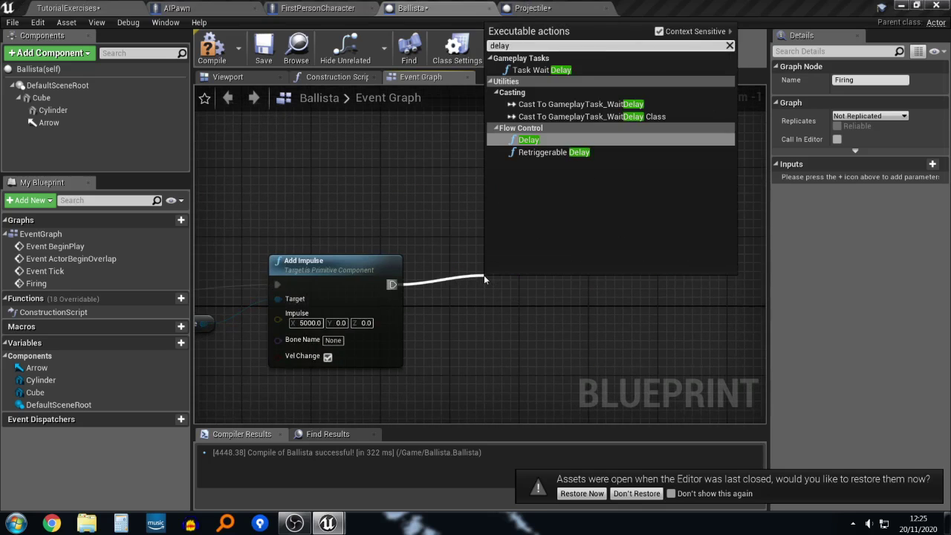
{"action": "key", "text": "Return"}
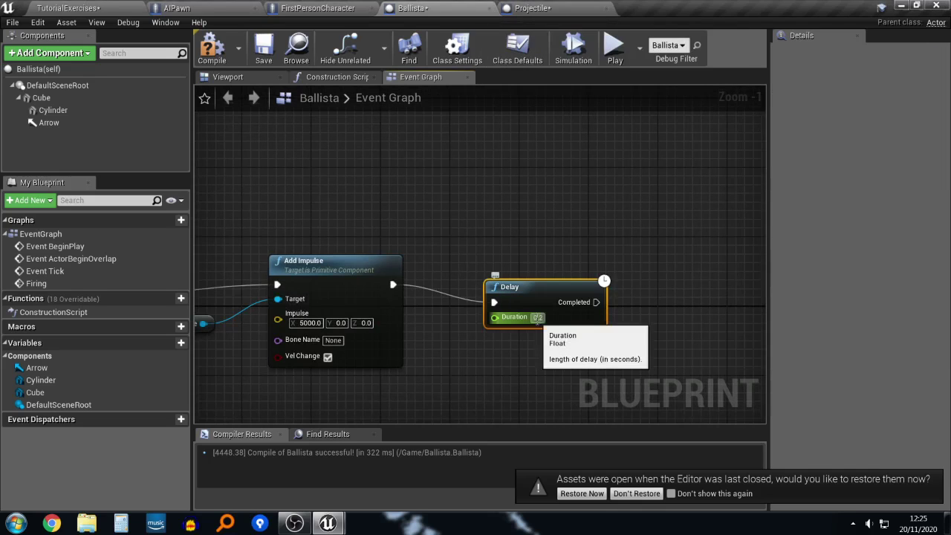
Step: Call the Firing event from the Delay's Completed output and compile the Ballista blueprint
{"action": "left_click_drag", "start_coordinate": [644, 263], "coordinate": [648, 260]}
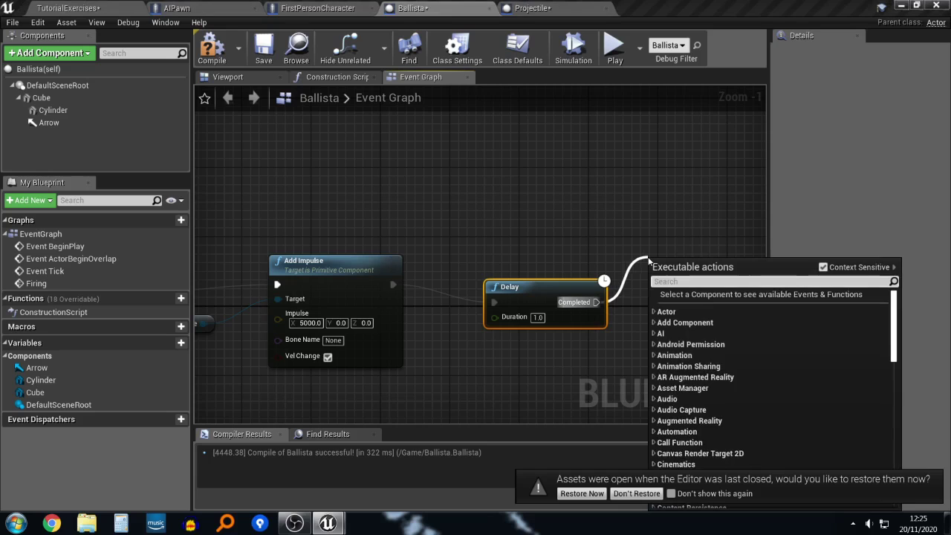
{"action": "type", "text": "fir"}
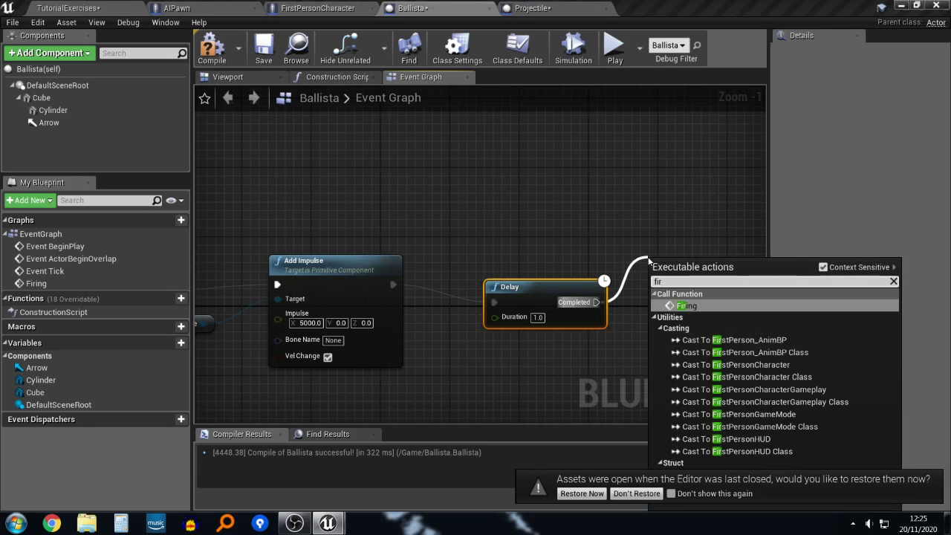
{"action": "key", "text": "Return"}
{"action": "left_click", "coordinate": [214, 49]}
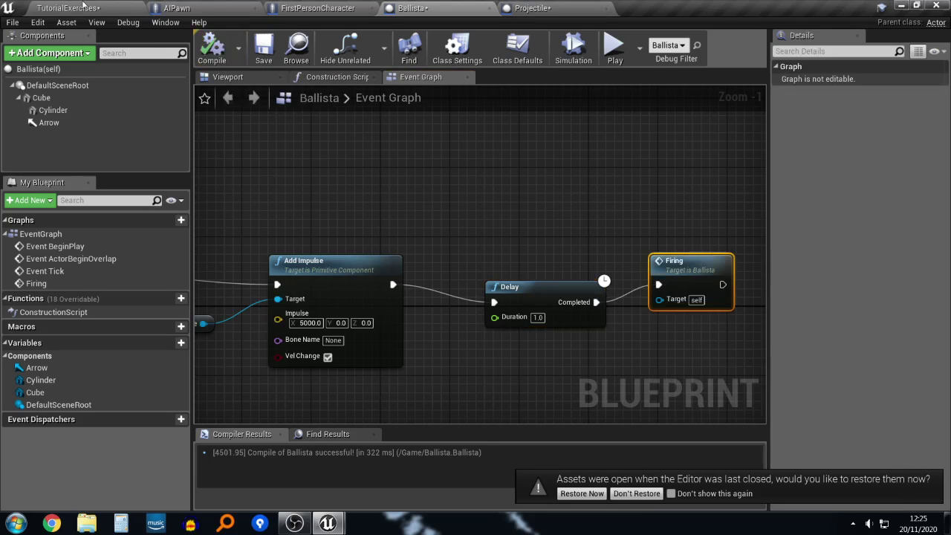
Step: Play-test the TutorialExercises level, jumping and moving in the ballista's line of fire, and stop the session
{"action": "left_click", "coordinate": [68, 8]}
{"action": "key", "text": "alt+p"}
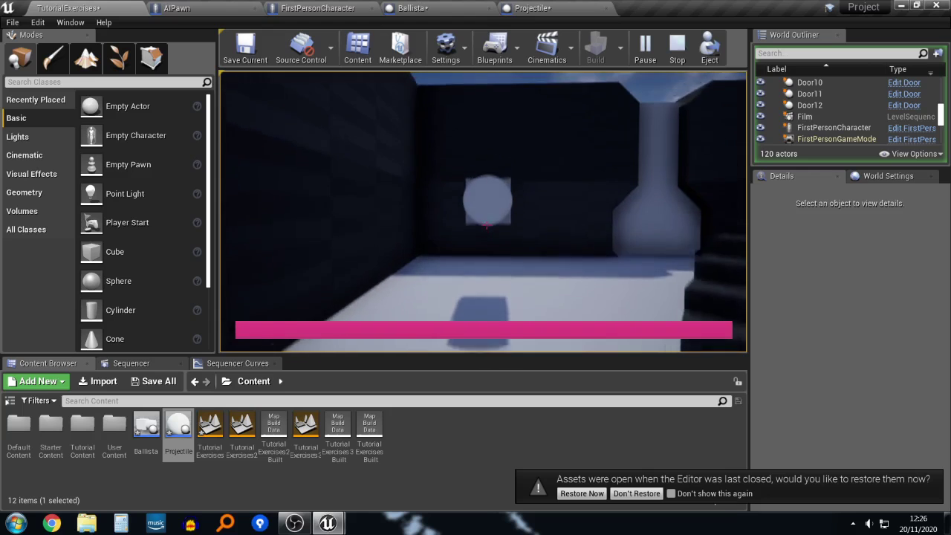
{"action": "key", "text": "space"}
{"action": "key", "text": "space"}
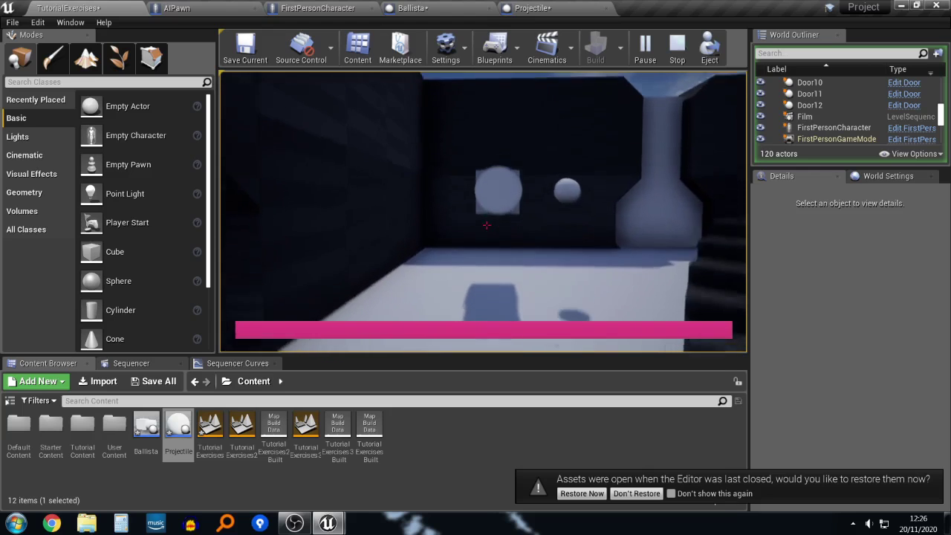
{"action": "key", "text": "s"}
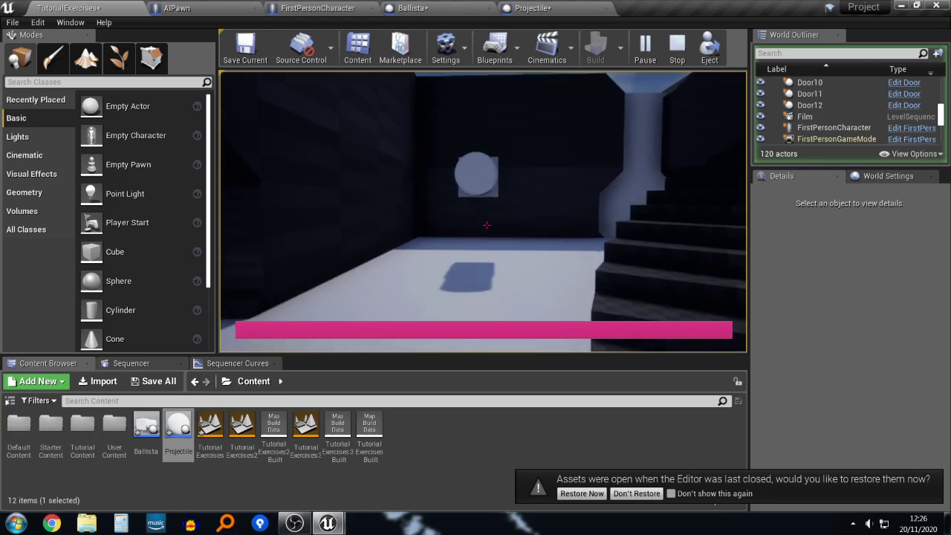
{"action": "key", "text": "space"}
{"action": "key", "text": "a"}
{"action": "key", "text": "space"}
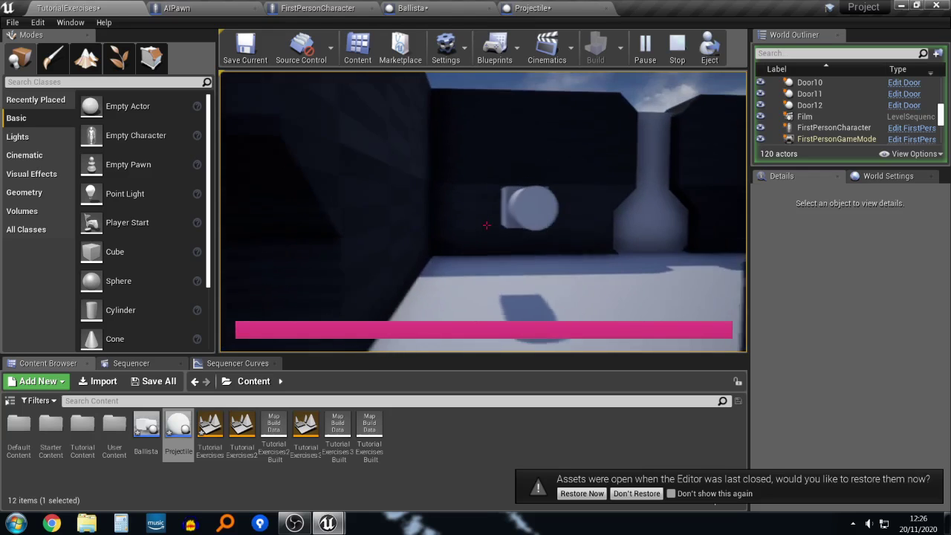
{"action": "key", "text": "d"}
{"action": "key", "text": "space"}
{"action": "key", "text": "space"}
{"action": "key", "text": "s"}
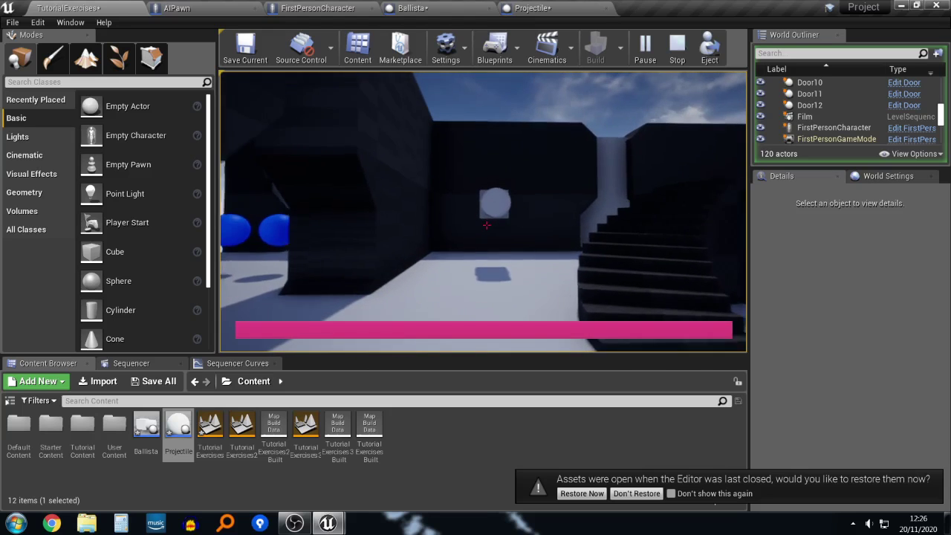
{"action": "key", "text": "w"}
{"action": "key", "text": "w"}
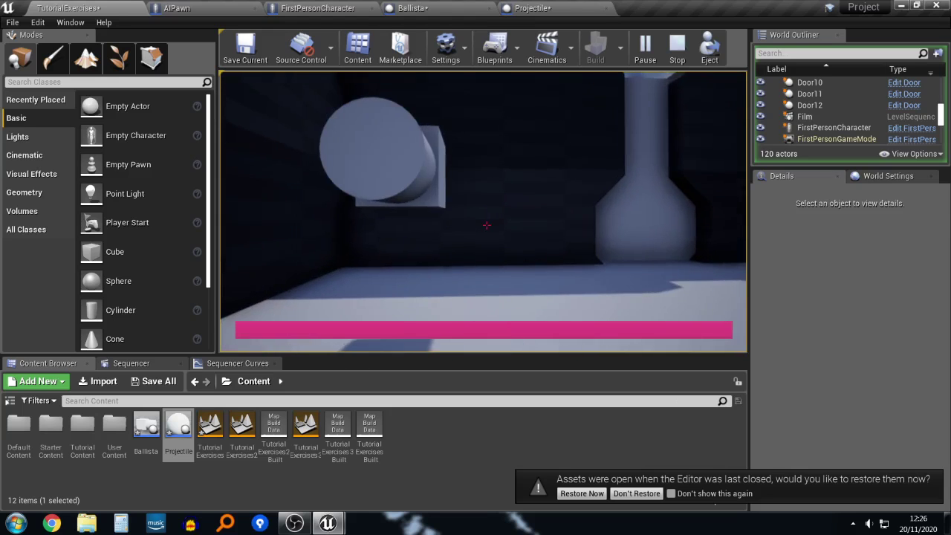
{"action": "key", "text": "Escape"}
Step: Set the X impulse of the Ballista's Add Impulse node to 3000 and compile the blueprint
{"action": "left_click", "coordinate": [446, 9]}
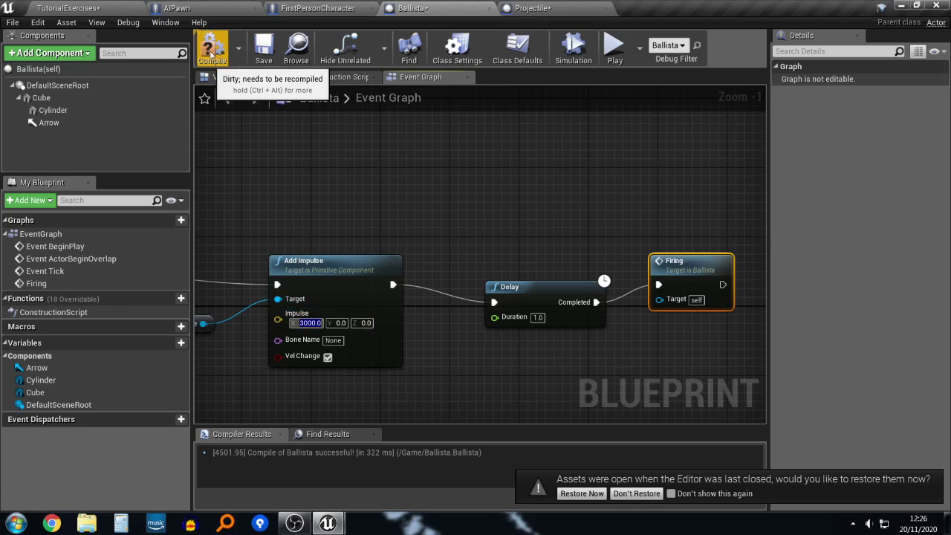
{"action": "right_click_drag", "start_coordinate": [307, 117], "coordinate": [323, 122]}
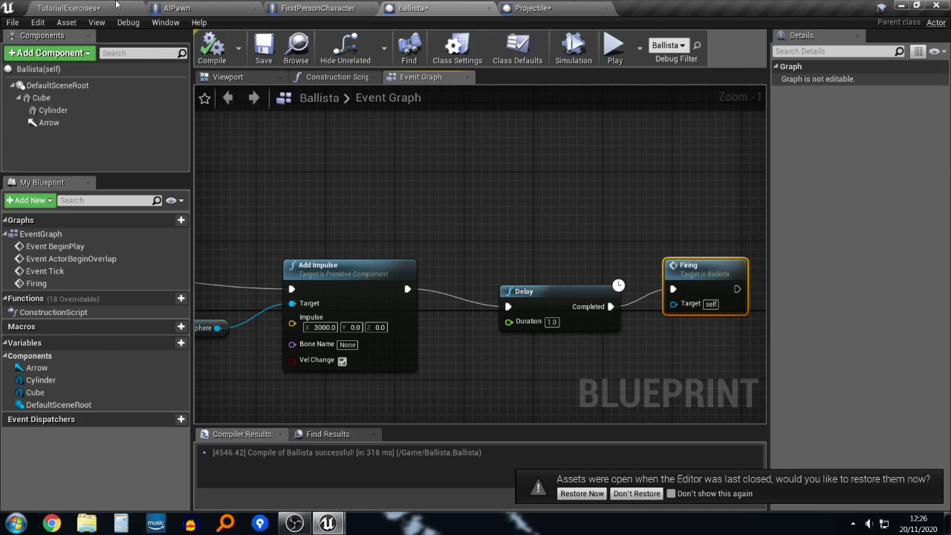
Step: Play-test the level with the reduced impulse, approaching the ballista and dodging its shots, and stop the session
{"action": "left_click", "coordinate": [118, 7]}
{"action": "left_click", "coordinate": [643, 49]}
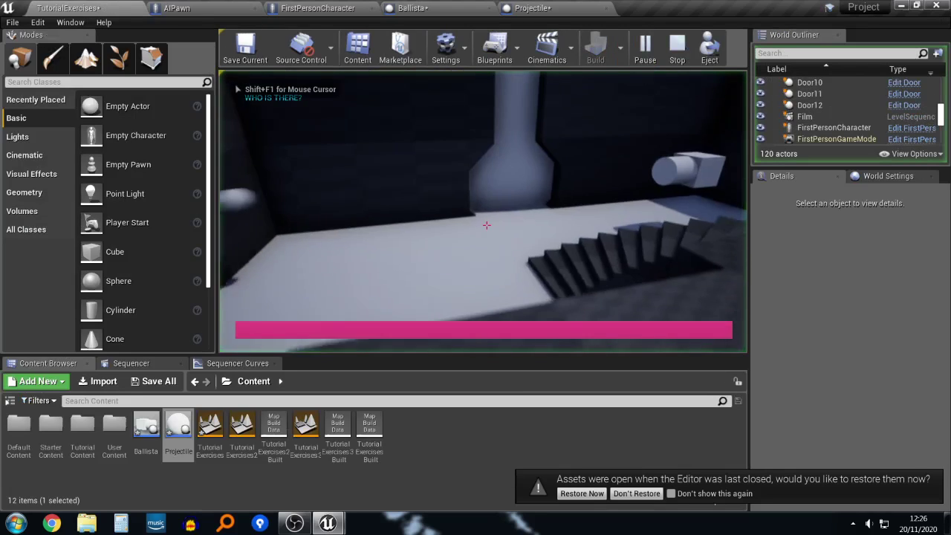
{"action": "key", "text": "w"}
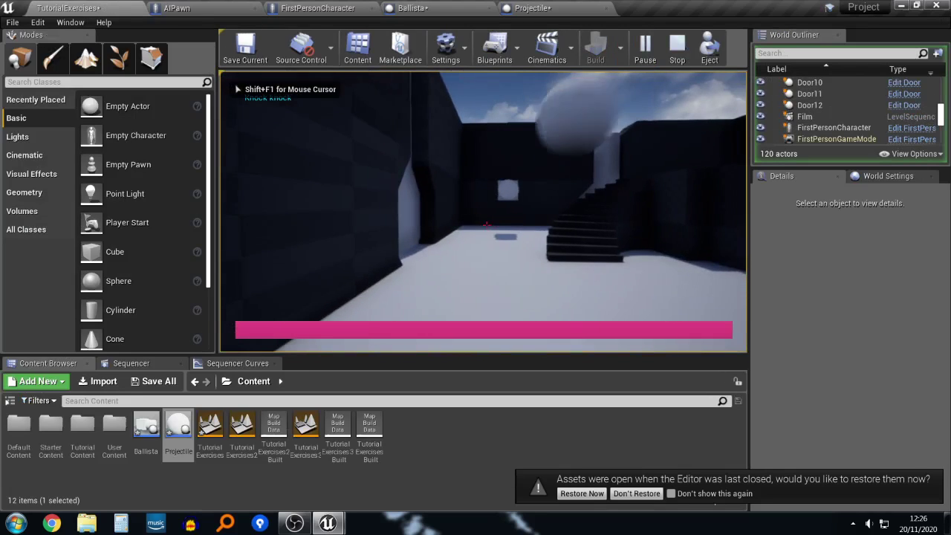
{"action": "key", "text": "w"}
{"action": "key", "text": "space"}
{"action": "key", "text": "space"}
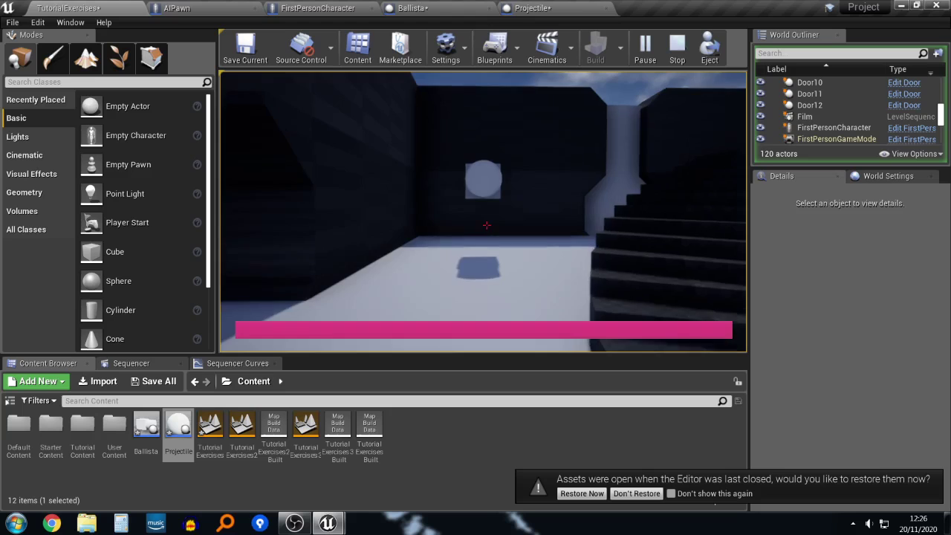
{"action": "key", "text": "space"}
{"action": "key", "text": "space"}
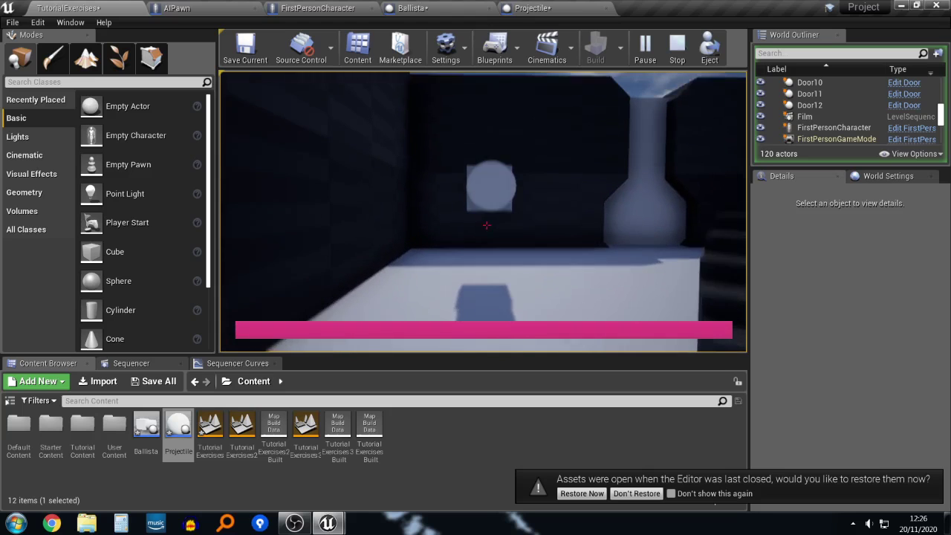
{"action": "key", "text": "a"}
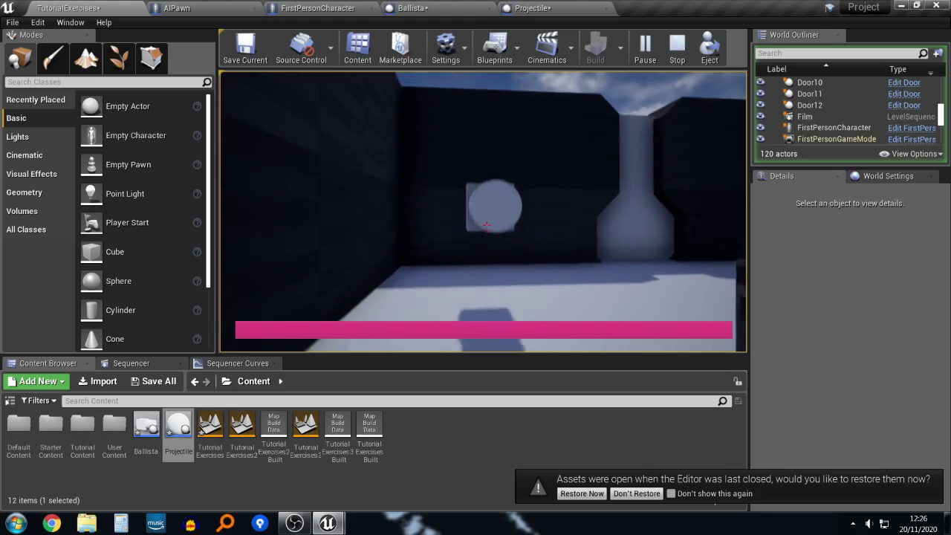
{"action": "key", "text": "w"}
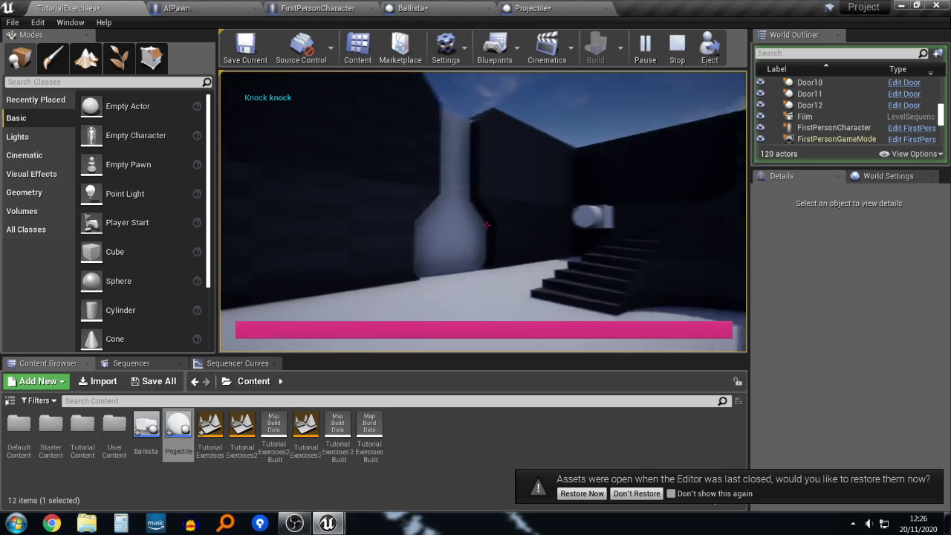
{"action": "key", "text": "Escape"}
Step: Rotate the Ballista actor in the level so its barrel points in a different direction
{"action": "key", "text": "s"}
{"action": "right_click_drag", "start_coordinate": [731, 152], "coordinate": [773, 175]}
{"action": "key", "text": "s"}
{"action": "mouse_move", "coordinate": [533, 204]}
{"action": "right_mouse_down"}
{"action": "mouse_move", "coordinate": [513, 205]}
{"action": "mouse_move", "coordinate": [532, 204]}
{"action": "right_mouse_up"}
{"action": "key", "text": "w"}
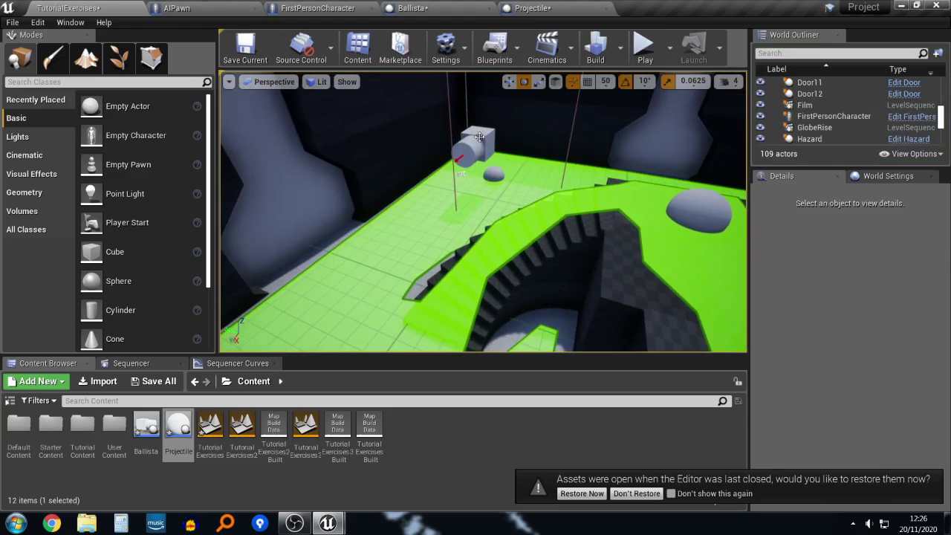
{"action": "left_click", "coordinate": [479, 137]}
{"action": "left_click_drag", "start_coordinate": [488, 161], "coordinate": [549, 165]}
Step: Play-test the level to check which way the rotated ballista fires, and stop the session
{"action": "left_click", "coordinate": [645, 50]}
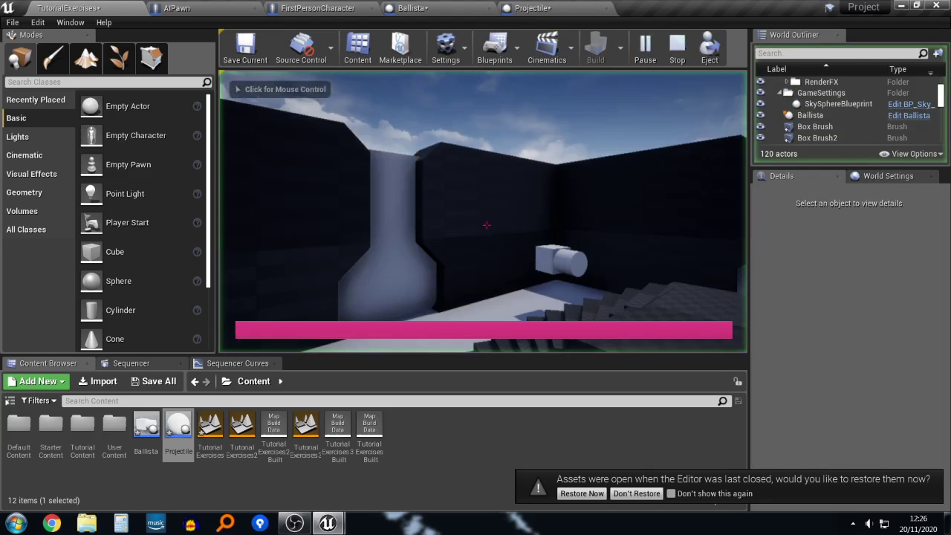
{"action": "key", "text": "w"}
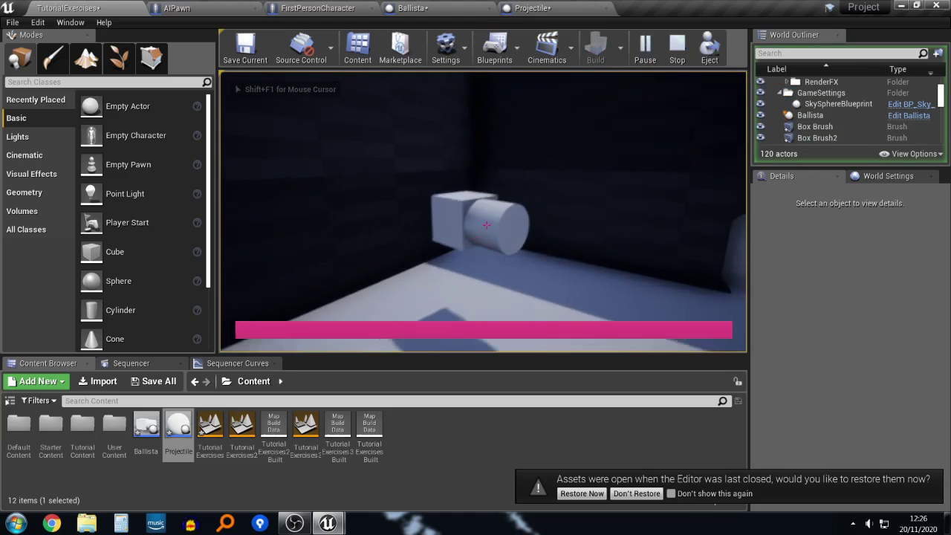
{"action": "key", "text": "d"}
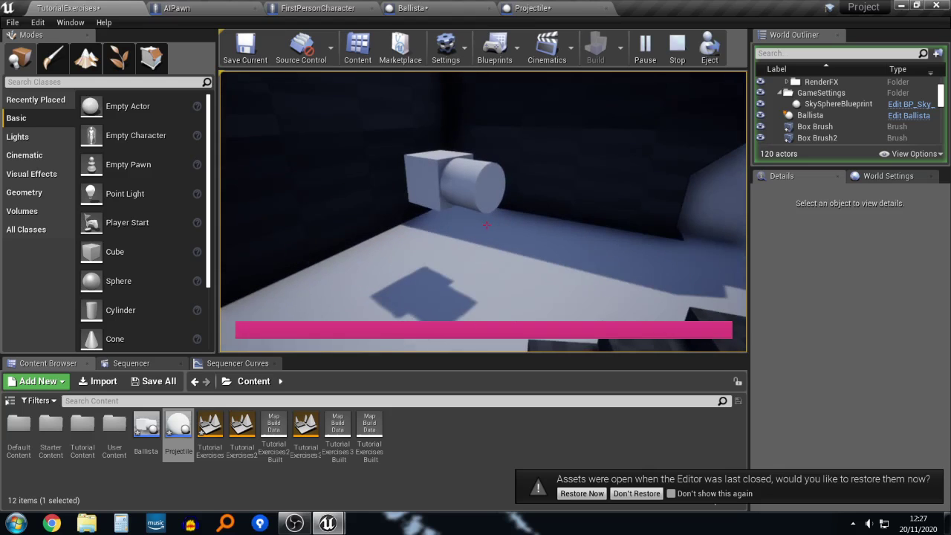
{"action": "key", "text": "Escape"}
Step: Undo the ballista's rotation in the level and save all modified assets
{"action": "key", "text": "ctrl+z"}
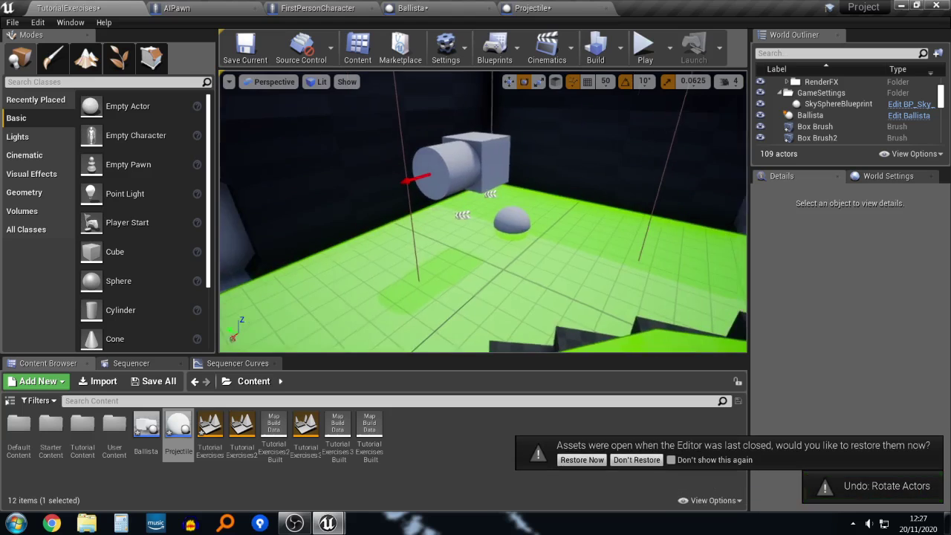
{"action": "left_click", "coordinate": [407, 8]}
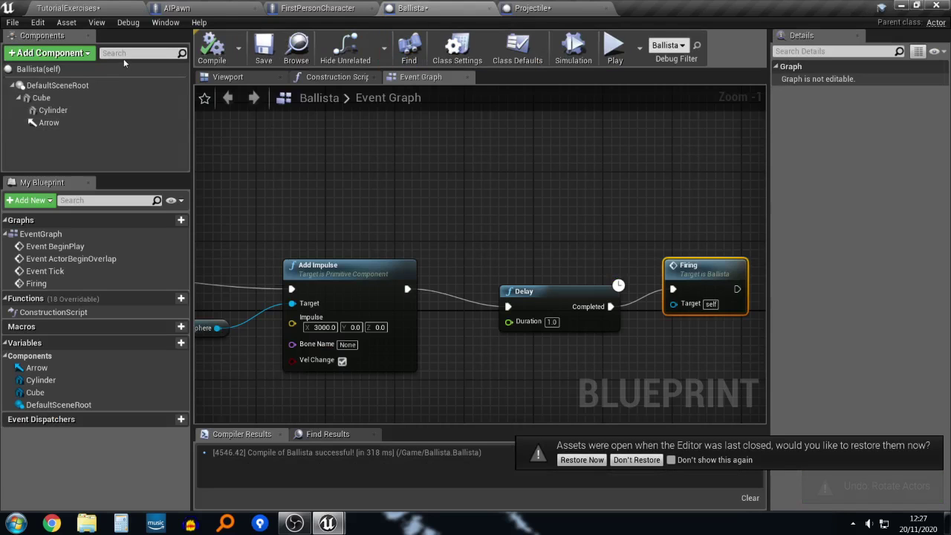
{"action": "key", "text": "ctrl+shift+s"}
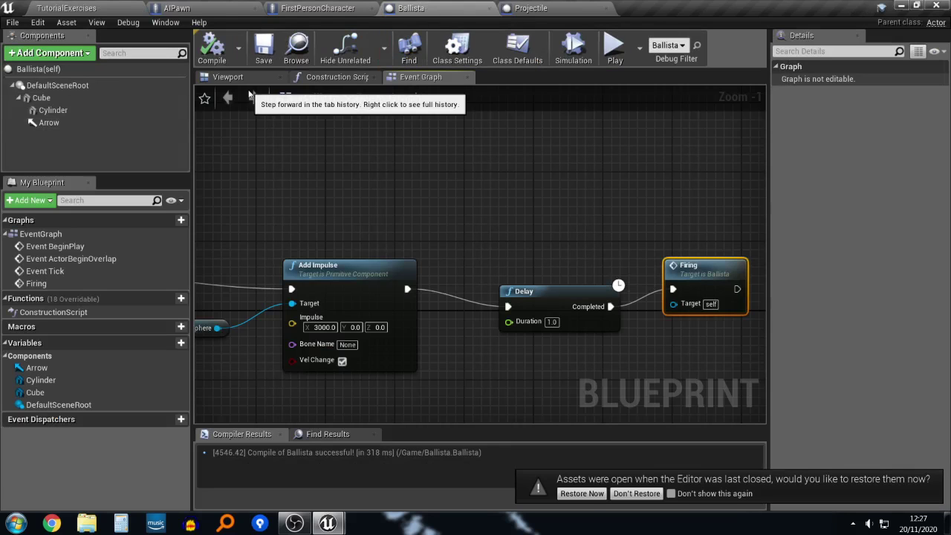
Step: Align the Firing call beside the Delay node, and add a Cylinder reference feeding a Get Forward Vector node near Add Impulse
{"action": "right_click_drag", "start_coordinate": [614, 230], "coordinate": [499, 204]}
{"action": "left_click_drag", "start_coordinate": [575, 246], "coordinate": [593, 272]}
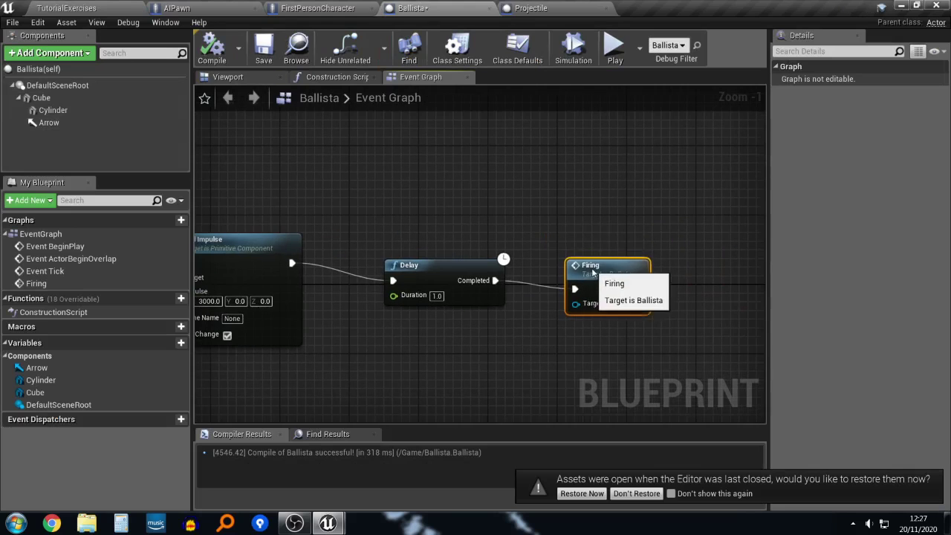
{"action": "scroll", "coordinate": [593, 272], "scroll_direction": "down", "scroll_amount": 3}
{"action": "scroll", "coordinate": [464, 221], "scroll_direction": "up", "scroll_amount": 4}
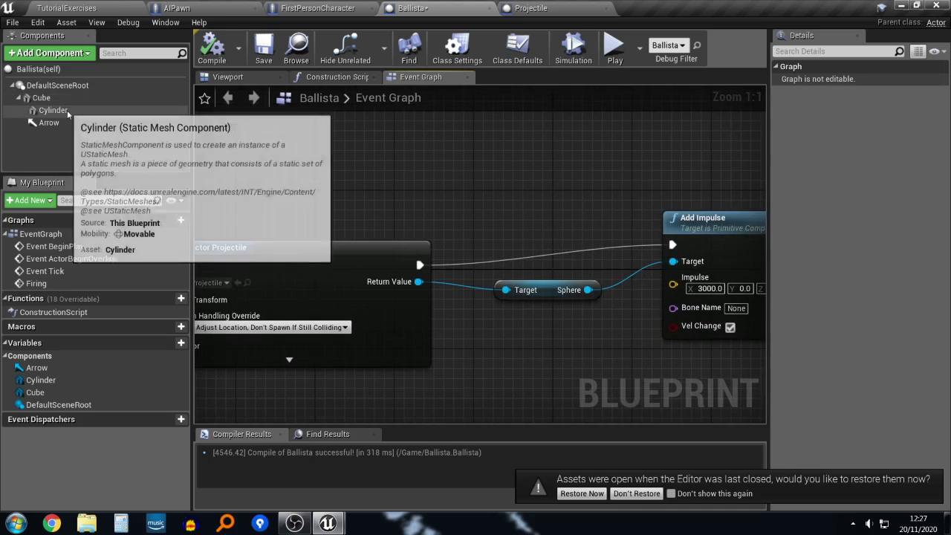
{"action": "left_click_drag", "start_coordinate": [73, 109], "coordinate": [474, 179]}
{"action": "left_click", "coordinate": [408, 164]}
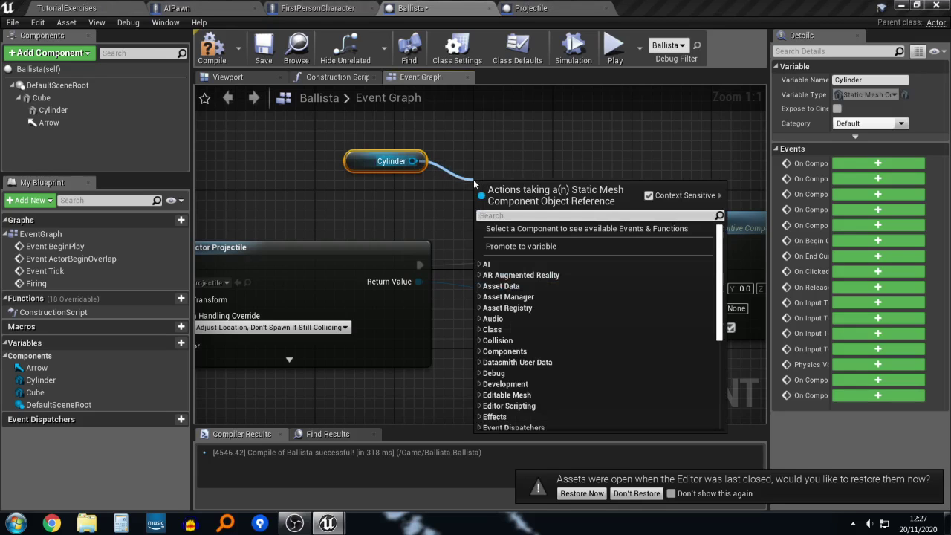
{"action": "type", "text": "forward"}
{"action": "key", "text": "Return"}
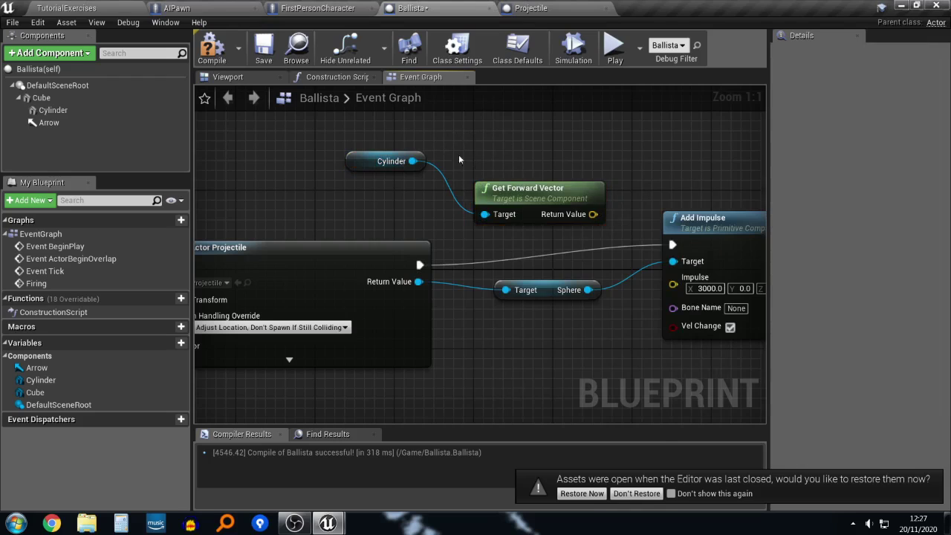
Step: Connect the Cylinder's Get Forward Vector return value to the Impulse input of Add Impulse, shift both nodes aside, and compile the Ballista blueprint
{"action": "left_click_drag", "start_coordinate": [520, 217], "coordinate": [520, 218]}
{"action": "left_click_drag", "start_coordinate": [559, 188], "coordinate": [672, 284]}
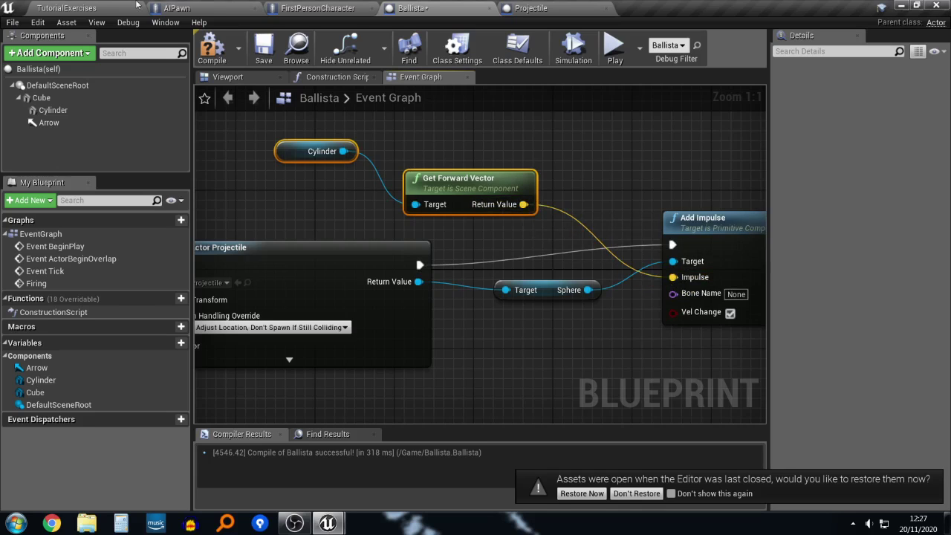
{"action": "left_click", "coordinate": [212, 47]}
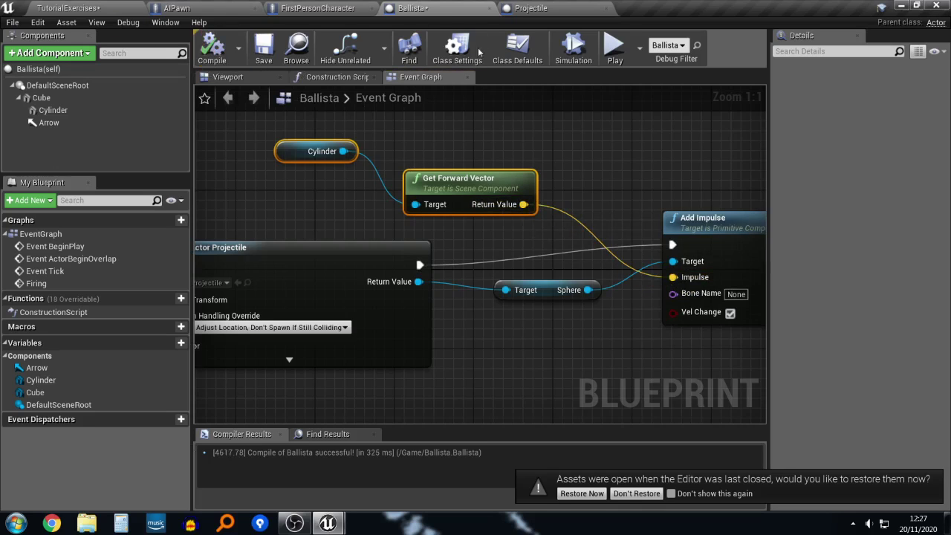
Step: In the Projectile blueprint, set the Delay before DestroyActor to a duration of 5.0 seconds and compile
{"action": "left_click", "coordinate": [551, 7]}
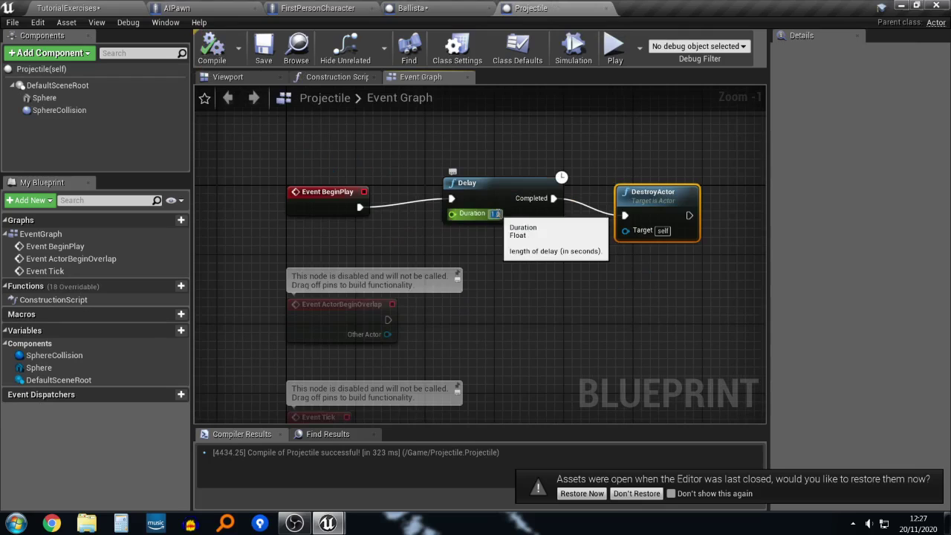
{"action": "left_click", "coordinate": [220, 50]}
Step: Play-test the level up close to the ballista to check its firing, stop the session, and close the message log
{"action": "left_click", "coordinate": [87, 6]}
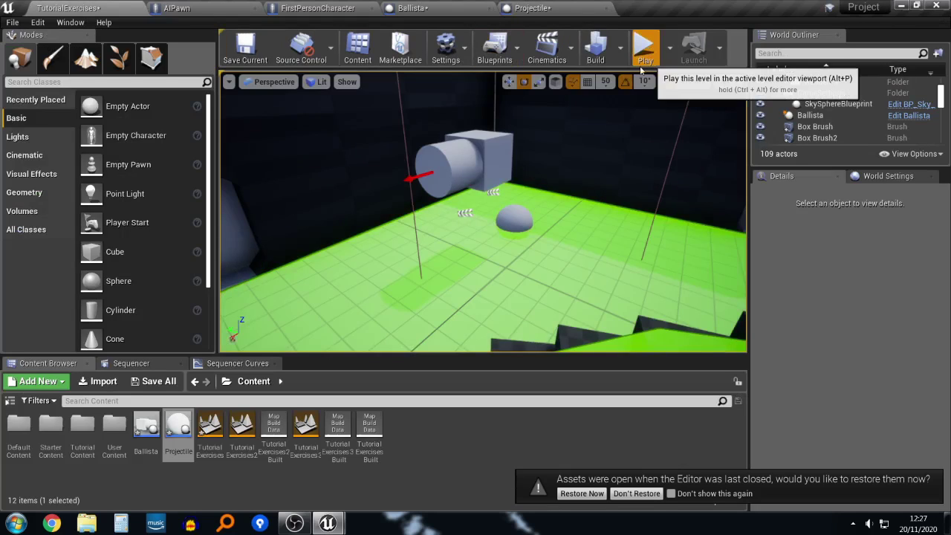
{"action": "left_click", "coordinate": [644, 49]}
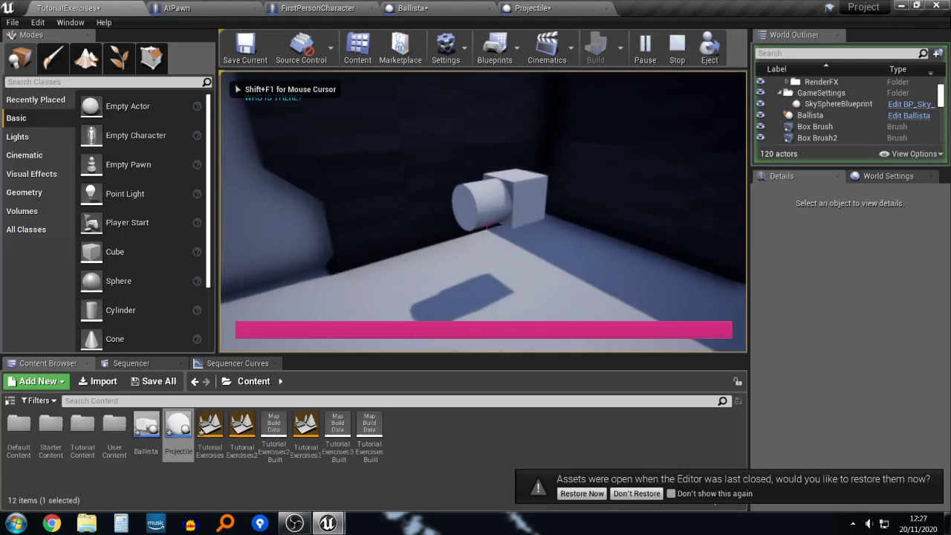
{"action": "key", "text": "w"}
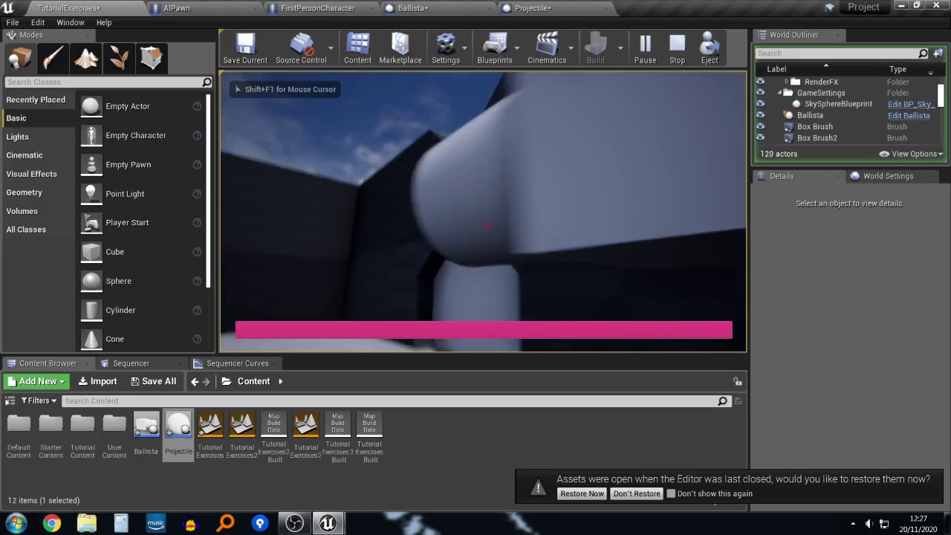
{"action": "key", "text": "w"}
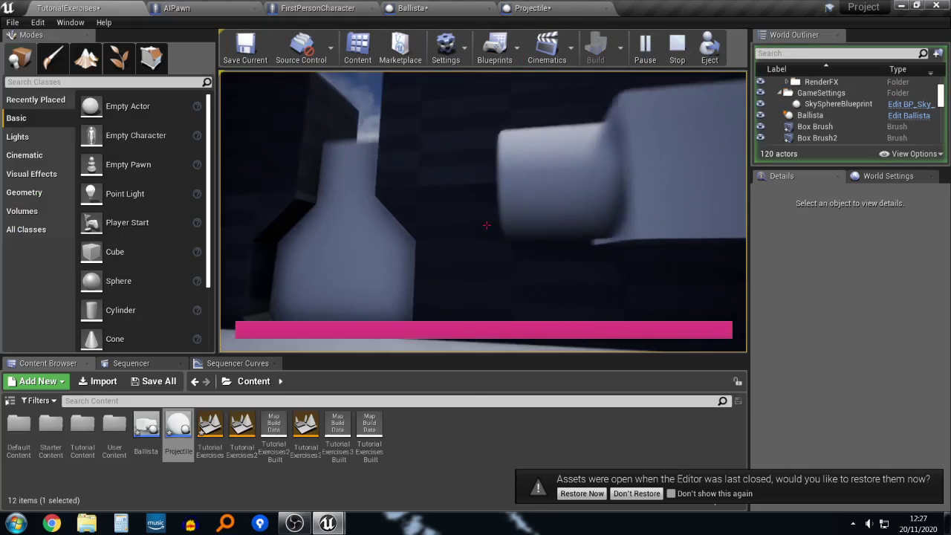
{"action": "key", "text": "Escape"}
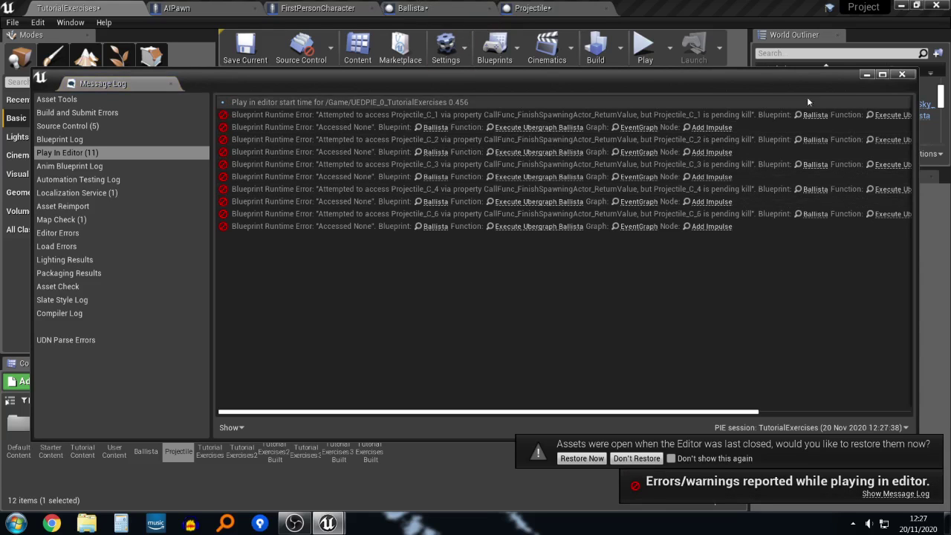
{"action": "left_click", "coordinate": [901, 77]}
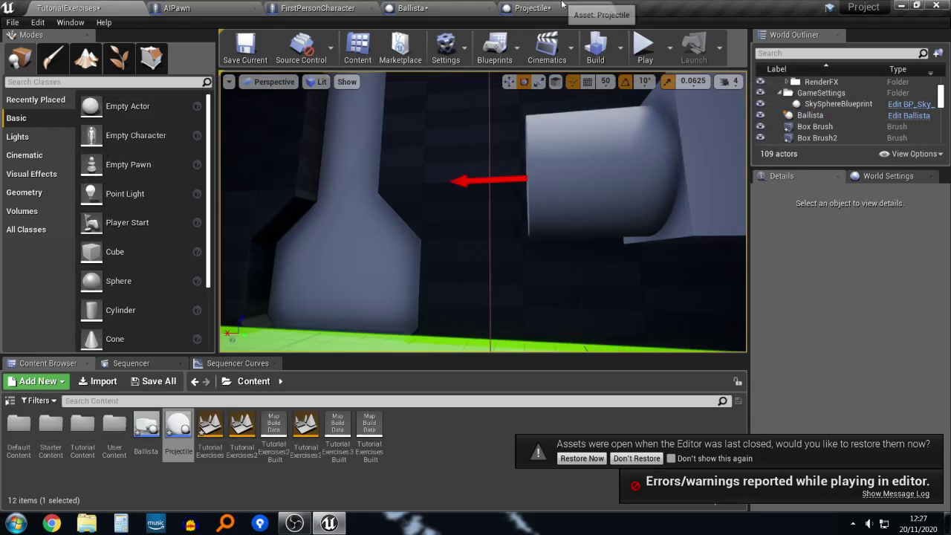
Step: Recheck the Projectile and Ballista event graphs, compile the Ballista blueprint, and save all modified assets
{"action": "left_click", "coordinate": [550, 9]}
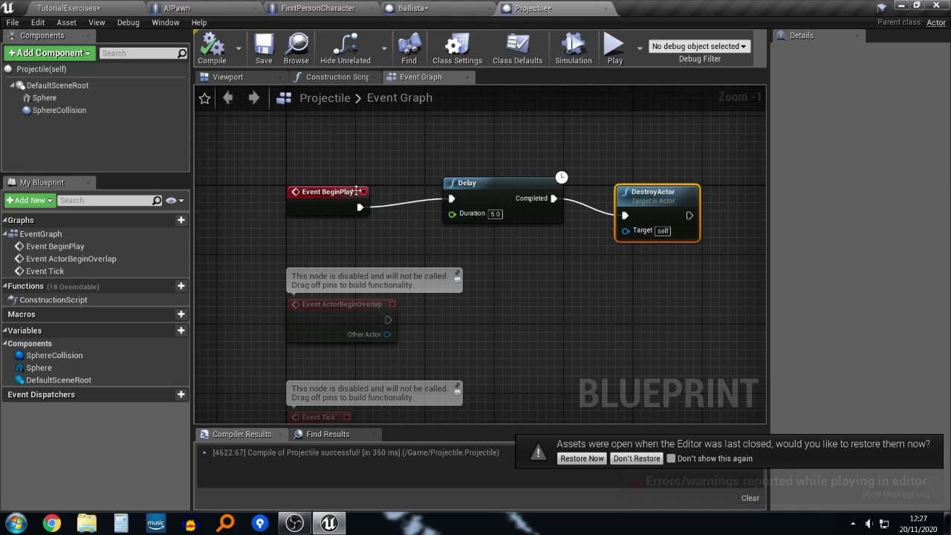
{"action": "left_click", "coordinate": [458, 5]}
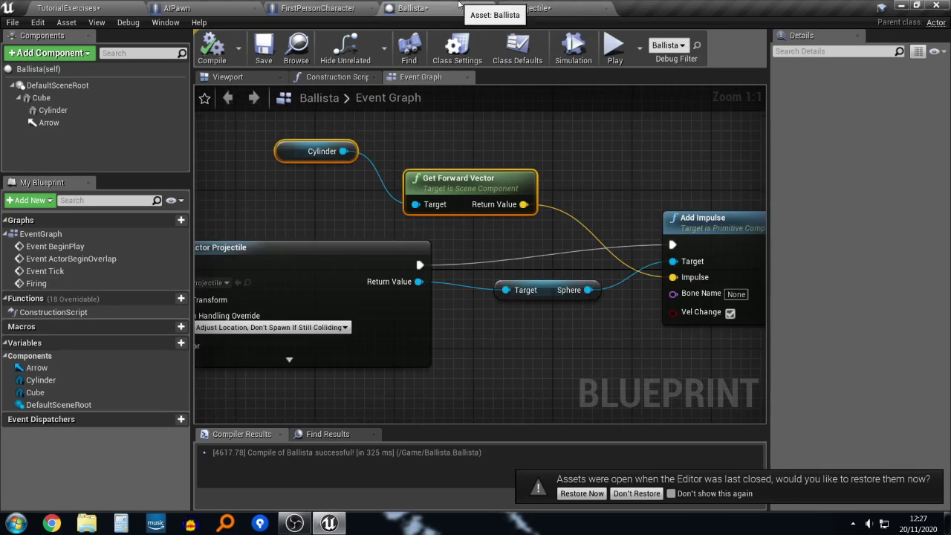
{"action": "right_click_drag", "start_coordinate": [609, 206], "coordinate": [681, 203]}
{"action": "scroll", "coordinate": [455, 233], "scroll_direction": "down", "scroll_amount": 1}
{"action": "left_click", "coordinate": [213, 51]}
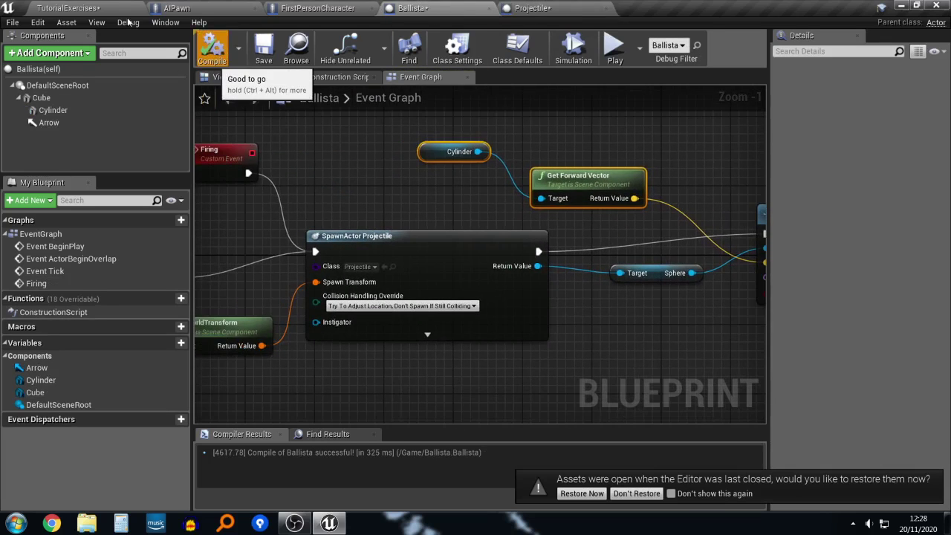
{"action": "key", "text": "ctrl+shift+s"}
Step: Play-test the saved level, stop it, and trace the reported runtime error to its Add Impulse node in the Ballista graph
{"action": "left_click", "coordinate": [107, 5]}
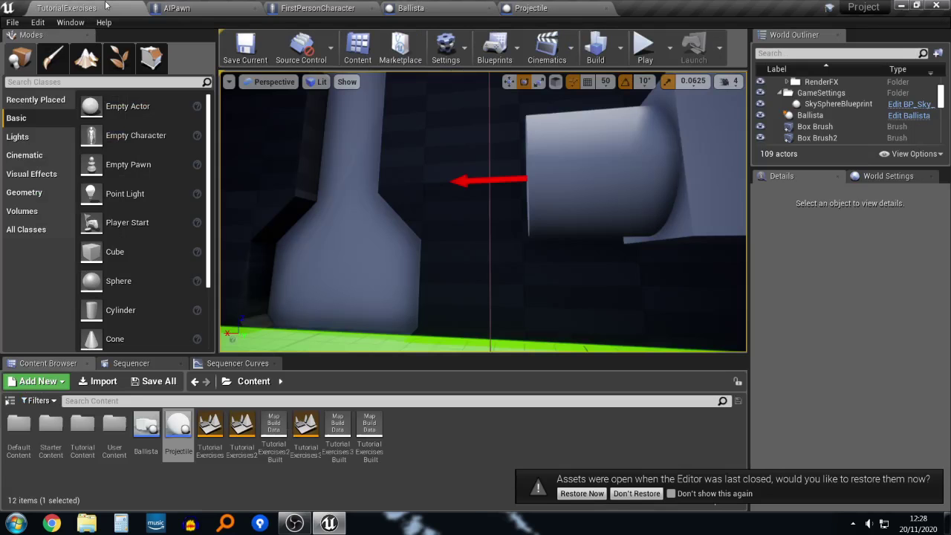
{"action": "left_click", "coordinate": [656, 53]}
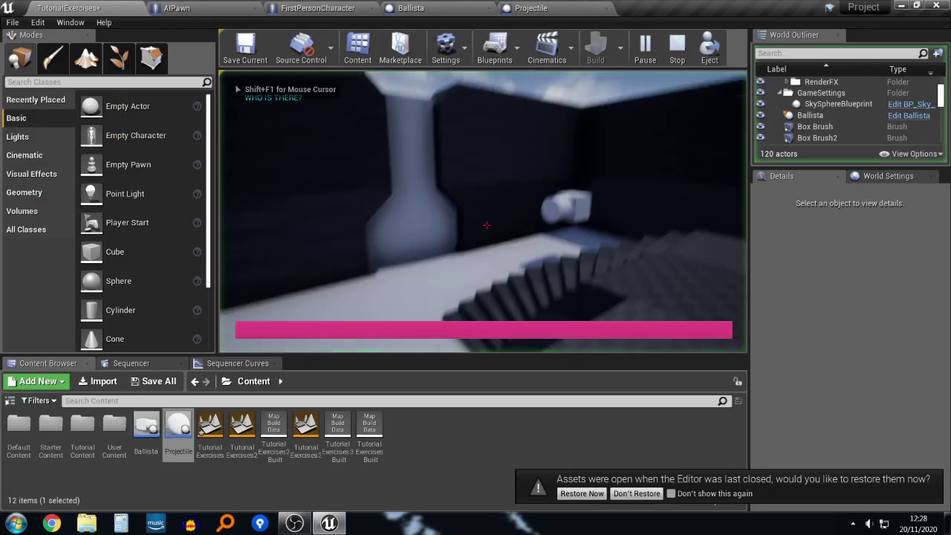
{"action": "key", "text": "w"}
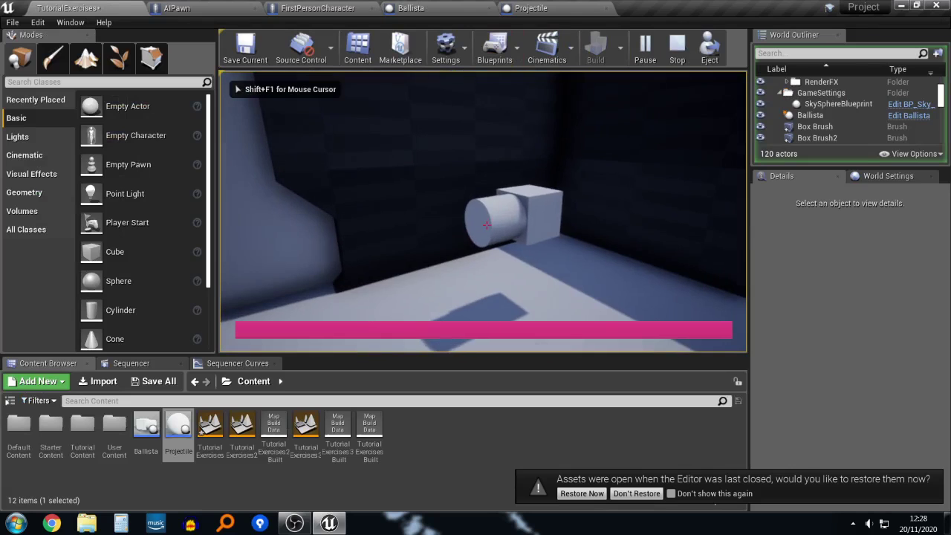
{"action": "key", "text": "Escape"}
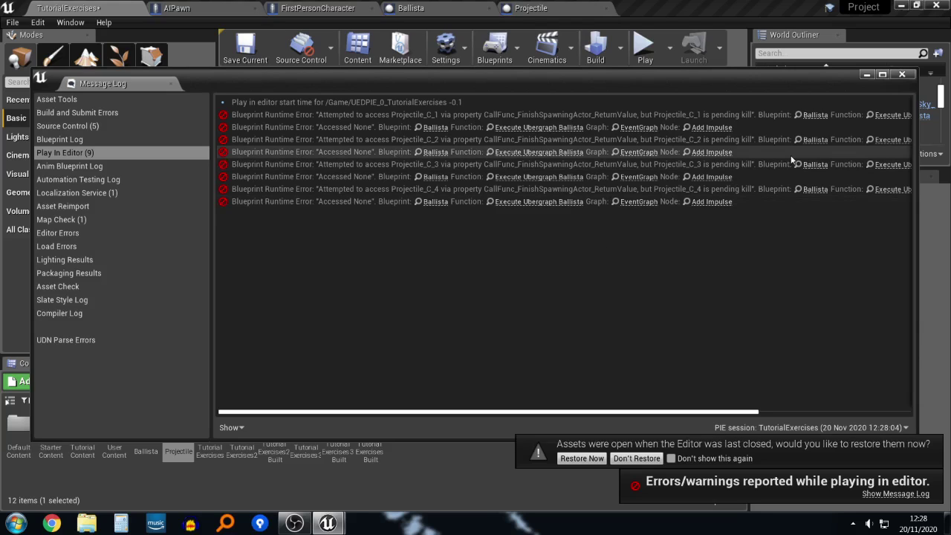
{"action": "left_click", "coordinate": [708, 128]}
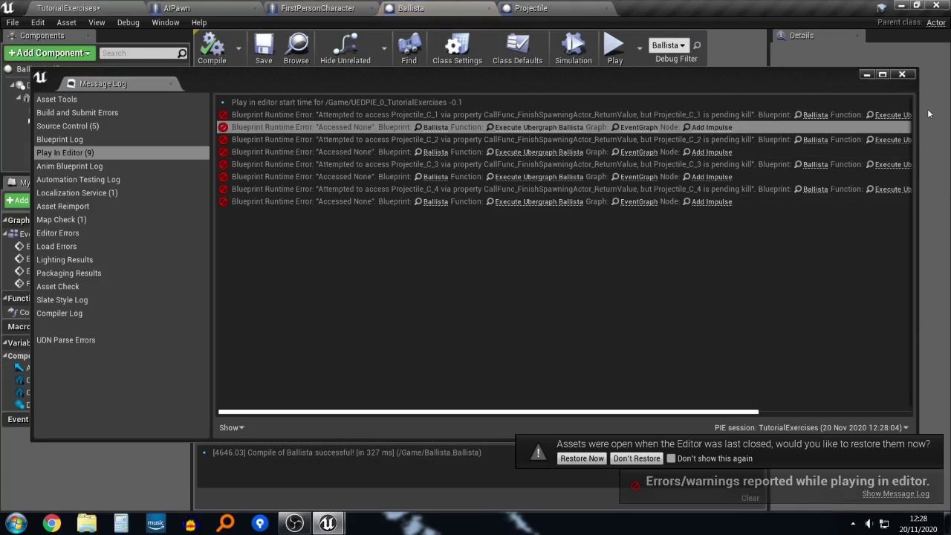
{"action": "left_click", "coordinate": [901, 75]}
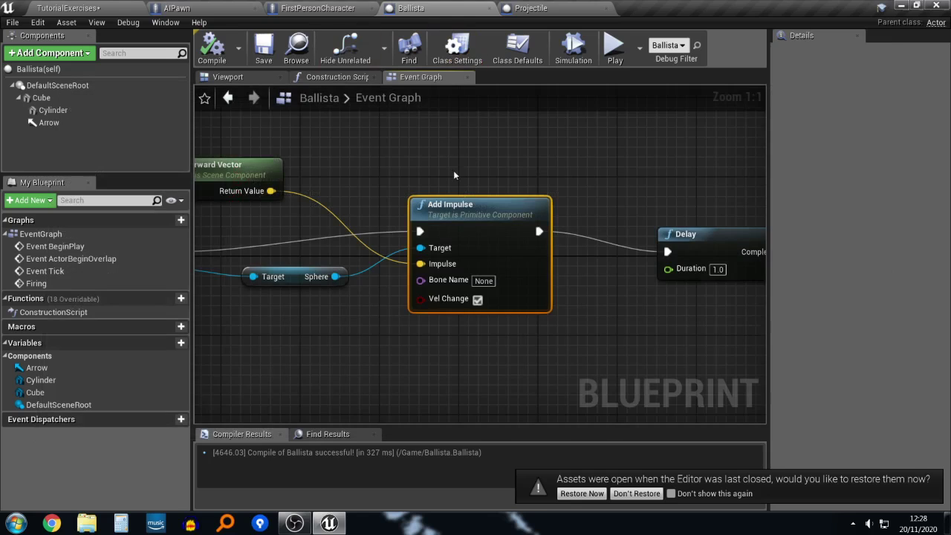
Step: Delete the Get Forward Vector node and the Cylinder reference from the Ballista event graph
{"action": "scroll", "coordinate": [459, 193], "scroll_direction": "down", "scroll_amount": 1}
{"action": "scroll", "coordinate": [459, 195], "scroll_direction": "up", "scroll_amount": 1}
{"action": "right_click_drag", "start_coordinate": [459, 195], "coordinate": [587, 176]}
{"action": "left_click_drag", "start_coordinate": [378, 180], "coordinate": [437, 192]}
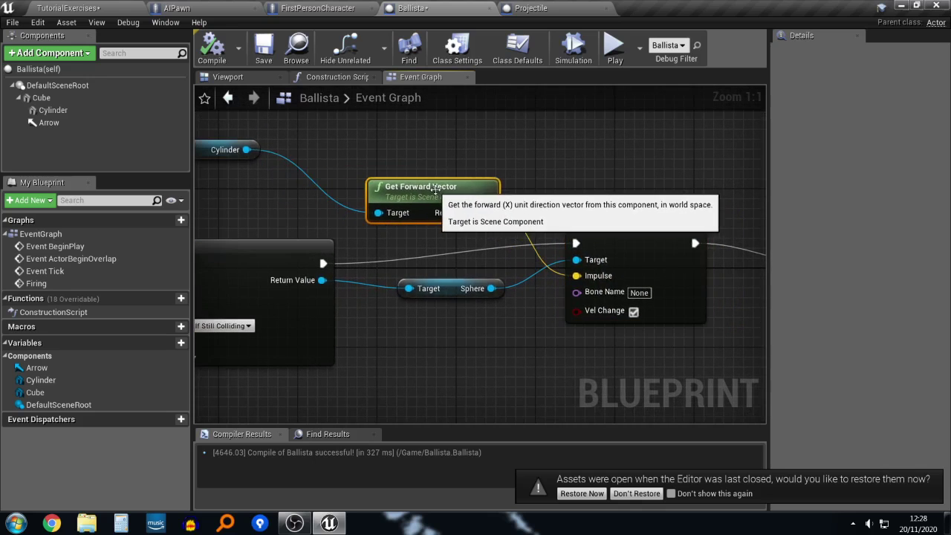
{"action": "right_click_drag", "start_coordinate": [522, 204], "coordinate": [564, 198]}
{"action": "right_click_drag", "start_coordinate": [490, 240], "coordinate": [527, 238]}
{"action": "key", "text": "Delete"}
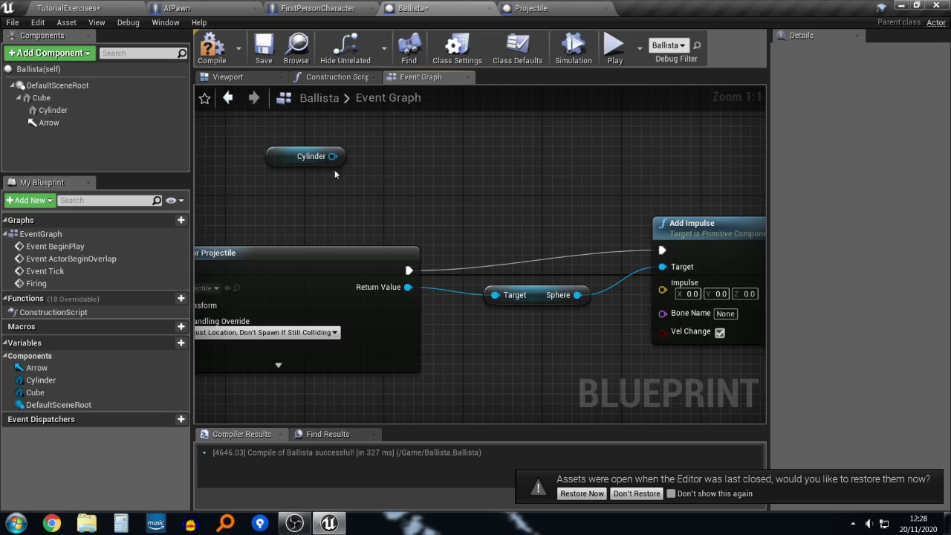
{"action": "left_click", "coordinate": [282, 156]}
{"action": "key", "text": "Delete"}
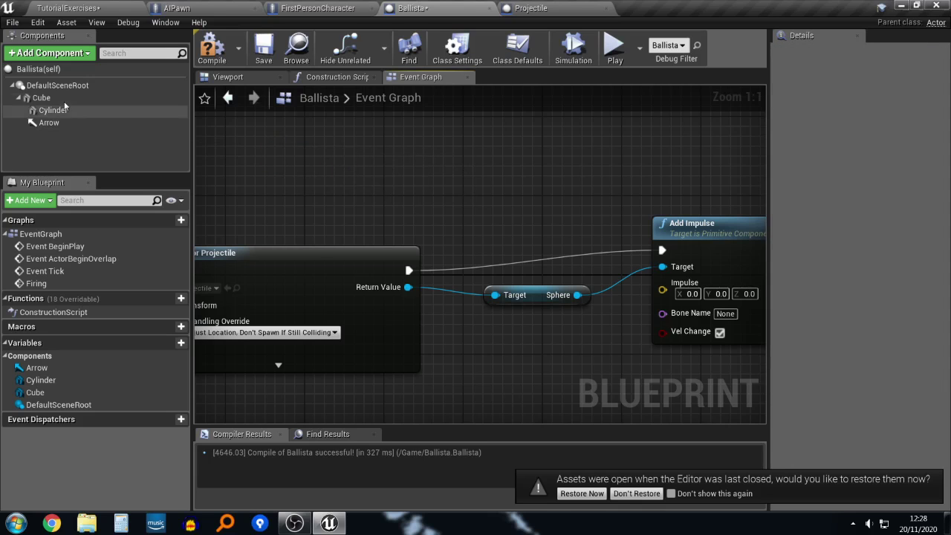
Step: Add a Cube reference feeding a Get Forward Vector node, connect its return value to Add Impulse's Impulse input, and compile
{"action": "left_click_drag", "start_coordinate": [41, 97], "coordinate": [468, 211]}
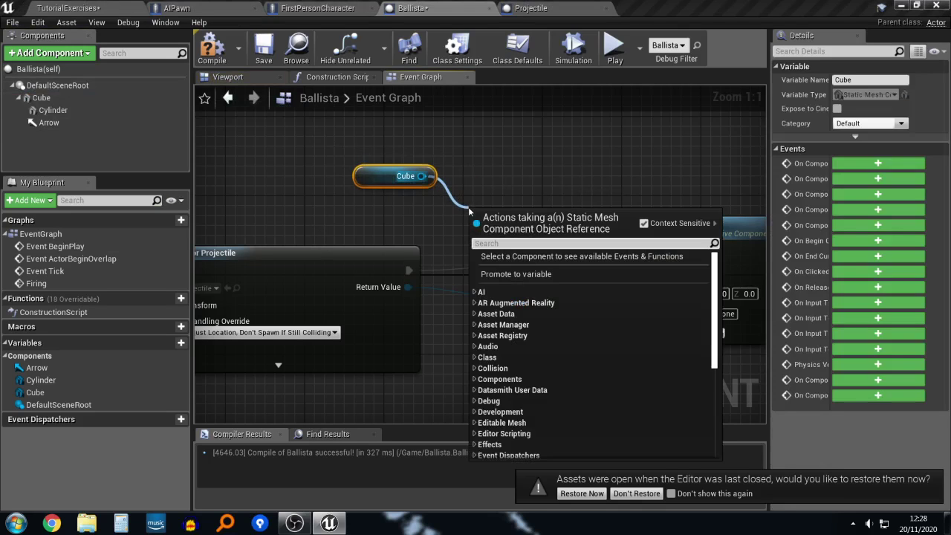
{"action": "type", "text": "fo"}
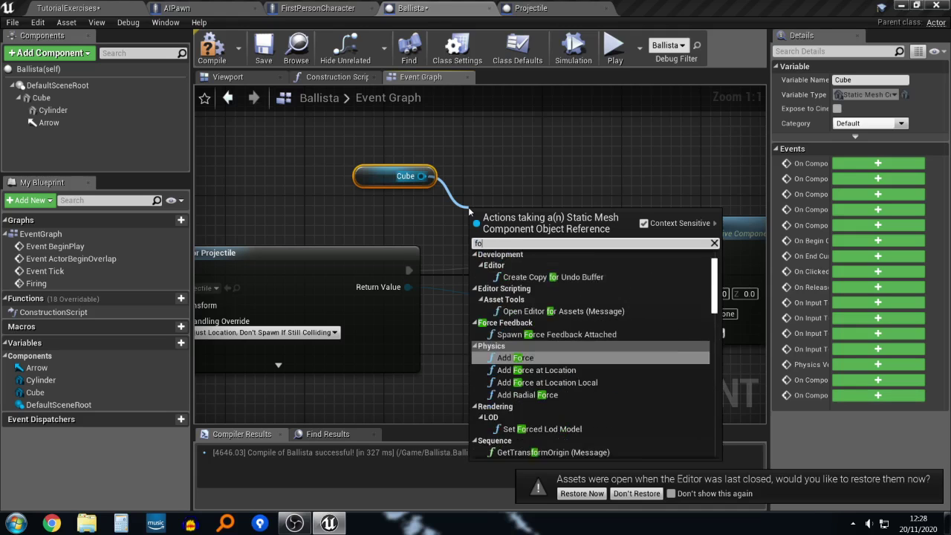
{"action": "type", "text": "rward"}
{"action": "key", "text": "Return"}
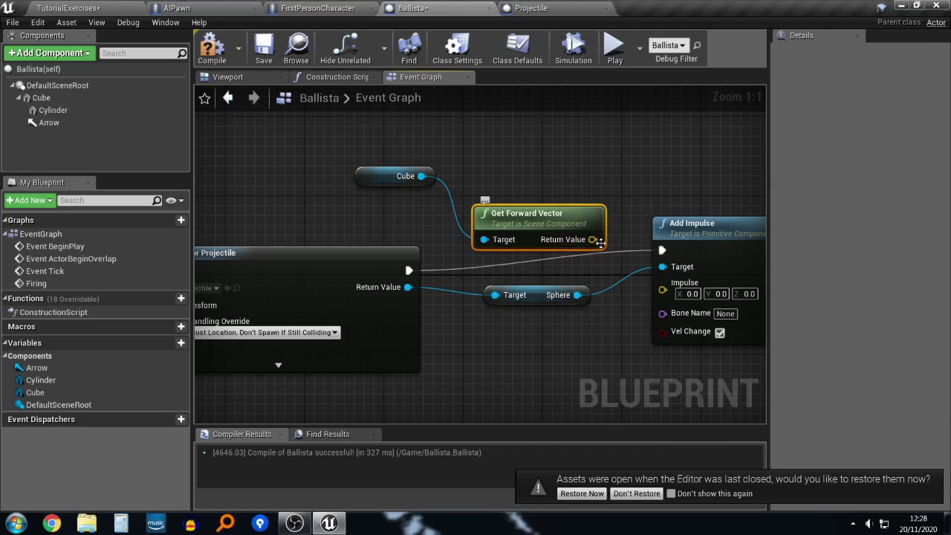
{"action": "left_click_drag", "start_coordinate": [601, 242], "coordinate": [663, 293]}
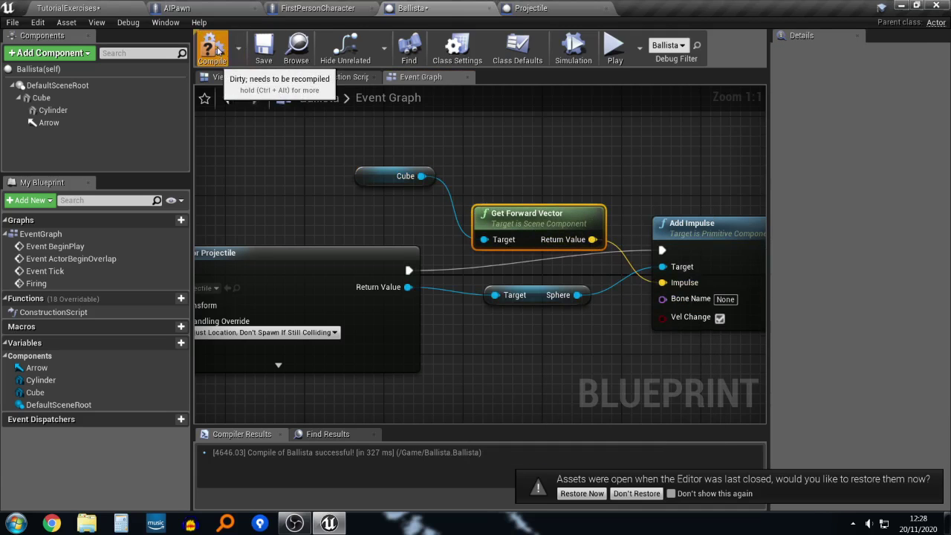
Step: Play-test the level with the Cube's forward vector driving the impulse, stop the session, and close the message log
{"action": "left_click", "coordinate": [89, 8]}
{"action": "left_click", "coordinate": [645, 46]}
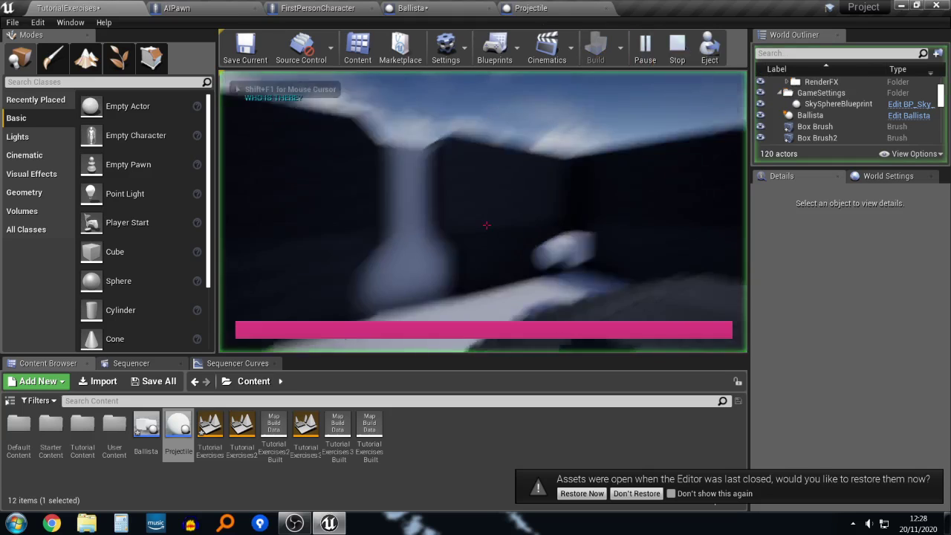
{"action": "key", "text": "Escape"}
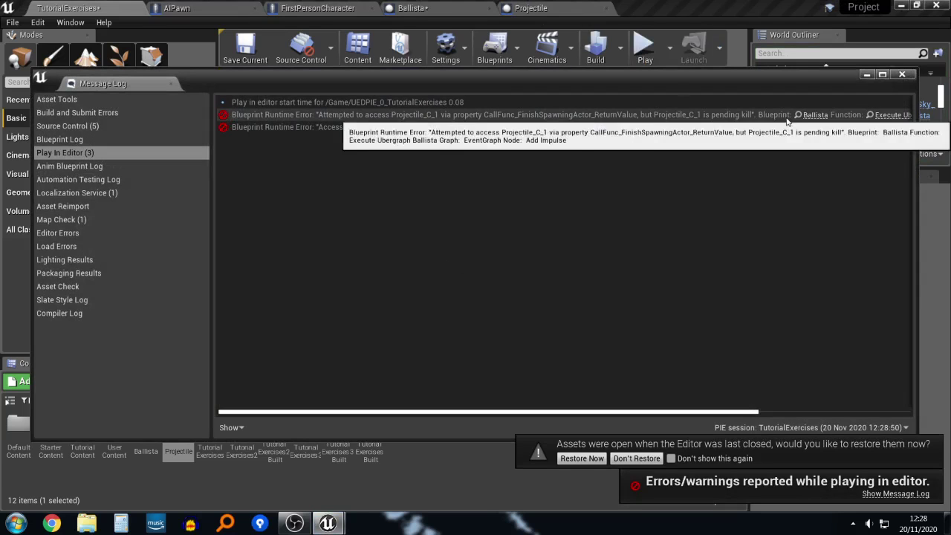
{"action": "left_click", "coordinate": [902, 75]}
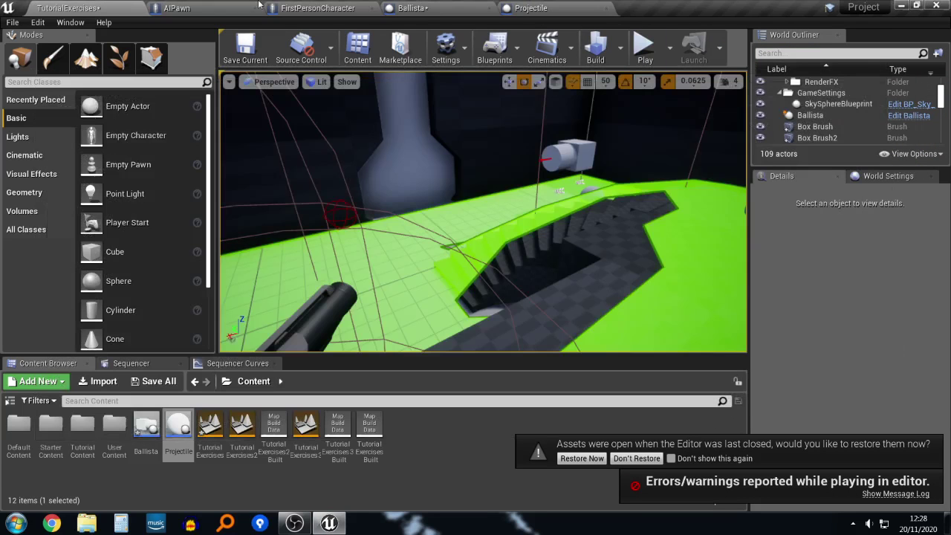
{"action": "left_click", "coordinate": [309, 8]}
{"action": "left_click", "coordinate": [218, 8]}
{"action": "left_click", "coordinate": [51, 4]}
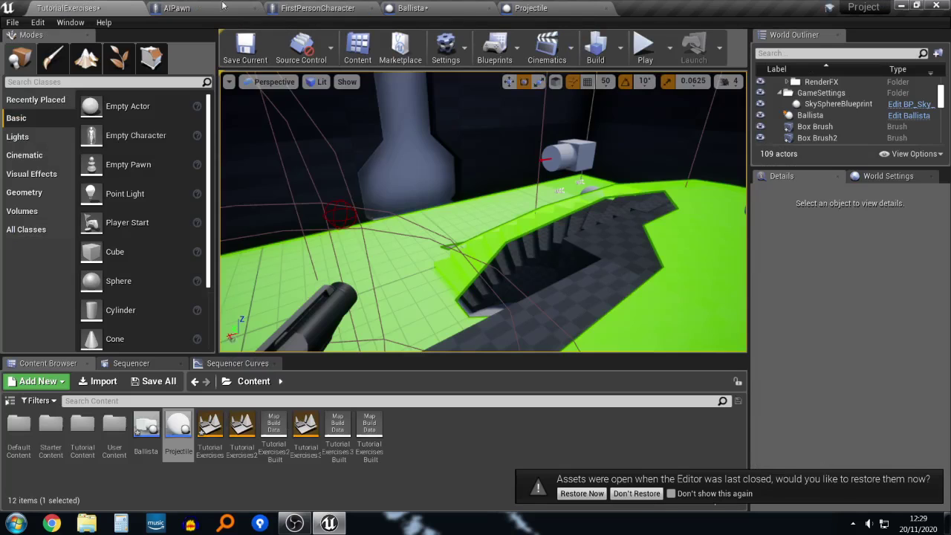
Step: Set the Collision Handling Override of the SpawnActor Projectile node in the Ballista graph to Default
{"action": "left_click", "coordinate": [447, 8]}
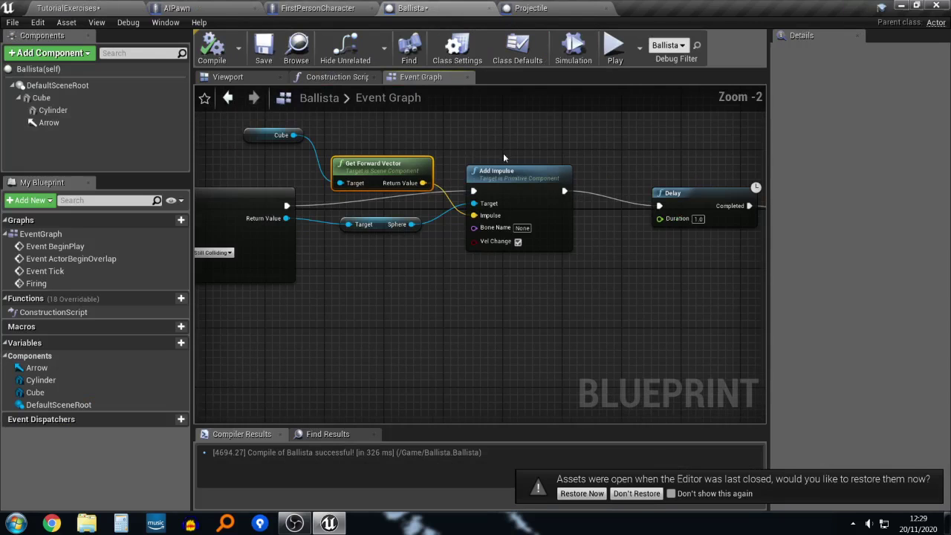
{"action": "left_click", "coordinate": [349, 274]}
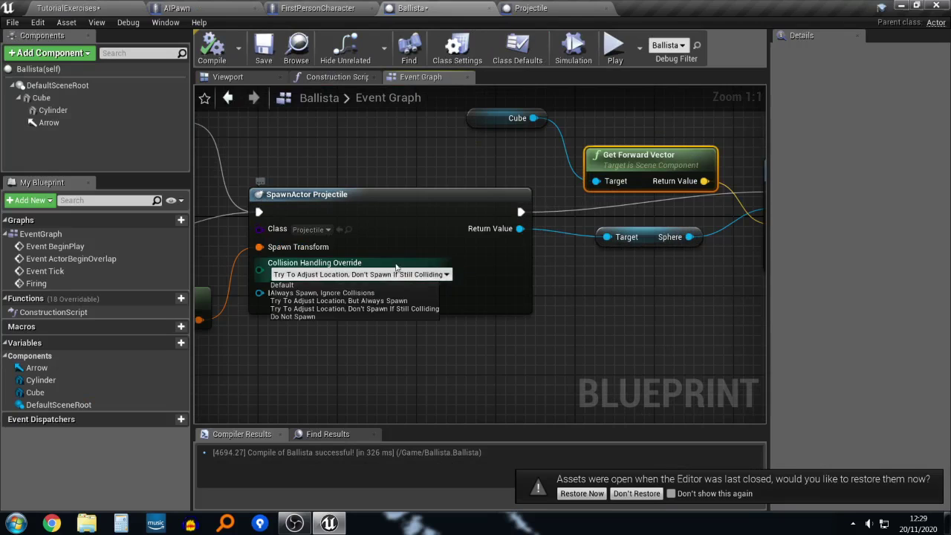
{"action": "left_click", "coordinate": [309, 287]}
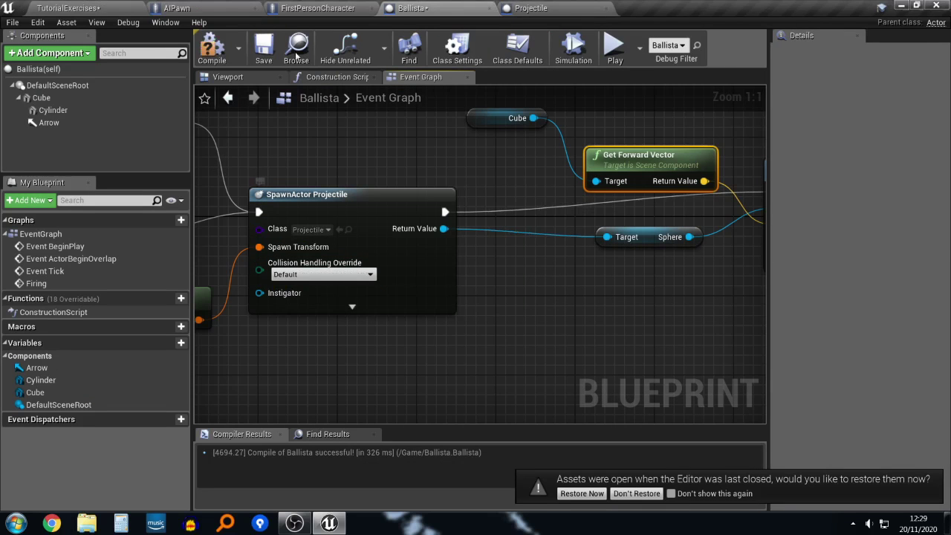
Step: Play-test the level to watch the Ballista fire with default collision handling, then stop the session
{"action": "left_click", "coordinate": [86, 6]}
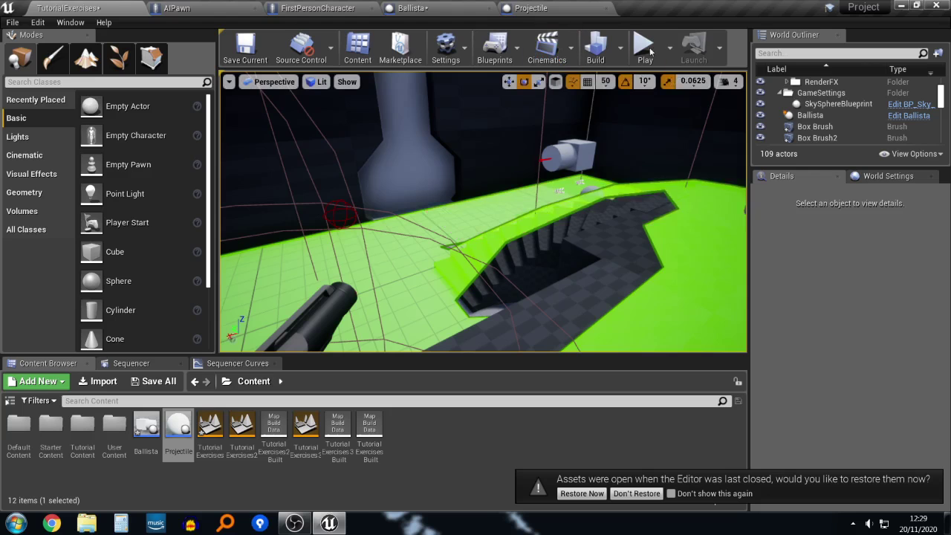
{"action": "left_click", "coordinate": [608, 167]}
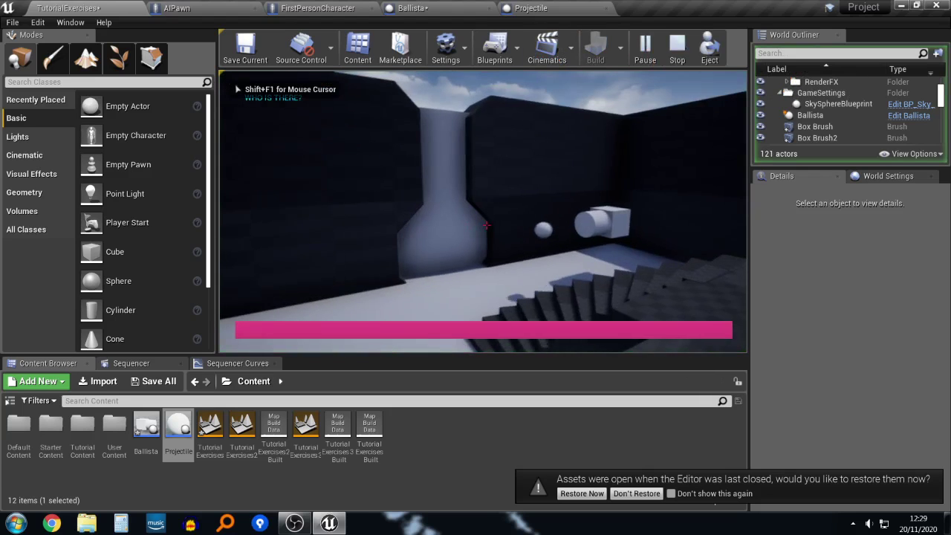
{"action": "key", "text": "w"}
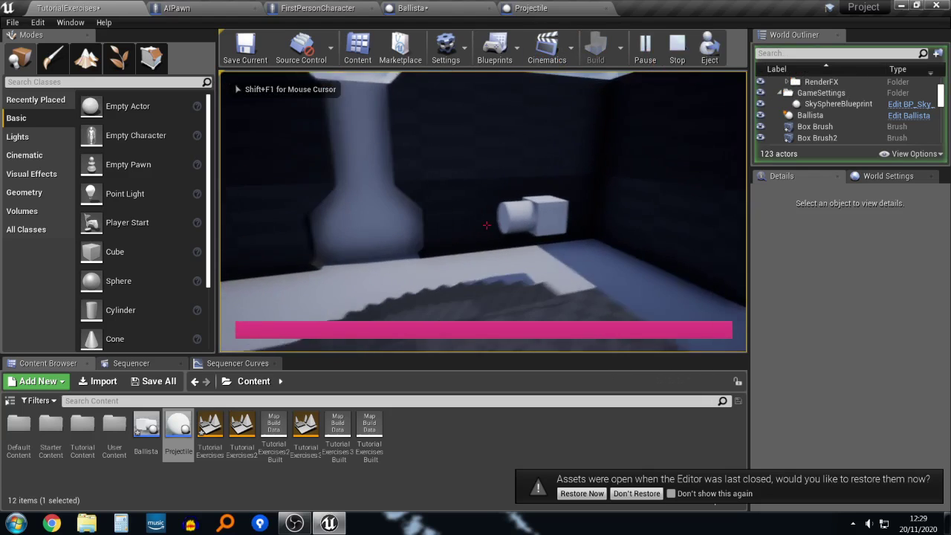
{"action": "key", "text": "d"}
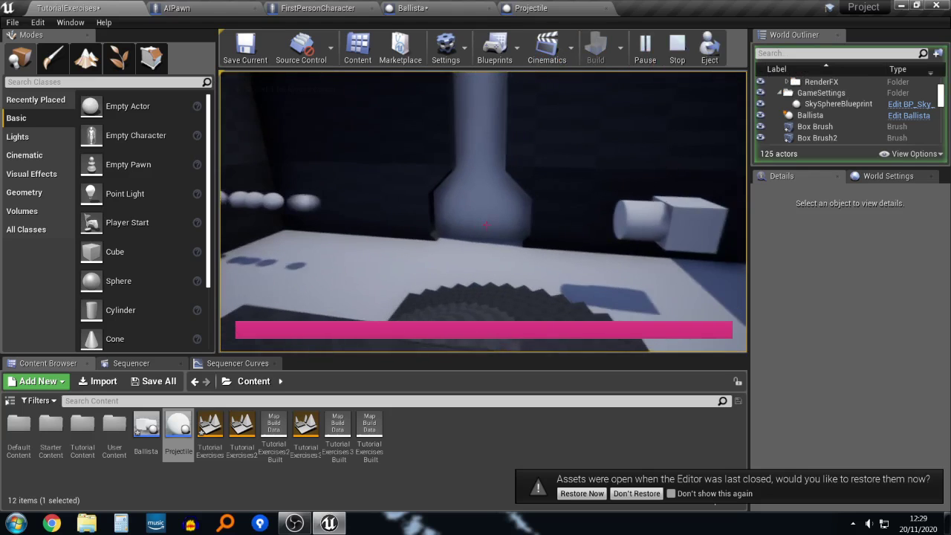
{"action": "key", "text": "a"}
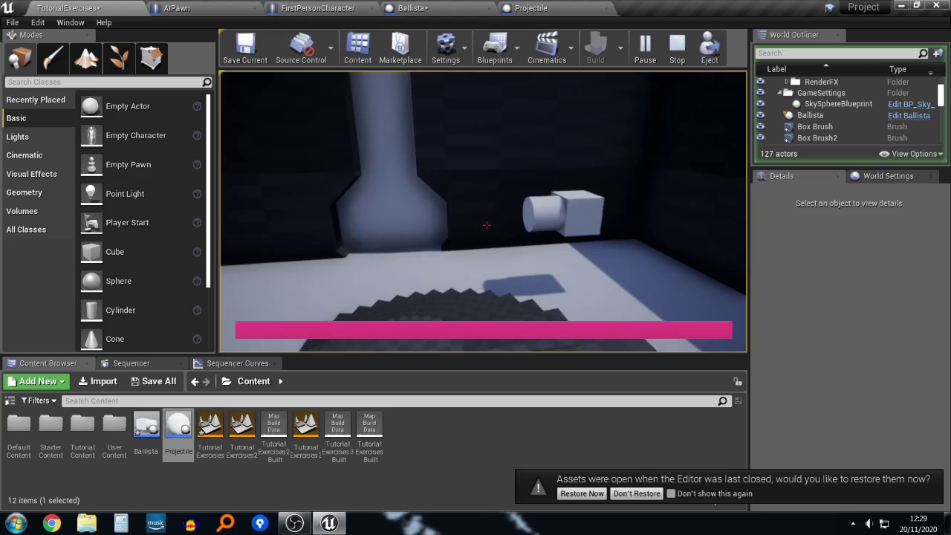
{"action": "key", "text": "Escape"}
Step: Simulate the level and rotate the Ballista about its vertical axis through -70 and -170 to -210 degrees to test the firing direction
{"action": "left_click", "coordinate": [669, 48]}
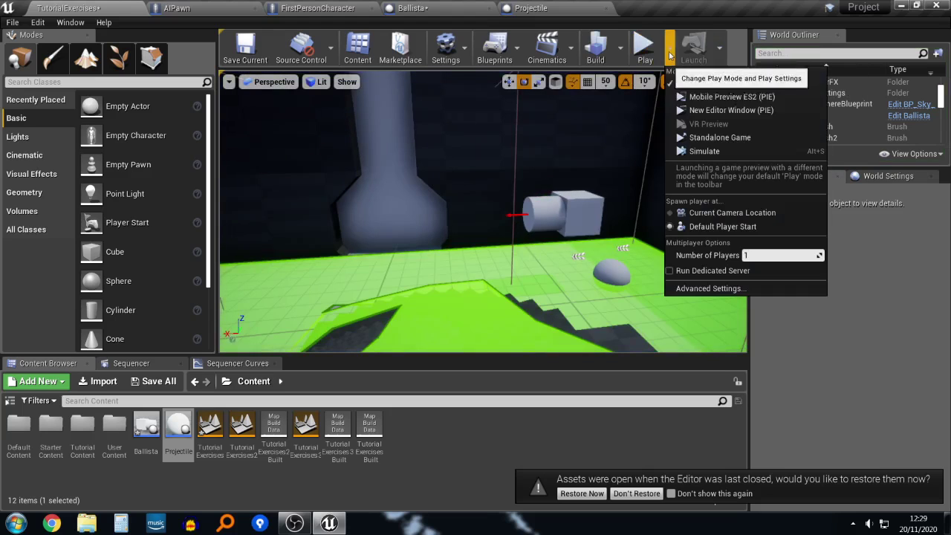
{"action": "left_click", "coordinate": [705, 151]}
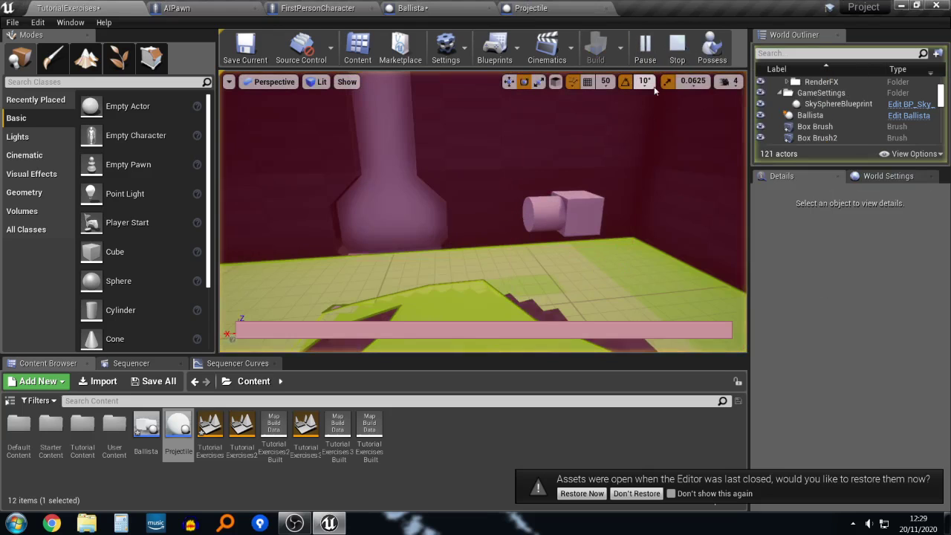
{"action": "left_click", "coordinate": [529, 203]}
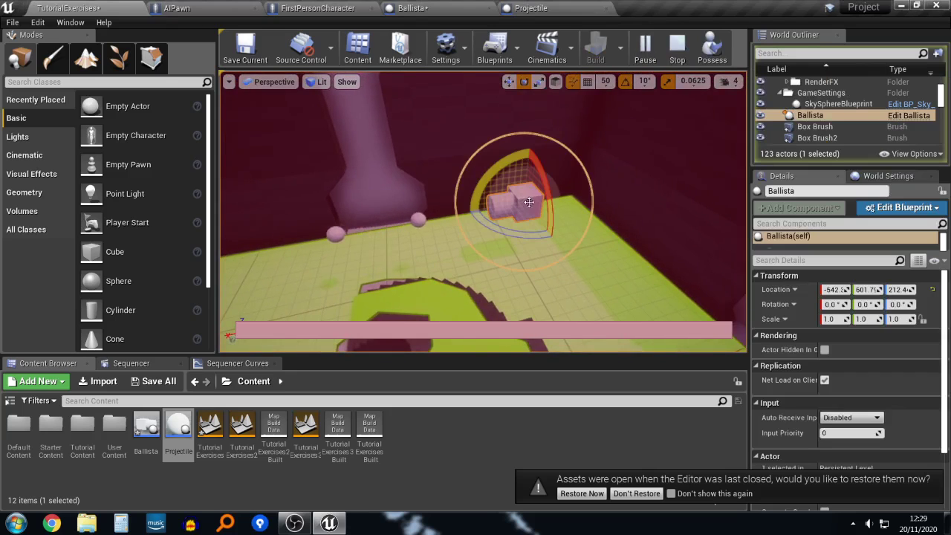
{"action": "left_click_drag", "start_coordinate": [505, 232], "coordinate": [454, 226]}
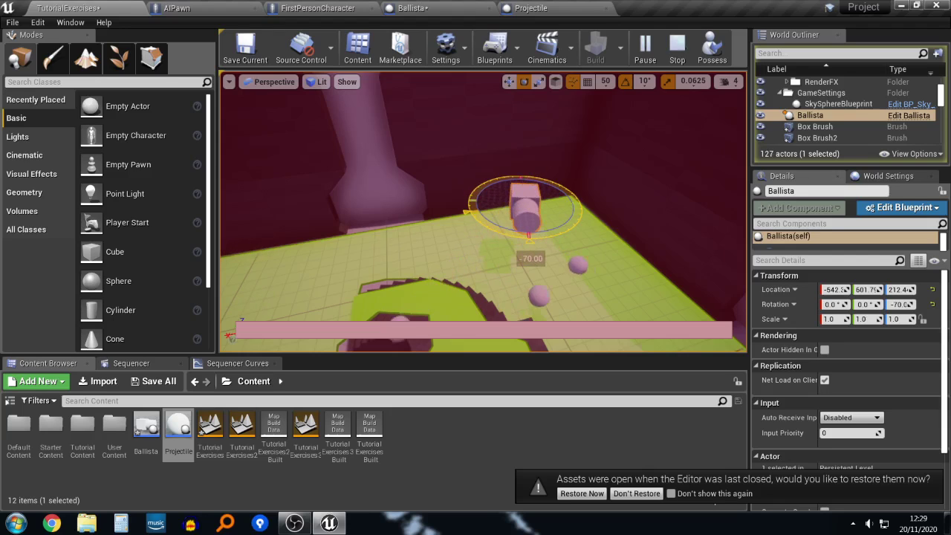
{"action": "left_click_drag", "start_coordinate": [525, 235], "coordinate": [526, 235]}
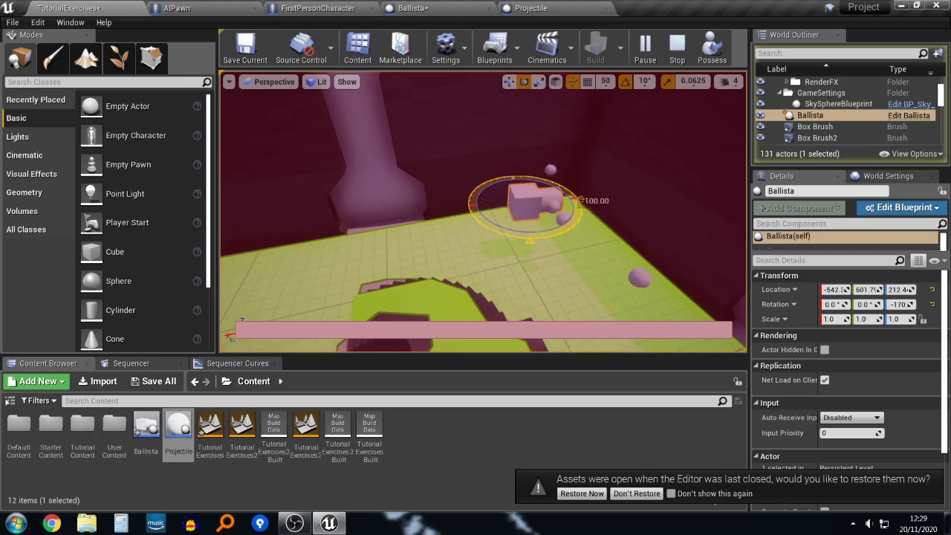
{"action": "left_click_drag", "start_coordinate": [503, 223], "coordinate": [503, 223]}
{"action": "key", "text": "d"}
{"action": "right_click_drag", "start_coordinate": [572, 250], "coordinate": [572, 249]}
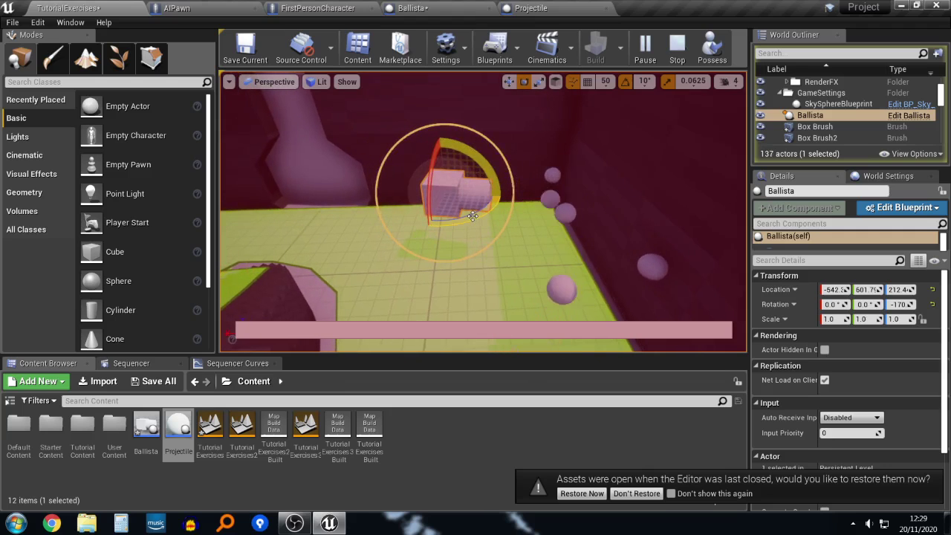
{"action": "left_click_drag", "start_coordinate": [473, 216], "coordinate": [469, 263]}
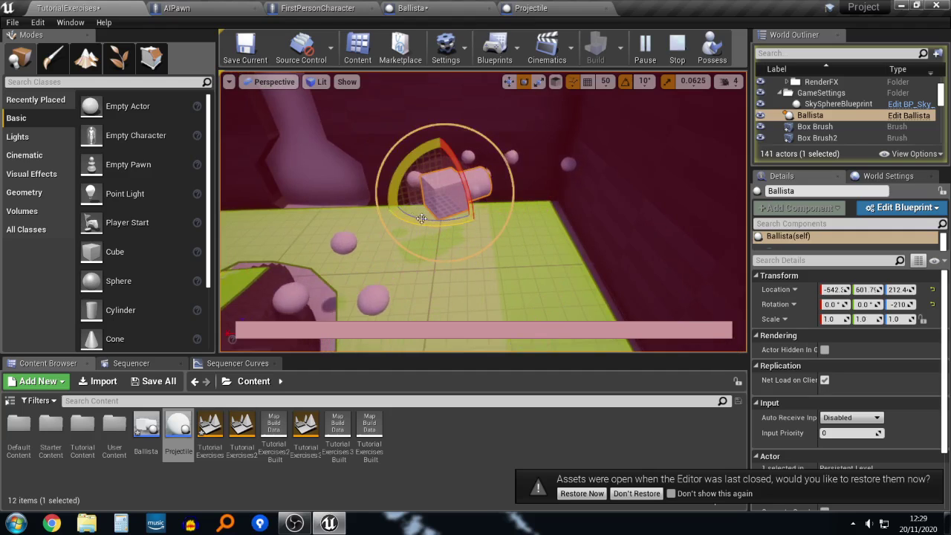
{"action": "left_click_drag", "start_coordinate": [492, 227], "coordinate": [508, 197]}
Step: Examine from close up how the projectiles spawn inside and leave the rotated Ballista's barrel
{"action": "right_click_drag", "start_coordinate": [483, 212], "coordinate": [395, 256]}
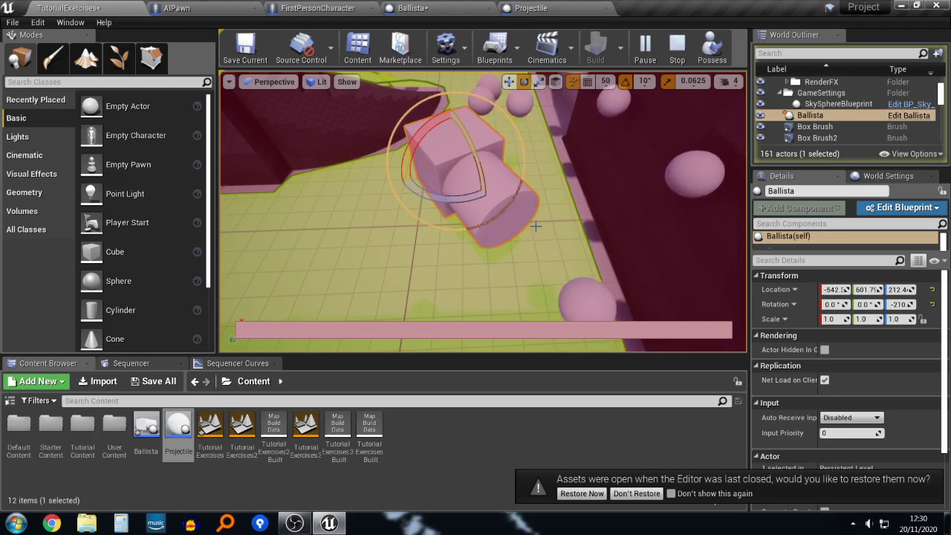
{"action": "right_click_drag", "start_coordinate": [524, 235], "coordinate": [566, 254]}
{"action": "key", "text": "s"}
{"action": "key", "text": "w"}
{"action": "right_click_drag", "start_coordinate": [490, 211], "coordinate": [559, 187]}
{"action": "key", "text": "s"}
{"action": "key", "text": "w"}
{"action": "key", "text": "s"}
{"action": "key", "text": "w"}
{"action": "key", "text": "w"}
{"action": "key", "text": "s"}
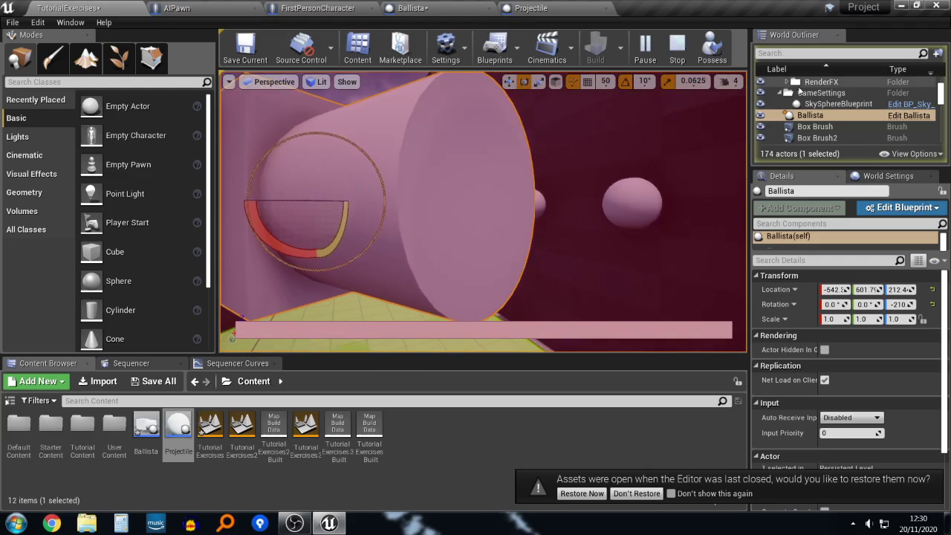
Step: Lower the viewport camera speed to 1 and move in closer to the Ballista's barrel
{"action": "left_click", "coordinate": [732, 82]}
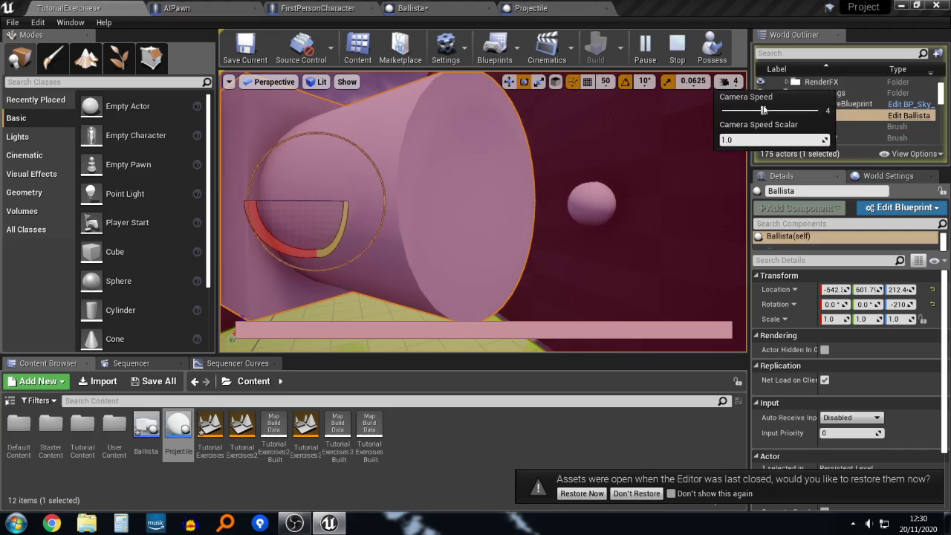
{"action": "mouse_move", "coordinate": [654, 159]}
{"action": "right_mouse_down"}
{"action": "mouse_move", "coordinate": [622, 159]}
{"action": "mouse_move", "coordinate": [644, 158]}
{"action": "right_mouse_up"}
{"action": "key", "text": "w"}
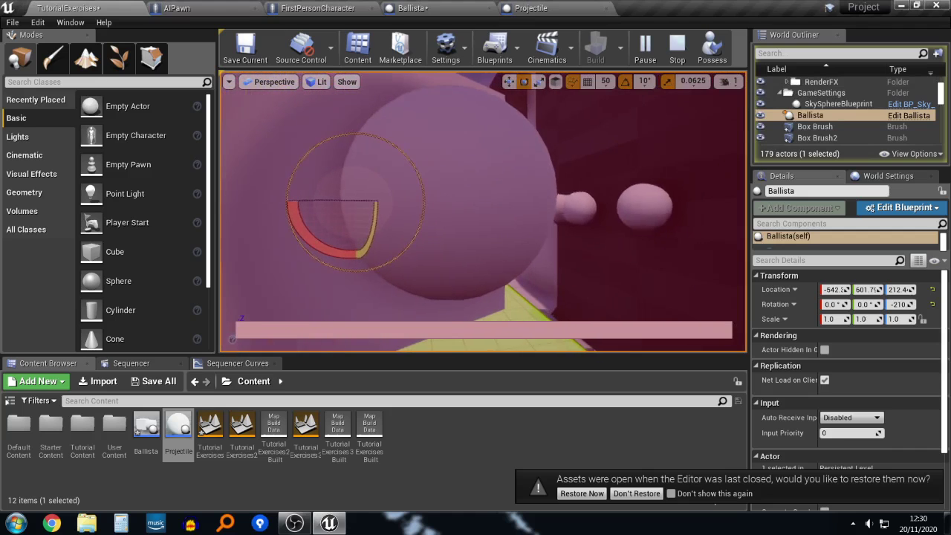
Step: Select a projectile spawned at the barrel, try to shift it out of place, and stop the simulation
{"action": "left_click", "coordinate": [402, 214]}
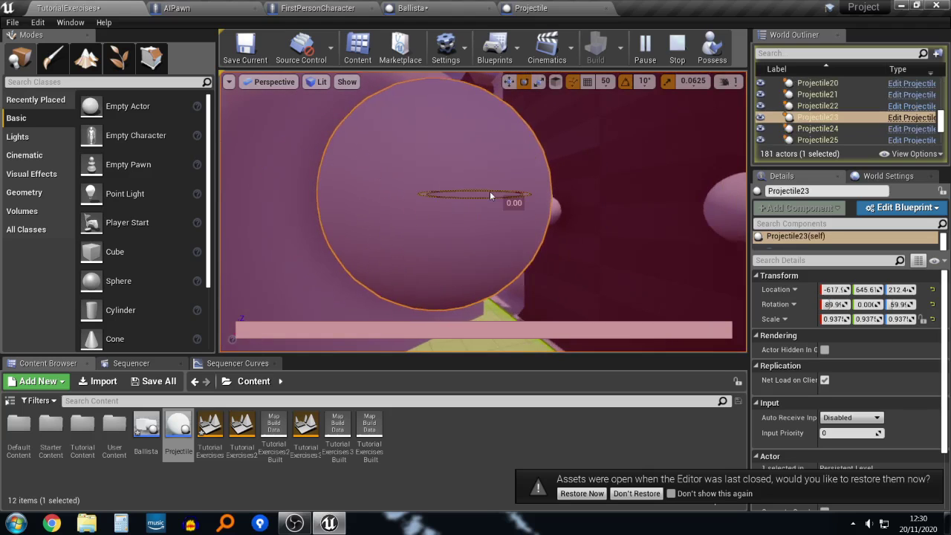
{"action": "left_click_drag", "start_coordinate": [490, 194], "coordinate": [633, 191]}
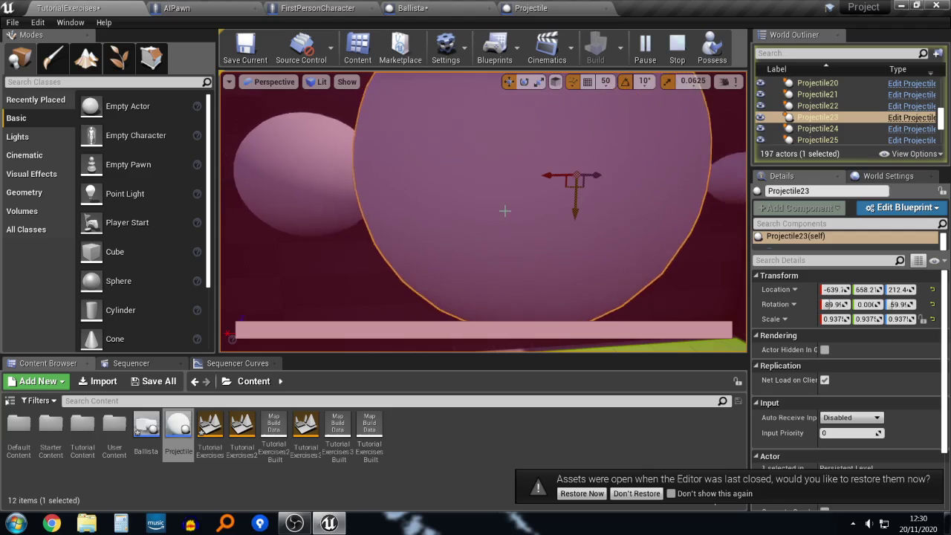
{"action": "key", "text": "Escape"}
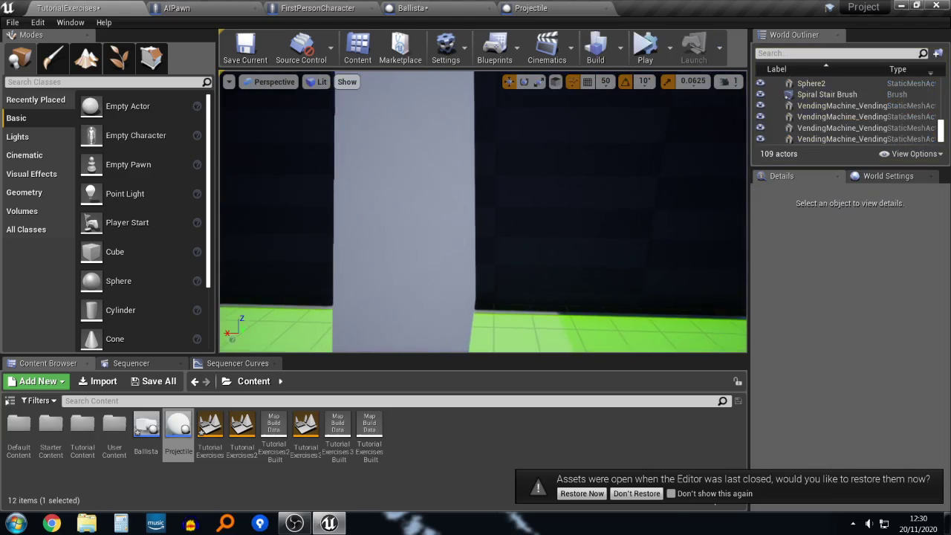
Step: In the Ballista graph, multiply the forward vector by a float of 400 and connect the result to Add Impulse's Impulse input
{"action": "left_click", "coordinate": [434, 7]}
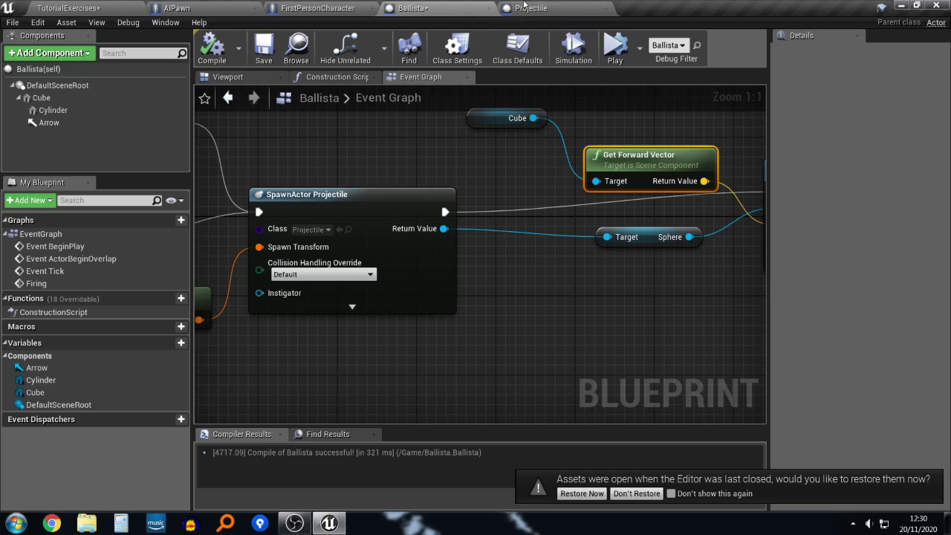
{"action": "right_click_drag", "start_coordinate": [695, 186], "coordinate": [527, 256]}
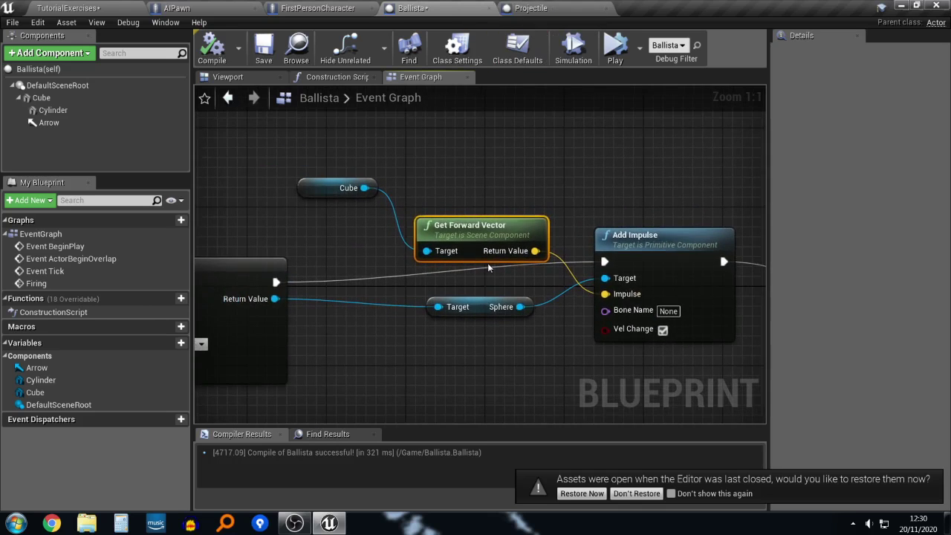
{"action": "scroll", "coordinate": [527, 256], "scroll_direction": "down", "scroll_amount": 3}
{"action": "left_click_drag", "start_coordinate": [427, 196], "coordinate": [520, 248]}
{"action": "left_click_drag", "start_coordinate": [520, 247], "coordinate": [445, 228]}
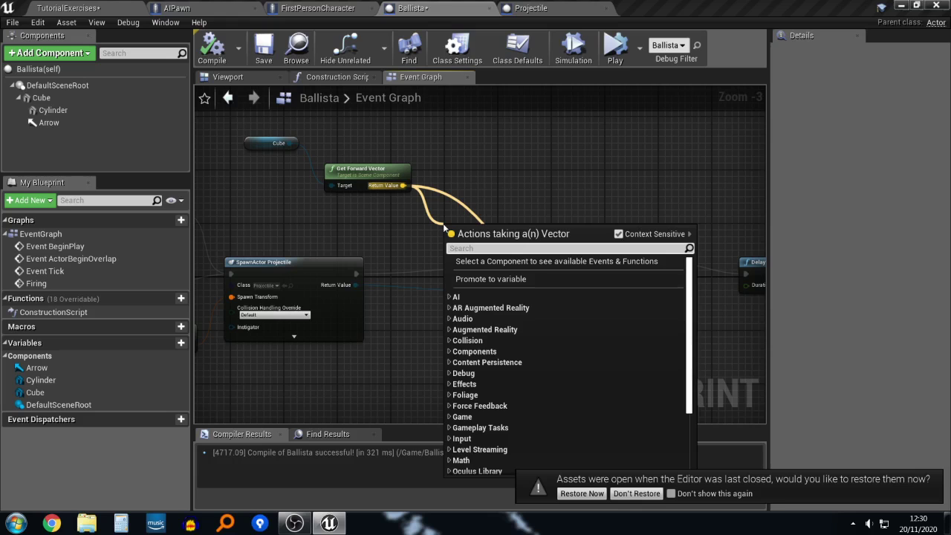
{"action": "type", "text": "*"}
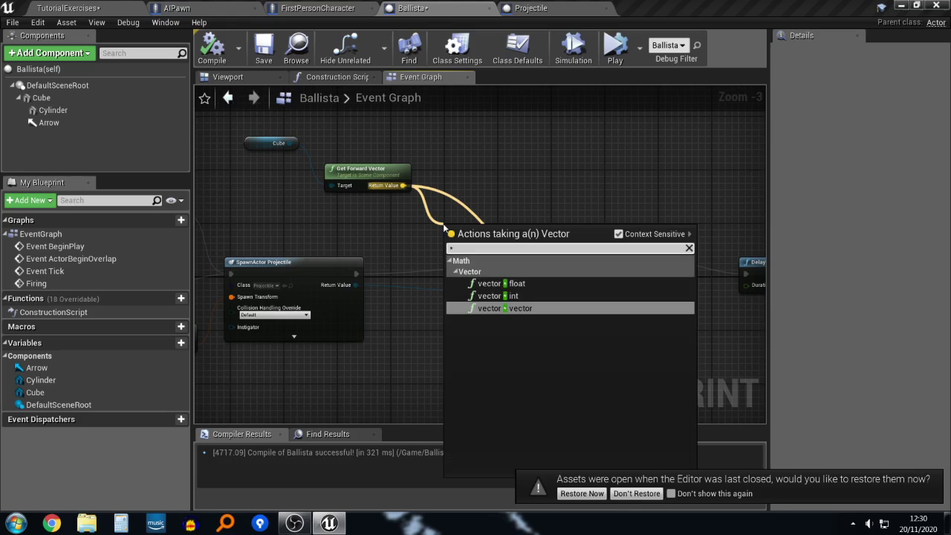
{"action": "left_click", "coordinate": [483, 283]}
{"action": "scroll", "coordinate": [449, 234], "scroll_direction": "up", "scroll_amount": 3}
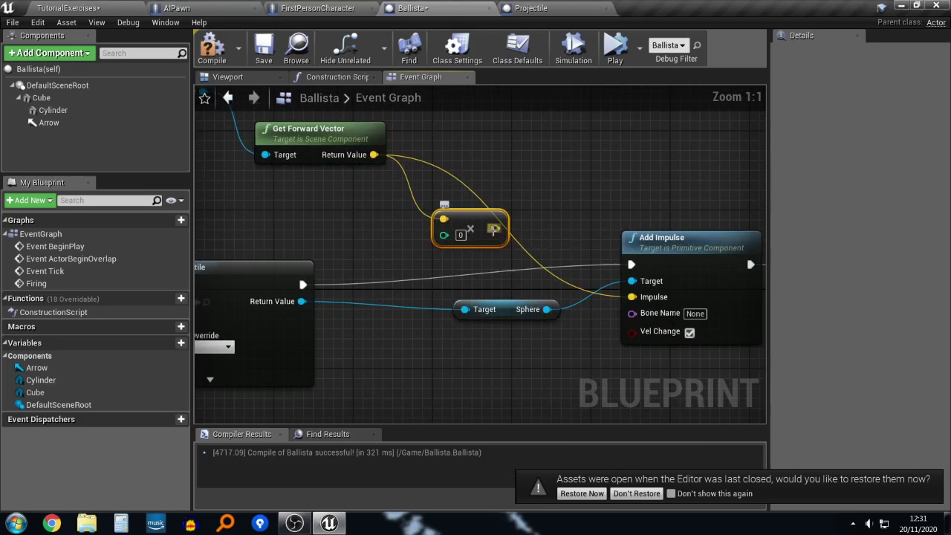
{"action": "left_click_drag", "start_coordinate": [494, 228], "coordinate": [632, 296]}
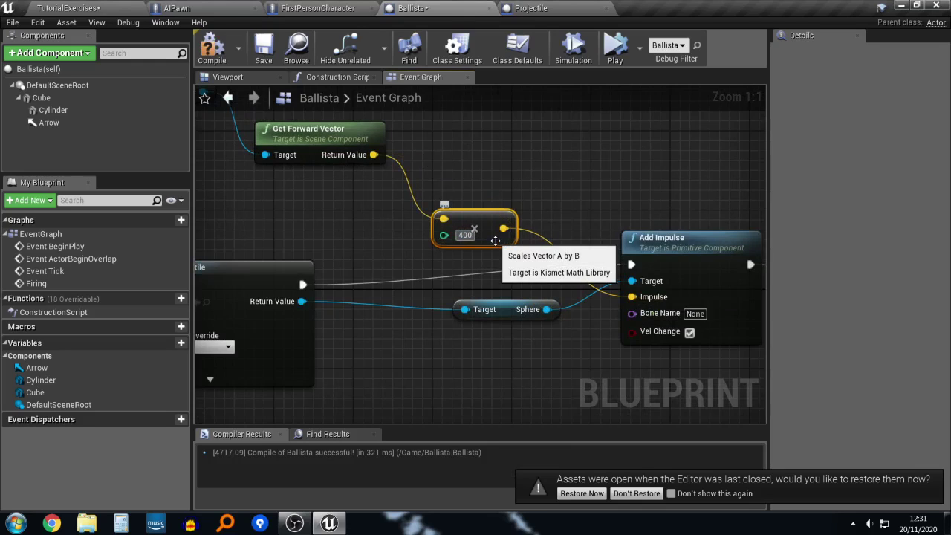
Step: Simulate the level to watch the projectile stream with the scaled impulse, stop the simulation, and bring the Ballista into view
{"action": "left_click", "coordinate": [65, 8]}
{"action": "left_click", "coordinate": [645, 47]}
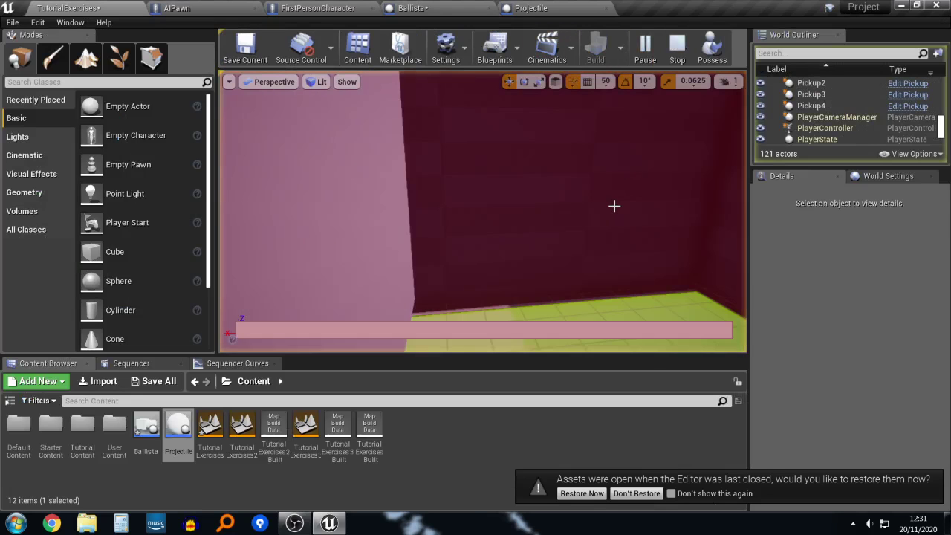
{"action": "right_click_drag", "start_coordinate": [483, 212], "coordinate": [415, 210]}
{"action": "right_click_drag", "start_coordinate": [532, 178], "coordinate": [588, 177]}
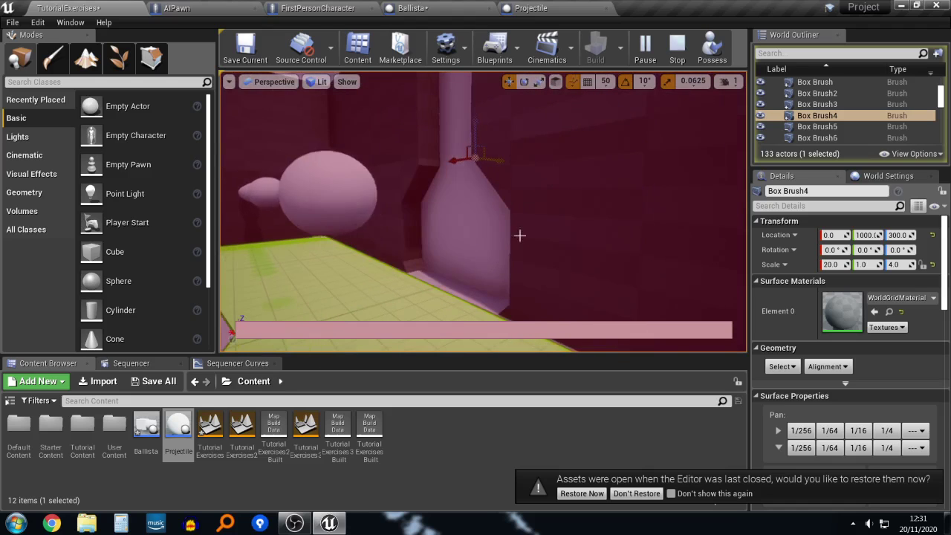
{"action": "right_click_drag", "start_coordinate": [483, 212], "coordinate": [443, 212]}
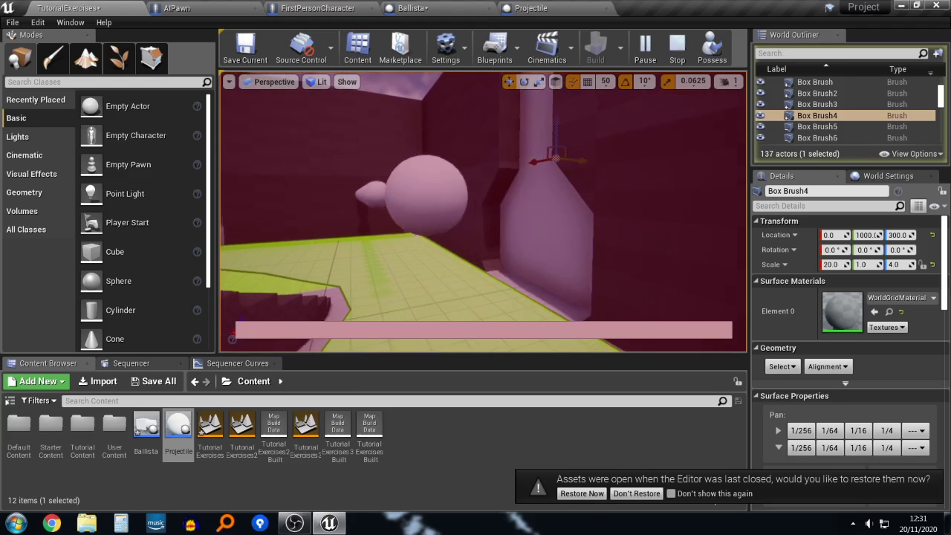
{"action": "right_click_drag", "start_coordinate": [480, 227], "coordinate": [491, 231]}
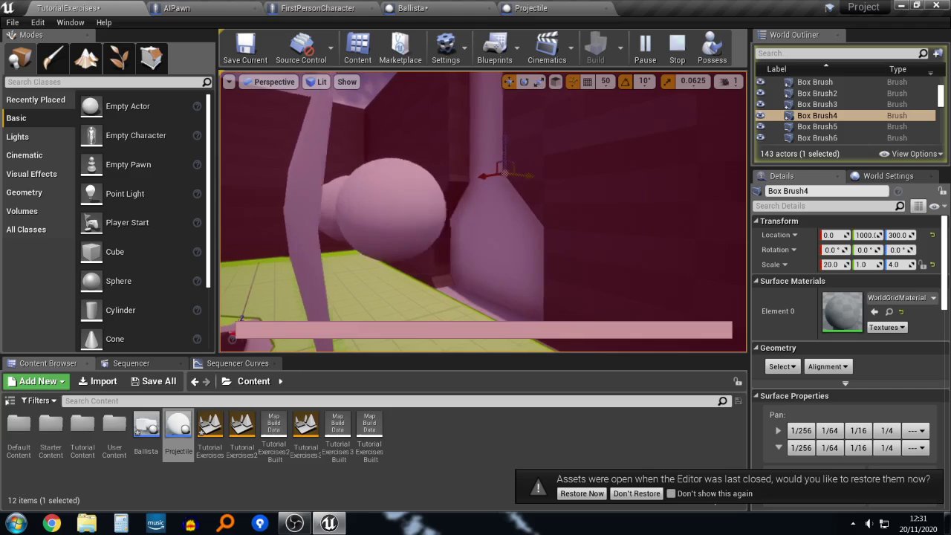
{"action": "right_click_drag", "start_coordinate": [483, 223], "coordinate": [437, 224]}
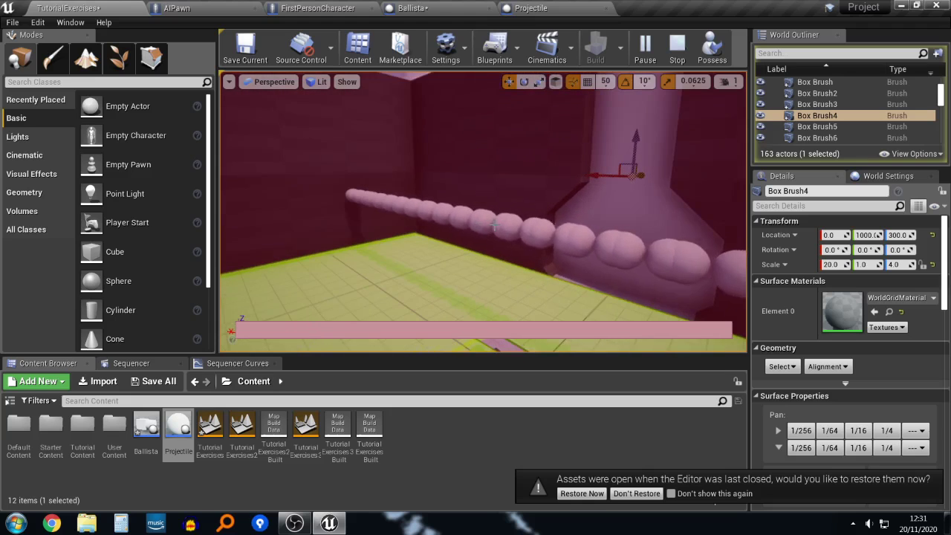
{"action": "key", "text": "Escape"}
{"action": "right_click_drag", "start_coordinate": [476, 219], "coordinate": [506, 201]}
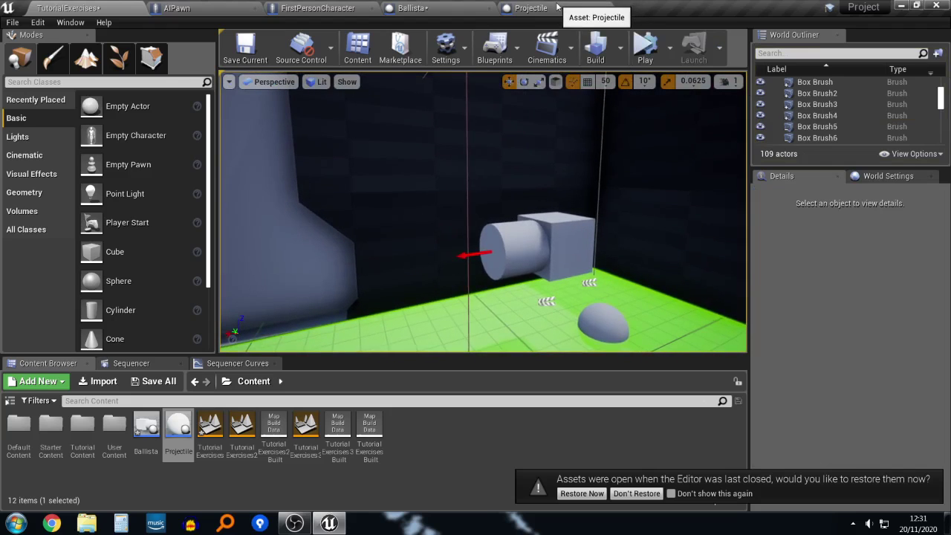
{"action": "right_click_drag", "start_coordinate": [549, 148], "coordinate": [565, 157]}
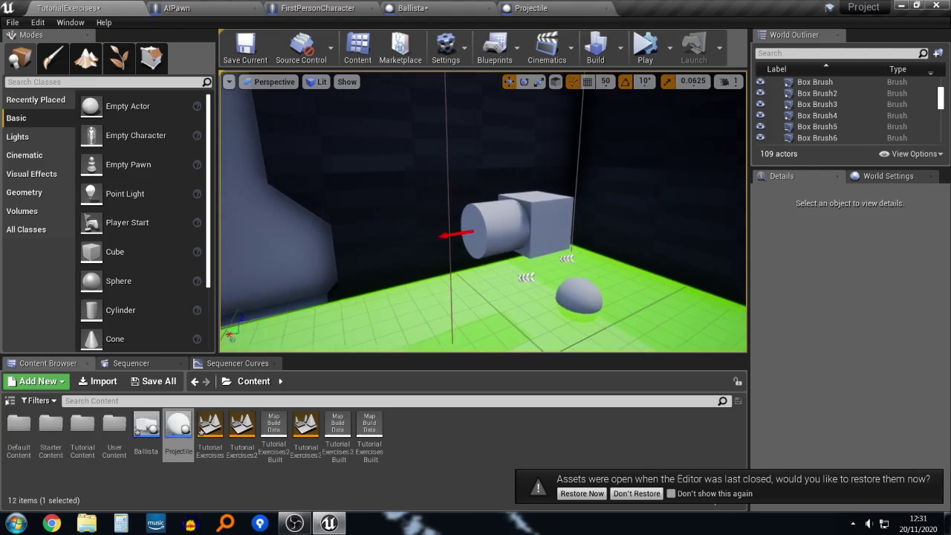
Step: Set the float multiplier of the forward vector in the Ballista graph to 1000
{"action": "left_click", "coordinate": [558, 11]}
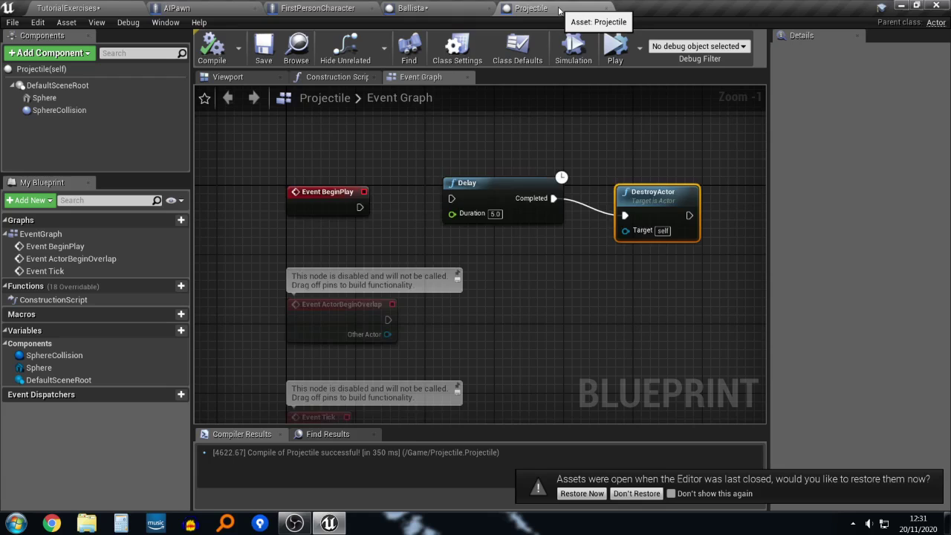
{"action": "left_click", "coordinate": [410, 8]}
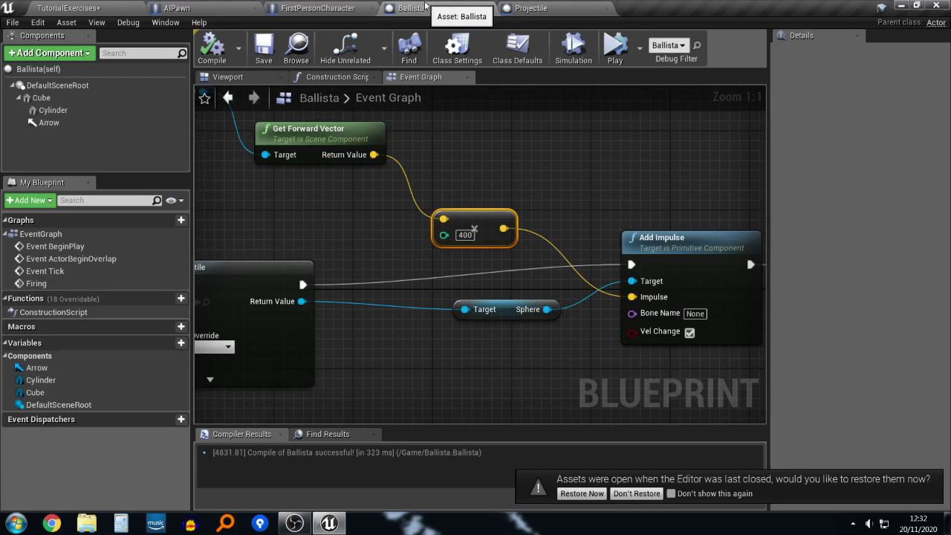
{"action": "left_click", "coordinate": [465, 235]}
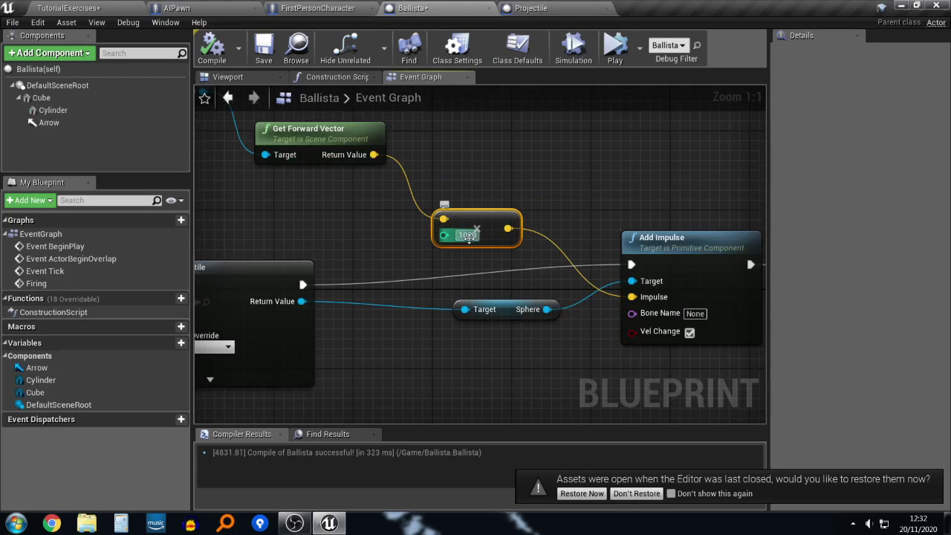
Step: Compile the Ballista blueprint and turn gravity back on for the Projectile's Sphere component
{"action": "left_click", "coordinate": [220, 64]}
{"action": "left_click", "coordinate": [529, 8]}
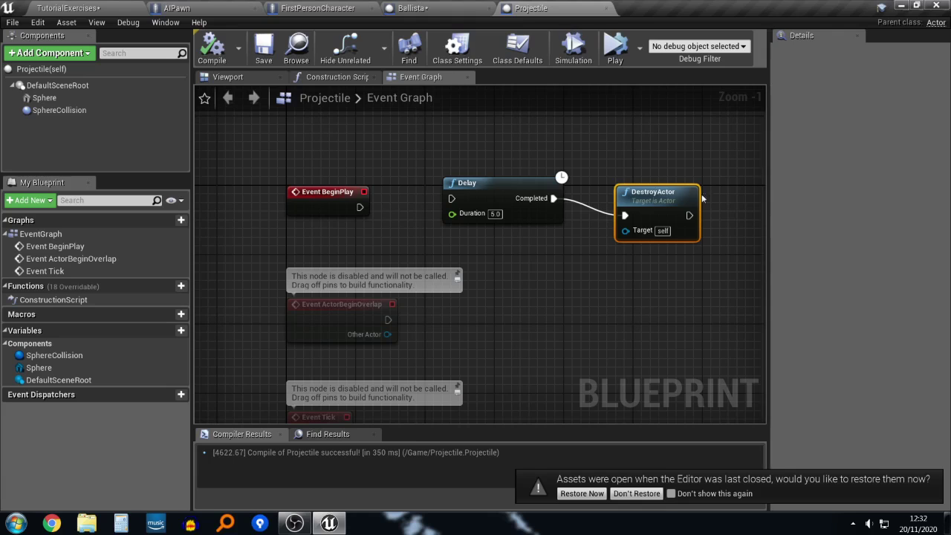
{"action": "left_click", "coordinate": [37, 68]}
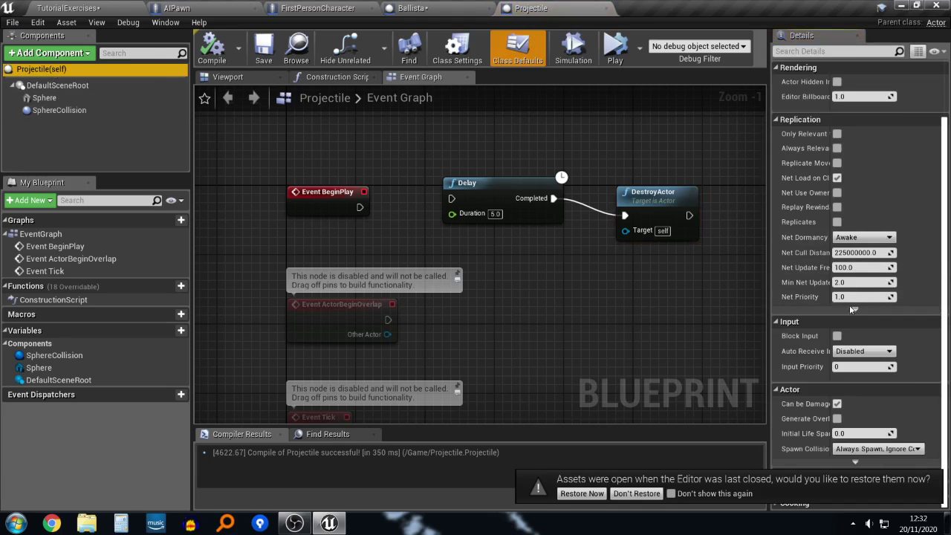
{"action": "left_click", "coordinate": [82, 86]}
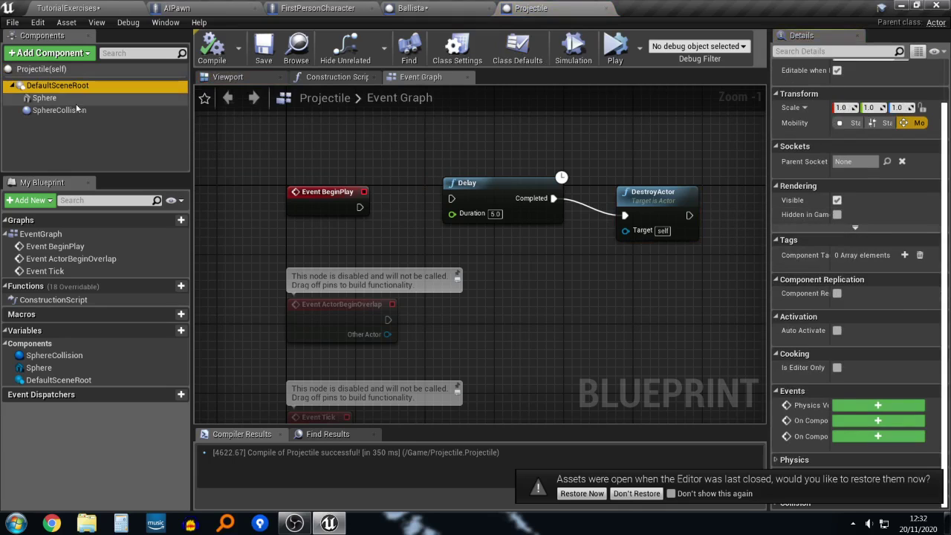
{"action": "left_click", "coordinate": [44, 97]}
{"action": "scroll", "coordinate": [855, 351], "scroll_direction": "down", "scroll_amount": 3}
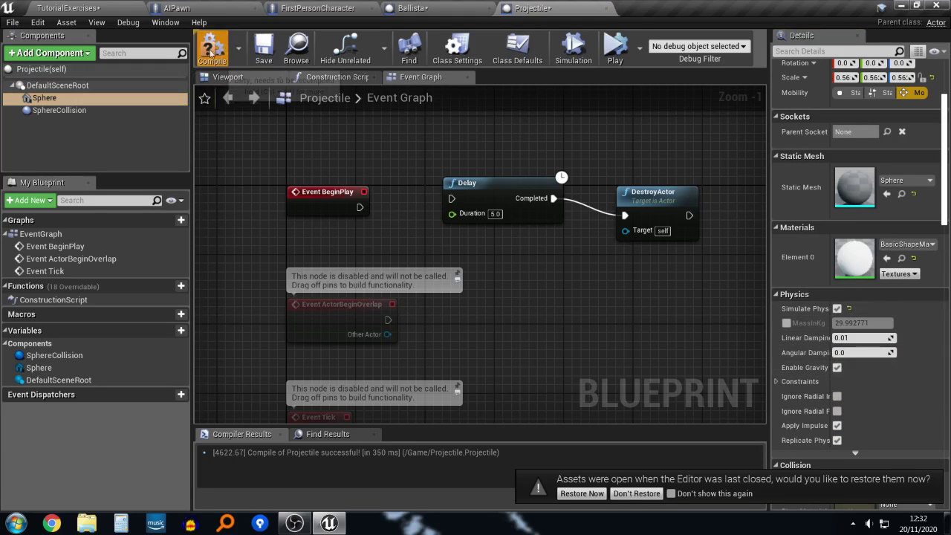
Step: Simulate the level with a camera speed of 6 and observe the projectile stream from a distance
{"action": "left_click", "coordinate": [99, 6]}
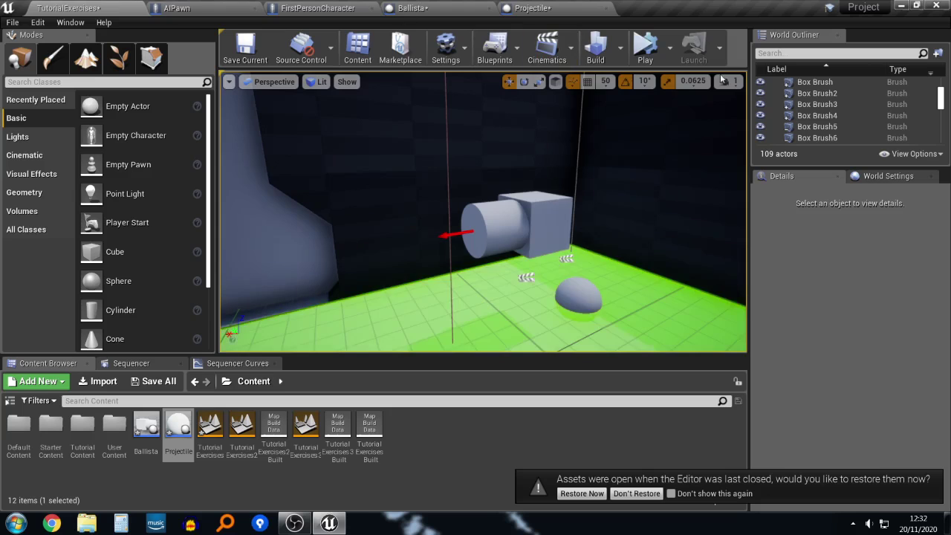
{"action": "left_click", "coordinate": [646, 49]}
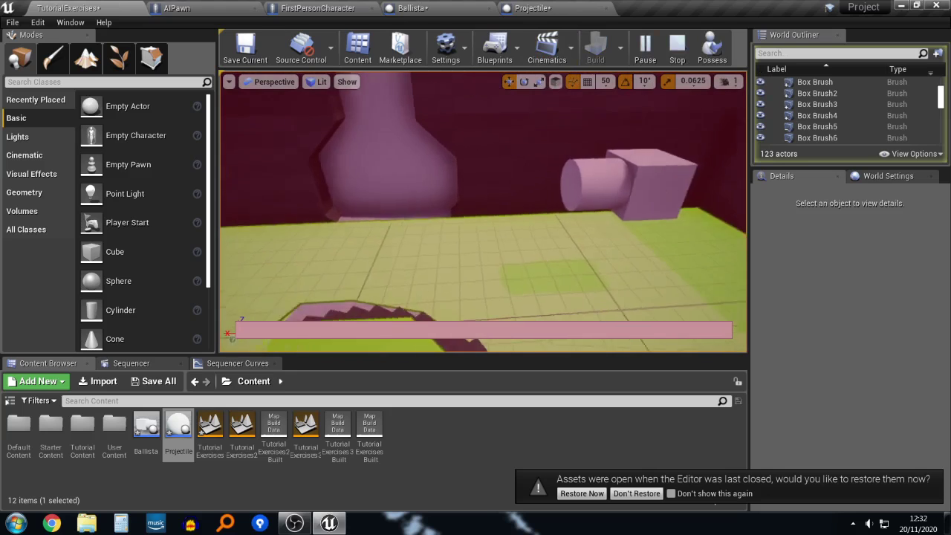
{"action": "left_click", "coordinate": [726, 82]}
{"action": "left_click_drag", "start_coordinate": [782, 111], "coordinate": [791, 110]}
{"action": "key", "text": "s"}
{"action": "mouse_move", "coordinate": [632, 170]}
{"action": "right_mouse_down"}
{"action": "mouse_move", "coordinate": [632, 186]}
{"action": "mouse_move", "coordinate": [647, 186]}
{"action": "mouse_move", "coordinate": [632, 186]}
{"action": "right_mouse_up"}
{"action": "right_click_drag", "start_coordinate": [552, 188], "coordinate": [545, 188]}
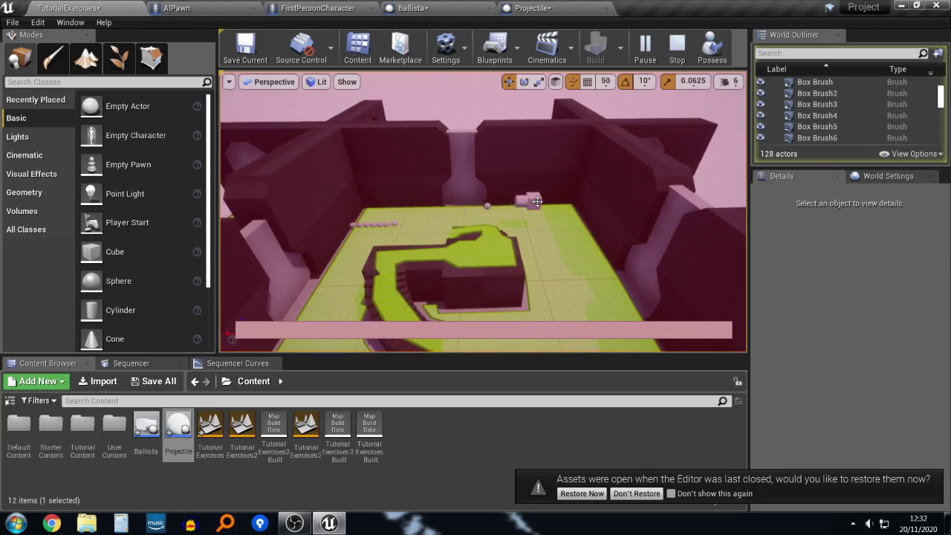
Step: Rotate the Ballista while the simulation runs and reduce the camera speed to 3 for a closer look
{"action": "left_click", "coordinate": [537, 201]}
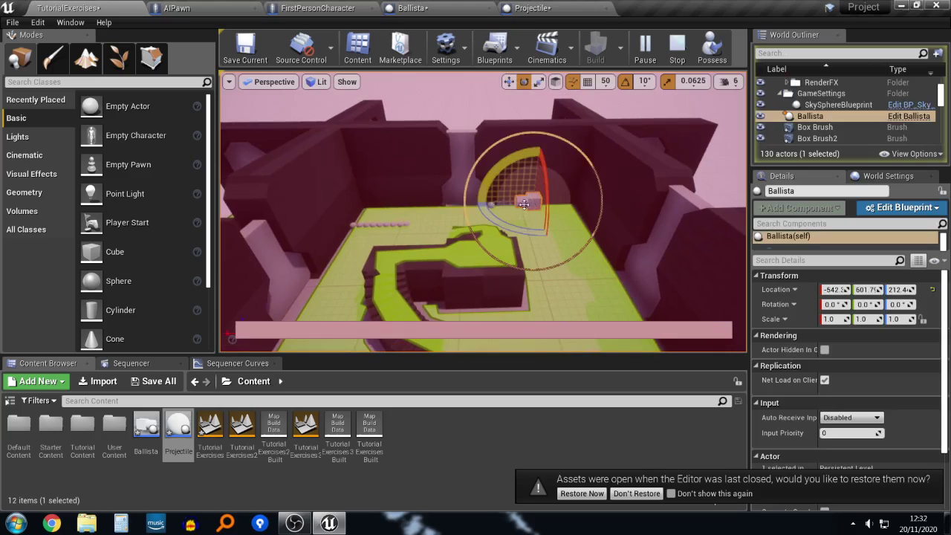
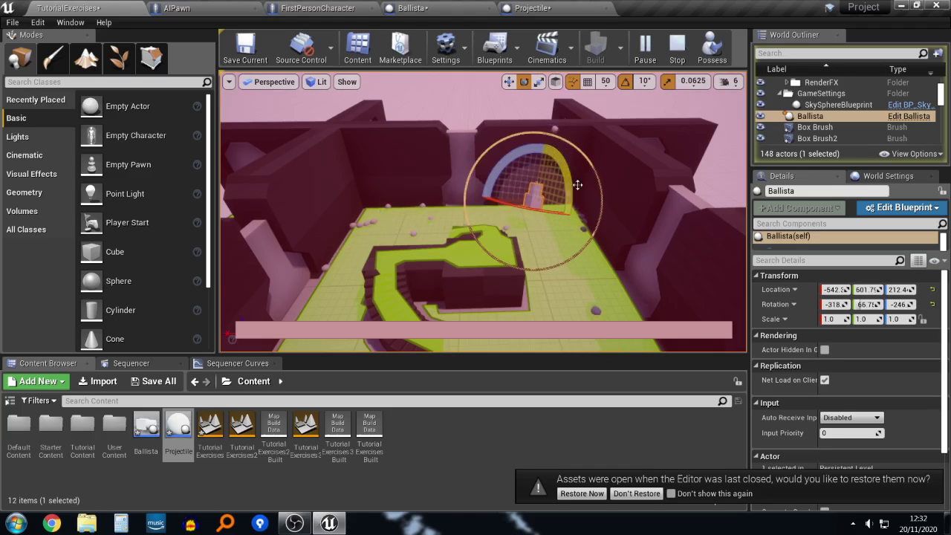
{"action": "key", "text": "w"}
{"action": "right_click_drag", "start_coordinate": [577, 185], "coordinate": [534, 194]}
{"action": "left_click", "coordinate": [731, 84]}
{"action": "left_click", "coordinate": [756, 111]}
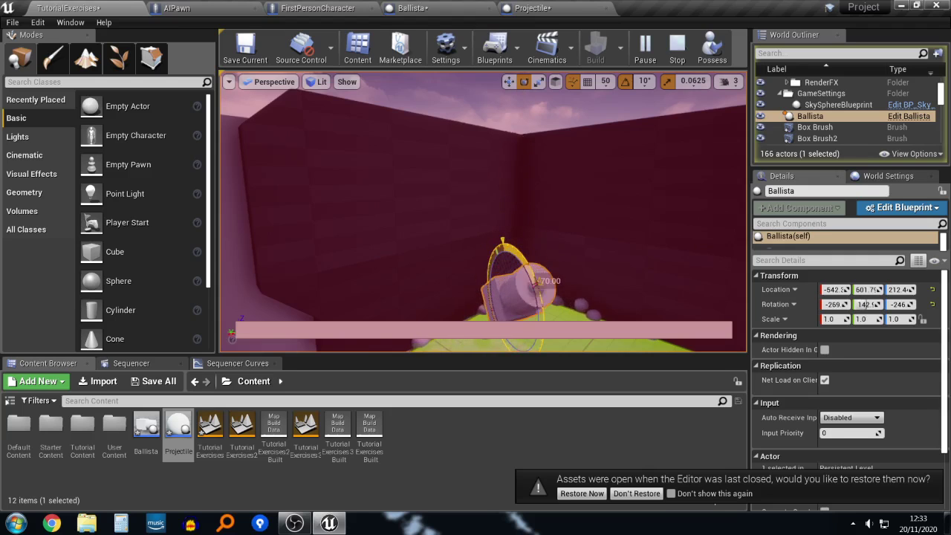
Step: Turn the Ballista to several further angles to test its firing direction, and stop the simulation
{"action": "right_click_drag", "start_coordinate": [502, 245], "coordinate": [446, 297]}
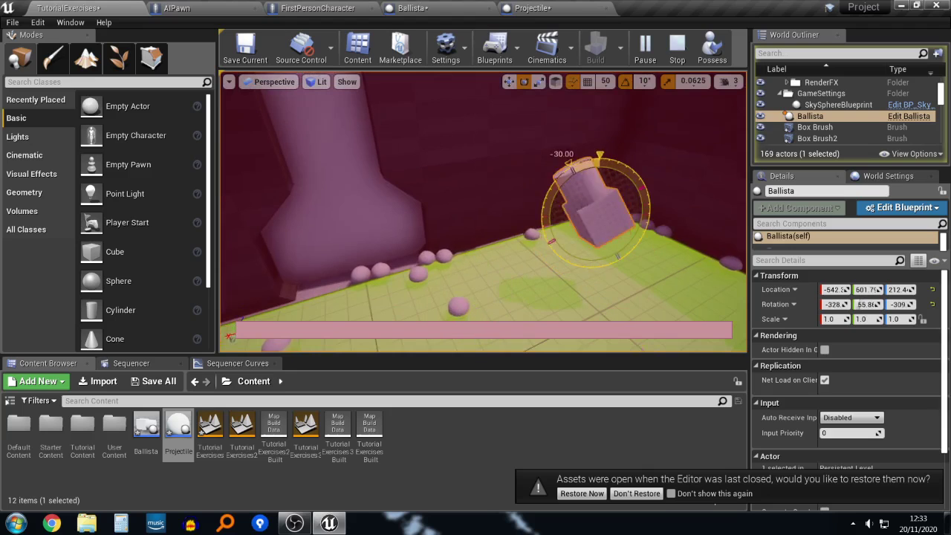
{"action": "right_click_drag", "start_coordinate": [605, 174], "coordinate": [624, 180]}
{"action": "mouse_move", "coordinate": [743, 118]}
{"action": "right_mouse_down"}
{"action": "mouse_move", "coordinate": [733, 97]}
{"action": "mouse_move", "coordinate": [722, 100]}
{"action": "mouse_move", "coordinate": [724, 118]}
{"action": "right_mouse_up"}
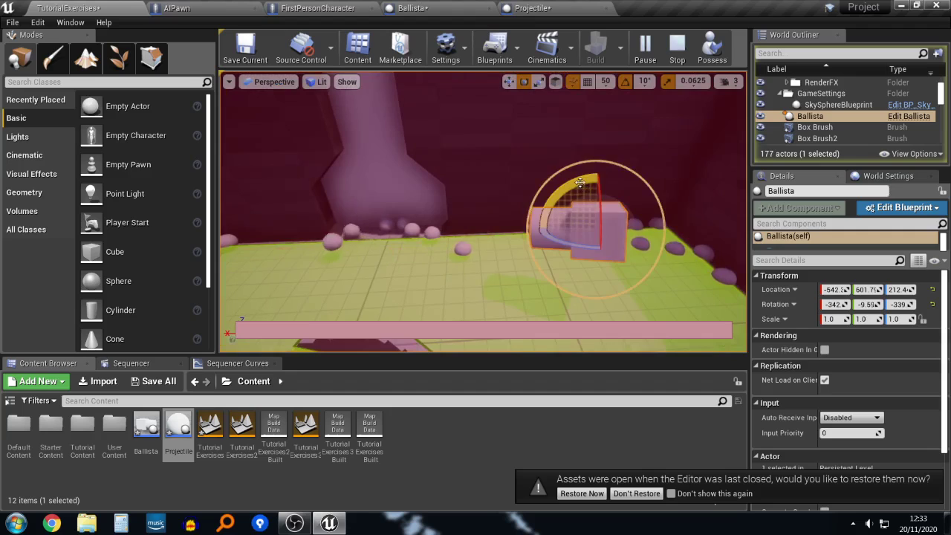
{"action": "left_click_drag", "start_coordinate": [639, 209], "coordinate": [644, 202]}
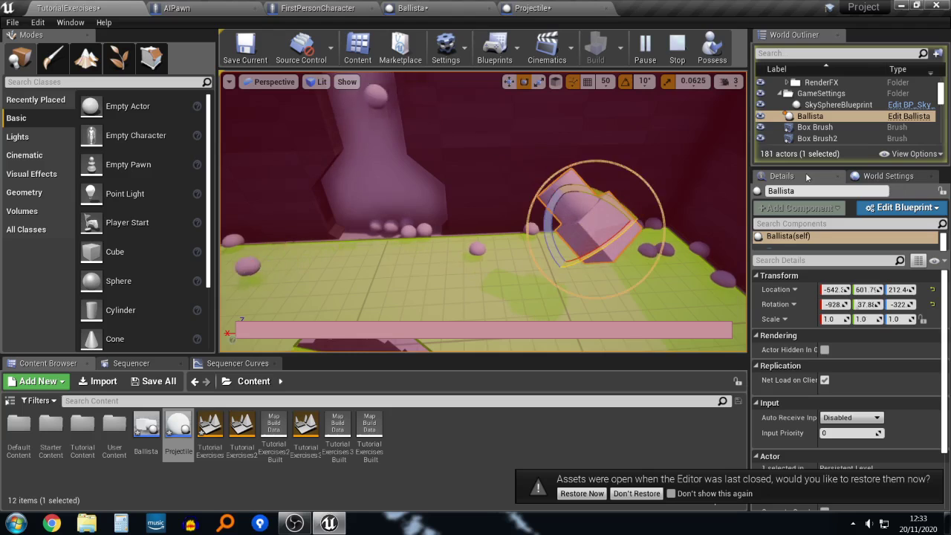
{"action": "key", "text": "Escape"}
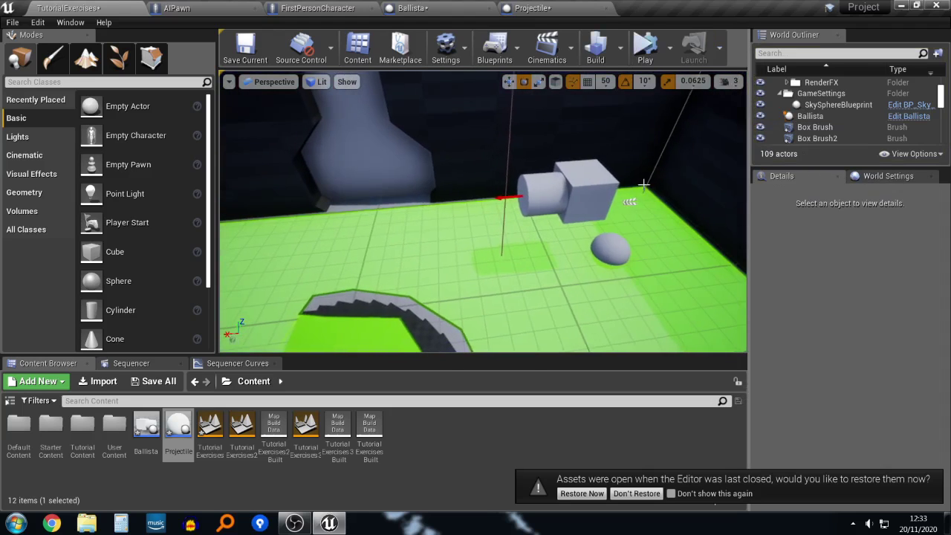
Step: In the Projectile graph, connect Event BeginPlay to the Delay node and set its duration to 1 second
{"action": "left_click", "coordinate": [453, 8]}
{"action": "left_click", "coordinate": [554, 8]}
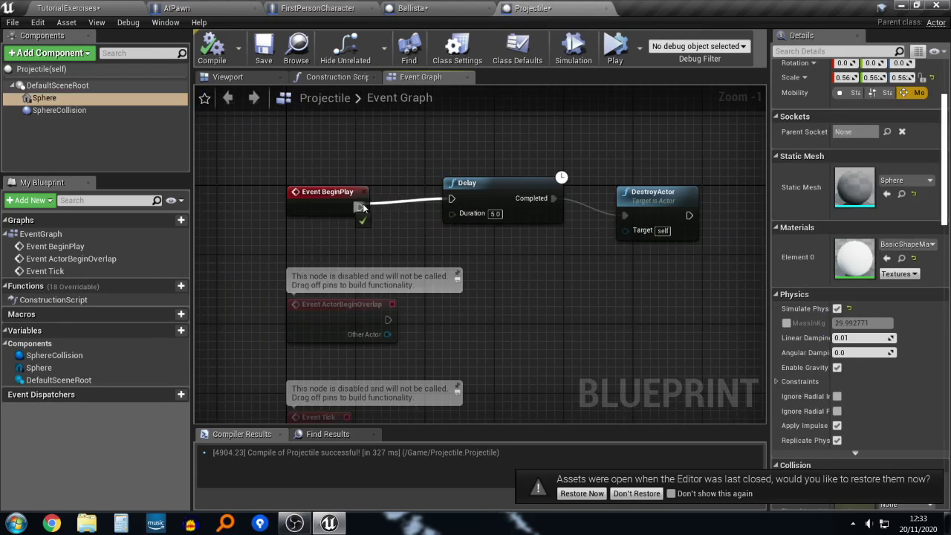
{"action": "left_click_drag", "start_coordinate": [362, 208], "coordinate": [361, 207]}
{"action": "left_click", "coordinate": [493, 215]}
{"action": "type", "text": "2"}
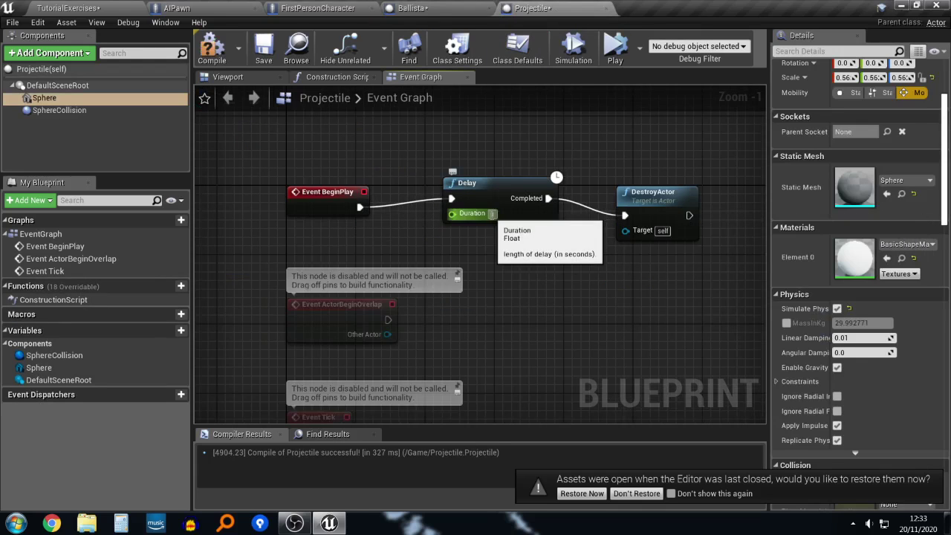
{"action": "type", "text": "1"}
{"action": "key", "text": "BackSpace"}
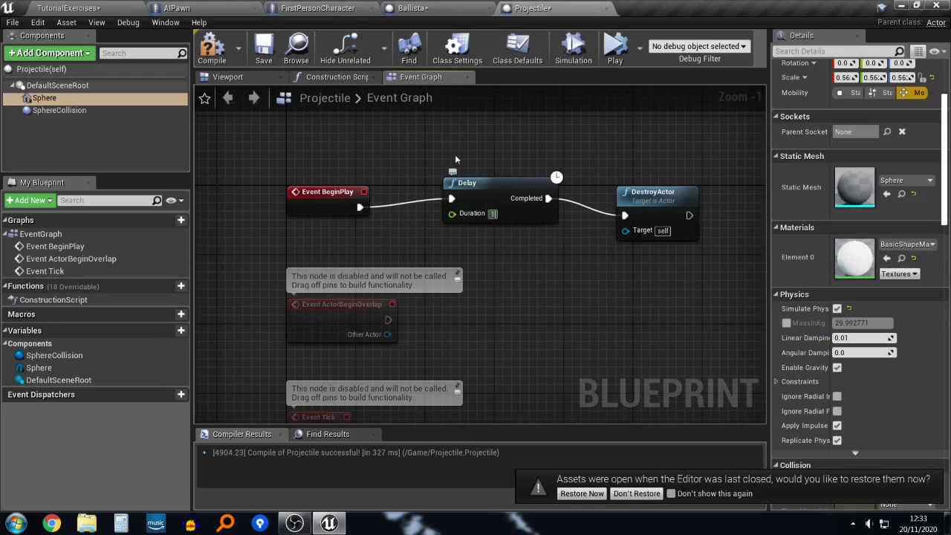
Step: Simulate the level to check the projectiles' shortened lifetime, and stop the simulation
{"action": "left_click", "coordinate": [412, 8]}
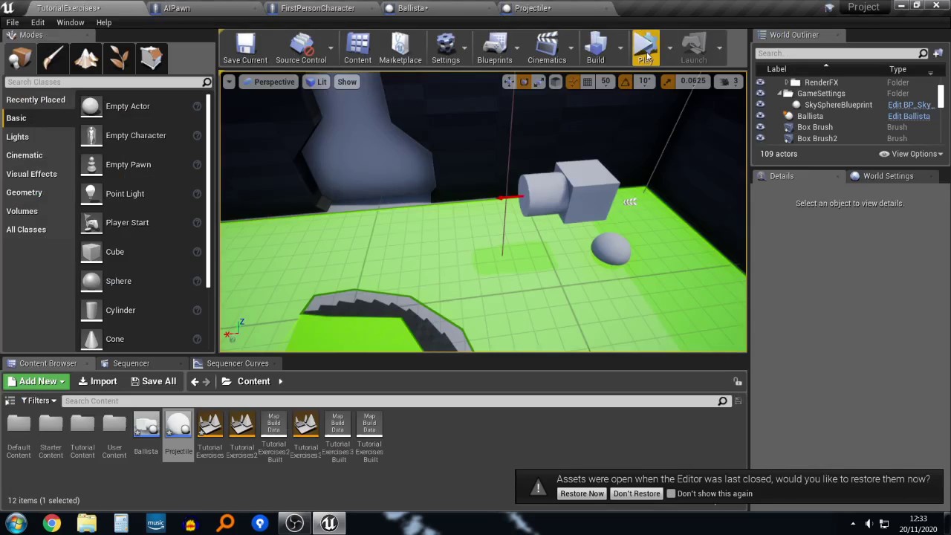
{"action": "left_click", "coordinate": [645, 47]}
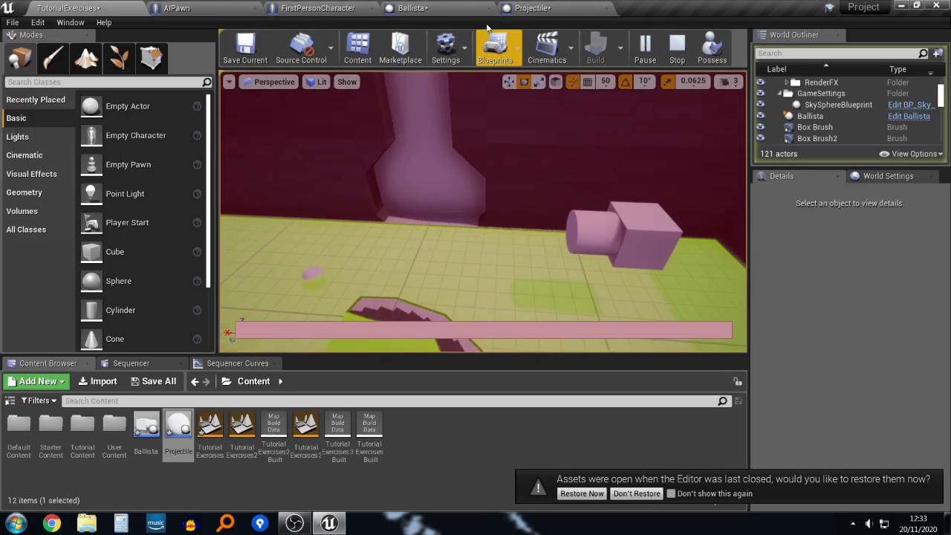
{"action": "left_click", "coordinate": [532, 7]}
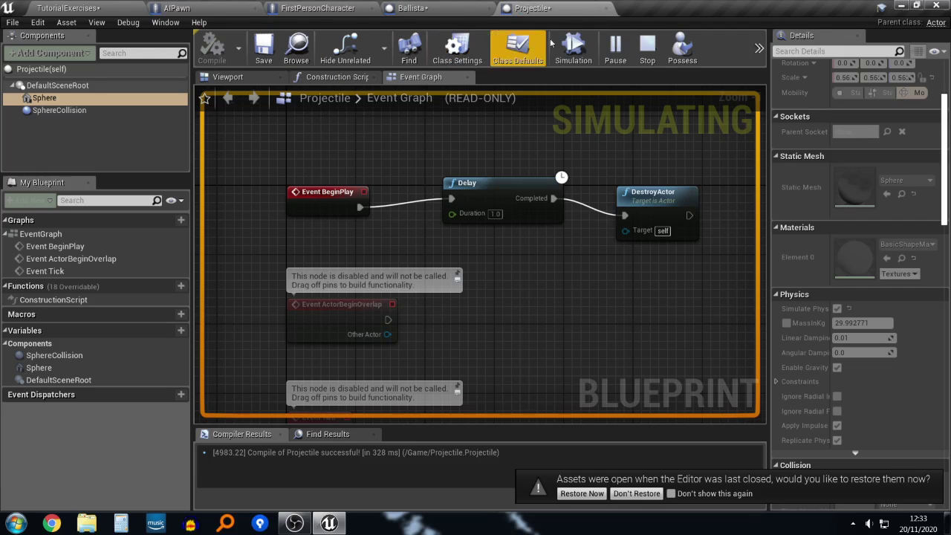
{"action": "left_click", "coordinate": [645, 47]}
Step: Set the forward vector's multiplier in the Ballista graph to 3000 and test the faster projectiles in a simulation
{"action": "left_click", "coordinate": [440, 8]}
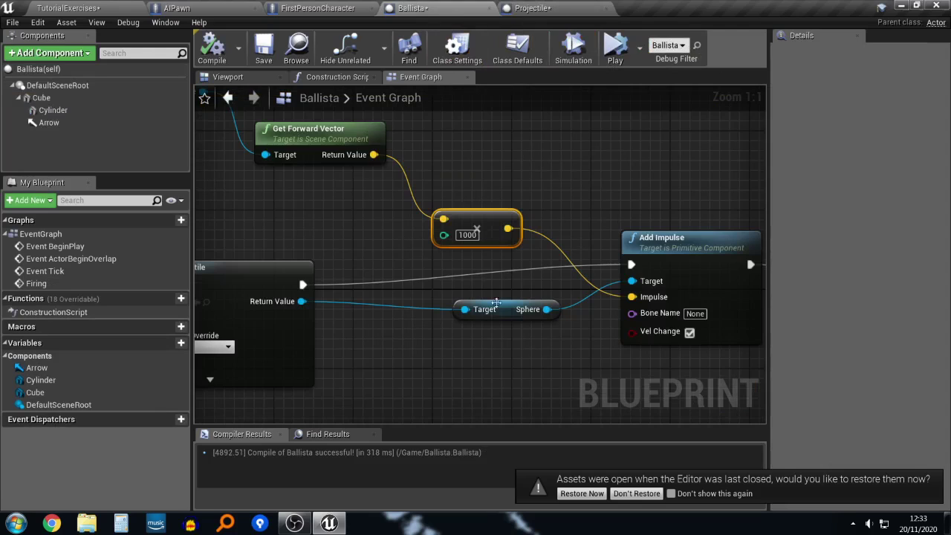
{"action": "left_click_drag", "start_coordinate": [479, 235], "coordinate": [468, 244]}
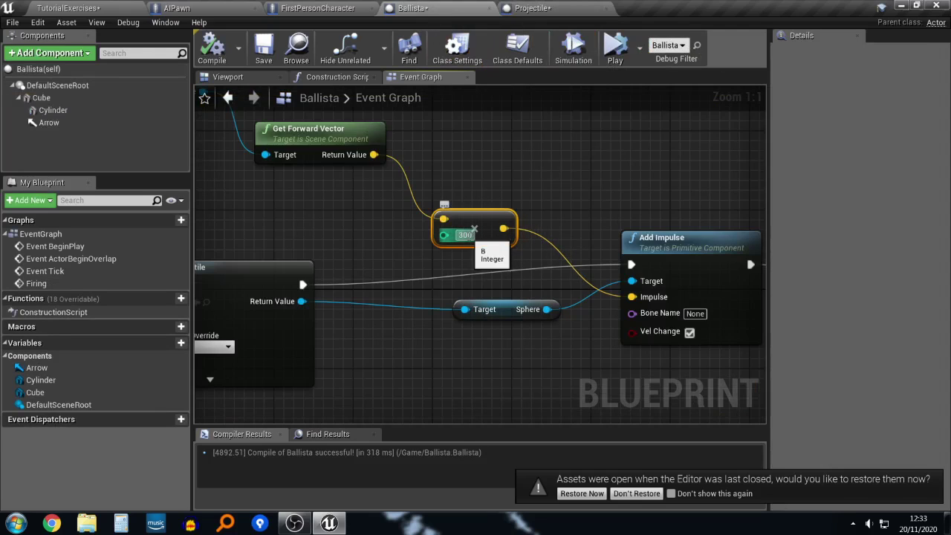
{"action": "left_click", "coordinate": [112, 7]}
{"action": "left_click", "coordinate": [645, 45]}
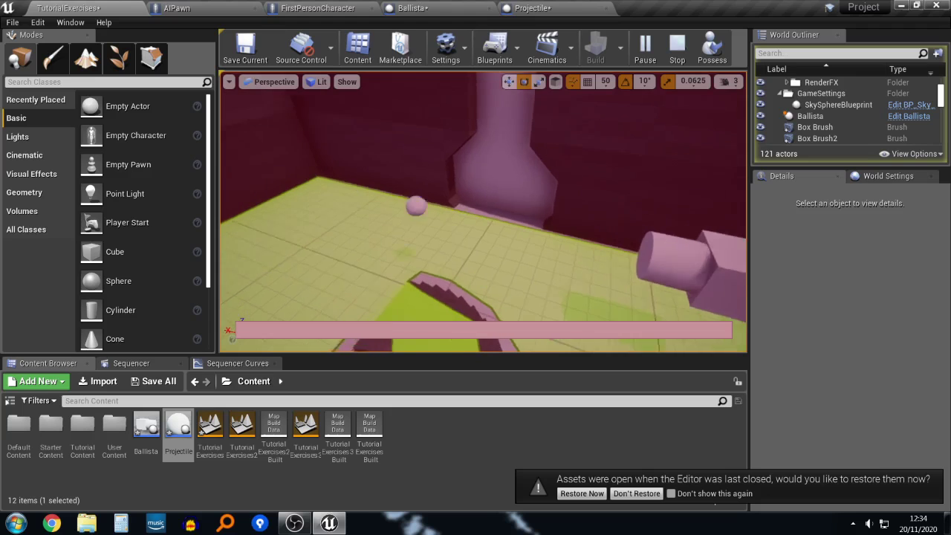
{"action": "left_click", "coordinate": [672, 49]}
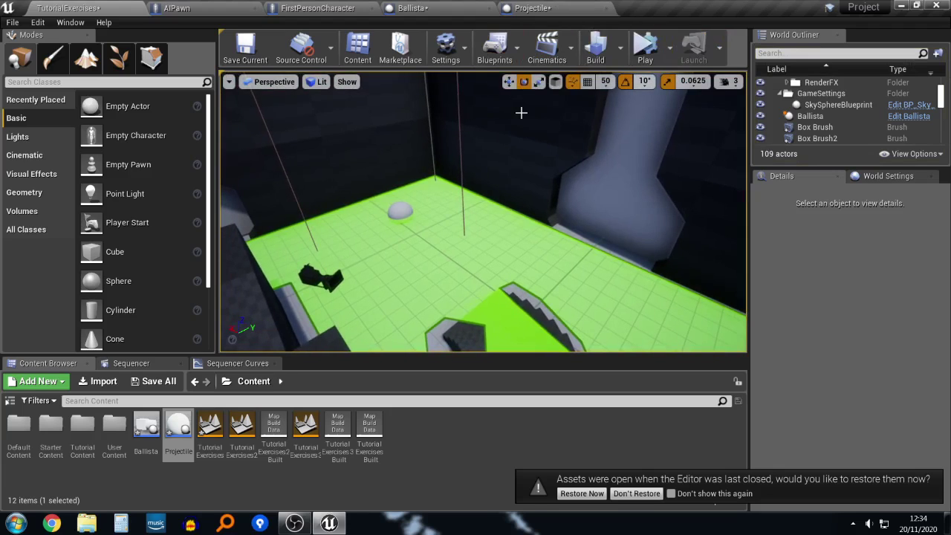
Step: Save the level and both edited blueprints, and start playing the level in the viewport
{"action": "key", "text": "ctrl+shift+s"}
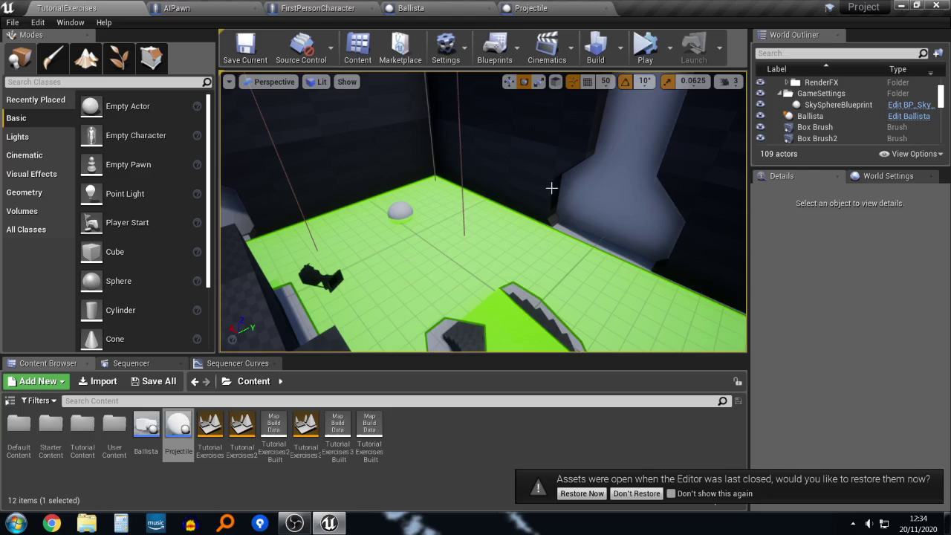
{"action": "right_click_drag", "start_coordinate": [552, 188], "coordinate": [643, 190]}
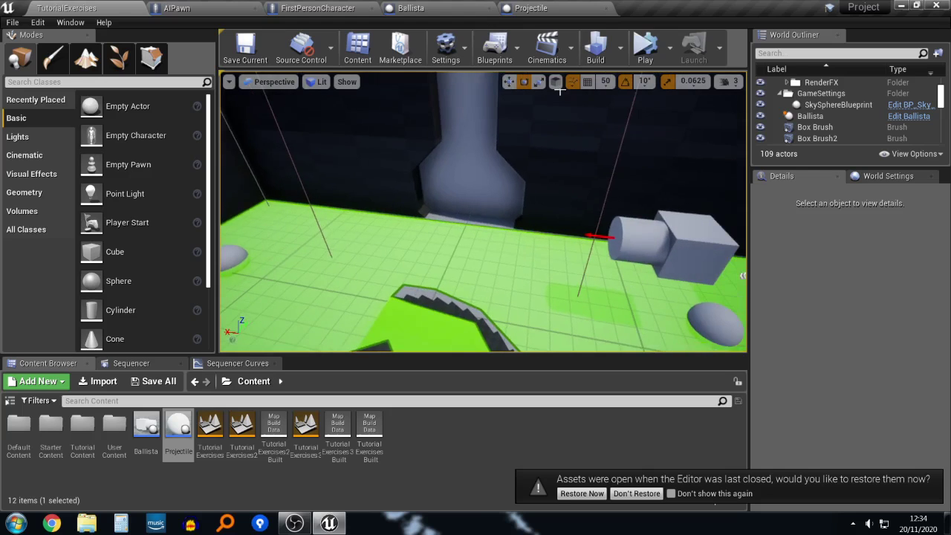
{"action": "left_click", "coordinate": [670, 47]}
{"action": "left_click", "coordinate": [673, 83]}
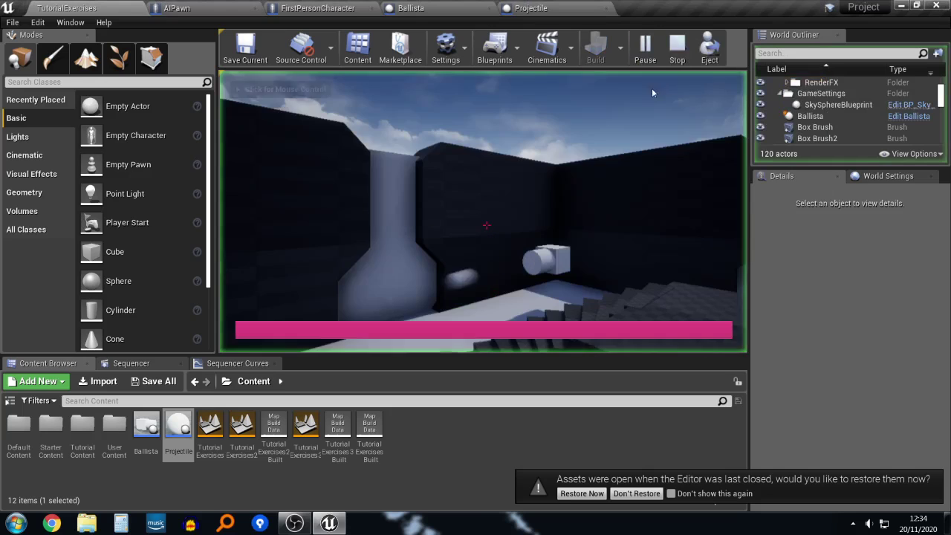
Step: Walk the first-person character in front of the Ballista to test the incoming projectiles, and stop playing
{"action": "left_click", "coordinate": [653, 93]}
{"action": "key", "text": "s"}
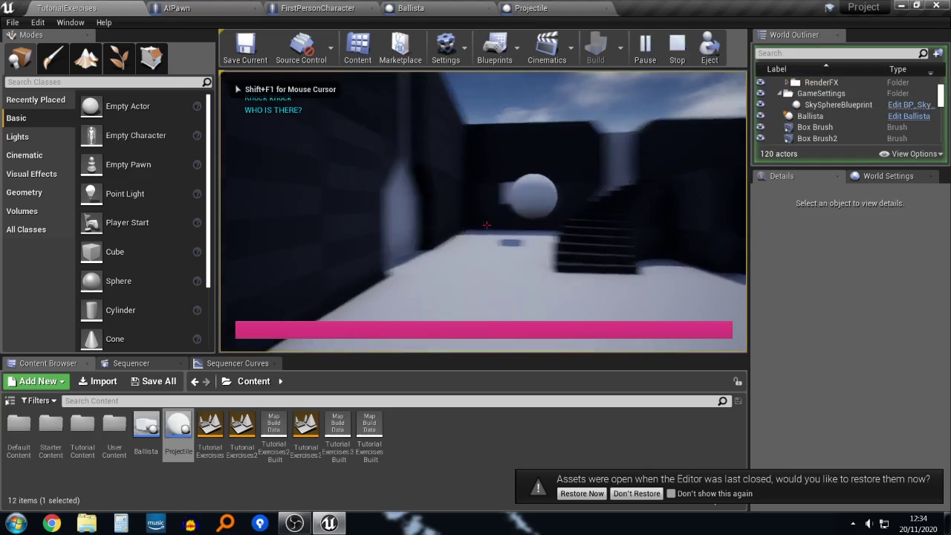
{"action": "key", "text": "w"}
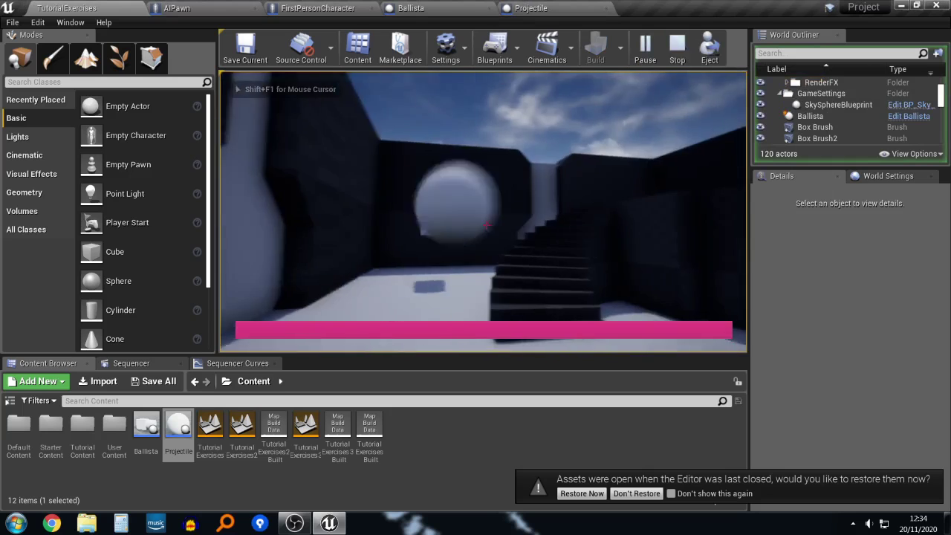
{"action": "key", "text": "w"}
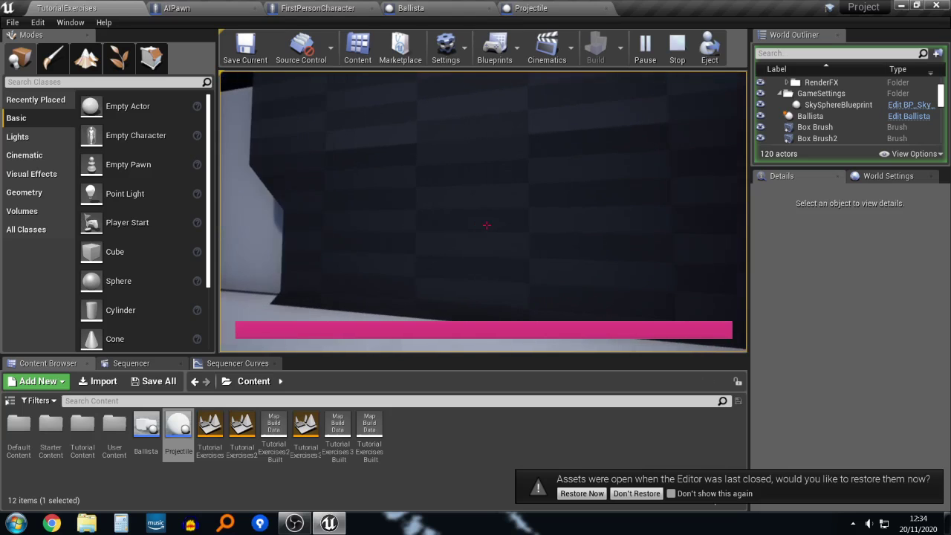
{"action": "key", "text": "d"}
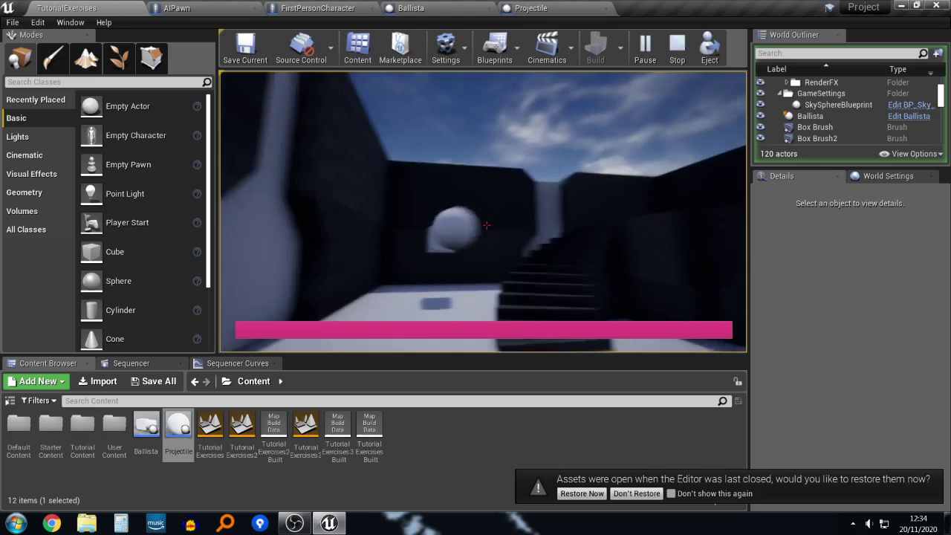
{"action": "key", "text": "d"}
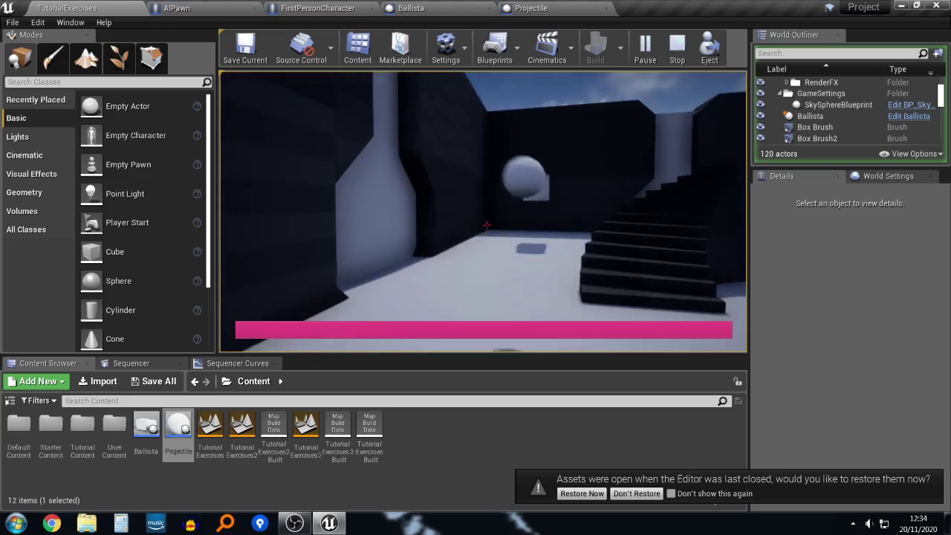
{"action": "key", "text": "Escape"}
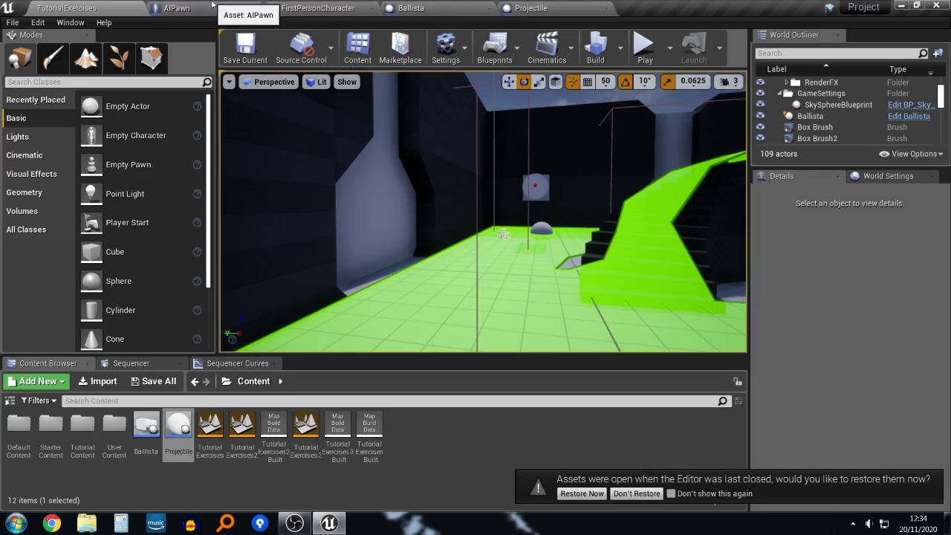
Step: Review the impulse multiplier in the Ballista graph and the delayed self-destruction in the Projectile graph
{"action": "left_click", "coordinate": [450, 11]}
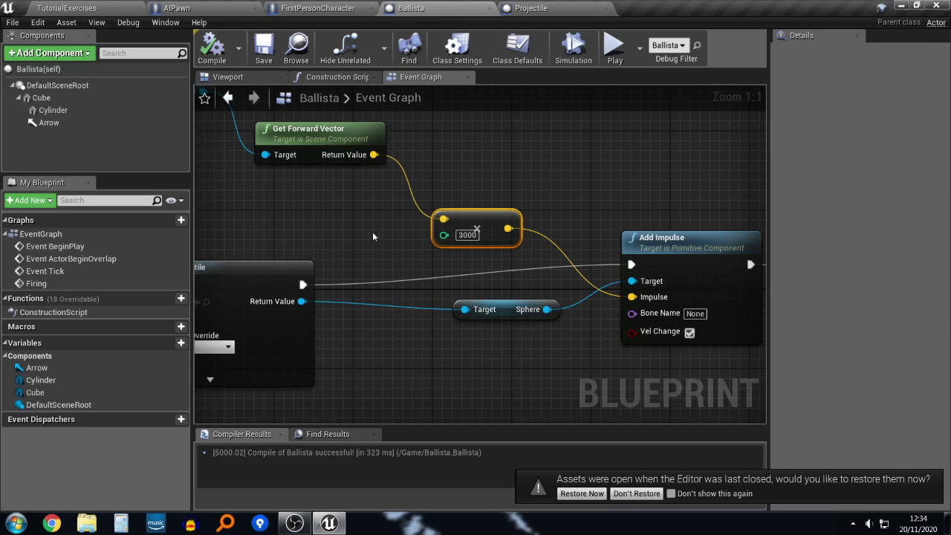
{"action": "left_click", "coordinate": [527, 8]}
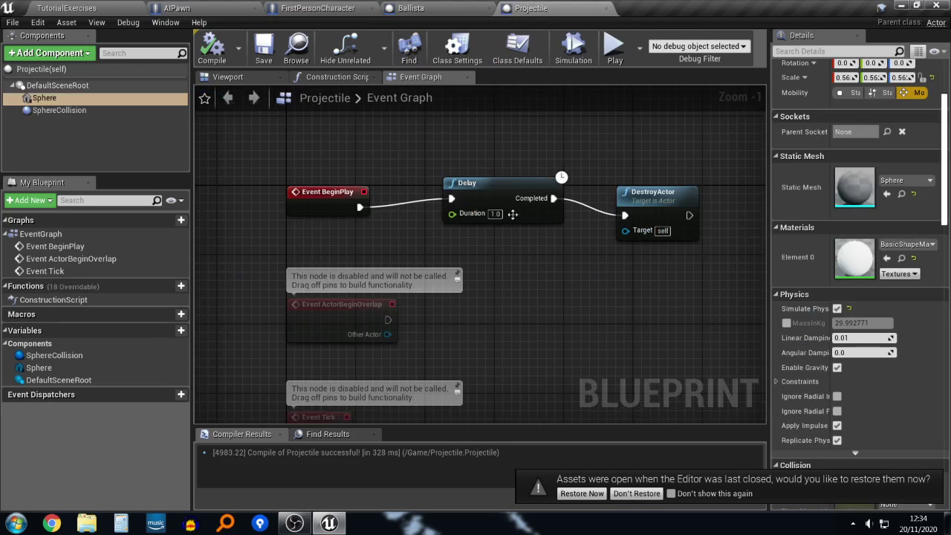
Step: Move the disabled ActorBeginOverlap and Tick event nodes further below the BeginPlay chain in the Projectile graph
{"action": "right_click_drag", "start_coordinate": [512, 214], "coordinate": [556, 212]}
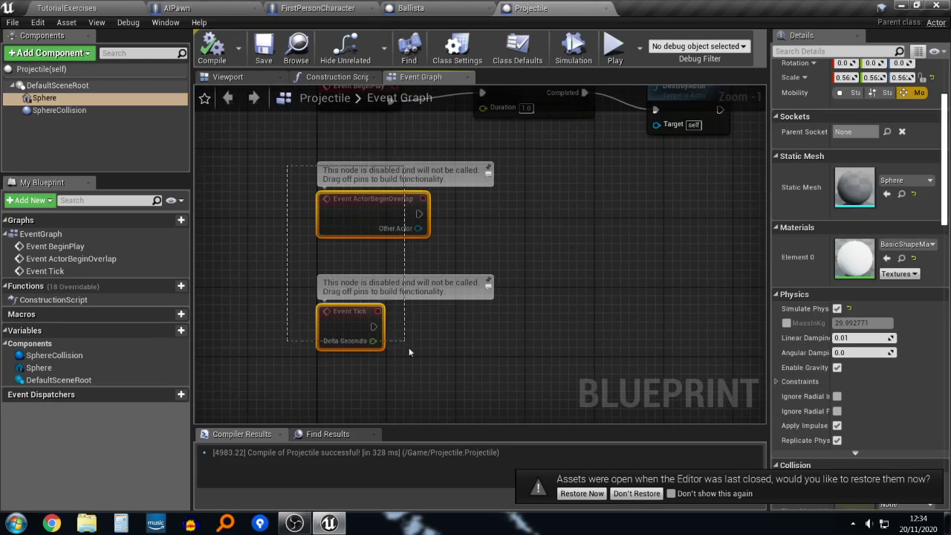
{"action": "left_click_drag", "start_coordinate": [409, 351], "coordinate": [410, 352]}
{"action": "left_click_drag", "start_coordinate": [360, 226], "coordinate": [367, 273]}
{"action": "left_click", "coordinate": [501, 281]}
Step: Add a Cast To FirstPersonCharacter node driven by the ActorBeginOverlap event in the Projectile graph
{"action": "right_click_drag", "start_coordinate": [496, 274], "coordinate": [476, 234]}
{"action": "left_click_drag", "start_coordinate": [578, 233], "coordinate": [550, 221]}
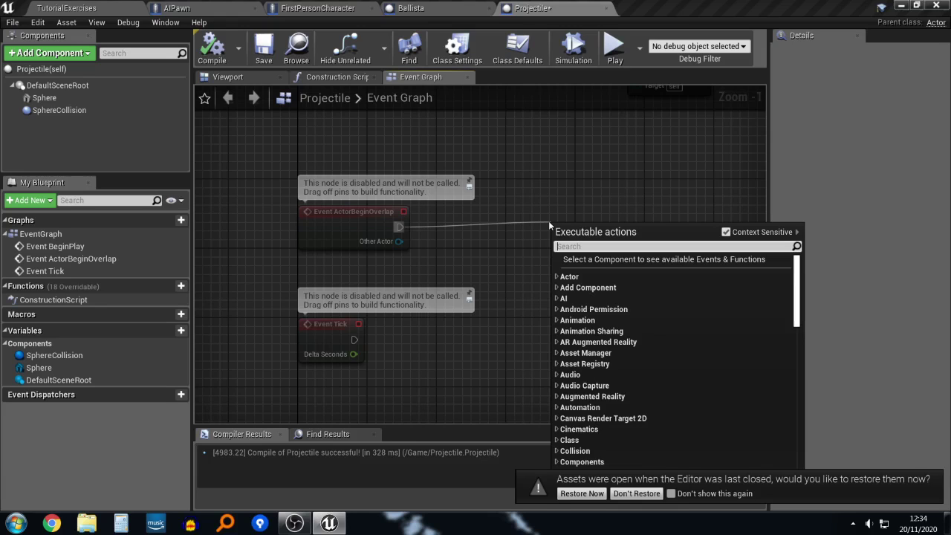
{"action": "type", "text": "cast to first"}
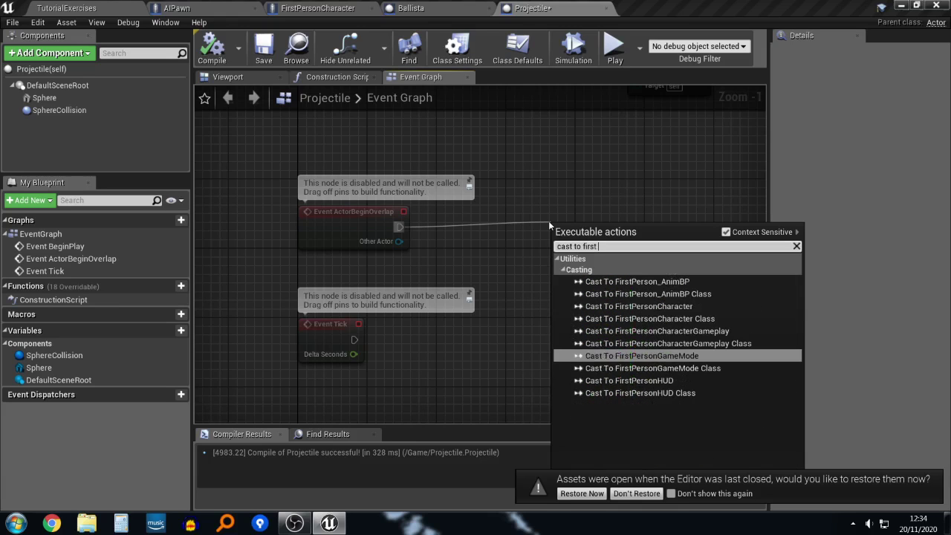
{"action": "type", "text": " pers"}
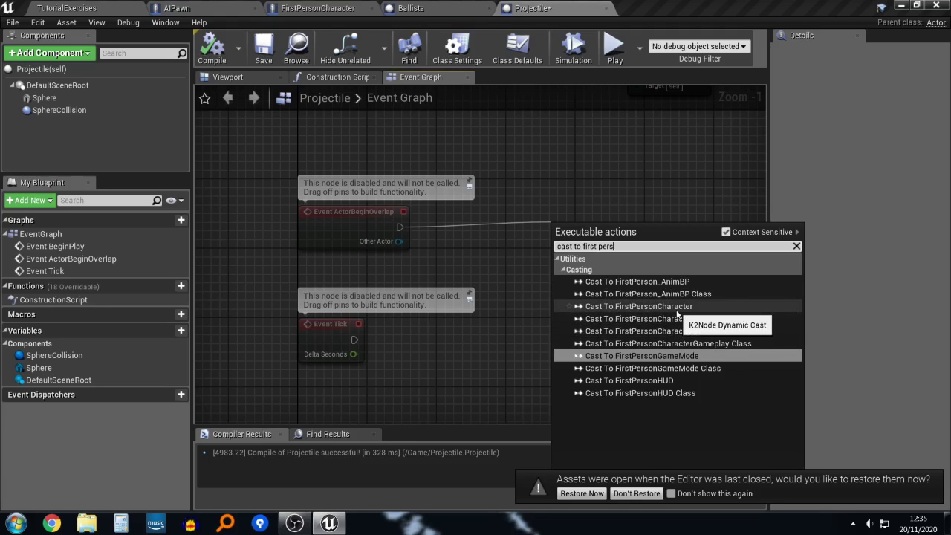
{"action": "left_click", "coordinate": [683, 309]}
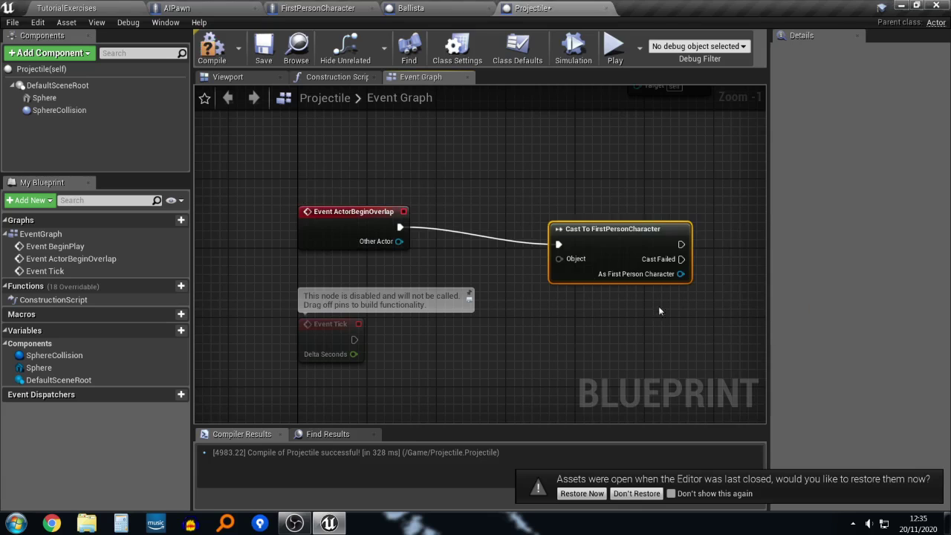
Step: Line up the cast node with the overlap event and connect Other Actor to the cast's Object input
{"action": "left_click_drag", "start_coordinate": [609, 242], "coordinate": [580, 232]}
{"action": "right_click_drag", "start_coordinate": [491, 246], "coordinate": [445, 237]}
{"action": "left_click_drag", "start_coordinate": [373, 234], "coordinate": [488, 231]}
Step: Call the character's Damage event from the cast's As First Person Character output
{"action": "right_click_drag", "start_coordinate": [483, 238], "coordinate": [416, 235]}
{"action": "right_click_drag", "start_coordinate": [569, 270], "coordinate": [485, 236]}
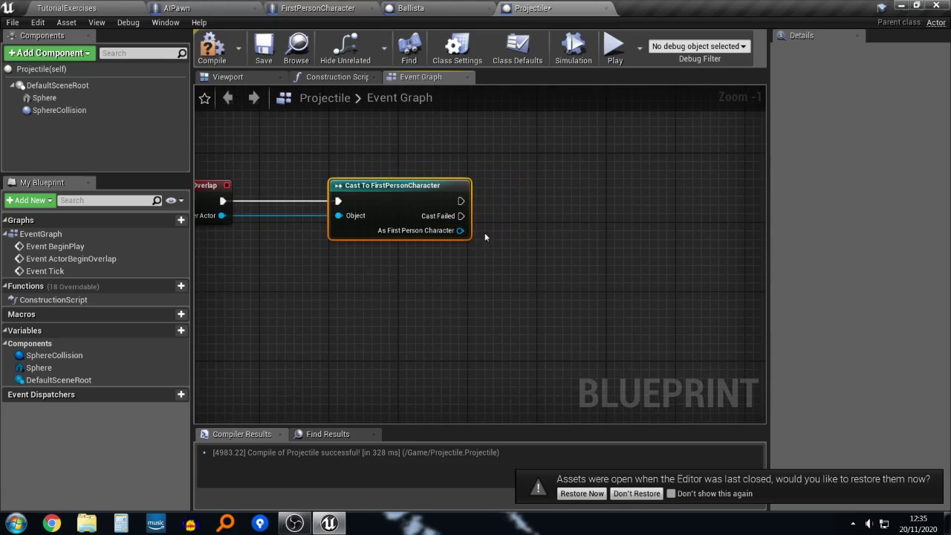
{"action": "left_click_drag", "start_coordinate": [509, 235], "coordinate": [557, 240]}
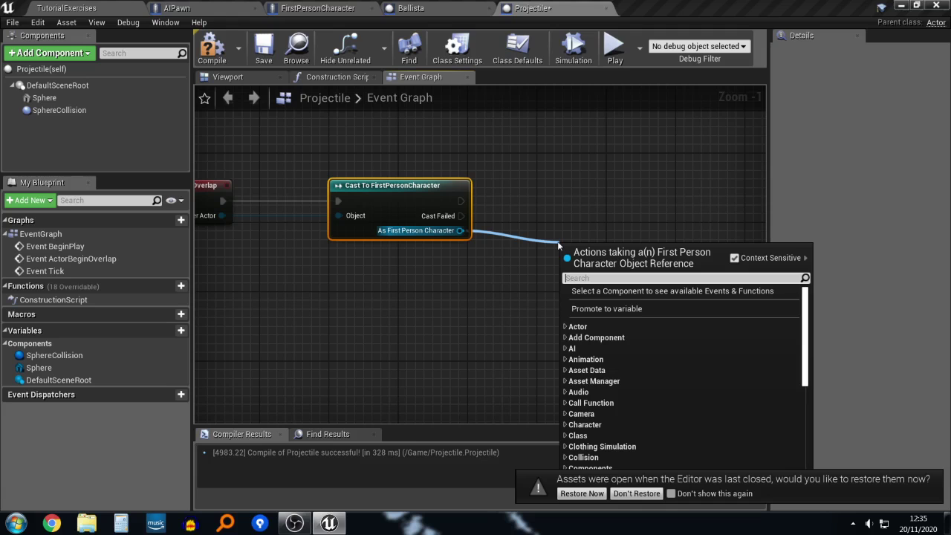
{"action": "type", "text": "dama"}
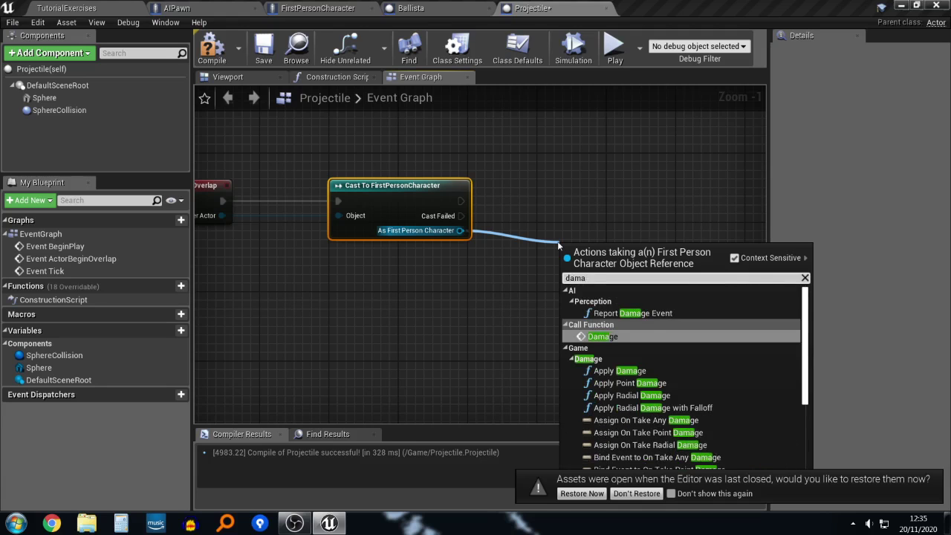
{"action": "key", "text": "Return"}
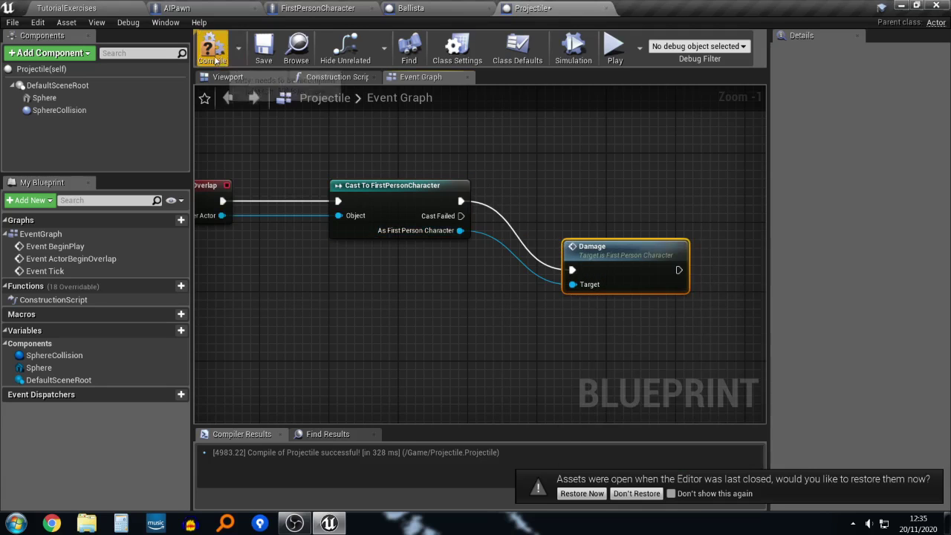
Step: Play the TutorialExercises level to test the projectiles damaging the first-person character, and stop playing
{"action": "left_click", "coordinate": [101, 7]}
{"action": "left_click", "coordinate": [636, 54]}
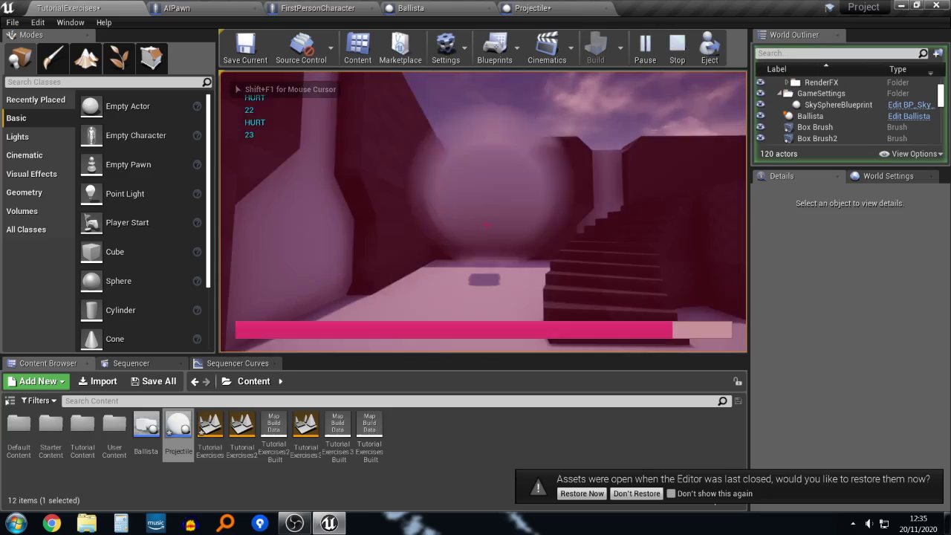
{"action": "key", "text": "d"}
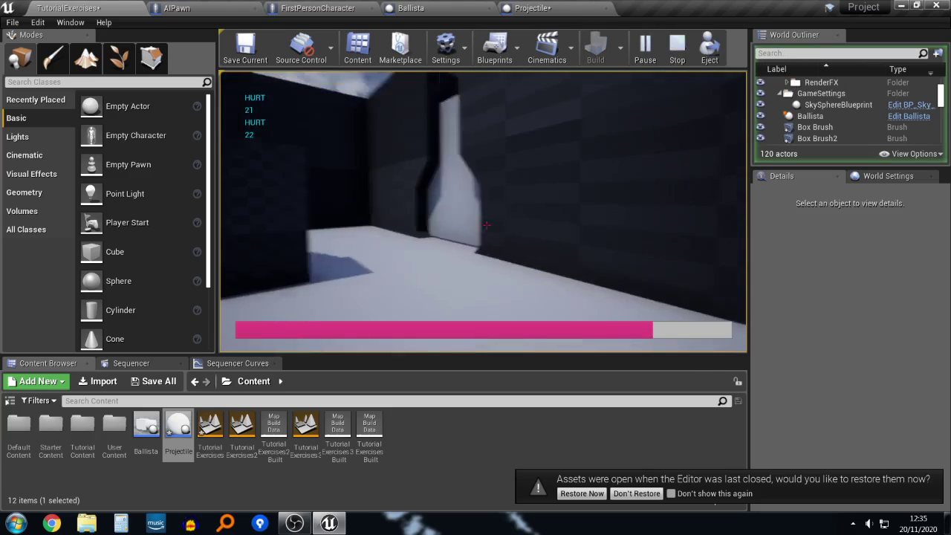
{"action": "key", "text": "Escape"}
{"action": "right_click_drag", "start_coordinate": [383, 169], "coordinate": [319, 151]}
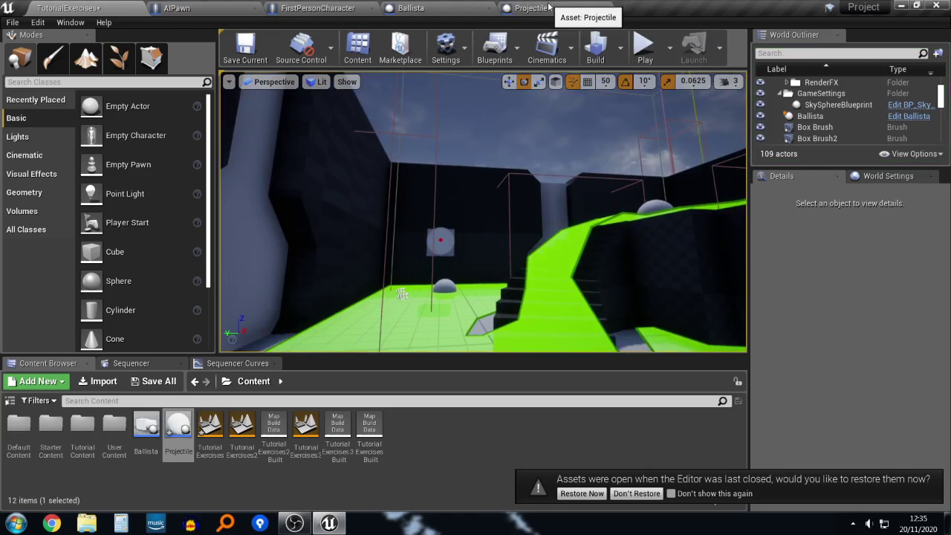
Step: Delete the unused Event Tick node from the Projectile graph
{"action": "left_click", "coordinate": [587, 7]}
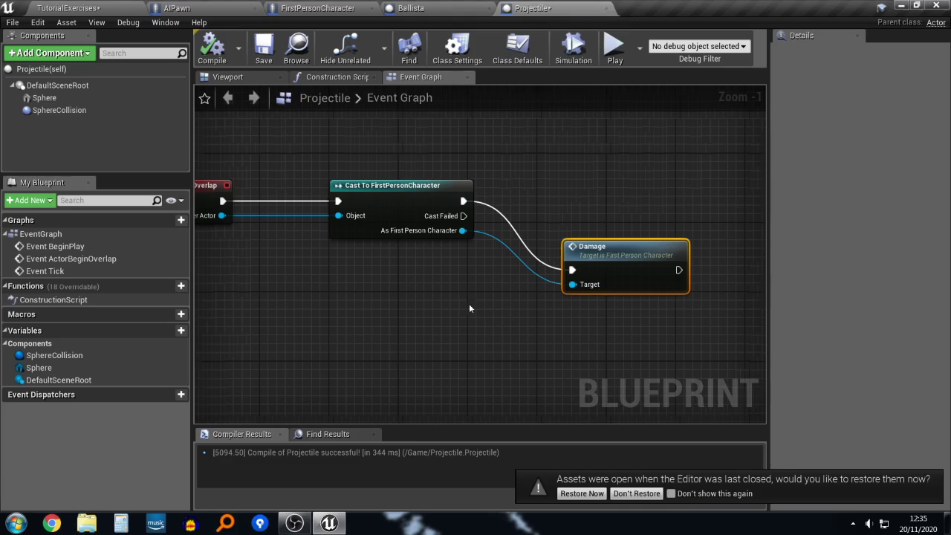
{"action": "mouse_move", "coordinate": [469, 308]}
{"action": "right_mouse_down"}
{"action": "mouse_move", "coordinate": [543, 330]}
{"action": "mouse_move", "coordinate": [478, 294]}
{"action": "right_mouse_up"}
{"action": "scroll", "coordinate": [445, 301], "scroll_direction": "down", "scroll_amount": 1}
{"action": "right_click_drag", "start_coordinate": [392, 312], "coordinate": [363, 303]}
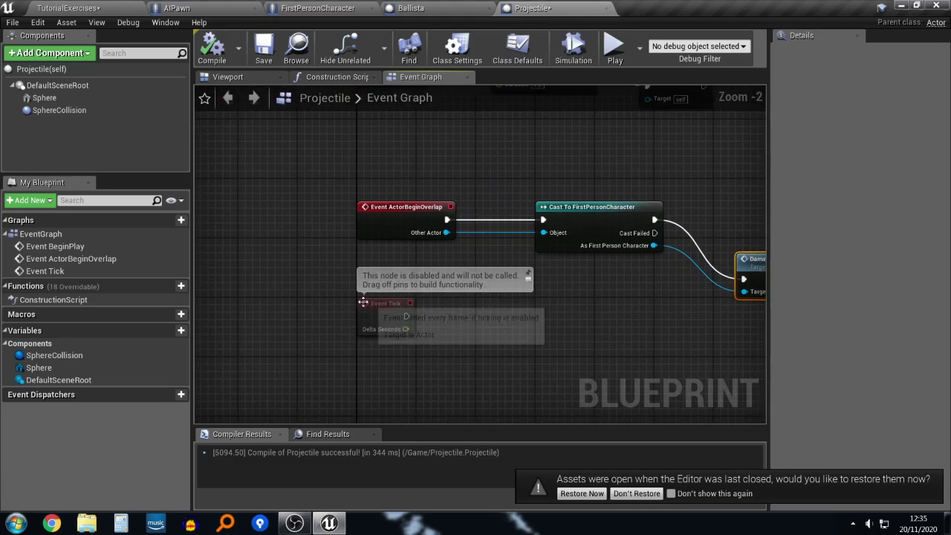
{"action": "left_click", "coordinate": [386, 308]}
{"action": "key", "text": "Delete"}
Step: Arrange the Damage and Cast To FirstPersonCharacter nodes in a straight row beside the overlap event
{"action": "right_click_drag", "start_coordinate": [654, 315], "coordinate": [535, 303]}
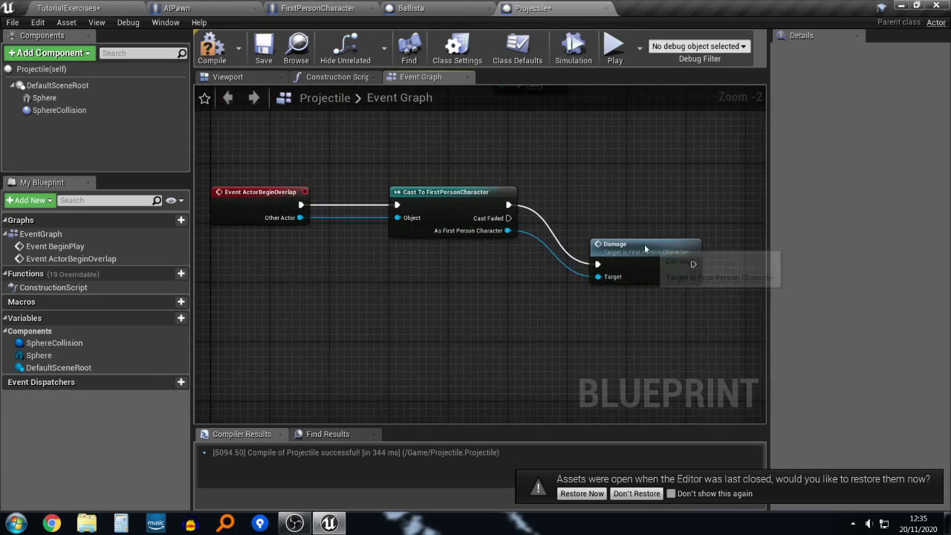
{"action": "left_click_drag", "start_coordinate": [645, 248], "coordinate": [658, 187]}
{"action": "left_click_drag", "start_coordinate": [428, 195], "coordinate": [457, 194]}
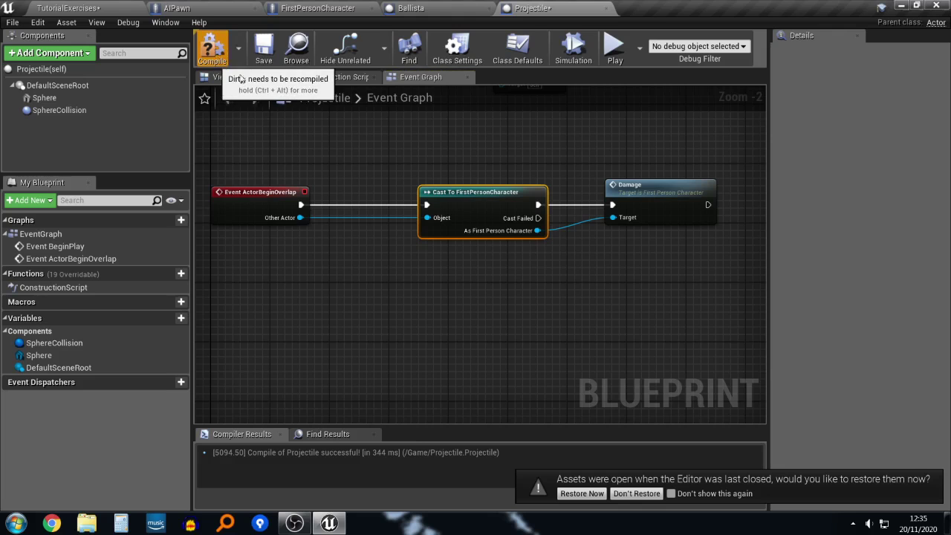
{"action": "right_click_drag", "start_coordinate": [516, 222], "coordinate": [481, 286]}
Step: Set the camera speed of the TutorialExercises level viewport to 5
{"action": "left_click", "coordinate": [81, 9]}
{"action": "right_click_drag", "start_coordinate": [439, 216], "coordinate": [431, 232]}
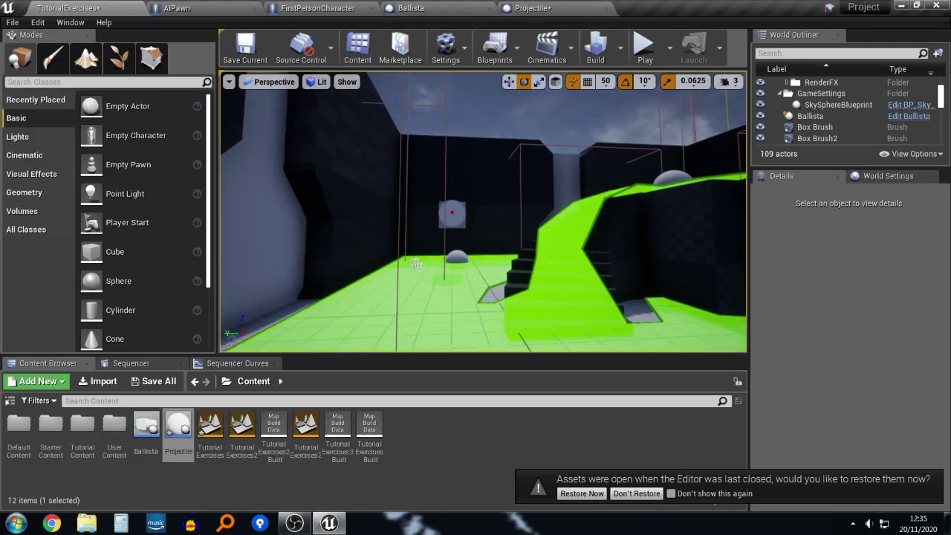
{"action": "right_click_drag", "start_coordinate": [414, 263], "coordinate": [683, 145]}
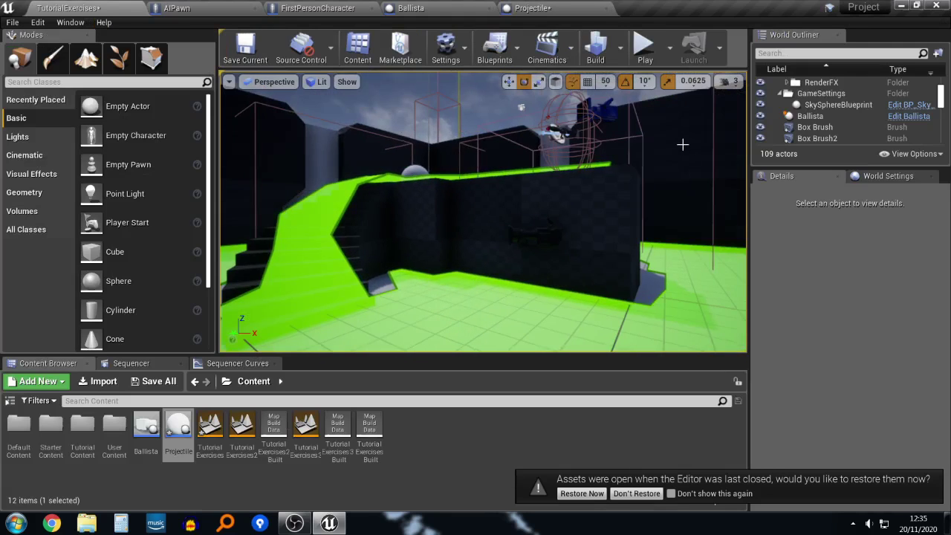
{"action": "left_click", "coordinate": [726, 81]}
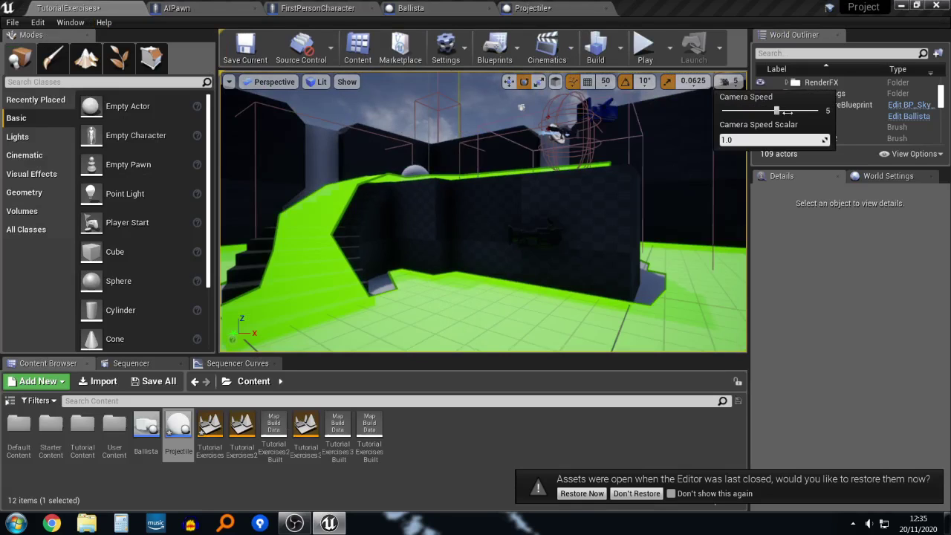
Step: Select the Film level sequence together with its floor block and move both into the Ballista's room
{"action": "left_click", "coordinate": [568, 214]}
{"action": "mouse_move", "coordinate": [568, 214]}
{"action": "right_mouse_down"}
{"action": "mouse_move", "coordinate": [721, 214]}
{"action": "mouse_move", "coordinate": [595, 223]}
{"action": "mouse_move", "coordinate": [654, 223]}
{"action": "mouse_move", "coordinate": [635, 253]}
{"action": "right_mouse_up"}
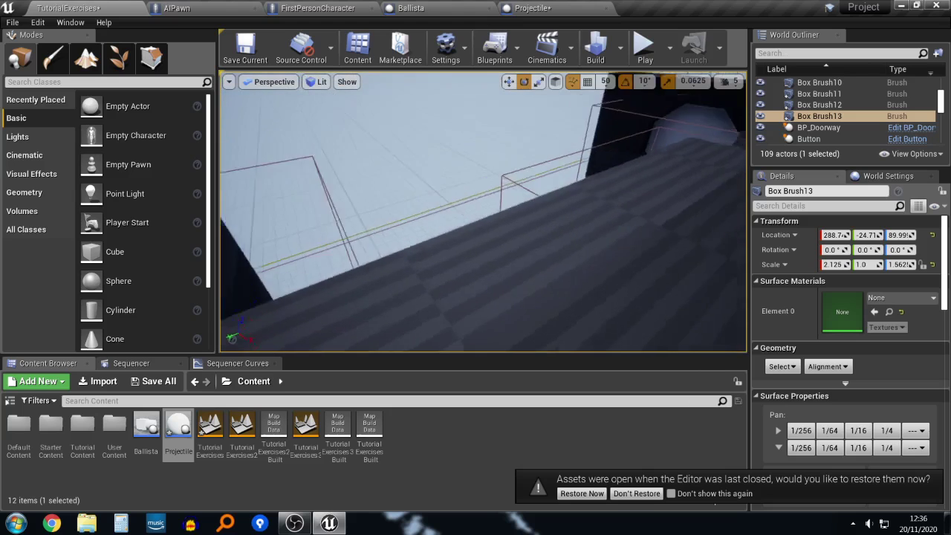
{"action": "mouse_move", "coordinate": [455, 231]}
{"action": "right_mouse_down"}
{"action": "mouse_move", "coordinate": [476, 236]}
{"action": "mouse_move", "coordinate": [456, 231]}
{"action": "right_mouse_up"}
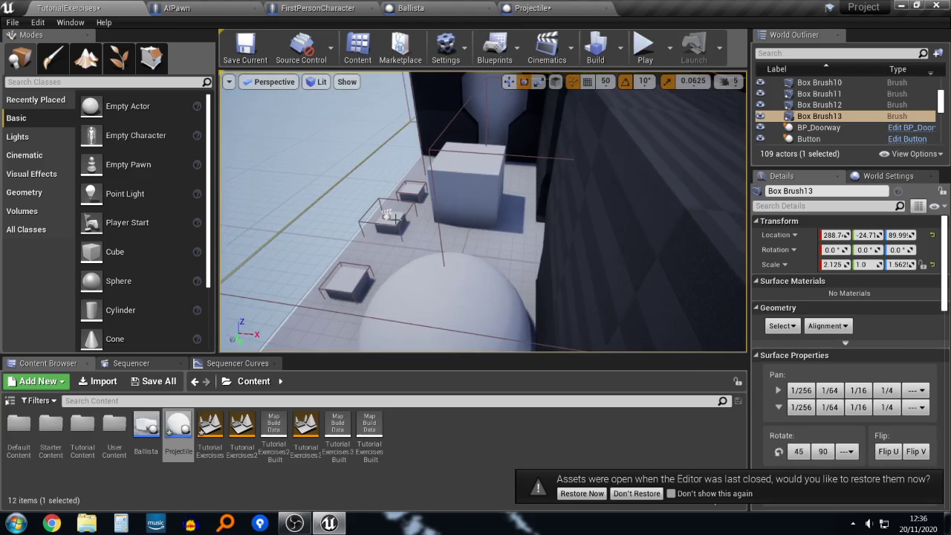
{"action": "left_click", "coordinate": [386, 212]}
{"action": "left_click", "coordinate": [385, 214], "text": "ctrl"}
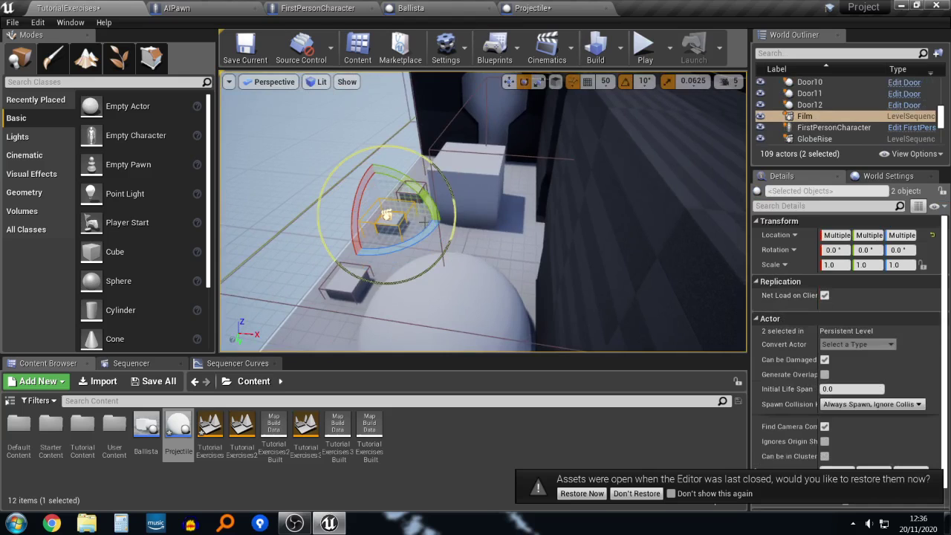
{"action": "key", "text": "d"}
{"action": "right_click_drag", "start_coordinate": [386, 214], "coordinate": [390, 214]}
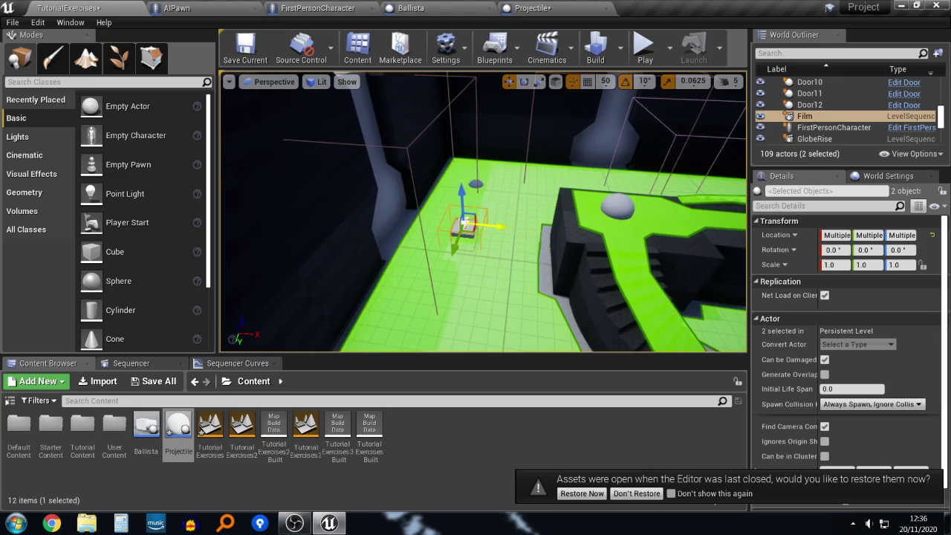
Step: Play the level to test the relocated Film trigger block, and stop playing
{"action": "left_click", "coordinate": [645, 47]}
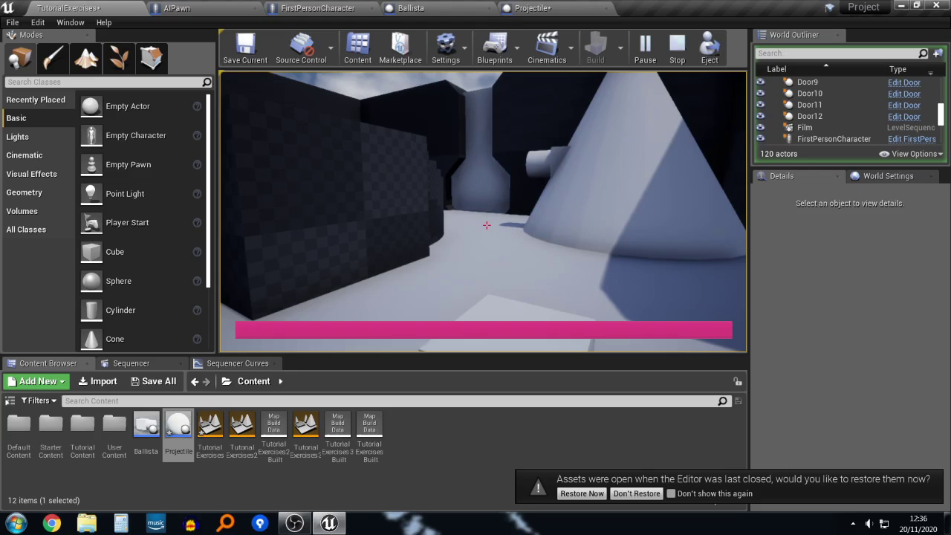
{"action": "key", "text": "Escape"}
Step: Place an AIPawn from the ThirdPersonBP Blueprints folder on the floor beside the Film trigger block
{"action": "key", "text": "s"}
{"action": "right_click_drag", "start_coordinate": [446, 186], "coordinate": [427, 238]}
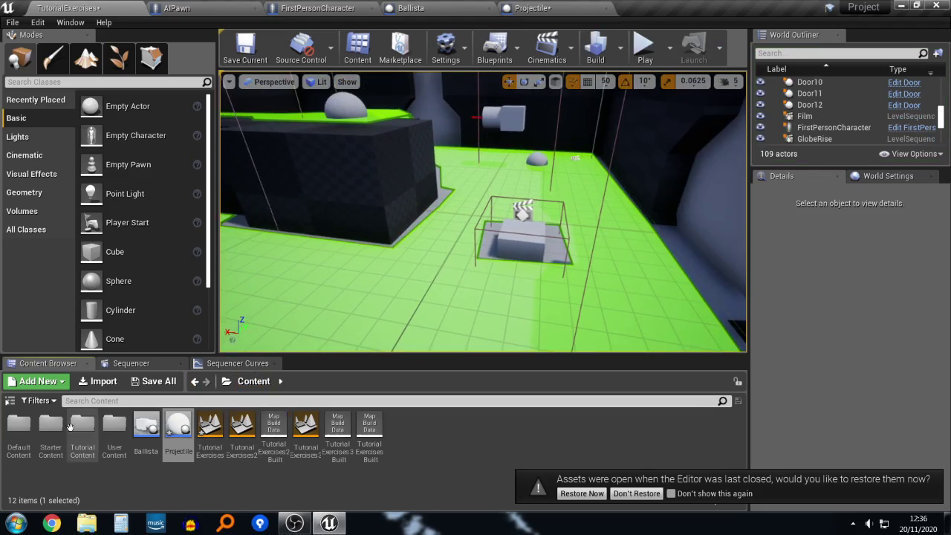
{"action": "double_click", "coordinate": [20, 427]}
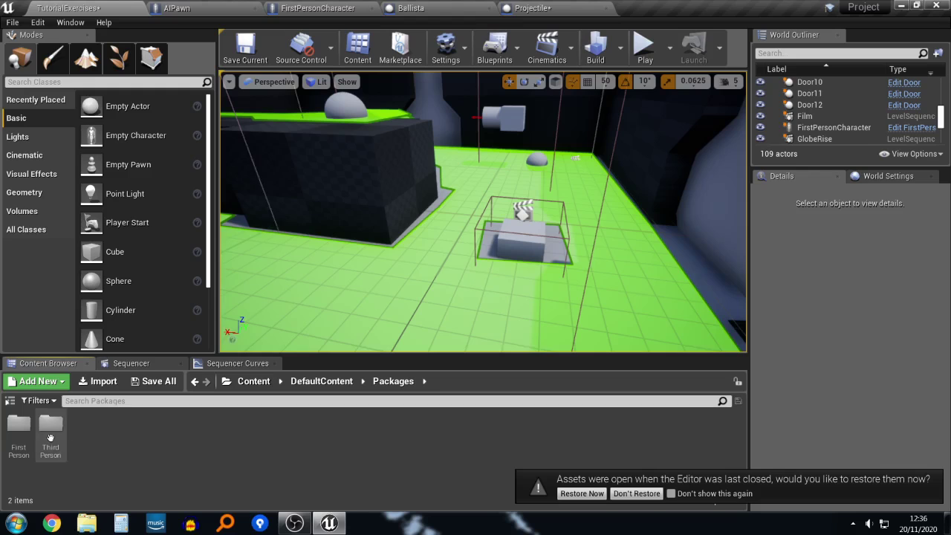
{"action": "left_click", "coordinate": [49, 434]}
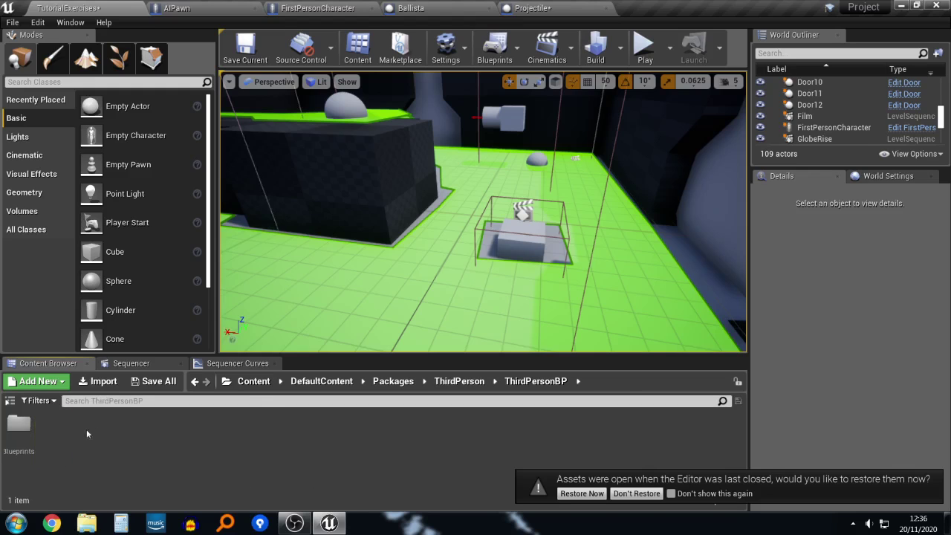
{"action": "double_click", "coordinate": [18, 424]}
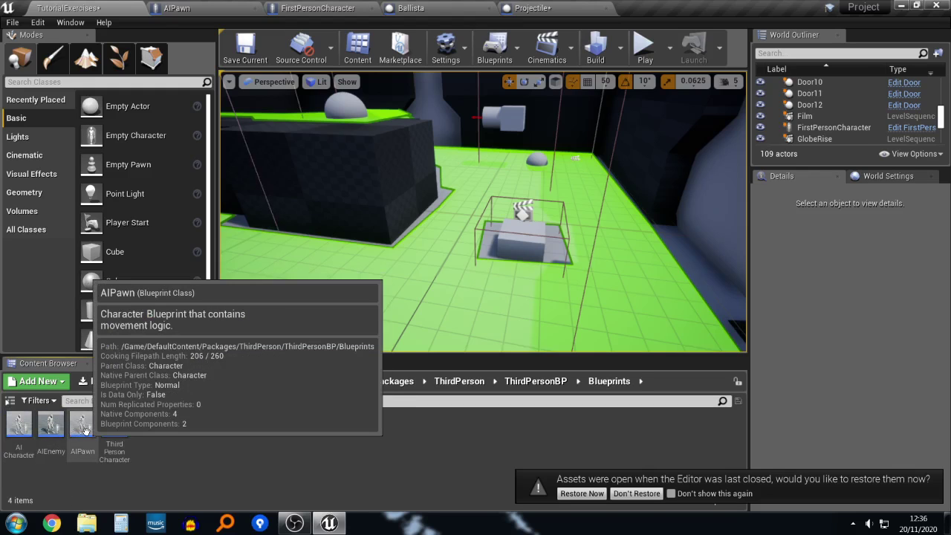
{"action": "left_click_drag", "start_coordinate": [84, 431], "coordinate": [614, 290]}
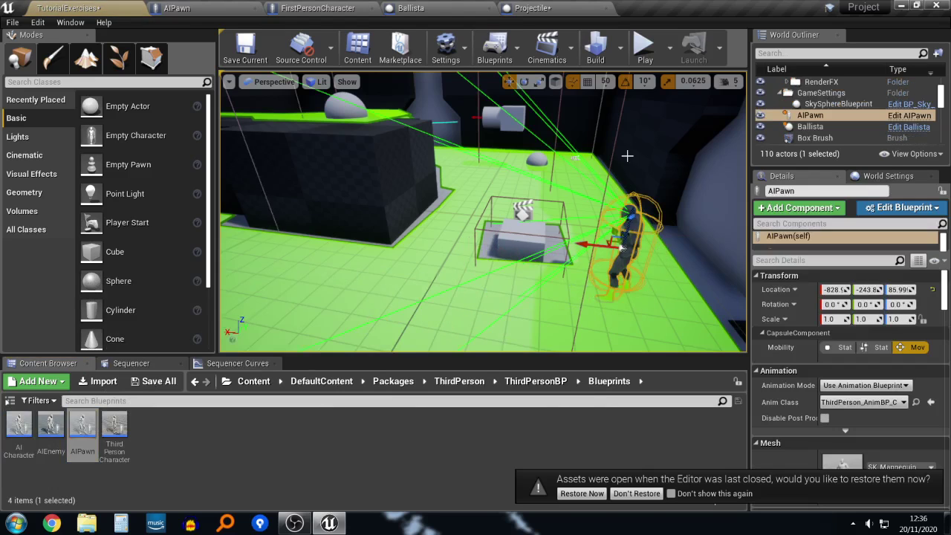
Step: Play the level to test the AIPawn, the Ballista and the Film trigger block together, and stop playing
{"action": "left_click", "coordinate": [645, 48]}
{"action": "key", "text": "w"}
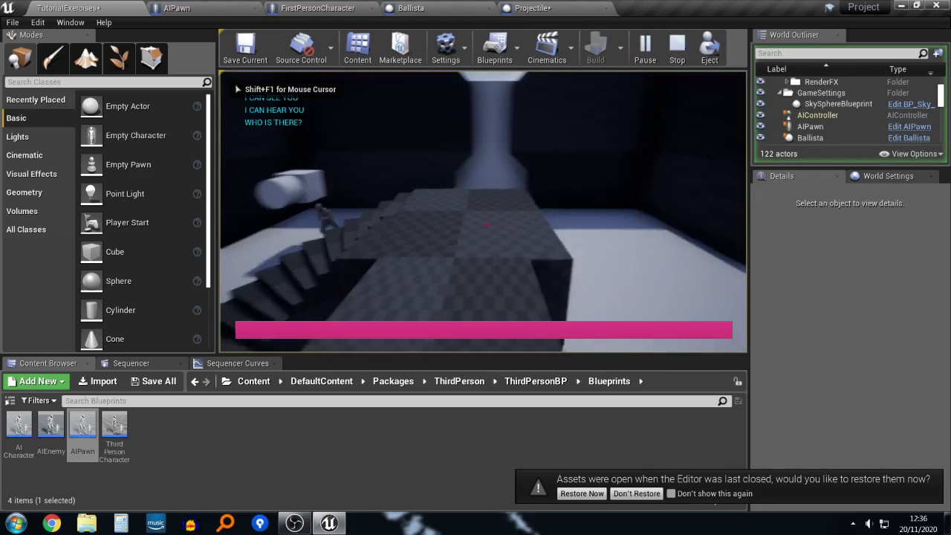
{"action": "key", "text": "w"}
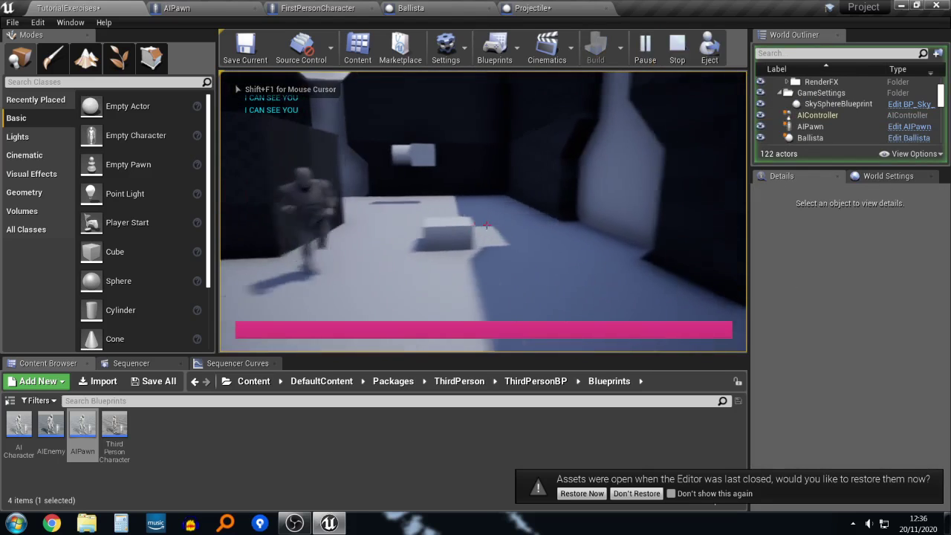
{"action": "key", "text": "w"}
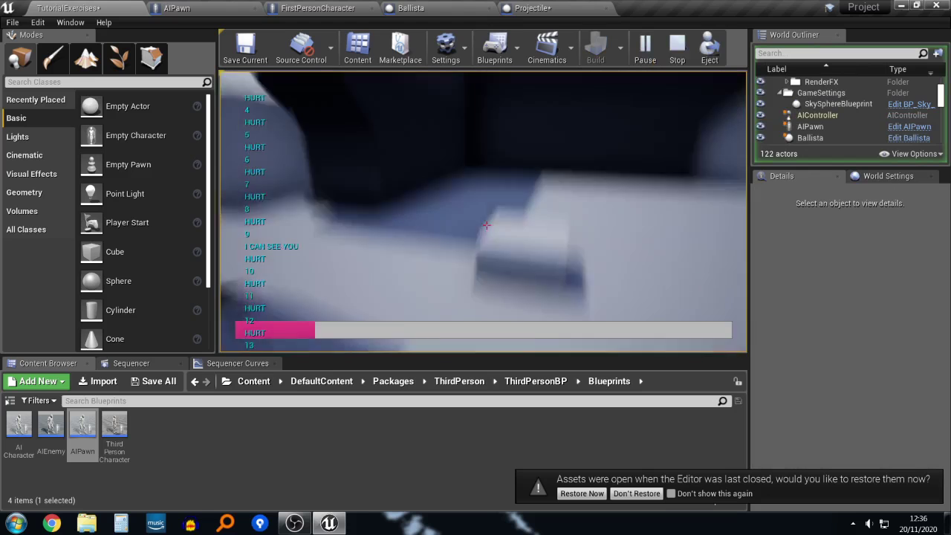
{"action": "key", "text": "space"}
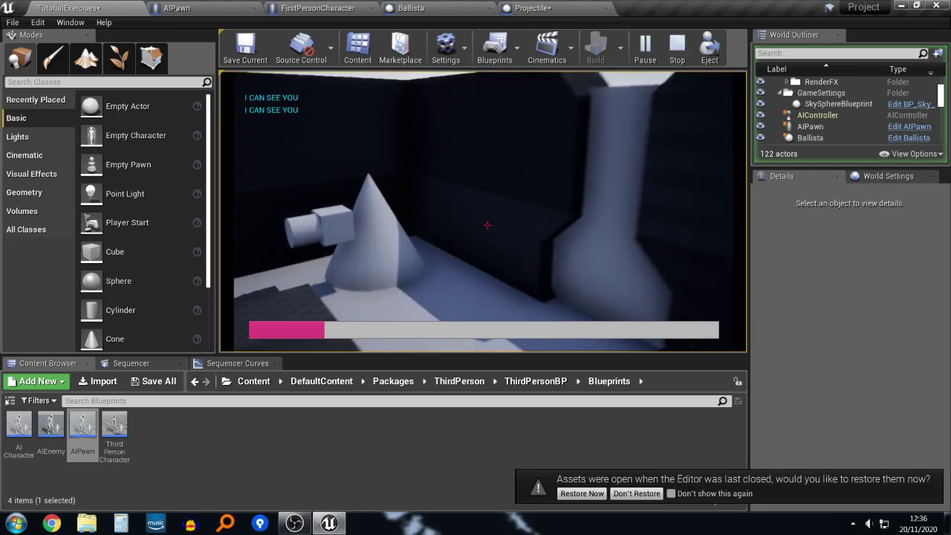
{"action": "key", "text": "w"}
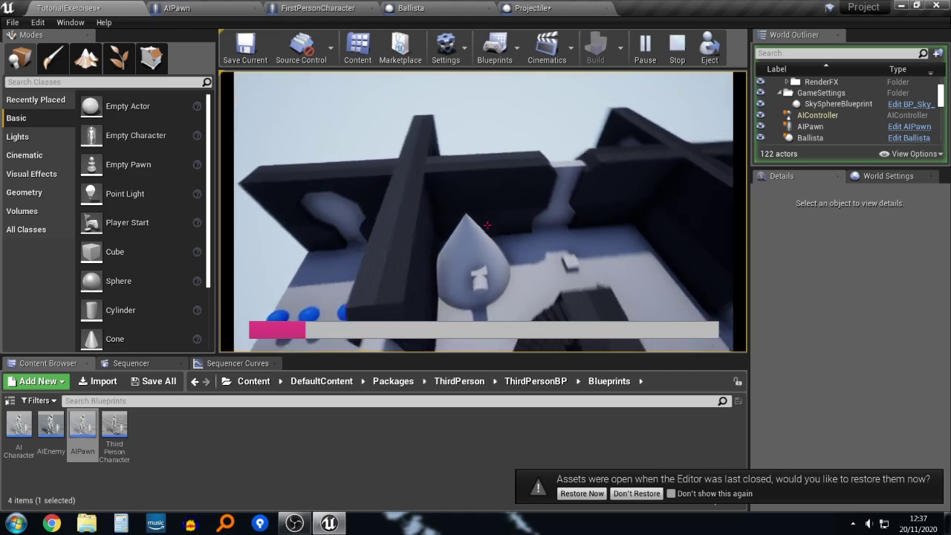
{"action": "key", "text": "w"}
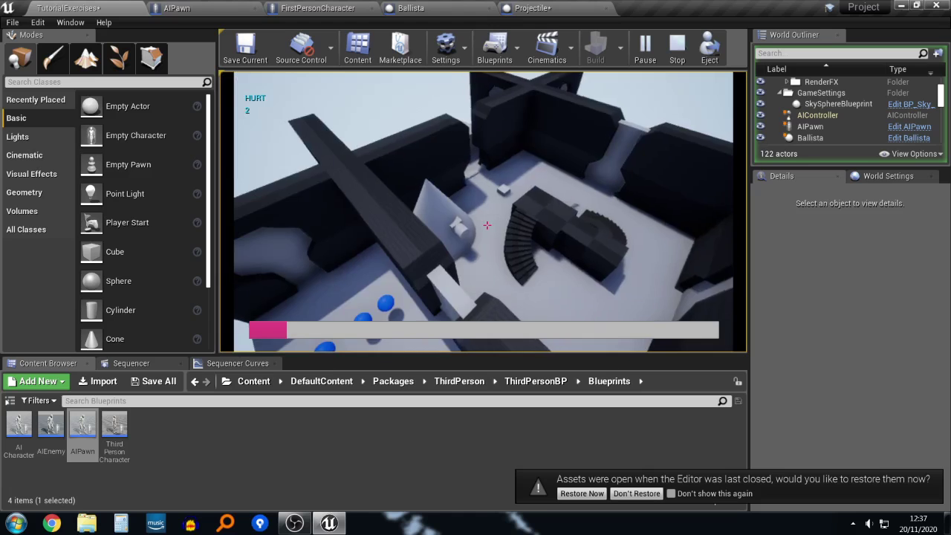
{"action": "key", "text": "s"}
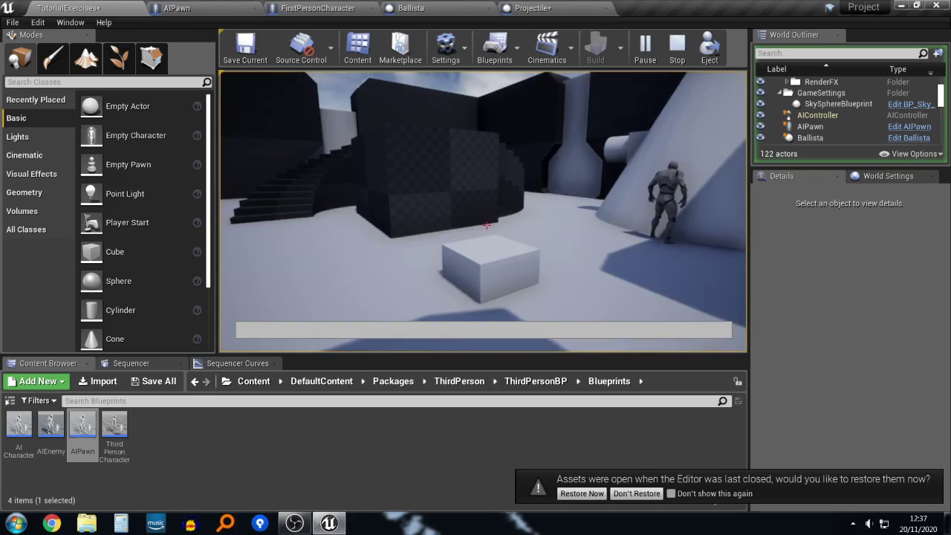
{"action": "key", "text": "Escape"}
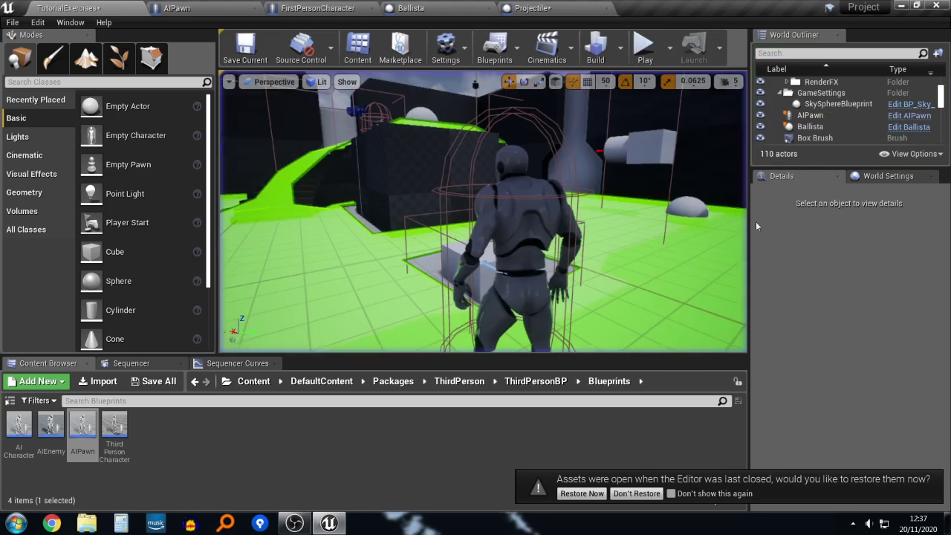
Step: Move the AIPawn slightly closer to the Film trigger block, play the level to retest the chase, and stop playing
{"action": "right_click_drag", "start_coordinate": [572, 195], "coordinate": [651, 223]}
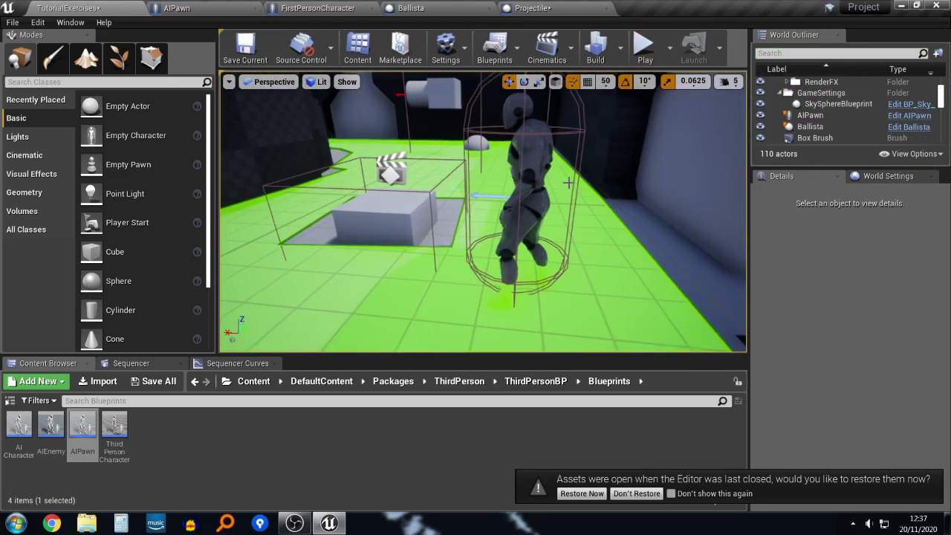
{"action": "left_click", "coordinate": [525, 195]}
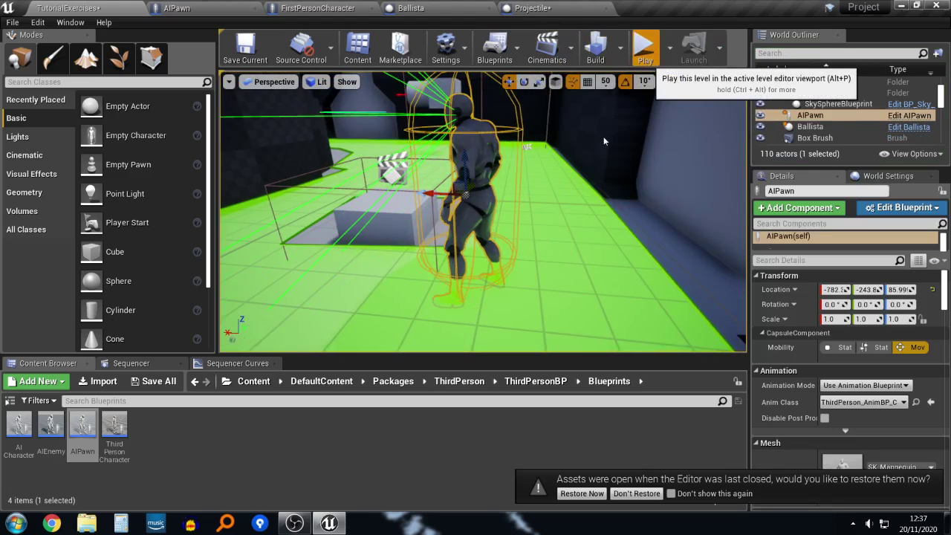
{"action": "left_click", "coordinate": [643, 49]}
{"action": "key", "text": "w"}
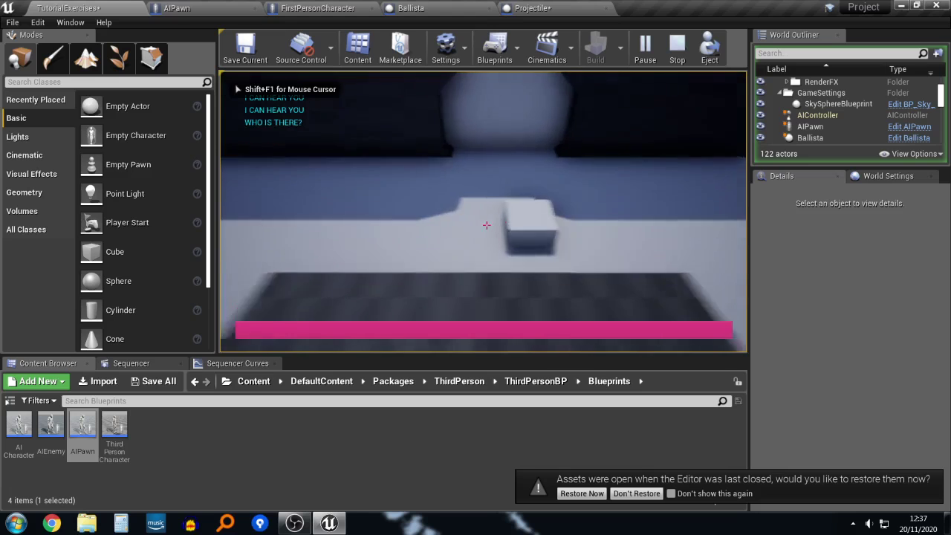
{"action": "key", "text": "d"}
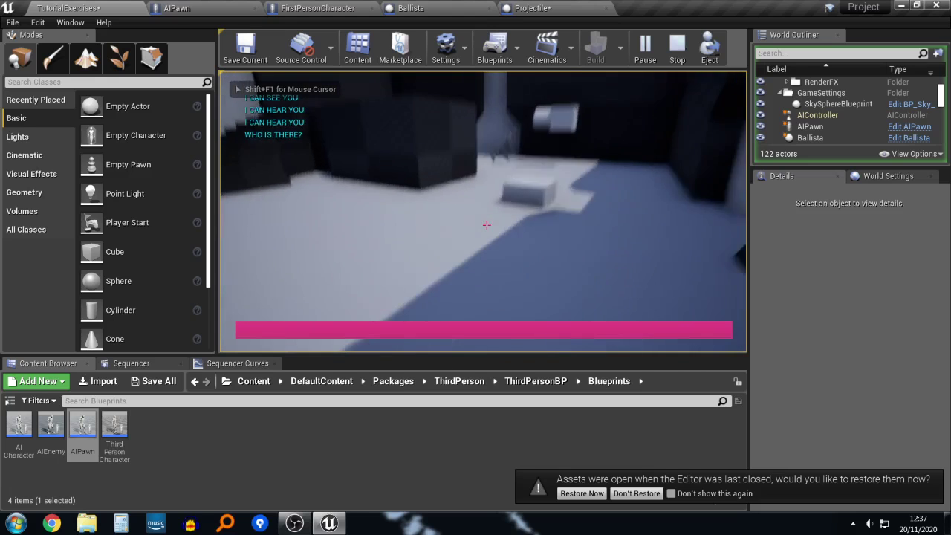
{"action": "key", "text": "a"}
{"action": "key", "text": "a"}
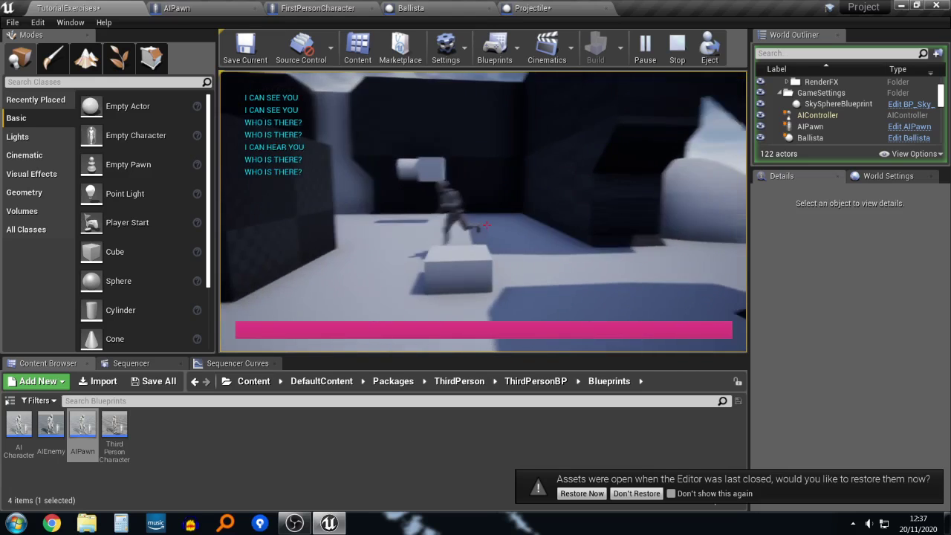
{"action": "key", "text": "d"}
{"action": "key", "text": "w"}
{"action": "key", "text": "a"}
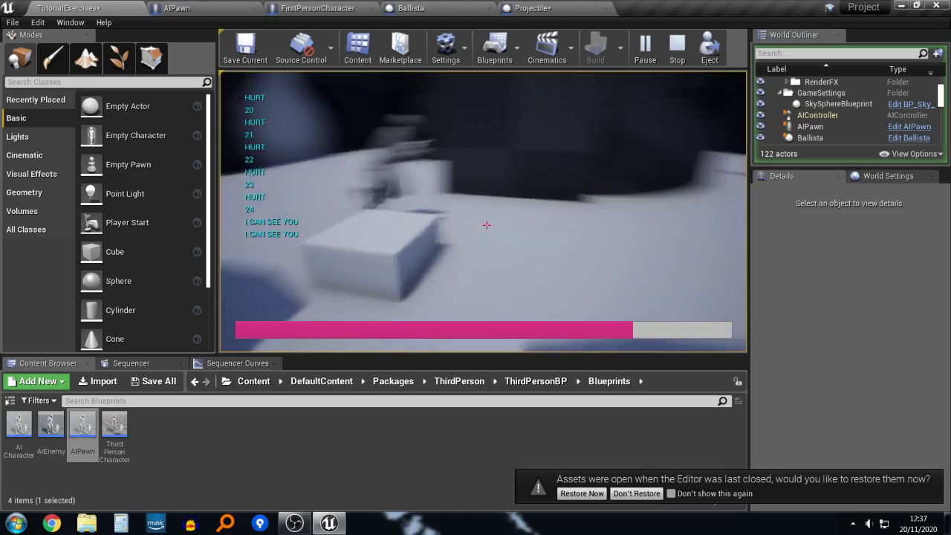
{"action": "key", "text": "w"}
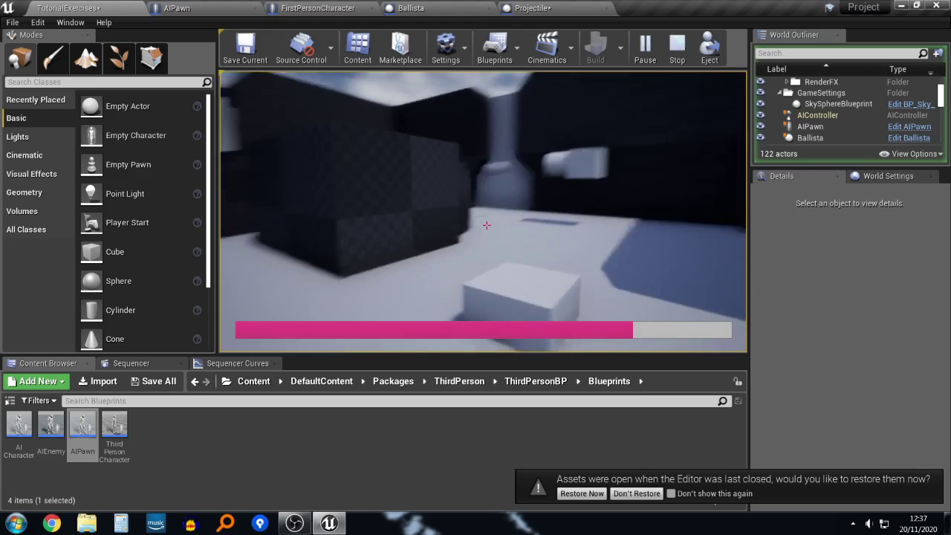
{"action": "key", "text": "Escape"}
Step: Open the ButtonFilm blueprint to check its overlap event logic, and return to the TutorialExercises level
{"action": "left_click", "coordinate": [526, 285]}
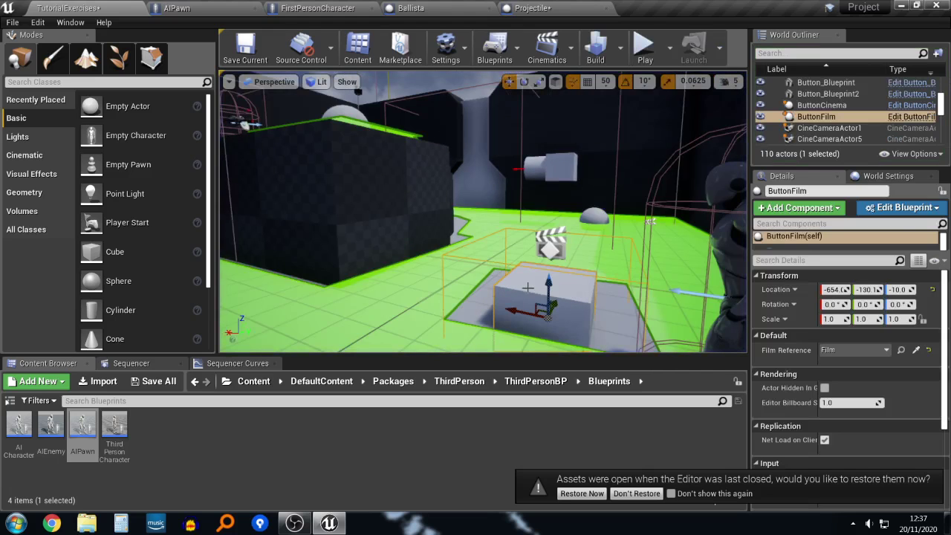
{"action": "left_click", "coordinate": [921, 209]}
{"action": "left_click", "coordinate": [867, 229]}
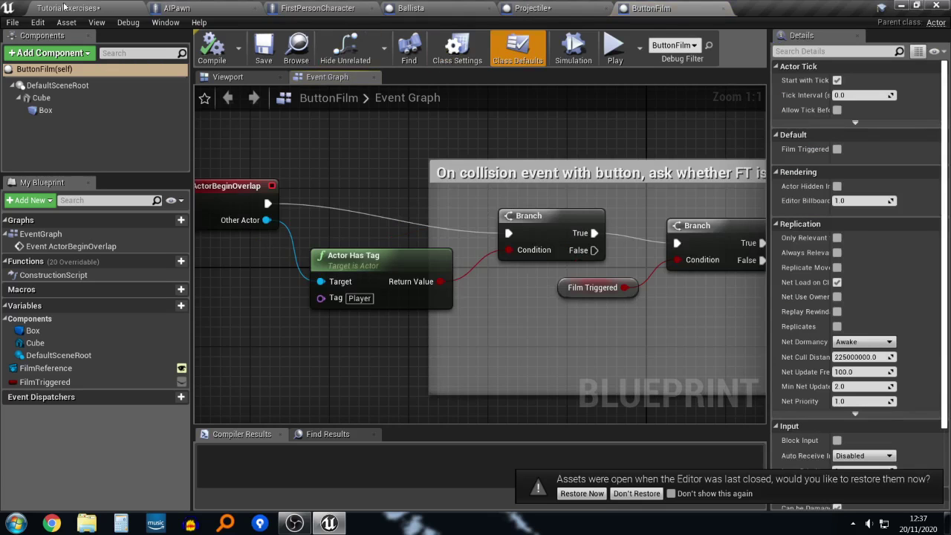
{"action": "left_click", "coordinate": [64, 8]}
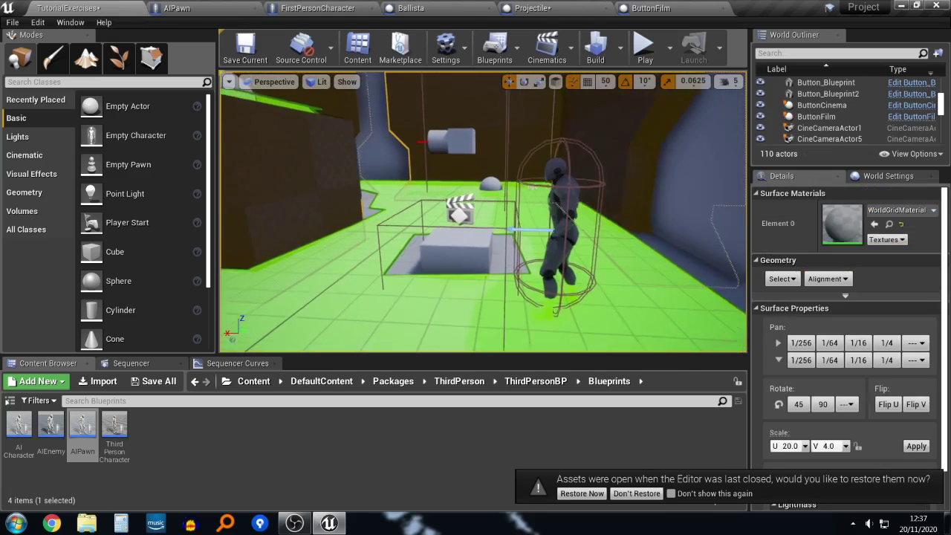
Step: Select ButtonFilm together with the Film level sequence and move both out of the Ballista's room, beside the other floor buttons
{"action": "key", "text": "s"}
{"action": "right_click_drag", "start_coordinate": [476, 223], "coordinate": [543, 223]}
{"action": "left_click", "coordinate": [411, 241]}
{"action": "left_click", "coordinate": [415, 214], "text": "ctrl"}
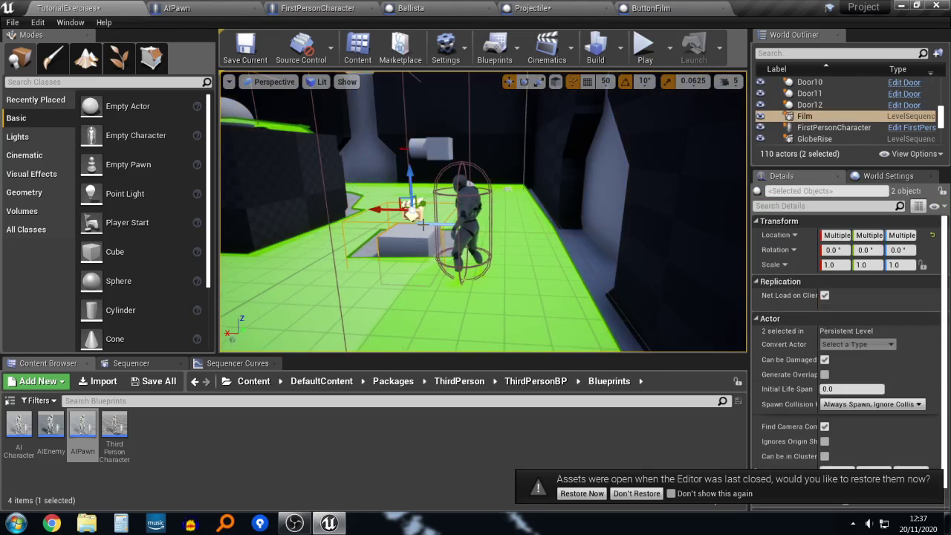
{"action": "left_click_drag", "start_coordinate": [385, 210], "coordinate": [415, 283], "text": "shift"}
Step: Find ButtonCinema among the floor buttons, select it together with the Cinema level sequence, and move both into the Ballista's room
{"action": "left_click", "coordinate": [360, 308]}
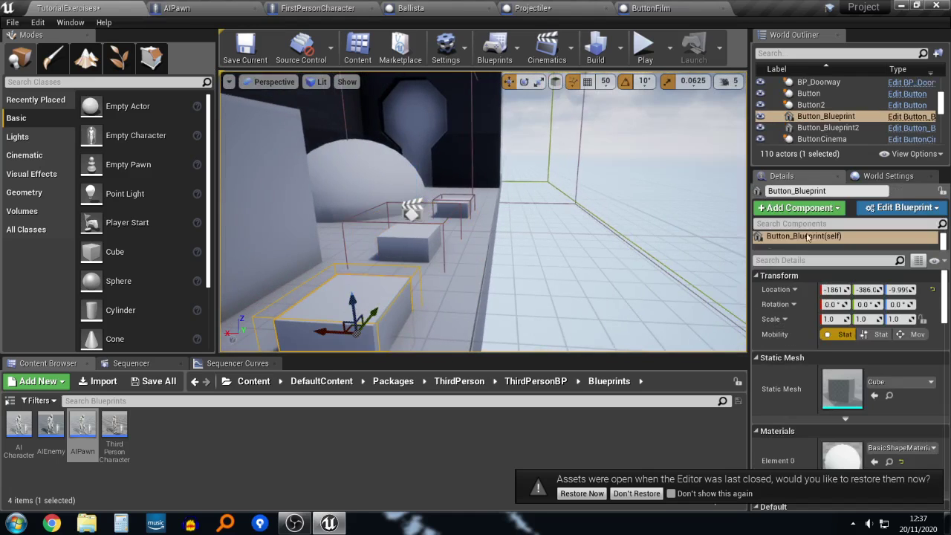
{"action": "scroll", "coordinate": [877, 302], "scroll_direction": "down", "scroll_amount": 10}
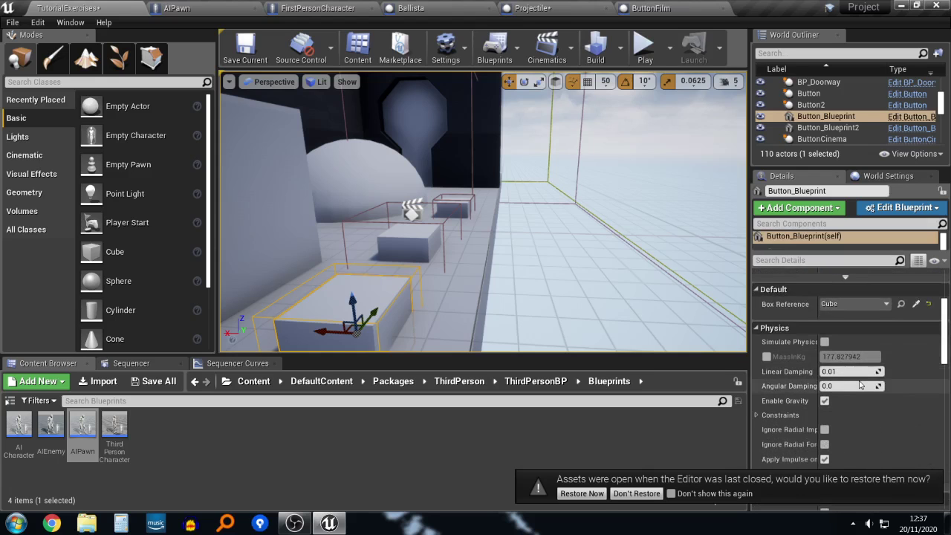
{"action": "right_click_drag", "start_coordinate": [595, 237], "coordinate": [283, 328]}
{"action": "key", "text": "w"}
{"action": "key", "text": "w"}
{"action": "key", "text": "e"}
{"action": "key", "text": "w"}
{"action": "left_click", "coordinate": [398, 294]}
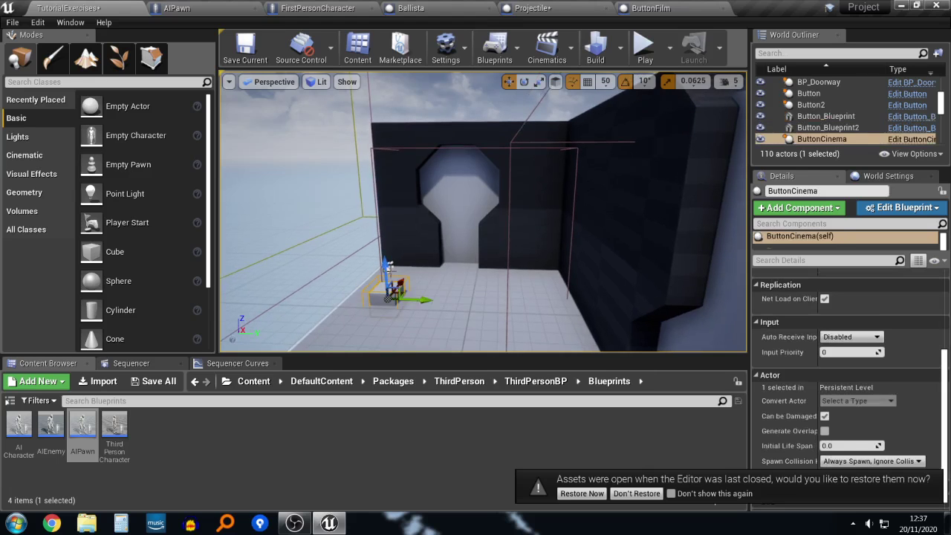
{"action": "left_click", "coordinate": [387, 266], "text": "ctrl"}
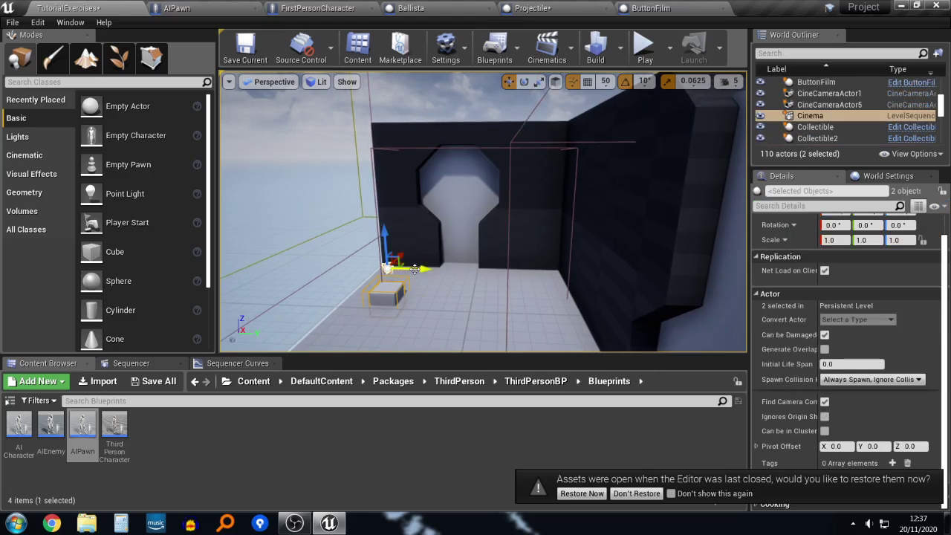
{"action": "left_click_drag", "start_coordinate": [415, 269], "coordinate": [496, 269], "text": "shift"}
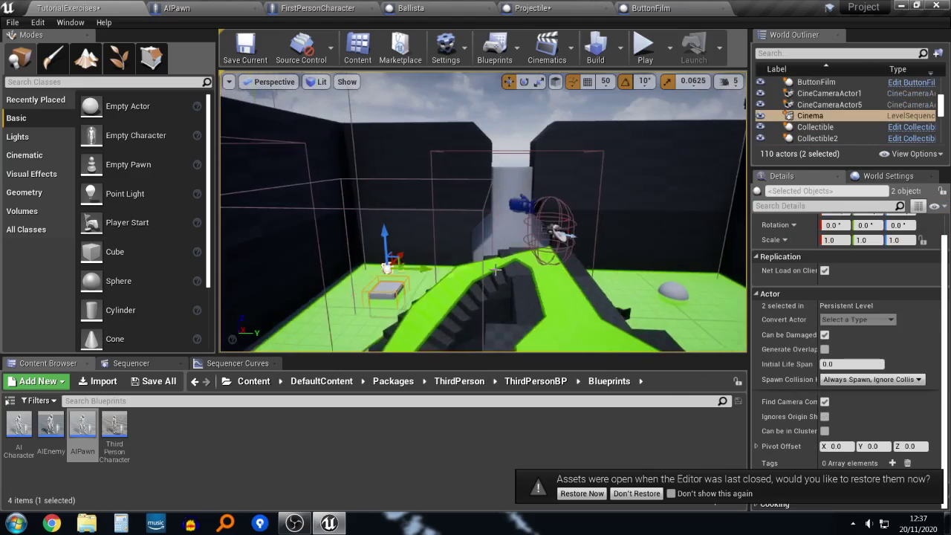
Step: Play the level twice to test the relocated Cinema trigger block with the AIPawn and Ballista, stopping after each run
{"action": "right_click_drag", "start_coordinate": [495, 270], "coordinate": [531, 319]}
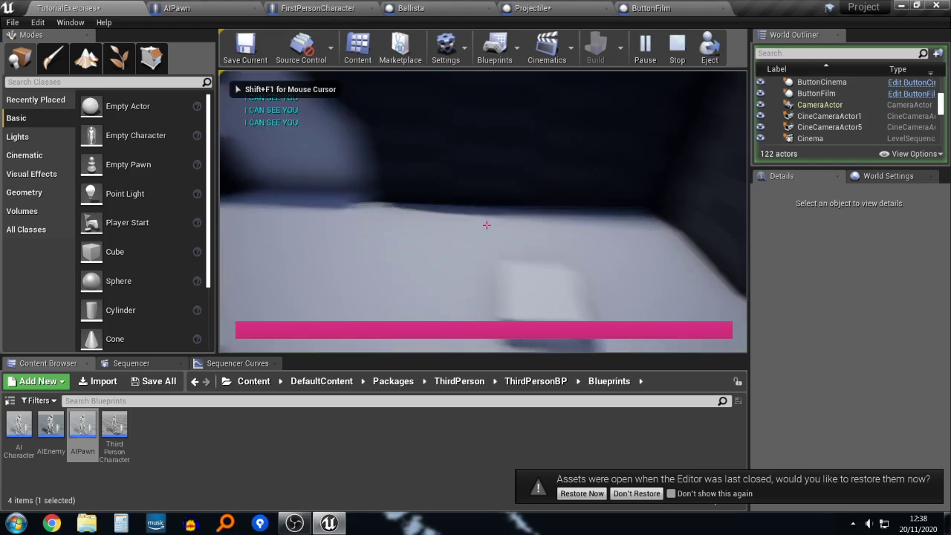
{"action": "key", "text": "s"}
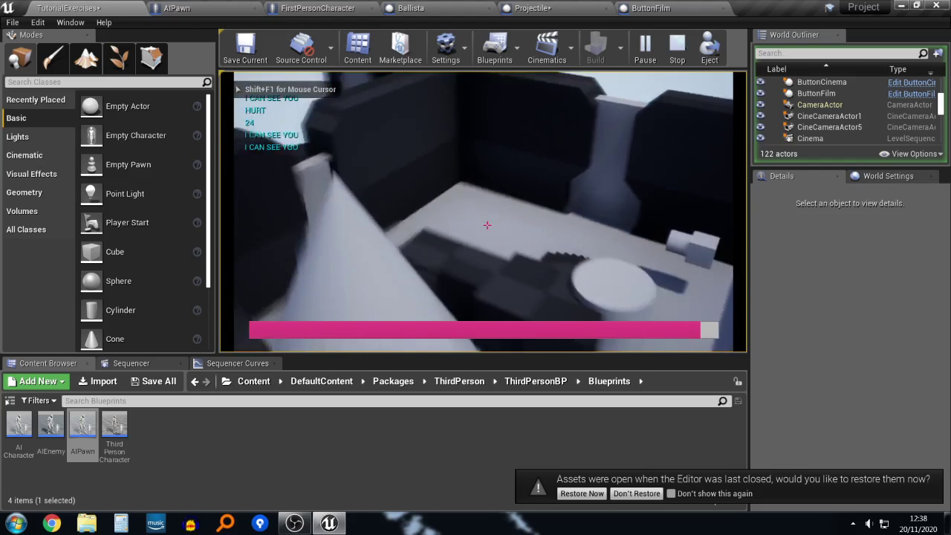
{"action": "key", "text": "w"}
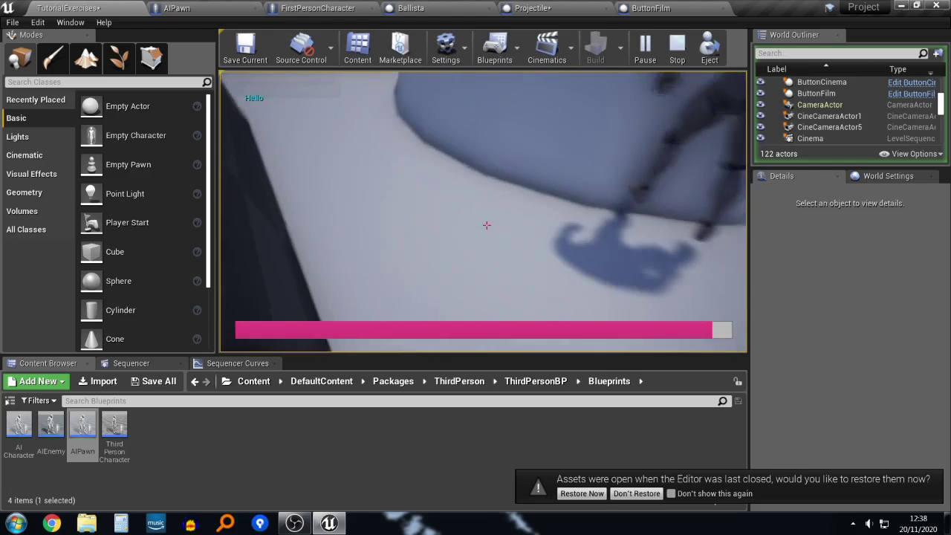
{"action": "key", "text": "Escape"}
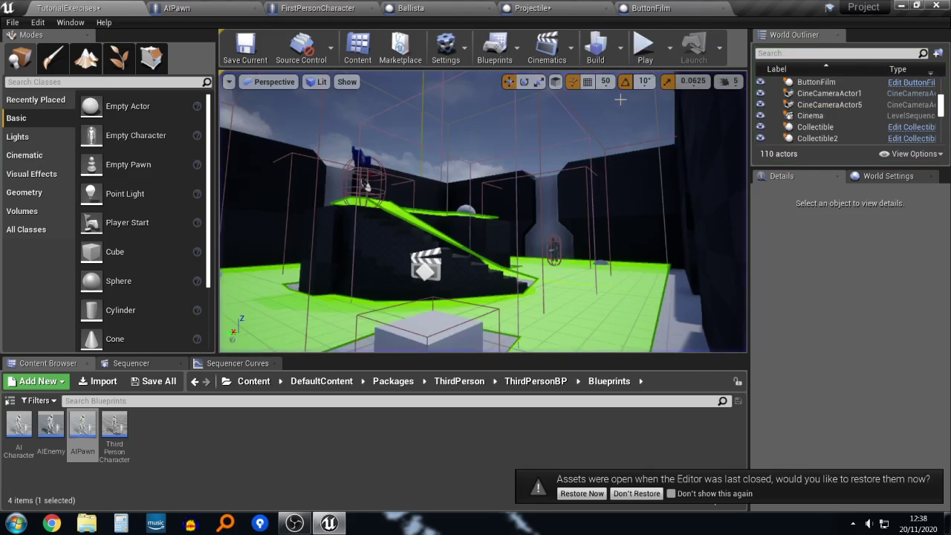
{"action": "left_click", "coordinate": [645, 52]}
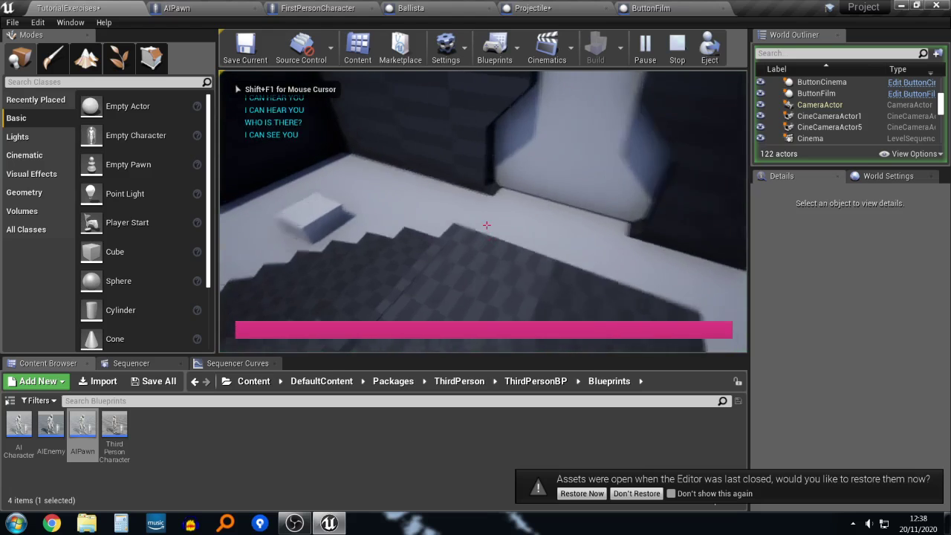
{"action": "key", "text": "w"}
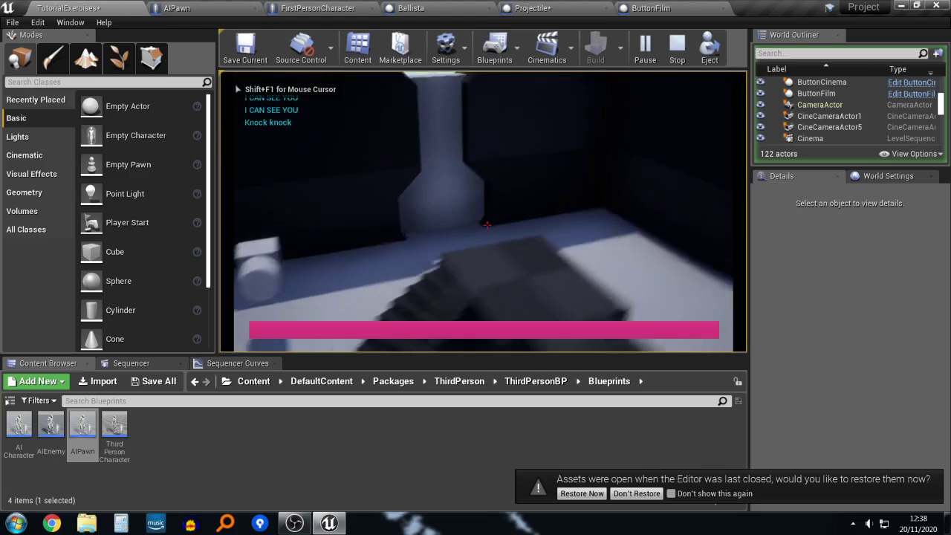
{"action": "key", "text": "s"}
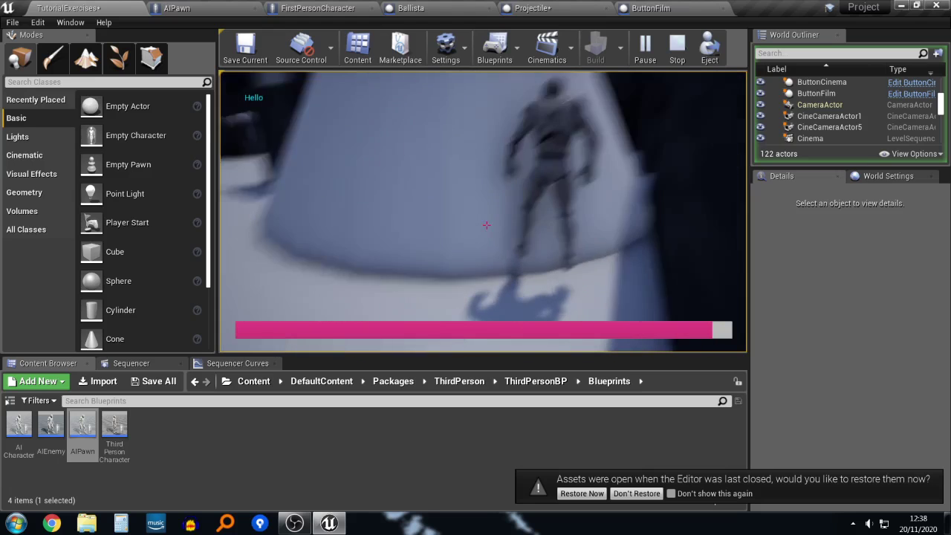
{"action": "key", "text": "Escape"}
Step: Run the level in Simulate mode to watch the Ballista and AIPawn from above, and stop the simulation
{"action": "right_click_drag", "start_coordinate": [483, 211], "coordinate": [475, 234]}
{"action": "right_click_drag", "start_coordinate": [691, 167], "coordinate": [691, 154]}
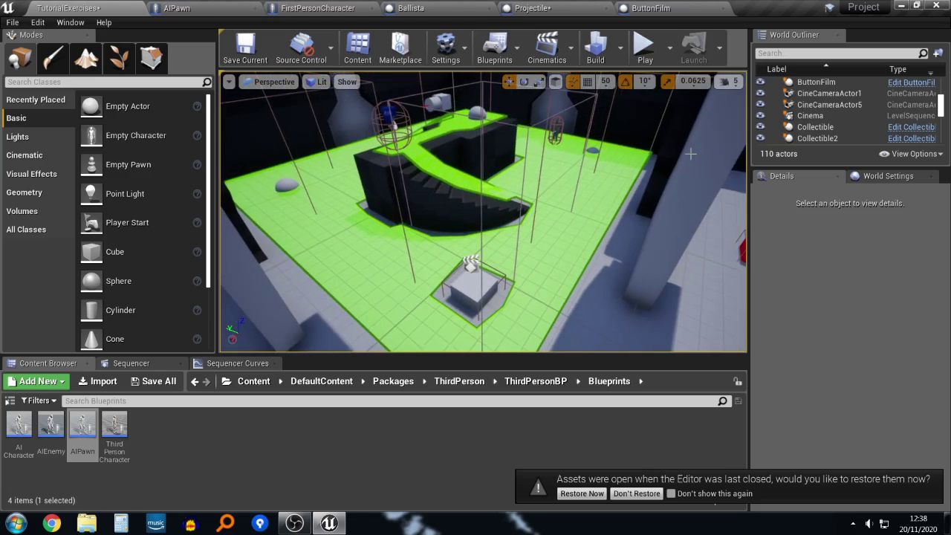
{"action": "left_click", "coordinate": [669, 48]}
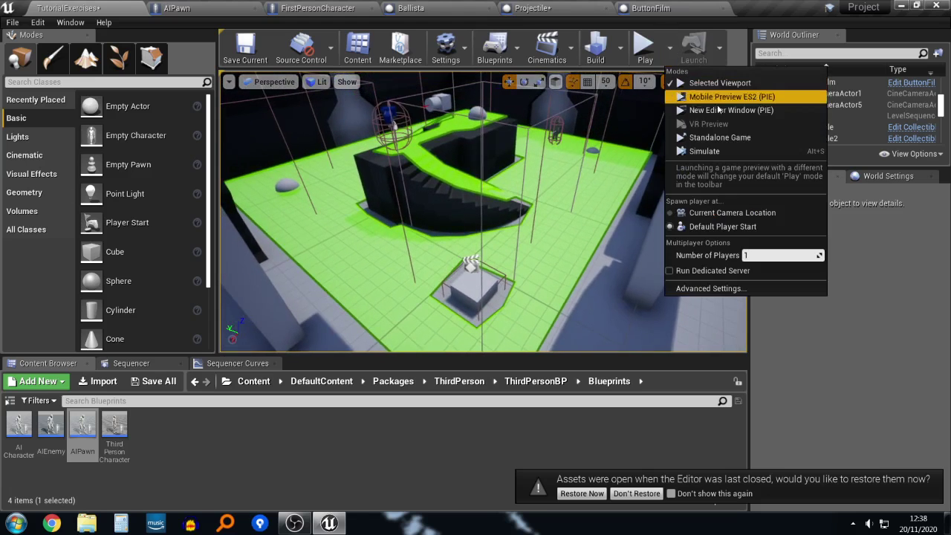
{"action": "left_click", "coordinate": [713, 151]}
{"action": "right_click_drag", "start_coordinate": [540, 254], "coordinate": [520, 259]}
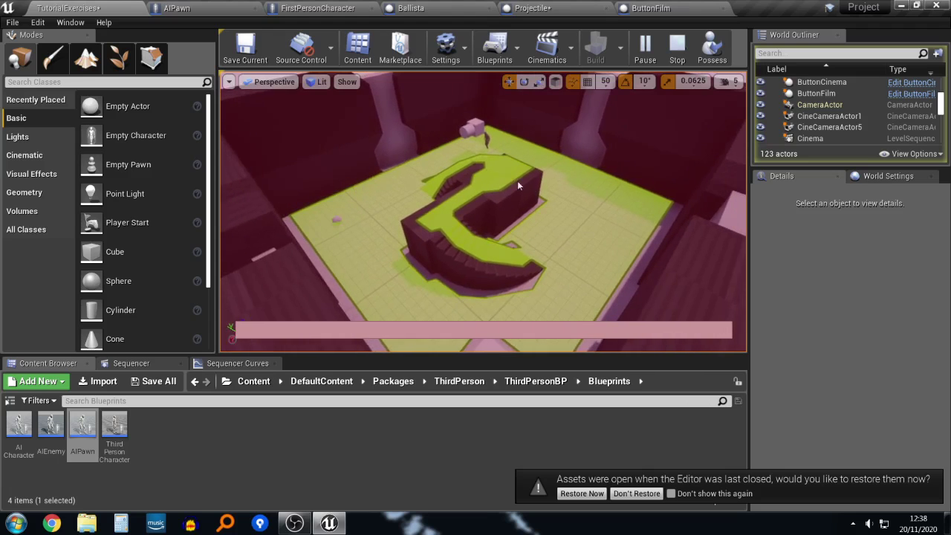
{"action": "key", "text": "Escape"}
Step: Select the Ballista, run the level in Simulate mode, shift ButtonCinema across the floor during the run, and stop the simulation
{"action": "left_click", "coordinate": [494, 141]}
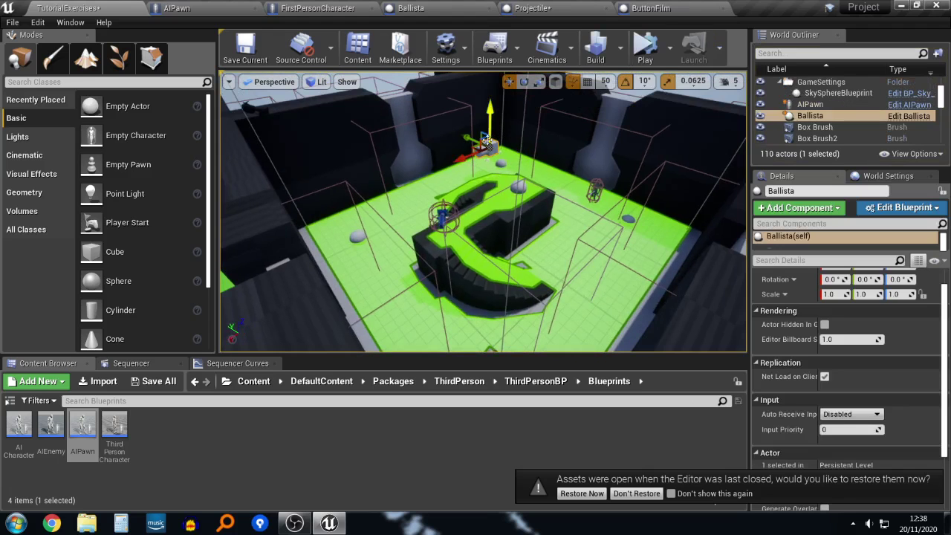
{"action": "left_click", "coordinate": [645, 49]}
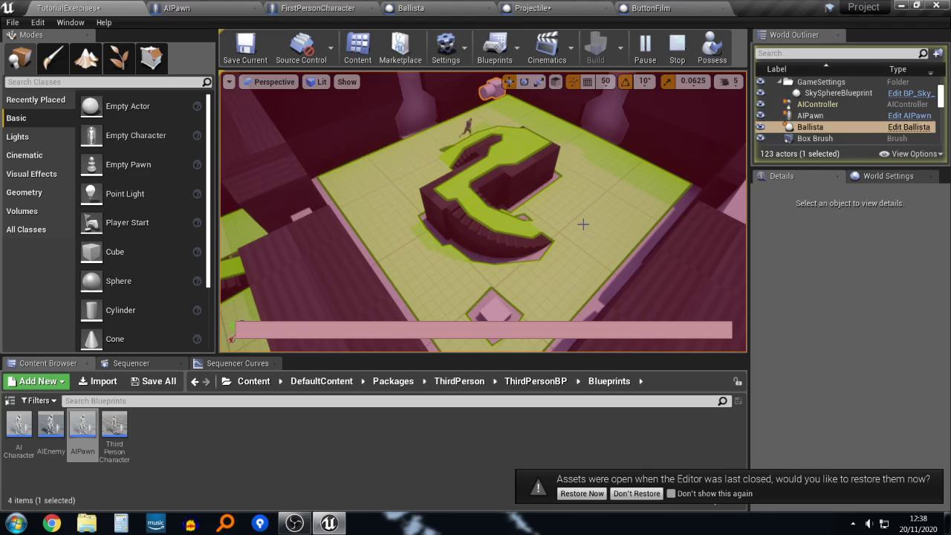
{"action": "right_click_drag", "start_coordinate": [583, 224], "coordinate": [566, 223]}
{"action": "right_click_drag", "start_coordinate": [557, 270], "coordinate": [554, 269]}
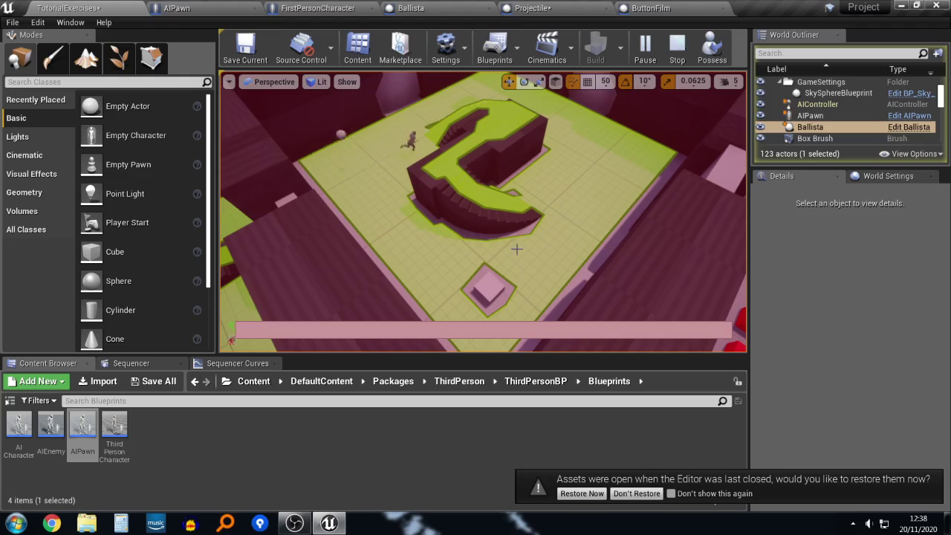
{"action": "left_click", "coordinate": [495, 281]}
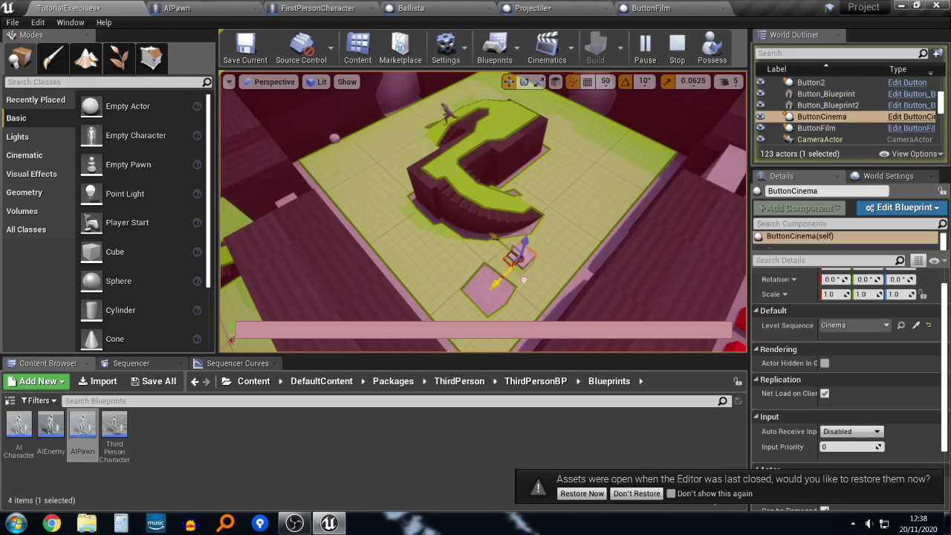
{"action": "left_click_drag", "start_coordinate": [524, 280], "coordinate": [558, 264]}
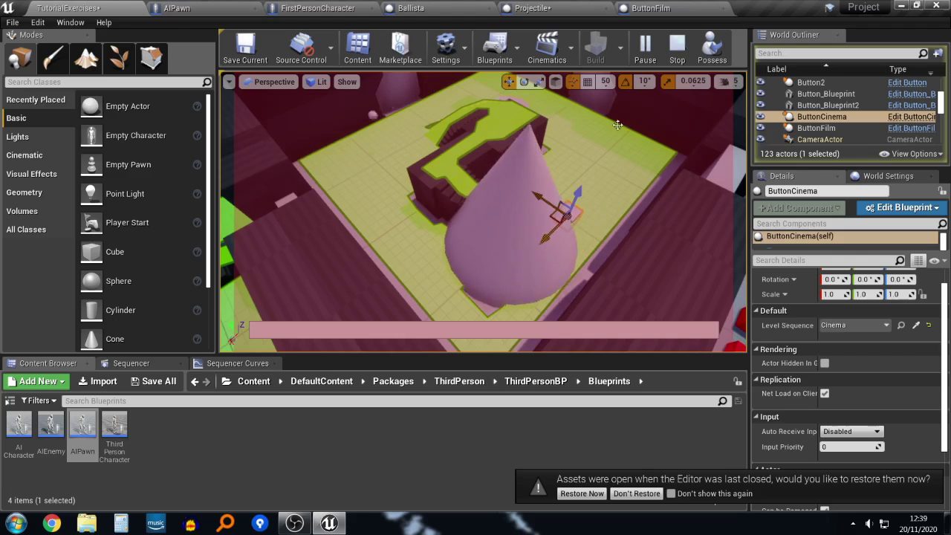
{"action": "left_click", "coordinate": [677, 47]}
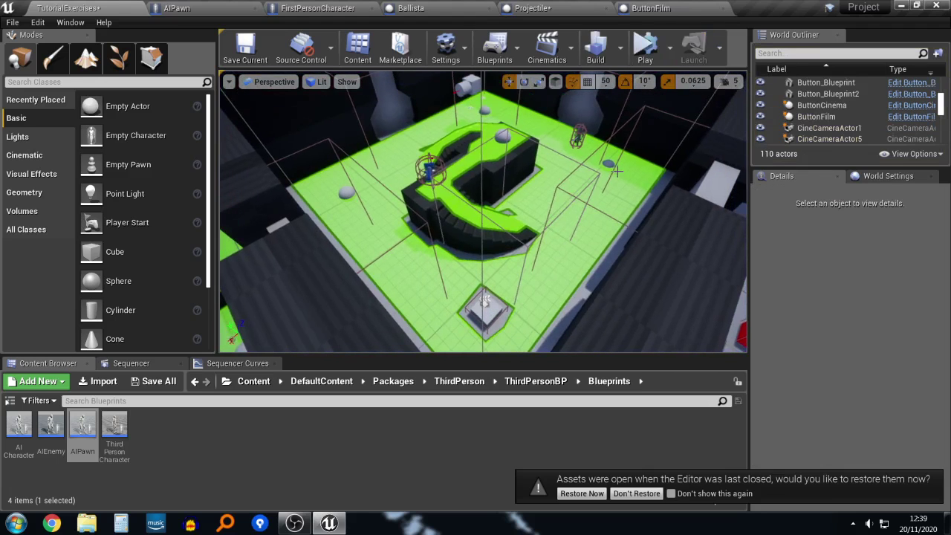
Step: Try ButtonCinema in the far corner of the Ballista's room in Simulate mode, stop the simulation, and undo the move
{"action": "left_click", "coordinate": [484, 300]}
{"action": "left_click", "coordinate": [483, 316]}
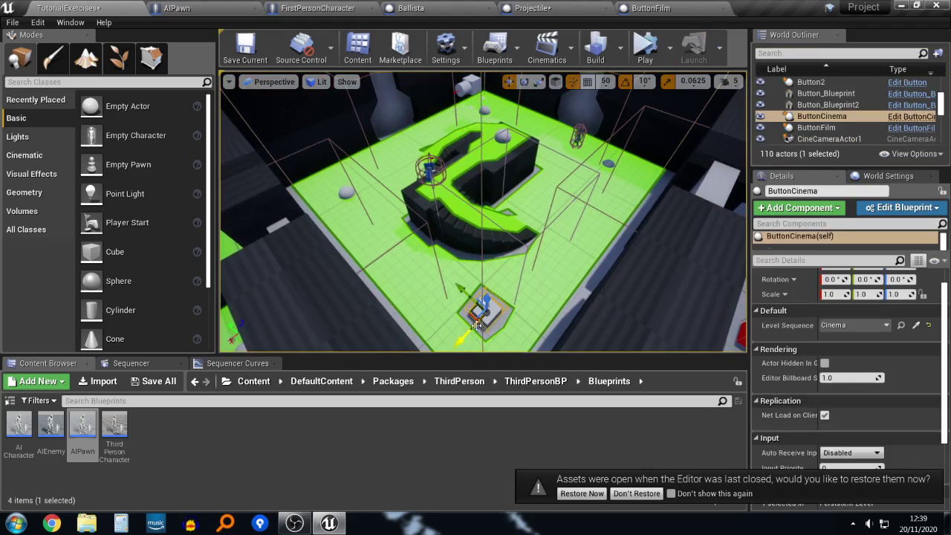
{"action": "left_click_drag", "start_coordinate": [476, 326], "coordinate": [601, 186]}
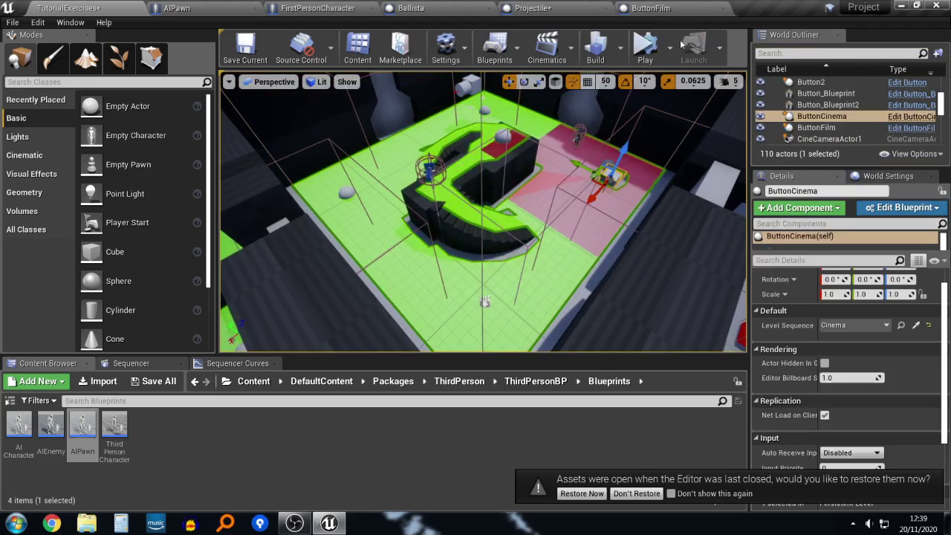
{"action": "left_click", "coordinate": [643, 67]}
{"action": "mouse_move", "coordinate": [584, 170]}
{"action": "right_mouse_down"}
{"action": "mouse_move", "coordinate": [588, 151]}
{"action": "mouse_move", "coordinate": [587, 169]}
{"action": "mouse_move", "coordinate": [598, 169]}
{"action": "right_mouse_up"}
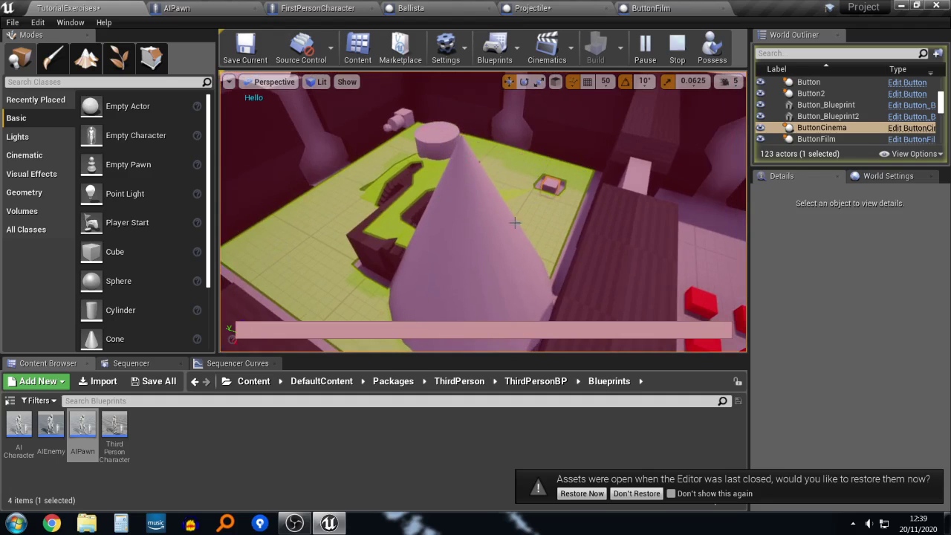
{"action": "left_click", "coordinate": [678, 51]}
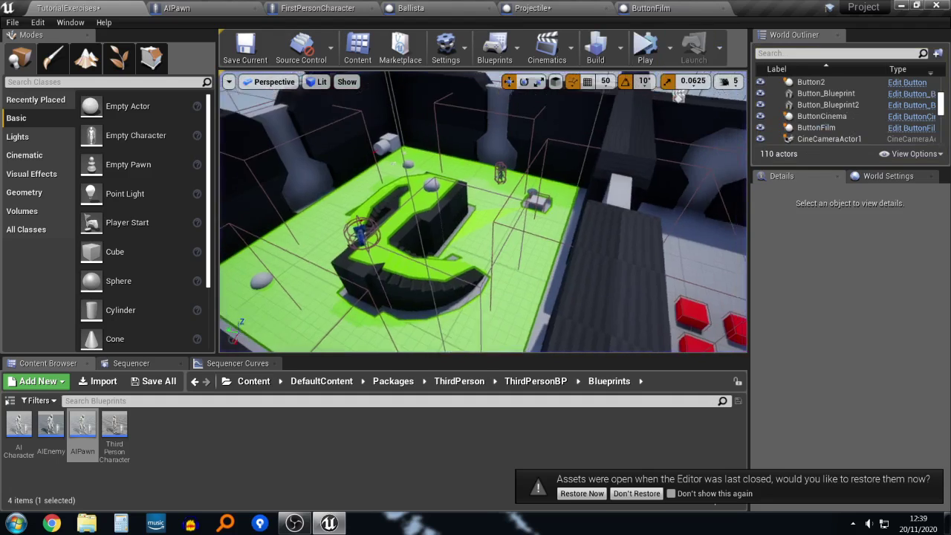
{"action": "right_click_drag", "start_coordinate": [660, 95], "coordinate": [654, 113]}
{"action": "key", "text": "ctrl+z"}
Step: Select the Cinema level sequence together with ButtonCinema and move both out of the Ballista's room
{"action": "right_click_drag", "start_coordinate": [513, 216], "coordinate": [508, 236]}
{"action": "left_click", "coordinate": [464, 255]}
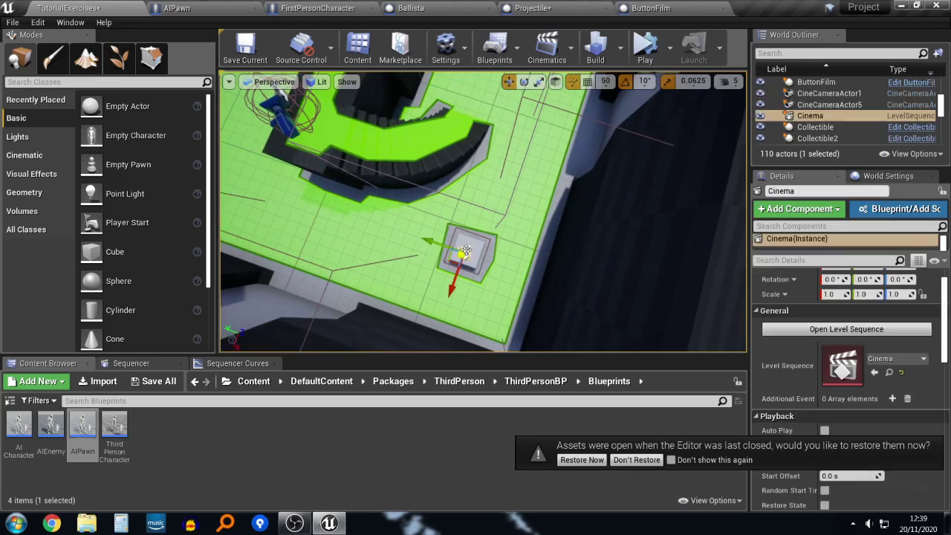
{"action": "left_click", "coordinate": [456, 255], "text": "ctrl"}
{"action": "left_click_drag", "start_coordinate": [436, 239], "coordinate": [562, 280], "text": "shift"}
{"action": "right_click_drag", "start_coordinate": [462, 253], "coordinate": [350, 204]}
{"action": "right_click_drag", "start_coordinate": [463, 181], "coordinate": [446, 180]}
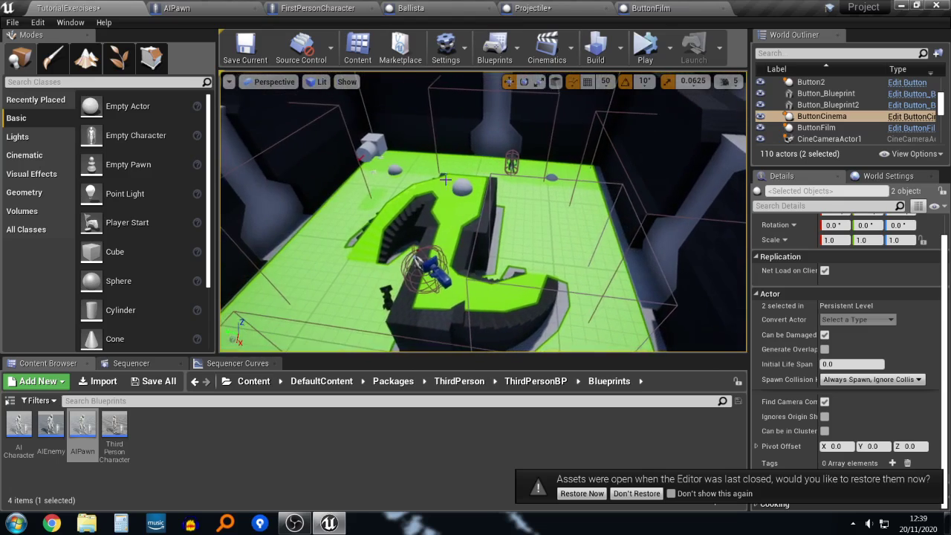
Step: Move the Cast To FirstPersonCharacter and Damage nodes closer to the overlap event in the Projectile event graph, and save everything
{"action": "left_click", "coordinate": [531, 8]}
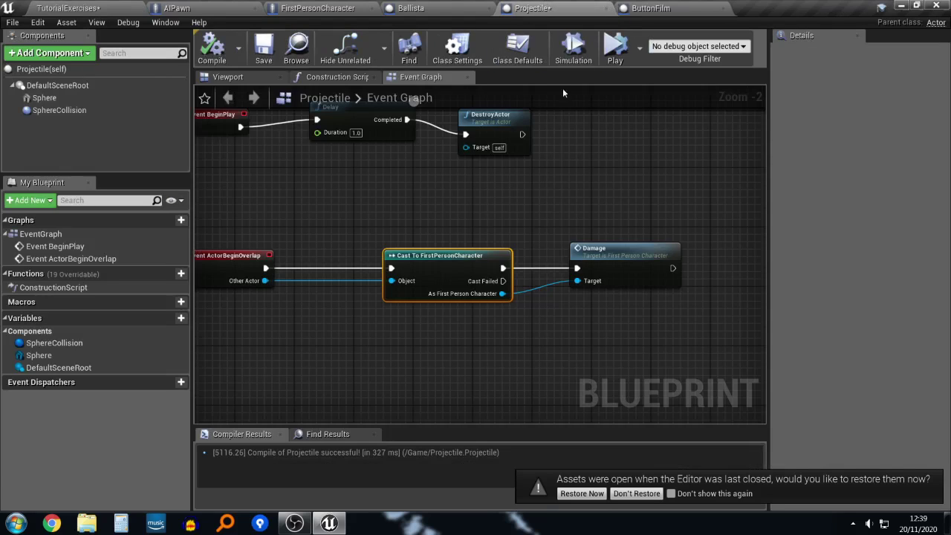
{"action": "left_click_drag", "start_coordinate": [428, 261], "coordinate": [359, 261]}
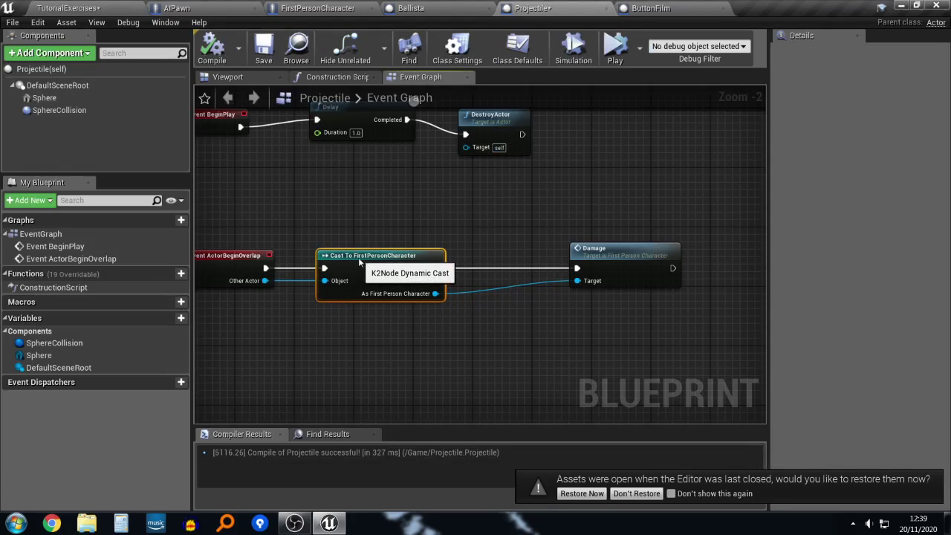
{"action": "left_click_drag", "start_coordinate": [585, 251], "coordinate": [471, 258]}
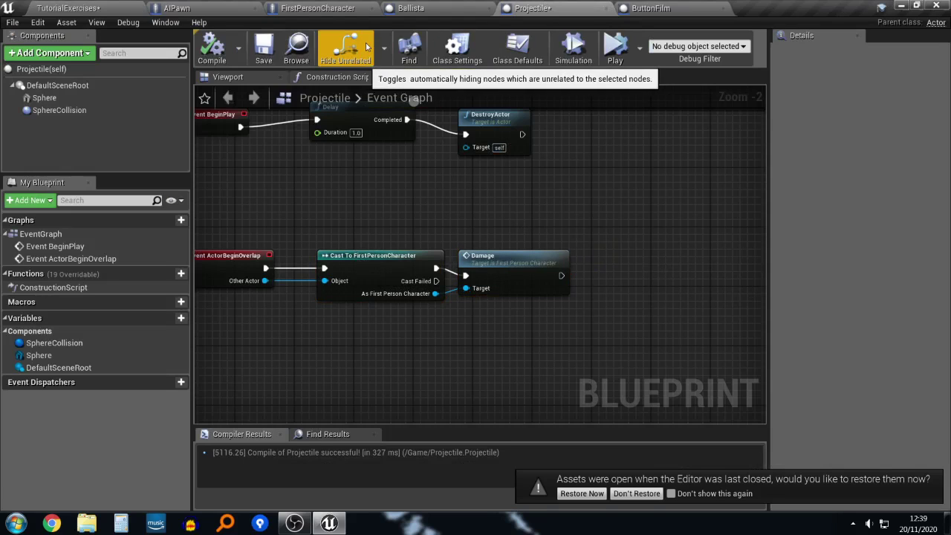
{"action": "key", "text": "ctrl+shift+s"}
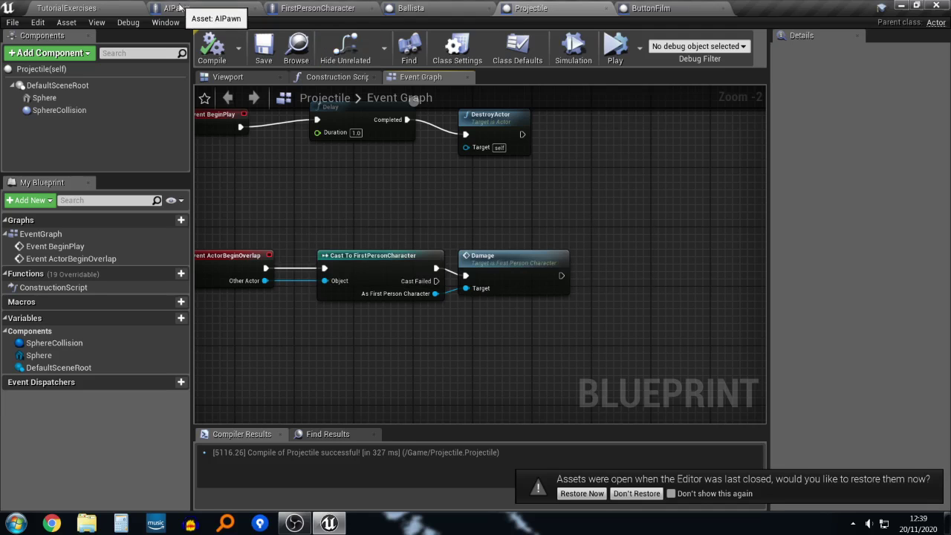
Step: Open the AIPawn blueprint, frame the pawn, select its root, and find the Tags array among its Actor properties
{"action": "left_click", "coordinate": [179, 7]}
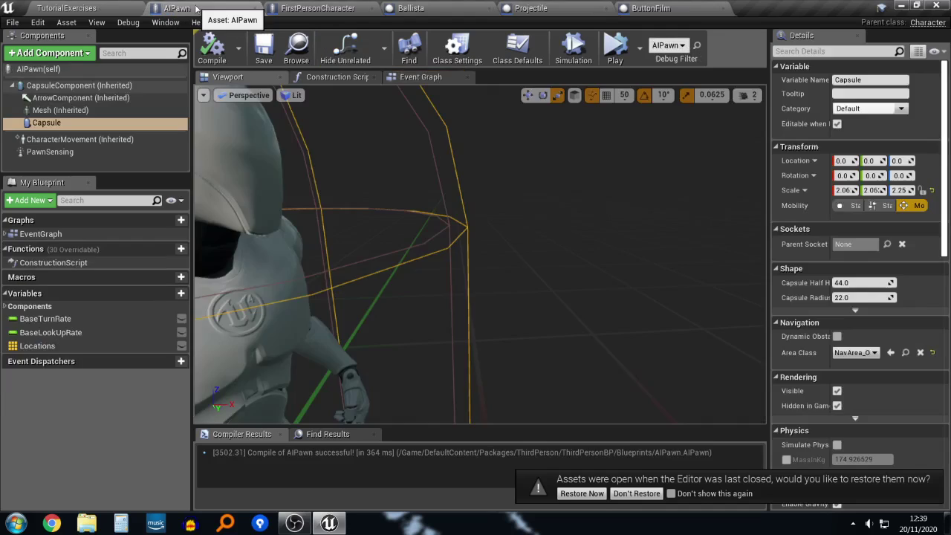
{"action": "key", "text": "f"}
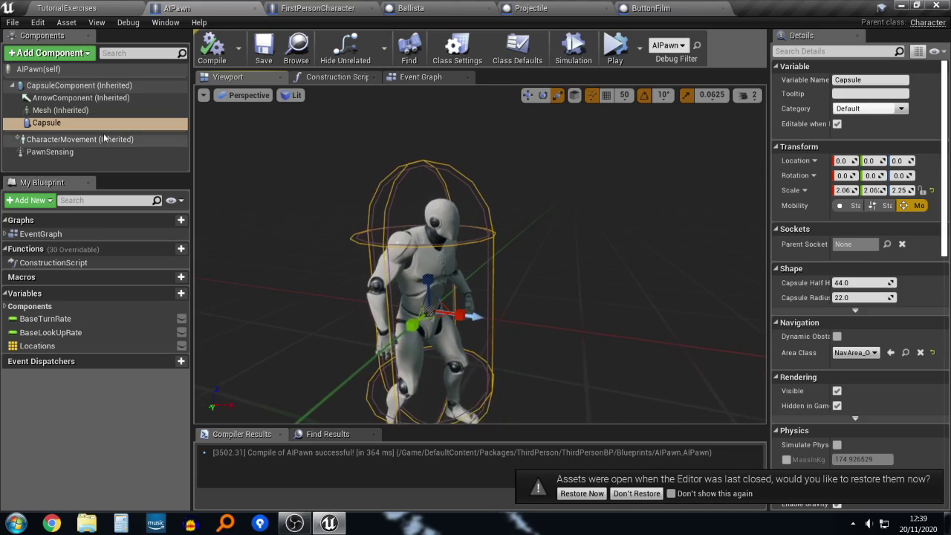
{"action": "left_click", "coordinate": [45, 70]}
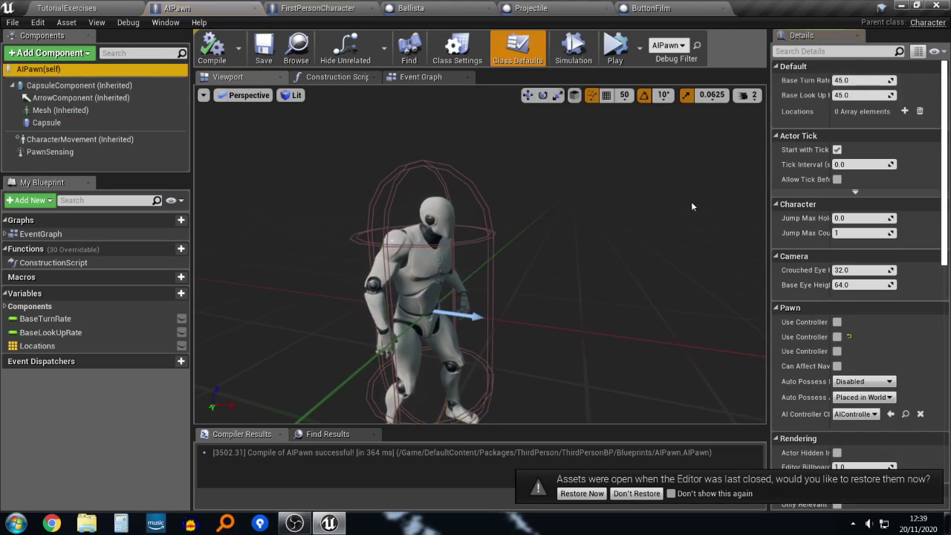
{"action": "scroll", "coordinate": [846, 247], "scroll_direction": "down", "scroll_amount": 3}
{"action": "scroll", "coordinate": [845, 246], "scroll_direction": "up", "scroll_amount": 3}
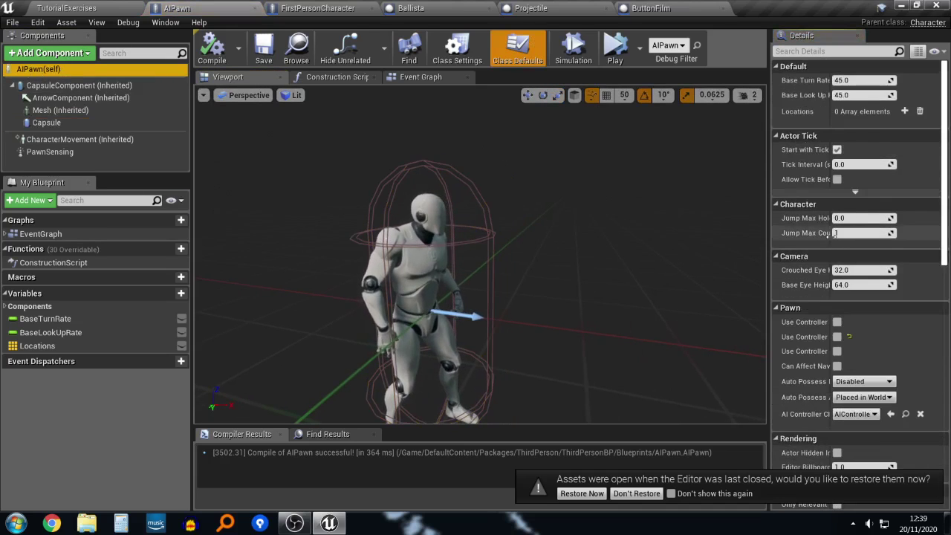
{"action": "scroll", "coordinate": [818, 209], "scroll_direction": "down", "scroll_amount": 1}
{"action": "scroll", "coordinate": [825, 223], "scroll_direction": "down", "scroll_amount": 10}
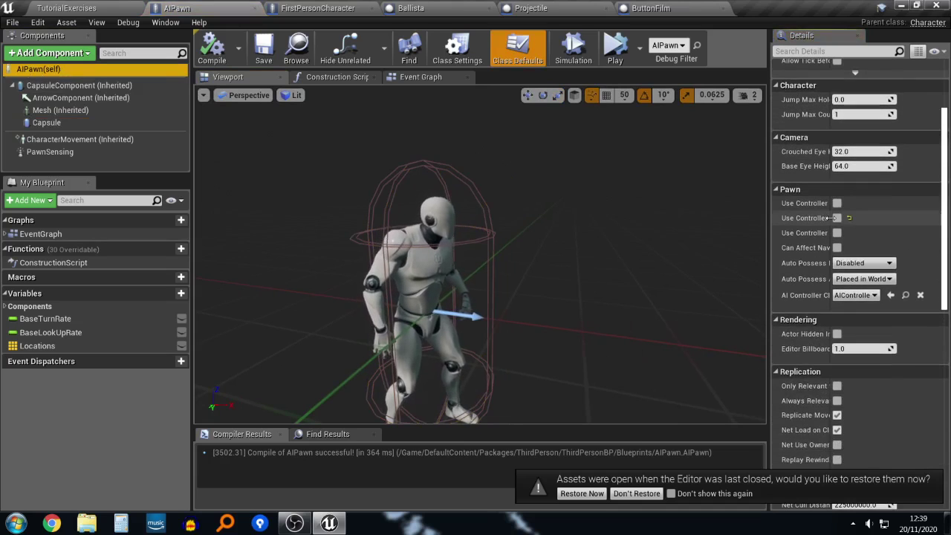
{"action": "scroll", "coordinate": [814, 240], "scroll_direction": "down", "scroll_amount": 8}
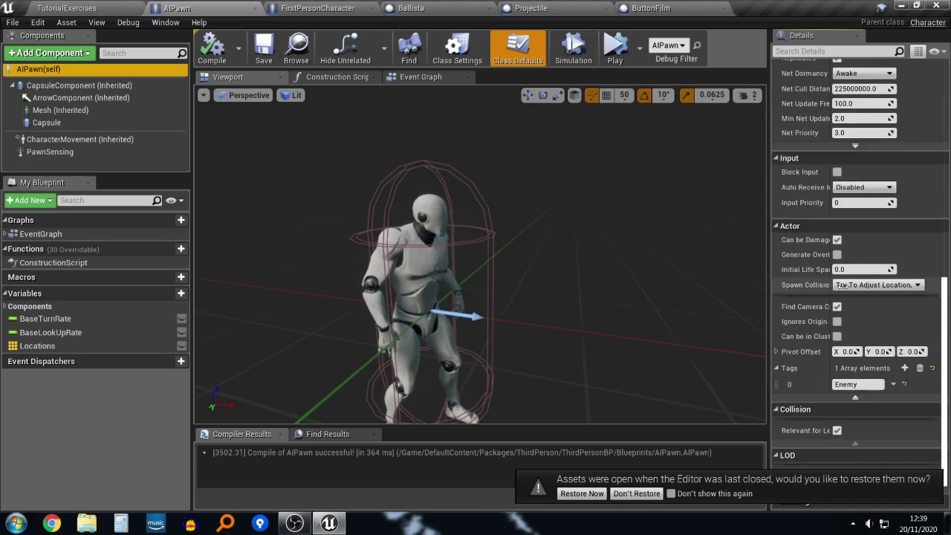
Step: Collapse AIPawn's advanced Actor properties, search its details for "tag", and clear the search
{"action": "left_click", "coordinate": [855, 398]}
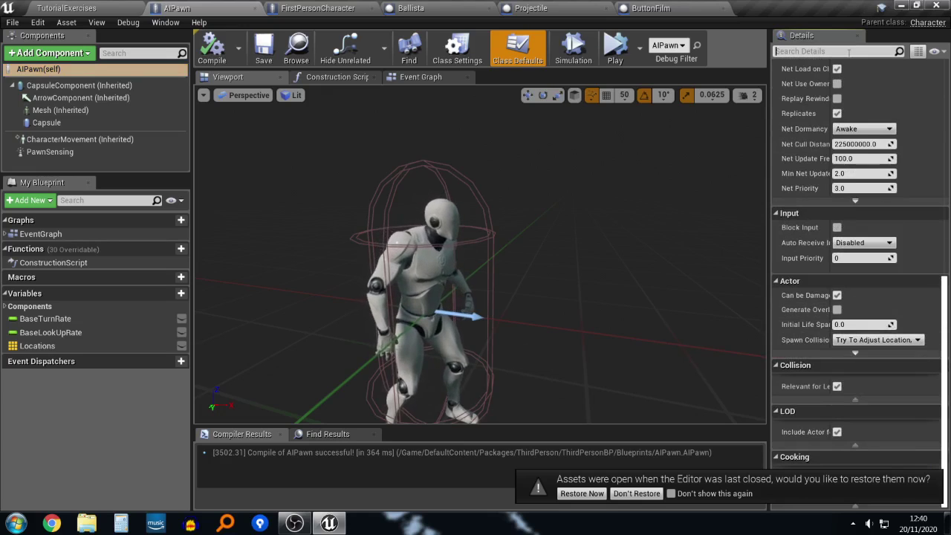
{"action": "type", "text": "tag"}
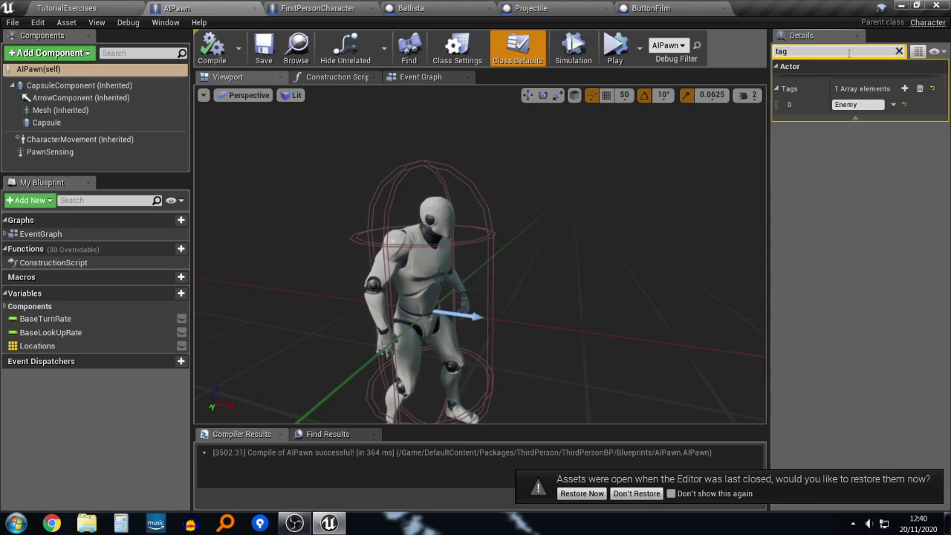
{"action": "key", "text": "BackSpace"}
{"action": "key", "text": "BackSpace"}
{"action": "key", "text": "BackSpace"}
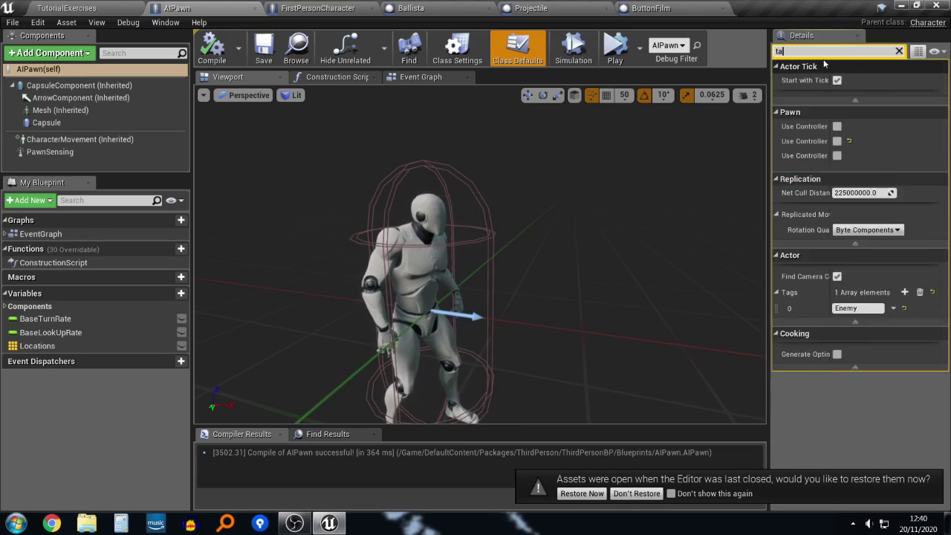
Step: Expand AIPawn's advanced Actor properties and examine the tag in its Tags array
{"action": "scroll", "coordinate": [849, 244], "scroll_direction": "down", "scroll_amount": 15}
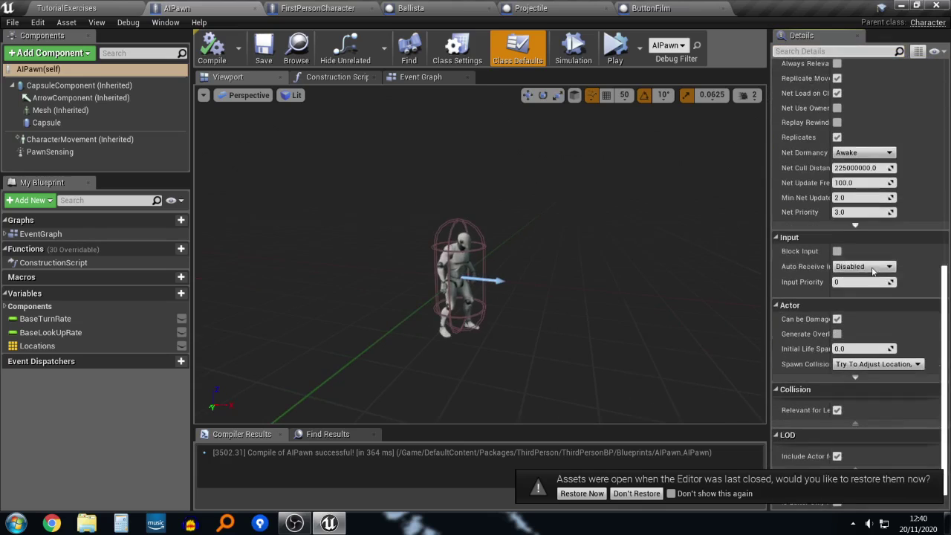
{"action": "scroll", "coordinate": [886, 285], "scroll_direction": "up", "scroll_amount": 15}
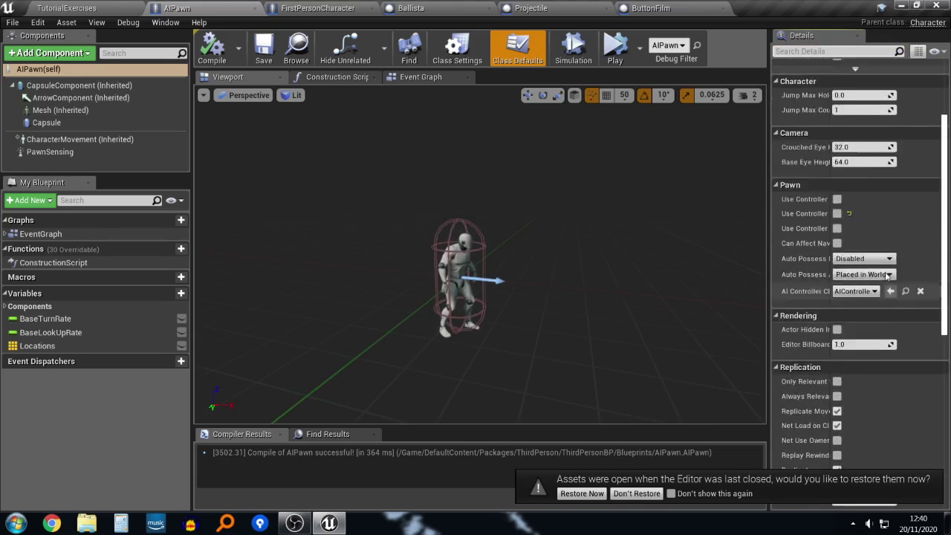
{"action": "scroll", "coordinate": [882, 278], "scroll_direction": "down", "scroll_amount": 12}
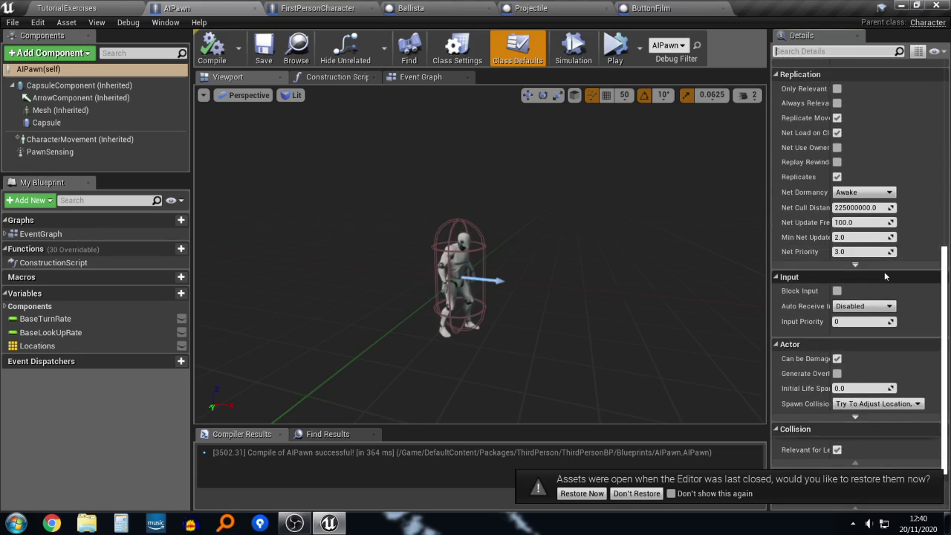
{"action": "left_click", "coordinate": [855, 417]}
{"action": "scroll", "coordinate": [857, 349], "scroll_direction": "down", "scroll_amount": 3}
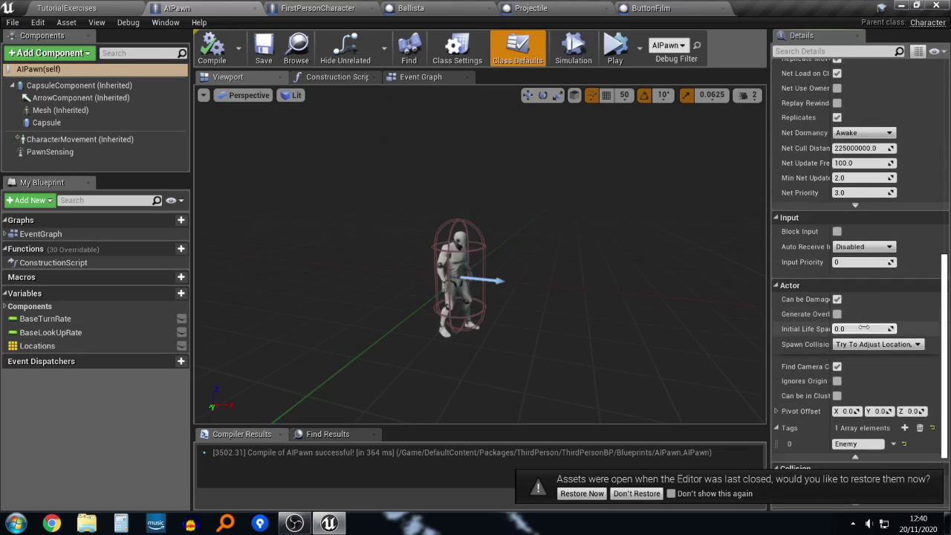
{"action": "scroll", "coordinate": [907, 384], "scroll_direction": "down", "scroll_amount": 2}
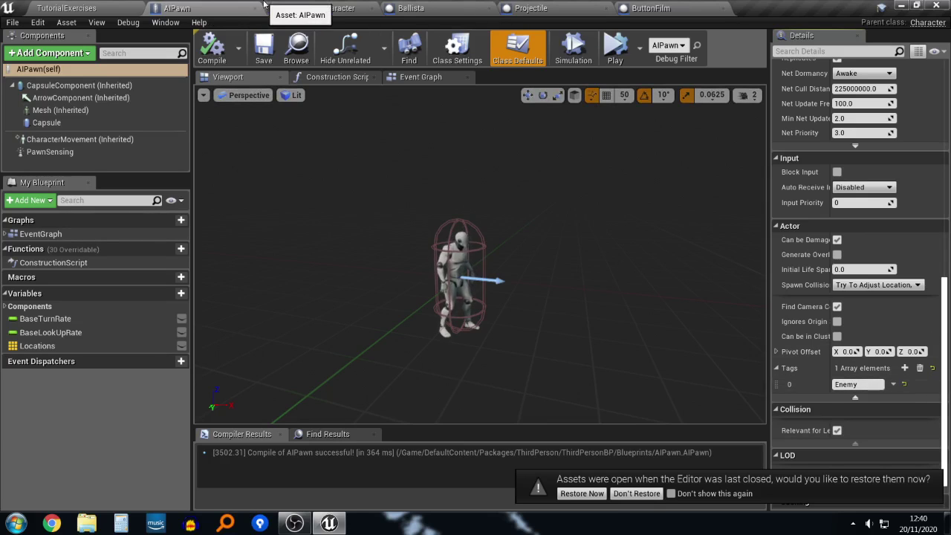
Step: Open the FirstPersonCharacter blueprint, select its root, and expand the Tags array among its Actor properties
{"action": "left_click", "coordinate": [289, 8]}
{"action": "left_click", "coordinate": [62, 69]}
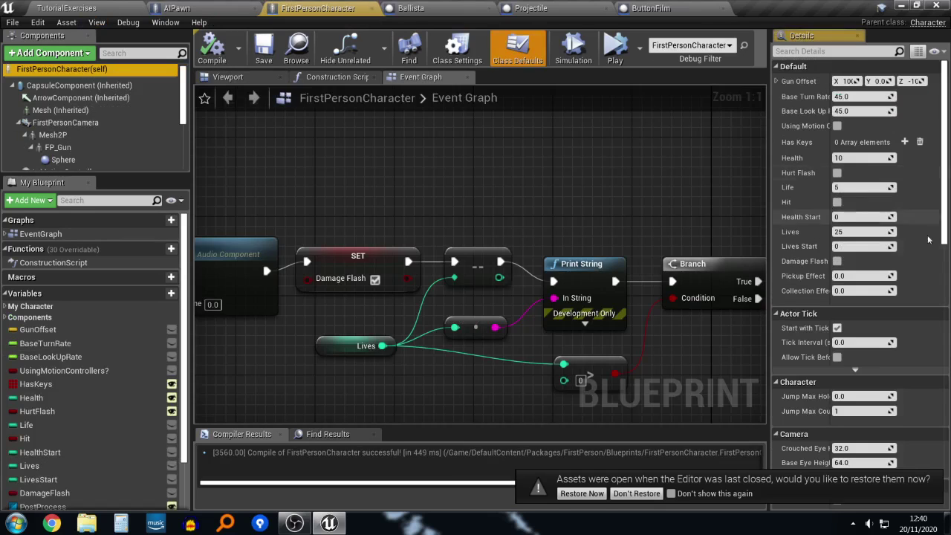
{"action": "scroll", "coordinate": [918, 348], "scroll_direction": "down", "scroll_amount": 10}
{"action": "scroll", "coordinate": [917, 348], "scroll_direction": "down", "scroll_amount": 8}
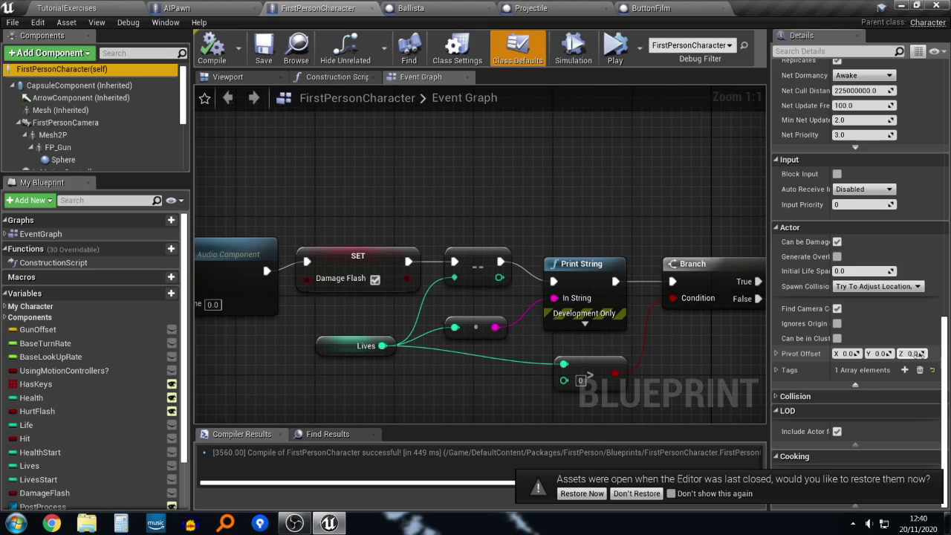
{"action": "scroll", "coordinate": [918, 362], "scroll_direction": "down", "scroll_amount": 3}
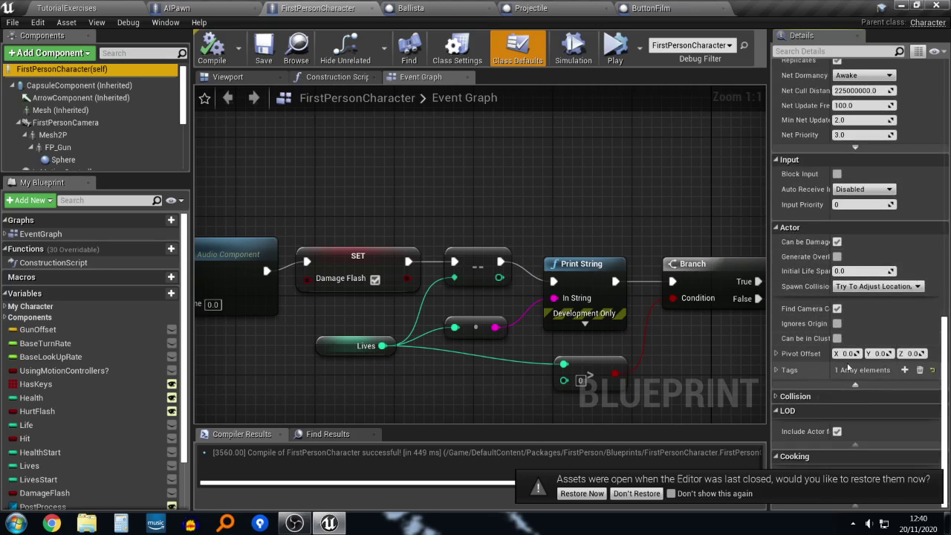
{"action": "left_click", "coordinate": [777, 369]}
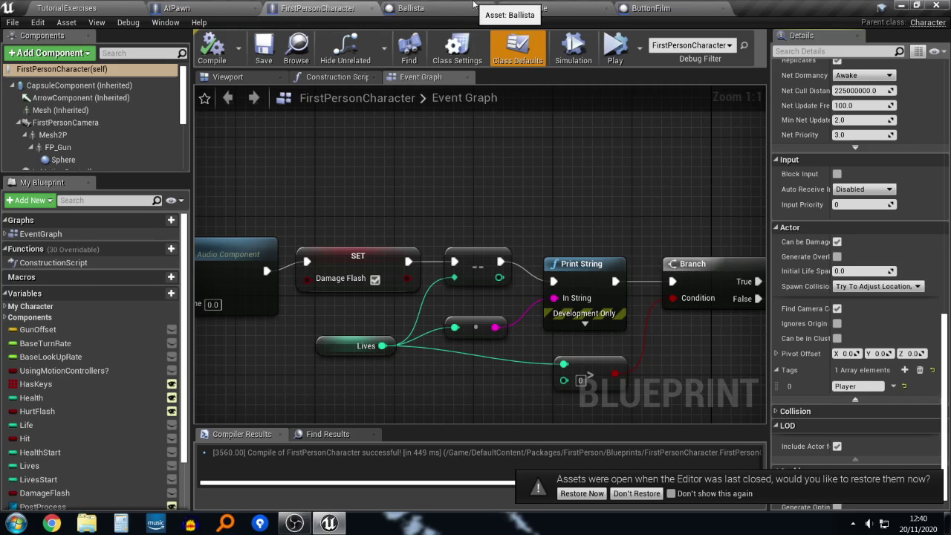
Step: Open the Projectile blueprint and move the FirstPersonCharacter cast and Damage nodes away from the ActorBeginOverlap event to make room between them
{"action": "left_click", "coordinate": [531, 8]}
{"action": "right_click_drag", "start_coordinate": [529, 242], "coordinate": [468, 219]}
{"action": "left_click_drag", "start_coordinate": [468, 220], "coordinate": [606, 275]}
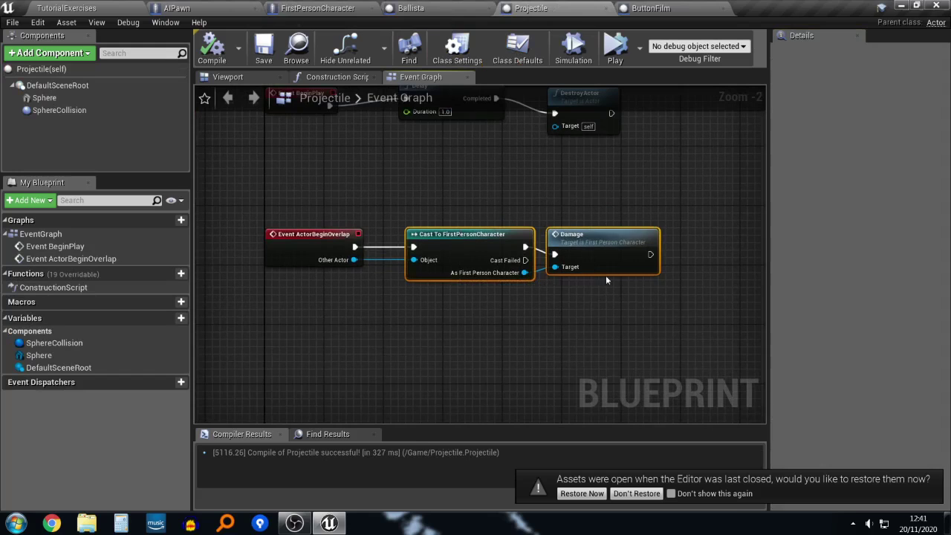
{"action": "left_click_drag", "start_coordinate": [505, 245], "coordinate": [585, 244]}
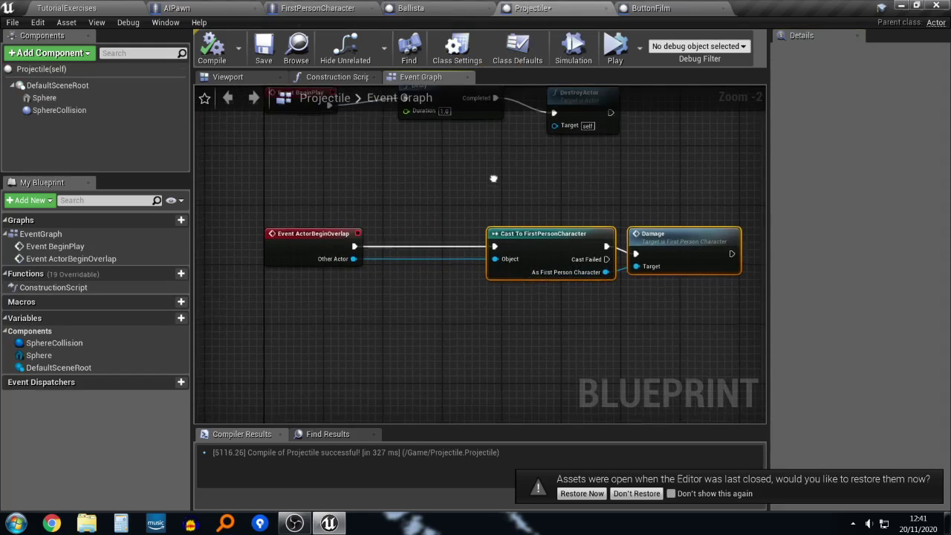
{"action": "right_click_drag", "start_coordinate": [495, 179], "coordinate": [512, 144]}
{"action": "right_click_drag", "start_coordinate": [443, 211], "coordinate": [512, 222]}
{"action": "left_click_drag", "start_coordinate": [377, 211], "coordinate": [273, 210]}
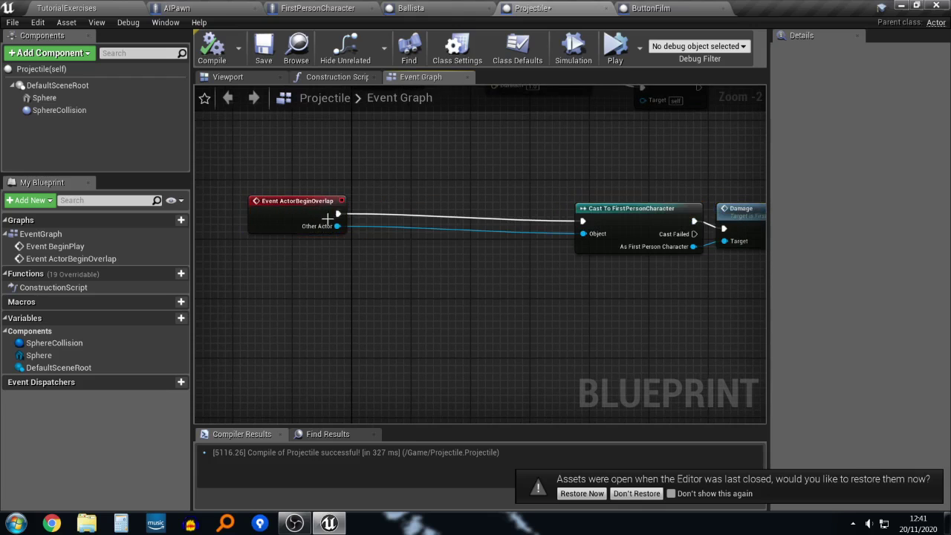
Step: Insert a Branch node between Event ActorBeginOverlap and the Cast To FirstPersonCharacter node, with the cast on its True output
{"action": "left_click_drag", "start_coordinate": [339, 213], "coordinate": [428, 237]}
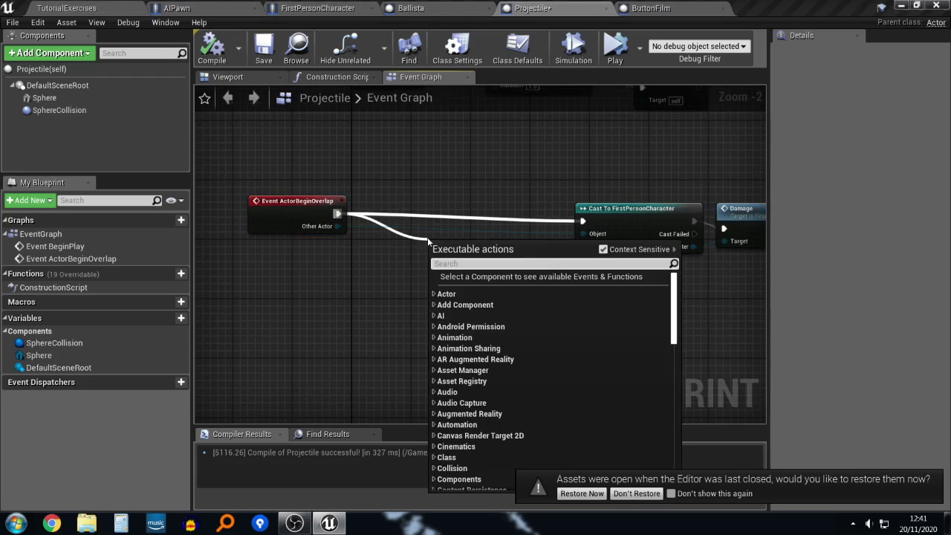
{"action": "type", "text": "branch"}
{"action": "key", "text": "Return"}
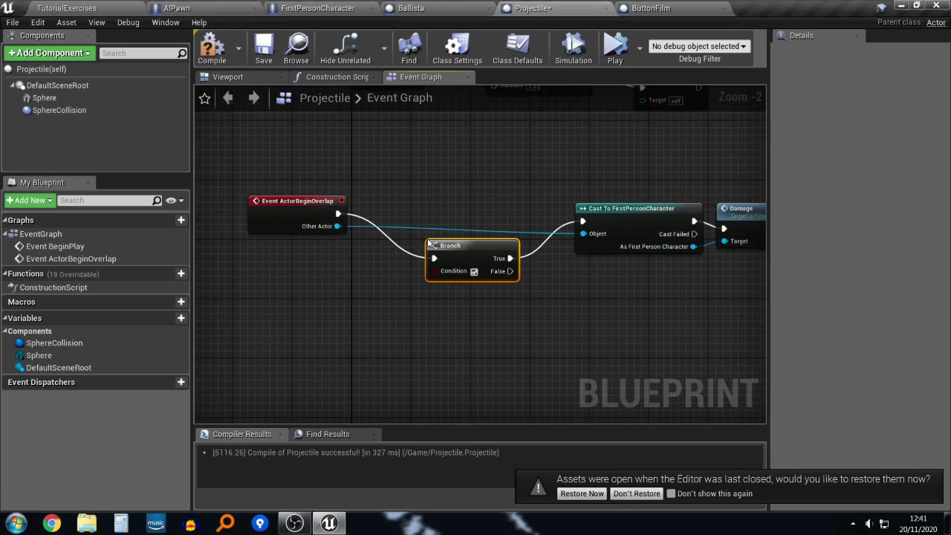
{"action": "left_click_drag", "start_coordinate": [455, 249], "coordinate": [462, 227]}
Step: Add an Actor Has Tag check for "Player" on Other Actor, wire it to the Branch condition, and compile the blueprint
{"action": "left_click_drag", "start_coordinate": [344, 226], "coordinate": [355, 301]}
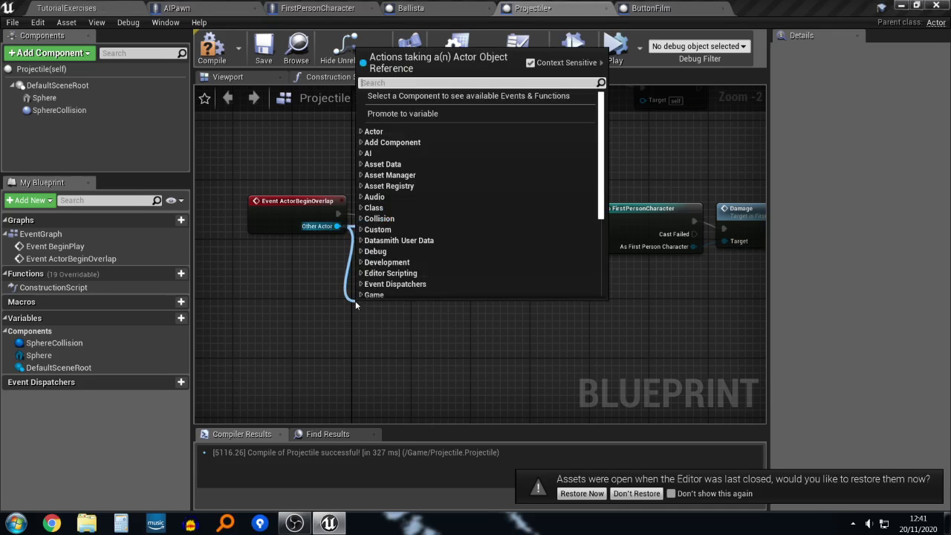
{"action": "type", "text": "tag"}
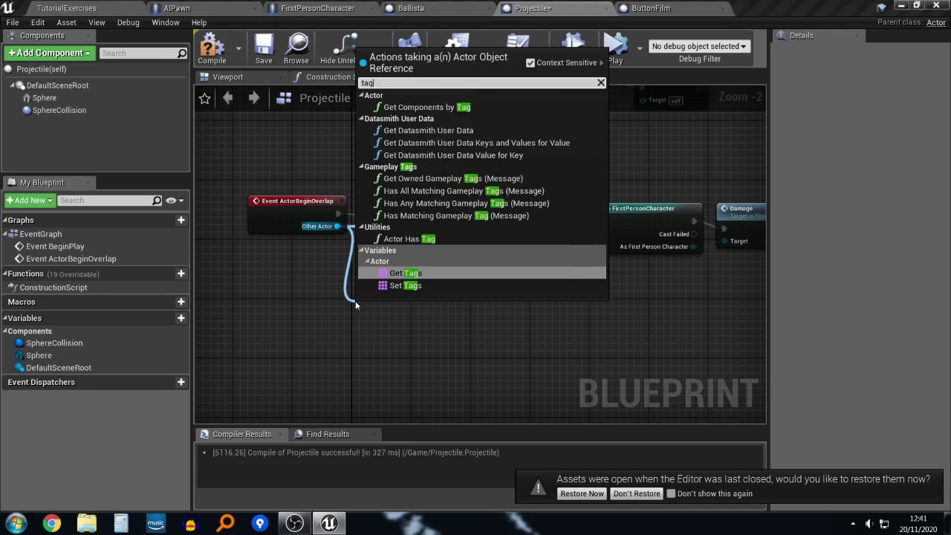
{"action": "left_click", "coordinate": [437, 240]}
{"action": "left_click_drag", "start_coordinate": [264, 165], "coordinate": [336, 277]}
{"action": "left_click", "coordinate": [381, 250]}
{"action": "left_click_drag", "start_coordinate": [390, 288], "coordinate": [375, 251]}
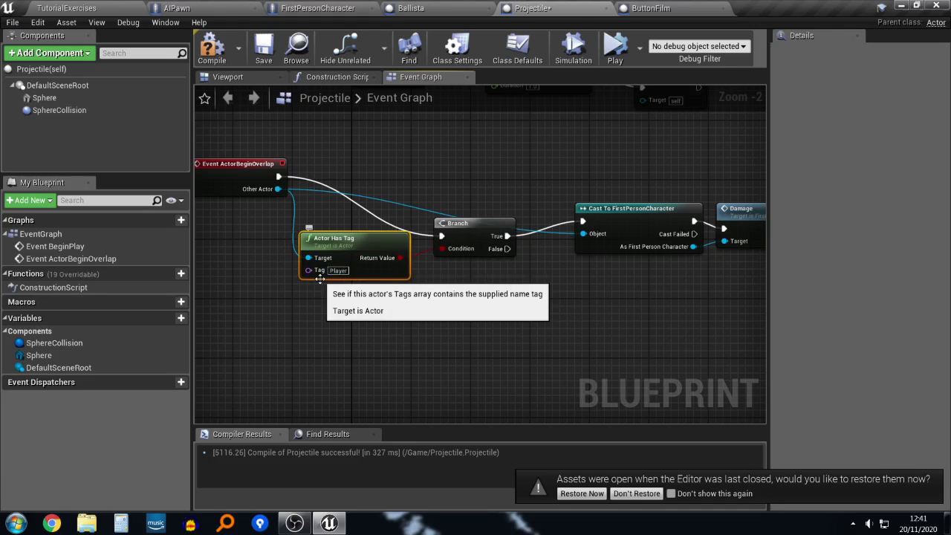
{"action": "right_click_drag", "start_coordinate": [658, 251], "coordinate": [467, 250]}
{"action": "right_click_drag", "start_coordinate": [509, 214], "coordinate": [578, 215]}
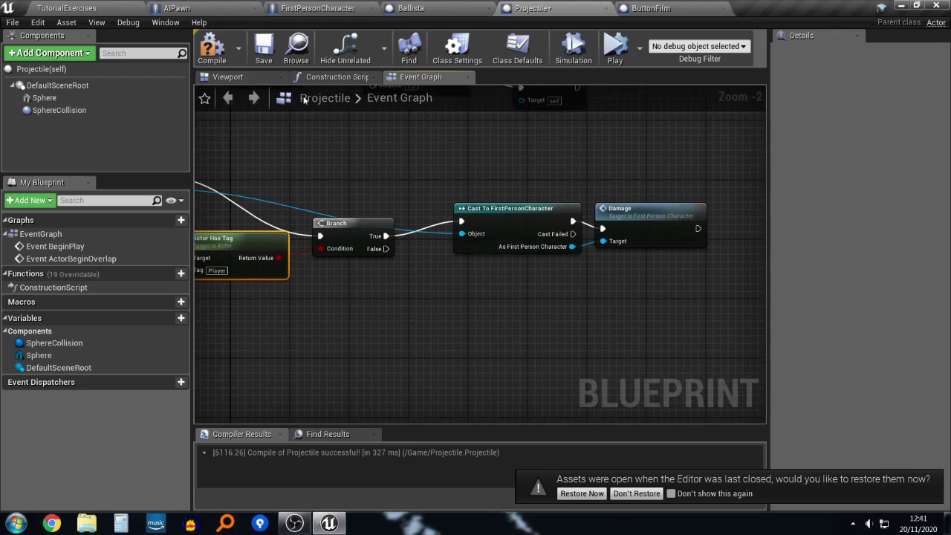
{"action": "left_click", "coordinate": [212, 46]}
{"action": "right_click_drag", "start_coordinate": [391, 278], "coordinate": [440, 270]}
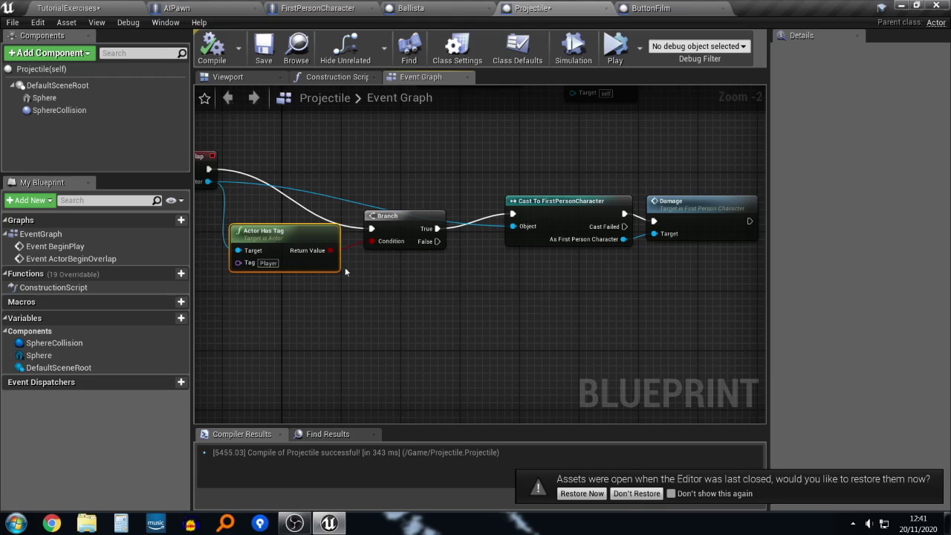
{"action": "right_click_drag", "start_coordinate": [345, 269], "coordinate": [414, 252]}
{"action": "left_click_drag", "start_coordinate": [393, 220], "coordinate": [370, 212]}
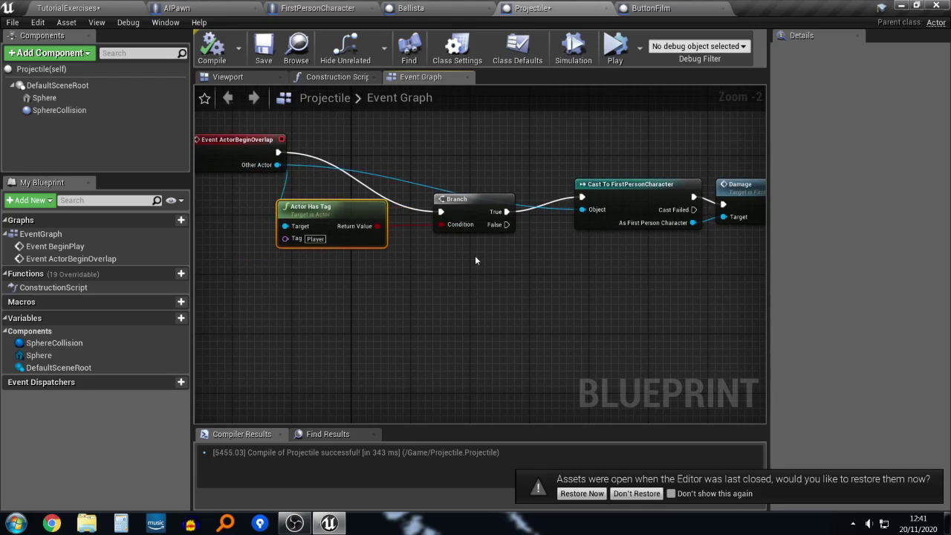
Step: Add a second Branch node from the False output of the Player tag Branch and place it below the cast node
{"action": "right_click_drag", "start_coordinate": [476, 260], "coordinate": [483, 259]}
{"action": "left_click_drag", "start_coordinate": [514, 223], "coordinate": [545, 299]}
{"action": "type", "text": "branc"}
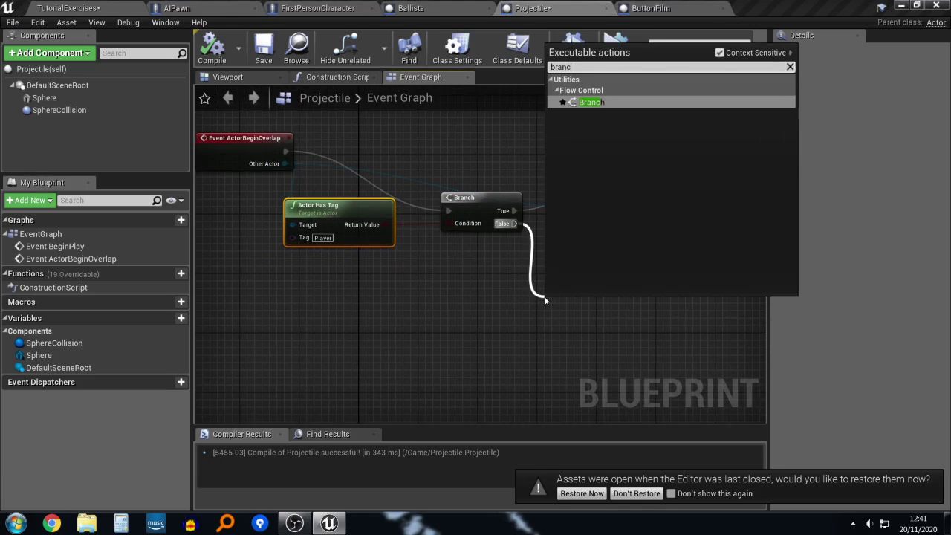
{"action": "type", "text": "h"}
{"action": "key", "text": "Return"}
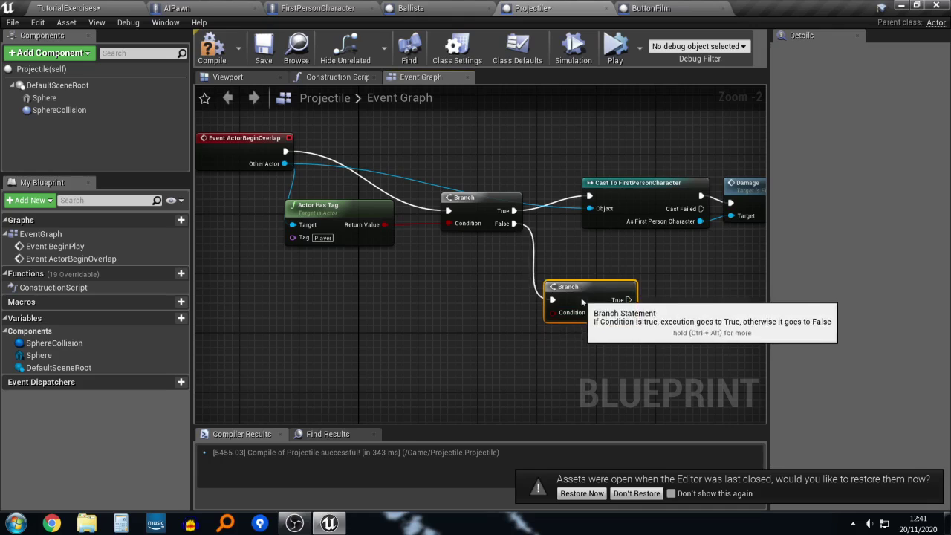
{"action": "left_click_drag", "start_coordinate": [559, 320], "coordinate": [552, 290]}
Step: Duplicate the Actor Has Tag node for the second Branch's condition, set its tag to "Enemy", connect Other Actor as target, and compile
{"action": "left_click", "coordinate": [345, 208]}
{"action": "key", "text": "ctrl+c"}
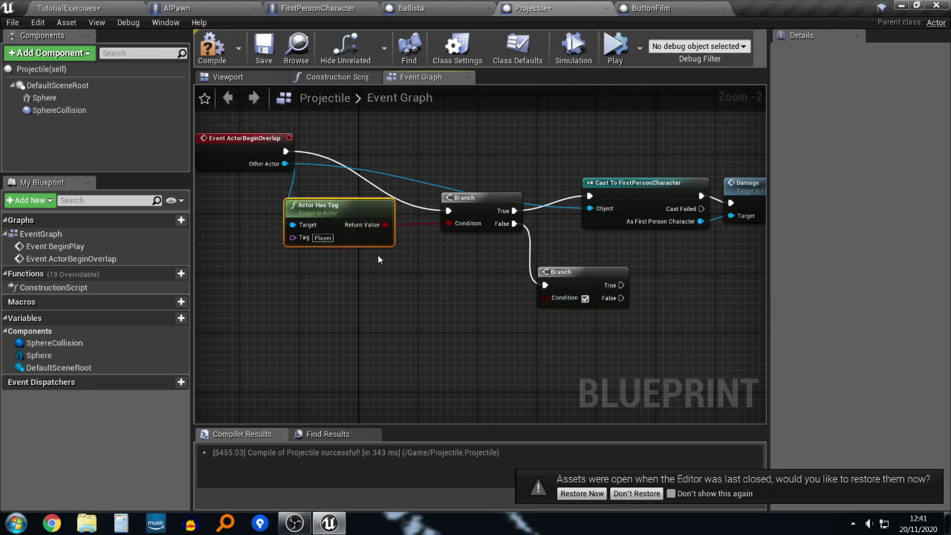
{"action": "key", "text": "ctrl+v"}
{"action": "left_click_drag", "start_coordinate": [473, 307], "coordinate": [546, 298]}
{"action": "left_click", "coordinate": [413, 321]}
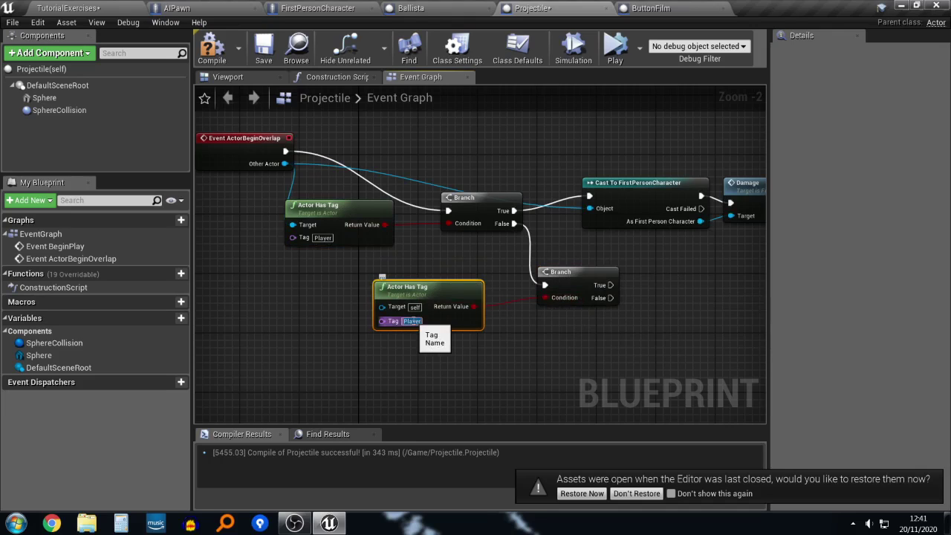
{"action": "type", "text": "Enemy"}
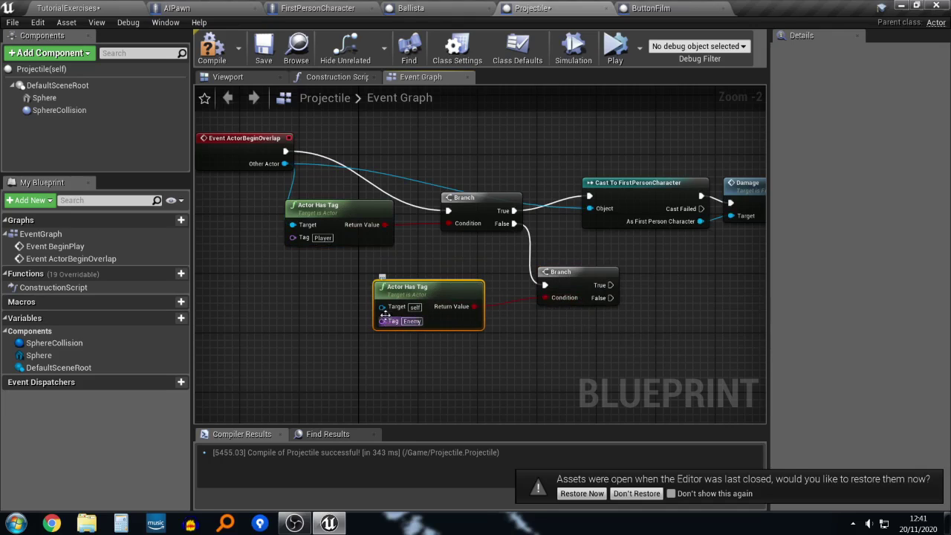
{"action": "left_click_drag", "start_coordinate": [381, 307], "coordinate": [286, 163]}
{"action": "left_click", "coordinate": [212, 46]}
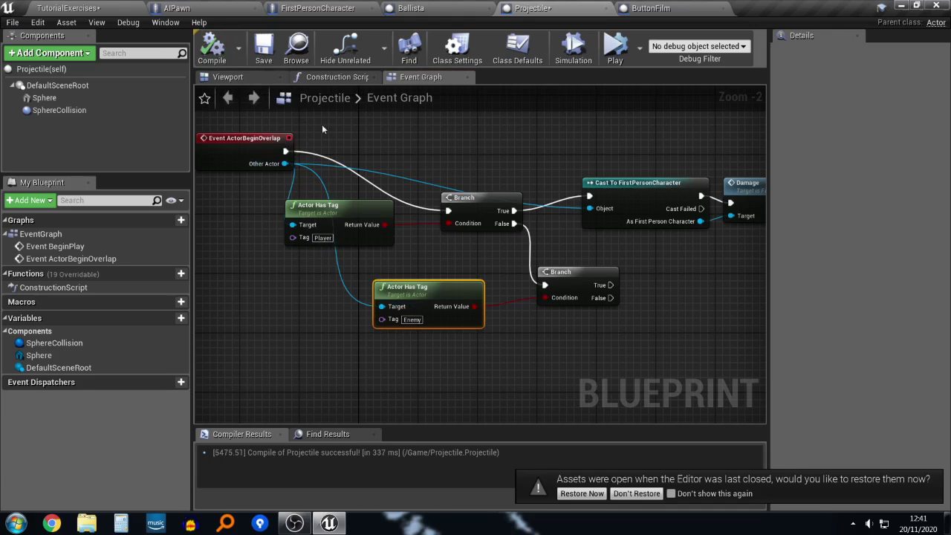
Step: Cast Other Actor to AIPawn, run the cast from the second Branch's True output, and compile the Projectile blueprint
{"action": "right_click_drag", "start_coordinate": [641, 212], "coordinate": [480, 179]}
{"action": "right_click_drag", "start_coordinate": [483, 219], "coordinate": [594, 277]}
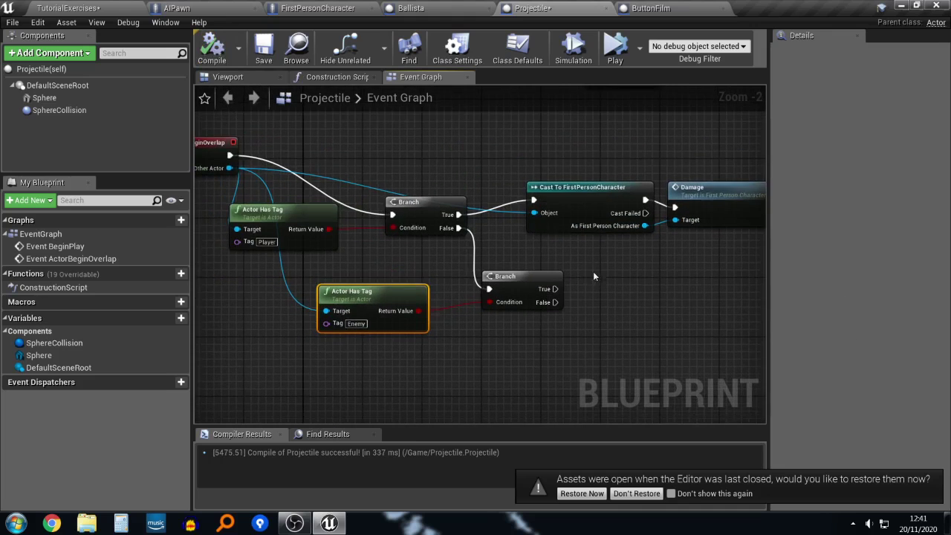
{"action": "left_click_drag", "start_coordinate": [231, 169], "coordinate": [581, 284]}
{"action": "type", "text": "cast to ai"}
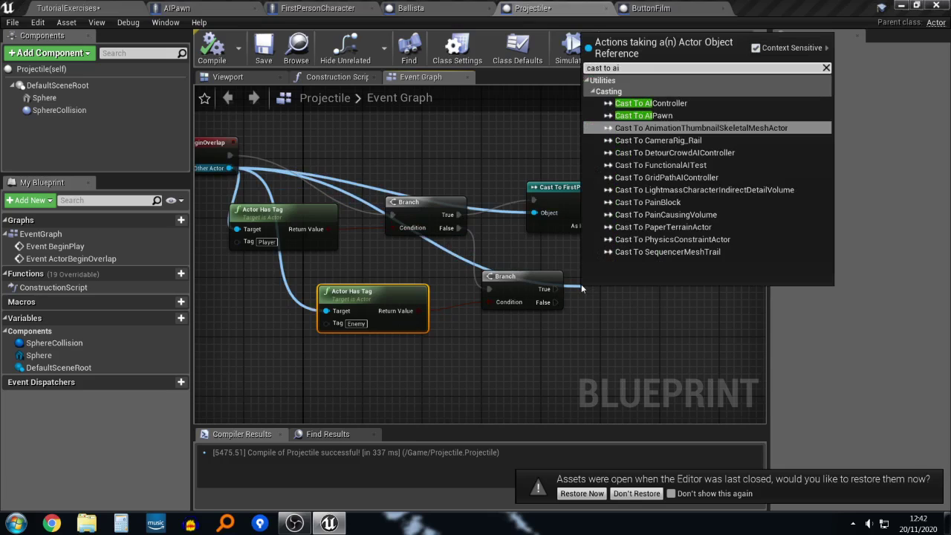
{"action": "type", "text": "pawn"}
{"action": "key", "text": "Return"}
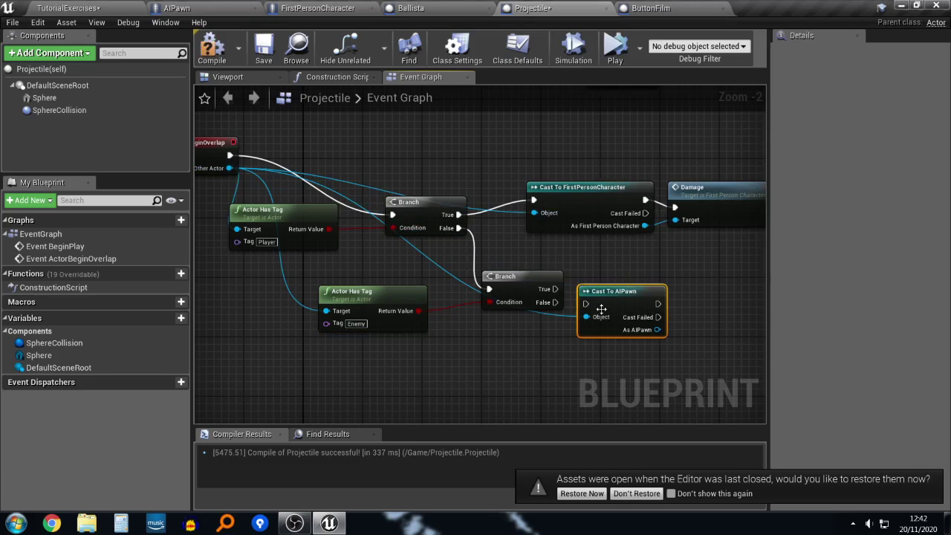
{"action": "left_click_drag", "start_coordinate": [586, 304], "coordinate": [556, 289]}
{"action": "left_click_drag", "start_coordinate": [628, 294], "coordinate": [643, 279]}
{"action": "right_click_drag", "start_coordinate": [706, 253], "coordinate": [637, 252]}
{"action": "left_click", "coordinate": [211, 46]}
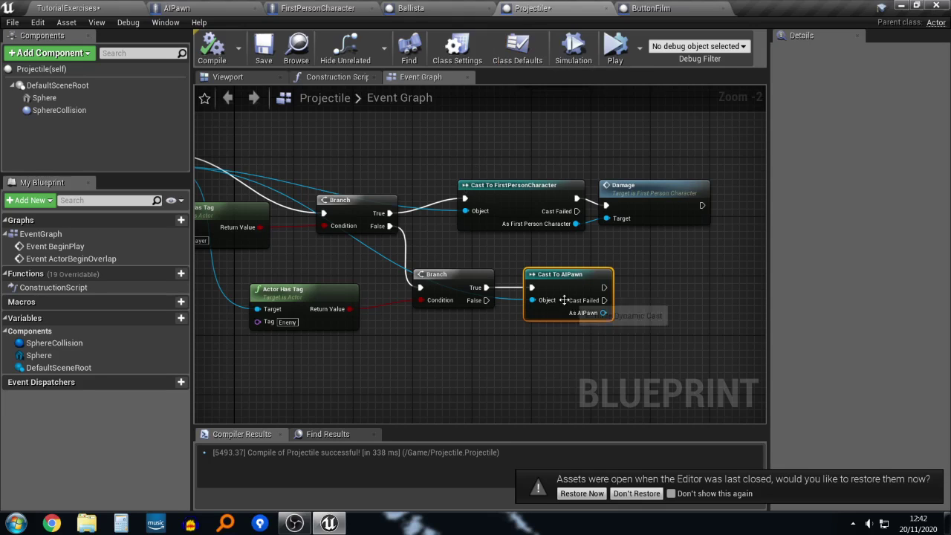
{"action": "left_click_drag", "start_coordinate": [575, 290], "coordinate": [559, 290]}
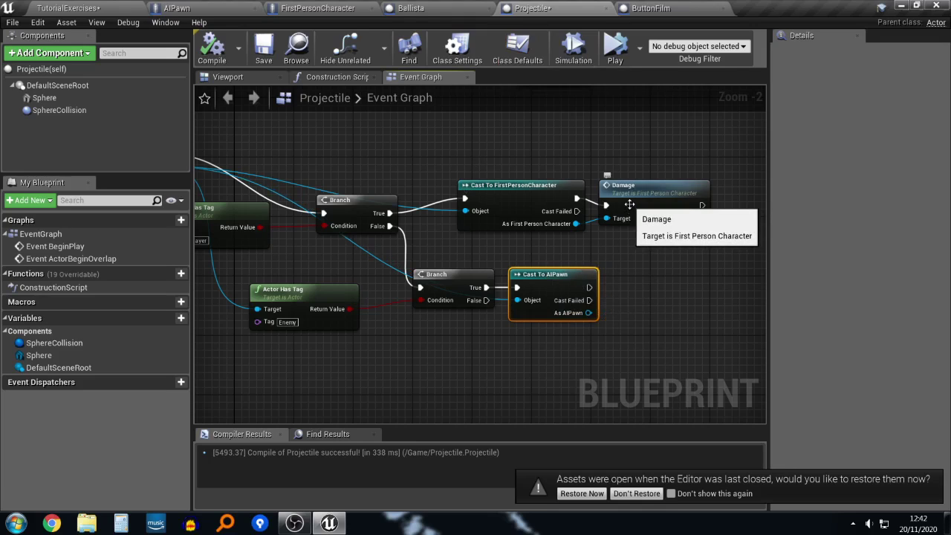
Step: Open the AIPawn event graph and add a custom event named "Death" above the overlap event
{"action": "left_click", "coordinate": [219, 8]}
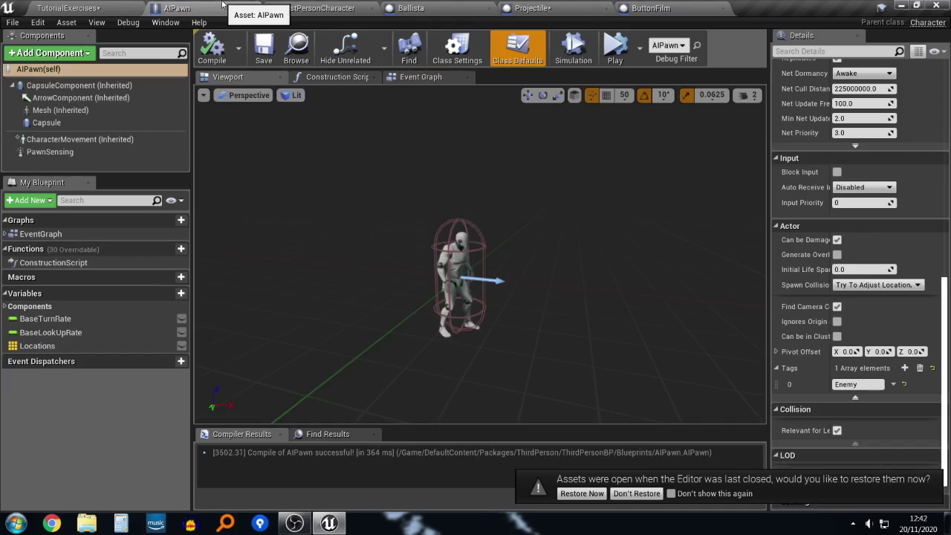
{"action": "left_click", "coordinate": [421, 77]}
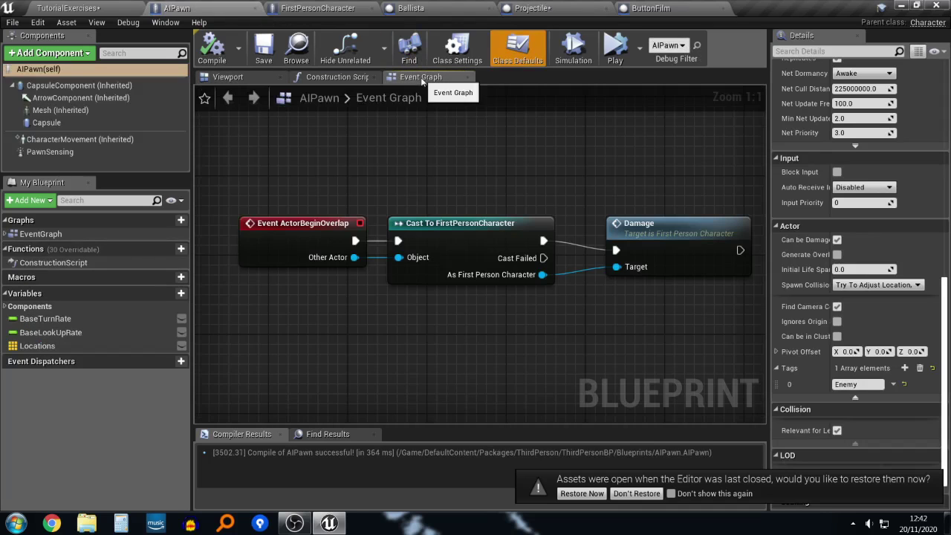
{"action": "scroll", "coordinate": [513, 193], "scroll_direction": "down", "scroll_amount": 2}
{"action": "scroll", "coordinate": [531, 203], "scroll_direction": "down", "scroll_amount": 5}
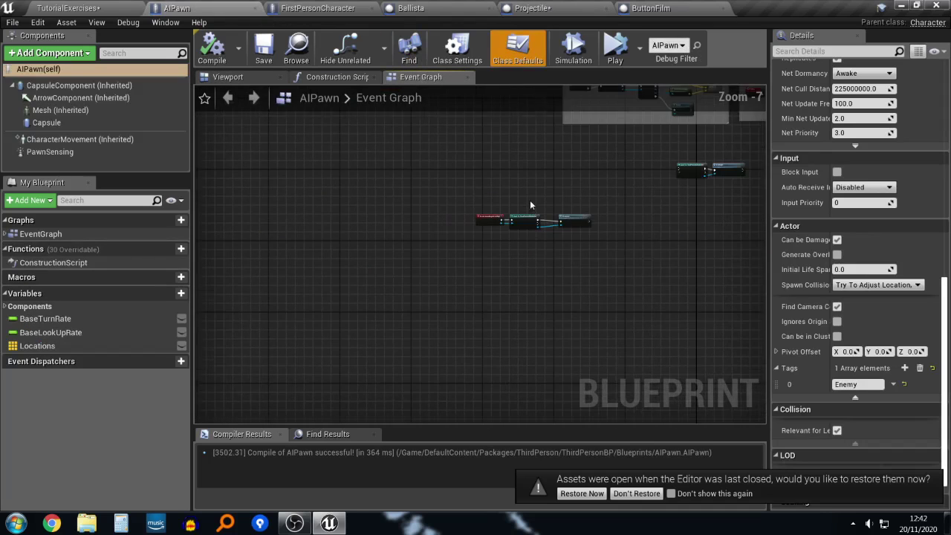
{"action": "scroll", "coordinate": [530, 204], "scroll_direction": "up", "scroll_amount": 6}
{"action": "right_click_drag", "start_coordinate": [474, 193], "coordinate": [507, 244]}
{"action": "right_click", "coordinate": [396, 171]}
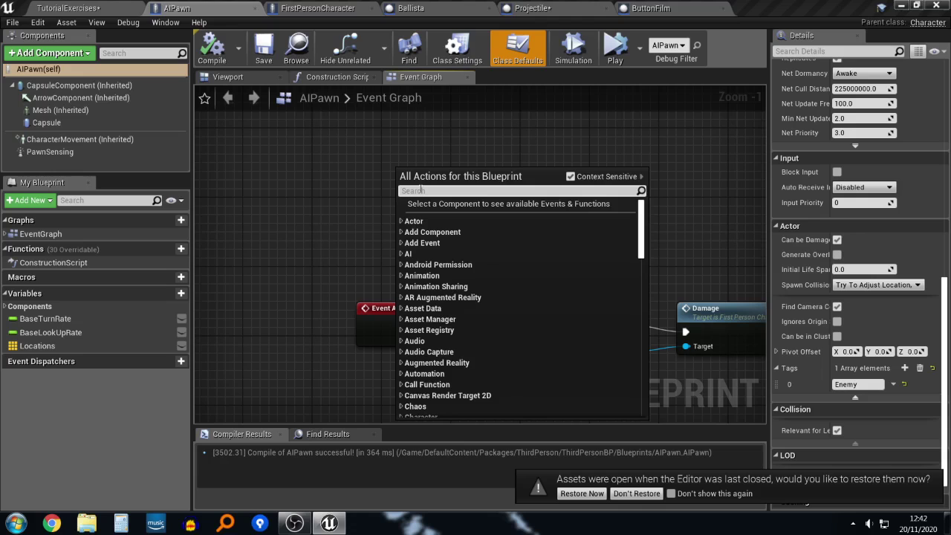
{"action": "type", "text": "custom"}
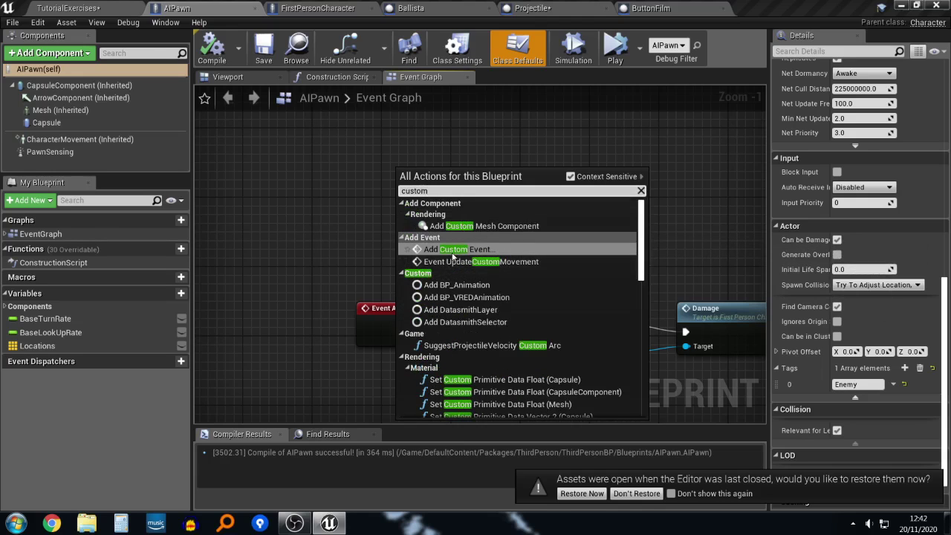
{"action": "left_click", "coordinate": [455, 249]}
{"action": "scroll", "coordinate": [469, 162], "scroll_direction": "up", "scroll_amount": 1}
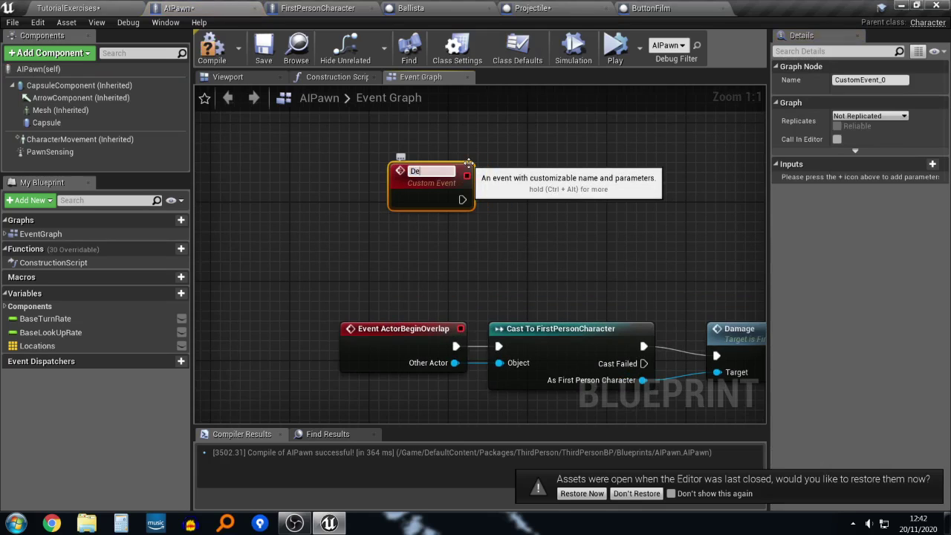
{"action": "type", "text": "Death"}
{"action": "key", "text": "Return"}
{"action": "right_click_drag", "start_coordinate": [485, 173], "coordinate": [393, 196]}
{"action": "key", "text": "F2"}
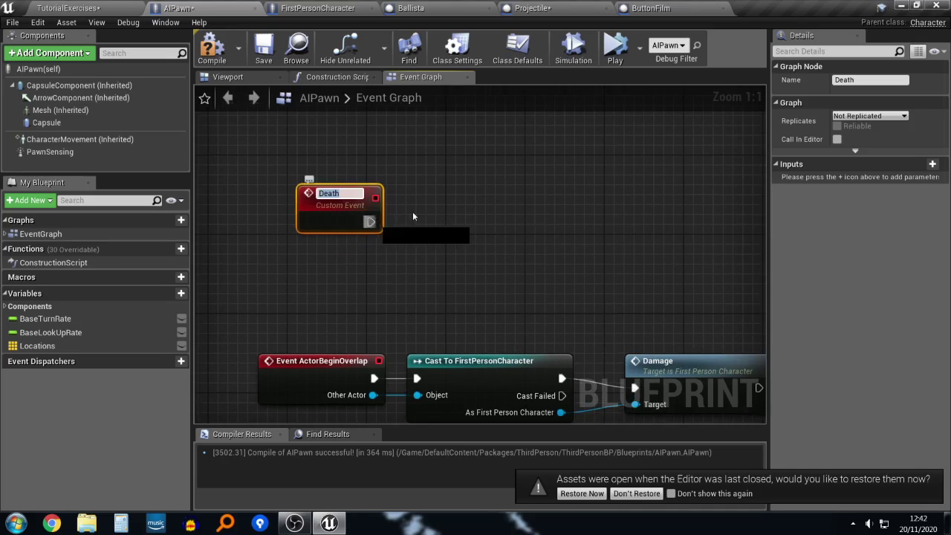
Step: Add a Print String node to the Death event with the text "I AM DEAD"
{"action": "left_click_drag", "start_coordinate": [369, 219], "coordinate": [459, 211]}
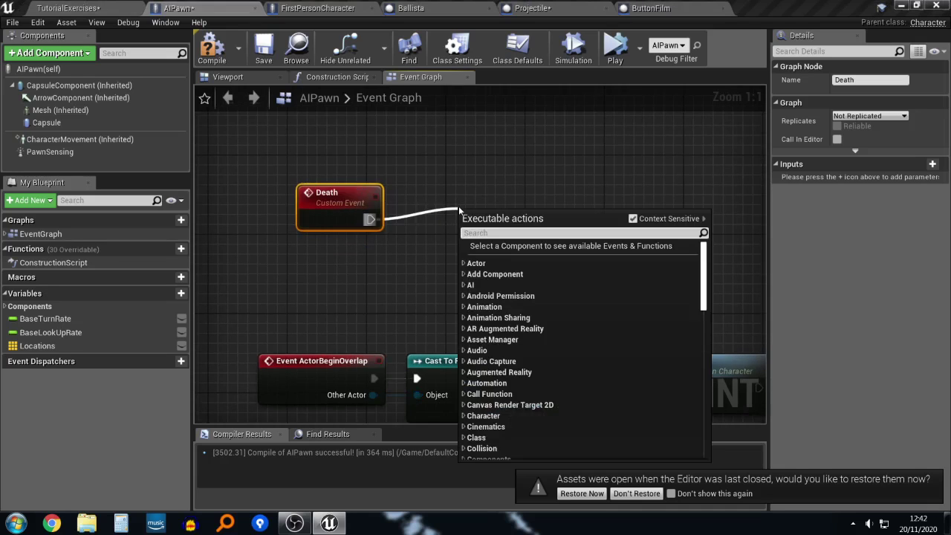
{"action": "type", "text": "ki"}
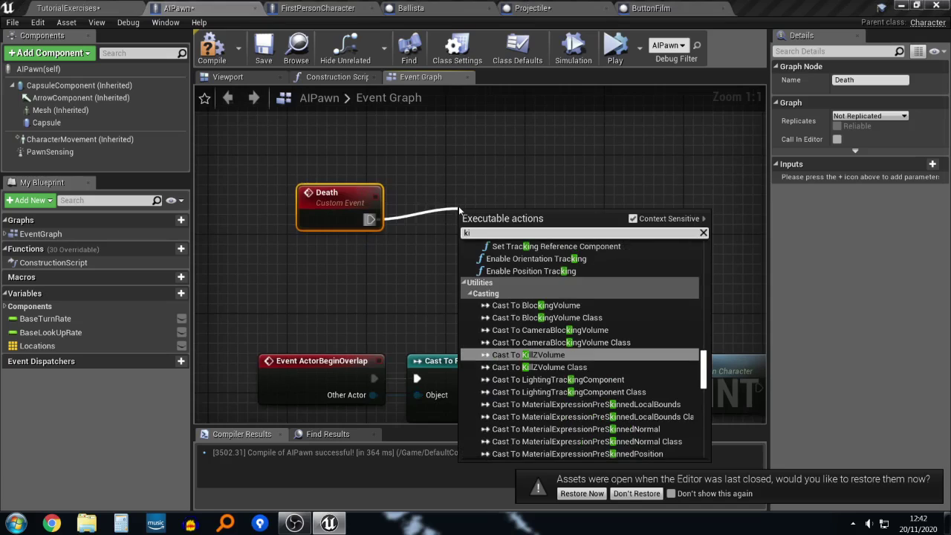
{"action": "key", "text": "BackSpace"}
{"action": "key", "text": "BackSpace"}
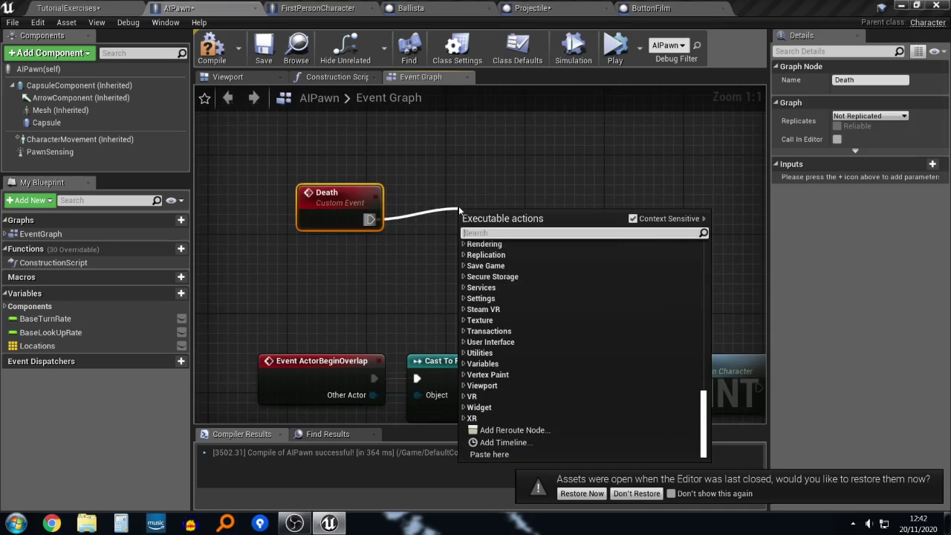
{"action": "type", "text": "print"}
{"action": "key", "text": "Return"}
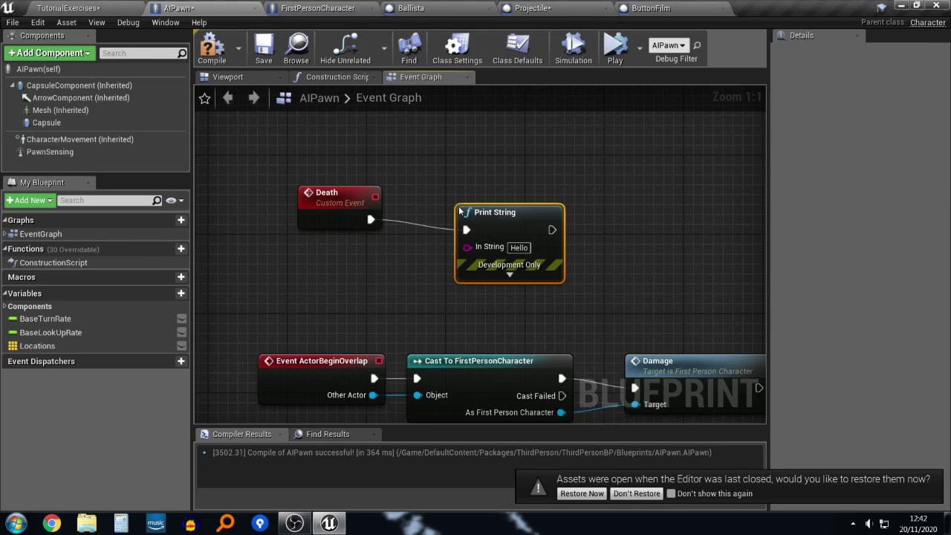
{"action": "left_click", "coordinate": [519, 247]}
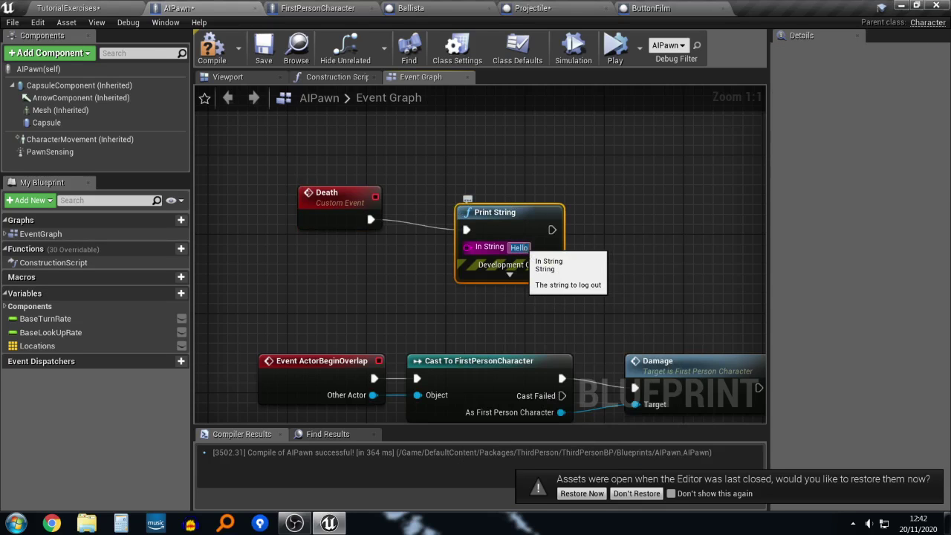
{"action": "type", "text": "I AM DEAD"}
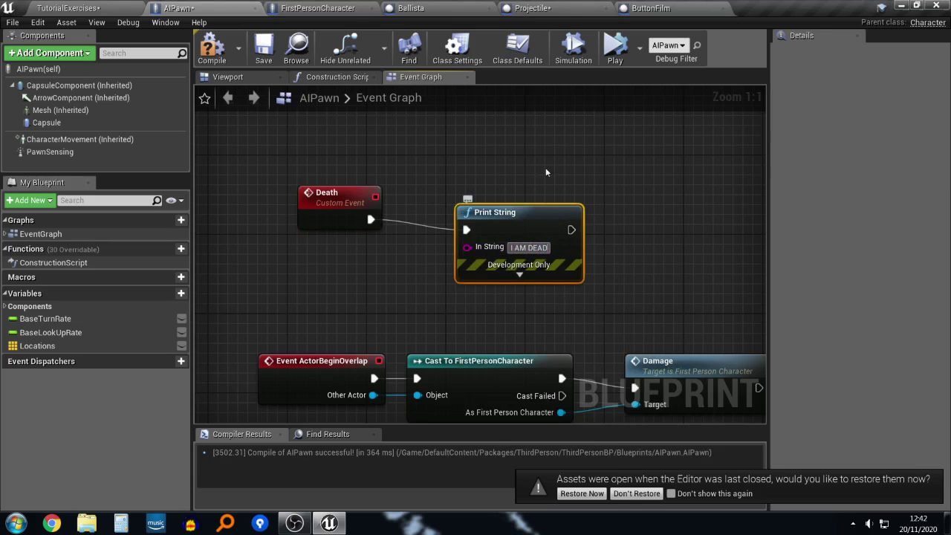
Step: Compile the AIPawn blueprint with its new Death event
{"action": "left_click", "coordinate": [213, 46]}
{"action": "left_click", "coordinate": [101, 3]}
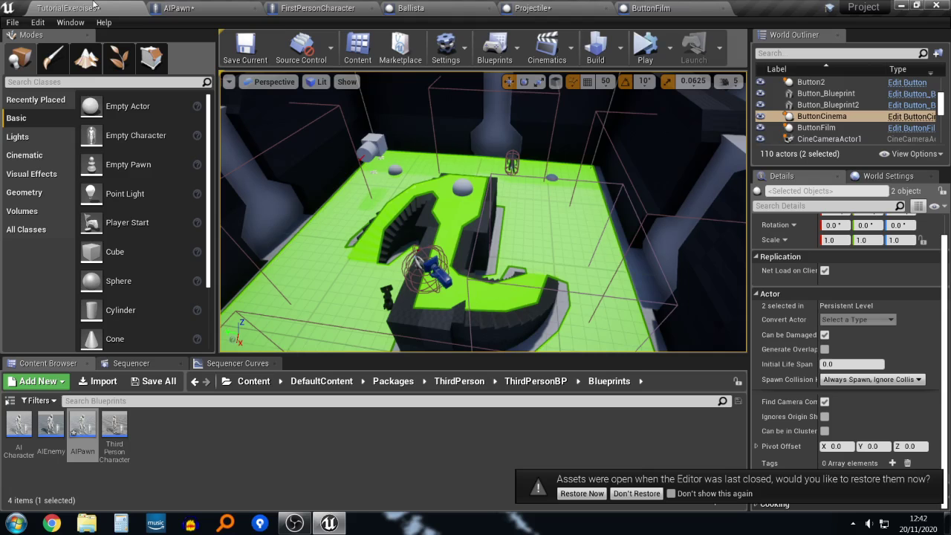
{"action": "left_click", "coordinate": [251, 8]}
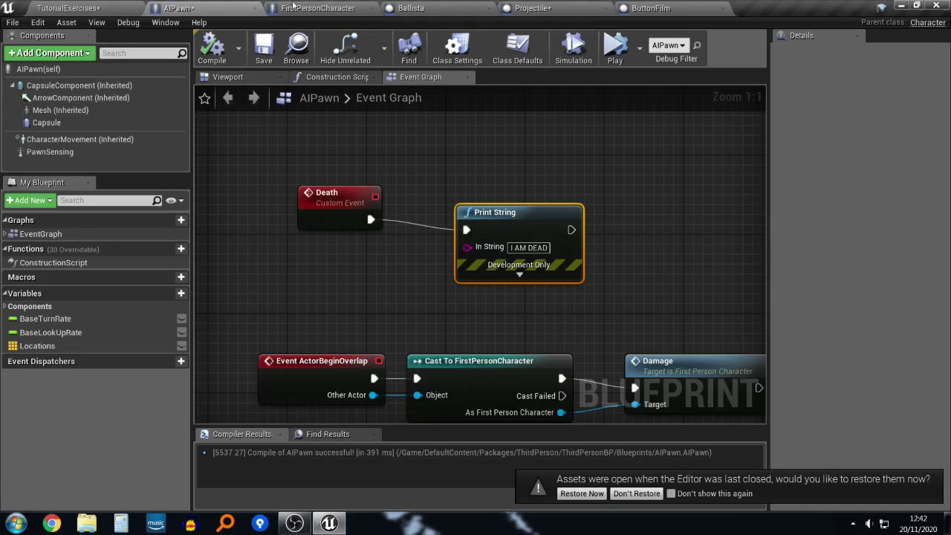
Step: In the Projectile graph, call Death from the As AIPawn output, align the node with the cast, and compile
{"action": "left_click", "coordinate": [529, 8]}
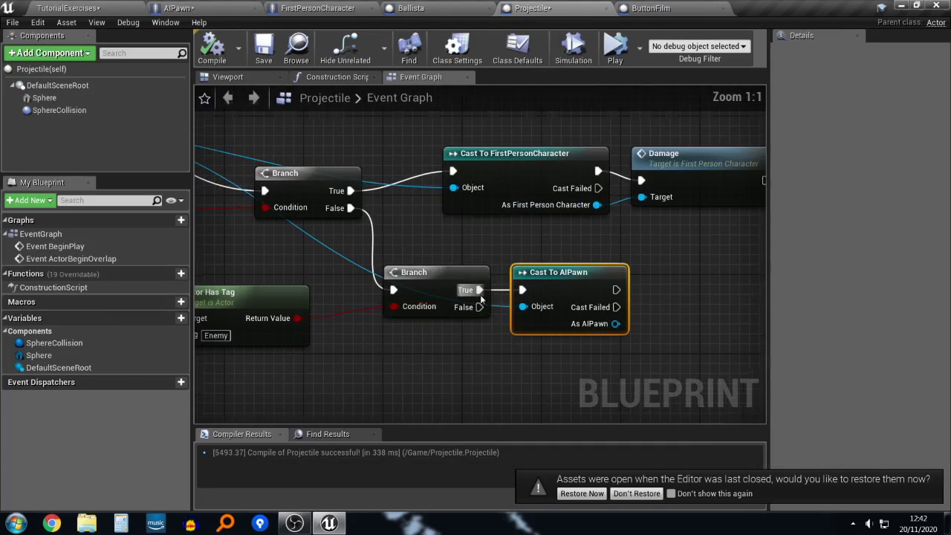
{"action": "right_click_drag", "start_coordinate": [617, 307], "coordinate": [536, 307]}
{"action": "left_click_drag", "start_coordinate": [527, 324], "coordinate": [581, 283]}
{"action": "type", "text": "death"}
{"action": "key", "text": "Return"}
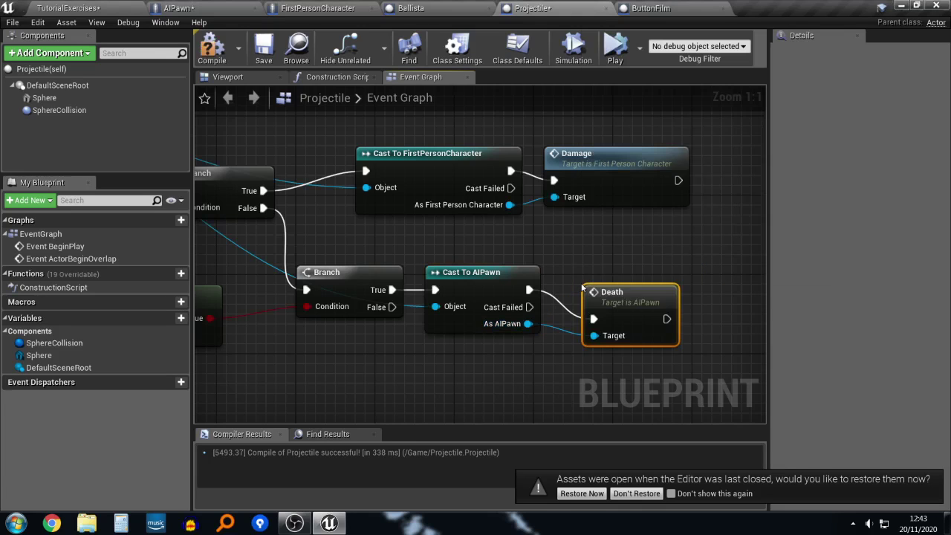
{"action": "left_click_drag", "start_coordinate": [610, 295], "coordinate": [611, 275]}
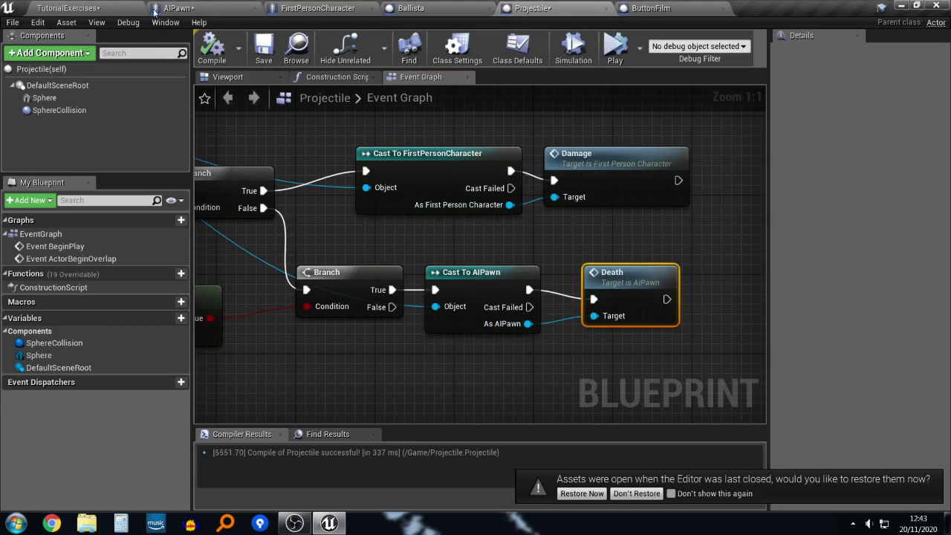
Step: Simulate the TutorialExercises level, rotate the Ballista to aim its projectiles at the AI pawn, and stop the simulation
{"action": "left_click", "coordinate": [68, 7]}
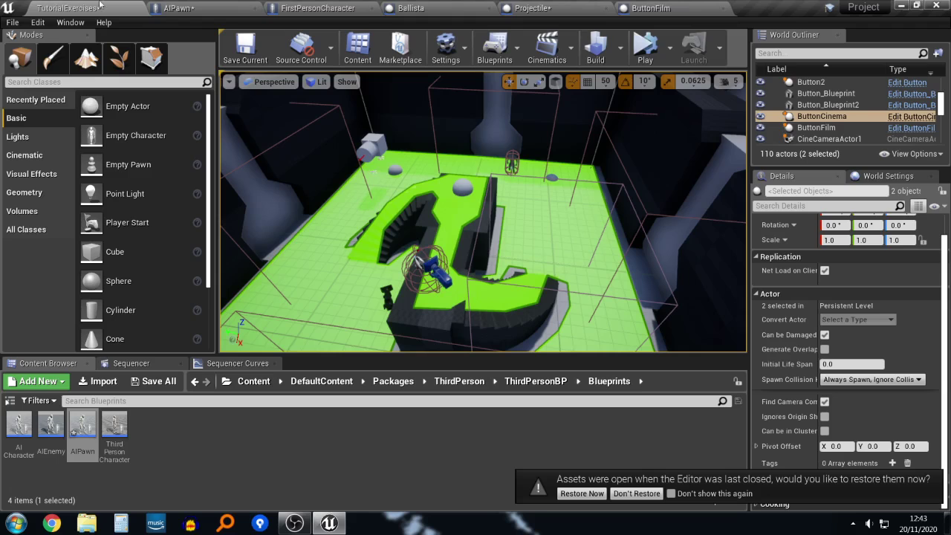
{"action": "left_click", "coordinate": [644, 46]}
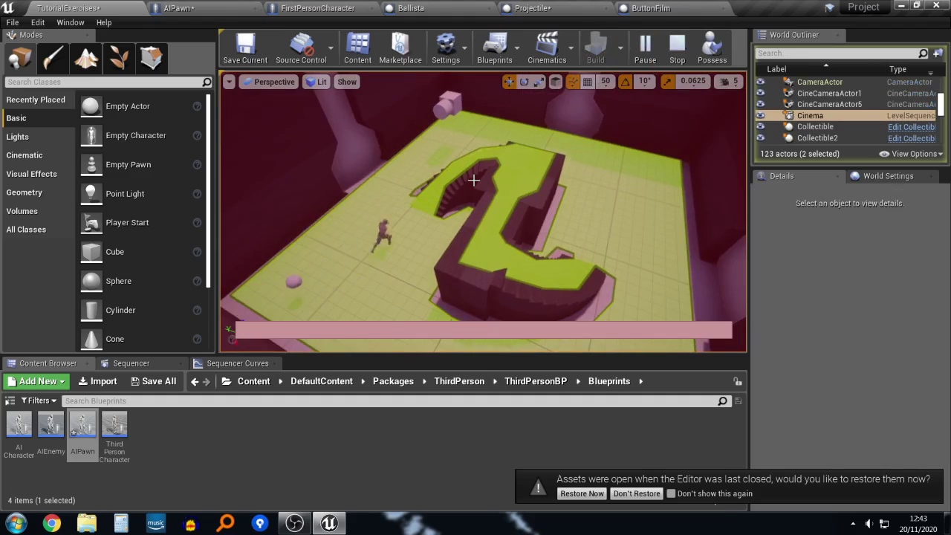
{"action": "left_click", "coordinate": [449, 105]}
{"action": "right_click_drag", "start_coordinate": [448, 105], "coordinate": [435, 82]}
{"action": "key", "text": "e"}
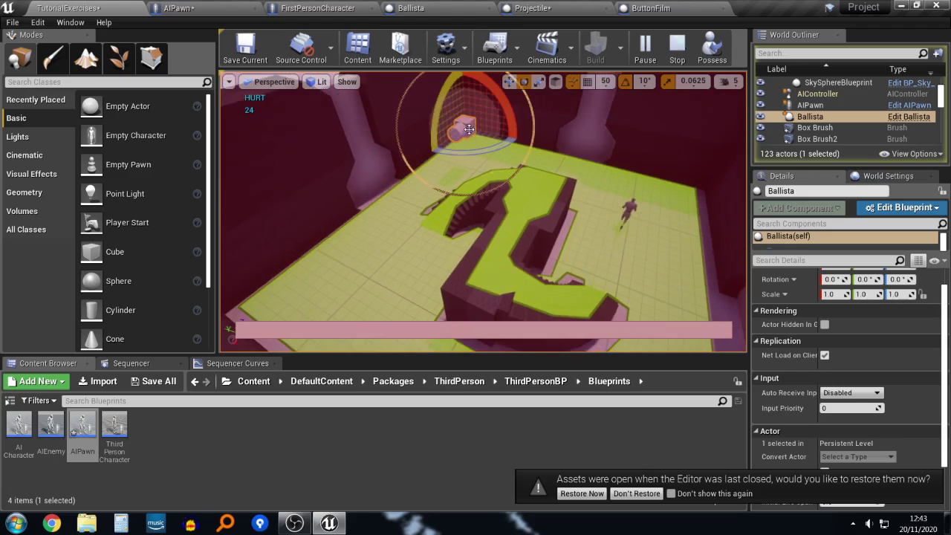
{"action": "left_click_drag", "start_coordinate": [474, 146], "coordinate": [551, 136]}
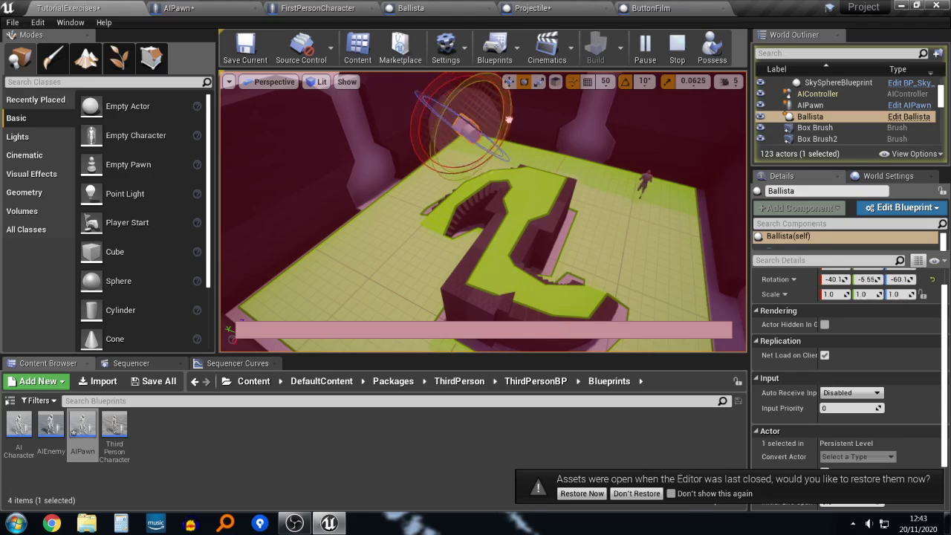
{"action": "key", "text": "Escape"}
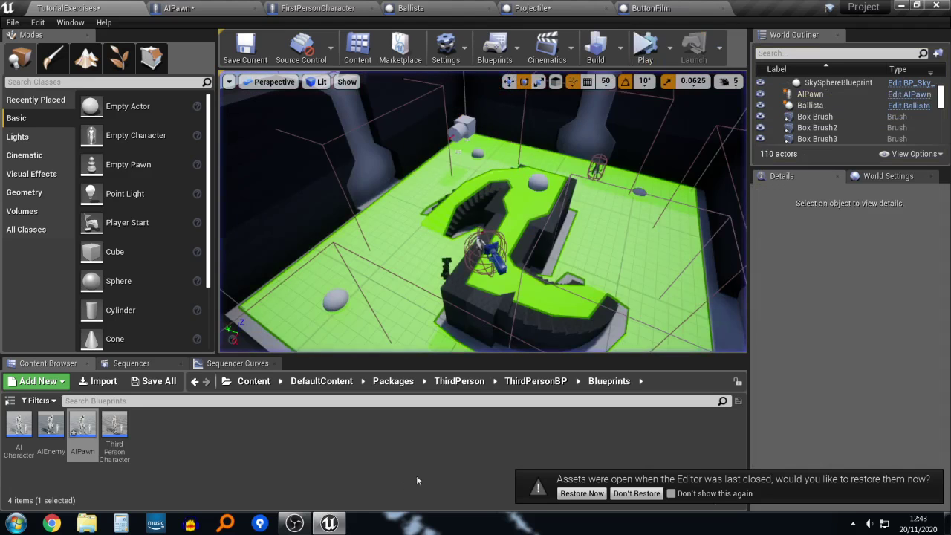
{"action": "left_click", "coordinate": [294, 523]}
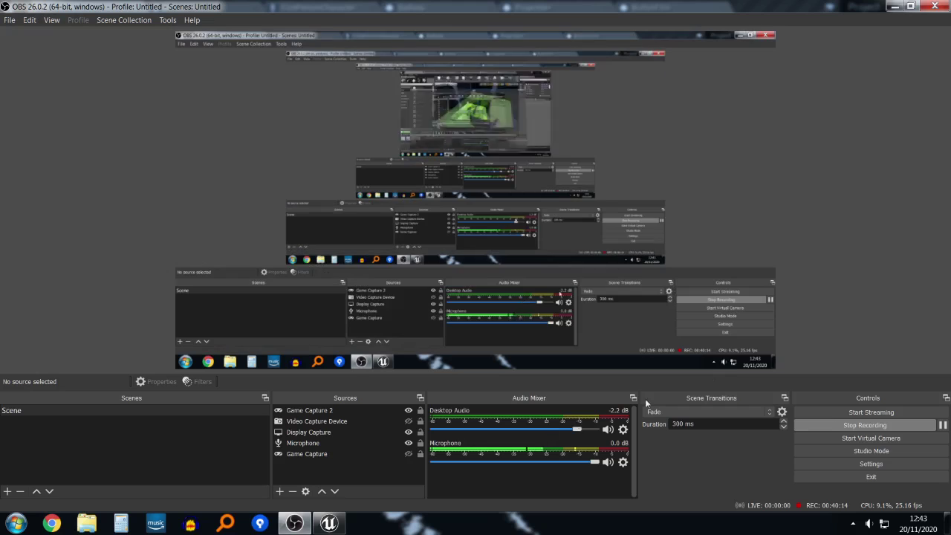
{"action": "left_click", "coordinate": [942, 428]}
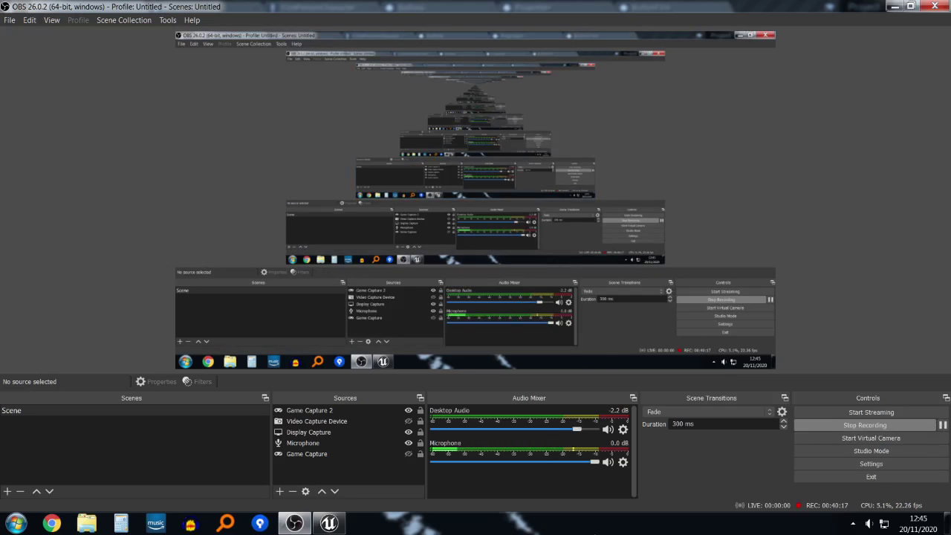
{"action": "left_click", "coordinate": [333, 523]}
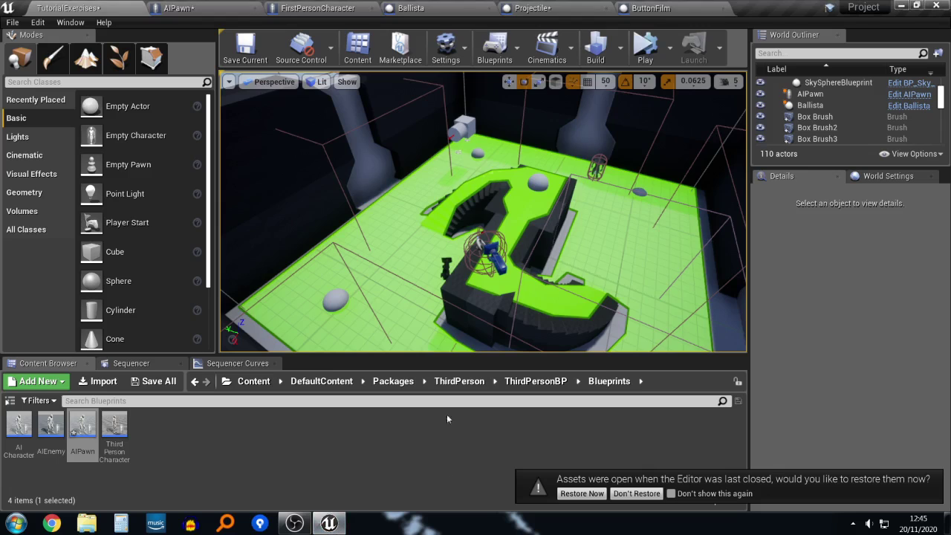
{"action": "right_click_drag", "start_coordinate": [511, 258], "coordinate": [548, 232]}
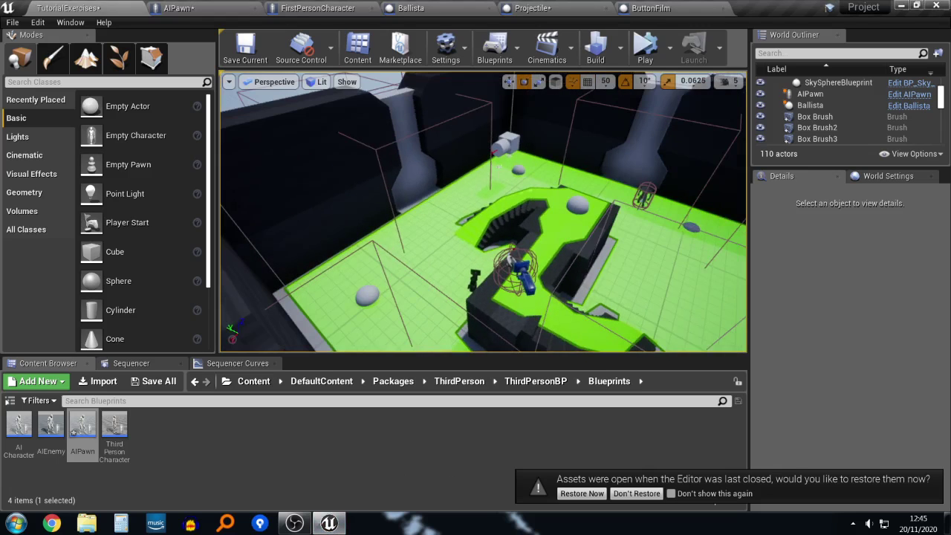
{"action": "right_click_drag", "start_coordinate": [487, 282], "coordinate": [509, 282]}
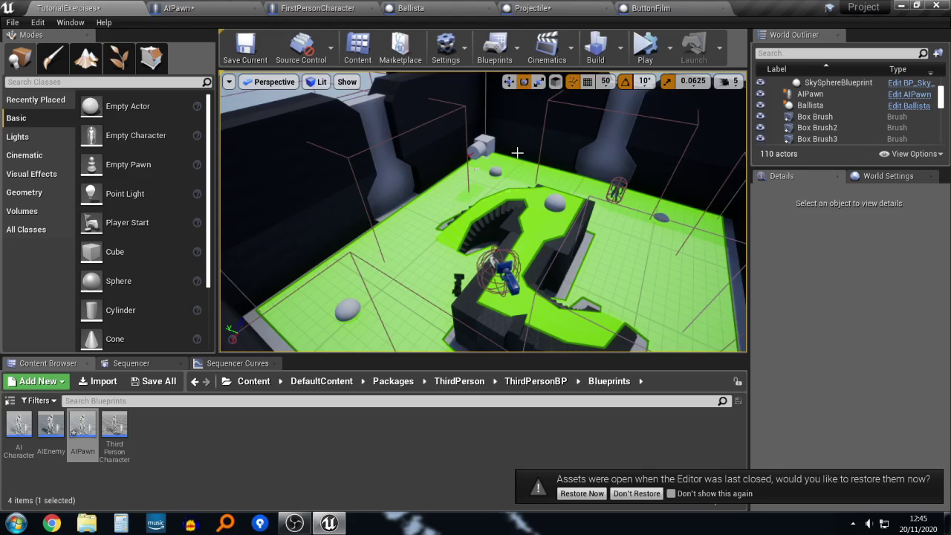
{"action": "right_click_drag", "start_coordinate": [518, 153], "coordinate": [539, 134]}
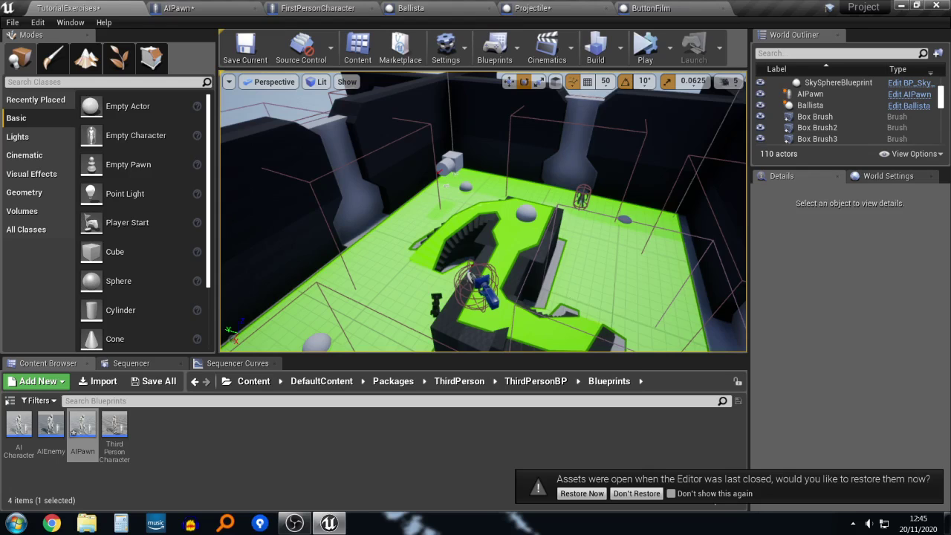
{"action": "mouse_move", "coordinate": [545, 138]}
{"action": "right_mouse_down"}
{"action": "mouse_move", "coordinate": [532, 141]}
{"action": "mouse_move", "coordinate": [546, 139]}
{"action": "right_mouse_up"}
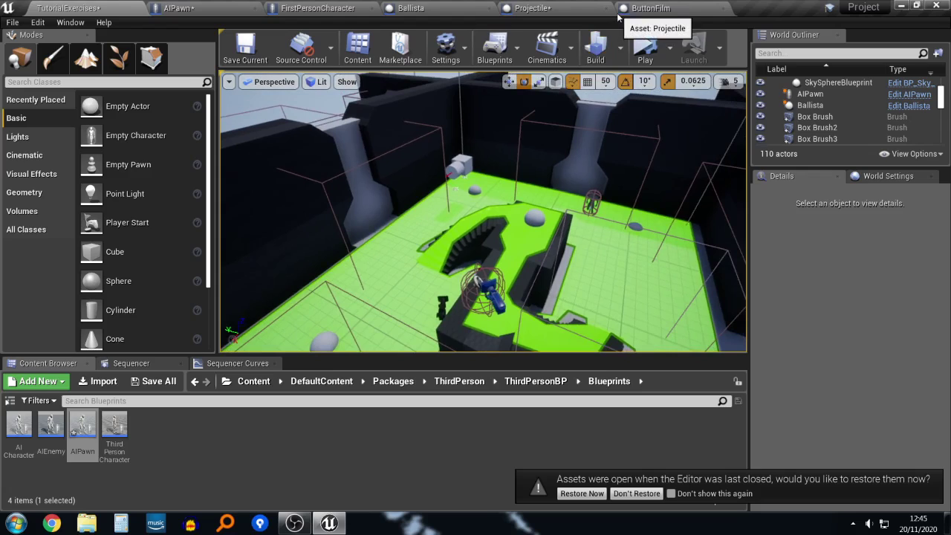
{"action": "right_click_drag", "start_coordinate": [566, 142], "coordinate": [533, 134]}
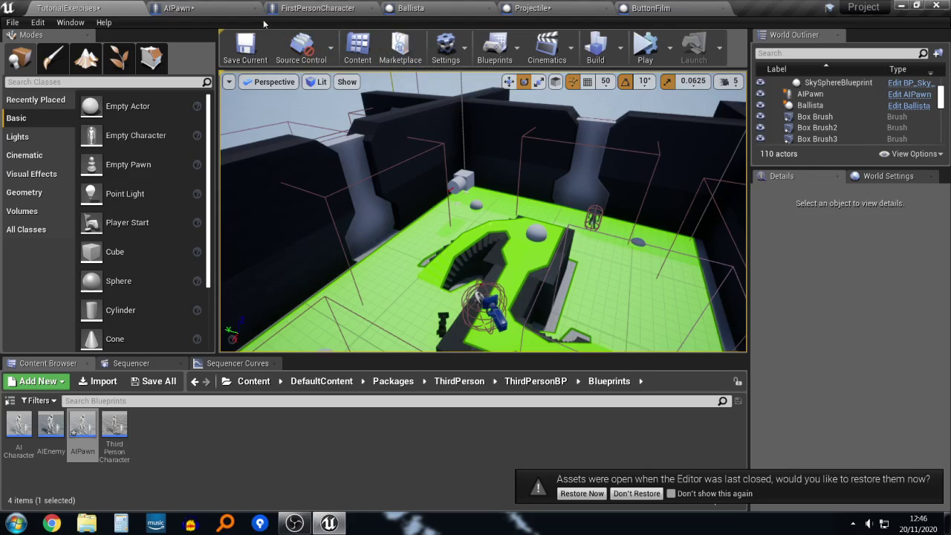
{"action": "right_click_drag", "start_coordinate": [451, 134], "coordinate": [420, 132]}
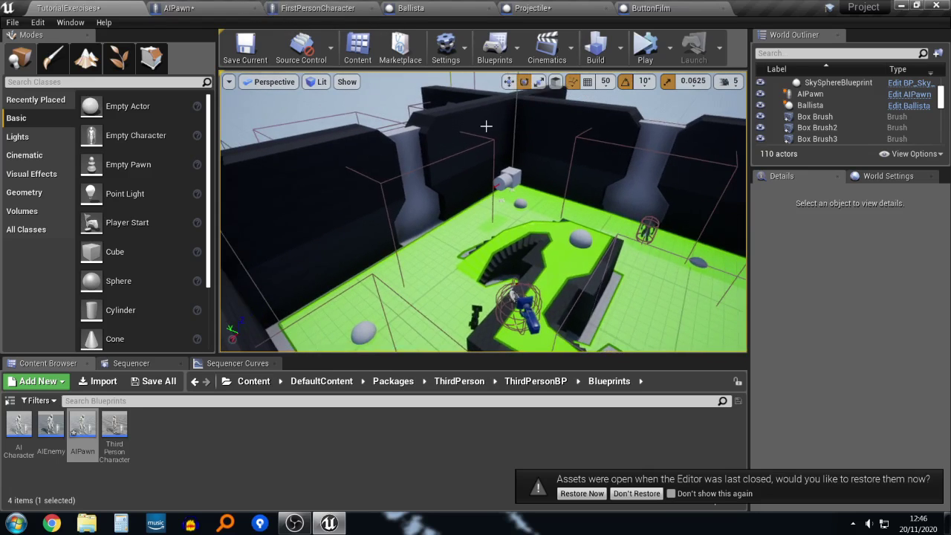
Step: Delete the Print String node from the Death event in the AIPawn event graph
{"action": "left_click", "coordinate": [211, 6]}
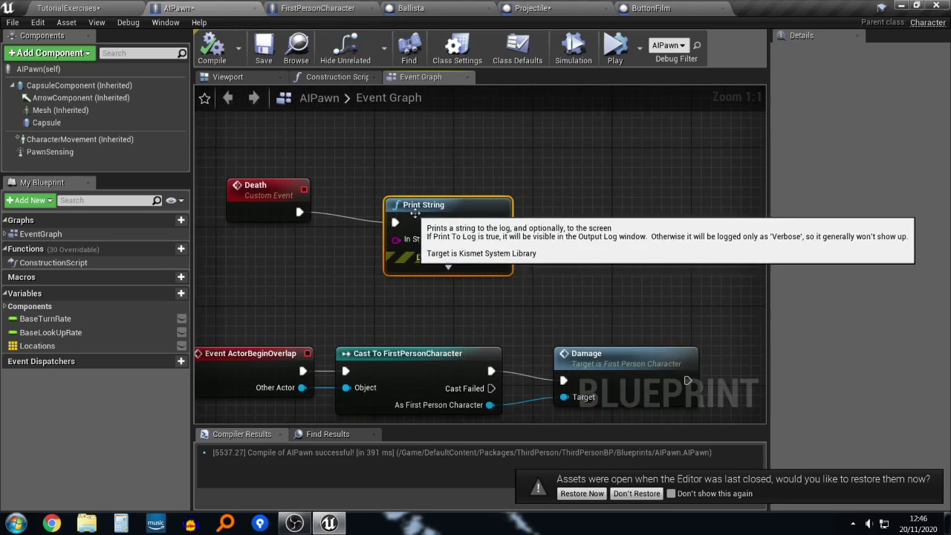
{"action": "right_click_drag", "start_coordinate": [508, 169], "coordinate": [567, 188]}
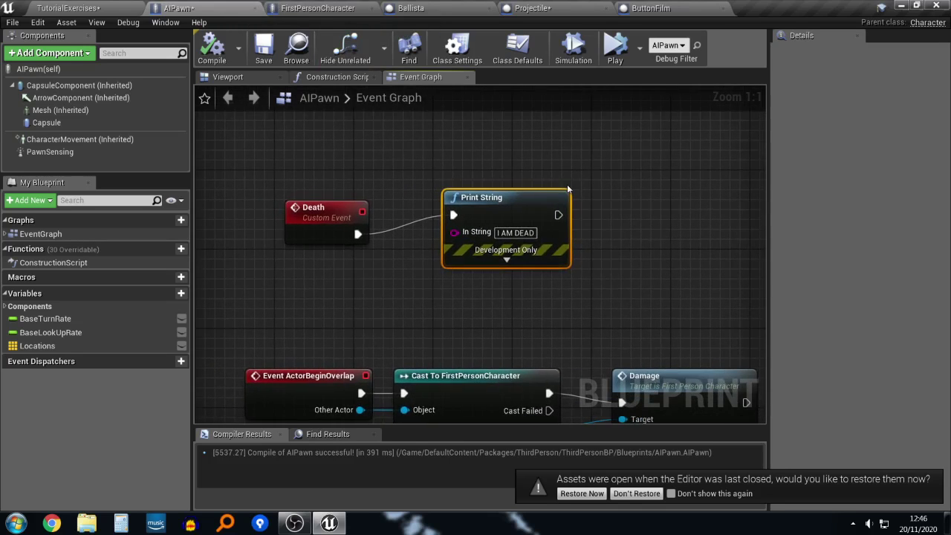
{"action": "left_click", "coordinate": [512, 167]}
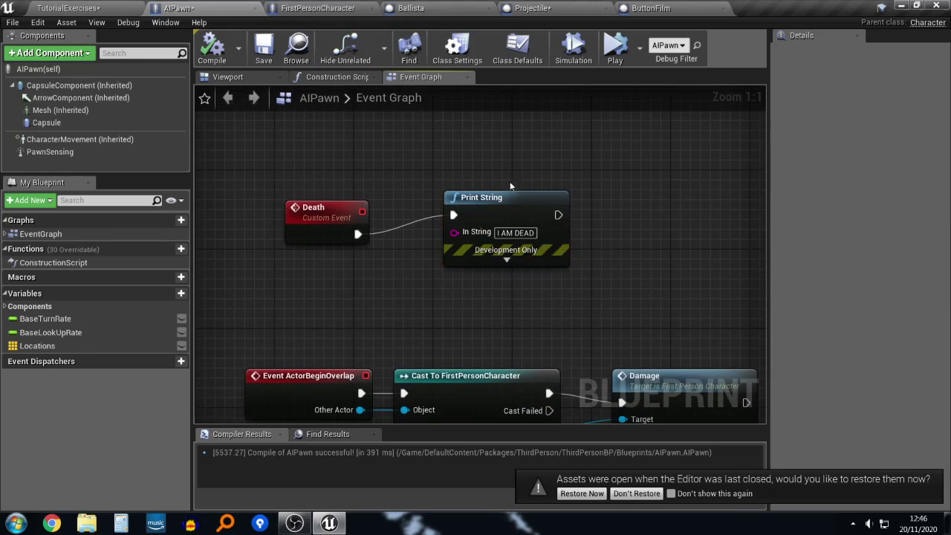
{"action": "left_click", "coordinate": [486, 197]}
{"action": "key", "text": "Delete"}
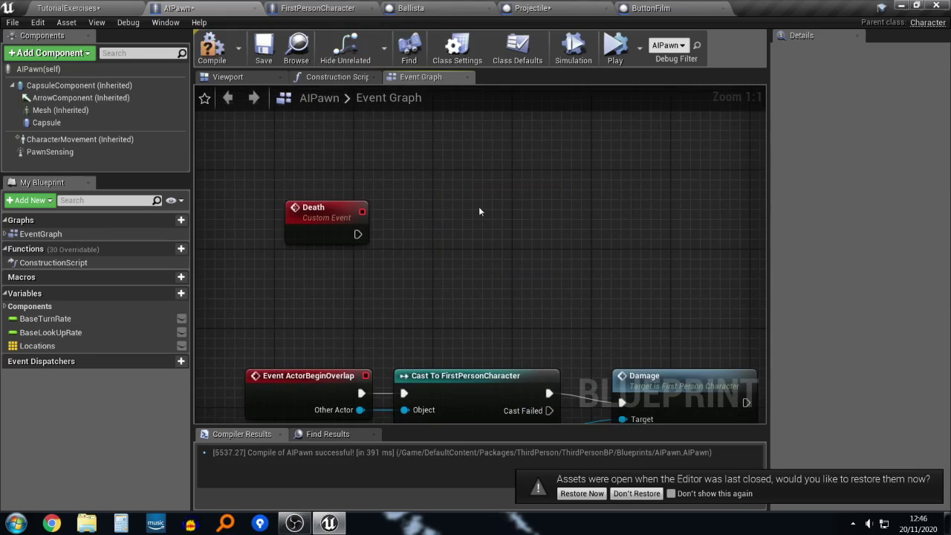
Step: Add a Set Simulate Physics (Mesh) node to the Death event and position it beside the event
{"action": "right_click_drag", "start_coordinate": [479, 212], "coordinate": [439, 208]}
{"action": "left_click_drag", "start_coordinate": [316, 229], "coordinate": [417, 206]}
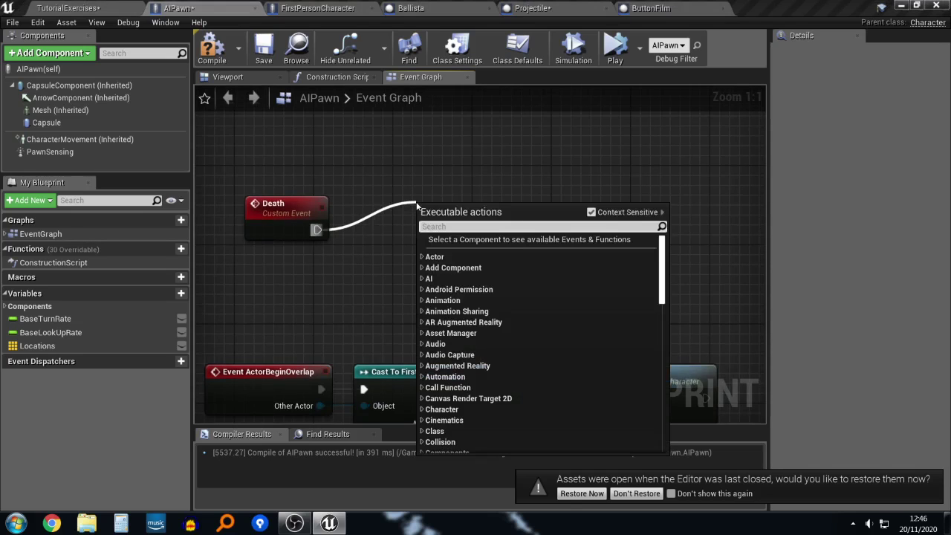
{"action": "type", "text": "simulate"}
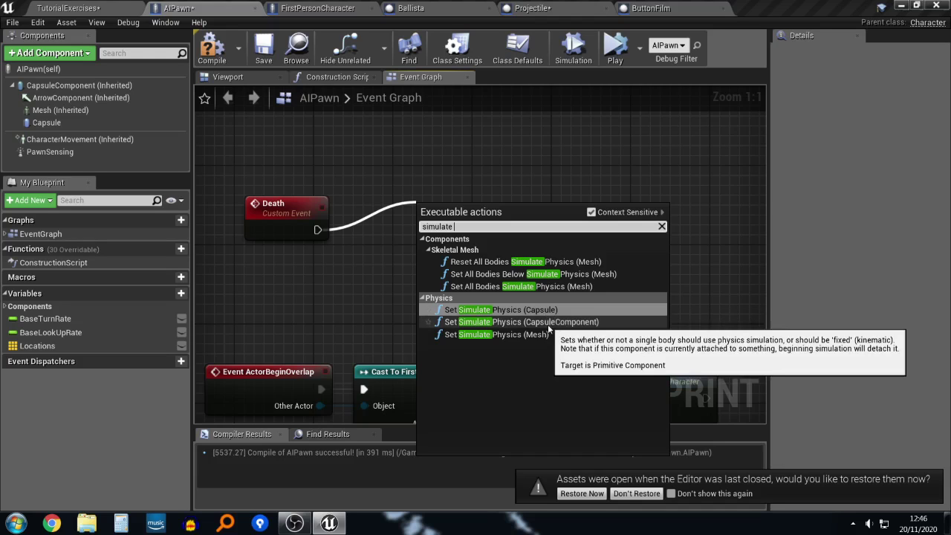
{"action": "left_click", "coordinate": [520, 335]}
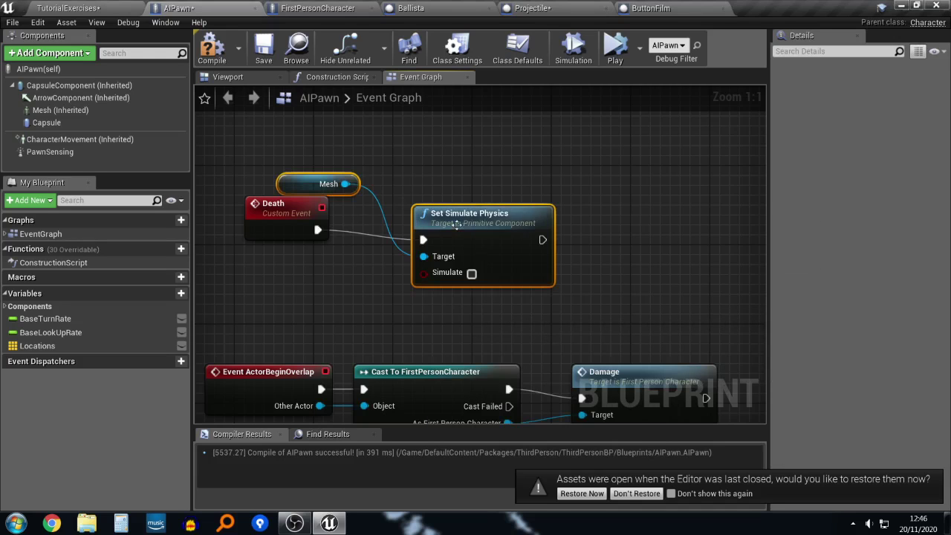
{"action": "left_click_drag", "start_coordinate": [489, 216], "coordinate": [516, 188]}
Step: Check the mesh in the AIPawn viewport, enable Simulate on the Set Simulate Physics node, and compile
{"action": "left_click", "coordinate": [228, 76]}
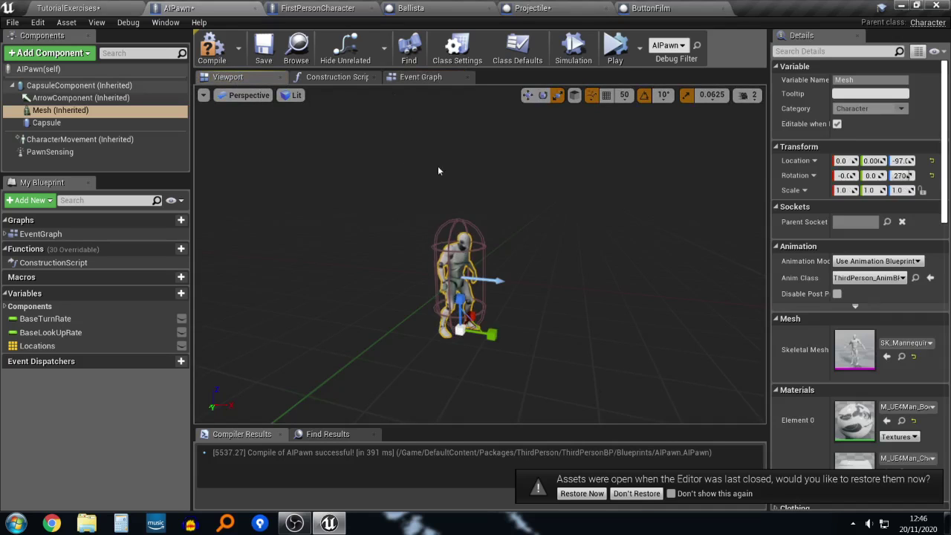
{"action": "left_click", "coordinate": [421, 76]}
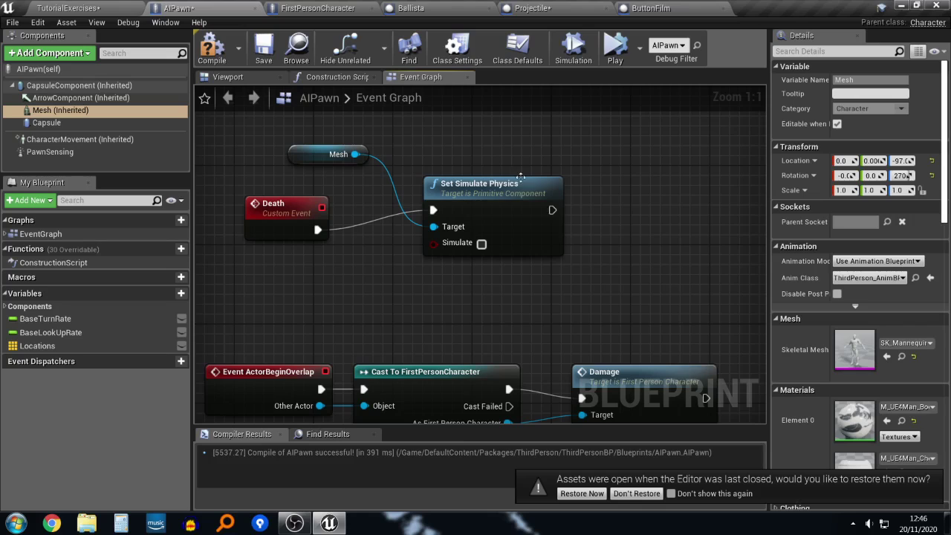
{"action": "left_click", "coordinate": [481, 243]}
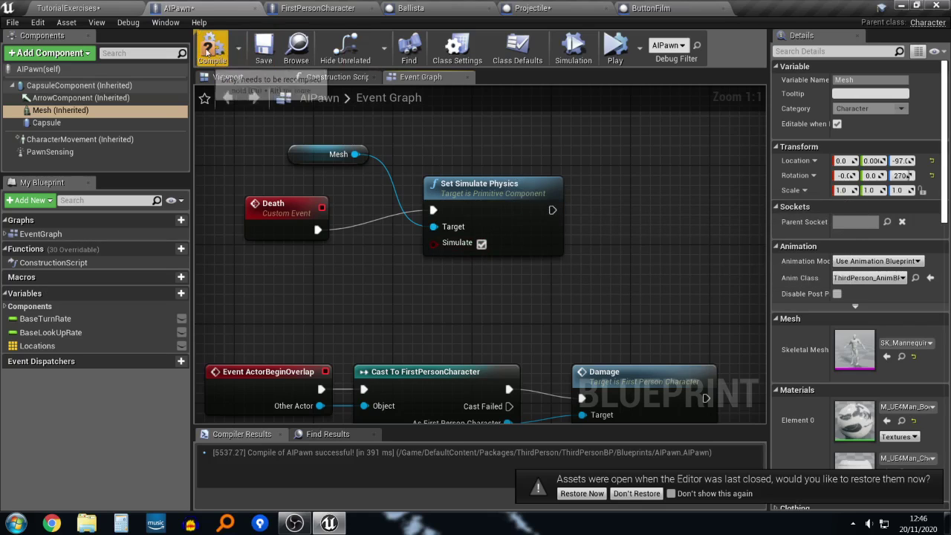
Step: Simulate the level again and rotate the Ballista toward the AI pawn to test the physics-based death
{"action": "left_click", "coordinate": [75, 8]}
{"action": "right_click_drag", "start_coordinate": [681, 117], "coordinate": [724, 145]}
{"action": "left_click", "coordinate": [646, 43]}
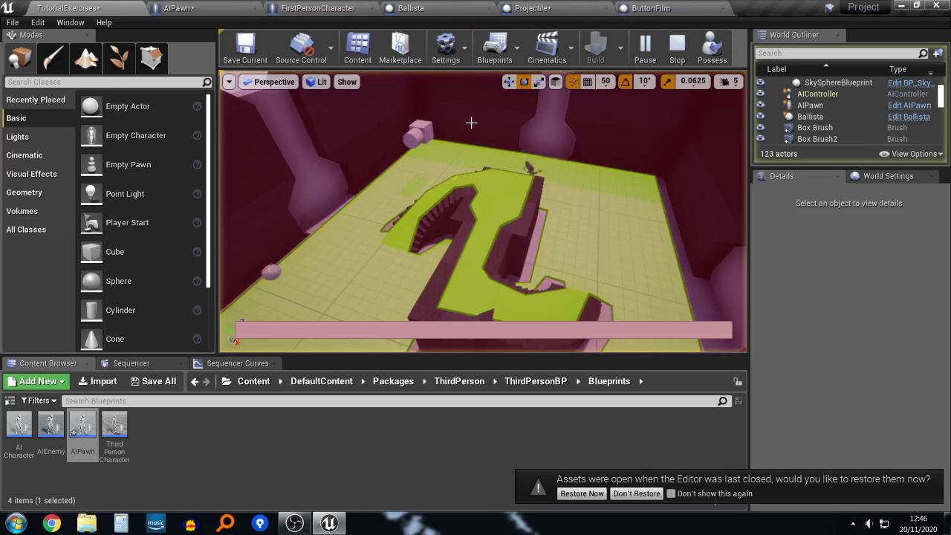
{"action": "left_click", "coordinate": [425, 138]}
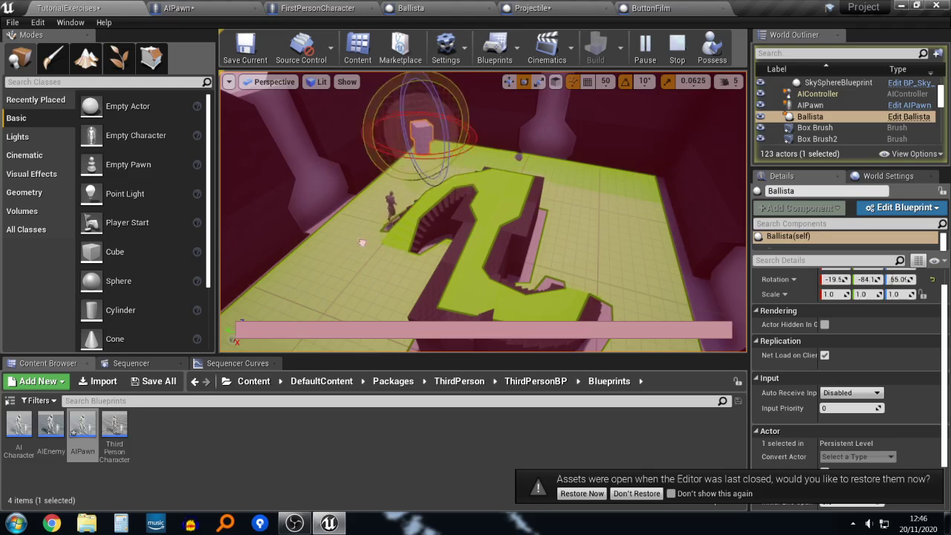
{"action": "right_click_drag", "start_coordinate": [488, 126], "coordinate": [446, 128]}
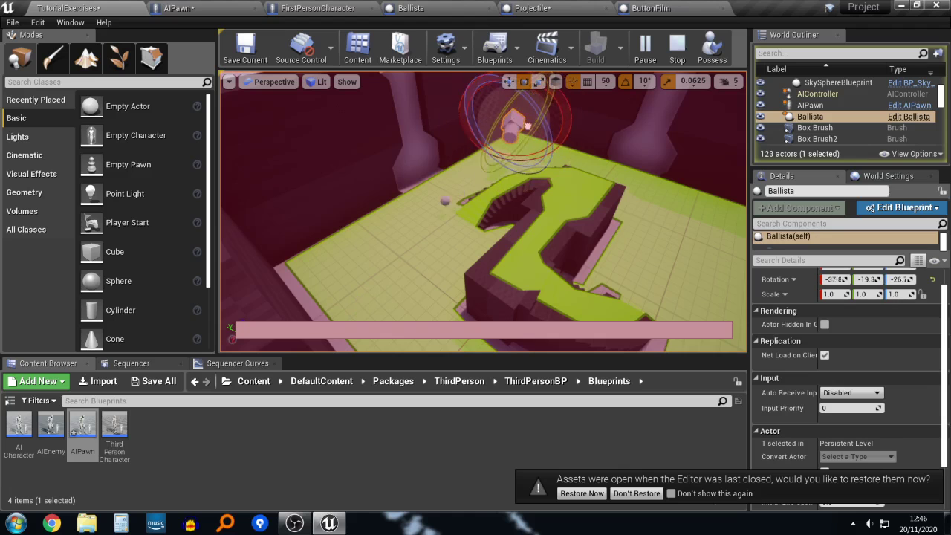
Step: Look over the Ballista and its surroundings in the running simulation, and stop it
{"action": "key", "text": "w"}
{"action": "right_click_drag", "start_coordinate": [488, 126], "coordinate": [542, 136]}
{"action": "key", "text": "Escape"}
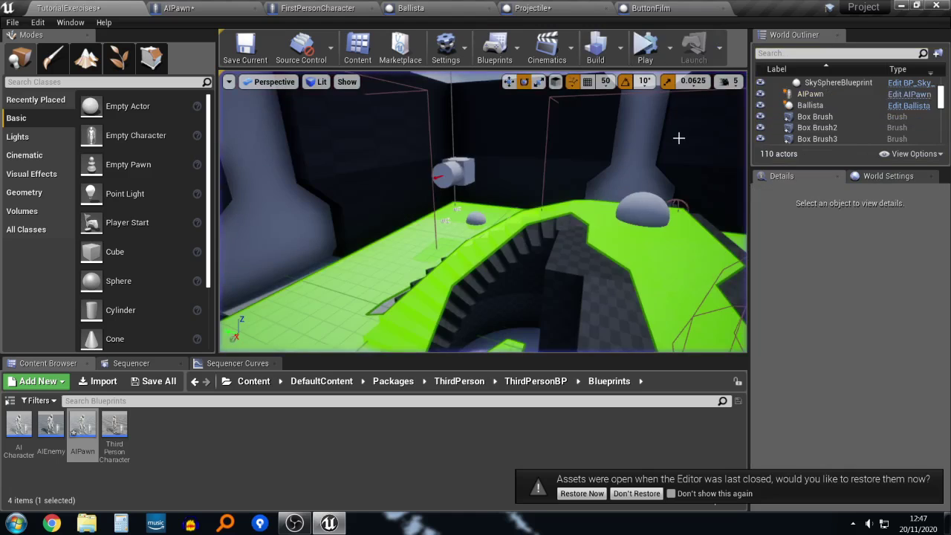
Step: In the AIPawn event graph, add a Set Collision Enabled node targeting the Mesh component
{"action": "left_click", "coordinate": [651, 8]}
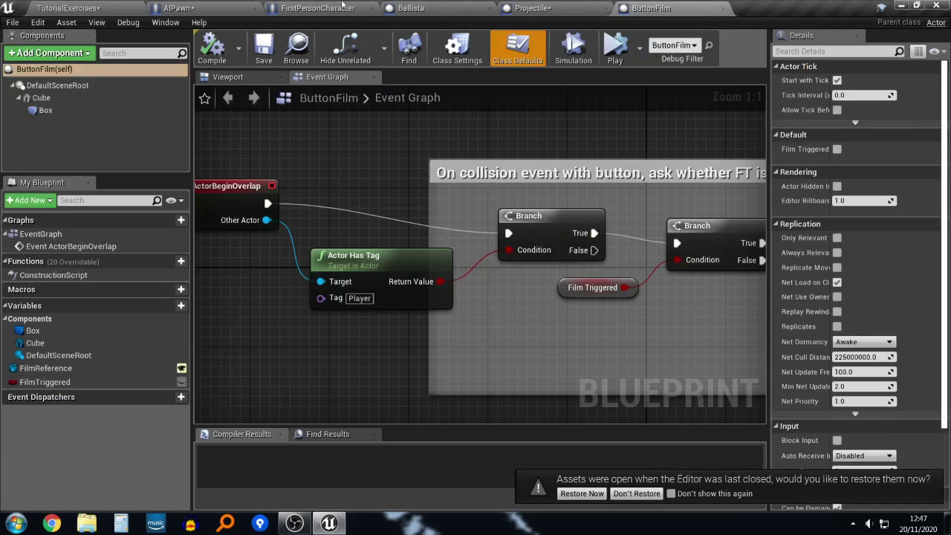
{"action": "left_click", "coordinate": [219, 6]}
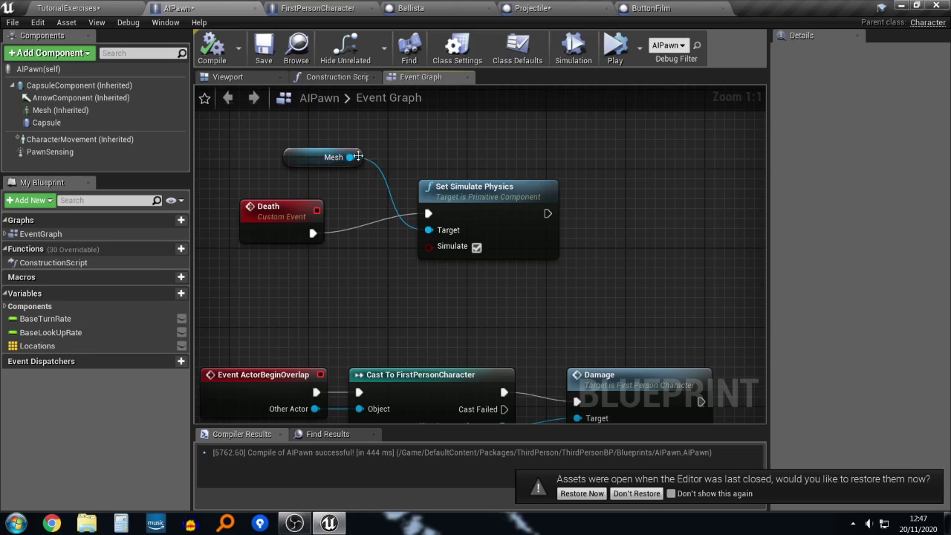
{"action": "left_click_drag", "start_coordinate": [358, 156], "coordinate": [624, 201]}
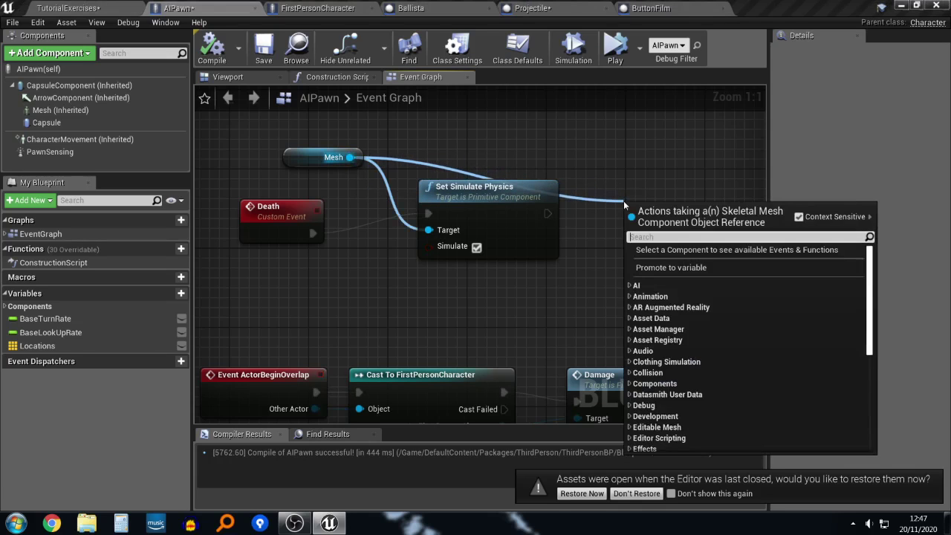
{"action": "type", "text": "phy"}
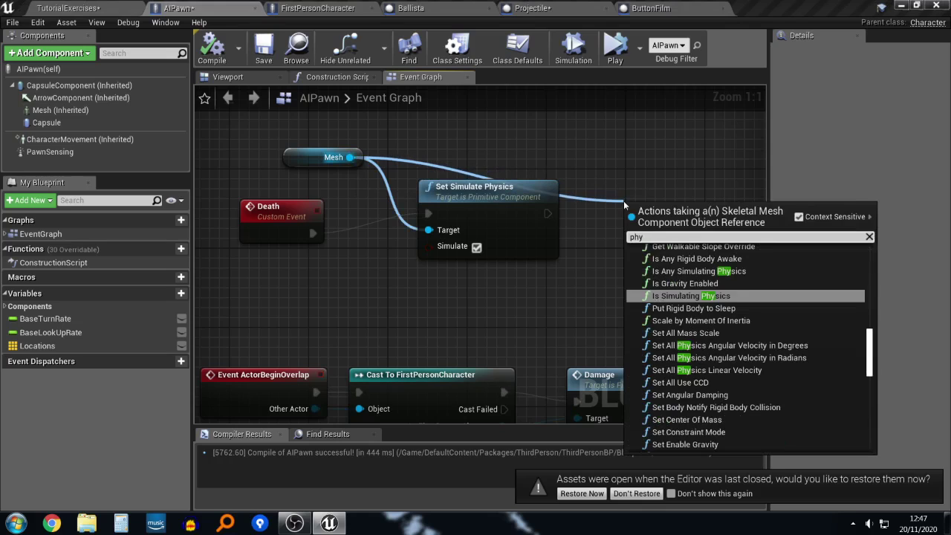
{"action": "key", "text": "BackSpace"}
{"action": "key", "text": "BackSpace"}
{"action": "key", "text": "BackSpace"}
{"action": "type", "text": "coll"}
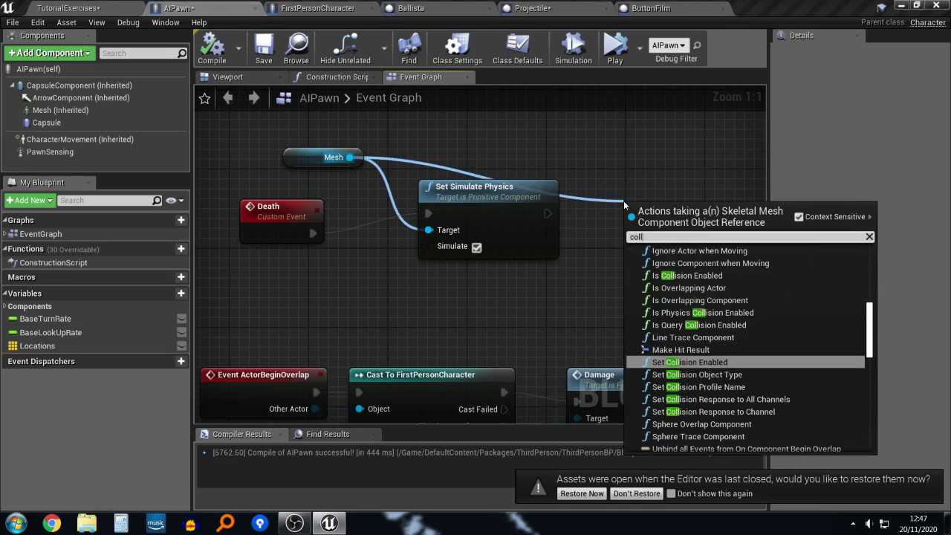
{"action": "type", "text": "ision"}
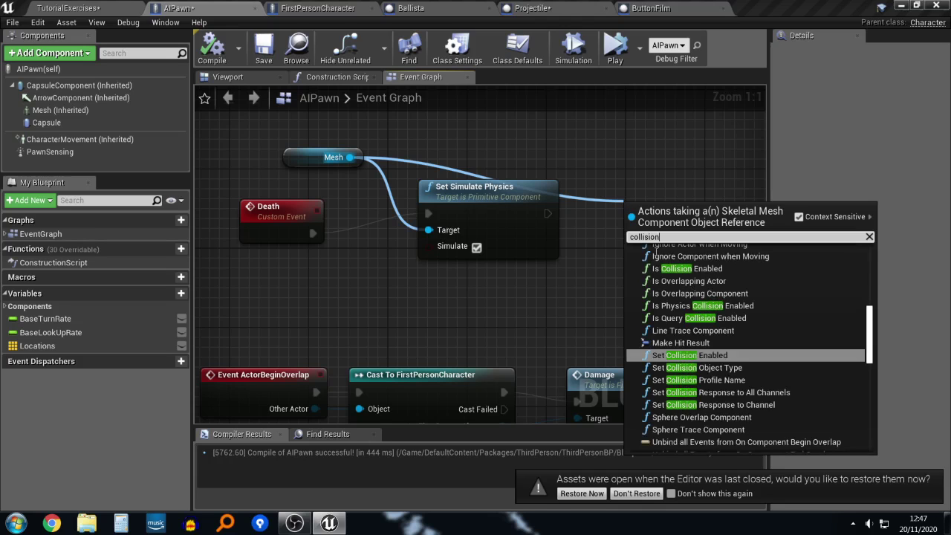
{"action": "left_click", "coordinate": [690, 355]}
Step: Connect the execution output of Set Simulate Physics to Set Collision Enabled and align the two nodes
{"action": "right_click_drag", "start_coordinate": [564, 277], "coordinate": [532, 295]}
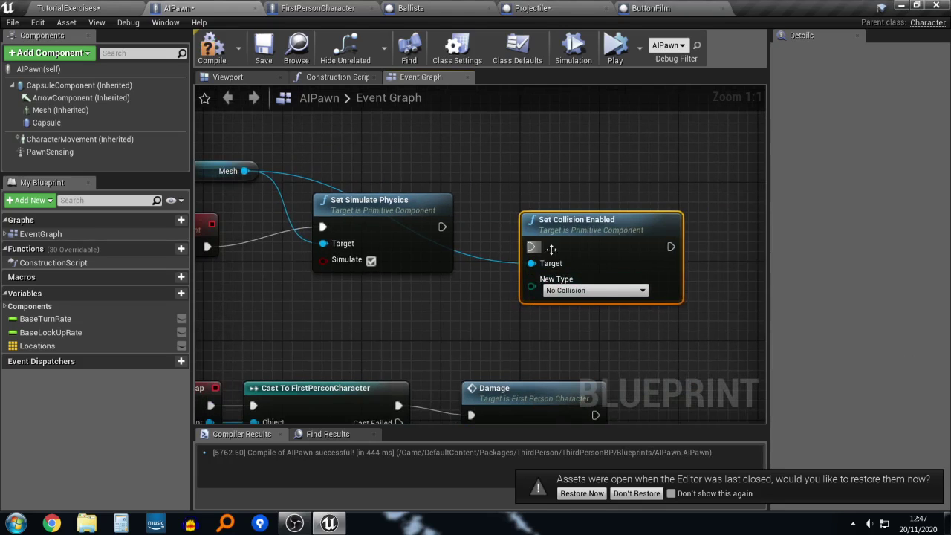
{"action": "left_click_drag", "start_coordinate": [563, 247], "coordinate": [442, 226]}
{"action": "left_click_drag", "start_coordinate": [597, 192], "coordinate": [595, 202]}
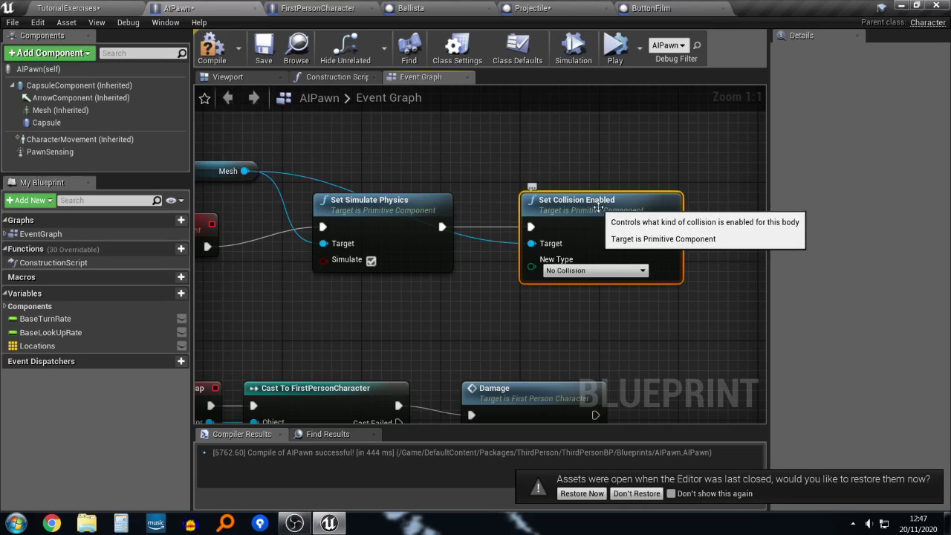
Step: Set the Set Collision Enabled node's New Type to Physics Only (No Query Collision) and compile the AIPawn blueprint
{"action": "right_click_drag", "start_coordinate": [630, 328], "coordinate": [606, 325]}
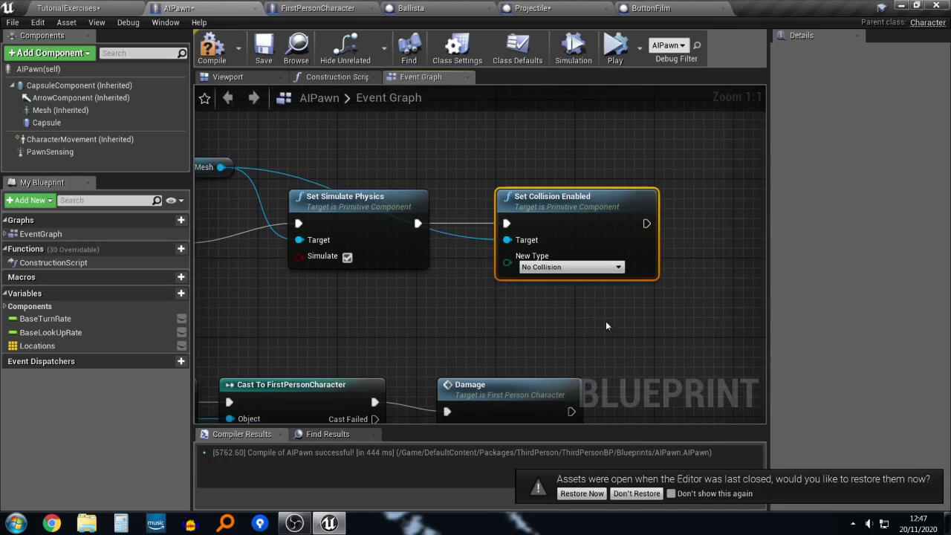
{"action": "left_click", "coordinate": [570, 266]}
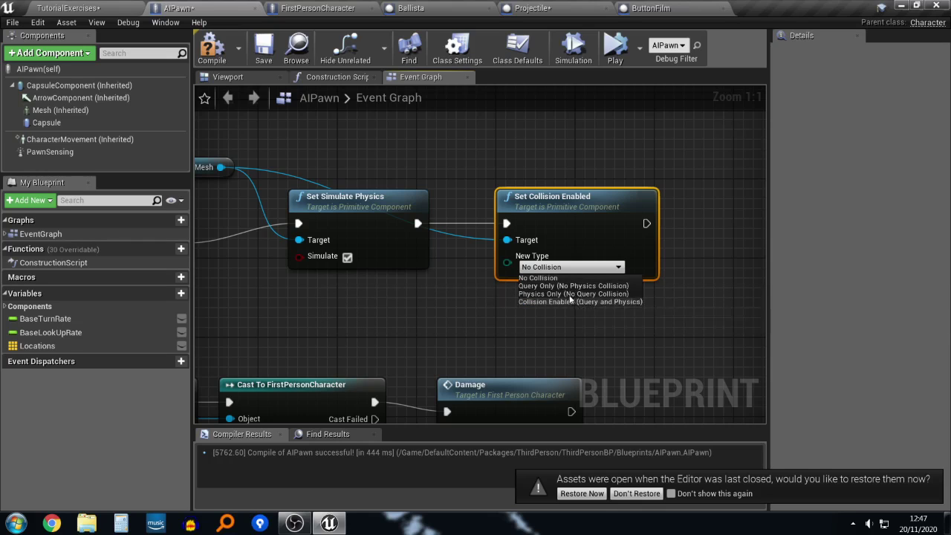
{"action": "left_click", "coordinate": [569, 294]}
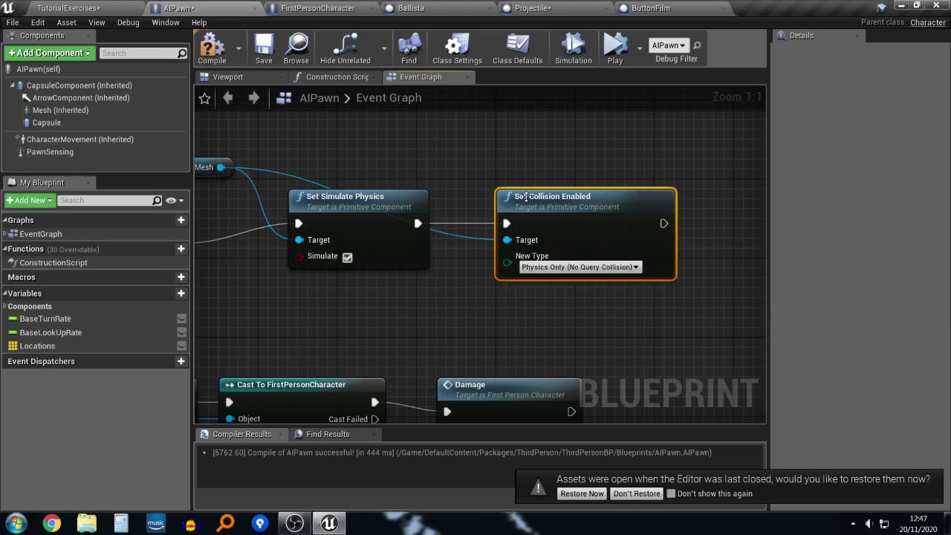
{"action": "right_click_drag", "start_coordinate": [648, 319], "coordinate": [620, 309]}
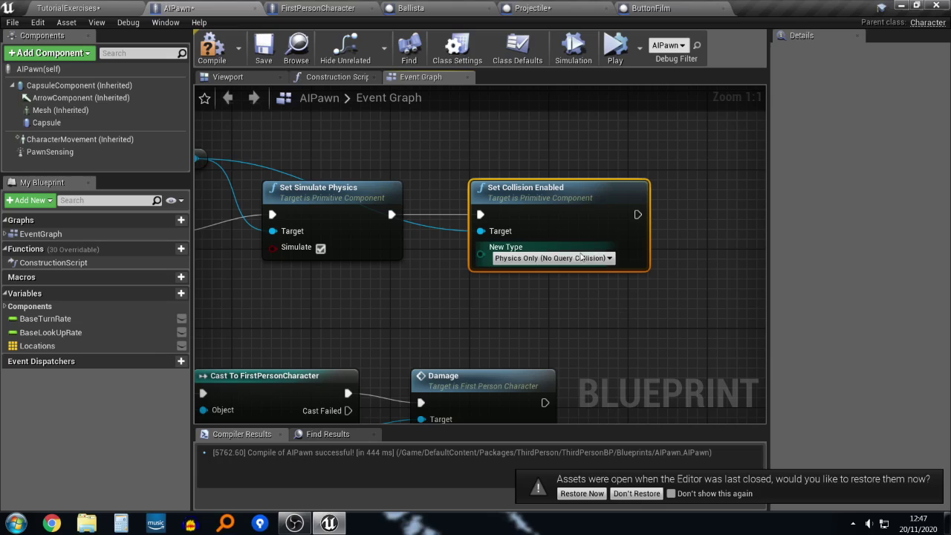
{"action": "right_click", "coordinate": [537, 233]}
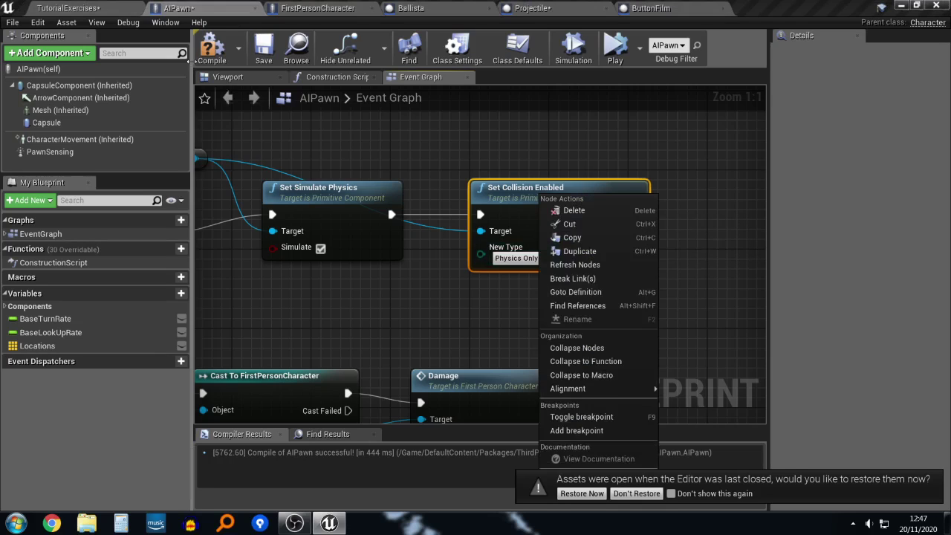
{"action": "left_click", "coordinate": [213, 51]}
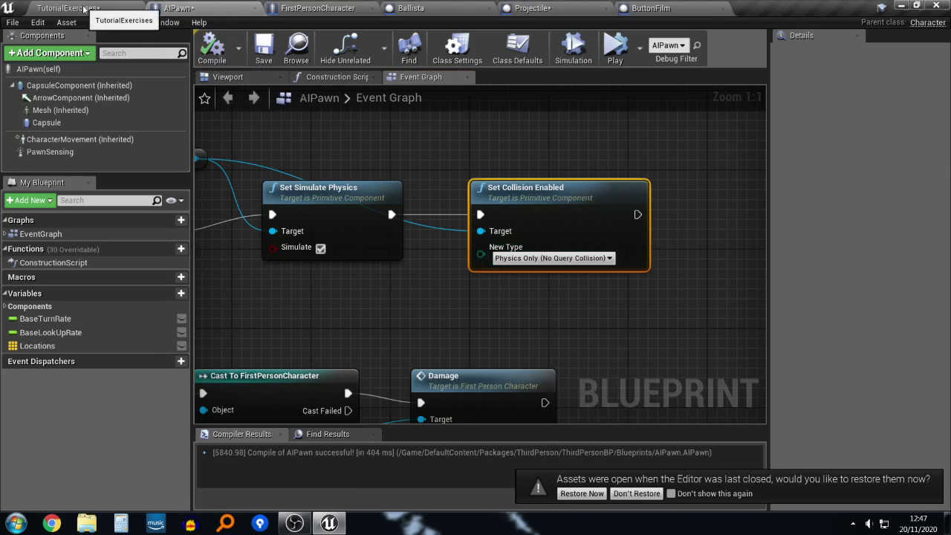
Step: Simulate the TutorialExercises level and rotate the Ballista to aim its shots at the AI pawn
{"action": "left_click", "coordinate": [84, 9]}
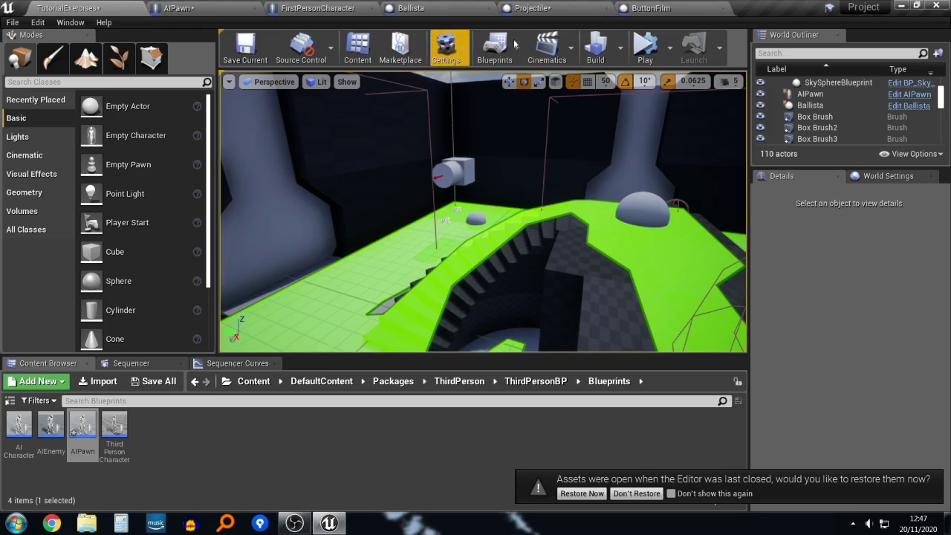
{"action": "left_click", "coordinate": [647, 49]}
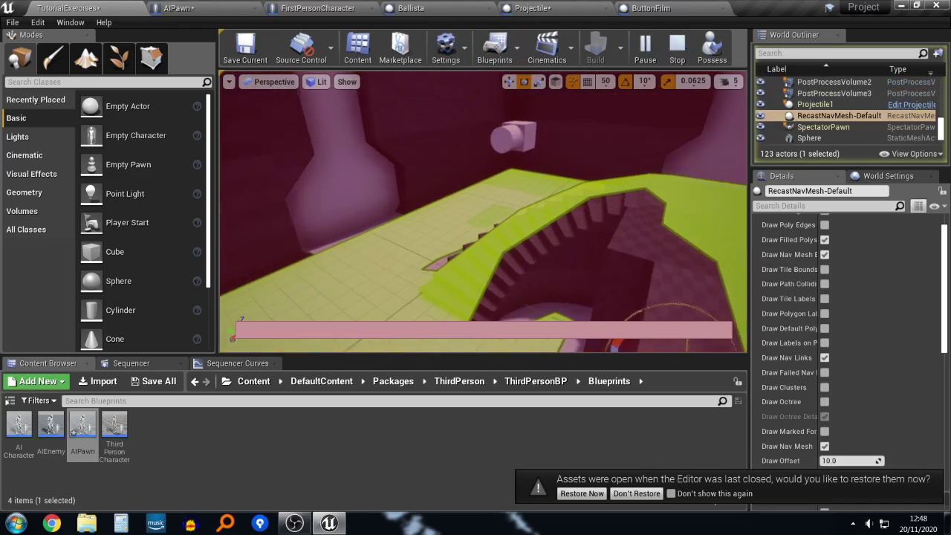
{"action": "right_click_drag", "start_coordinate": [483, 212], "coordinate": [491, 230]}
{"action": "left_click", "coordinate": [383, 178]}
{"action": "right_click_drag", "start_coordinate": [359, 150], "coordinate": [416, 170]}
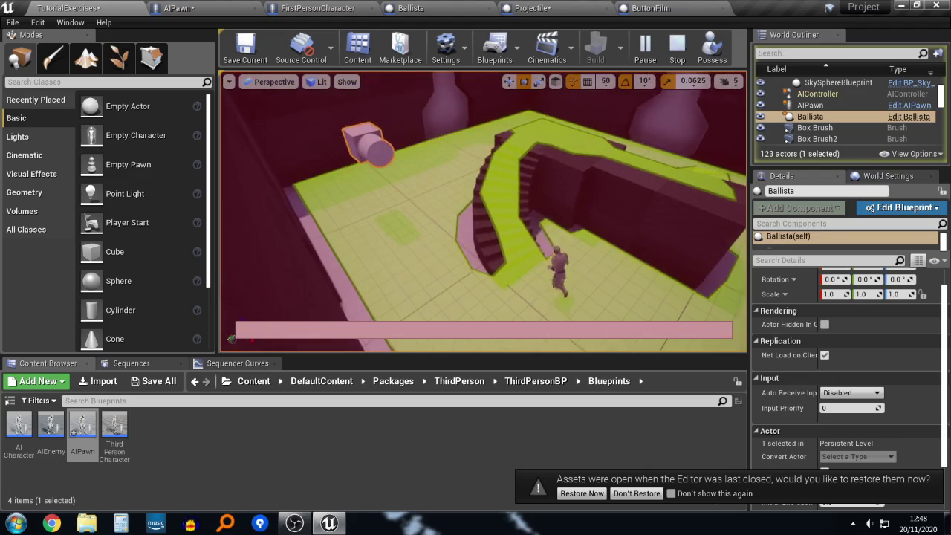
{"action": "left_click_drag", "start_coordinate": [359, 150], "coordinate": [410, 130]}
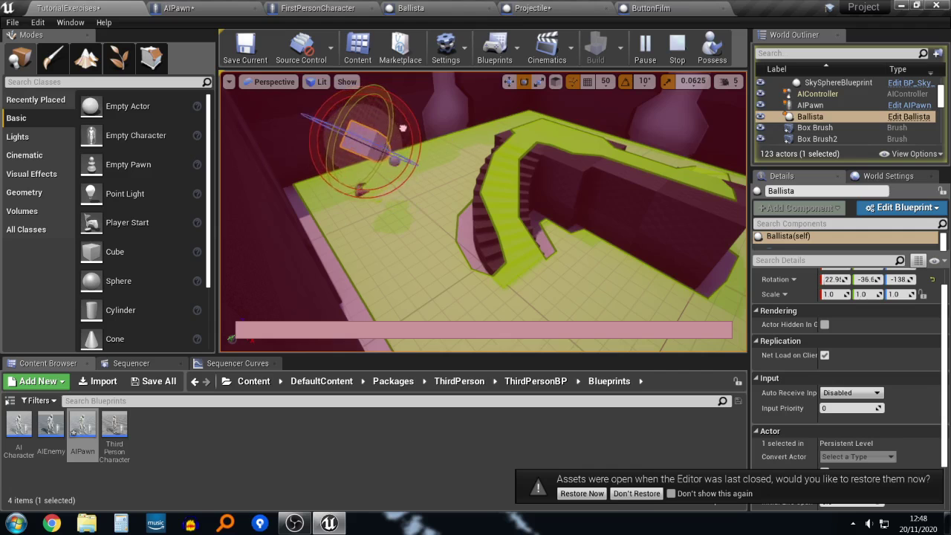
Step: Examine up close how the fallen AI pawn's body rests on the floor, and stop the simulation
{"action": "key", "text": "w"}
{"action": "right_click_drag", "start_coordinate": [483, 212], "coordinate": [241, 206]}
{"action": "key", "text": "w"}
{"action": "key", "text": "d"}
{"action": "key", "text": "w"}
{"action": "key", "text": "d"}
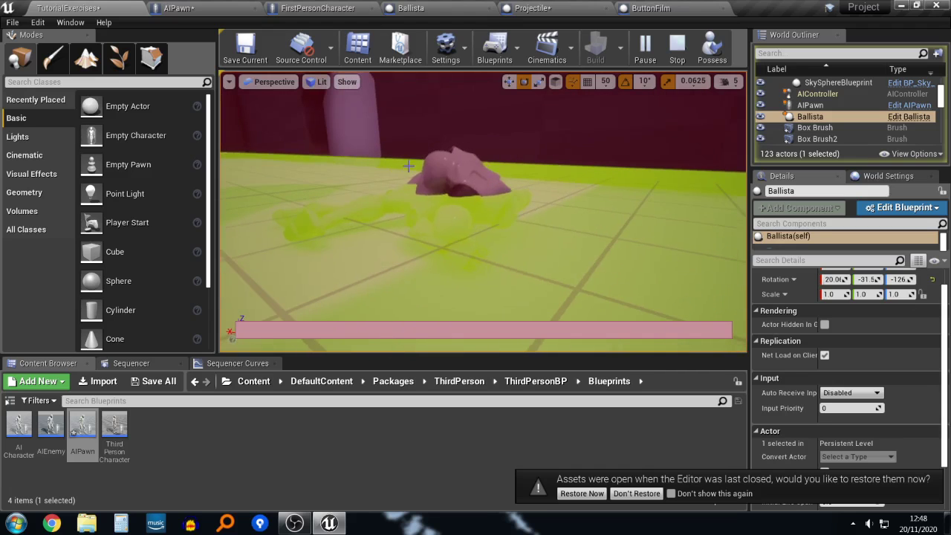
{"action": "key", "text": "Escape"}
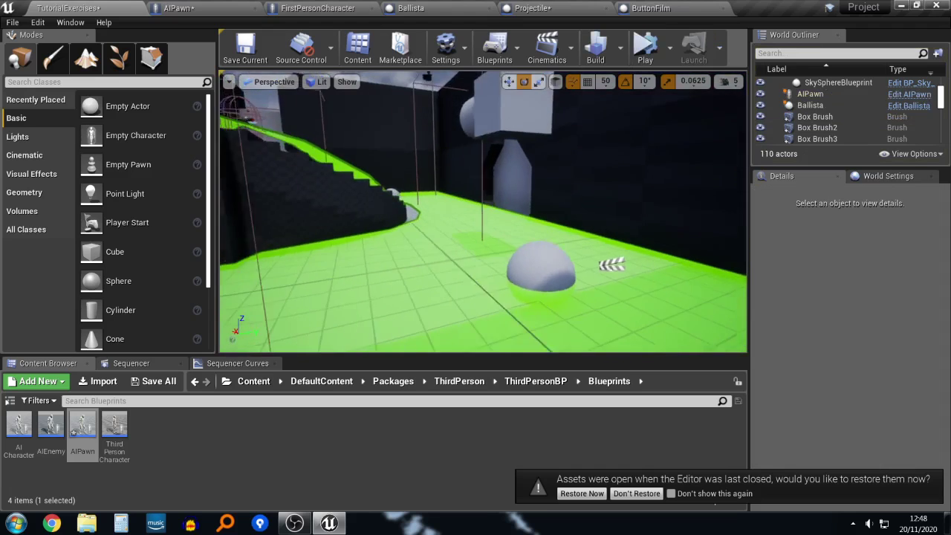
Step: Switch the play mode from Simulate to playing the level inside the editor viewport, and start it
{"action": "key", "text": "s"}
{"action": "mouse_move", "coordinate": [483, 211]}
{"action": "right_mouse_down"}
{"action": "mouse_move", "coordinate": [565, 214]}
{"action": "mouse_move", "coordinate": [483, 213]}
{"action": "mouse_move", "coordinate": [513, 212]}
{"action": "mouse_move", "coordinate": [483, 210]}
{"action": "mouse_move", "coordinate": [513, 201]}
{"action": "right_mouse_up"}
{"action": "key", "text": "w"}
{"action": "key", "text": "w"}
{"action": "key", "text": "s"}
{"action": "left_click", "coordinate": [669, 49]}
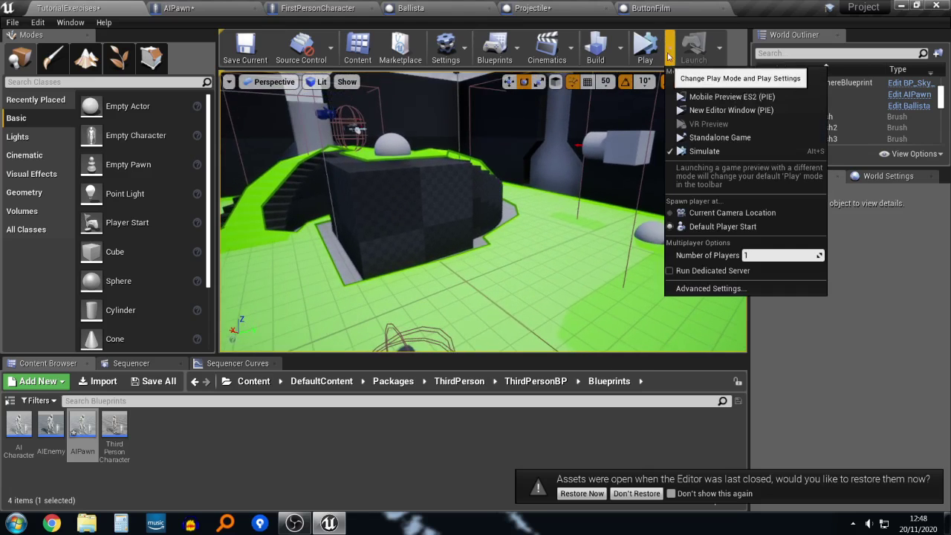
{"action": "left_click", "coordinate": [712, 83]}
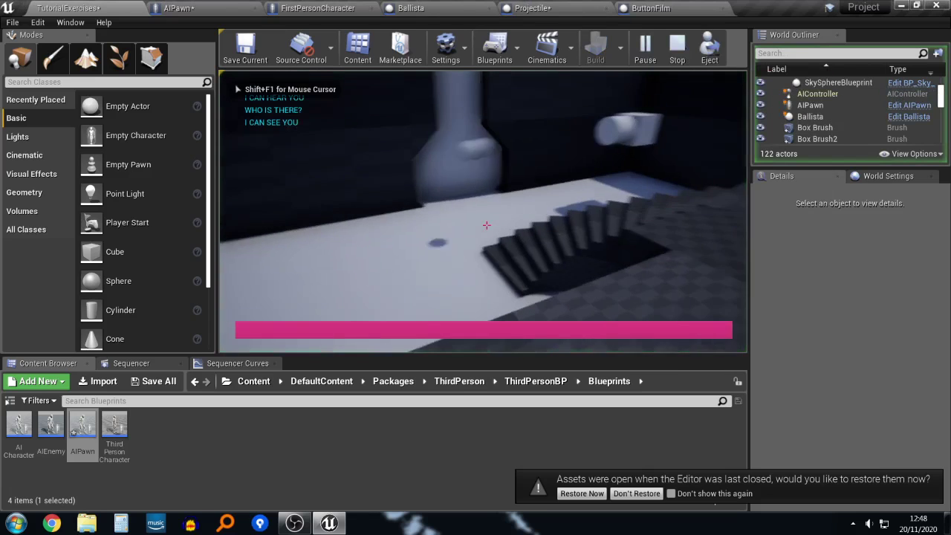
Step: Play-test the level by luring the chasing AI pawn around the Ballista's line of fire, and stop playing
{"action": "key", "text": "a"}
{"action": "key", "text": "s"}
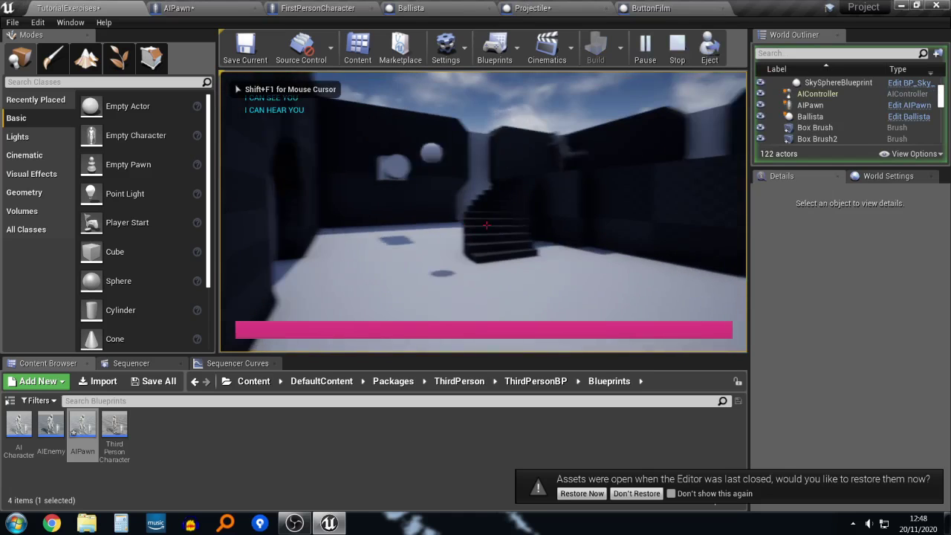
{"action": "key", "text": "s"}
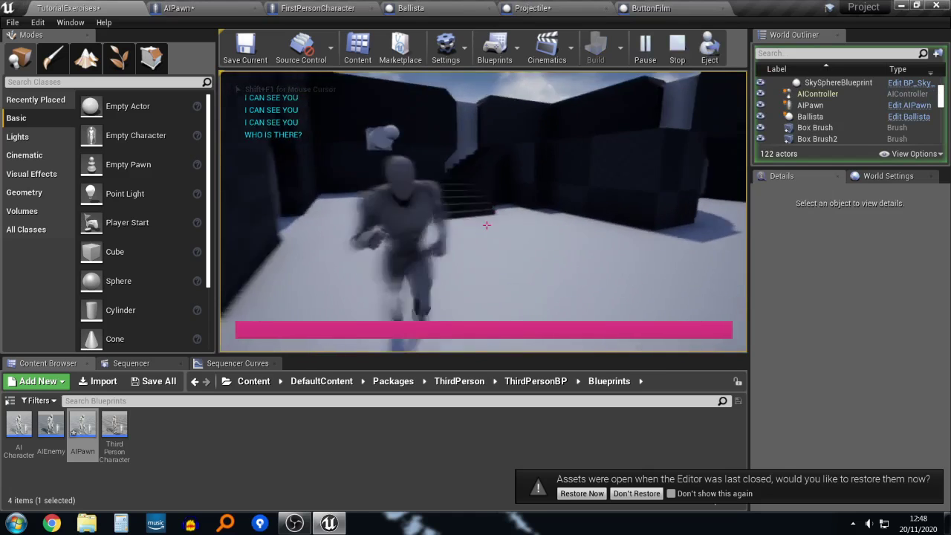
{"action": "key", "text": "a"}
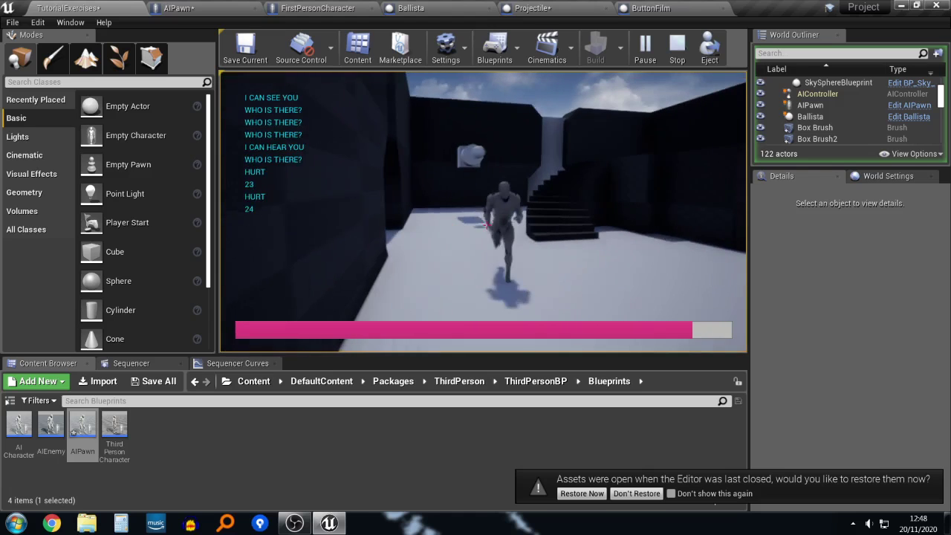
{"action": "key", "text": "d"}
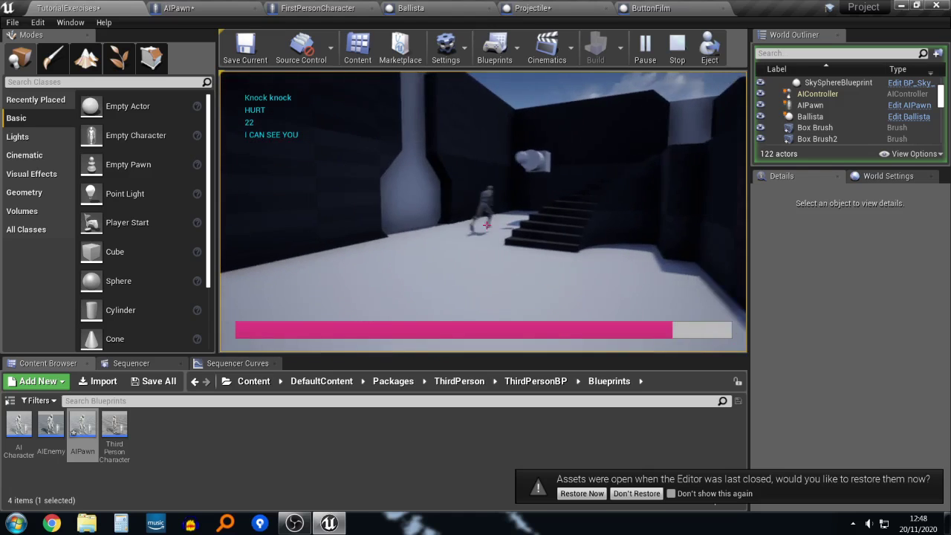
{"action": "key", "text": "w"}
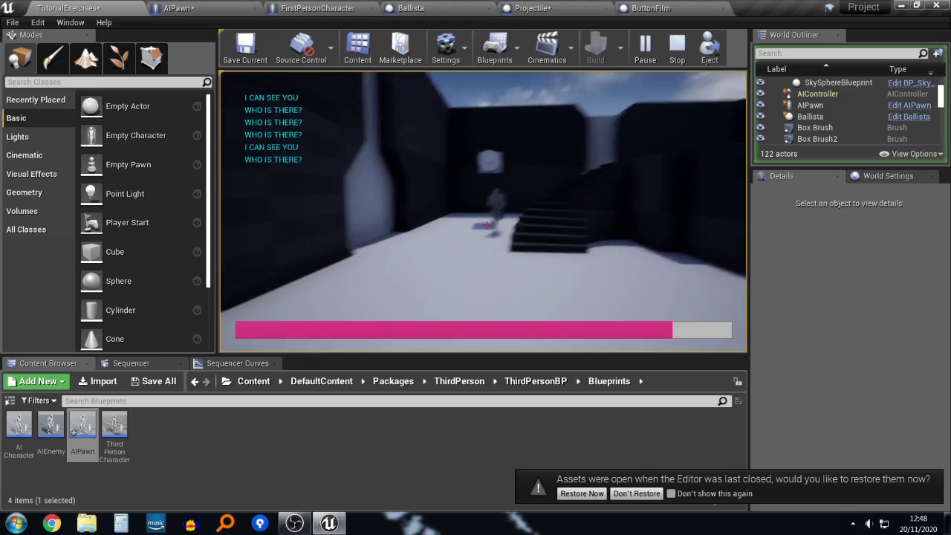
{"action": "key", "text": "w"}
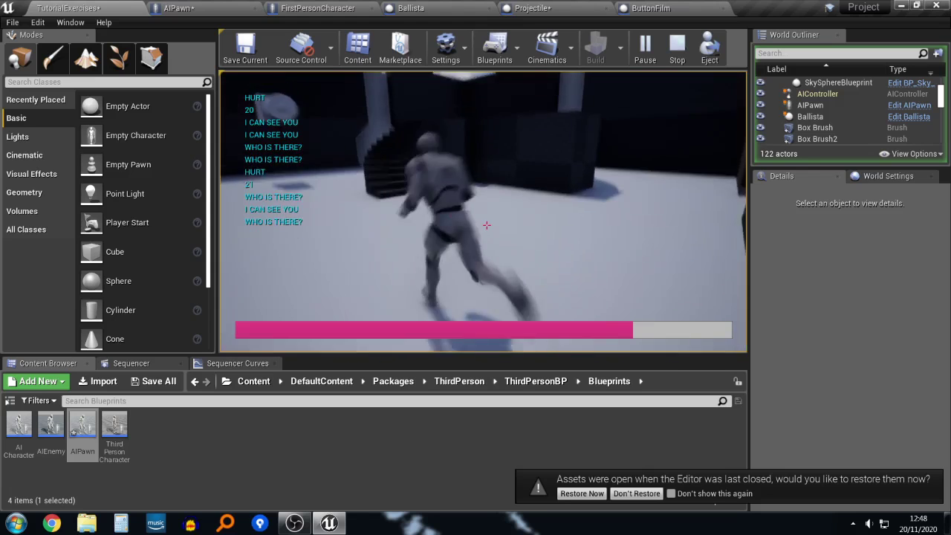
{"action": "key", "text": "Escape"}
Step: Re-aim the Ballista with the rotation gizmo and play the level, approaching the AI pawn in the line of fire
{"action": "left_click", "coordinate": [423, 123]}
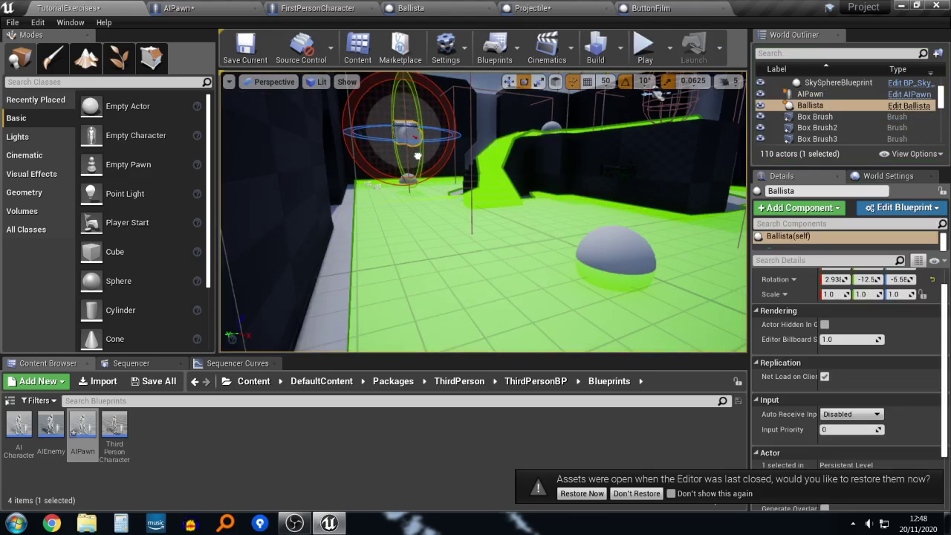
{"action": "left_click", "coordinate": [644, 51]}
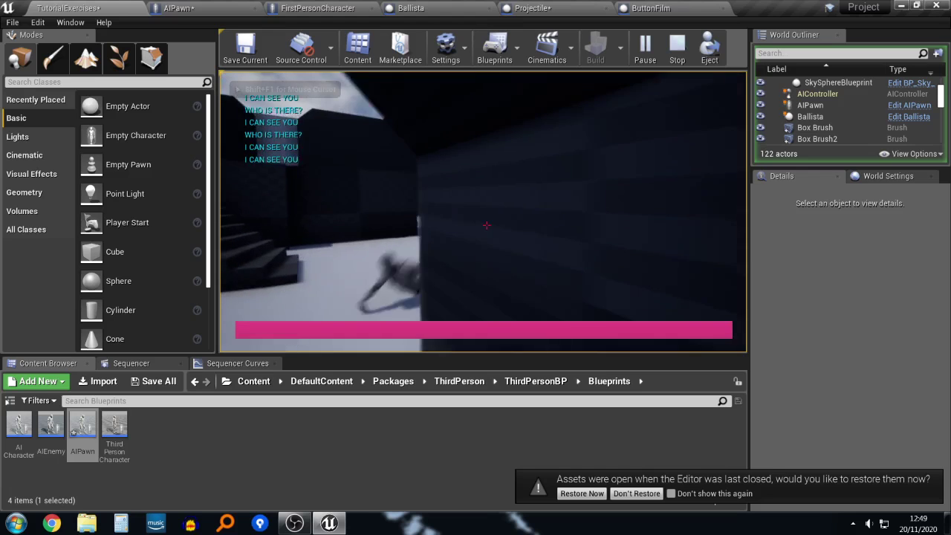
{"action": "key", "text": "w"}
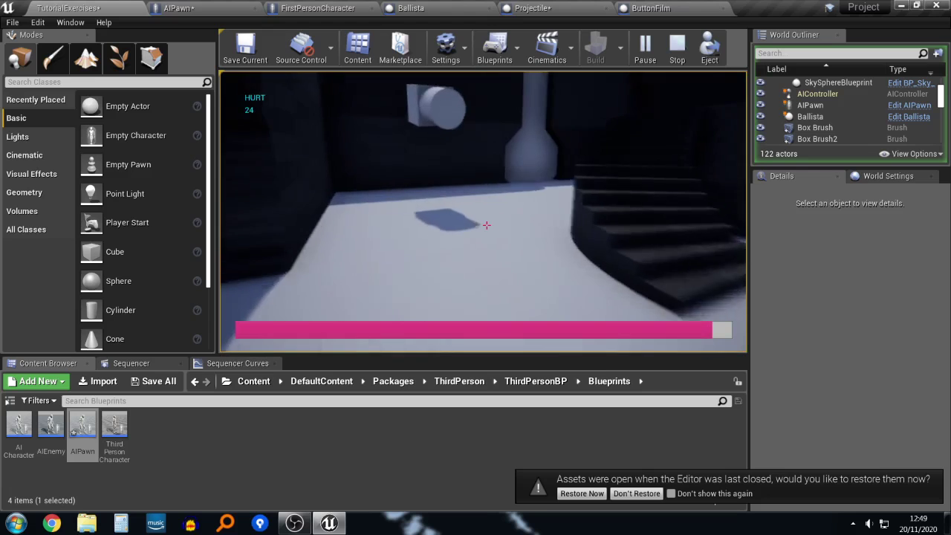
{"action": "key", "text": "w"}
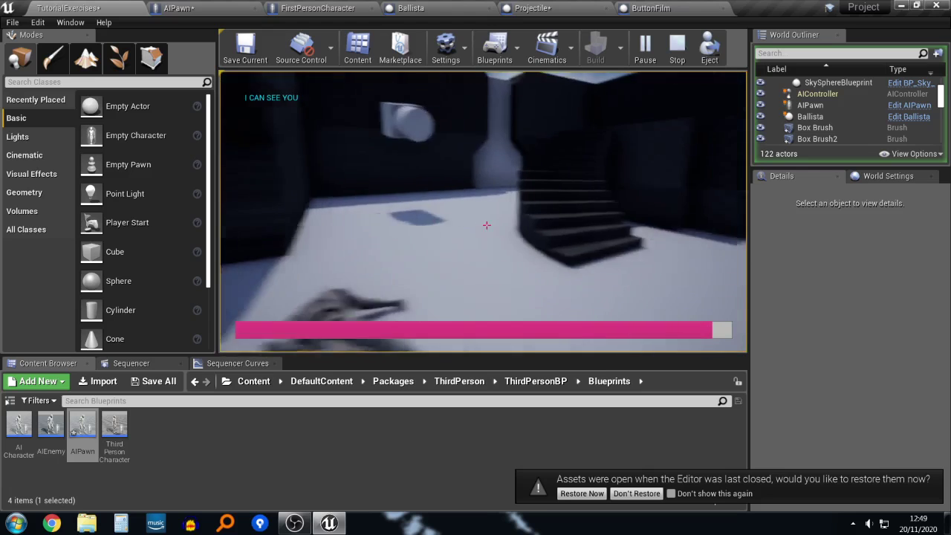
{"action": "key", "text": "w"}
{"action": "key", "text": "w"}
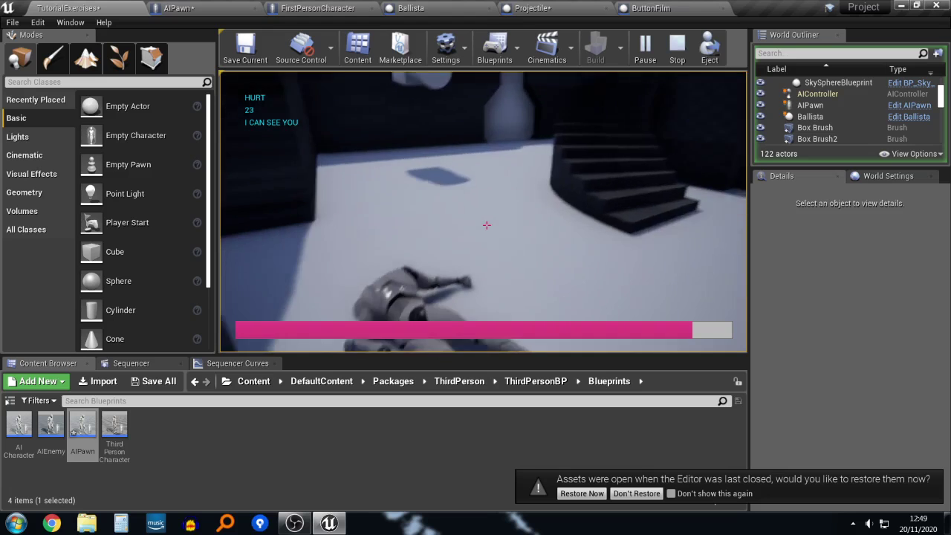
Step: Walk back and forth around the fallen AI pawn to test whether its body still blocks and hurts the player, and stop playing
{"action": "key", "text": "s"}
{"action": "key", "text": "w"}
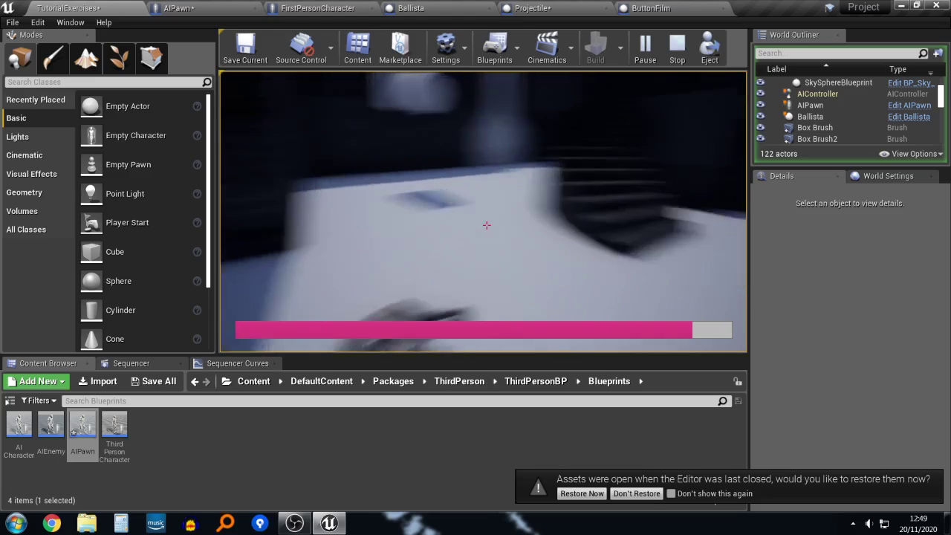
{"action": "key", "text": "s"}
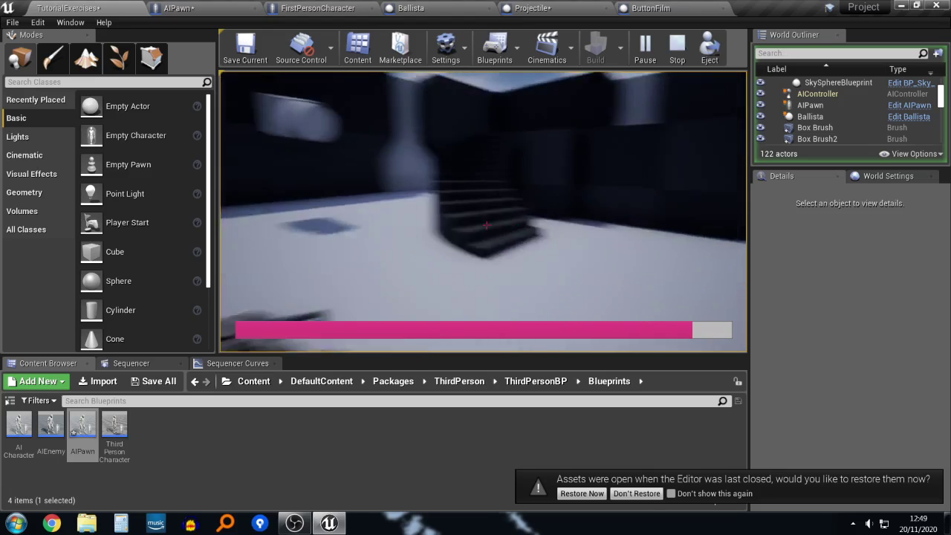
{"action": "key", "text": "w"}
{"action": "key", "text": "w"}
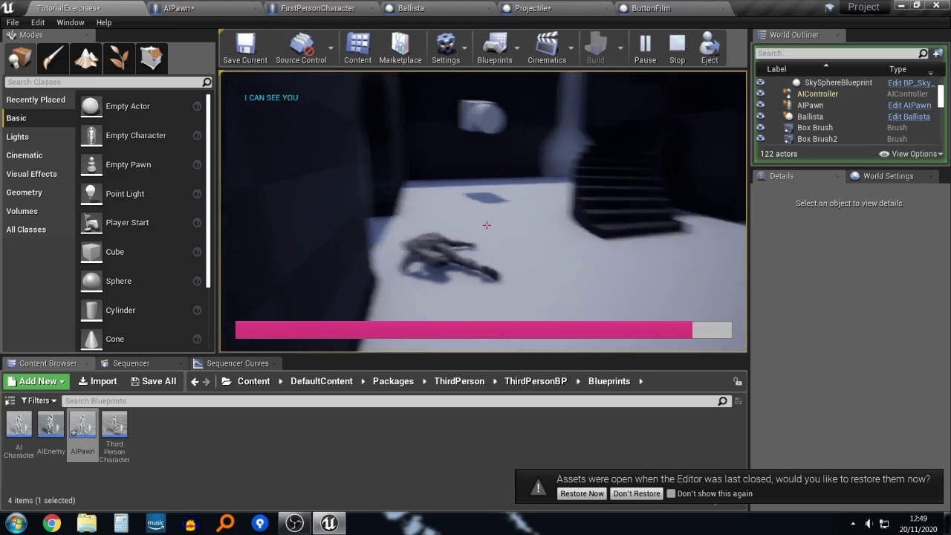
{"action": "key", "text": "s"}
{"action": "key", "text": "w"}
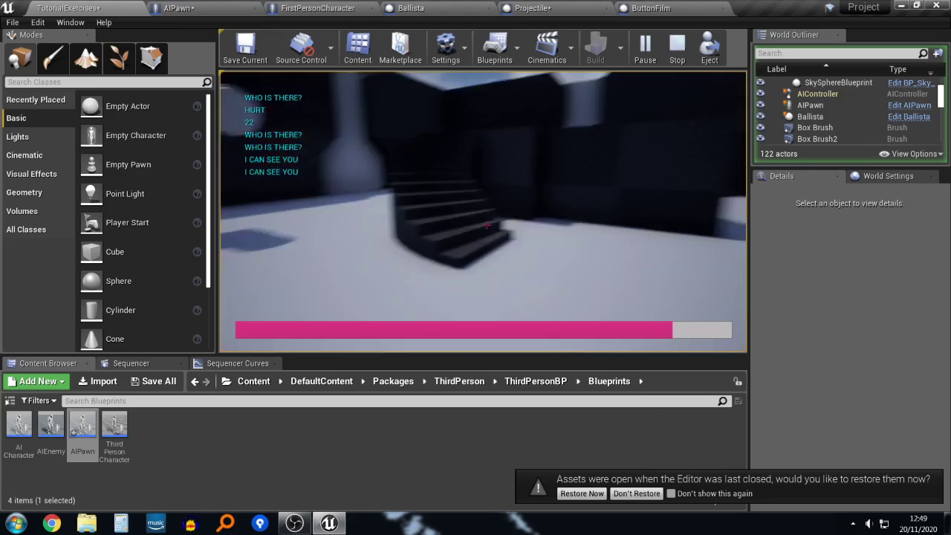
{"action": "key", "text": "w"}
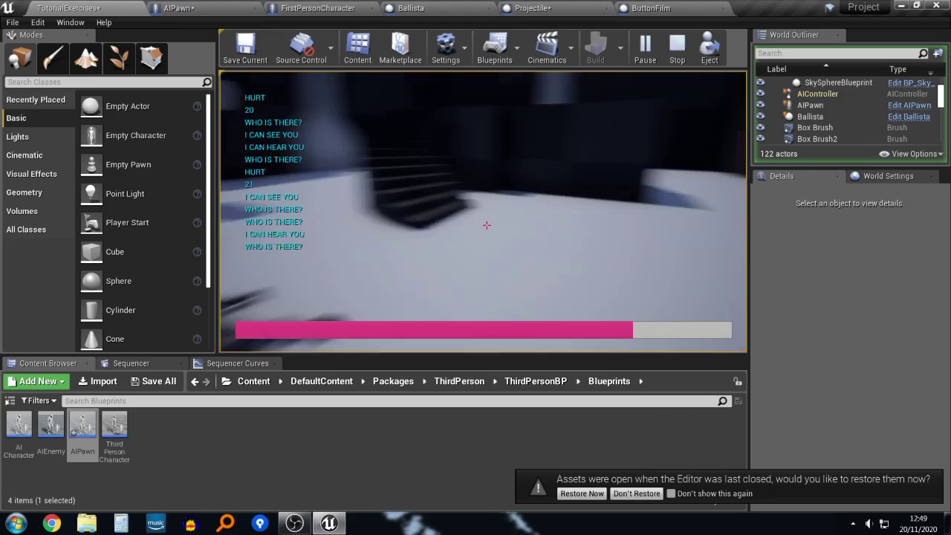
{"action": "key", "text": "s"}
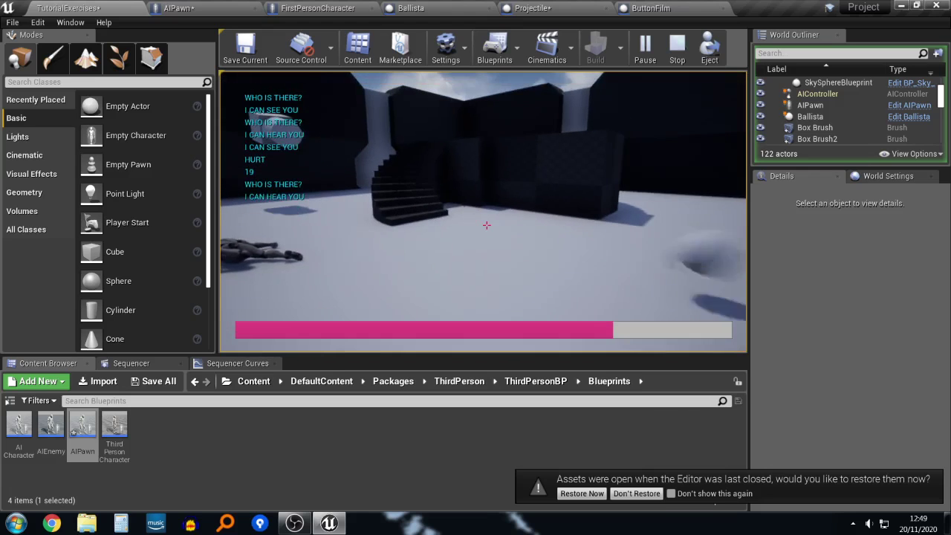
{"action": "key", "text": "s"}
{"action": "key", "text": "w"}
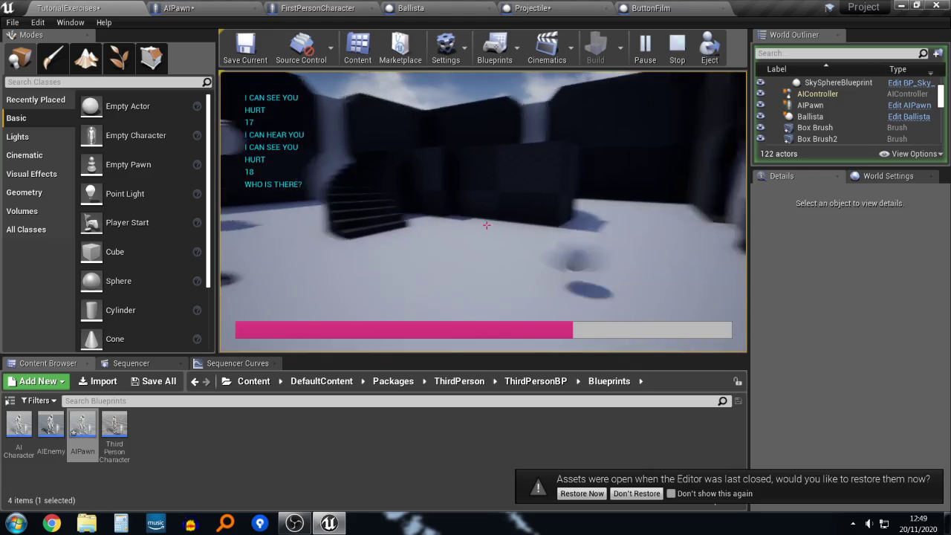
{"action": "key", "text": "Escape"}
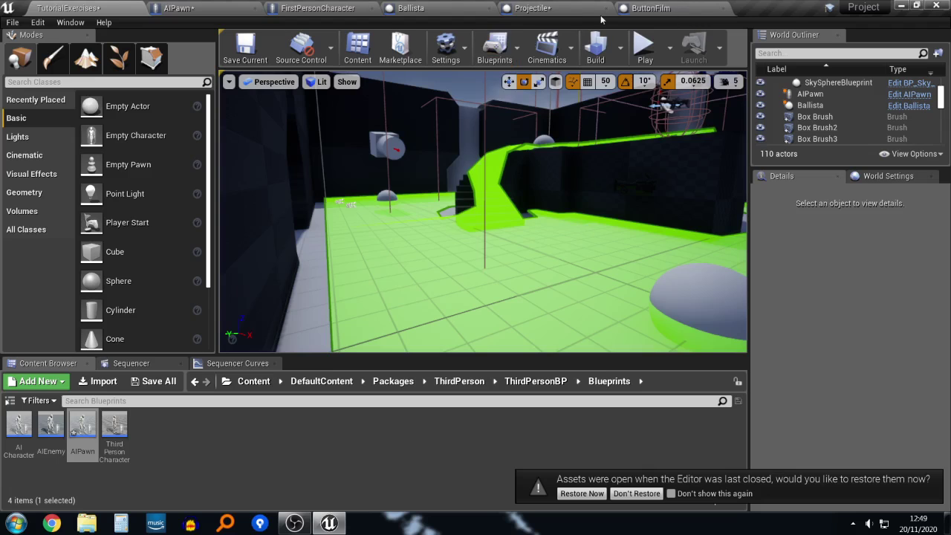
Step: Review the Projectile's Damage and Death calls, and add a Capsule reference beside Set Collision Enabled in the AIPawn event graph
{"action": "left_click", "coordinate": [539, 8]}
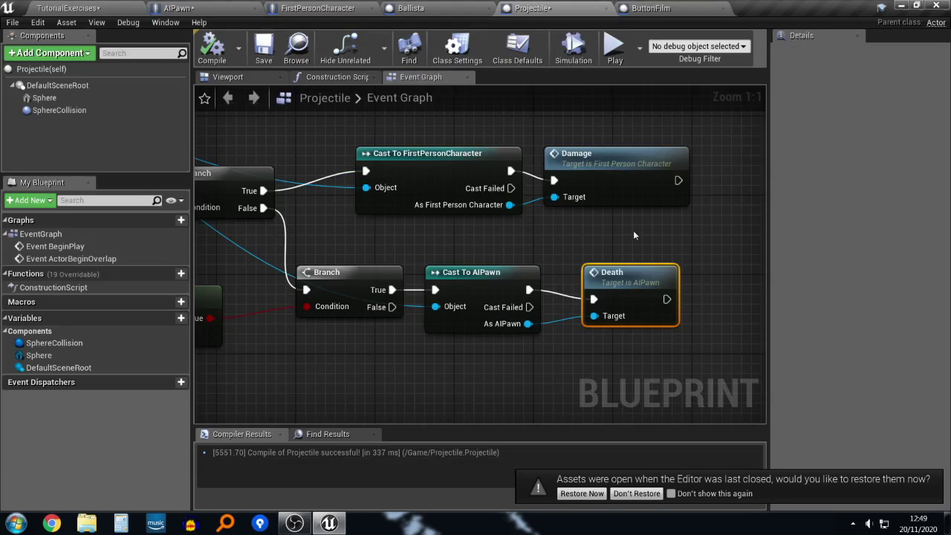
{"action": "right_click_drag", "start_coordinate": [633, 230], "coordinate": [568, 214]}
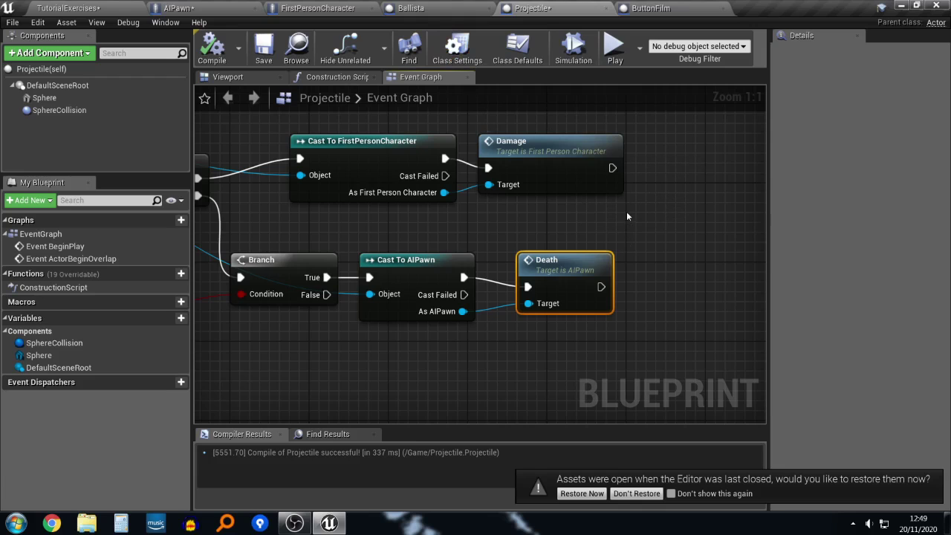
{"action": "right_click_drag", "start_coordinate": [626, 216], "coordinate": [595, 241]}
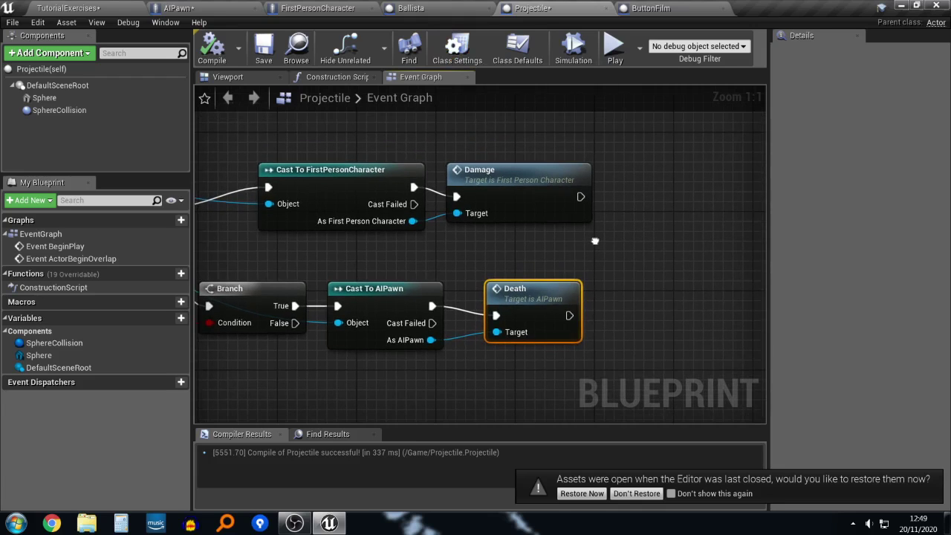
{"action": "left_click", "coordinate": [238, 6]}
{"action": "right_click_drag", "start_coordinate": [625, 180], "coordinate": [586, 177]}
{"action": "scroll", "coordinate": [616, 196], "scroll_direction": "down", "scroll_amount": 2}
{"action": "right_click_drag", "start_coordinate": [651, 151], "coordinate": [609, 198]}
{"action": "left_click_drag", "start_coordinate": [46, 123], "coordinate": [588, 151]}
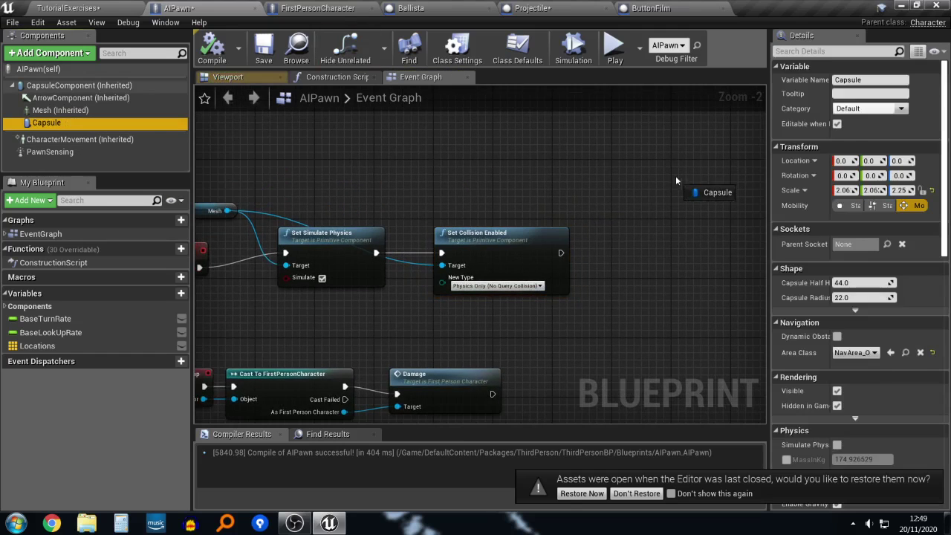
{"action": "left_click_drag", "start_coordinate": [676, 181], "coordinate": [680, 183]}
{"action": "right_click_drag", "start_coordinate": [680, 183], "coordinate": [616, 195]}
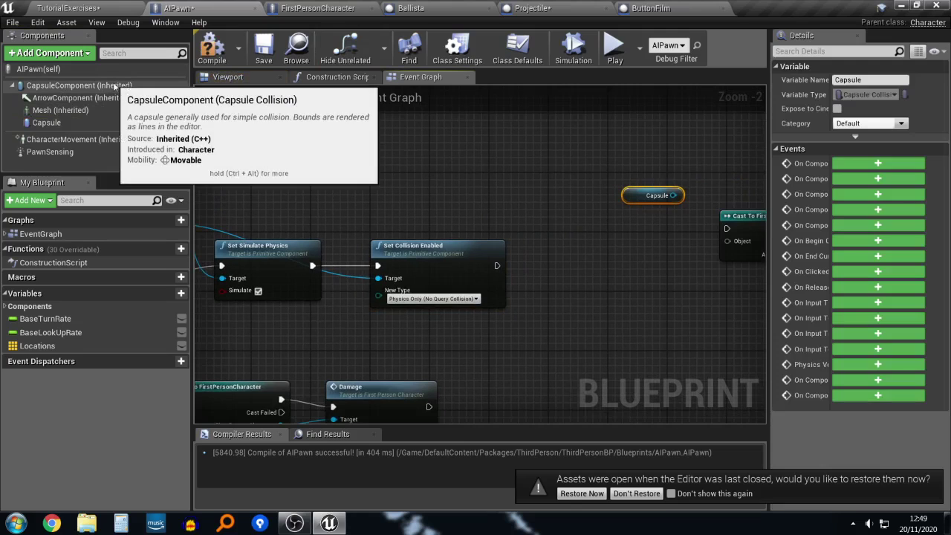
Step: Add a reference to the inherited CapsuleComponent in the AIPawn graph, and move the neighbouring Cast To FirstPersonCharacter nodes out of the way
{"action": "left_click_drag", "start_coordinate": [95, 87], "coordinate": [544, 190]}
{"action": "right_click_drag", "start_coordinate": [550, 197], "coordinate": [417, 187]}
{"action": "scroll", "coordinate": [667, 213], "scroll_direction": "down", "scroll_amount": 1}
{"action": "scroll", "coordinate": [667, 213], "scroll_direction": "down", "scroll_amount": 1}
{"action": "right_click_drag", "start_coordinate": [667, 213], "coordinate": [595, 215]}
{"action": "left_click_drag", "start_coordinate": [559, 196], "coordinate": [701, 261]}
{"action": "left_click_drag", "start_coordinate": [579, 217], "coordinate": [773, 231]}
{"action": "scroll", "coordinate": [624, 237], "scroll_direction": "up", "scroll_amount": 4}
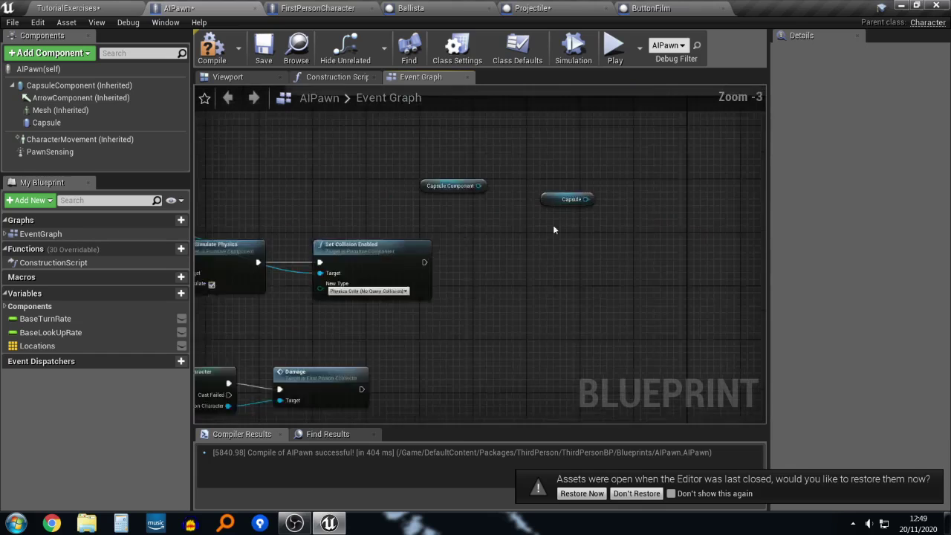
{"action": "left_click_drag", "start_coordinate": [485, 175], "coordinate": [430, 183]}
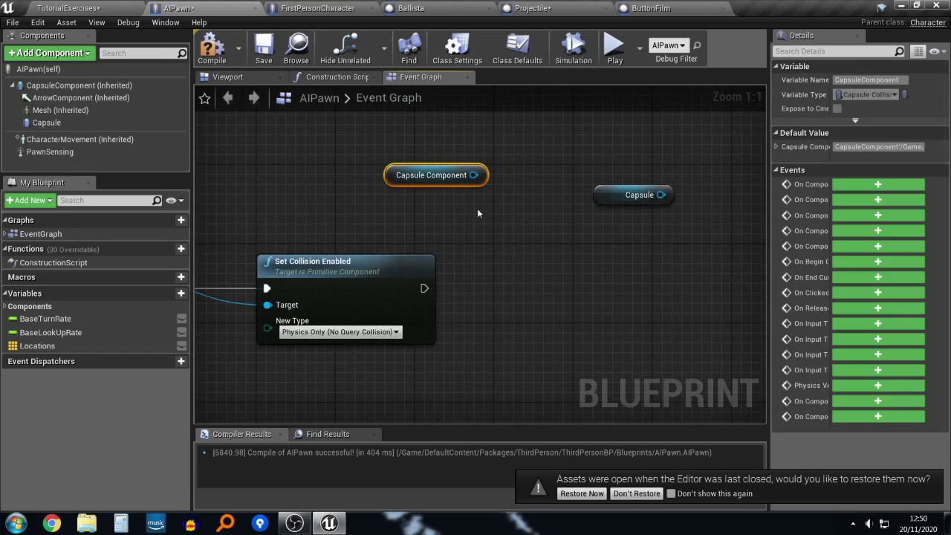
Step: Add a Set Collision Enabled node for Capsule Component with No Collision, and chain it after the mesh's Set Collision Enabled
{"action": "left_click_drag", "start_coordinate": [505, 234], "coordinate": [521, 260]}
{"action": "type", "text": "set colli"}
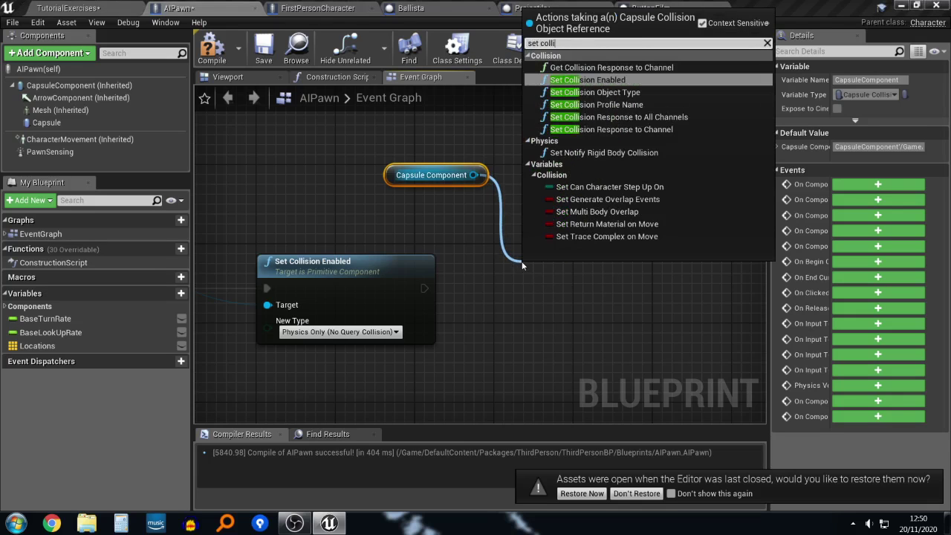
{"action": "left_click", "coordinate": [612, 82]}
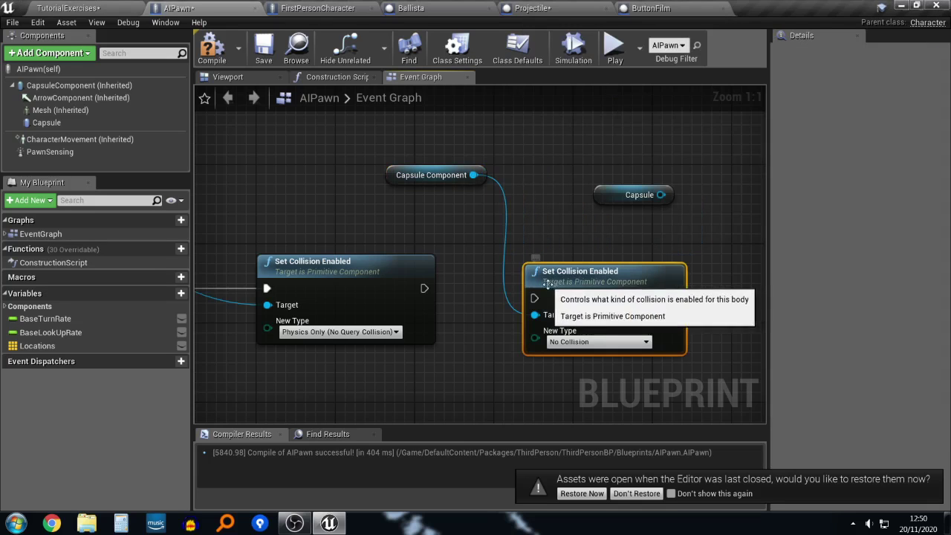
{"action": "right_click_drag", "start_coordinate": [541, 259], "coordinate": [340, 233]}
Step: Duplicate the No Collision node, chain the copy after the original, and connect the Capsule reference to its Target
{"action": "key", "text": "ctrl+c"}
{"action": "key", "text": "ctrl+v"}
{"action": "left_click_drag", "start_coordinate": [568, 278], "coordinate": [578, 258]}
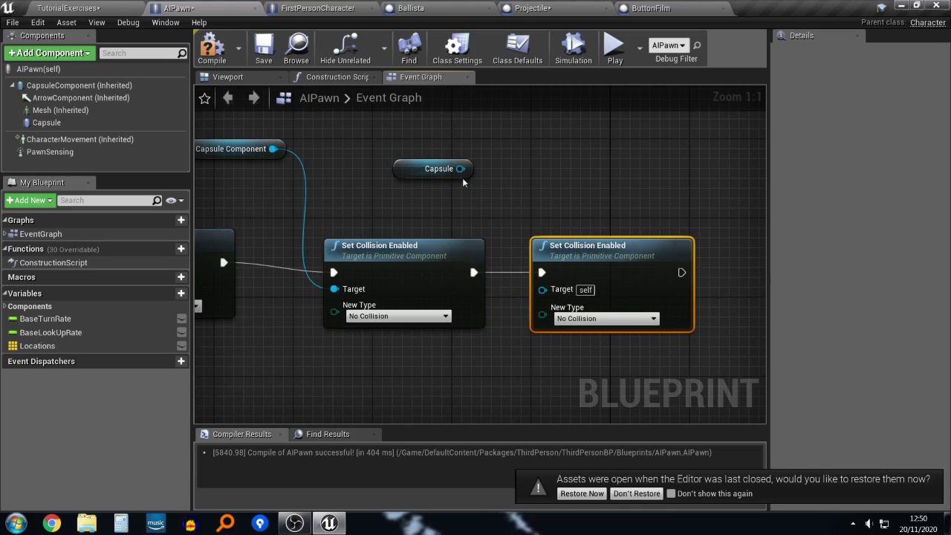
{"action": "left_click_drag", "start_coordinate": [460, 168], "coordinate": [577, 304]}
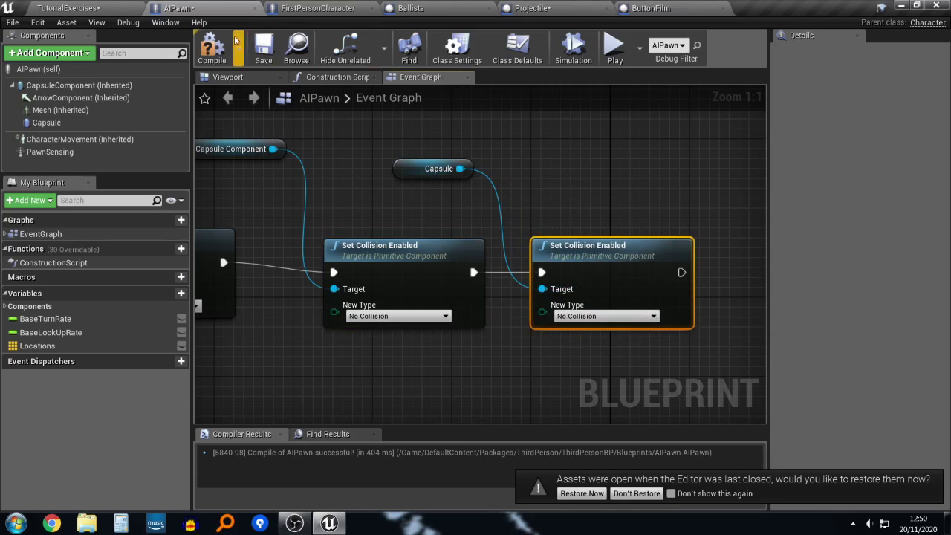
Step: Play-test TutorialExercises by walking up to and around the fallen AI pawn to check its disabled capsule collision, and stop playing
{"action": "left_click", "coordinate": [89, 6]}
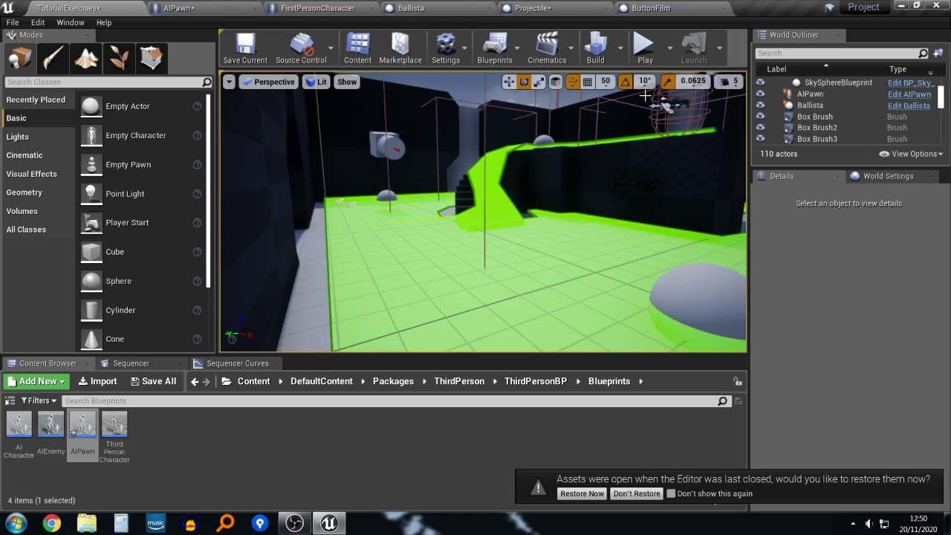
{"action": "left_click", "coordinate": [646, 49]}
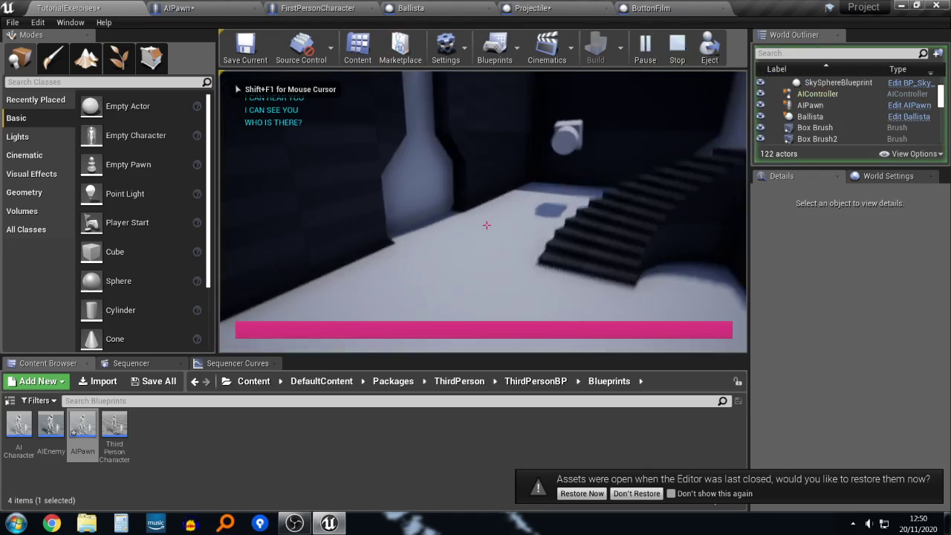
{"action": "key", "text": "w"}
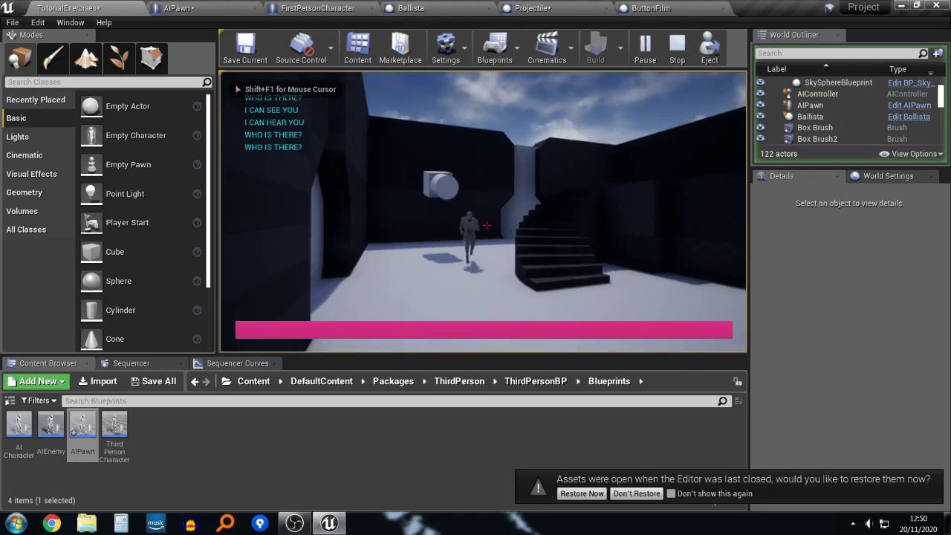
{"action": "left_click", "coordinate": [487, 226]}
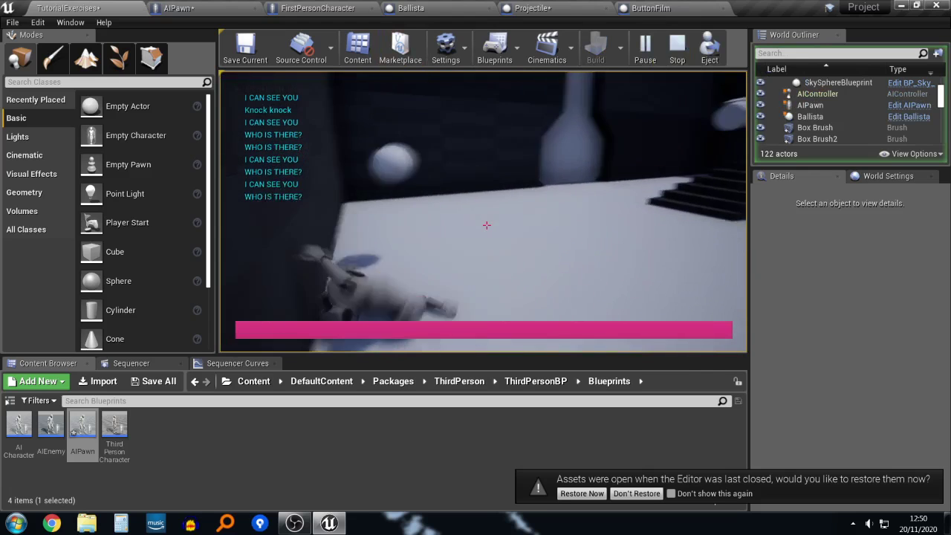
{"action": "key", "text": "w"}
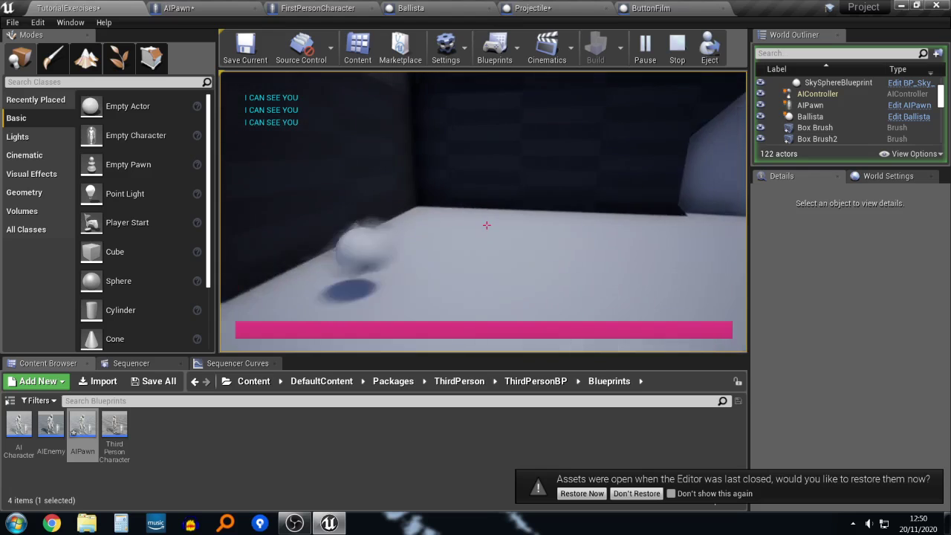
{"action": "key", "text": "w"}
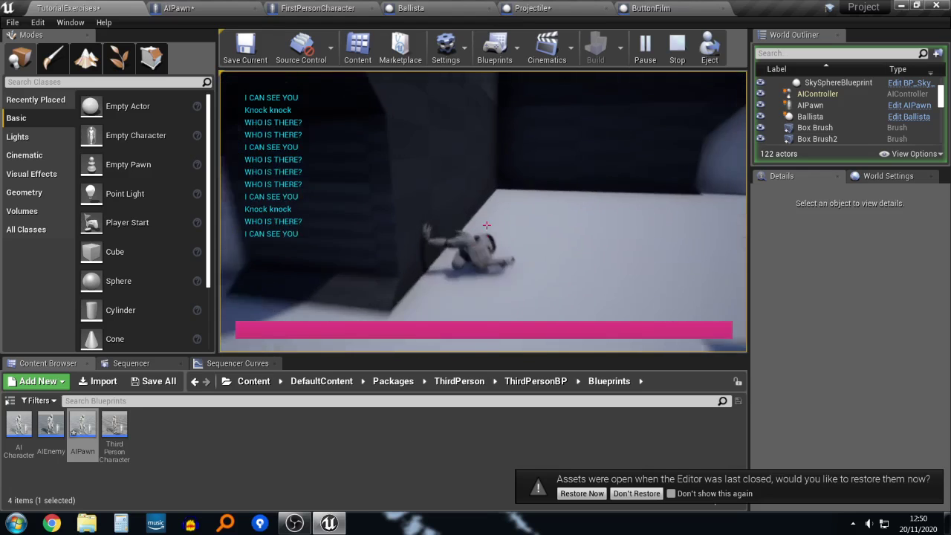
{"action": "key", "text": "w"}
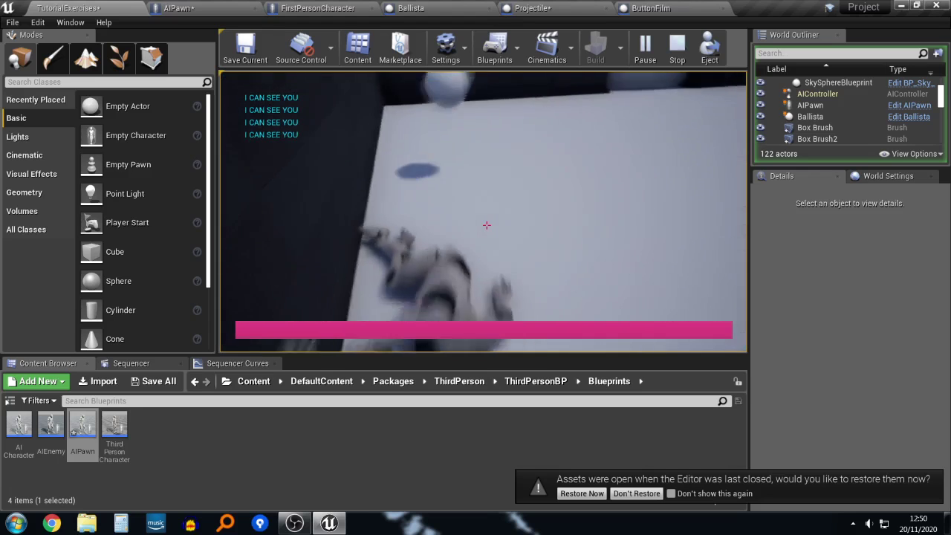
{"action": "key", "text": "w"}
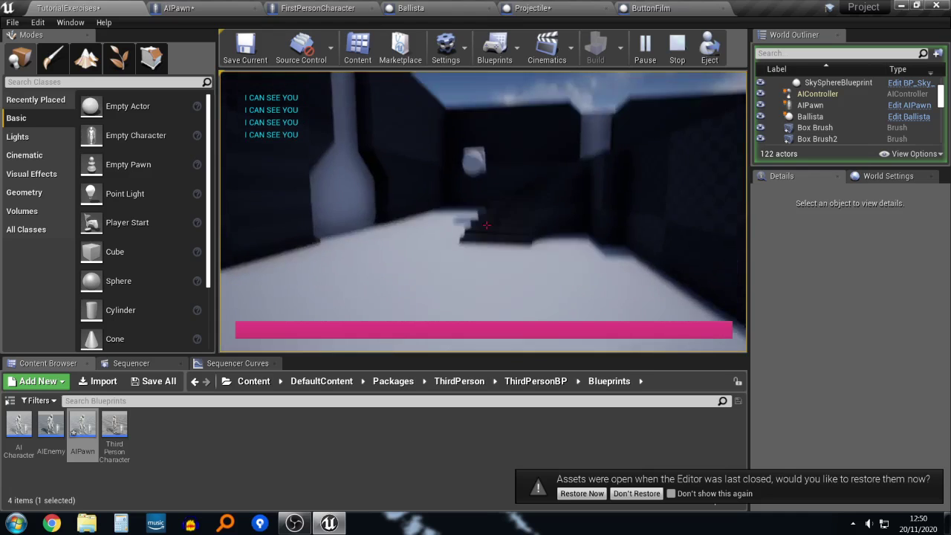
{"action": "key", "text": "w"}
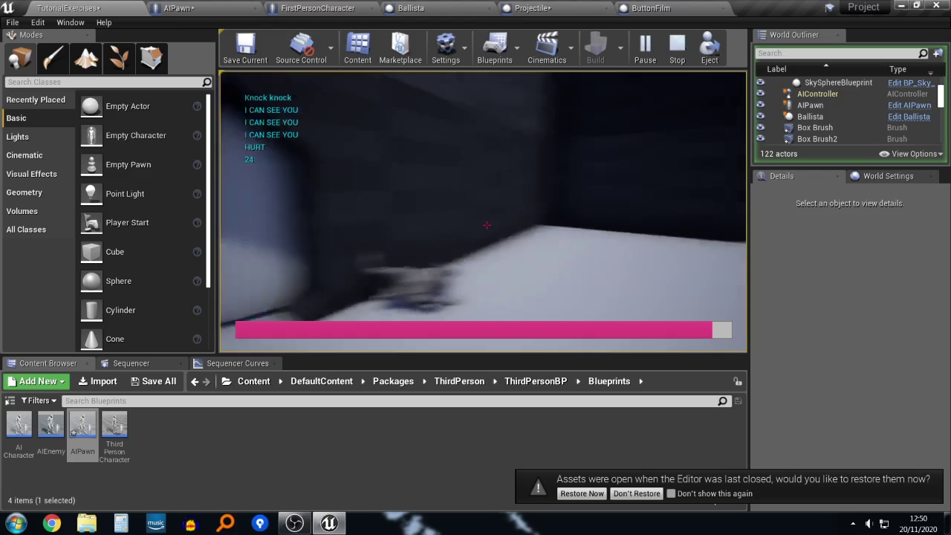
{"action": "key", "text": "w"}
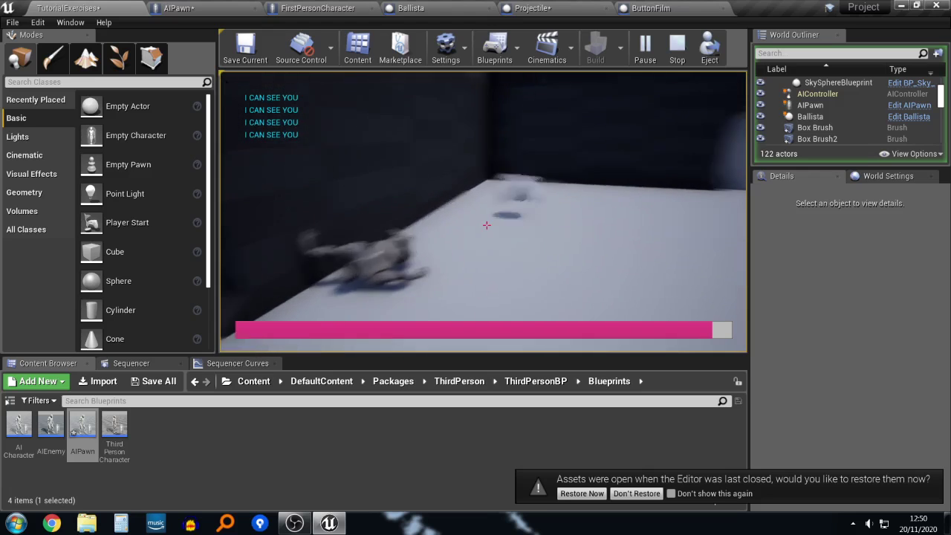
{"action": "key", "text": "Escape"}
Step: Select the Ballista, briefly play-test the level to see where it fires, and stop playing
{"action": "right_click_drag", "start_coordinate": [483, 212], "coordinate": [520, 213]}
{"action": "left_click", "coordinate": [596, 150]}
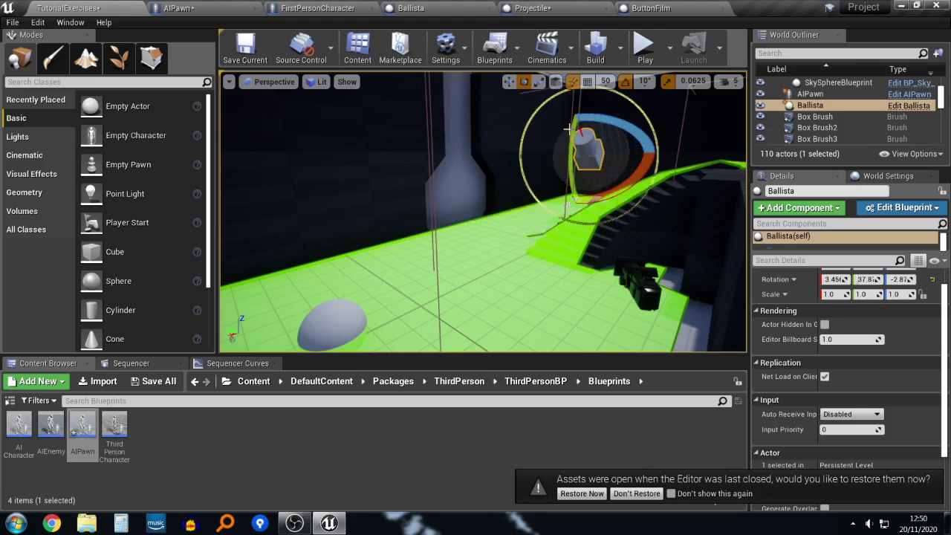
{"action": "left_click", "coordinate": [644, 55]}
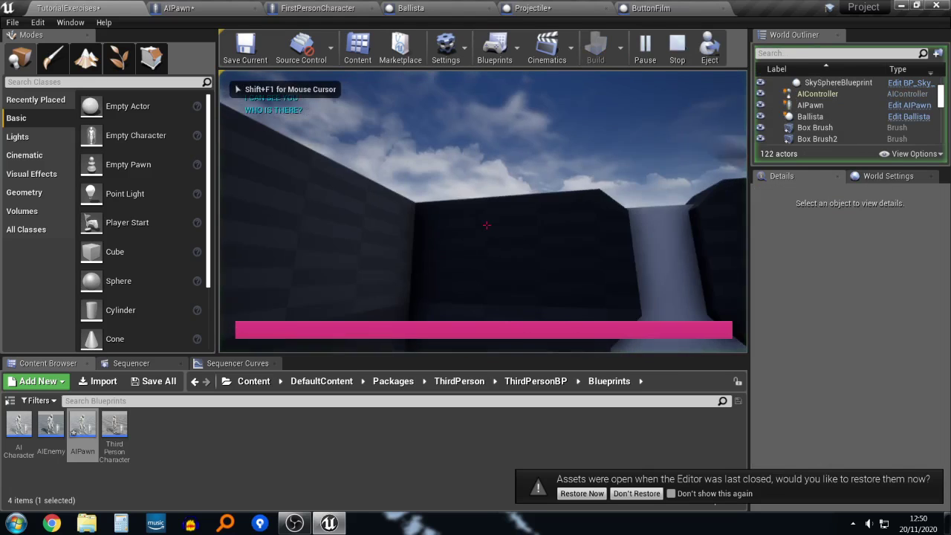
{"action": "key", "text": "Escape"}
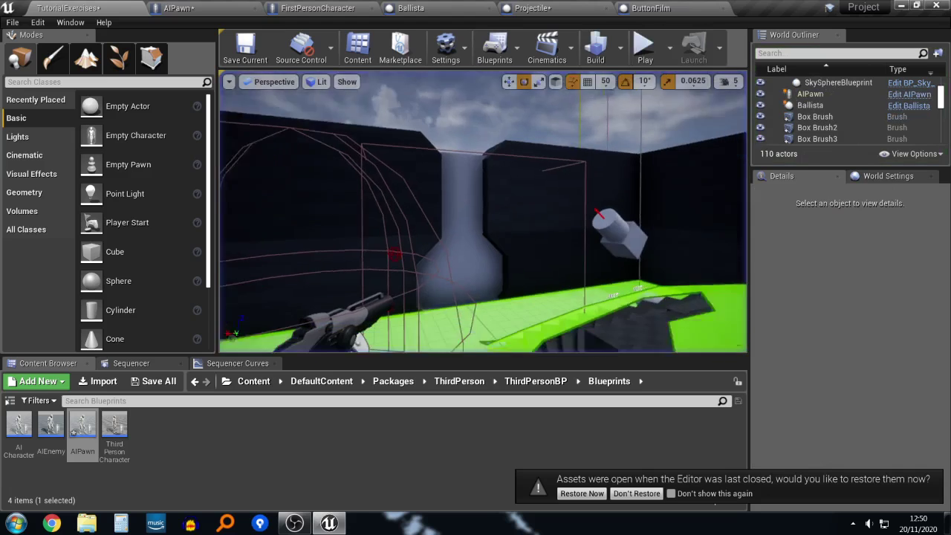
Step: Rotate the Ballista to about -7.27, -2.06, -5.09 degrees, then play-test its aim and stop playing
{"action": "left_click_drag", "start_coordinate": [552, 204], "coordinate": [551, 189]}
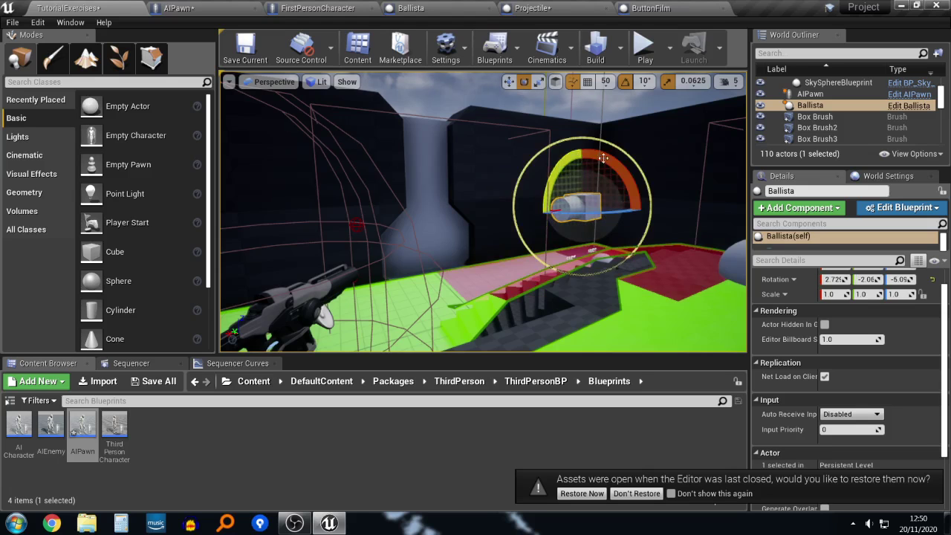
{"action": "left_click_drag", "start_coordinate": [621, 170], "coordinate": [621, 182]}
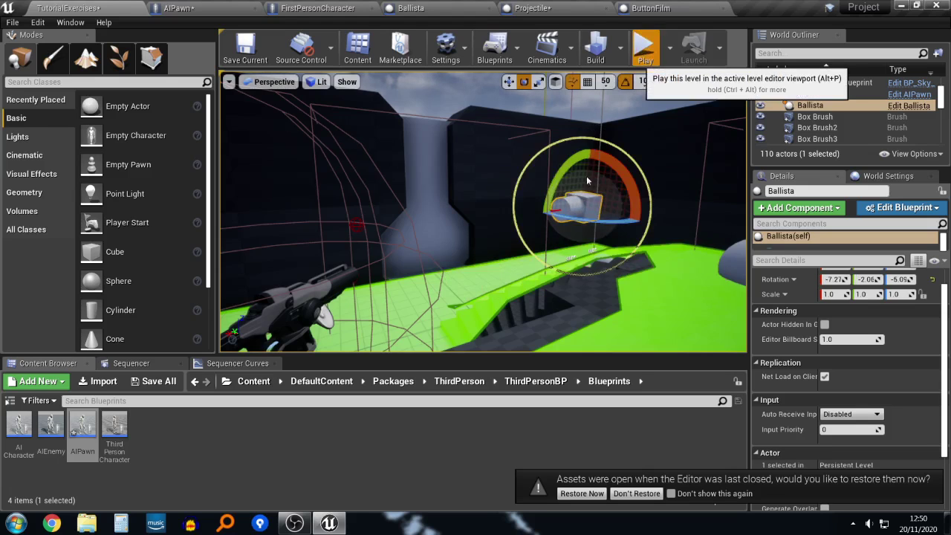
{"action": "left_click", "coordinate": [644, 47]}
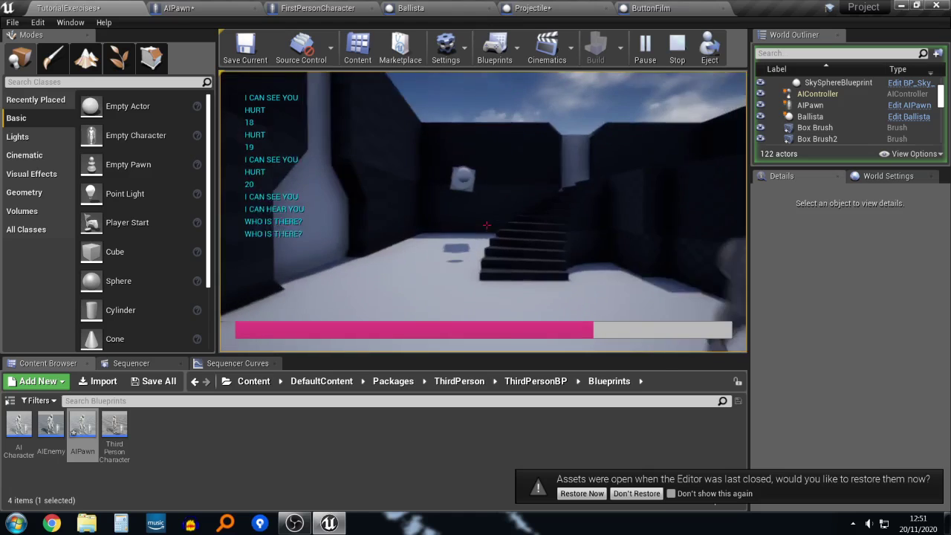
{"action": "key", "text": "Escape"}
Step: Lower the Ballista closer to the floor, play-test the level briefly, and stop playing
{"action": "right_click_drag", "start_coordinate": [655, 218], "coordinate": [639, 212]}
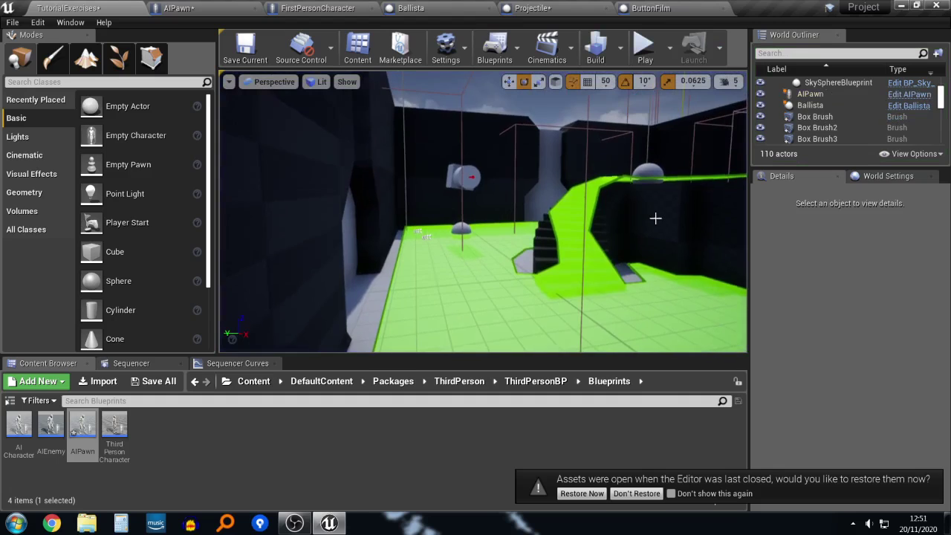
{"action": "left_click", "coordinate": [455, 175]}
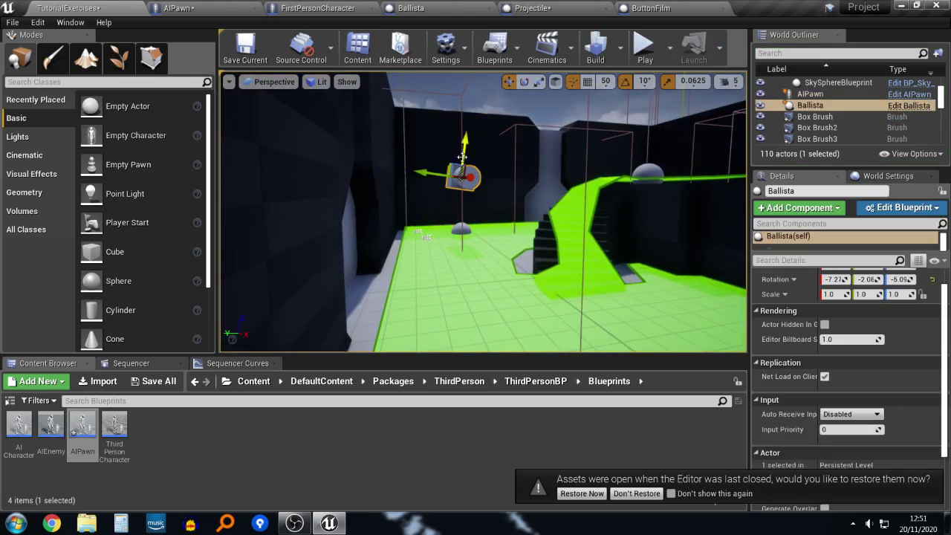
{"action": "key", "text": "w"}
{"action": "right_click_drag", "start_coordinate": [465, 193], "coordinate": [480, 239]}
{"action": "left_click_drag", "start_coordinate": [503, 244], "coordinate": [452, 180]}
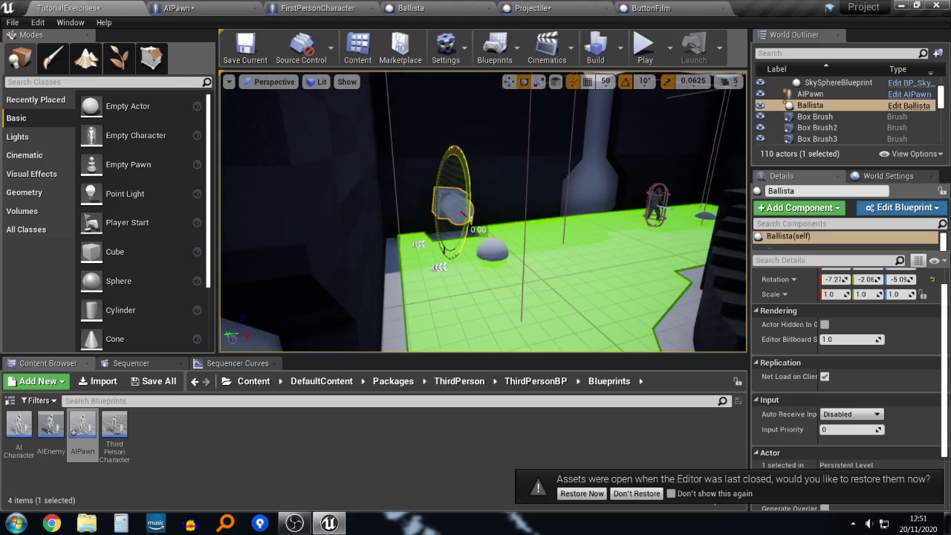
{"action": "left_click_drag", "start_coordinate": [470, 220], "coordinate": [471, 198]}
{"action": "left_click", "coordinate": [645, 48]}
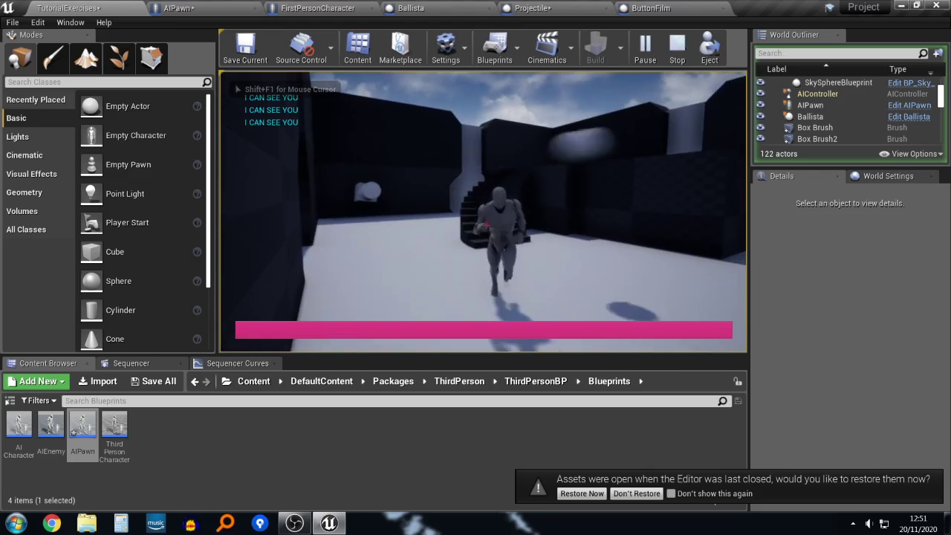
{"action": "key", "text": "Escape"}
Step: Play-test the level by moving around the AI pawn in the Ballista's line of fire, inspect its ragdoll body, and stop playing
{"action": "left_click", "coordinate": [371, 196]}
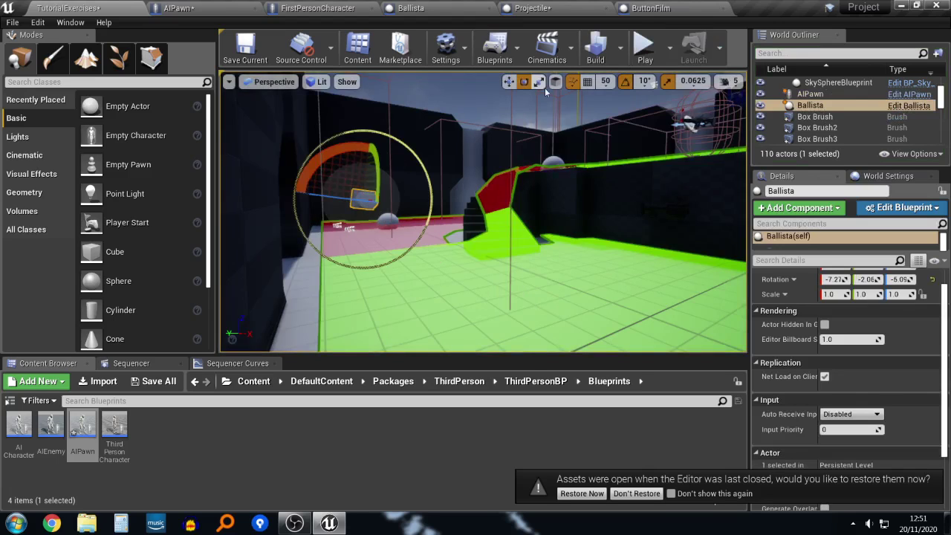
{"action": "left_click", "coordinate": [652, 45]}
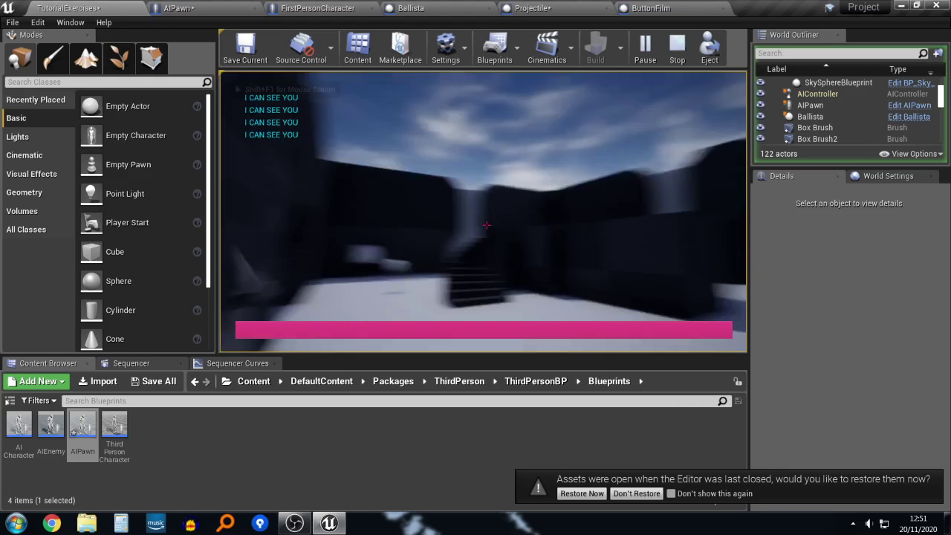
{"action": "key", "text": "w"}
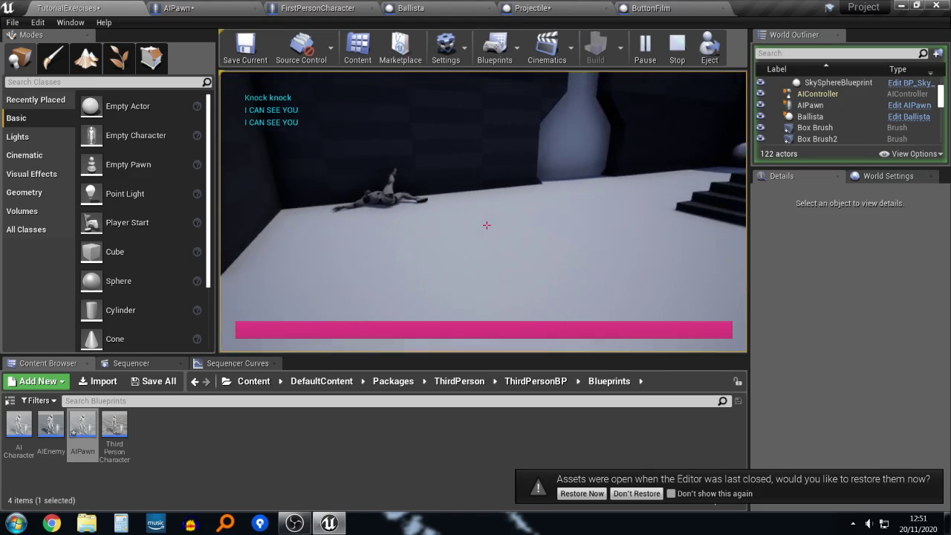
{"action": "key", "text": "w"}
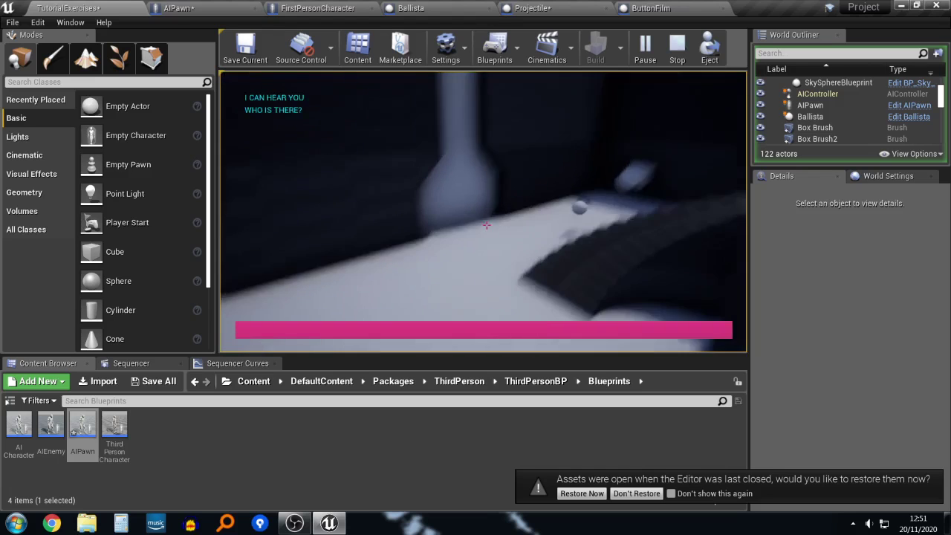
{"action": "key", "text": "w"}
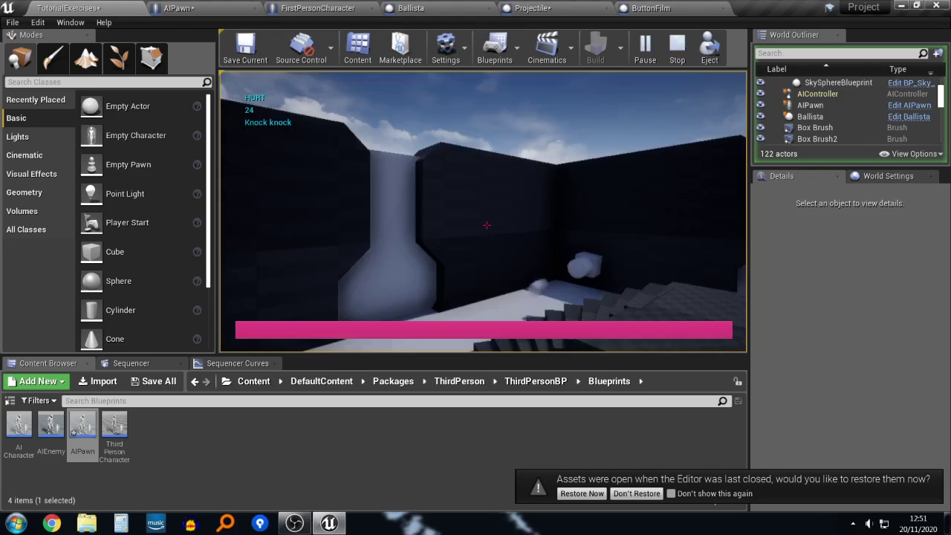
{"action": "key", "text": "w"}
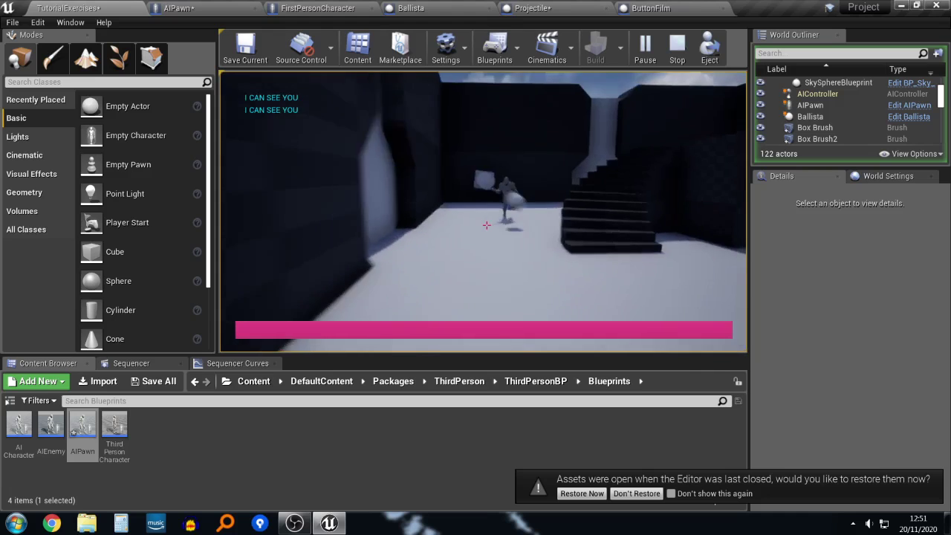
{"action": "key", "text": "s"}
{"action": "key", "text": "w"}
{"action": "key", "text": "space"}
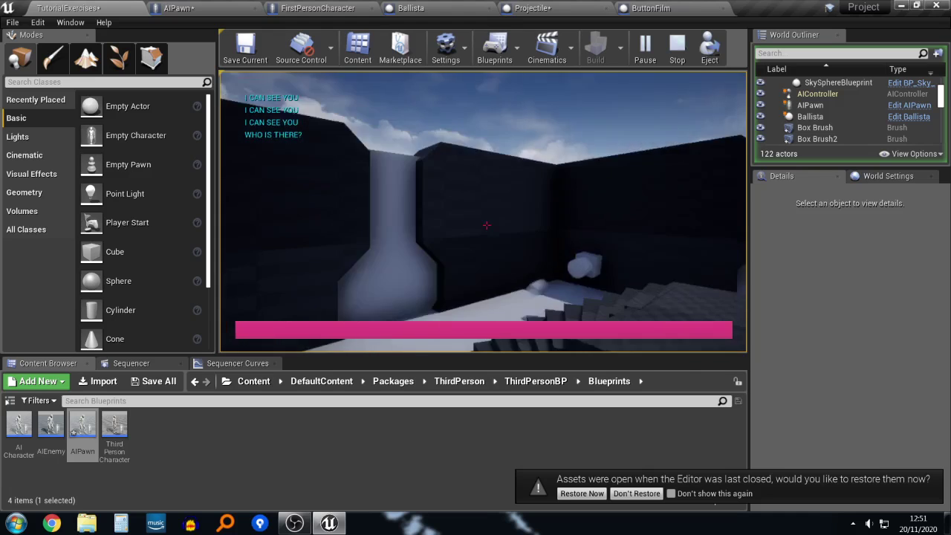
{"action": "key", "text": "s"}
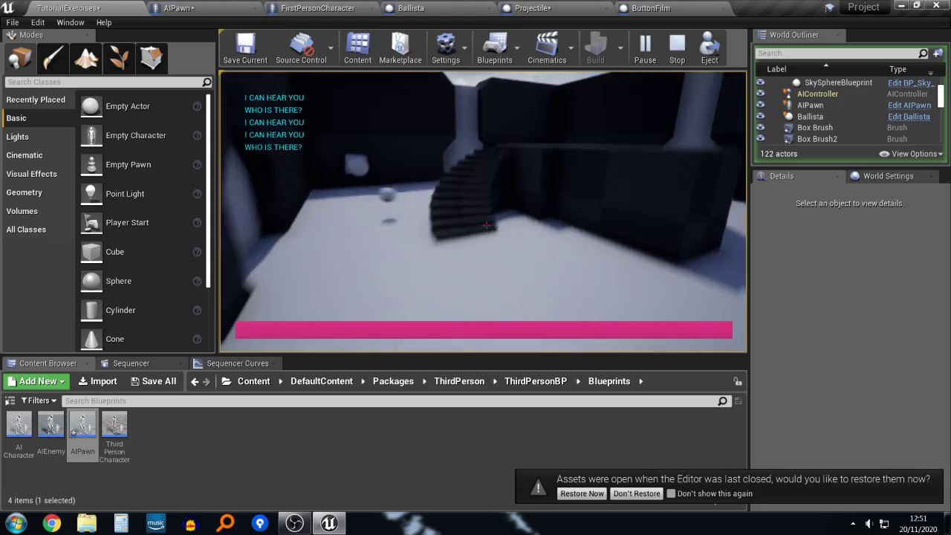
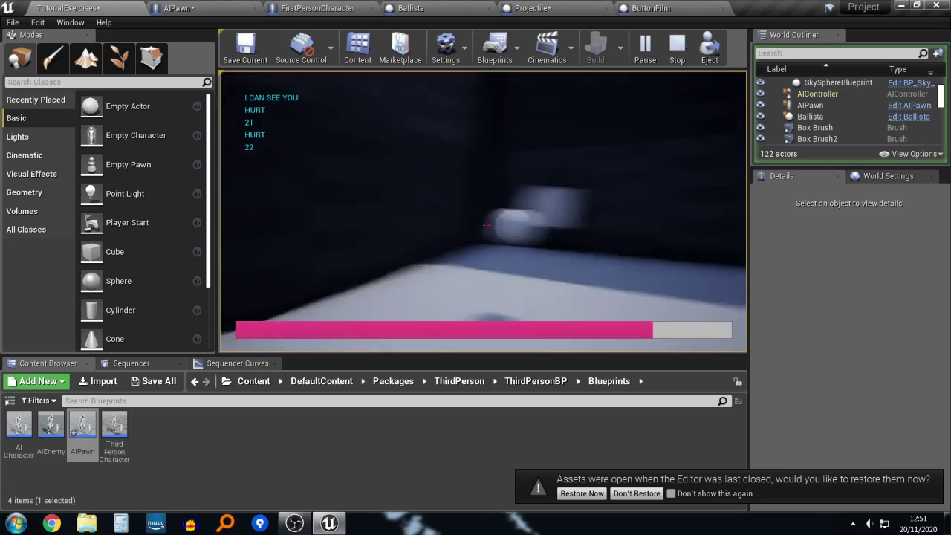
{"action": "key", "text": "w"}
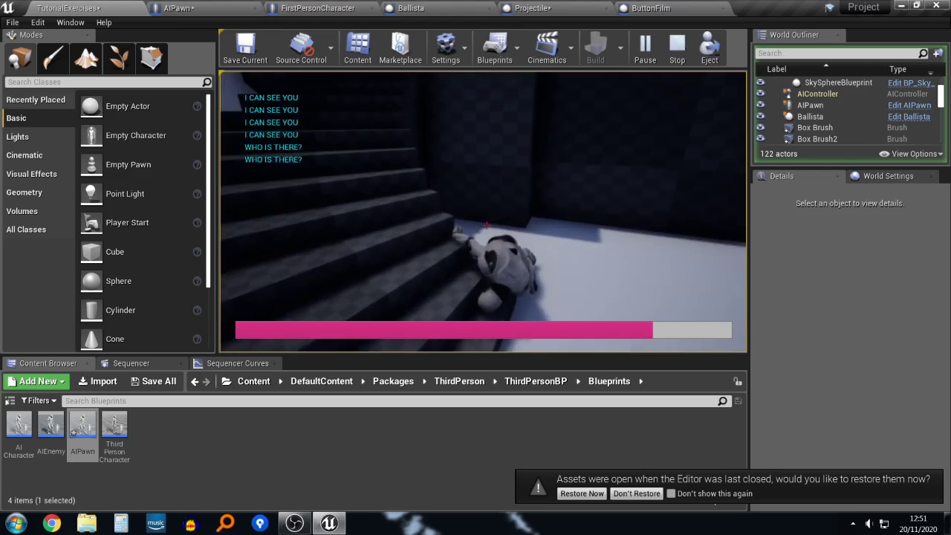
{"action": "key", "text": "Escape"}
Step: Move the Cube_Blueprint damage cube from the group of red cubes onto the green navigation floor beside the curved stairs
{"action": "right_click_drag", "start_coordinate": [578, 261], "coordinate": [453, 260]}
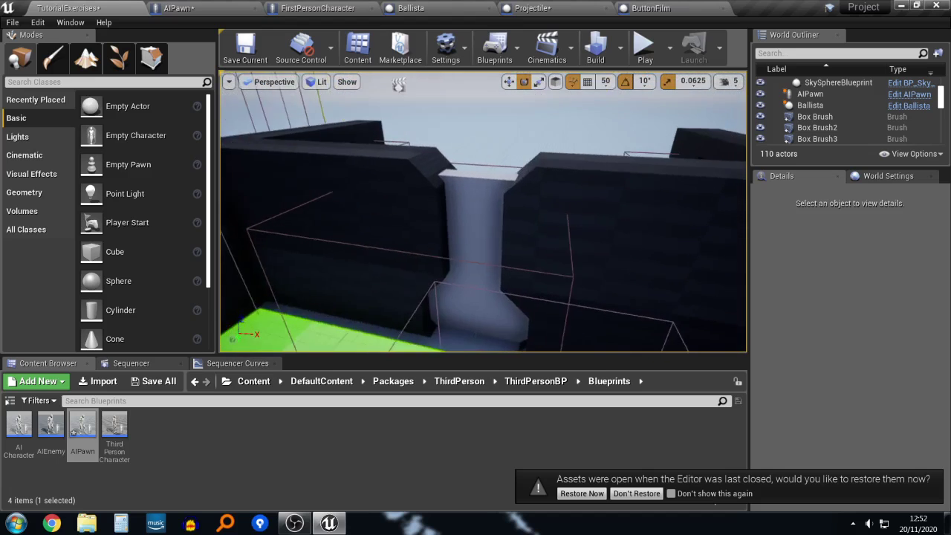
{"action": "right_click_drag", "start_coordinate": [576, 284], "coordinate": [576, 307]}
{"action": "left_click", "coordinate": [488, 275]}
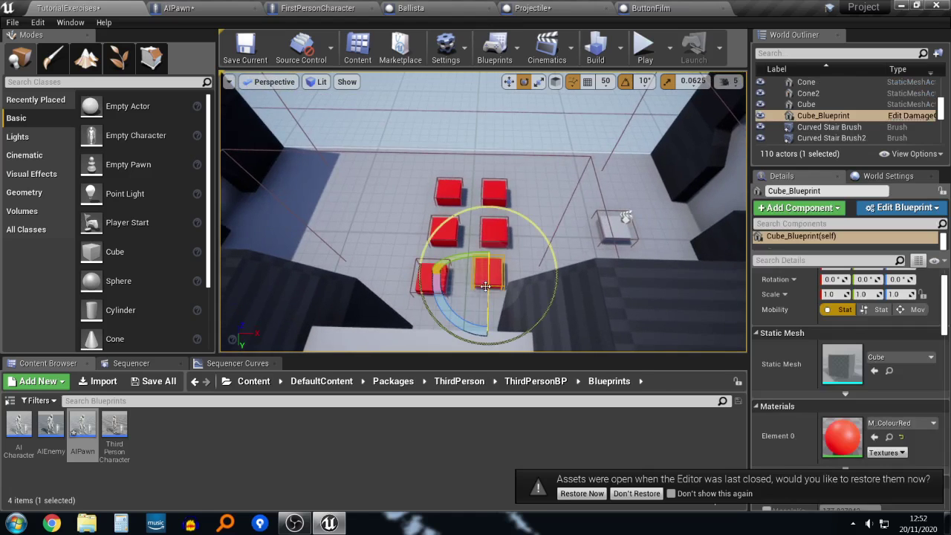
{"action": "left_click_drag", "start_coordinate": [489, 310], "coordinate": [488, 349], "text": "shift"}
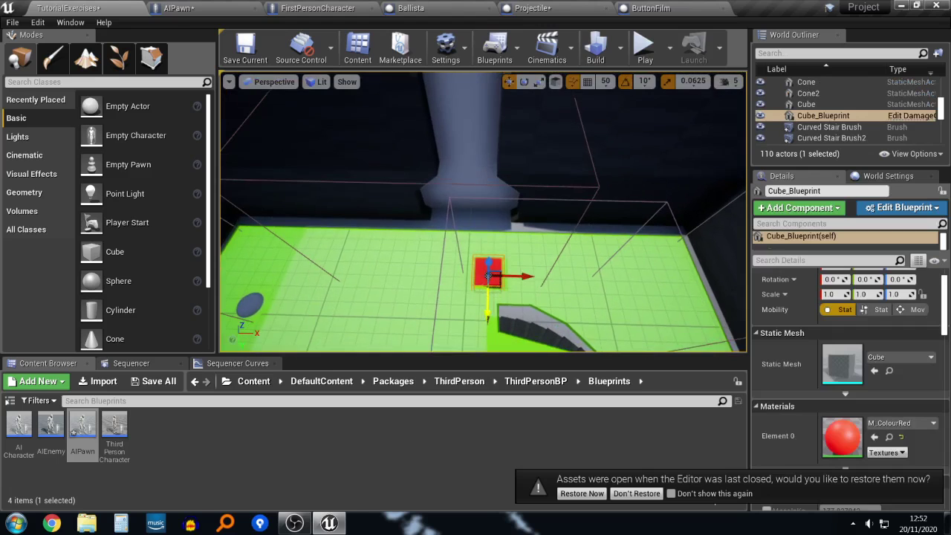
Step: Play-test how the AI pawn and the player react to the relocated red damage cube, and stop playing
{"action": "left_click", "coordinate": [645, 46]}
{"action": "key", "text": "w"}
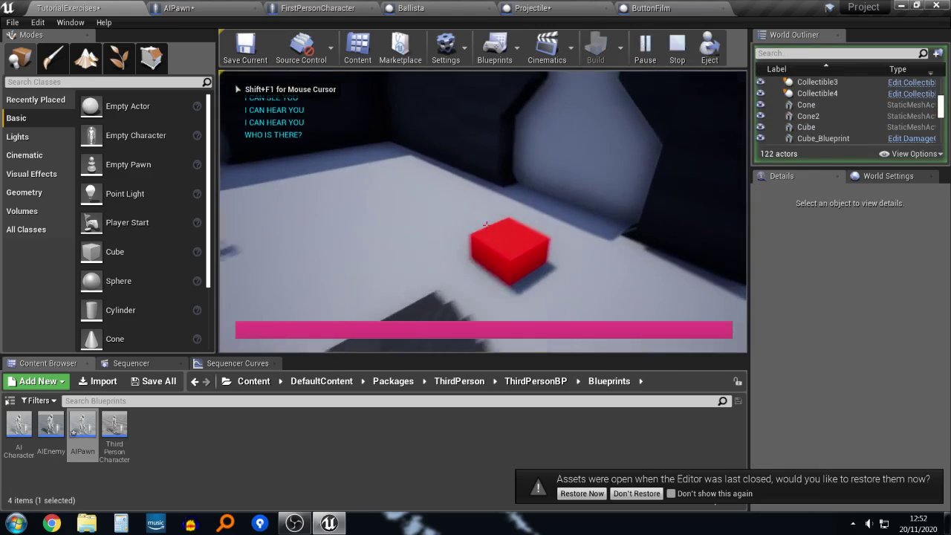
{"action": "key", "text": "s"}
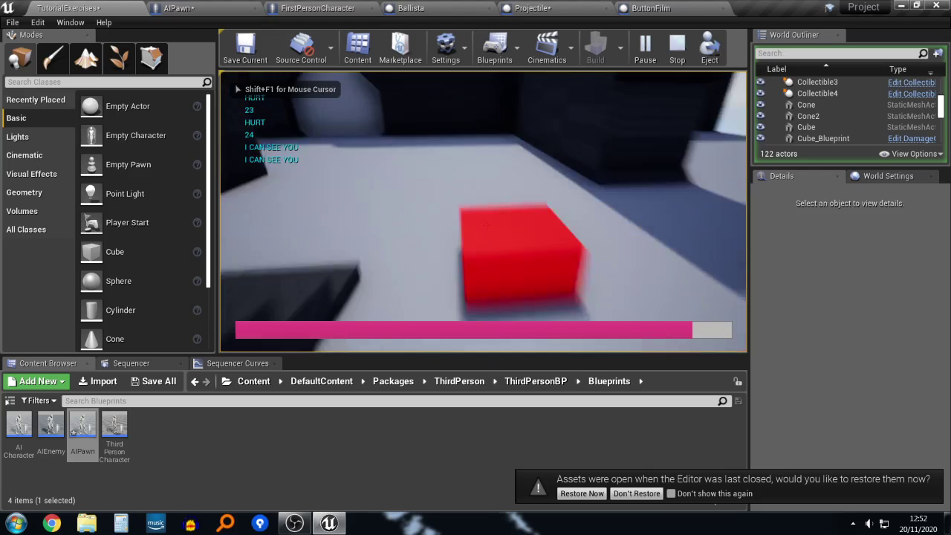
{"action": "key", "text": "w"}
{"action": "key", "text": "Escape"}
Step: Open the event graph of the relocated red cube's DamageCube blueprint
{"action": "right_click_drag", "start_coordinate": [628, 260], "coordinate": [691, 320]}
{"action": "left_click", "coordinate": [476, 273]}
{"action": "left_click", "coordinate": [902, 211]}
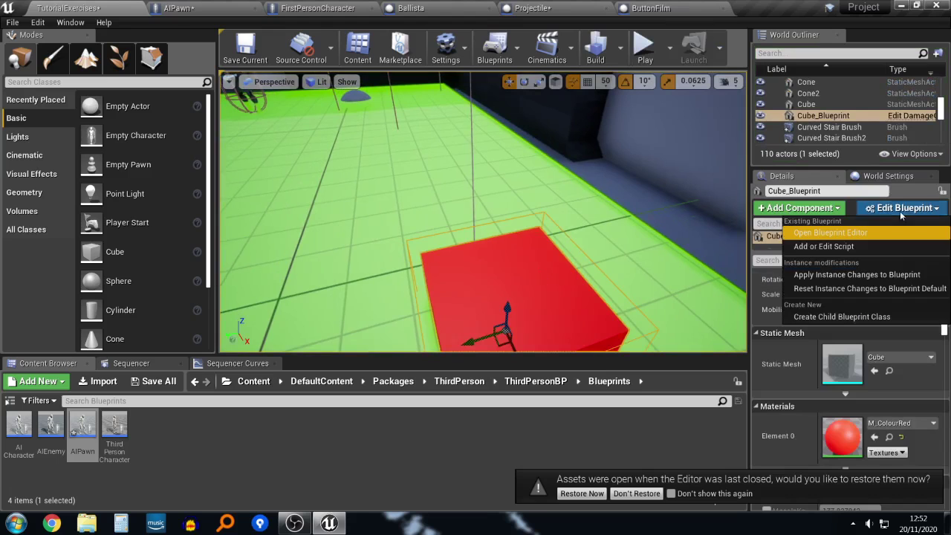
{"action": "left_click", "coordinate": [832, 246]}
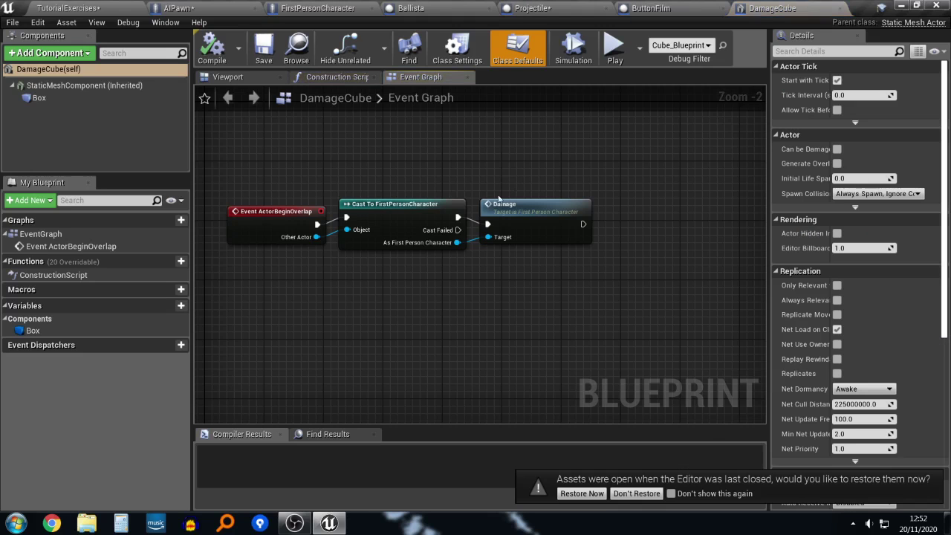
Step: Move the Event ActorBeginOverlap node away from Cast To FirstPersonCharacter to make room between them in the DamageCube graph
{"action": "right_click_drag", "start_coordinate": [499, 198], "coordinate": [673, 183]}
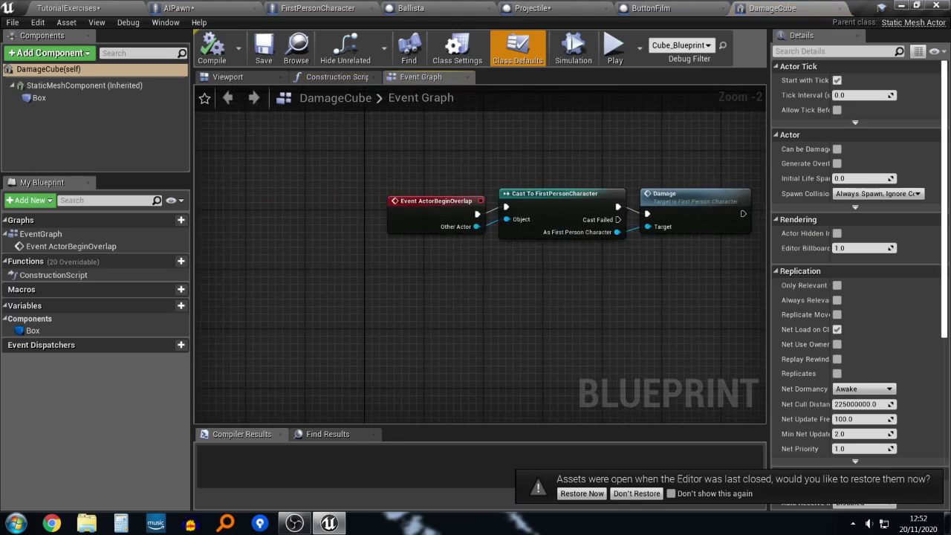
{"action": "right_click_drag", "start_coordinate": [540, 192], "coordinate": [625, 199]}
{"action": "left_click_drag", "start_coordinate": [529, 214], "coordinate": [385, 192]}
{"action": "right_click_drag", "start_coordinate": [524, 232], "coordinate": [509, 238]}
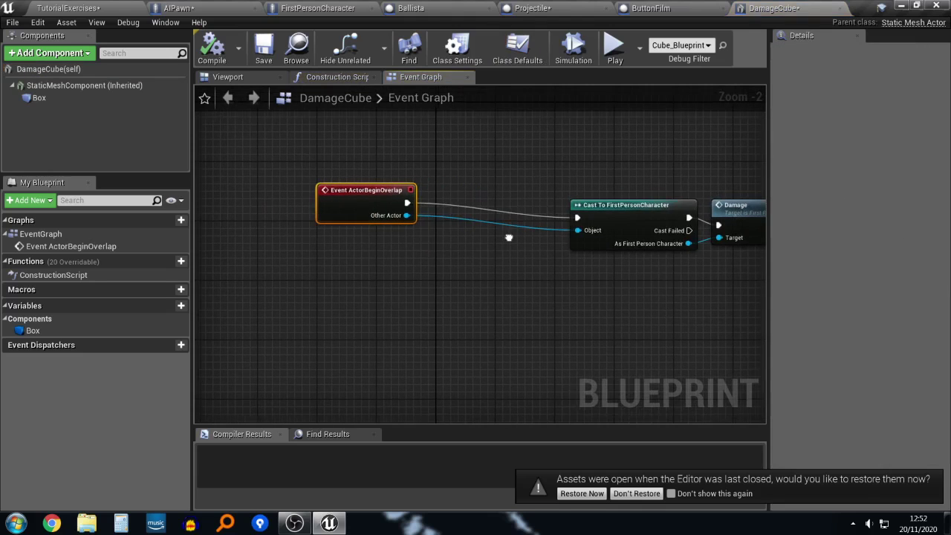
{"action": "left_click_drag", "start_coordinate": [373, 209], "coordinate": [367, 226]}
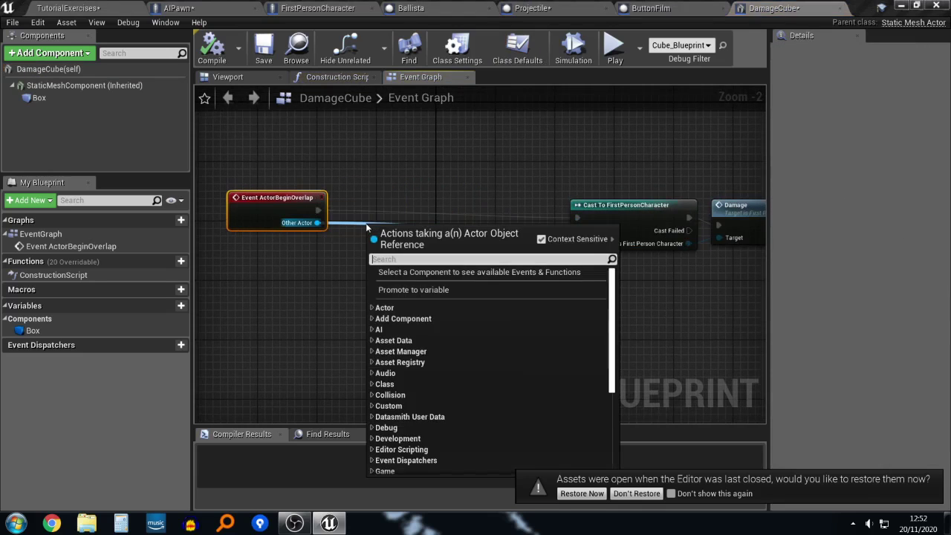
{"action": "type", "text": "branch"}
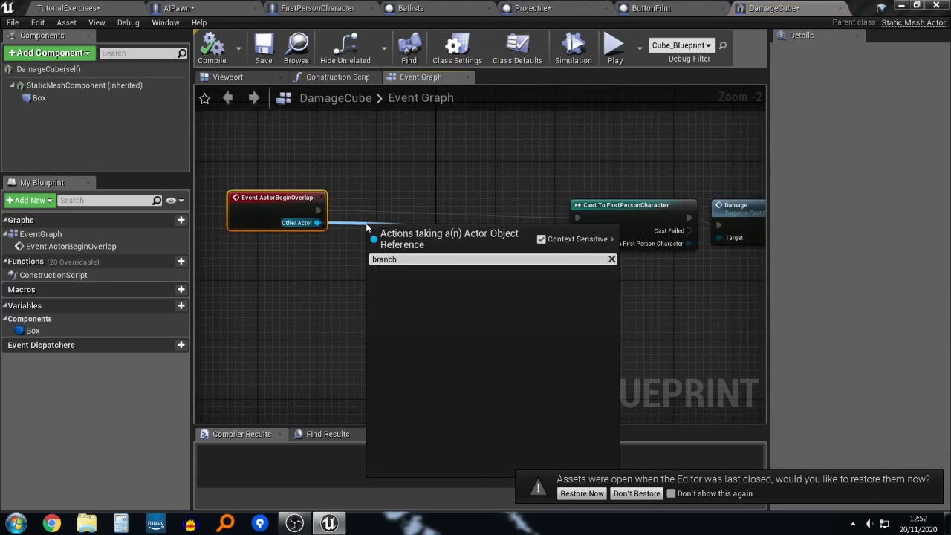
{"action": "key", "text": "Escape"}
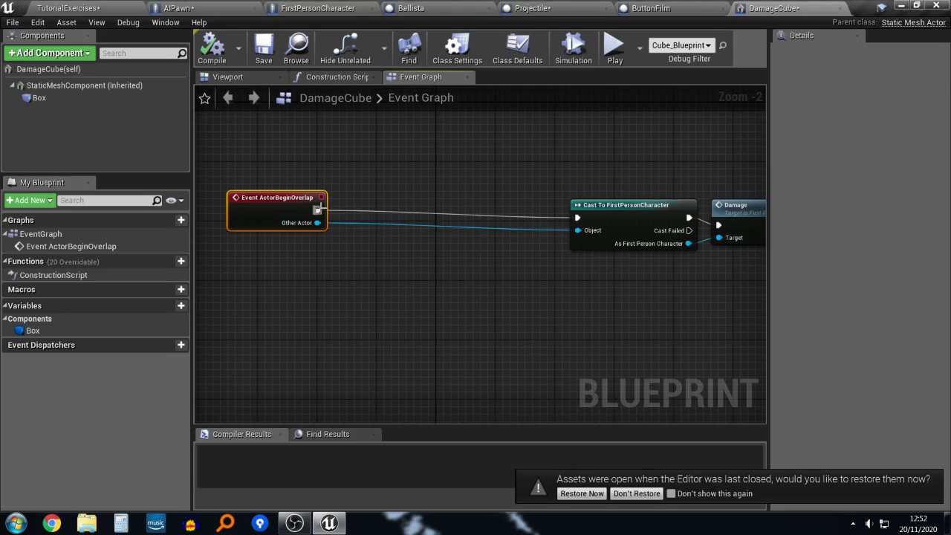
Step: Insert a Branch node on the execution path between Event ActorBeginOverlap and Cast To FirstPersonCharacter
{"action": "left_click_drag", "start_coordinate": [317, 210], "coordinate": [383, 203]}
{"action": "type", "text": "branch"}
{"action": "key", "text": "Return"}
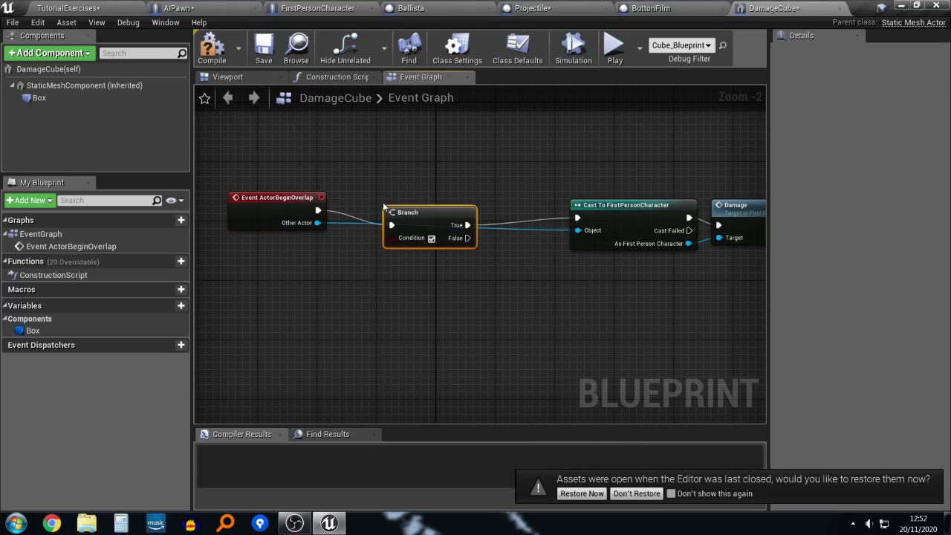
{"action": "left_click_drag", "start_coordinate": [394, 238], "coordinate": [323, 275]}
{"action": "type", "text": "tag"}
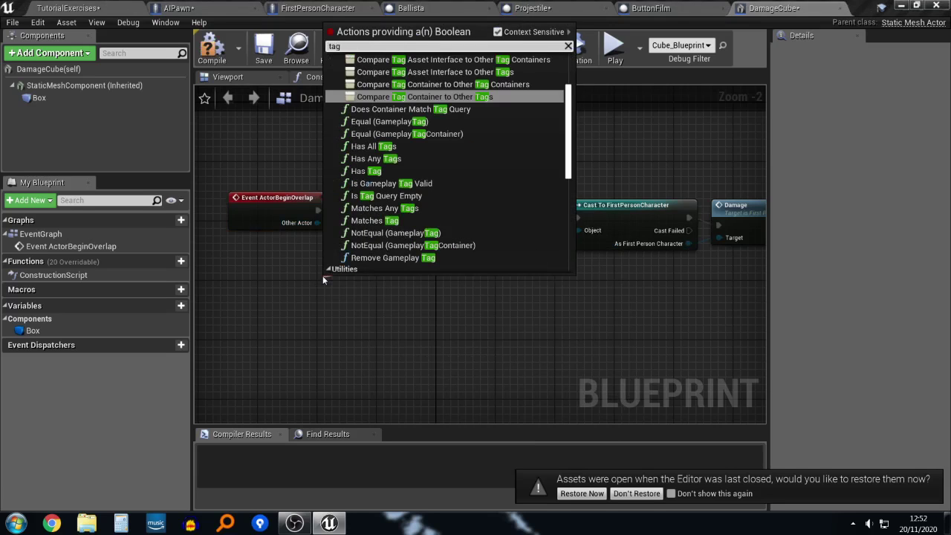
{"action": "key", "text": "Escape"}
Step: Add an Actor Has Tag node fed by the Other Actor output of Event ActorBeginOverlap
{"action": "left_click_drag", "start_coordinate": [318, 223], "coordinate": [350, 278]}
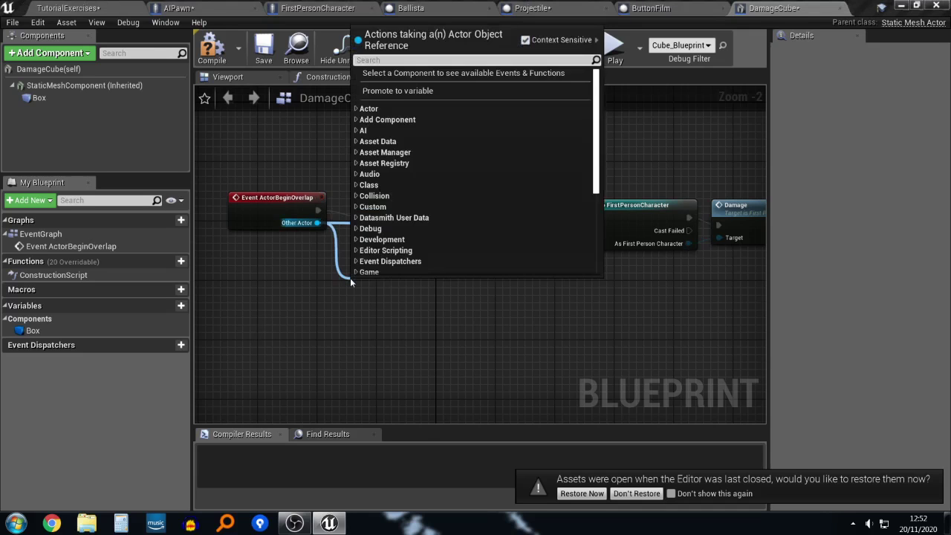
{"action": "type", "text": "tag"}
{"action": "left_click", "coordinate": [404, 215]}
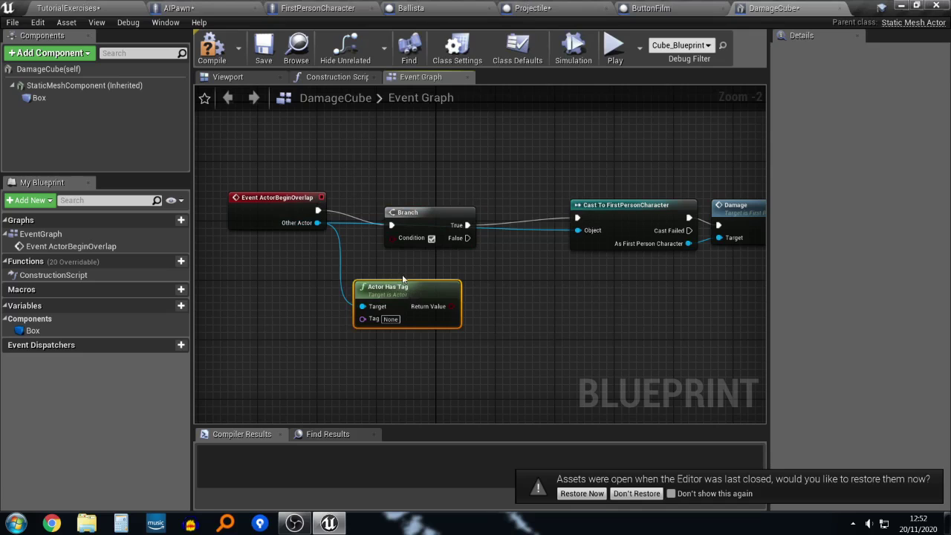
Step: Feed the Actor Has Tag result into the Branch condition, tidy both nodes, and set the tag to Player
{"action": "left_click_drag", "start_coordinate": [428, 232], "coordinate": [472, 247]}
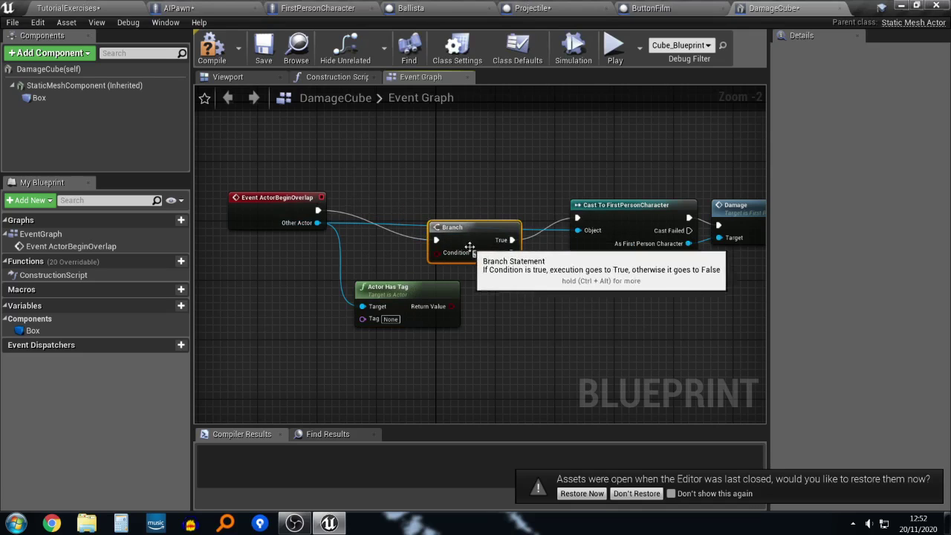
{"action": "left_click_drag", "start_coordinate": [421, 287], "coordinate": [437, 253]}
{"action": "left_click", "coordinate": [332, 290]}
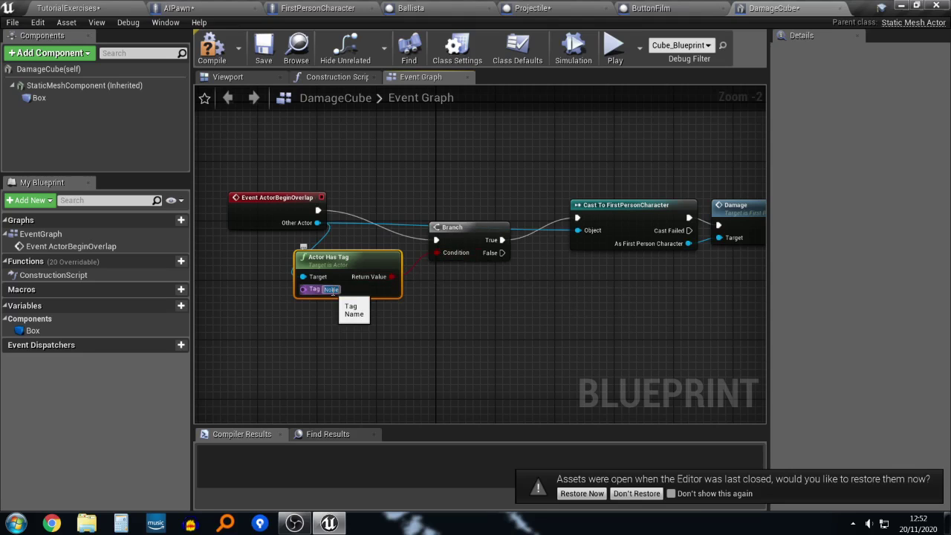
{"action": "type", "text": "Player"}
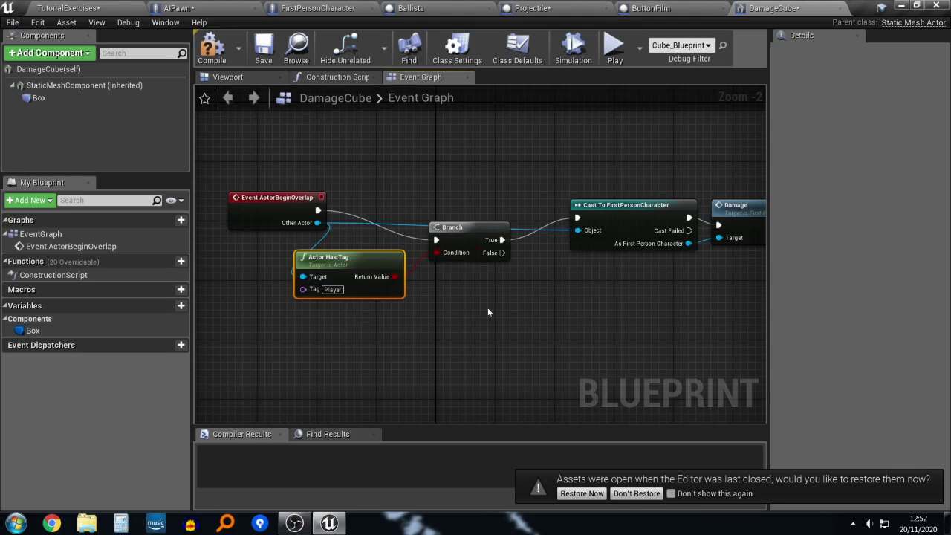
Step: Move the Event ActorBeginOverlap node up and away from the Branch node to space out the graph
{"action": "right_click_drag", "start_coordinate": [489, 312], "coordinate": [461, 313]}
{"action": "left_click_drag", "start_coordinate": [254, 208], "coordinate": [204, 187]}
{"action": "left_click", "coordinate": [333, 178]}
Step: Duplicate the Actor Has Tag and Branch pair below the originals, and link the first Branch's False output to the copied Branch
{"action": "right_click_drag", "start_coordinate": [477, 182], "coordinate": [370, 190]}
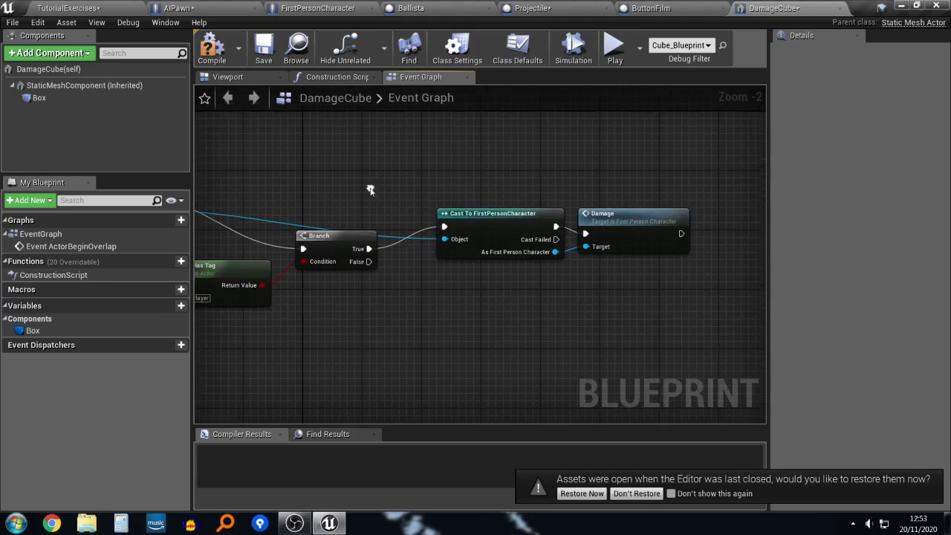
{"action": "right_click_drag", "start_coordinate": [509, 187], "coordinate": [569, 180]}
{"action": "right_click_drag", "start_coordinate": [628, 192], "coordinate": [548, 191]}
{"action": "right_click_drag", "start_coordinate": [466, 196], "coordinate": [567, 168]}
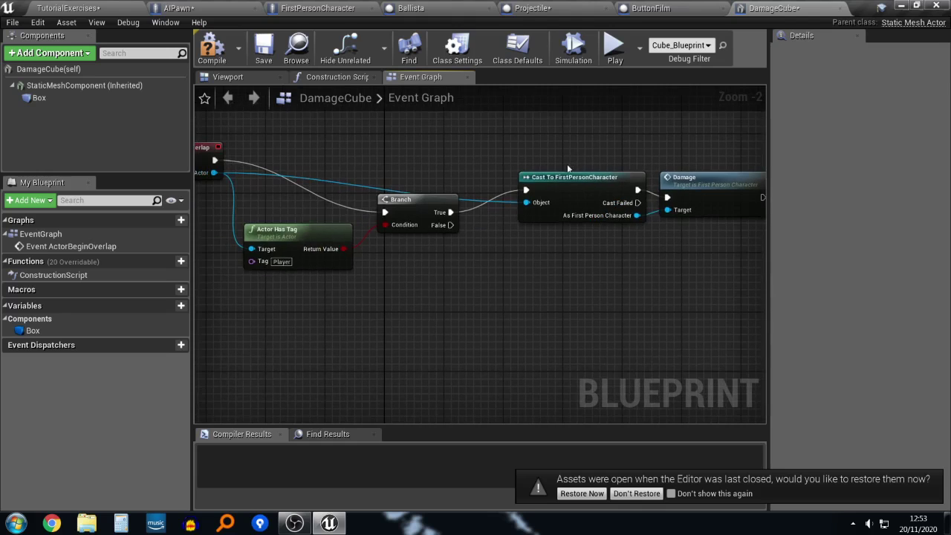
{"action": "left_click_drag", "start_coordinate": [450, 224], "coordinate": [501, 270]}
{"action": "left_click", "coordinate": [431, 274]}
{"action": "left_click", "coordinate": [333, 227]}
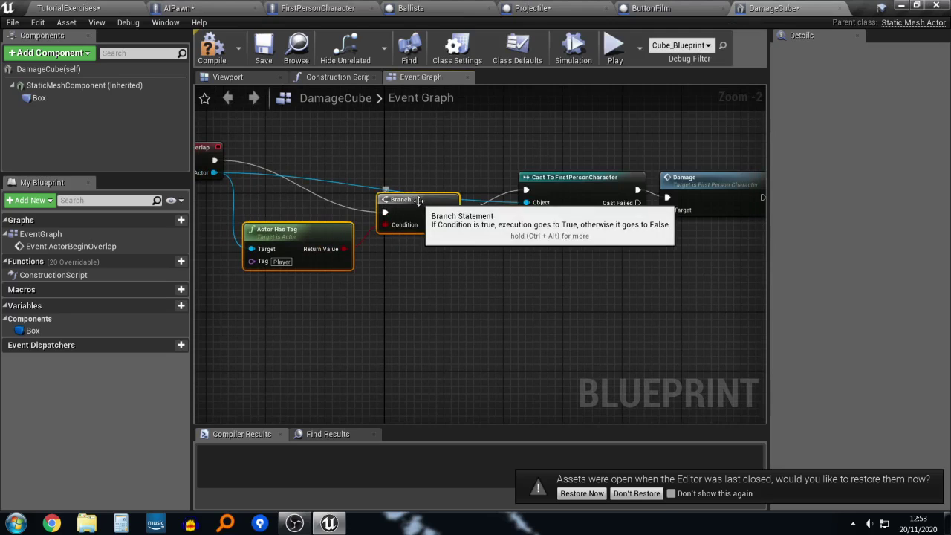
{"action": "left_click", "coordinate": [385, 213], "text": "ctrl"}
{"action": "key", "text": "ctrl+c"}
{"action": "key", "text": "ctrl+v"}
{"action": "left_click_drag", "start_coordinate": [452, 268], "coordinate": [450, 224]}
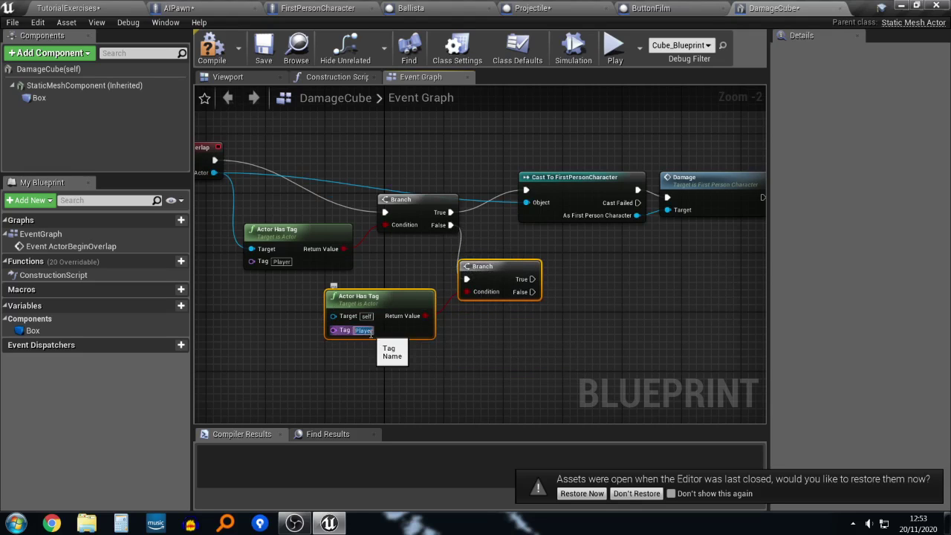
Step: Set the copied Actor Has Tag node's tag to Enemy and connect Other Actor to its Target
{"action": "type", "text": "A"}
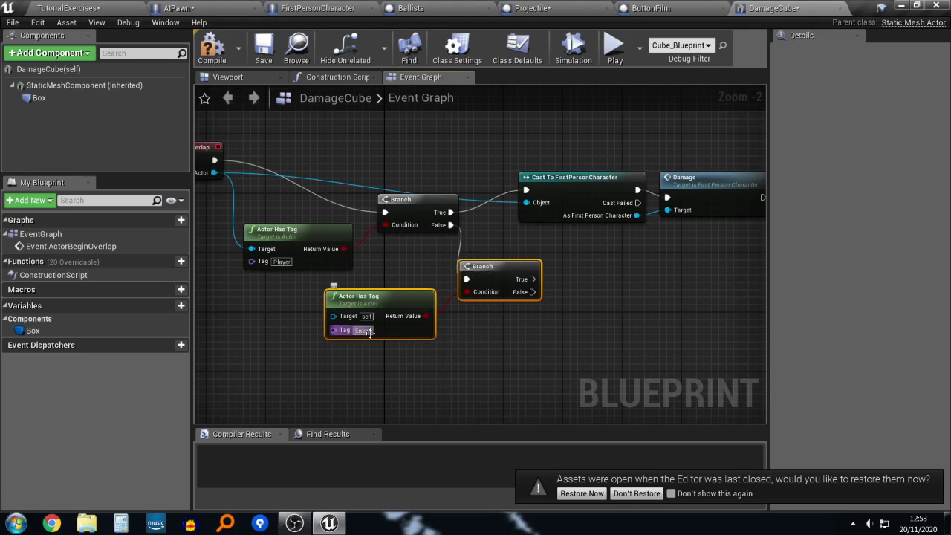
{"action": "left_click_drag", "start_coordinate": [214, 173], "coordinate": [336, 319]}
{"action": "left_click_drag", "start_coordinate": [426, 316], "coordinate": [458, 296]}
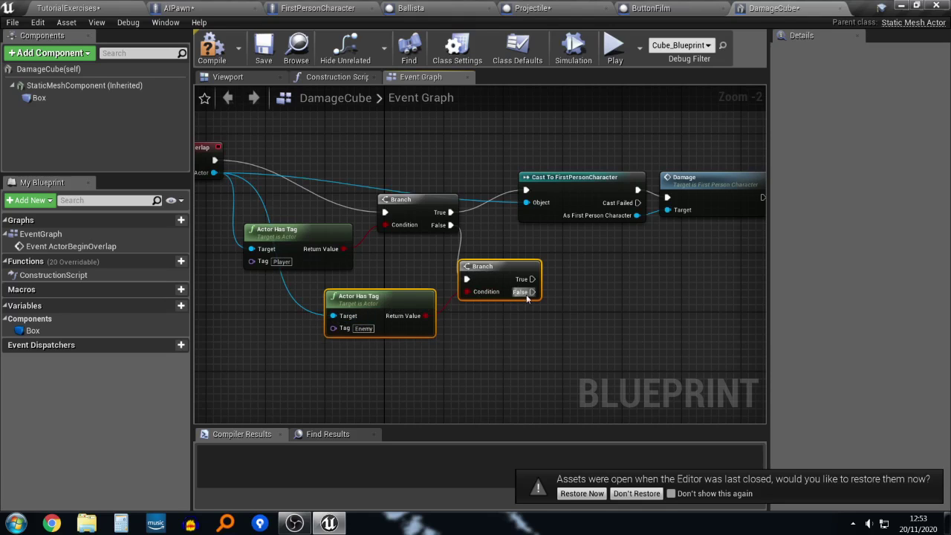
Step: Add a Cast To AIPawn node on the second Branch's True output and connect Other Actor to its Object input
{"action": "left_click_drag", "start_coordinate": [532, 281], "coordinate": [565, 286]}
{"action": "left_click_drag", "start_coordinate": [643, 281], "coordinate": [644, 281]}
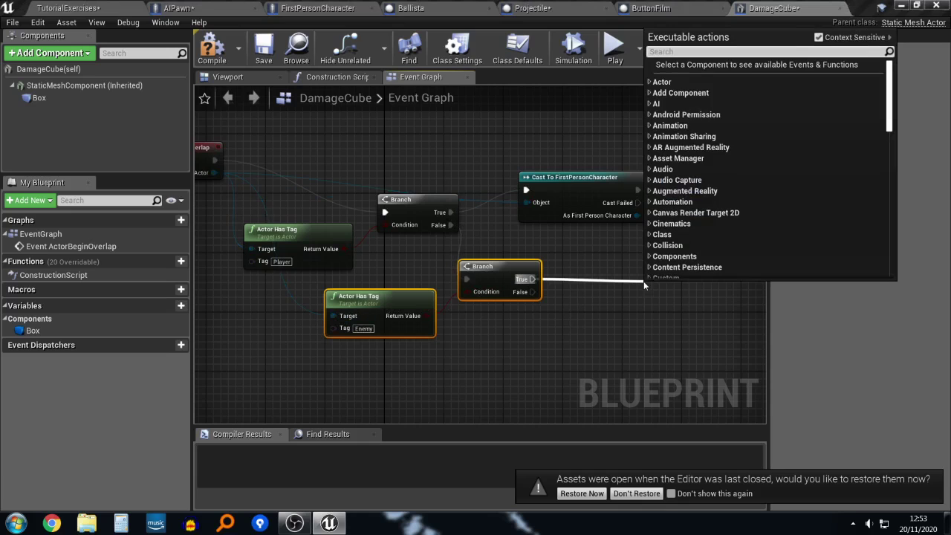
{"action": "type", "text": "cast to aio"}
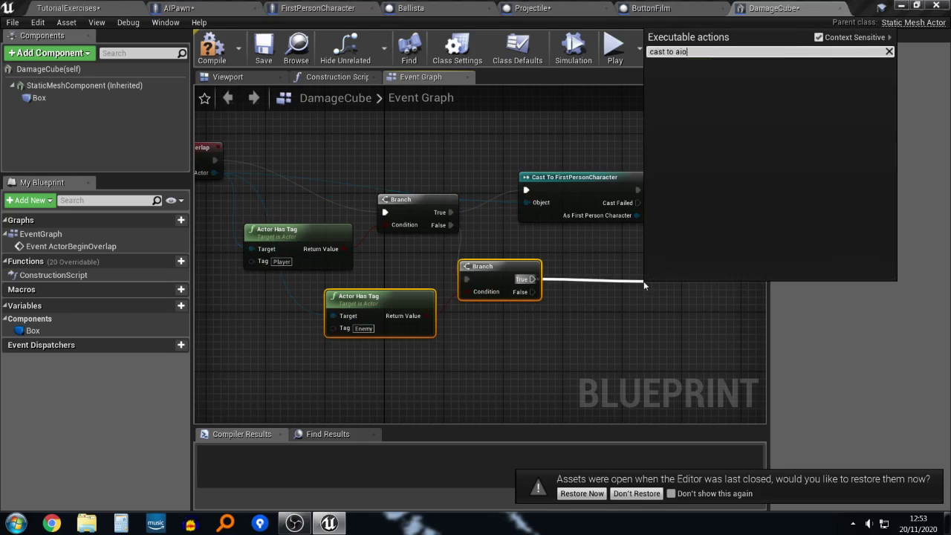
{"action": "key", "text": "BackSpace"}
{"action": "type", "text": "cl"}
{"action": "key", "text": "BackSpace"}
{"action": "key", "text": "BackSpace"}
{"action": "type", "text": "pawn"}
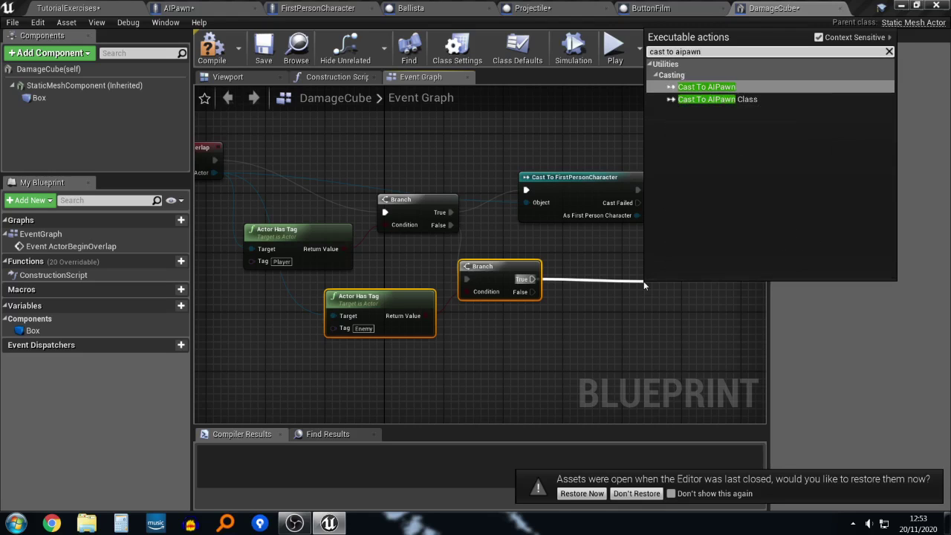
{"action": "key", "text": "Return"}
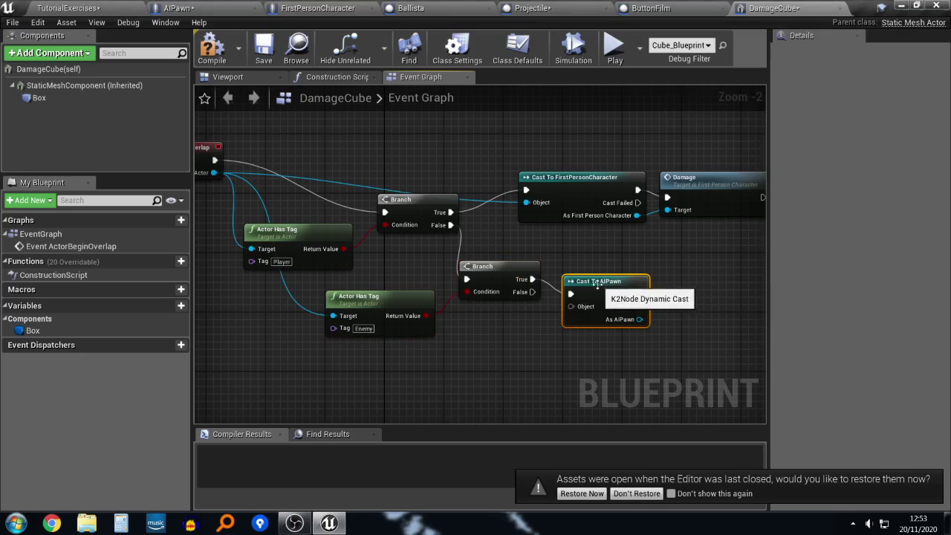
{"action": "left_click_drag", "start_coordinate": [646, 289], "coordinate": [565, 283]}
{"action": "left_click_drag", "start_coordinate": [211, 174], "coordinate": [570, 306]}
Step: Add a Death call on the AIPawn cast result, executed after Cast To AIPawn, and compile the DamageCube blueprint
{"action": "right_click_drag", "start_coordinate": [658, 296], "coordinate": [428, 297]}
{"action": "left_click_drag", "start_coordinate": [410, 295], "coordinate": [445, 290]}
{"action": "left_click_drag", "start_coordinate": [410, 320], "coordinate": [459, 300]}
{"action": "type", "text": "death"}
{"action": "key", "text": "Return"}
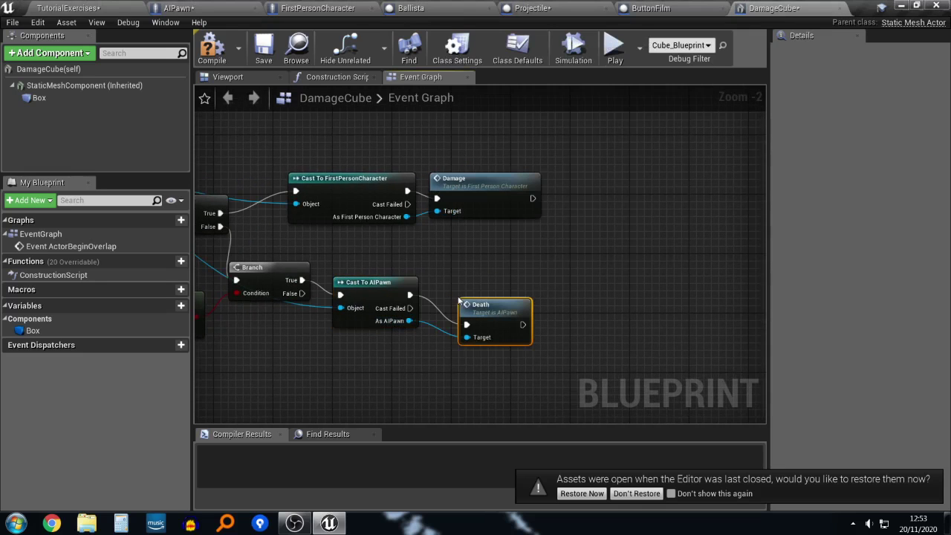
{"action": "left_click", "coordinate": [212, 46]}
Step: Play-test the TutorialExercises level to check how the player and the AI pawn react to the damage cube, and stop playing
{"action": "left_click", "coordinate": [82, 8]}
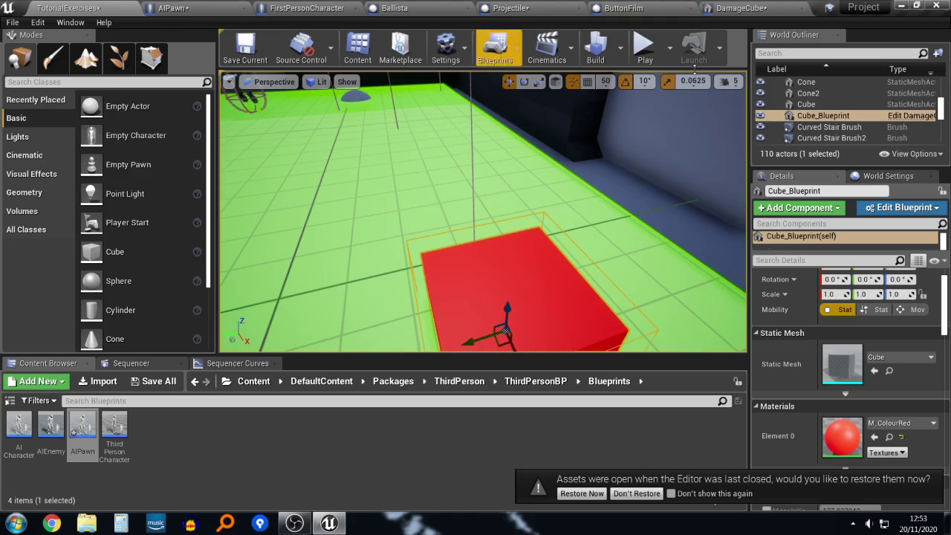
{"action": "left_click", "coordinate": [645, 47]}
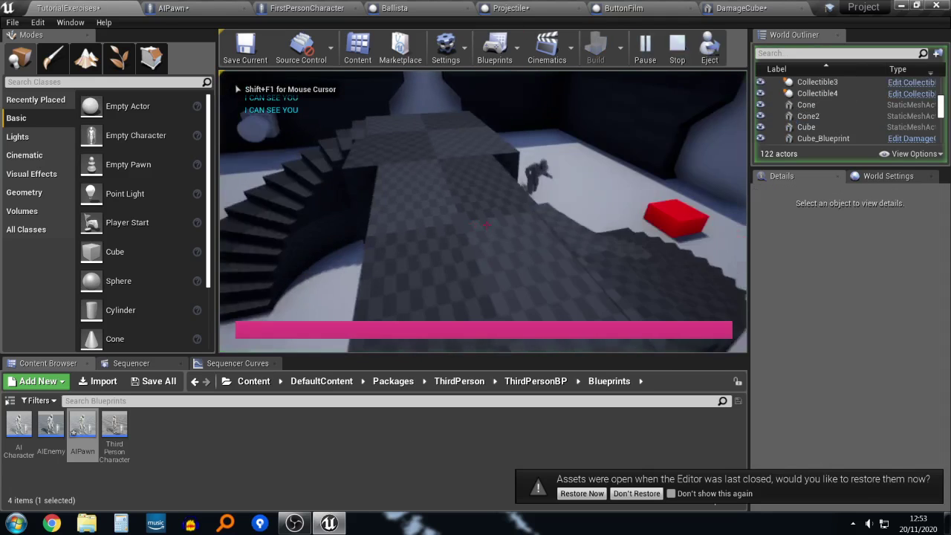
{"action": "key", "text": "w"}
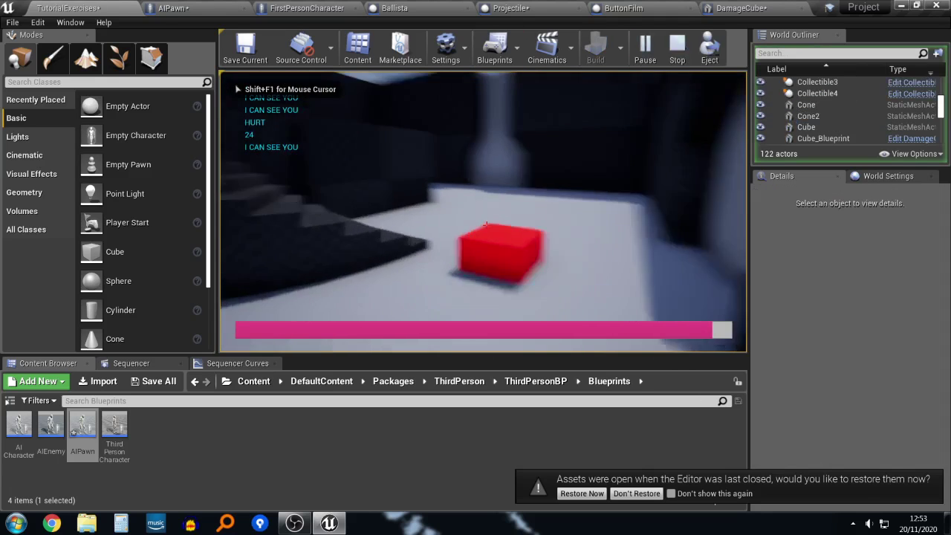
{"action": "key", "text": "s"}
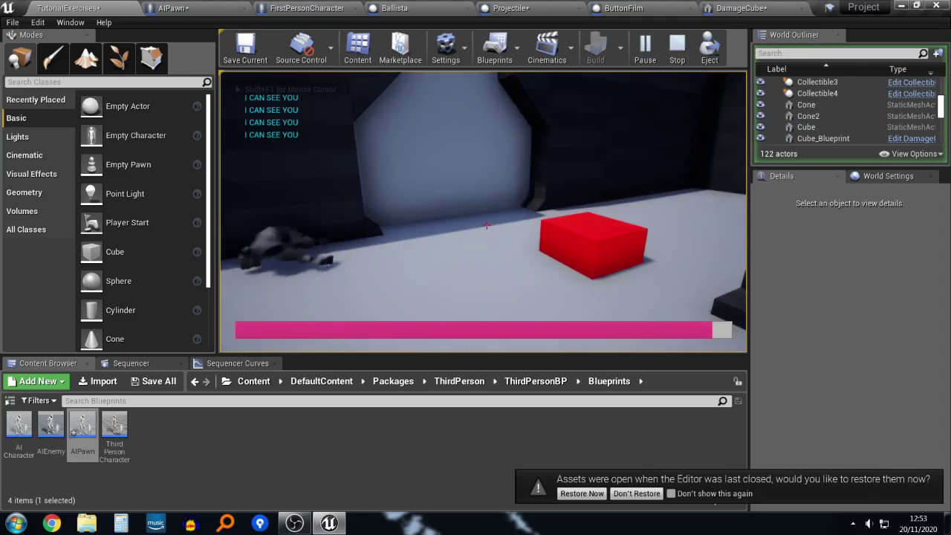
{"action": "key", "text": "d"}
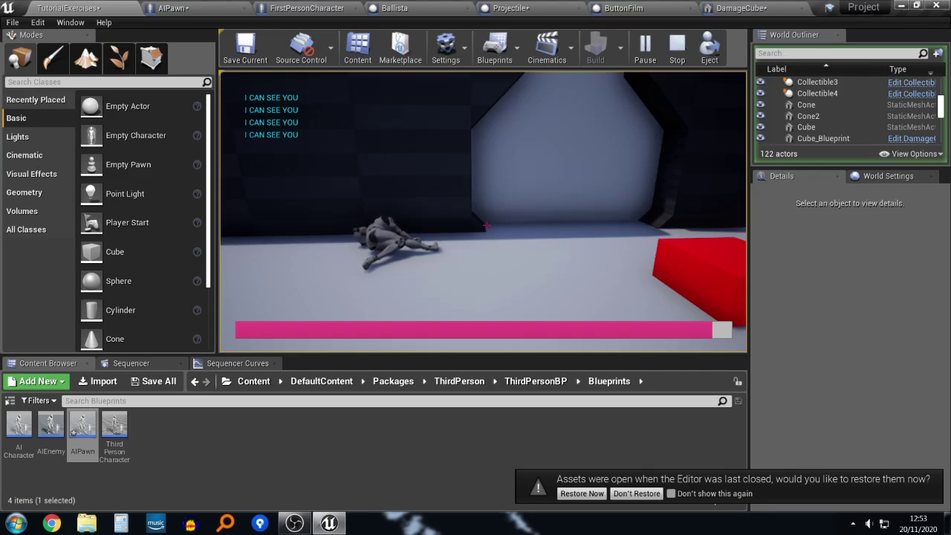
{"action": "key", "text": "Escape"}
Step: Scale the red damage cube up uniformly to about 2.94 in the level
{"action": "right_click_drag", "start_coordinate": [321, 197], "coordinate": [483, 219]}
{"action": "right_click", "coordinate": [442, 213]}
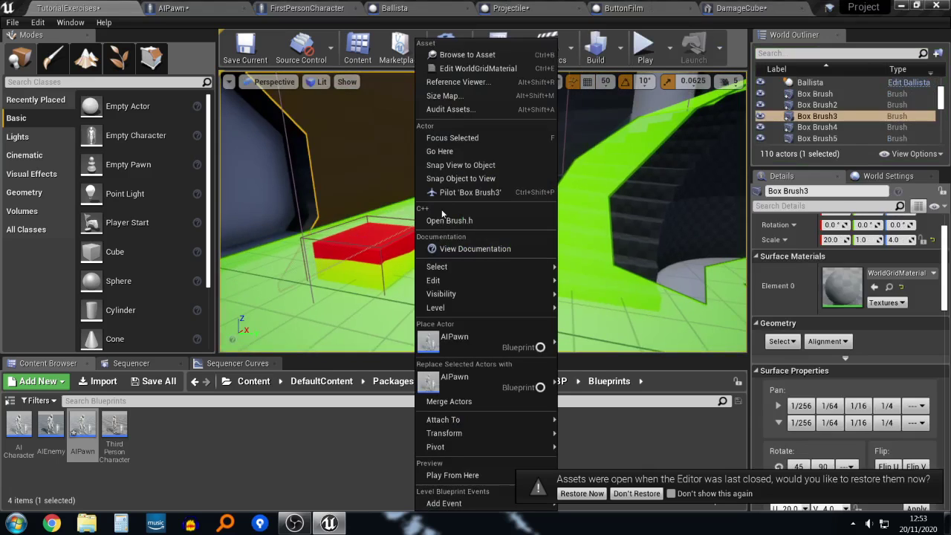
{"action": "left_click", "coordinate": [360, 188]}
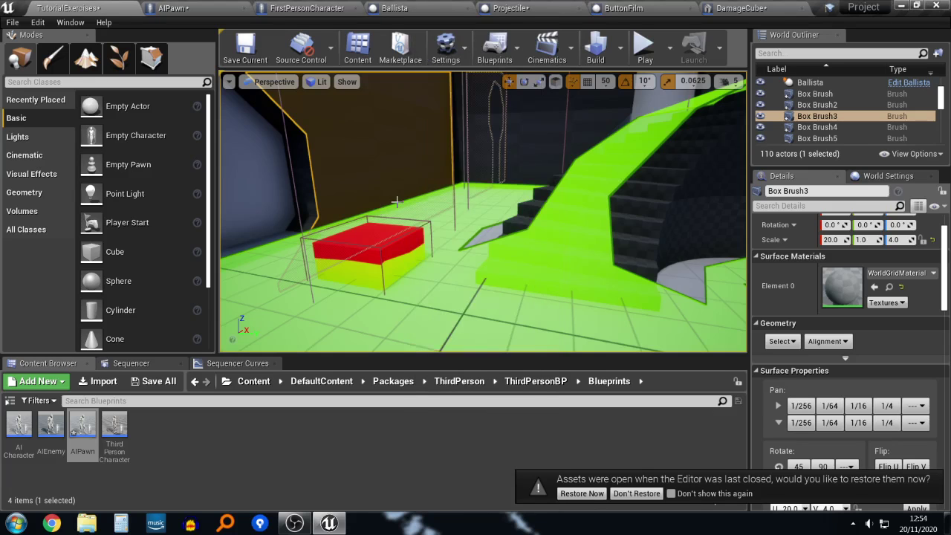
{"action": "key", "text": "a"}
{"action": "mouse_move", "coordinate": [397, 201]}
{"action": "right_mouse_down"}
{"action": "mouse_move", "coordinate": [476, 231]}
{"action": "mouse_move", "coordinate": [520, 223]}
{"action": "mouse_move", "coordinate": [395, 211]}
{"action": "right_mouse_up"}
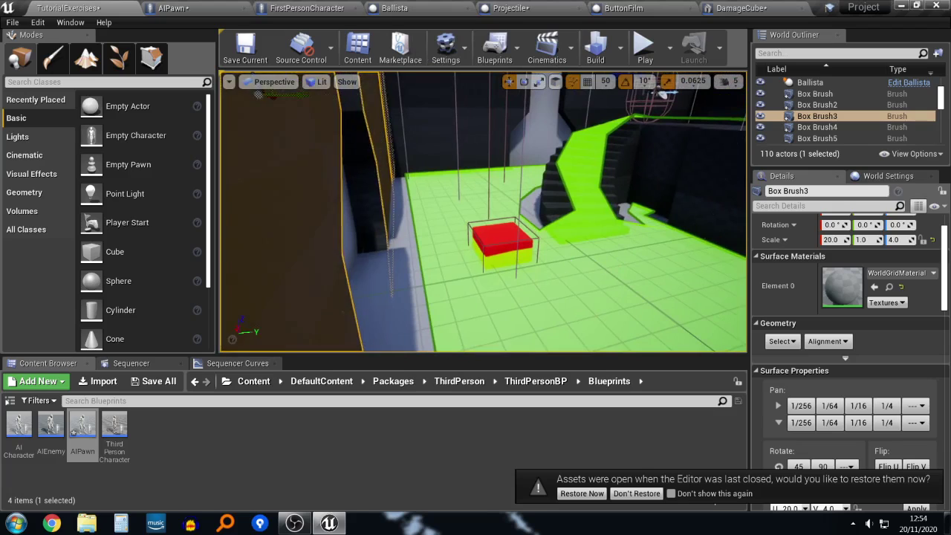
{"action": "right_click_drag", "start_coordinate": [526, 253], "coordinate": [535, 251]}
{"action": "left_click", "coordinate": [496, 245]}
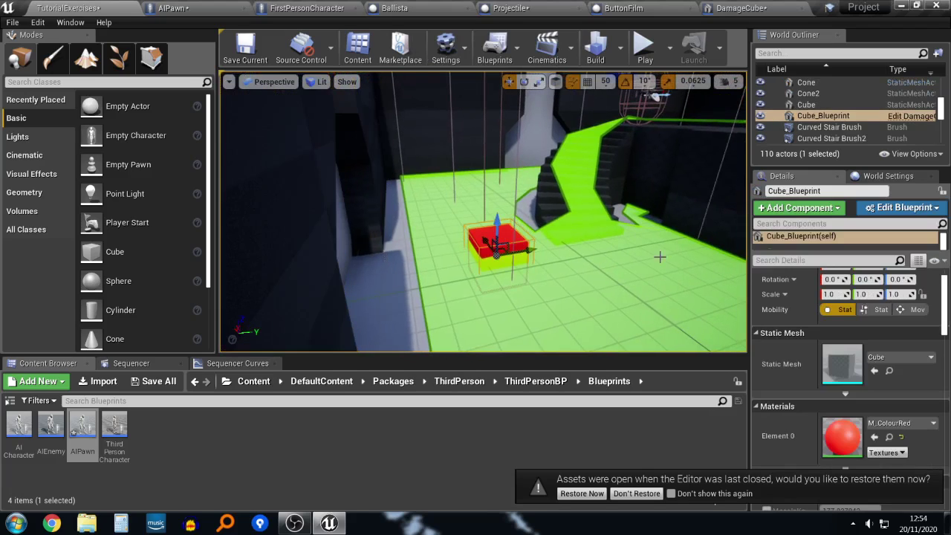
{"action": "mouse_move", "coordinate": [541, 275]}
{"action": "right_mouse_down"}
{"action": "mouse_move", "coordinate": [568, 278]}
{"action": "mouse_move", "coordinate": [541, 275]}
{"action": "mouse_move", "coordinate": [554, 277]}
{"action": "right_mouse_up"}
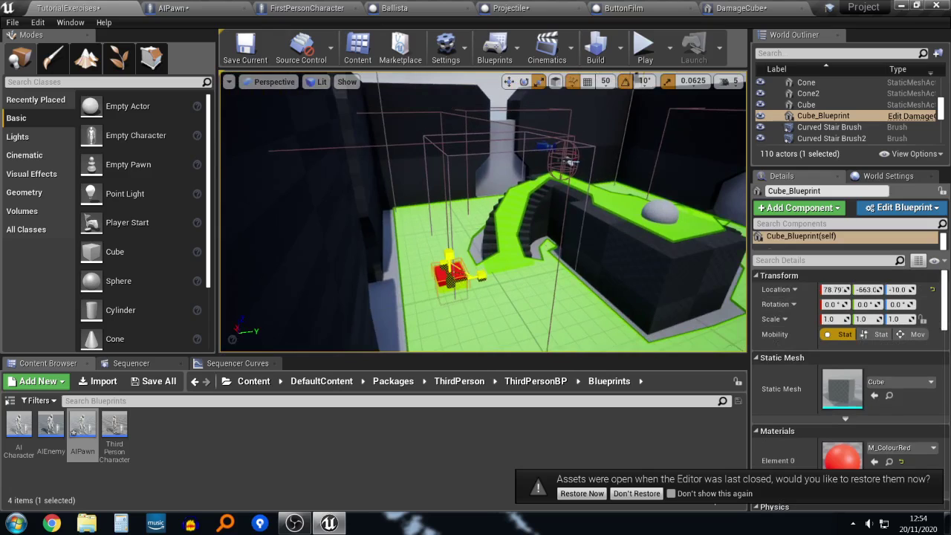
{"action": "left_click_drag", "start_coordinate": [449, 262], "coordinate": [483, 230]}
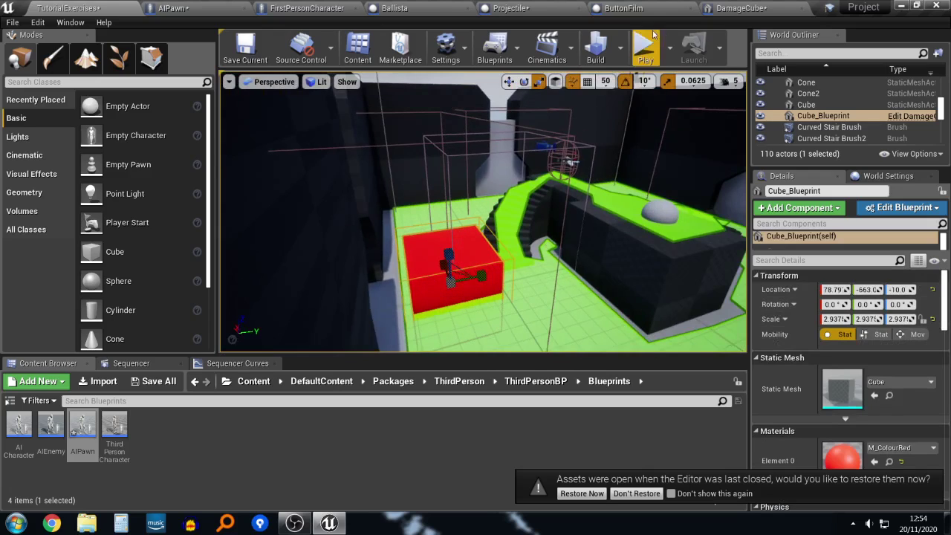
Step: Simulate the level, try to move the enlarged red cube during the simulation, and stop simulating
{"action": "left_click", "coordinate": [670, 49]}
{"action": "left_click", "coordinate": [704, 151]}
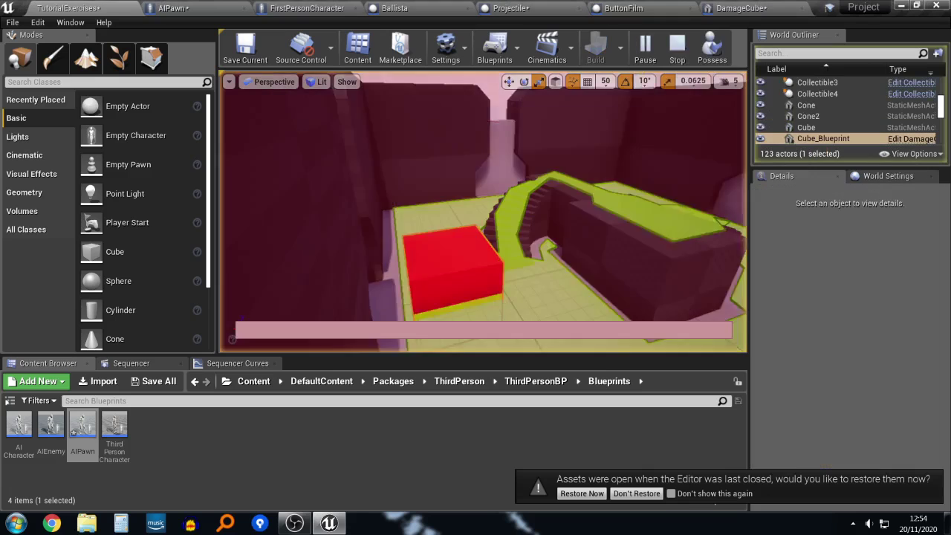
{"action": "right_click_drag", "start_coordinate": [475, 219], "coordinate": [498, 203]}
{"action": "left_click", "coordinate": [476, 217]}
{"action": "key", "text": "w"}
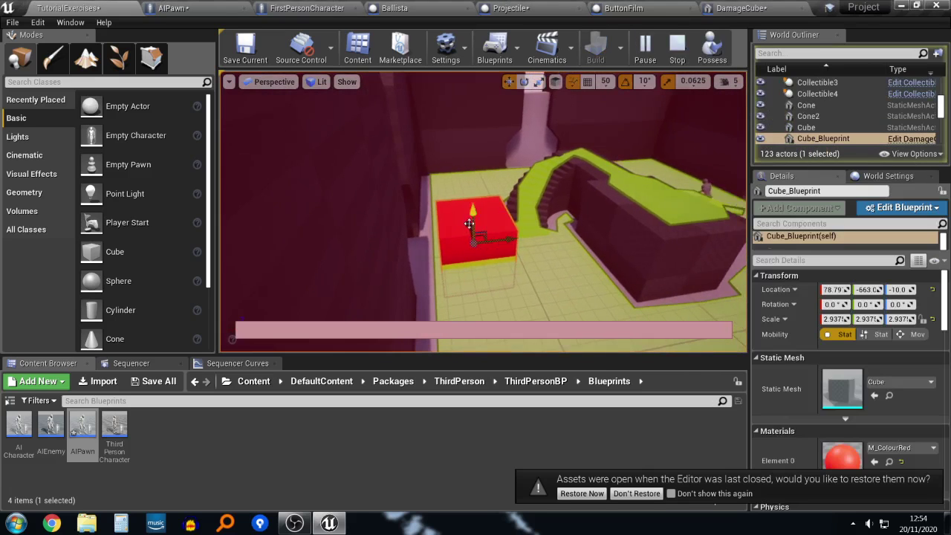
{"action": "right_click_drag", "start_coordinate": [442, 222], "coordinate": [487, 204]}
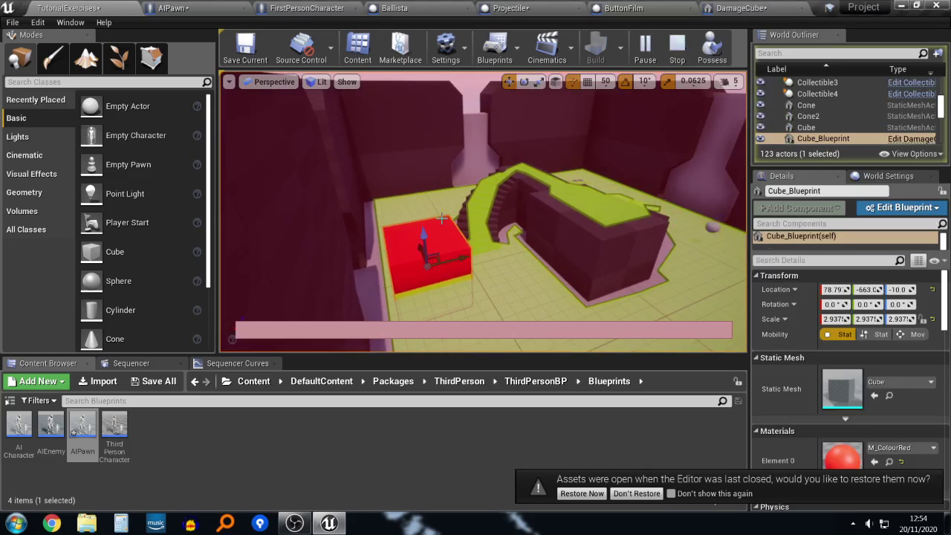
{"action": "key", "text": "d"}
{"action": "right_click_drag", "start_coordinate": [463, 204], "coordinate": [416, 210]}
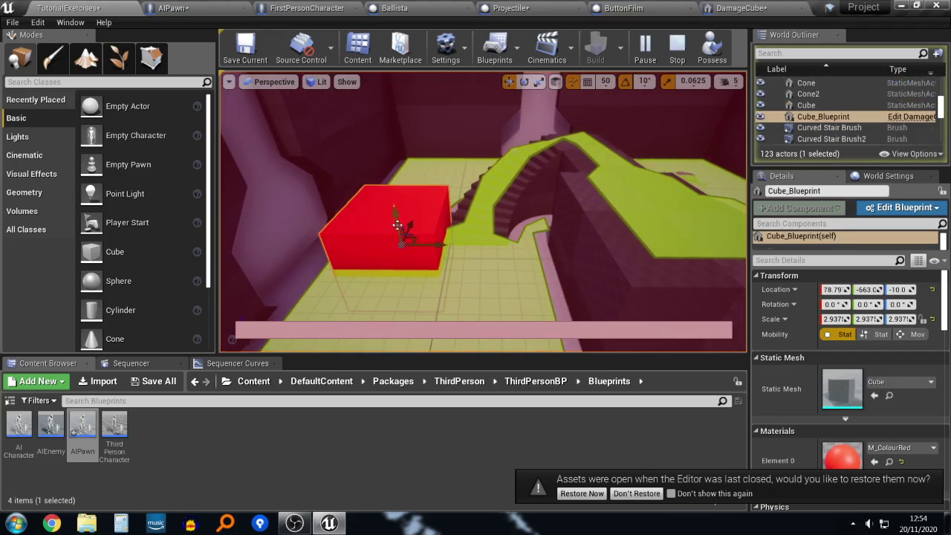
{"action": "right_click_drag", "start_coordinate": [446, 202], "coordinate": [473, 228]}
{"action": "key", "text": "w"}
{"action": "key", "text": "Escape"}
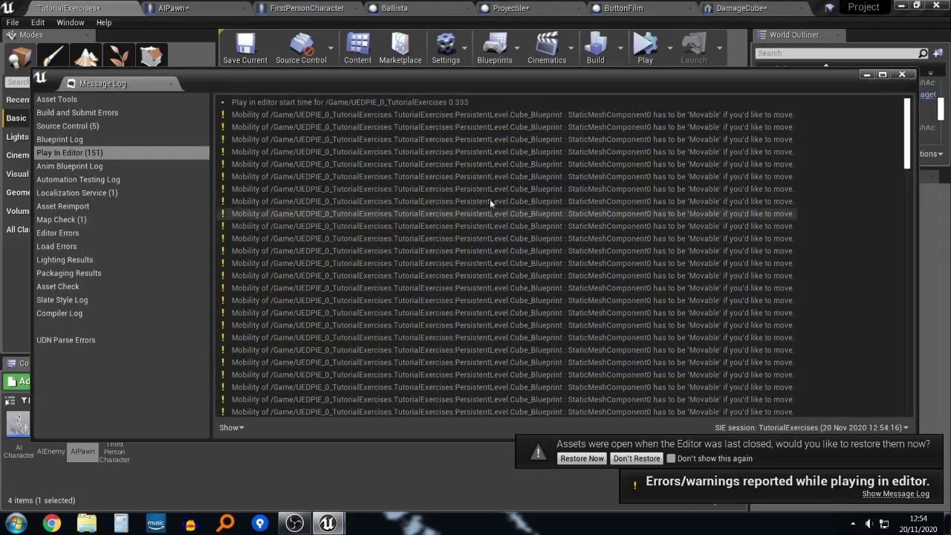
{"action": "left_click", "coordinate": [901, 76]}
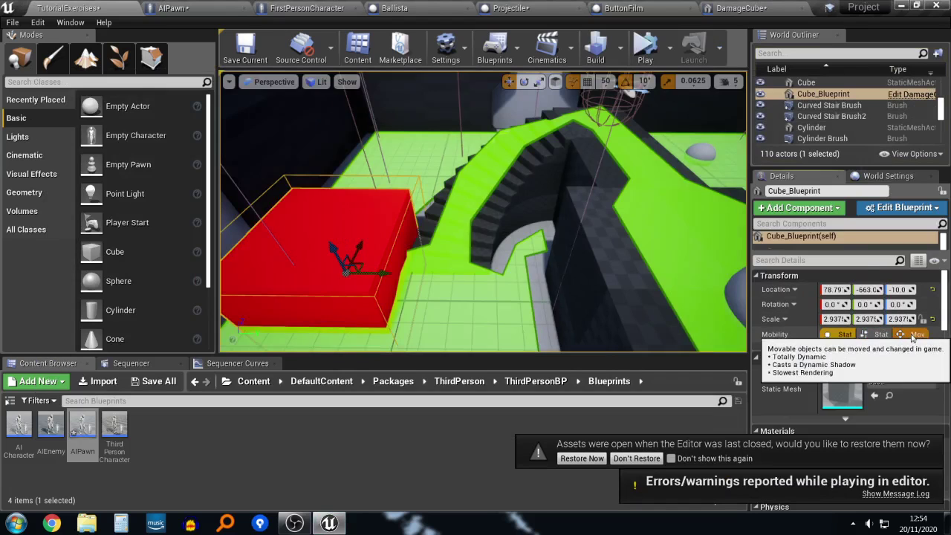
Step: Set the enlarged red cube's mobility to Movable and start the simulation again
{"action": "left_click", "coordinate": [911, 333]}
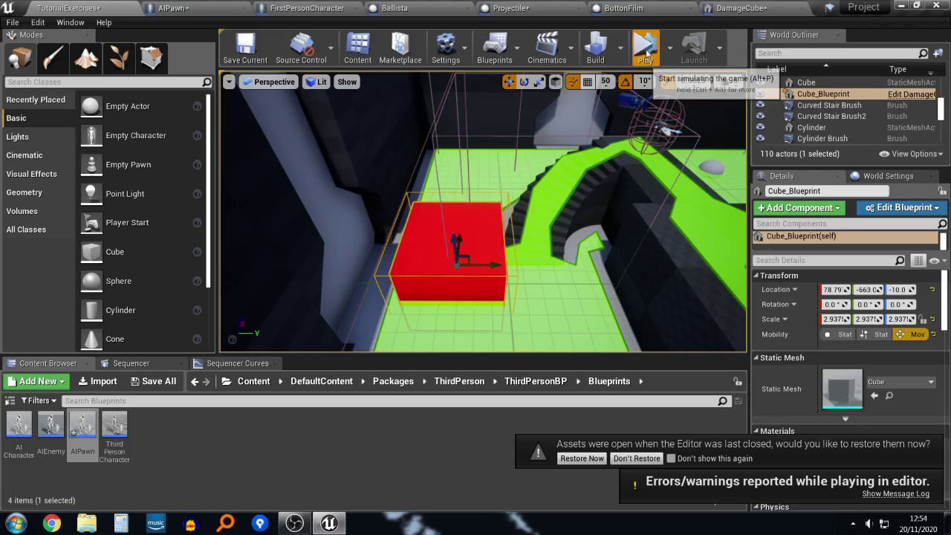
{"action": "left_click", "coordinate": [645, 48]}
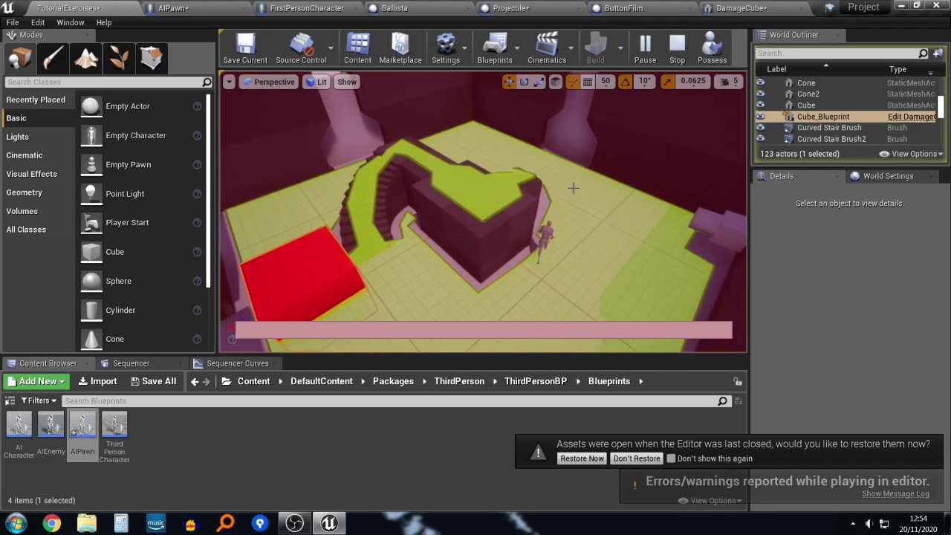
Step: Stop the simulation and rotate the Ballista in the level to about -74, 82, -79 degrees
{"action": "left_click", "coordinate": [685, 217]}
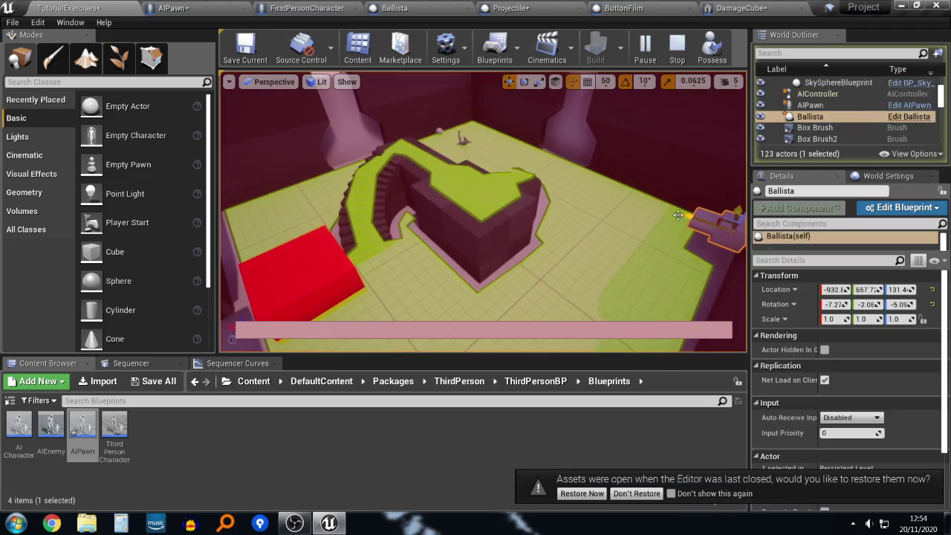
{"action": "left_click", "coordinate": [677, 49]}
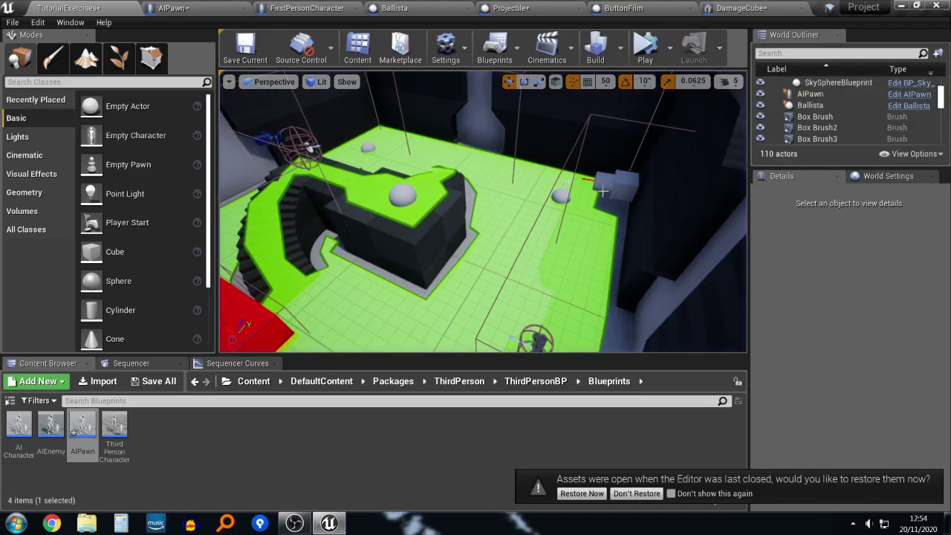
{"action": "left_click", "coordinate": [602, 192]}
{"action": "key", "text": "e"}
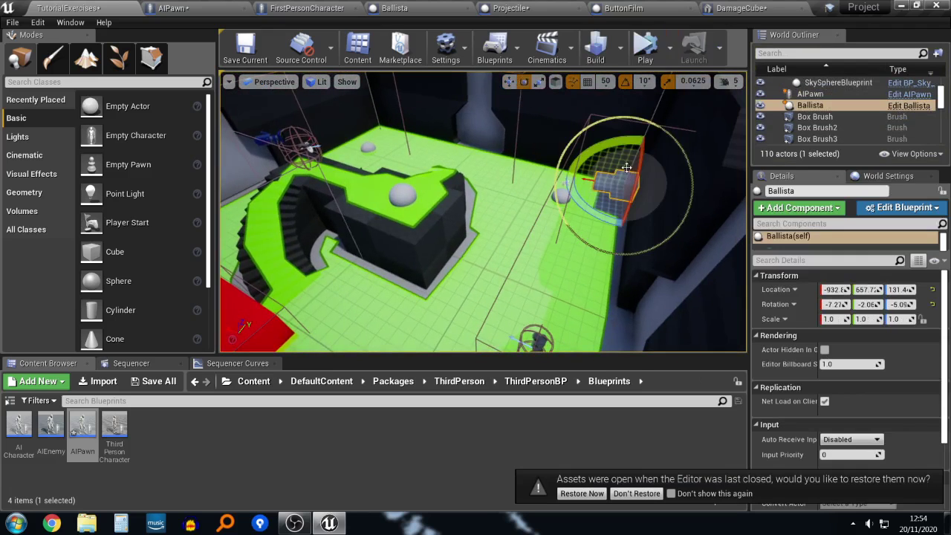
{"action": "left_click_drag", "start_coordinate": [596, 149], "coordinate": [663, 146]}
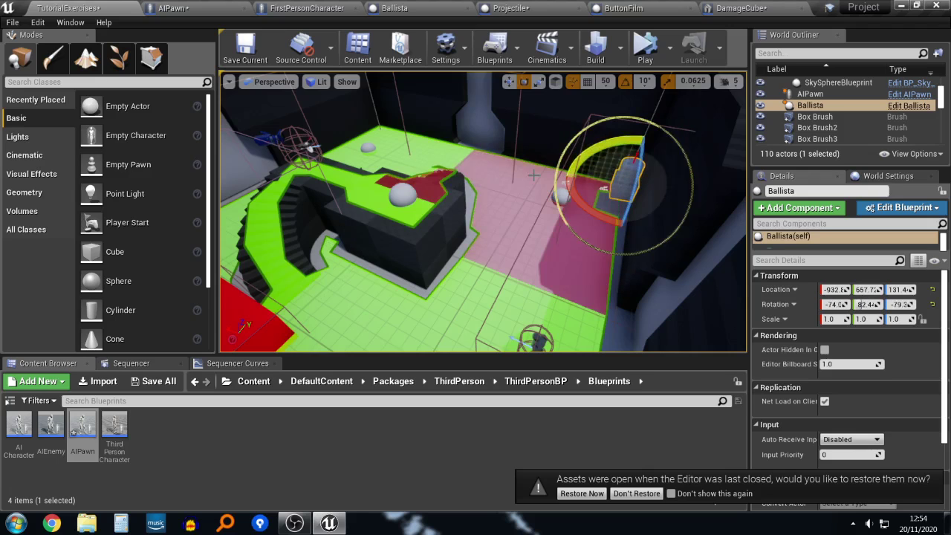
{"action": "right_click_drag", "start_coordinate": [435, 175], "coordinate": [383, 174]}
Step: Simulate the level again and raise the enlarged red cube to a height of about 478
{"action": "left_click", "coordinate": [645, 47]}
{"action": "right_click_drag", "start_coordinate": [578, 179], "coordinate": [578, 179]}
{"action": "left_click", "coordinate": [318, 300]}
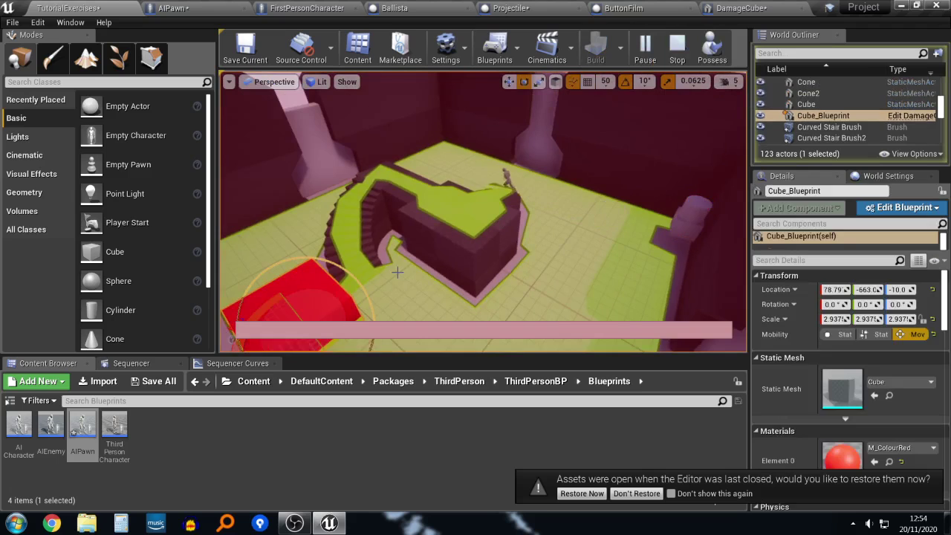
{"action": "right_click_drag", "start_coordinate": [397, 272], "coordinate": [374, 278]}
{"action": "key", "text": "w"}
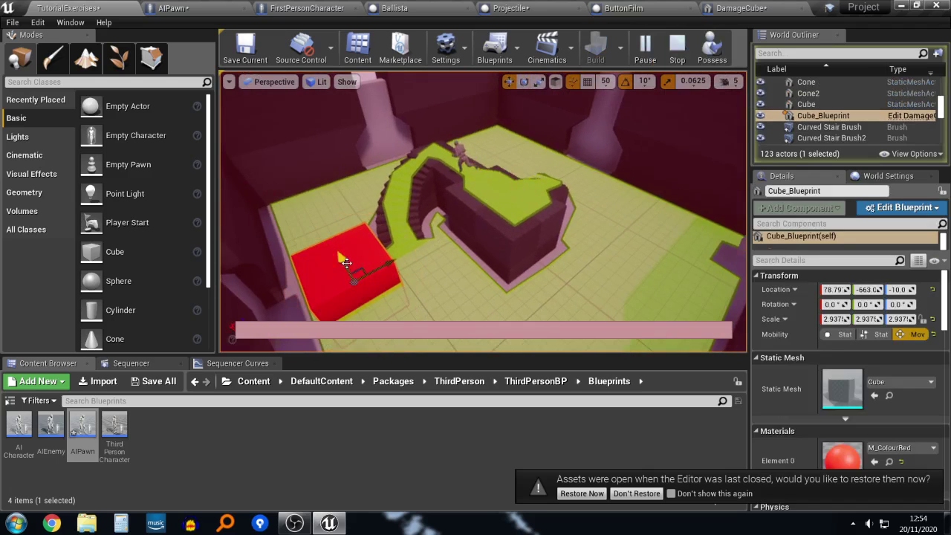
{"action": "left_click_drag", "start_coordinate": [347, 263], "coordinate": [298, 132]}
{"action": "right_click_drag", "start_coordinate": [325, 142], "coordinate": [299, 143]}
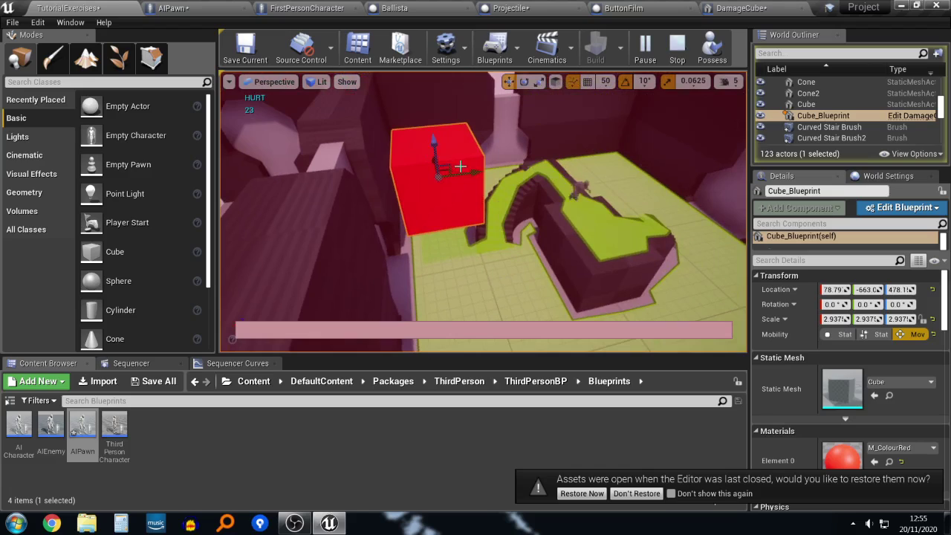
Step: Move the raised cube to the AI pawn's path, lower it to the floor at about -490, -377, -10, and stop simulating
{"action": "left_click_drag", "start_coordinate": [464, 173], "coordinate": [434, 153]}
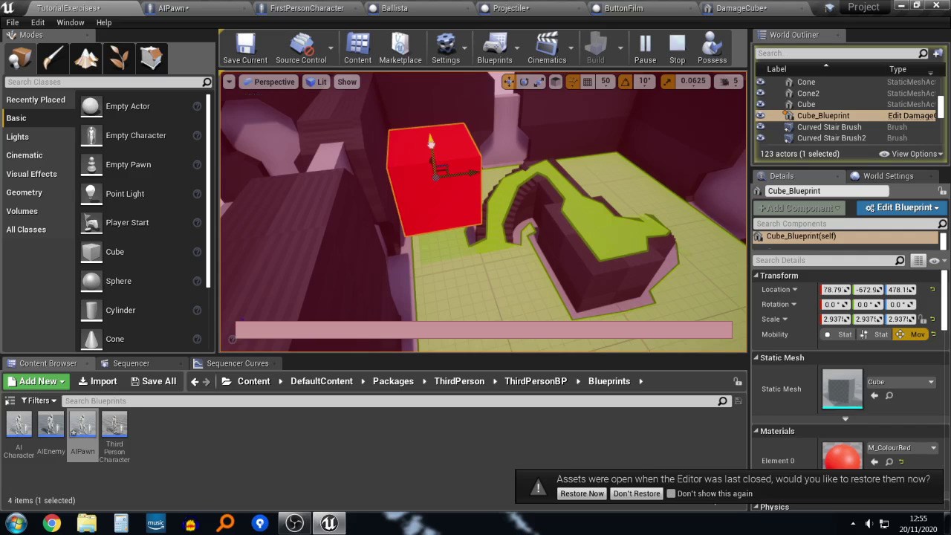
{"action": "right_click_drag", "start_coordinate": [434, 153], "coordinate": [437, 180]}
{"action": "left_click_drag", "start_coordinate": [454, 93], "coordinate": [390, 171]}
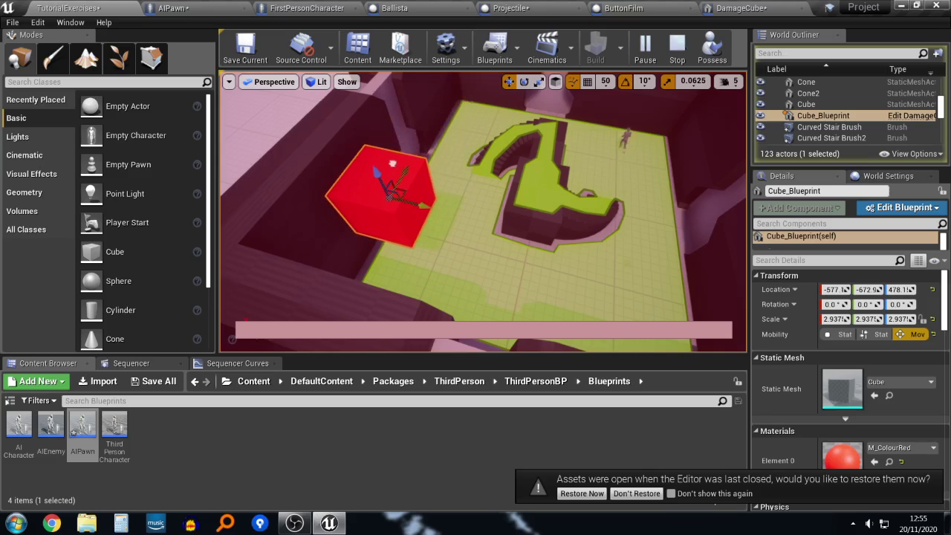
{"action": "mouse_move", "coordinate": [429, 199]}
{"action": "right_mouse_down"}
{"action": "mouse_move", "coordinate": [440, 201]}
{"action": "mouse_move", "coordinate": [438, 214]}
{"action": "right_mouse_up"}
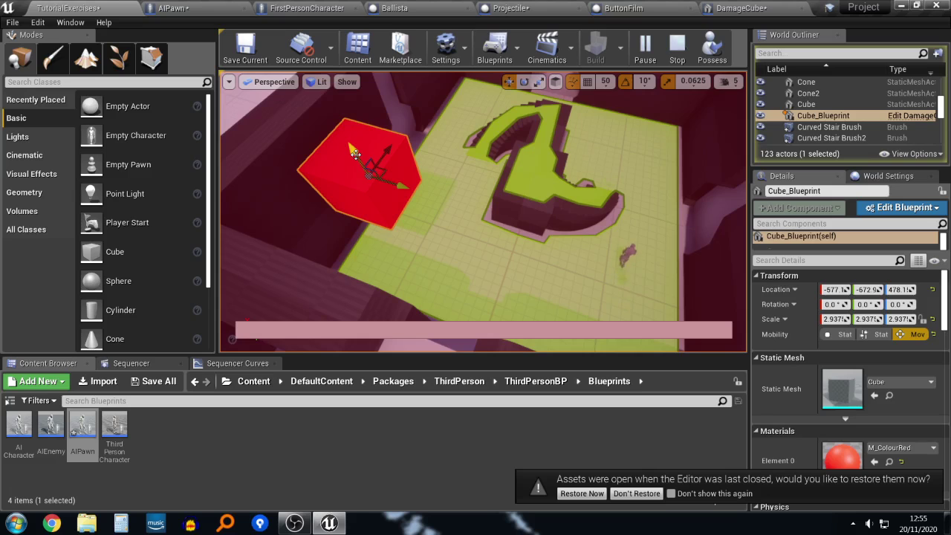
{"action": "right_click_drag", "start_coordinate": [406, 169], "coordinate": [393, 178]}
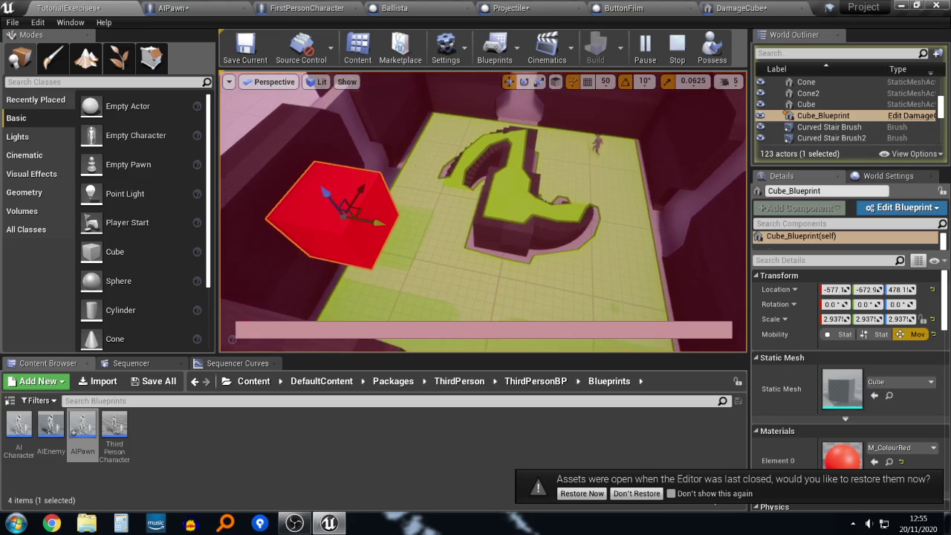
{"action": "left_click_drag", "start_coordinate": [357, 208], "coordinate": [420, 206]}
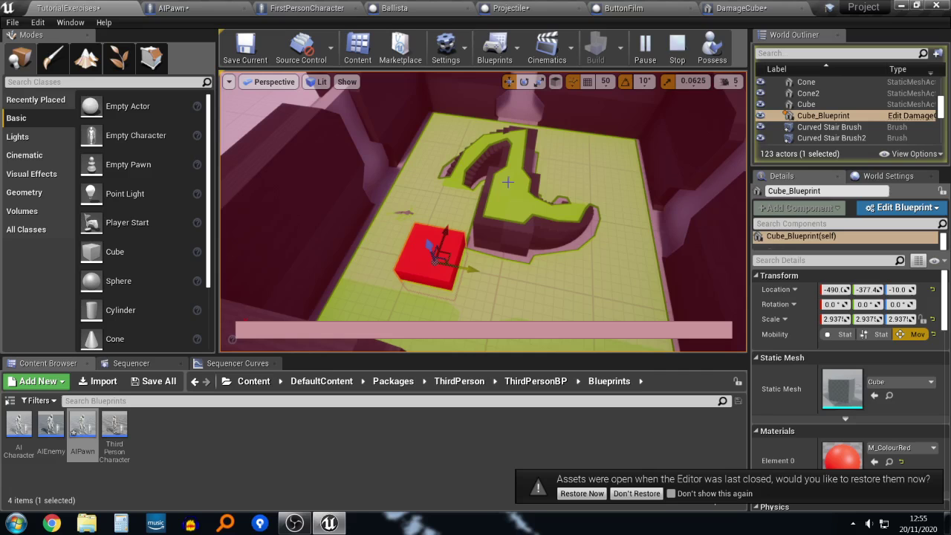
{"action": "left_click", "coordinate": [677, 46]}
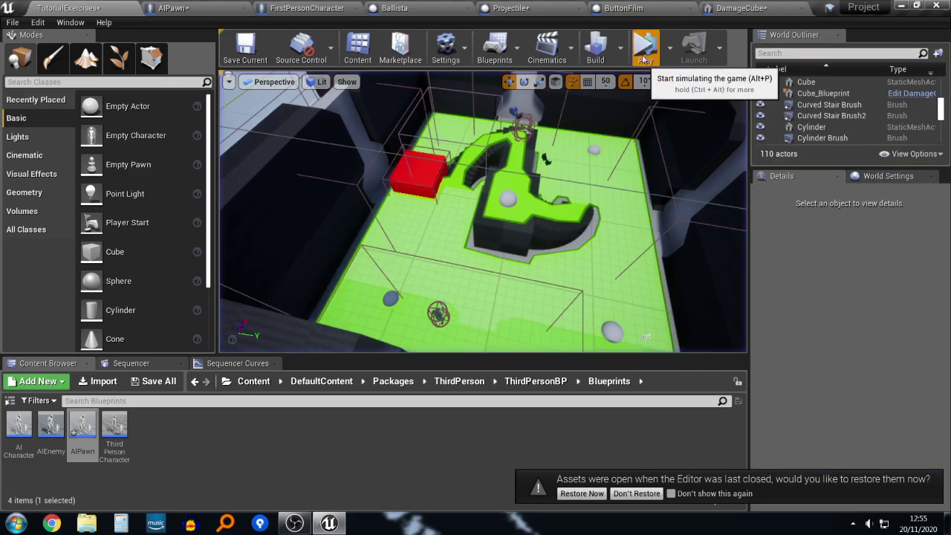
Step: Simulate again, lift the red cube to about -664, -515, 560, lower it over the AI pawn's path, and stop simulating
{"action": "left_click", "coordinate": [645, 46]}
{"action": "left_click", "coordinate": [425, 173]}
{"action": "left_click_drag", "start_coordinate": [414, 151], "coordinate": [393, 74]}
{"action": "mouse_move", "coordinate": [415, 114]}
{"action": "right_mouse_down"}
{"action": "mouse_move", "coordinate": [411, 97]}
{"action": "mouse_move", "coordinate": [410, 114]}
{"action": "right_mouse_up"}
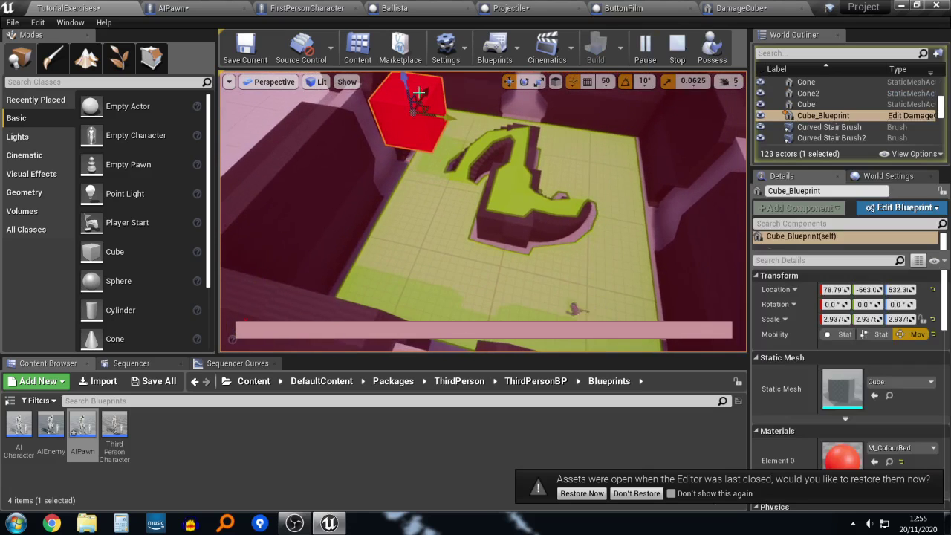
{"action": "left_click_drag", "start_coordinate": [414, 114], "coordinate": [403, 237]}
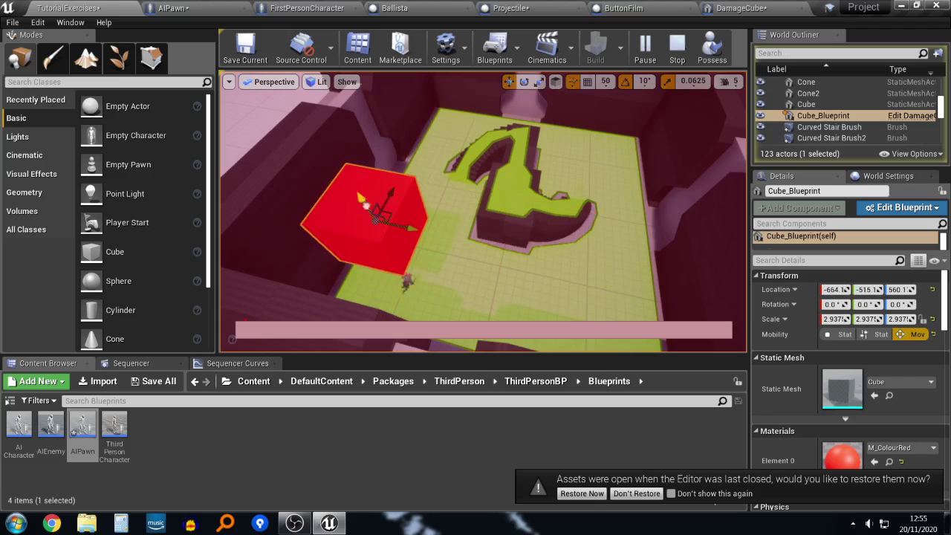
{"action": "left_click_drag", "start_coordinate": [367, 206], "coordinate": [432, 246]}
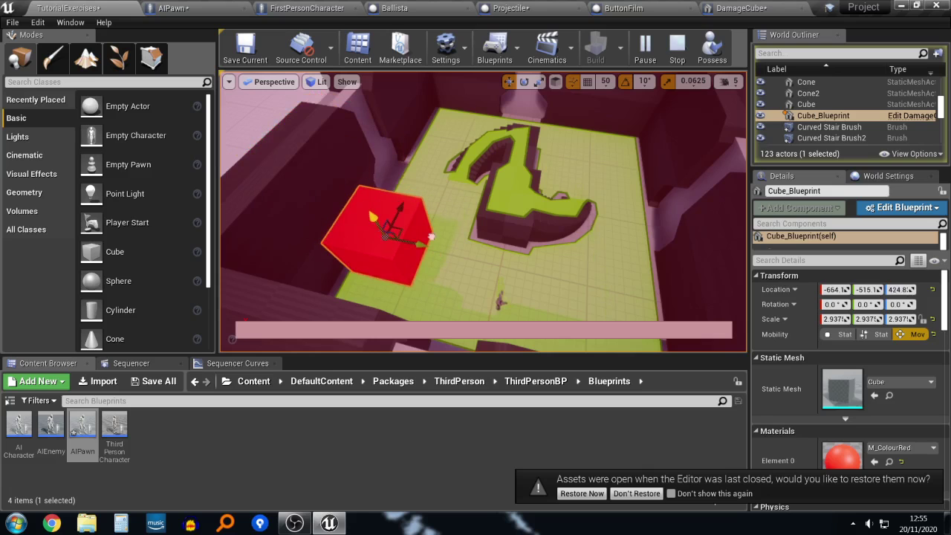
{"action": "key", "text": "Escape"}
Step: Scale the red damage cube down uniformly to about 1.31 in the level
{"action": "right_click_drag", "start_coordinate": [445, 235], "coordinate": [438, 208]}
{"action": "key", "text": "w"}
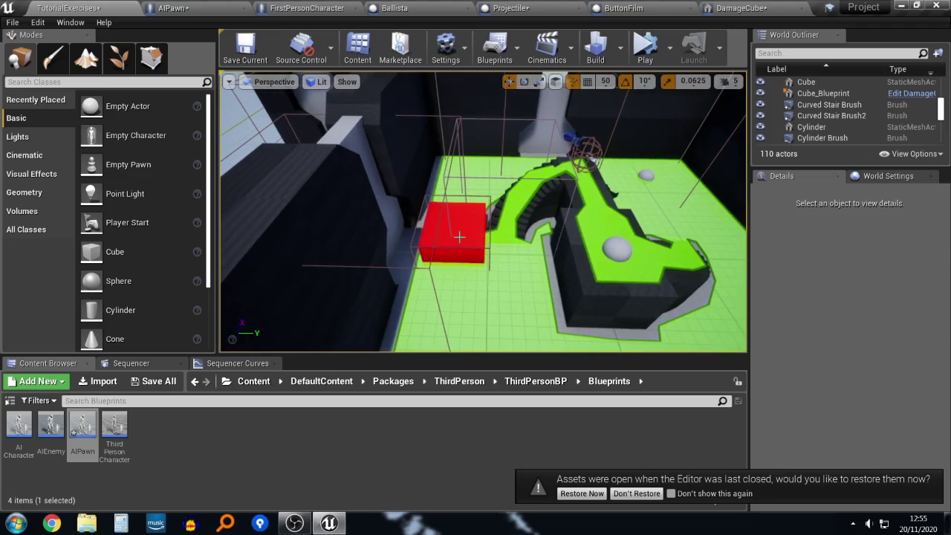
{"action": "left_click", "coordinate": [453, 229]}
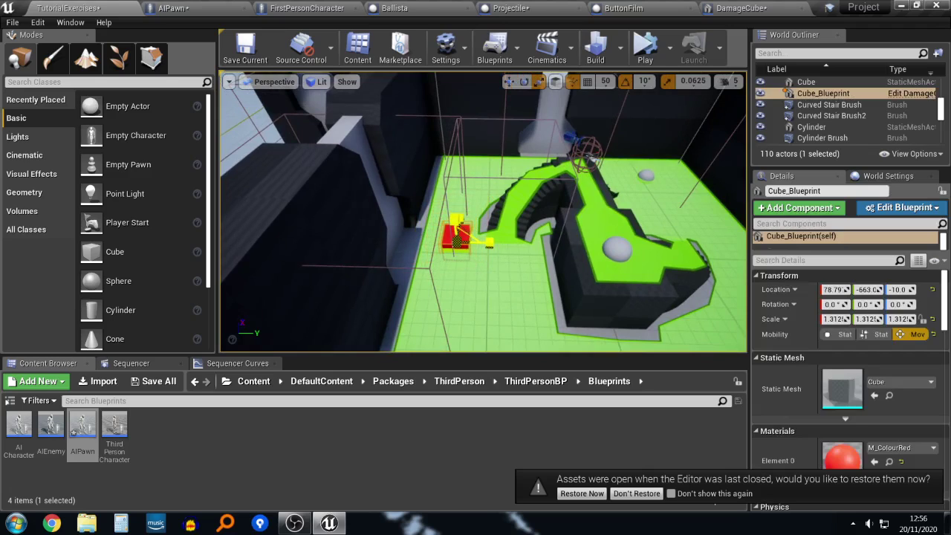
Step: Return the Ballista to its original rotation of about -7.3, -2.1, -5.1 degrees
{"action": "right_click_drag", "start_coordinate": [518, 241], "coordinate": [566, 217]}
{"action": "key", "text": "w"}
{"action": "left_click", "coordinate": [554, 217]}
{"action": "key", "text": "e"}
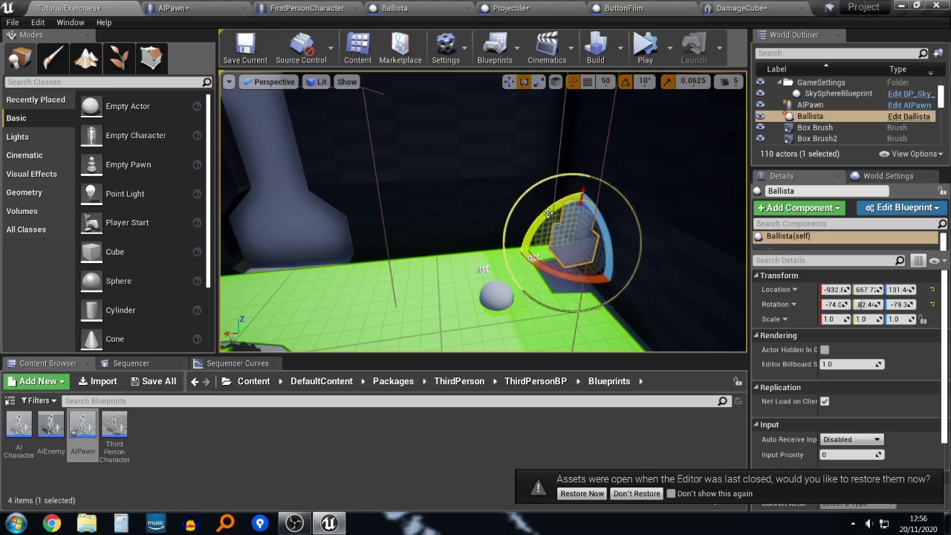
{"action": "left_click_drag", "start_coordinate": [548, 213], "coordinate": [599, 238]}
{"action": "right_click_drag", "start_coordinate": [601, 229], "coordinate": [539, 203]}
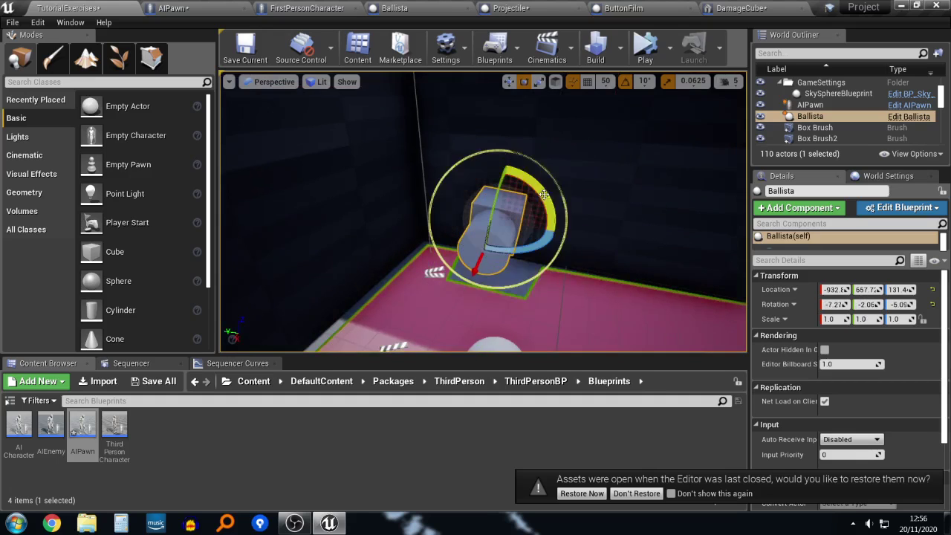
Step: Move the Ballista out of the corner and up to about -809, 633, 235, and turn it to about 4.8 degrees around Z
{"action": "left_click_drag", "start_coordinate": [483, 250], "coordinate": [472, 273]}
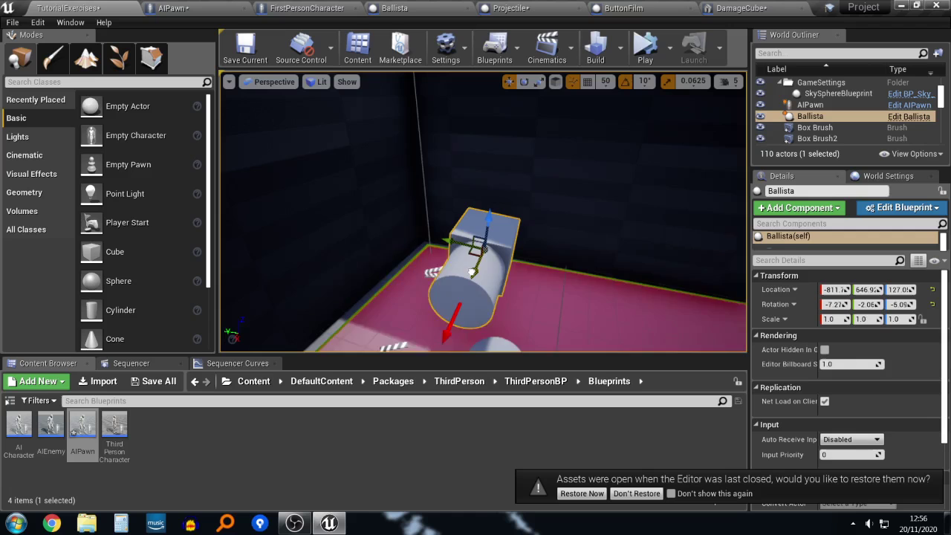
{"action": "left_click_drag", "start_coordinate": [483, 229], "coordinate": [492, 166]}
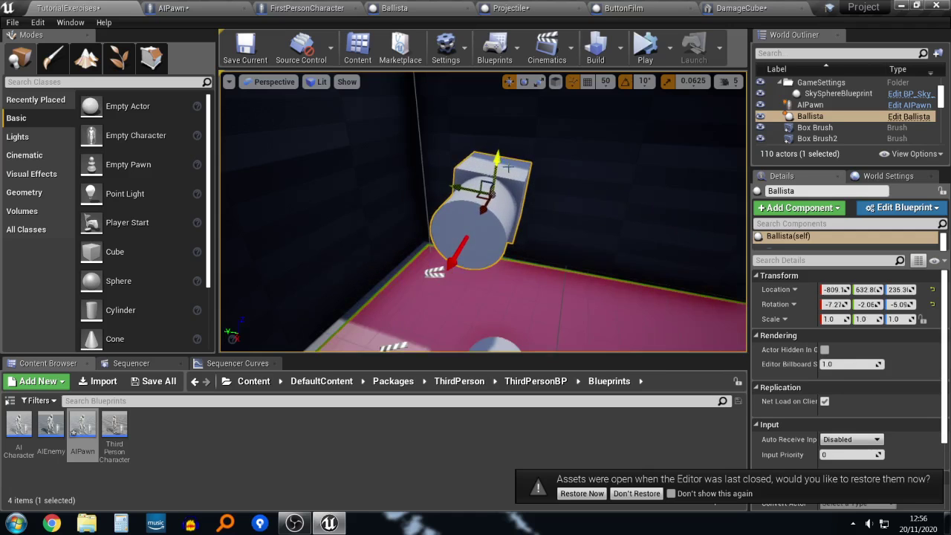
{"action": "right_click_drag", "start_coordinate": [492, 166], "coordinate": [408, 261]}
{"action": "key", "text": "s"}
{"action": "key", "text": "e"}
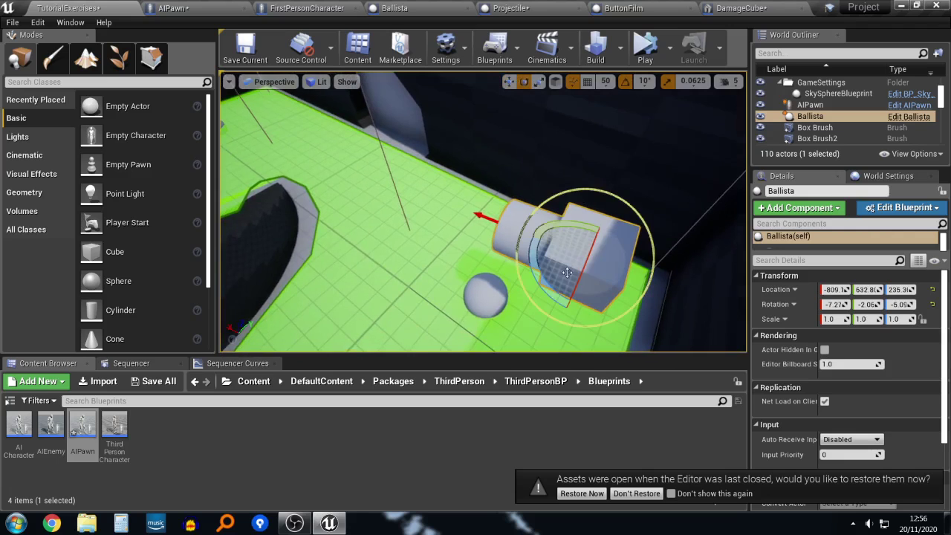
{"action": "left_click_drag", "start_coordinate": [546, 283], "coordinate": [537, 252]}
{"action": "key", "text": "w"}
{"action": "right_click_drag", "start_coordinate": [537, 223], "coordinate": [486, 195]}
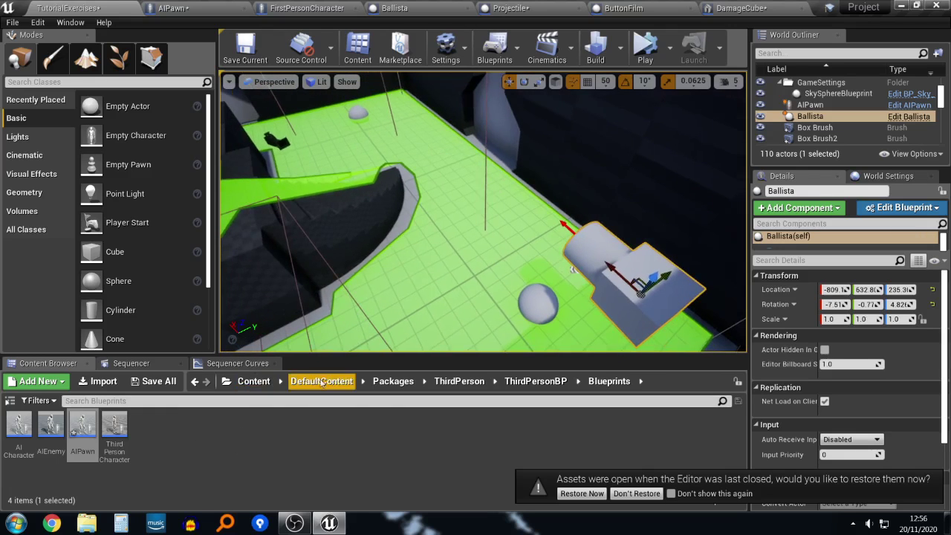
Step: Create an Actor Blueprint class named BallistaButton in the root Content folder
{"action": "left_click", "coordinate": [253, 381]}
{"action": "left_click", "coordinate": [294, 523]}
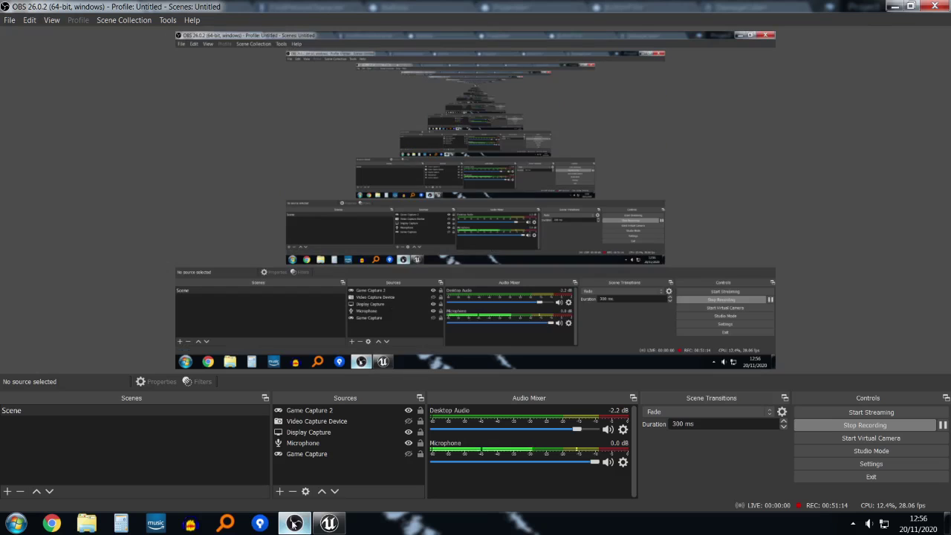
{"action": "left_click", "coordinate": [295, 523]}
{"action": "right_click_drag", "start_coordinate": [518, 336], "coordinate": [491, 321]}
{"action": "right_click", "coordinate": [415, 443]}
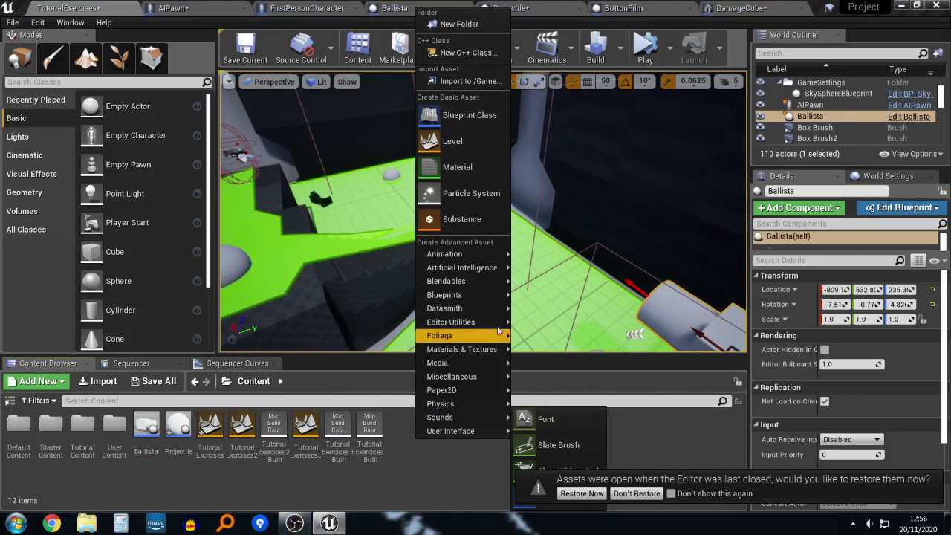
{"action": "left_click", "coordinate": [462, 116]}
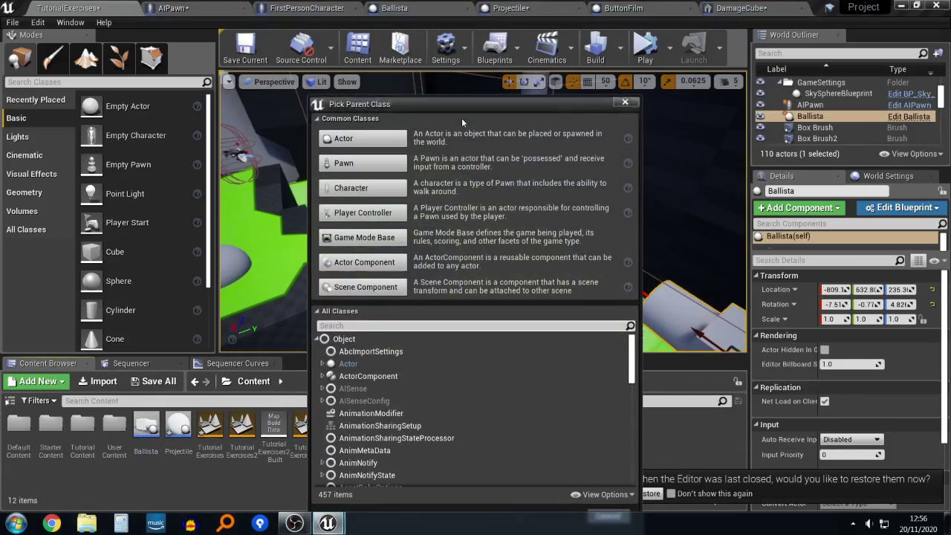
{"action": "left_click", "coordinate": [391, 151]}
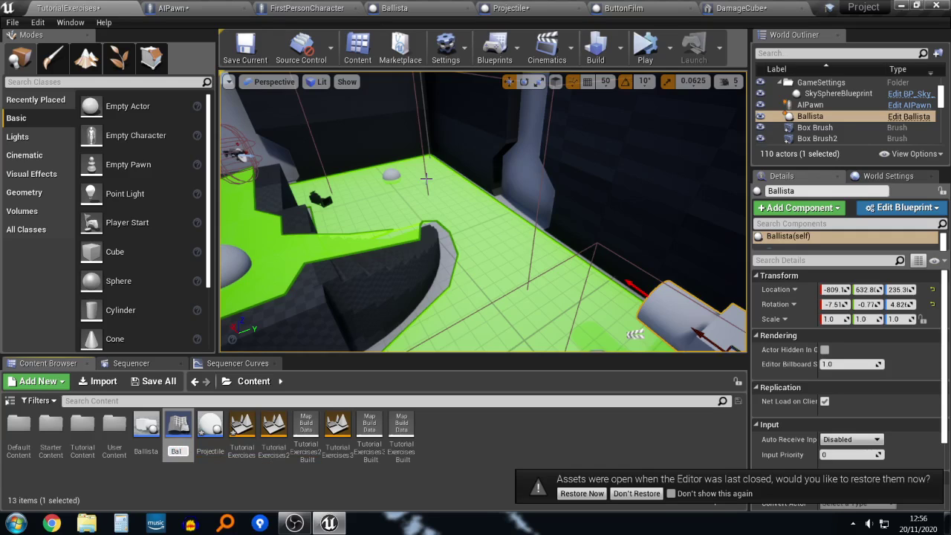
{"action": "type", "text": "Ballista Button"}
{"action": "key", "text": "Return"}
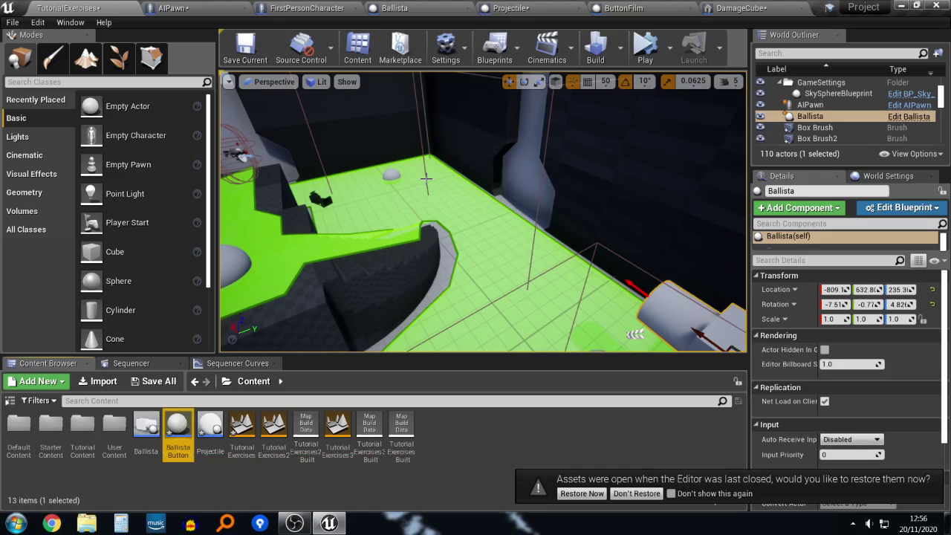
Step: Open the BallistaButton blueprint for editing and add a Cube component to it
{"action": "double_click", "coordinate": [178, 431]}
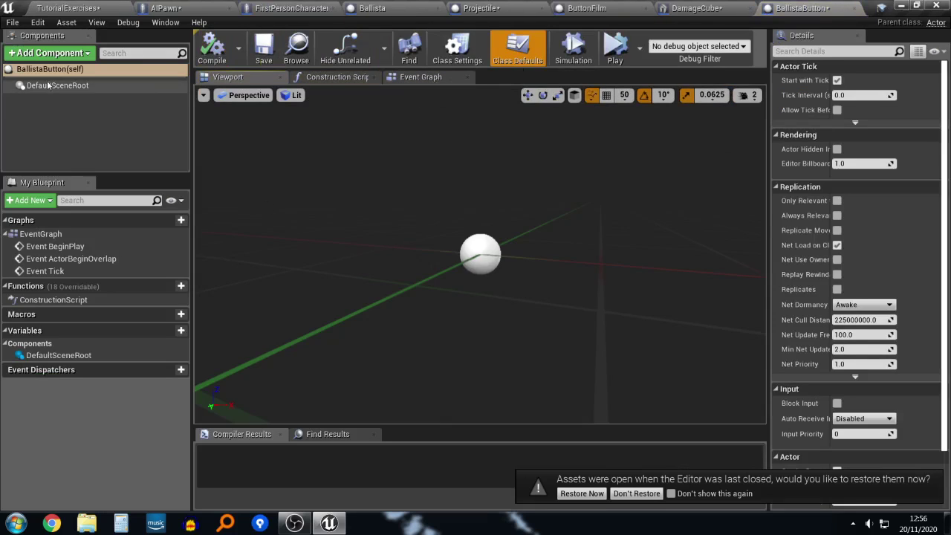
{"action": "left_click", "coordinate": [49, 53]}
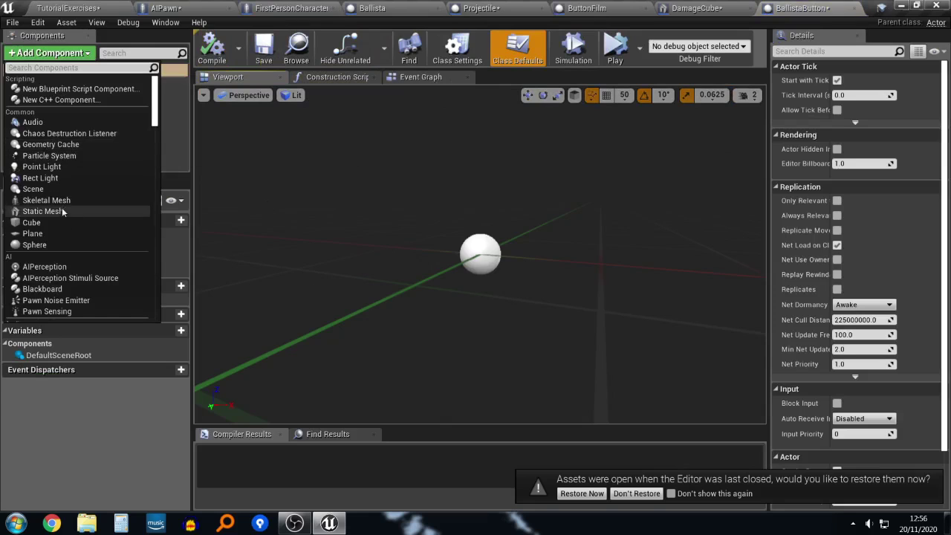
{"action": "scroll", "coordinate": [45, 212], "scroll_direction": "down", "scroll_amount": 2}
{"action": "left_click", "coordinate": [44, 163]}
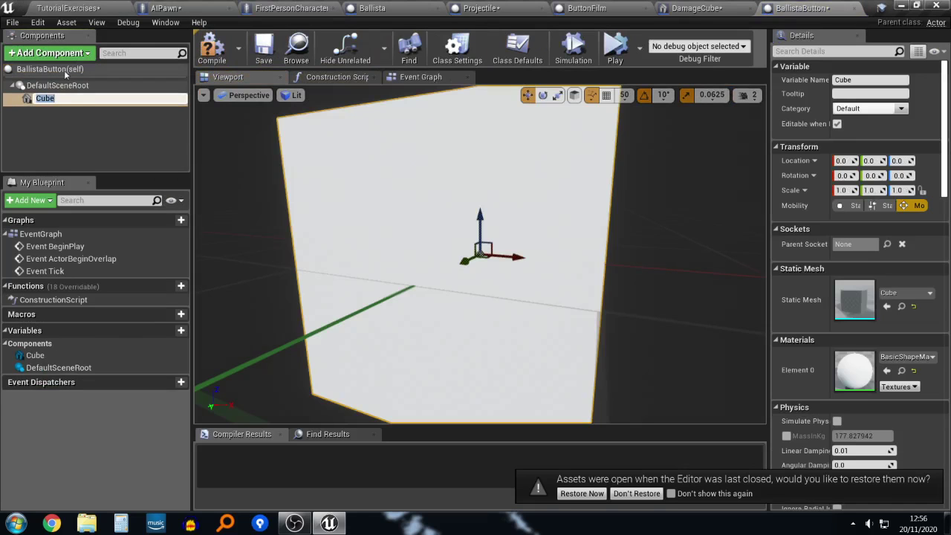
Step: Add a Box Collision component as a child of the Cube in BallistaButton
{"action": "left_click", "coordinate": [64, 55]}
{"action": "type", "text": "collu"}
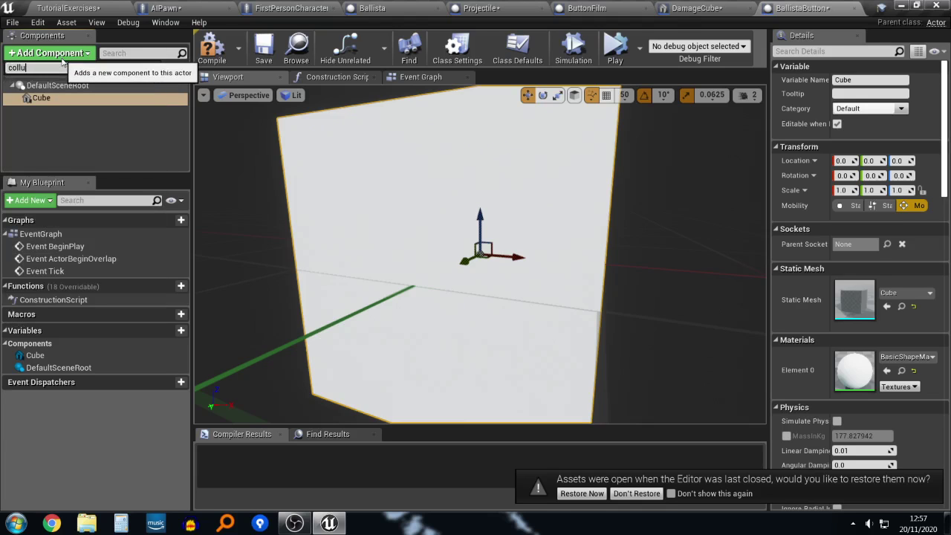
{"action": "key", "text": "BackSpace"}
{"action": "left_click", "coordinate": [38, 89]}
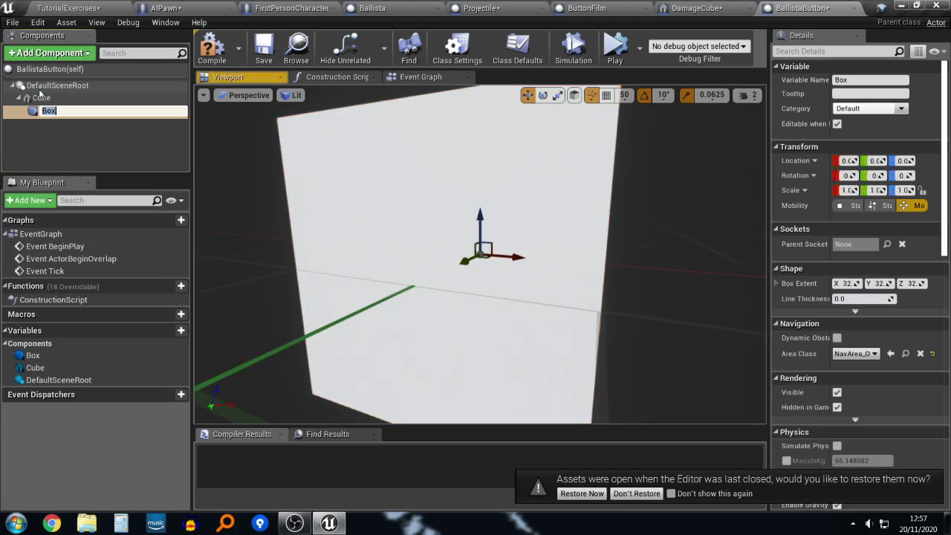
Step: Scale the Box collision up uniformly until it encloses the cube with a margin all around, and select the Cube component
{"action": "key", "text": "s"}
{"action": "right_click_drag", "start_coordinate": [475, 252], "coordinate": [489, 288]}
{"action": "key", "text": "r"}
{"action": "left_click_drag", "start_coordinate": [476, 251], "coordinate": [499, 232]}
{"action": "right_click_drag", "start_coordinate": [564, 244], "coordinate": [592, 239]}
{"action": "left_click", "coordinate": [463, 192]}
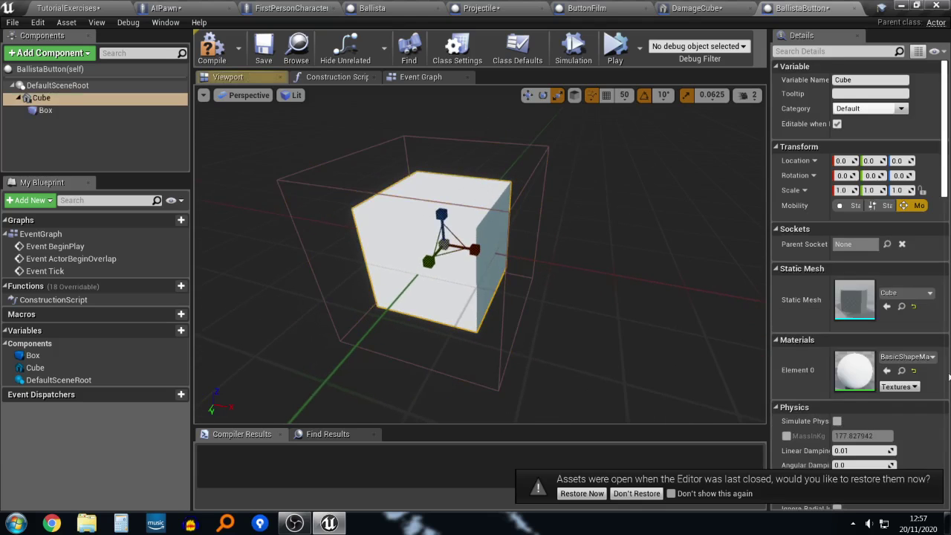
Step: Assign the M_ColourRed material to Element 0 of the BallistaButton's Cube component
{"action": "scroll", "coordinate": [892, 356], "scroll_direction": "down", "scroll_amount": 2}
{"action": "left_click", "coordinate": [906, 298]}
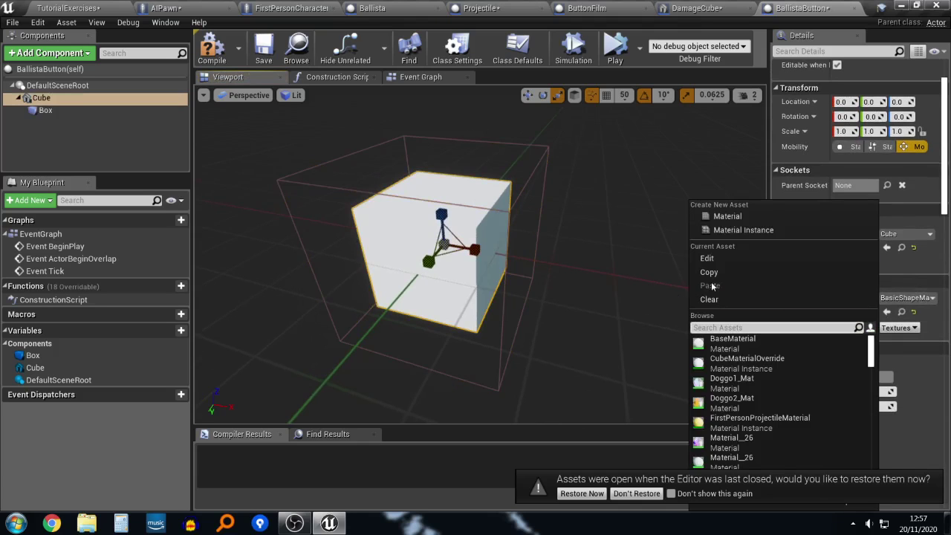
{"action": "type", "text": "red"}
{"action": "left_click", "coordinate": [719, 339]}
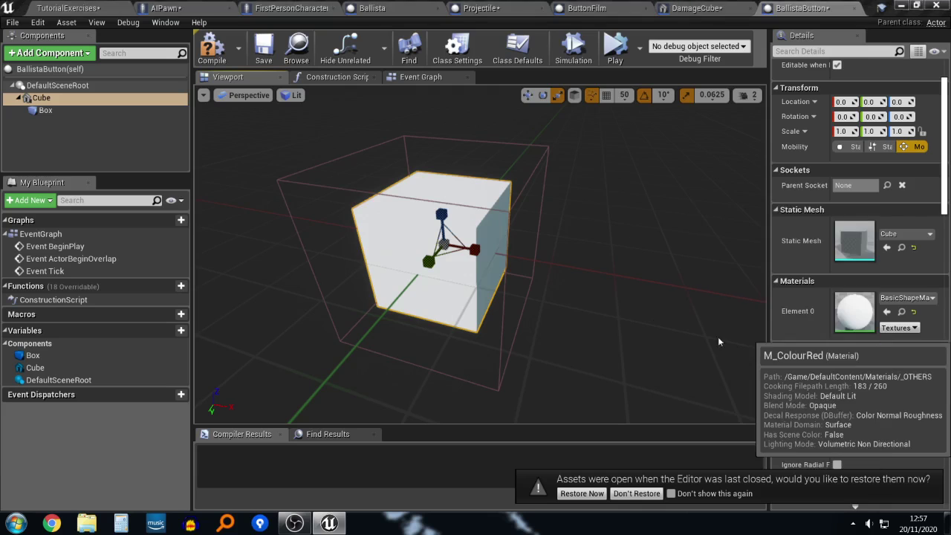
{"action": "left_click_drag", "start_coordinate": [568, 282], "coordinate": [532, 285]}
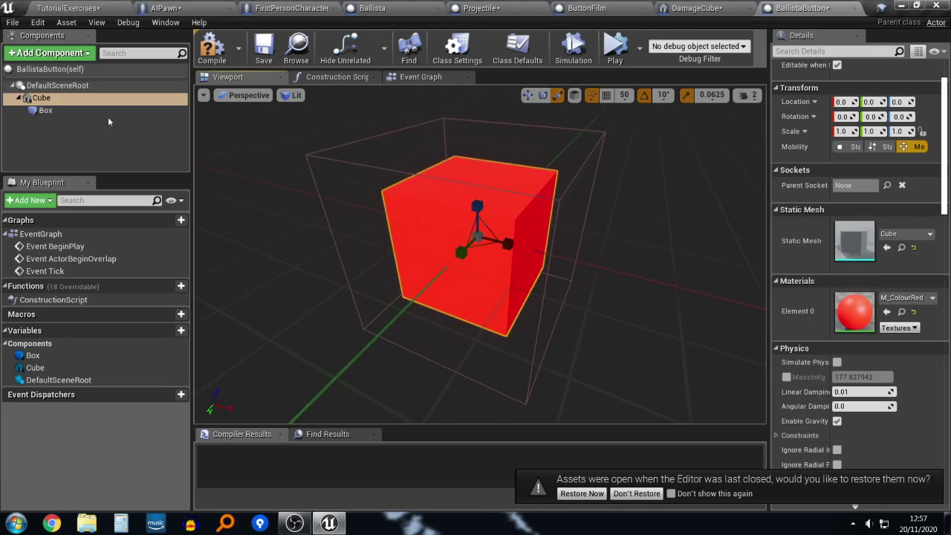
Step: Add a Text Render component as a child of the Cube in BallistaButton
{"action": "left_click", "coordinate": [55, 54]}
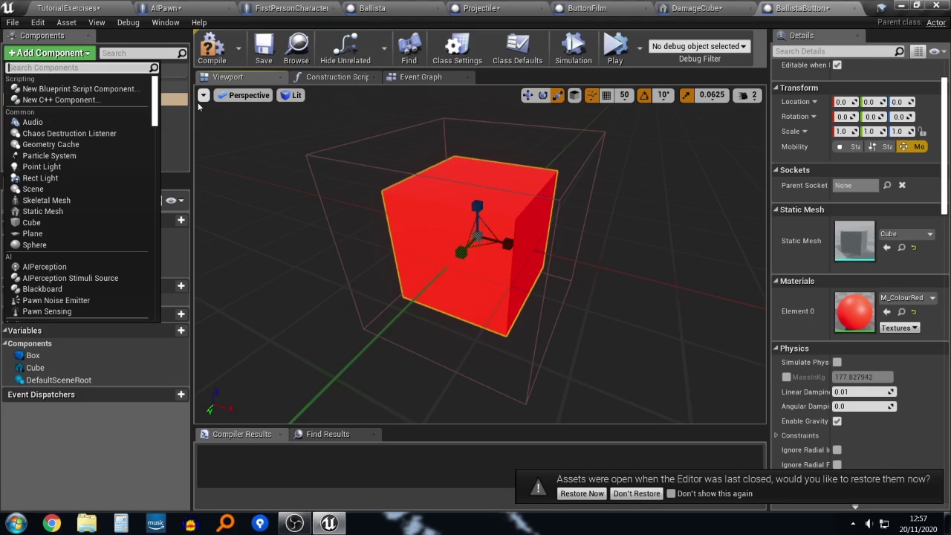
{"action": "type", "text": "render"}
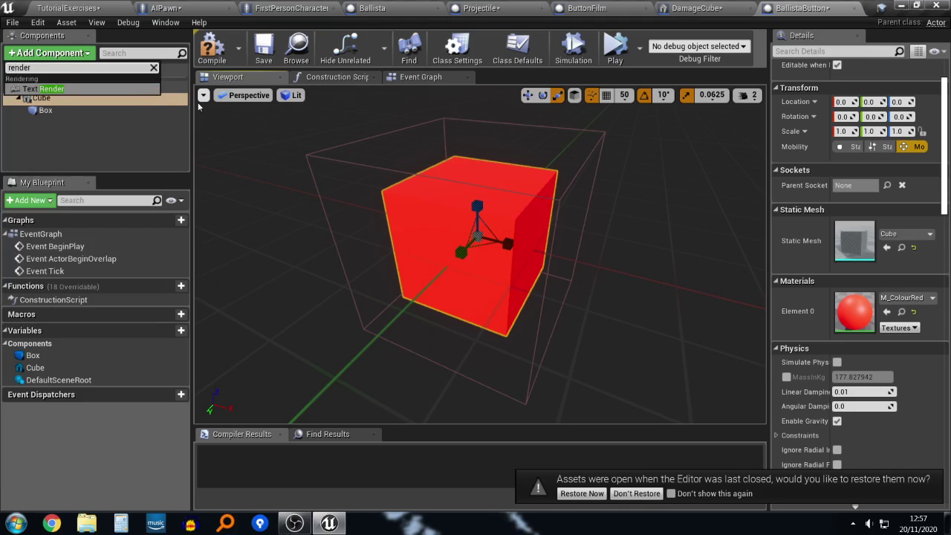
{"action": "key", "text": "Return"}
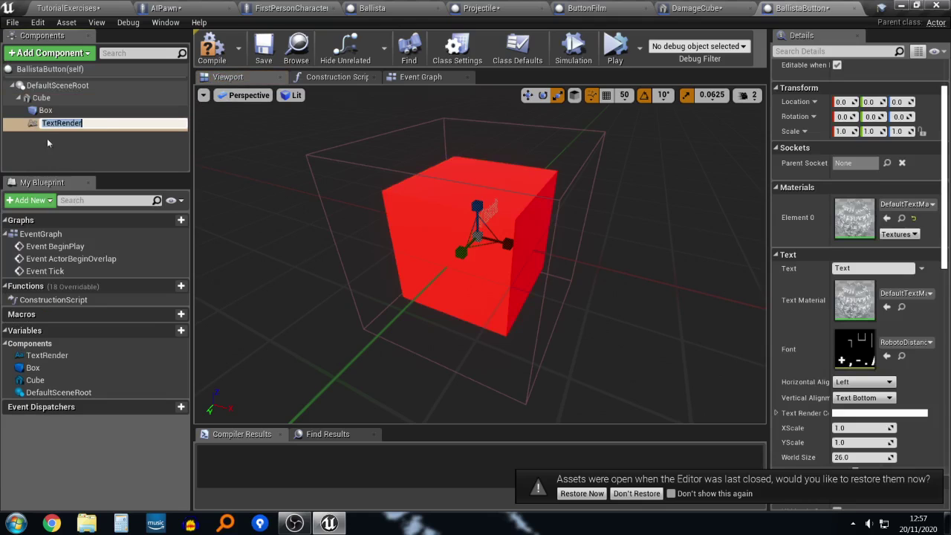
Step: Raise the text about 53 units onto the cube's top face and pitch it about 80° so it lies almost flat
{"action": "right_click_drag", "start_coordinate": [469, 214], "coordinate": [469, 199]}
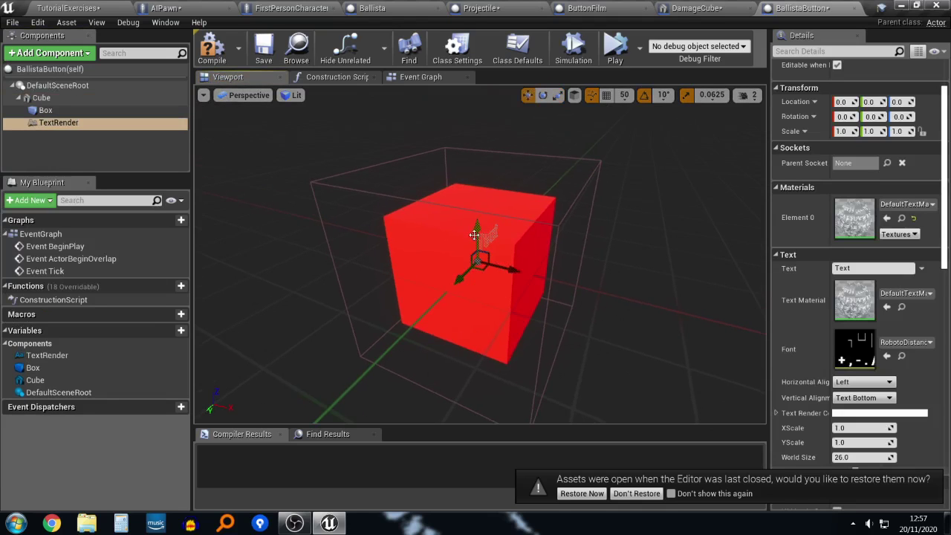
{"action": "left_click_drag", "start_coordinate": [474, 235], "coordinate": [461, 166]}
{"action": "right_click_drag", "start_coordinate": [461, 166], "coordinate": [510, 180]}
{"action": "right_click_drag", "start_coordinate": [472, 288], "coordinate": [454, 286]}
{"action": "left_click_drag", "start_coordinate": [472, 288], "coordinate": [444, 285]}
{"action": "key", "text": "e"}
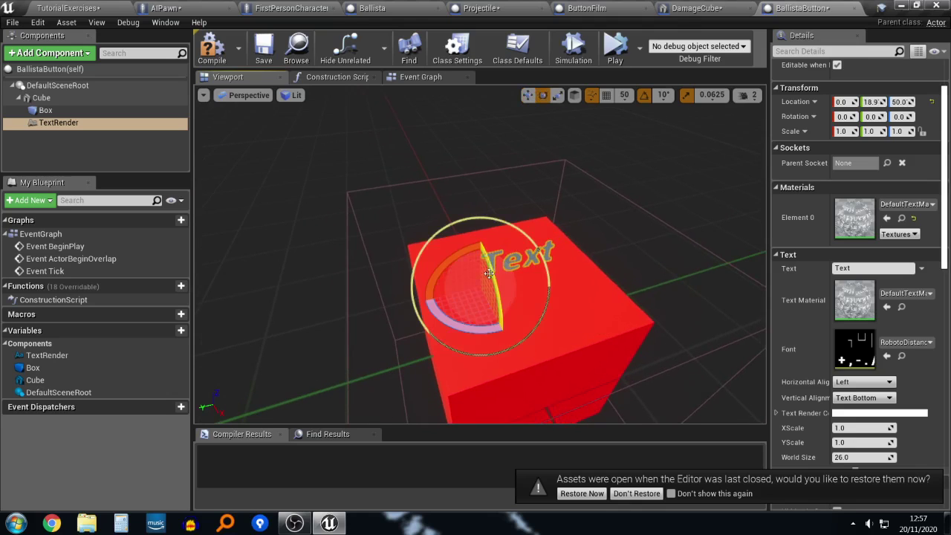
{"action": "left_click_drag", "start_coordinate": [503, 315], "coordinate": [486, 304]}
{"action": "key", "text": "w"}
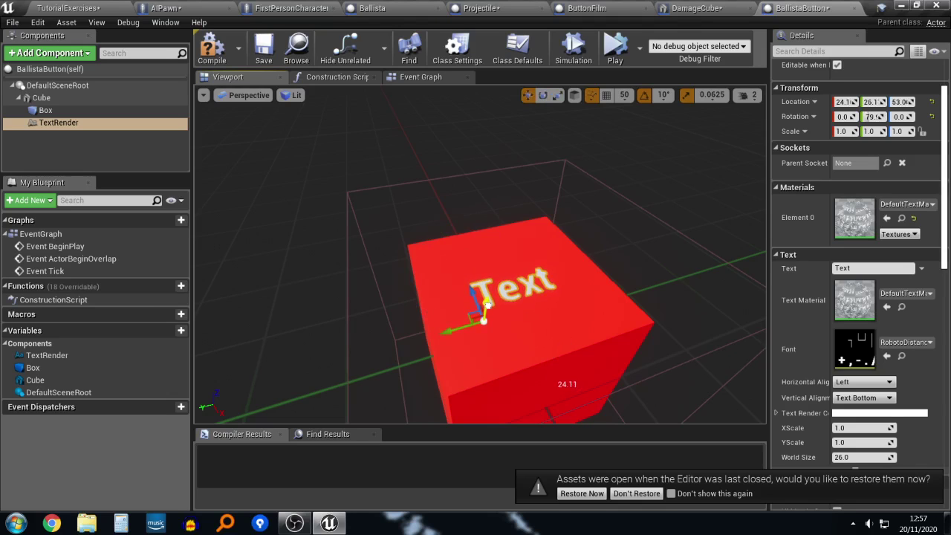
Step: Pitch the text to 90° and shift it across the cube's top face to an X location of about 12.4
{"action": "right_click_drag", "start_coordinate": [487, 304], "coordinate": [541, 297]}
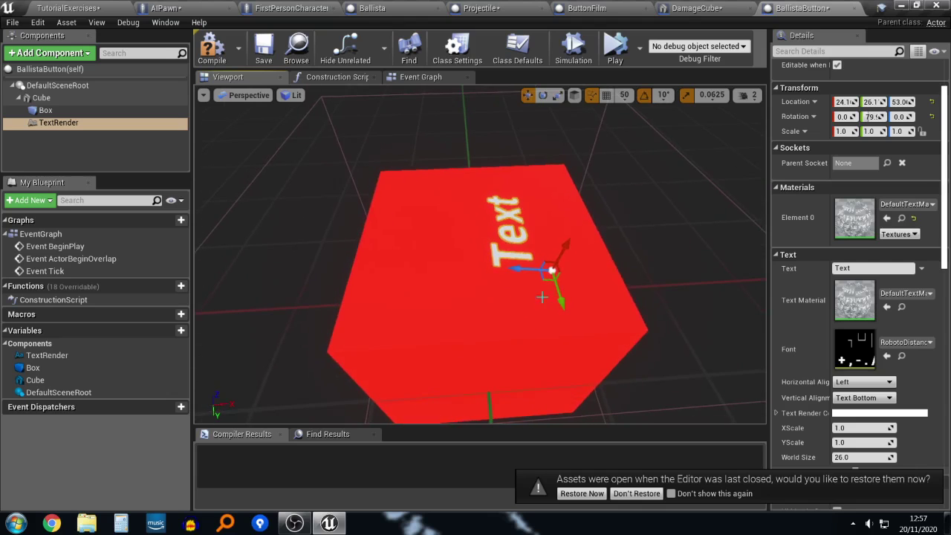
{"action": "left_click_drag", "start_coordinate": [528, 265], "coordinate": [493, 275]}
{"action": "key", "text": "e"}
{"action": "key", "text": "w"}
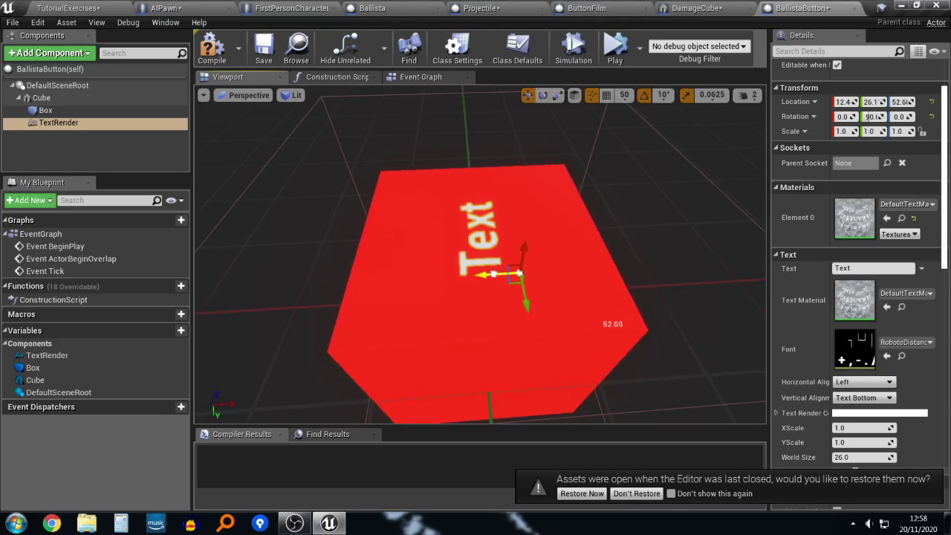
Step: Set the text to PUSH and lower it onto the cube's top face, at about Y 25.67 and Z 50.7
{"action": "scroll", "coordinate": [862, 296], "scroll_direction": "up", "scroll_amount": 2}
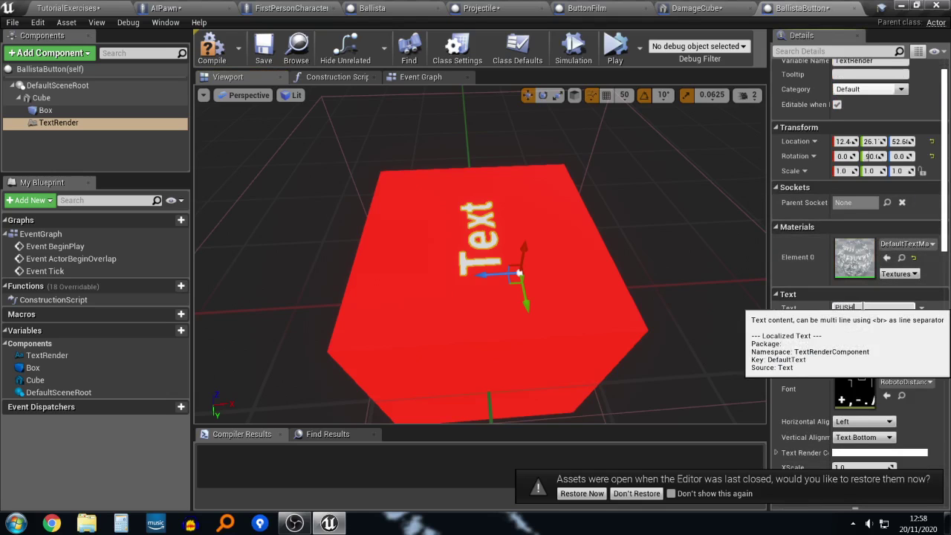
{"action": "key", "text": "Return"}
{"action": "mouse_move", "coordinate": [714, 260]}
{"action": "right_mouse_down"}
{"action": "mouse_move", "coordinate": [520, 268]}
{"action": "mouse_move", "coordinate": [726, 246]}
{"action": "right_mouse_up"}
{"action": "mouse_move", "coordinate": [451, 300]}
{"action": "left_mouse_down"}
{"action": "mouse_move", "coordinate": [494, 280]}
{"action": "mouse_move", "coordinate": [460, 300]}
{"action": "left_mouse_up"}
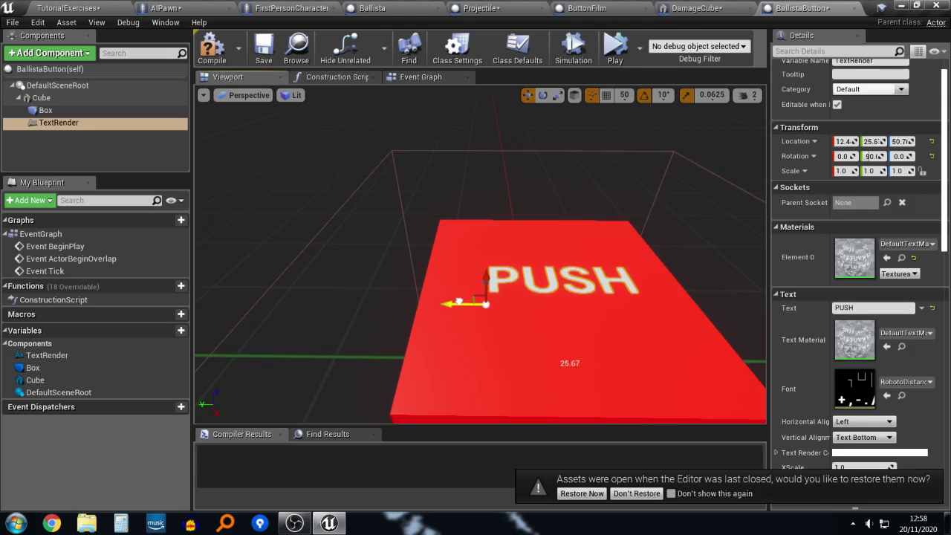
{"action": "right_click_drag", "start_coordinate": [541, 197], "coordinate": [436, 189]}
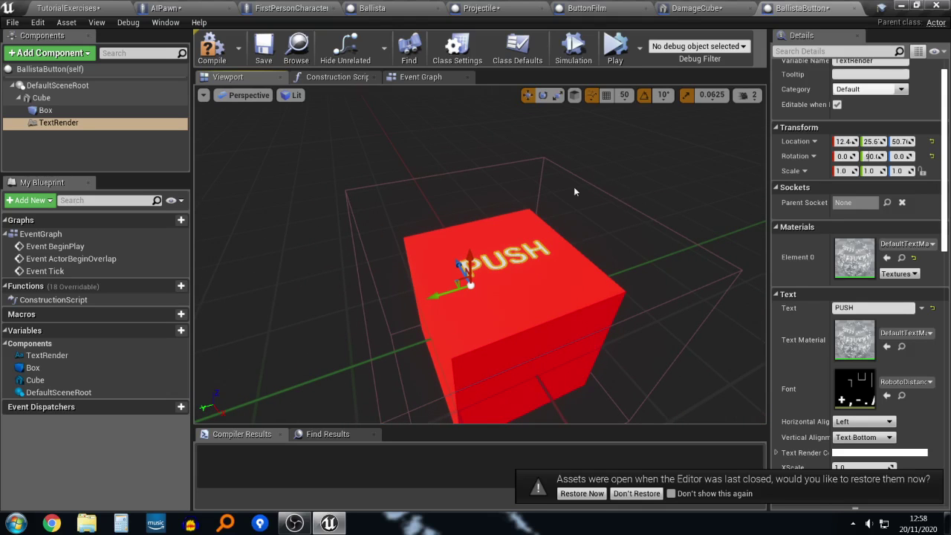
Step: Place a BallistaButton on the raised platform in the TutorialExercises level and play-test the level to check it in game
{"action": "left_click", "coordinate": [65, 7]}
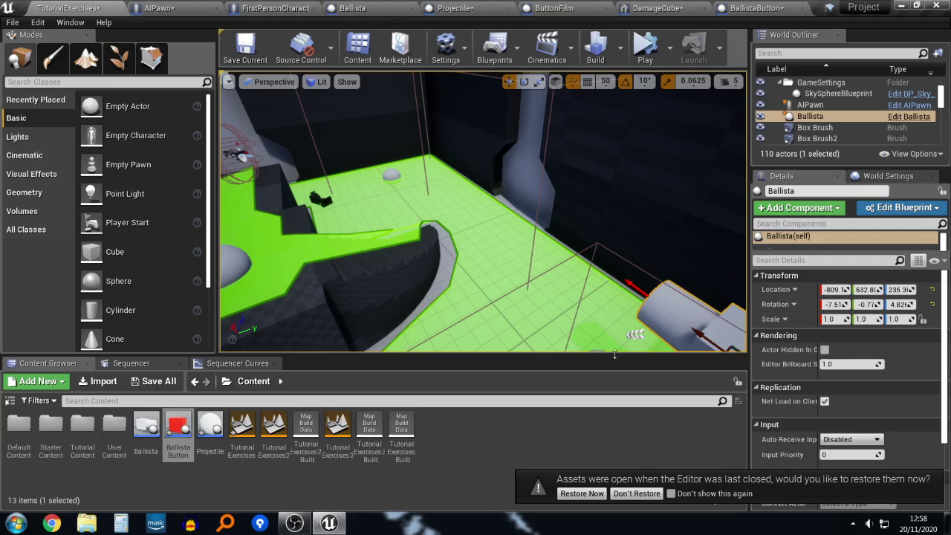
{"action": "left_click_drag", "start_coordinate": [179, 430], "coordinate": [439, 177]}
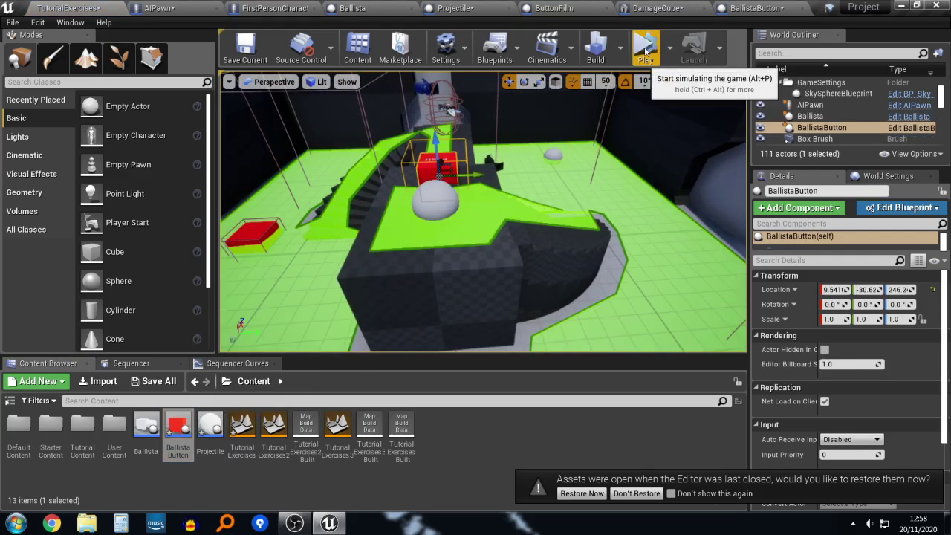
{"action": "left_click", "coordinate": [667, 50]}
{"action": "left_click", "coordinate": [713, 77]}
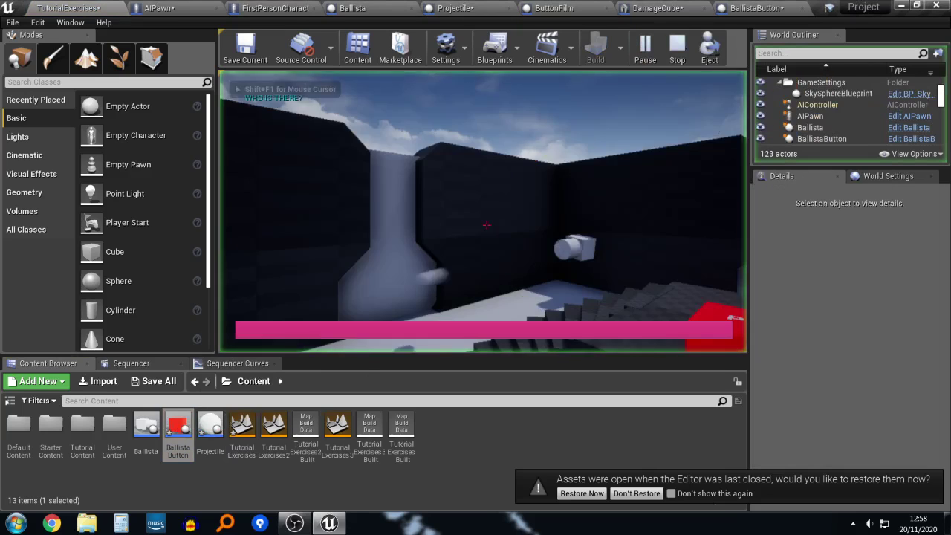
{"action": "key", "text": "w"}
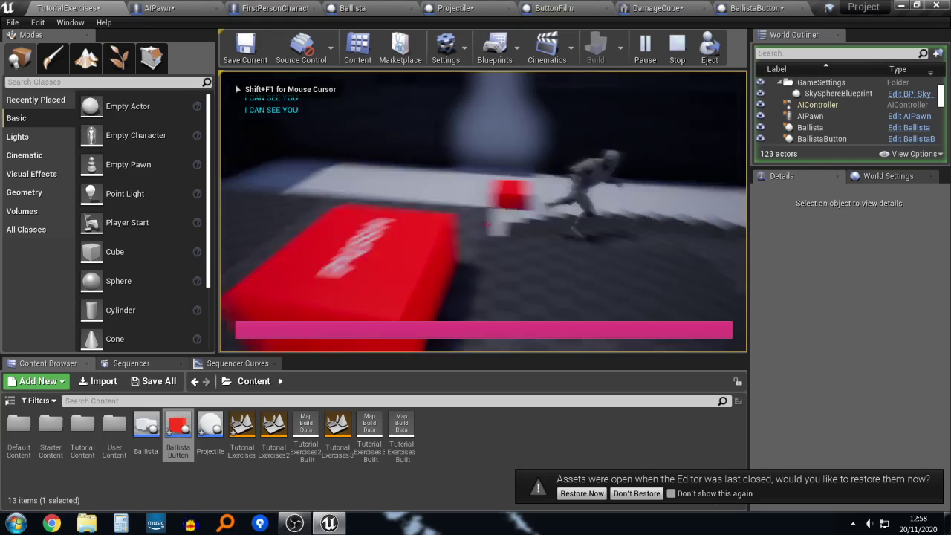
{"action": "key", "text": "s"}
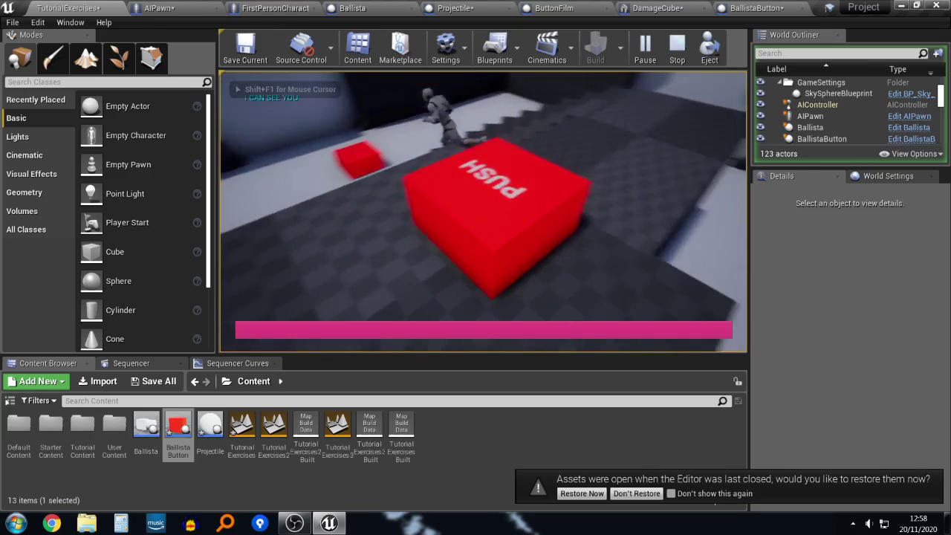
{"action": "key", "text": "Escape"}
Step: Move the BallistaButton from the raised platform down to the floor in the open corner near the damage cube
{"action": "key", "text": "s"}
{"action": "mouse_move", "coordinate": [541, 269]}
{"action": "right_mouse_down"}
{"action": "mouse_move", "coordinate": [528, 272]}
{"action": "mouse_move", "coordinate": [546, 297]}
{"action": "mouse_move", "coordinate": [541, 270]}
{"action": "right_mouse_up"}
{"action": "left_click", "coordinate": [518, 225]}
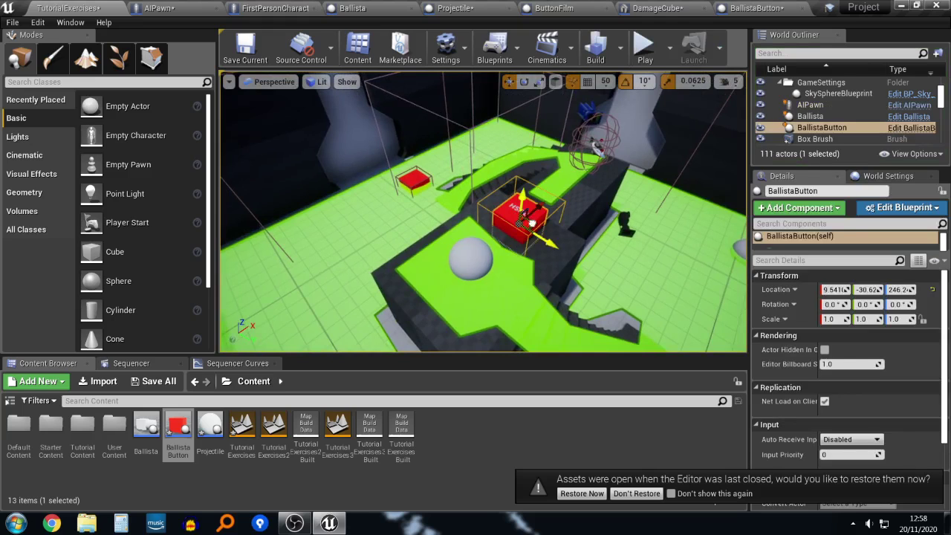
{"action": "left_click_drag", "start_coordinate": [531, 223], "coordinate": [331, 256]}
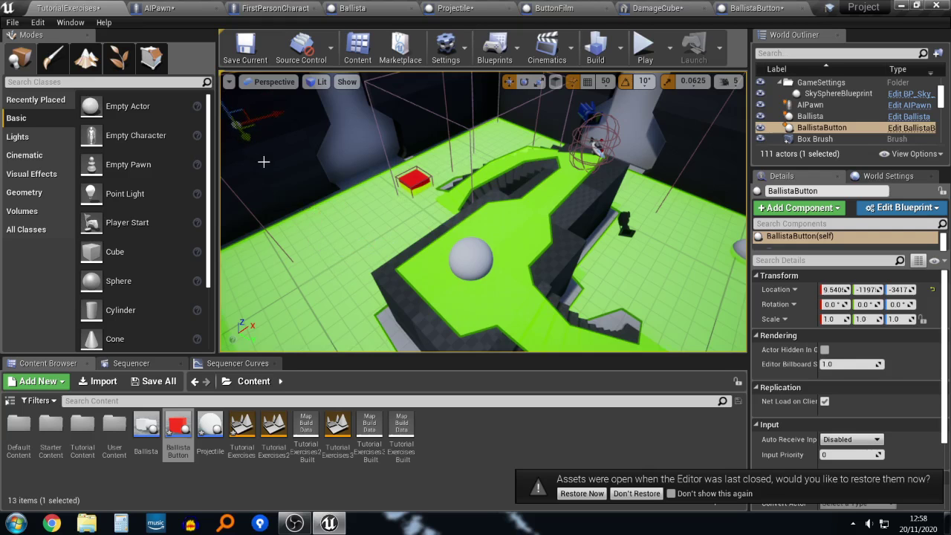
{"action": "key", "text": "ctrl+z"}
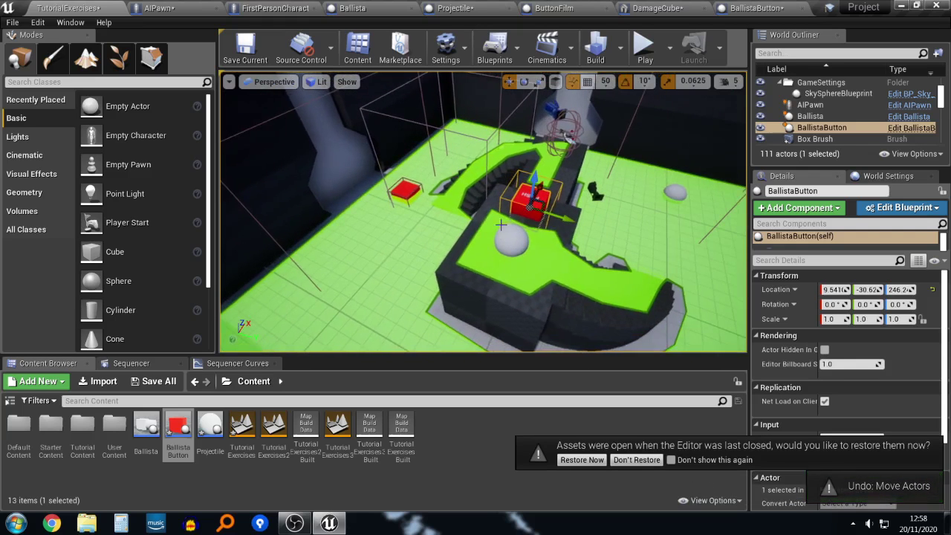
{"action": "left_click_drag", "start_coordinate": [549, 214], "coordinate": [307, 282]}
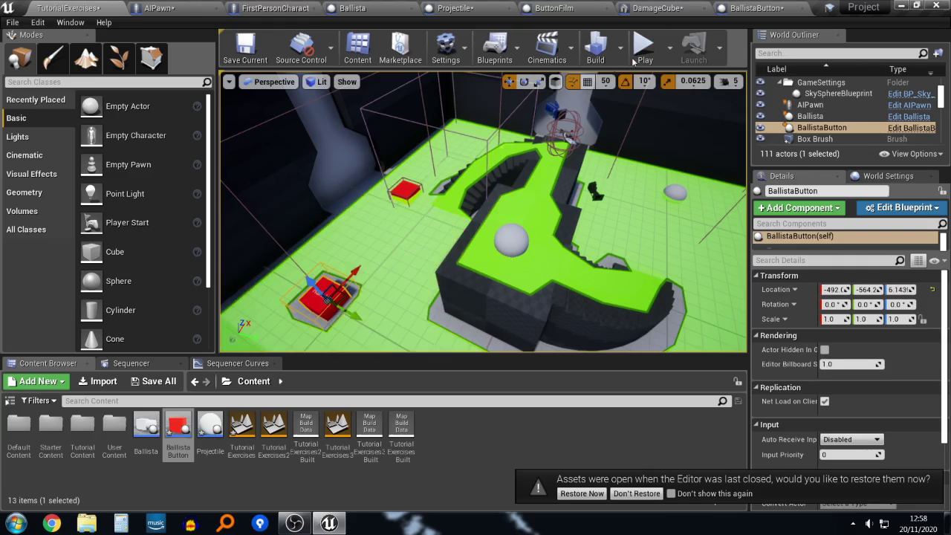
Step: Play-test the level, walking around the Ballista, the stairs and the PUSH button to examine the button's placement
{"action": "left_click", "coordinate": [645, 49]}
{"action": "key", "text": "w"}
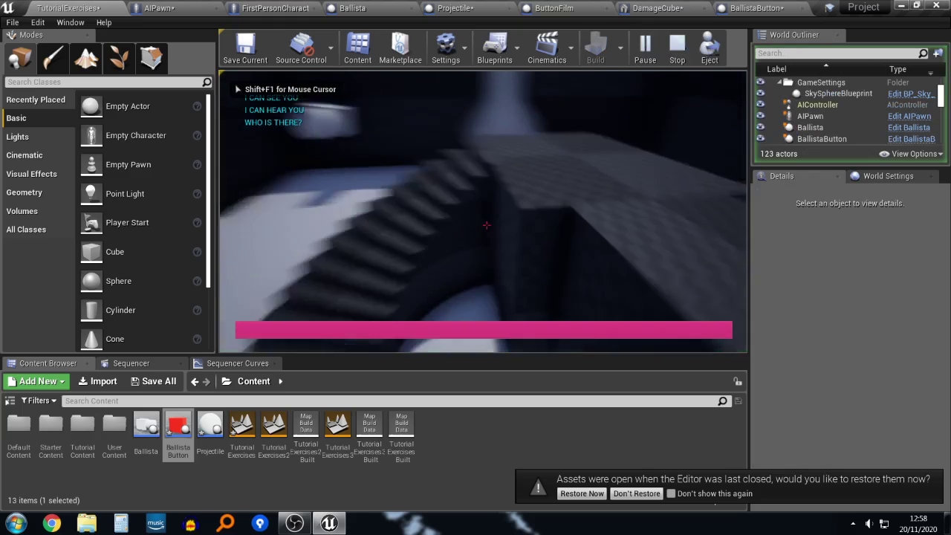
{"action": "key", "text": "w"}
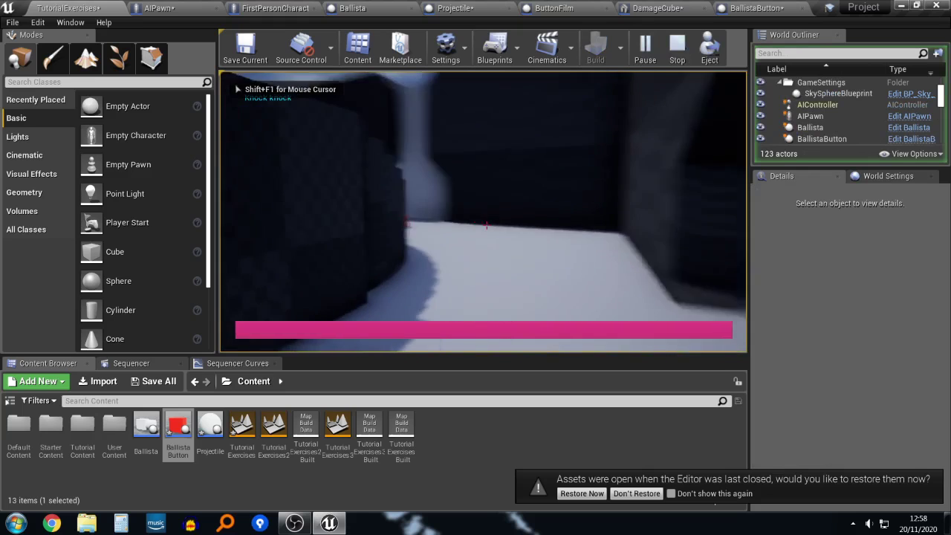
{"action": "key", "text": "w"}
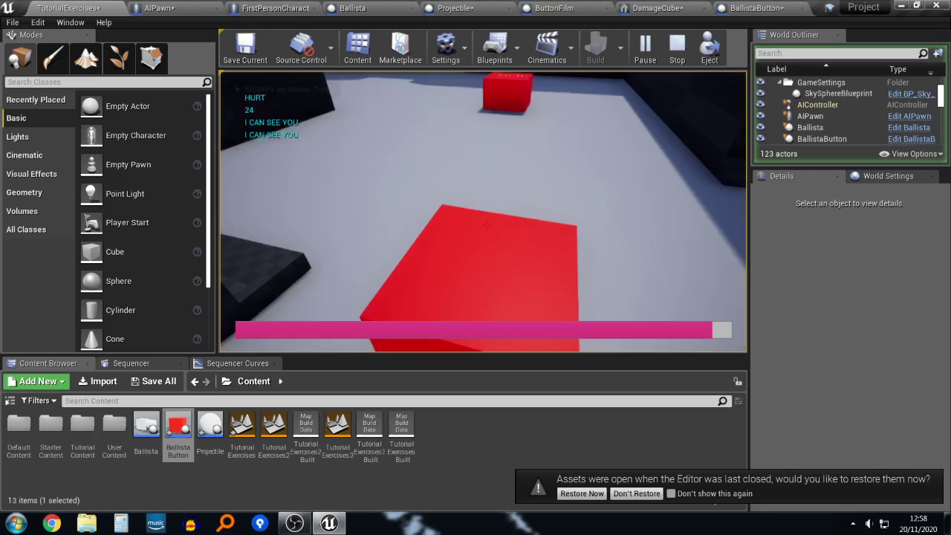
{"action": "key", "text": "w"}
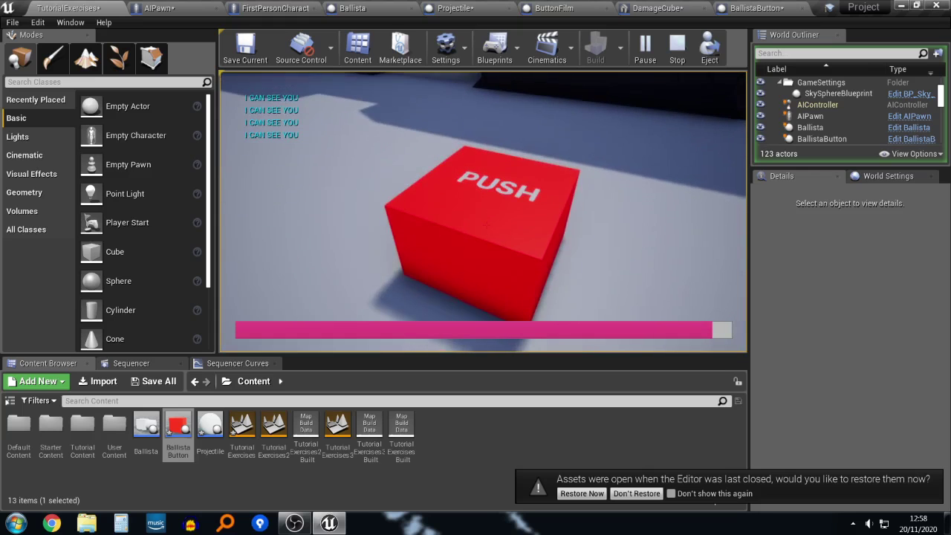
{"action": "key", "text": "s"}
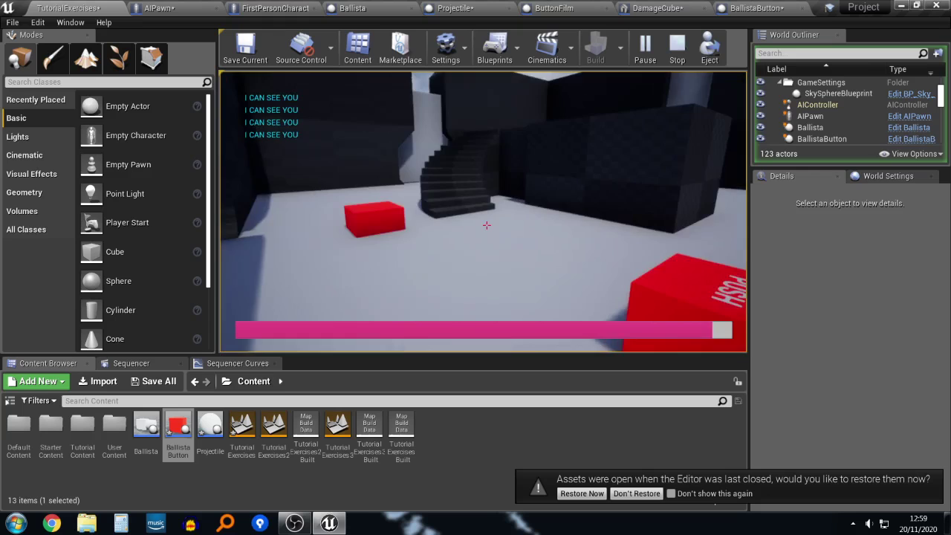
{"action": "key", "text": "w"}
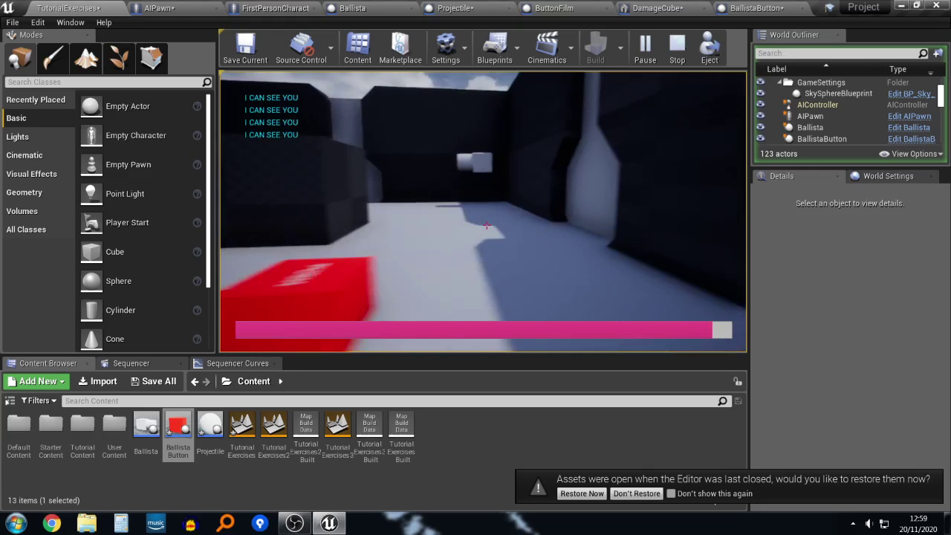
{"action": "key", "text": "w"}
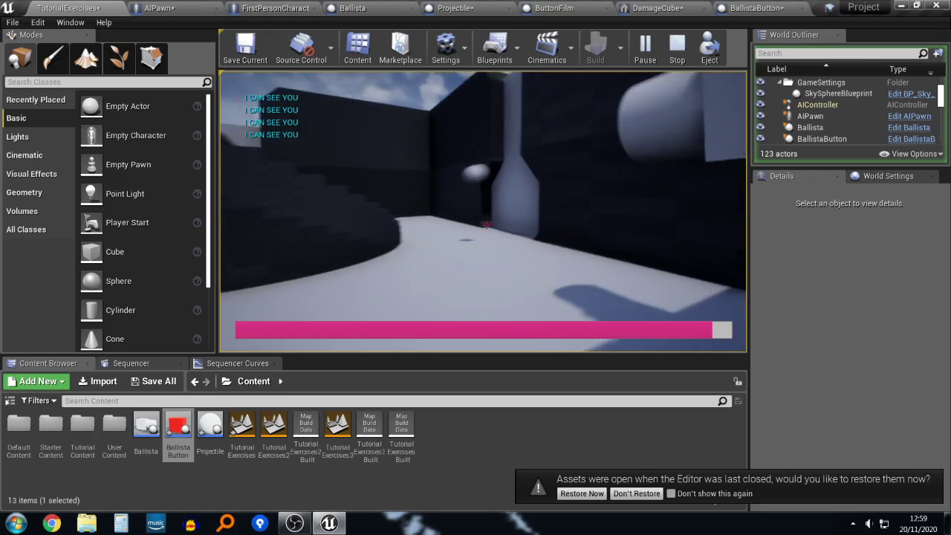
{"action": "key", "text": "w"}
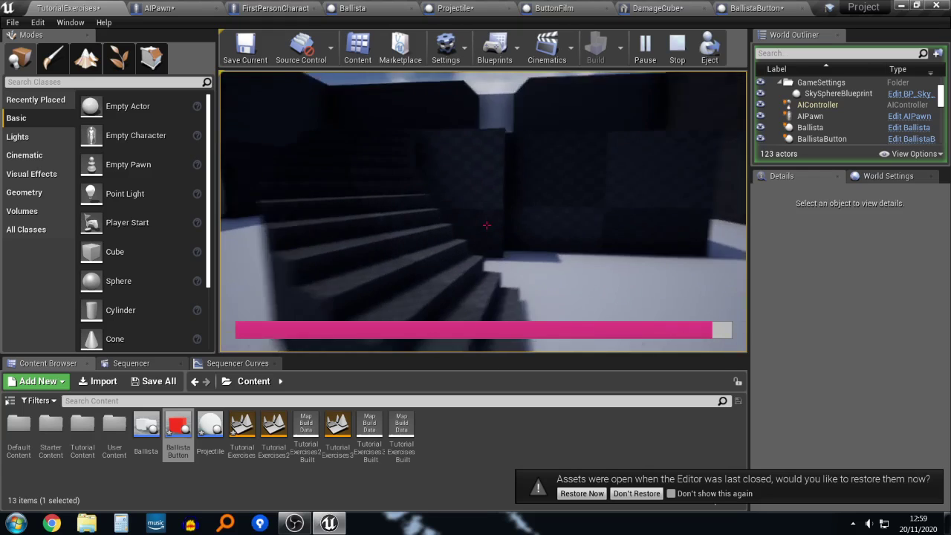
{"action": "key", "text": "w"}
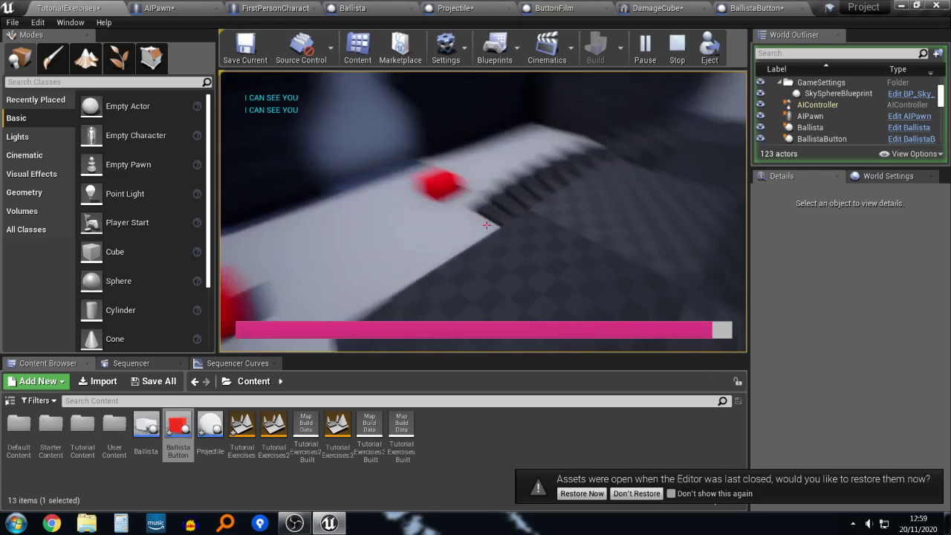
{"action": "key", "text": "w"}
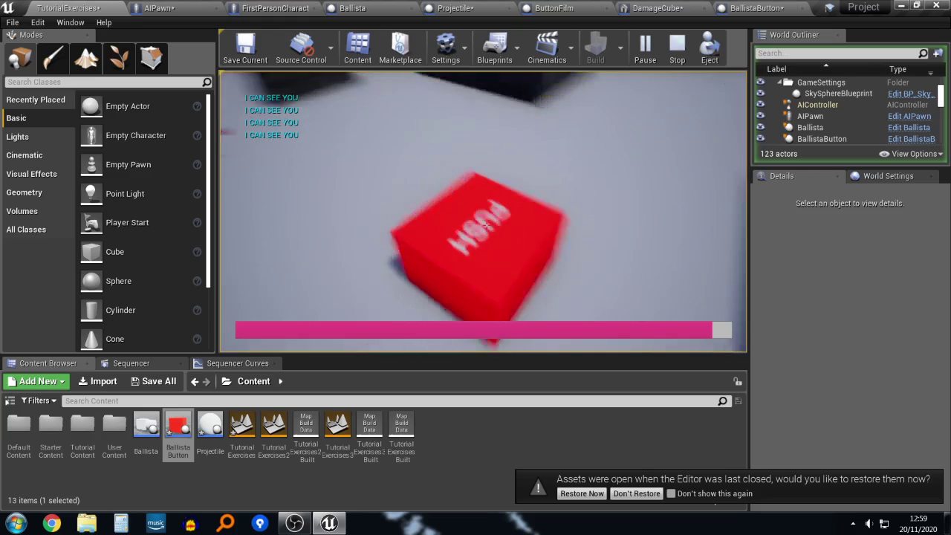
{"action": "key", "text": "w"}
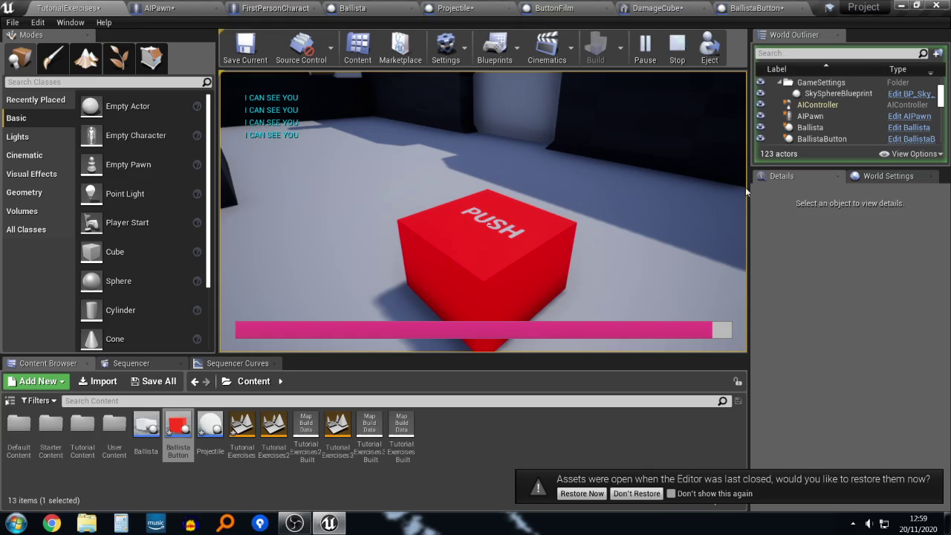
{"action": "key", "text": "Escape"}
{"action": "right_click_drag", "start_coordinate": [601, 144], "coordinate": [599, 113]}
{"action": "key", "text": "s"}
{"action": "key", "text": "s"}
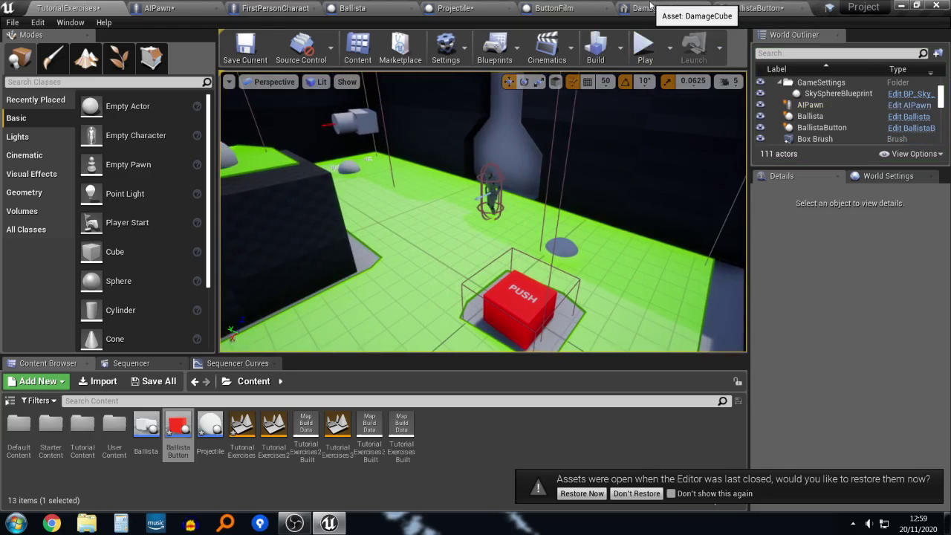
Step: Save the level and delete the Event BeginPlay node from the Ballista's event graph
{"action": "key", "text": "ctrl+s"}
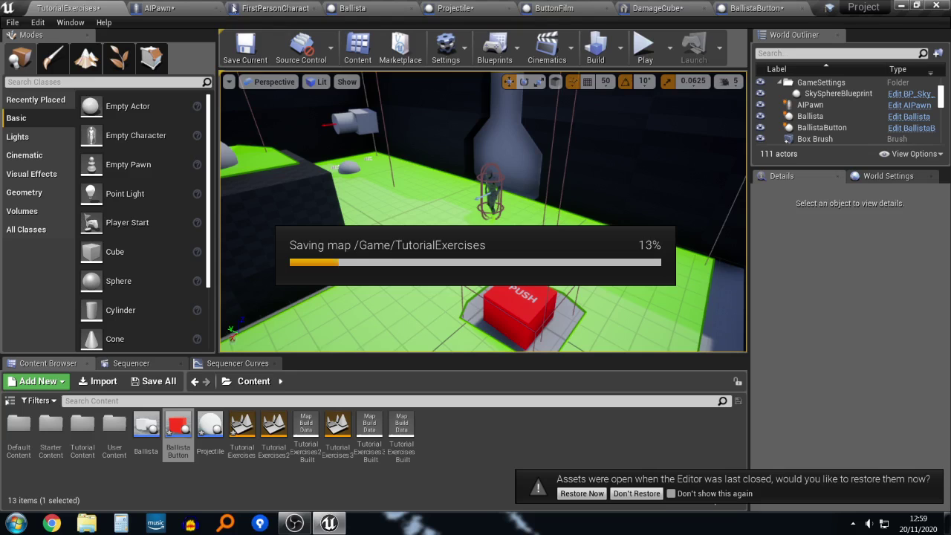
{"action": "left_click", "coordinate": [290, 7]}
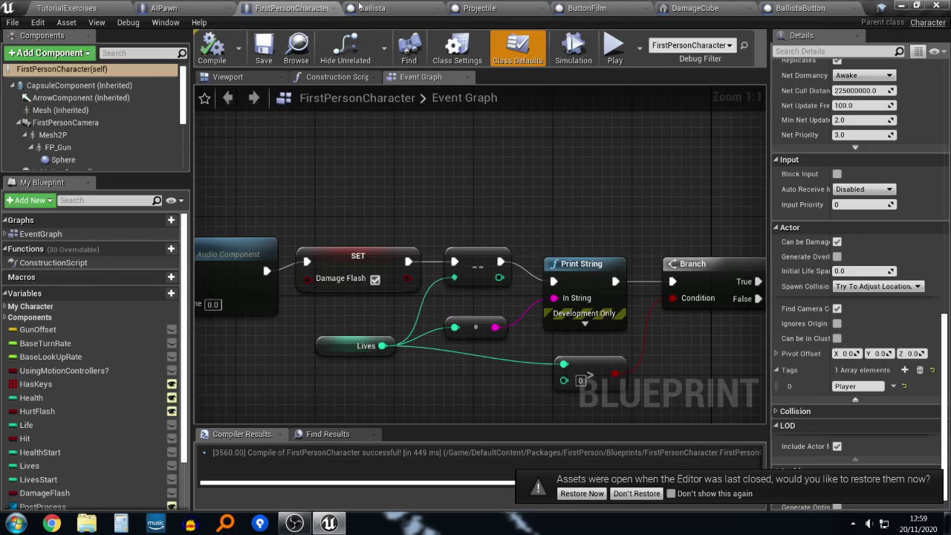
{"action": "left_click", "coordinate": [372, 8]}
{"action": "right_click_drag", "start_coordinate": [419, 197], "coordinate": [538, 213]}
{"action": "scroll", "coordinate": [539, 213], "scroll_direction": "down", "scroll_amount": 5}
{"action": "scroll", "coordinate": [375, 275], "scroll_direction": "up", "scroll_amount": 4}
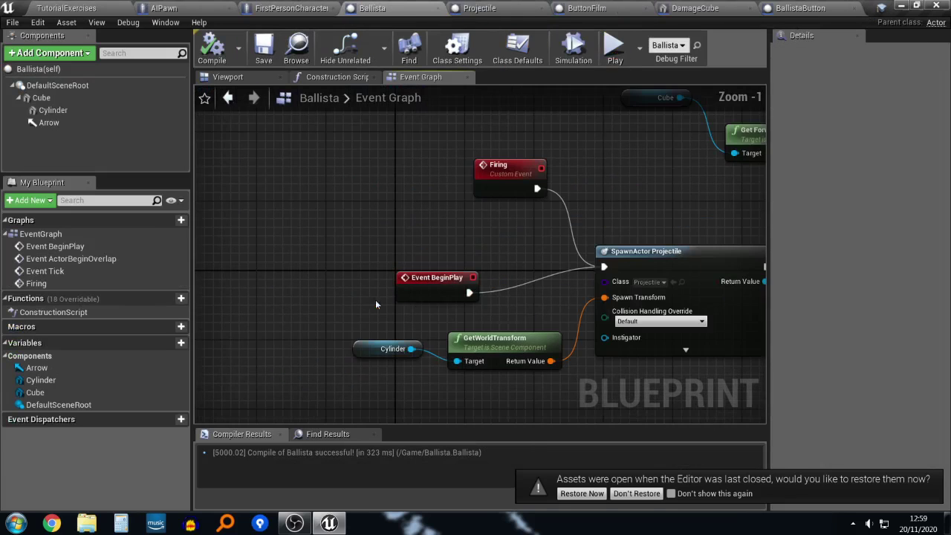
{"action": "right_click_drag", "start_coordinate": [540, 300], "coordinate": [534, 268]}
{"action": "right_click_drag", "start_coordinate": [492, 219], "coordinate": [477, 229]}
{"action": "left_click", "coordinate": [437, 262]}
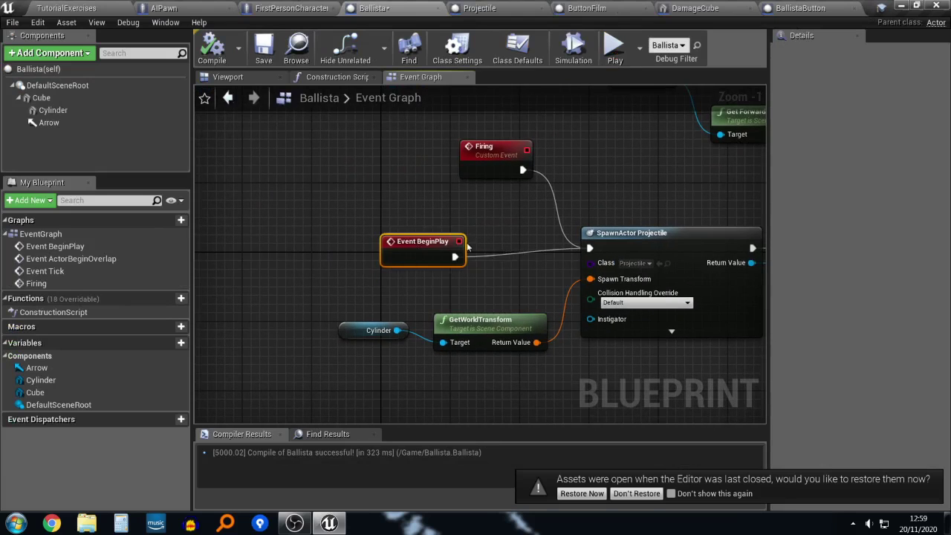
{"action": "key", "text": "Delete"}
Step: Break the link from Add Impulse to the Delay node in the Ballista graph and move Delay farther away from Add Impulse
{"action": "right_click_drag", "start_coordinate": [512, 243], "coordinate": [446, 241]}
{"action": "scroll", "coordinate": [445, 245], "scroll_direction": "down", "scroll_amount": 3}
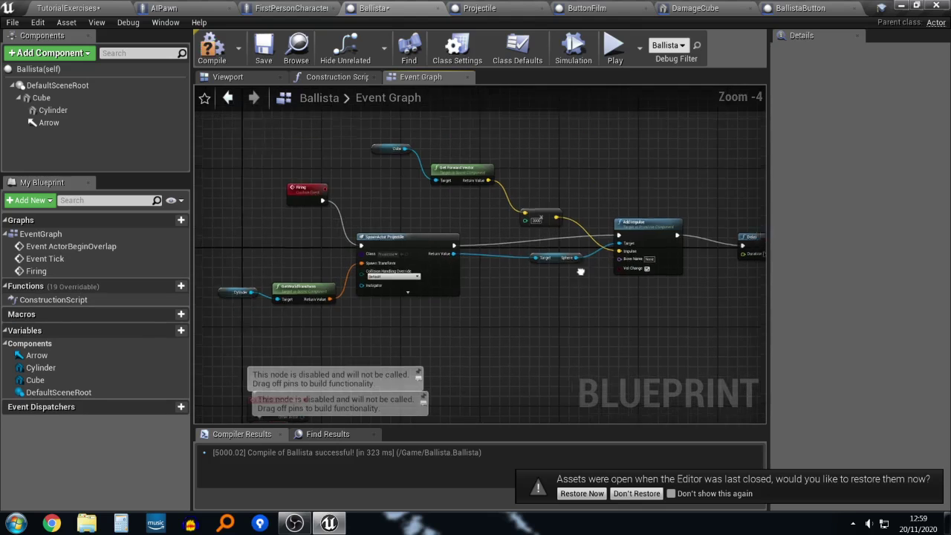
{"action": "scroll", "coordinate": [529, 252], "scroll_direction": "up", "scroll_amount": 4}
{"action": "right_click_drag", "start_coordinate": [566, 228], "coordinate": [465, 242]}
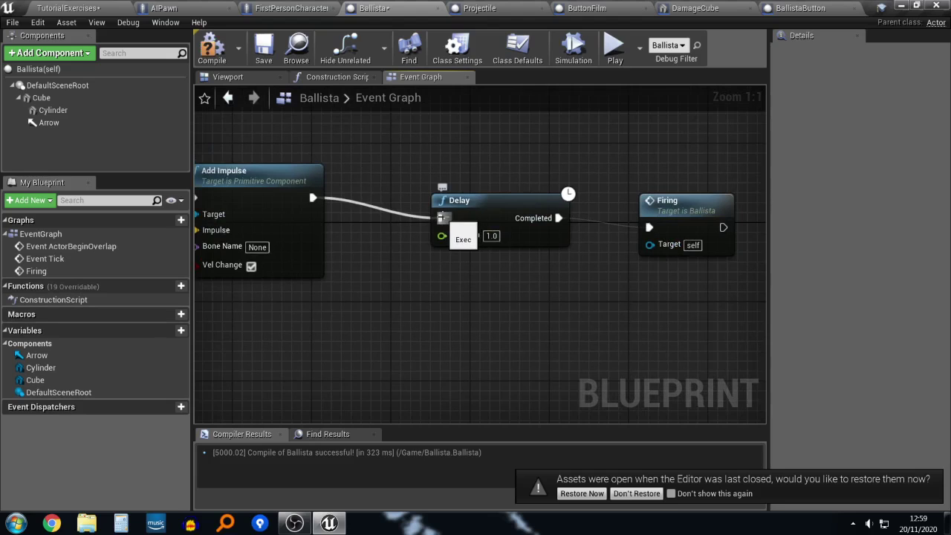
{"action": "left_click", "coordinate": [443, 218], "text": "alt"}
{"action": "scroll", "coordinate": [464, 232], "scroll_direction": "down", "scroll_amount": 2}
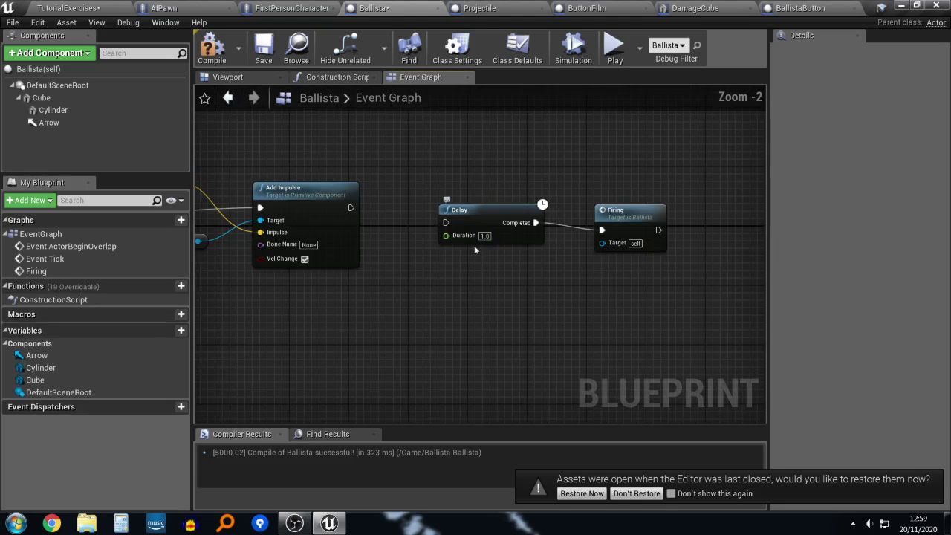
{"action": "right_click_drag", "start_coordinate": [588, 307], "coordinate": [482, 311]}
{"action": "left_click_drag", "start_coordinate": [400, 205], "coordinate": [518, 202]}
{"action": "left_click", "coordinate": [442, 167]}
Step: Compile the Ballista blueprint and move the Firing custom event down closer to the SpawnActor Projectile node
{"action": "scroll", "coordinate": [429, 214], "scroll_direction": "down", "scroll_amount": 3}
{"action": "right_click_drag", "start_coordinate": [431, 217], "coordinate": [747, 242]}
{"action": "right_click_drag", "start_coordinate": [404, 237], "coordinate": [495, 229]}
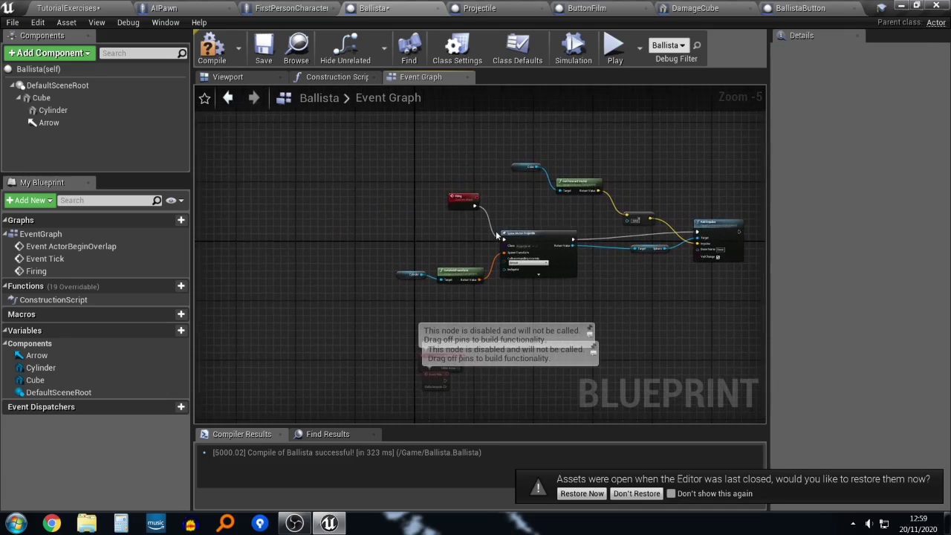
{"action": "scroll", "coordinate": [495, 229], "scroll_direction": "up", "scroll_amount": 3}
{"action": "right_click_drag", "start_coordinate": [581, 228], "coordinate": [435, 247]}
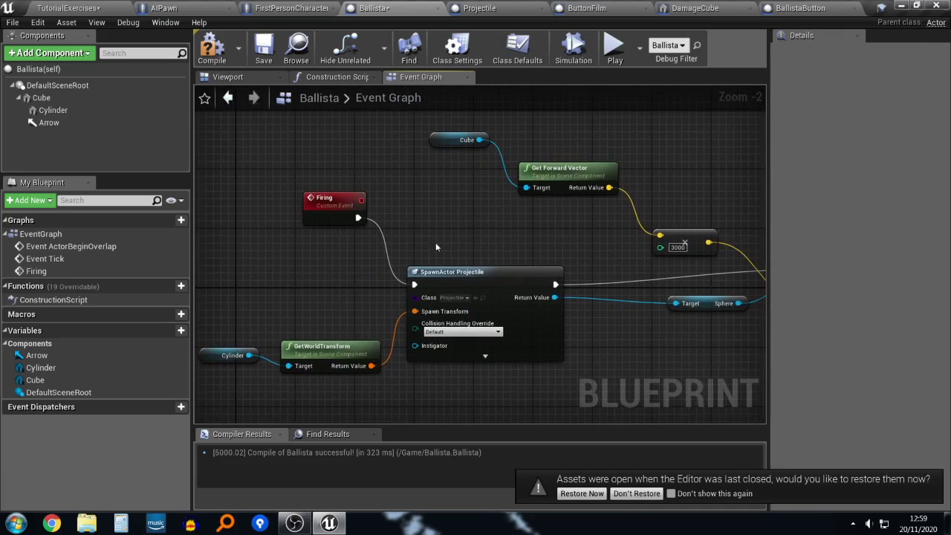
{"action": "left_click", "coordinate": [211, 46]}
{"action": "left_click_drag", "start_coordinate": [327, 205], "coordinate": [316, 237]}
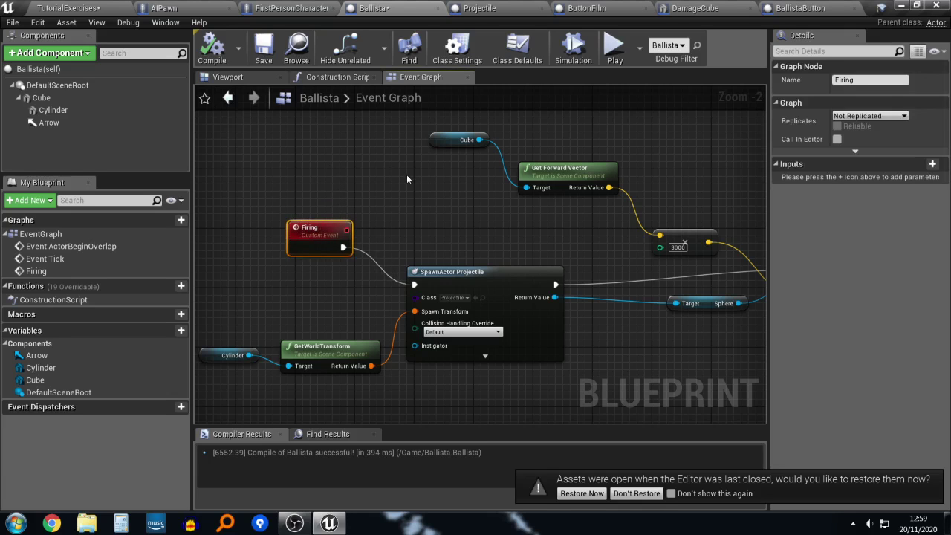
{"action": "right_click_drag", "start_coordinate": [406, 178], "coordinate": [487, 150]}
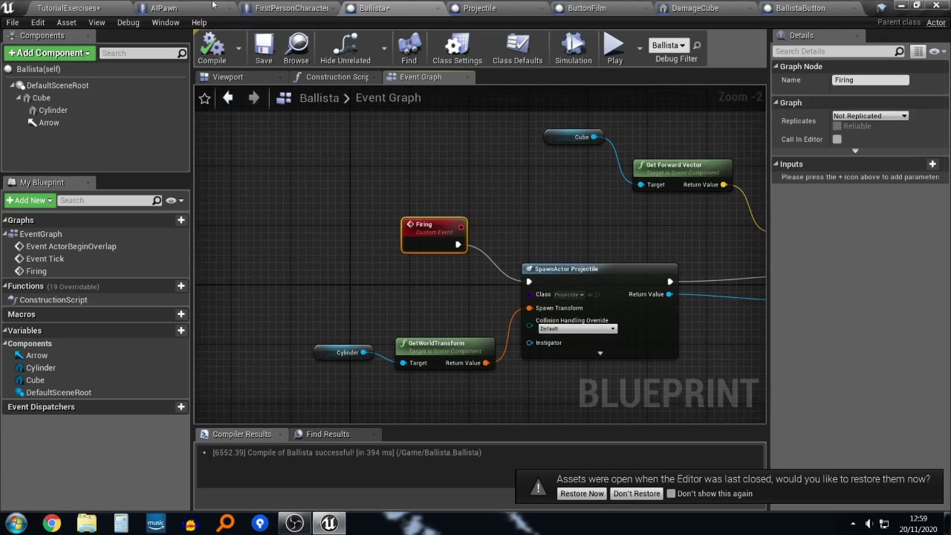
Step: Close the DamageCube and ButtonFilm blueprints and open the BallistaButton's event graph at the Event ActorBeginOverlap node
{"action": "left_click", "coordinate": [691, 7]}
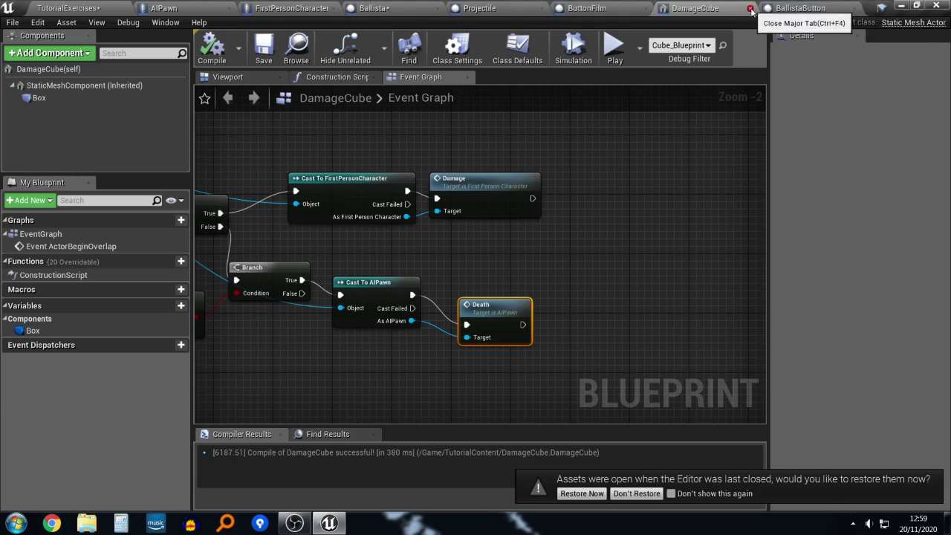
{"action": "left_click", "coordinate": [751, 8]}
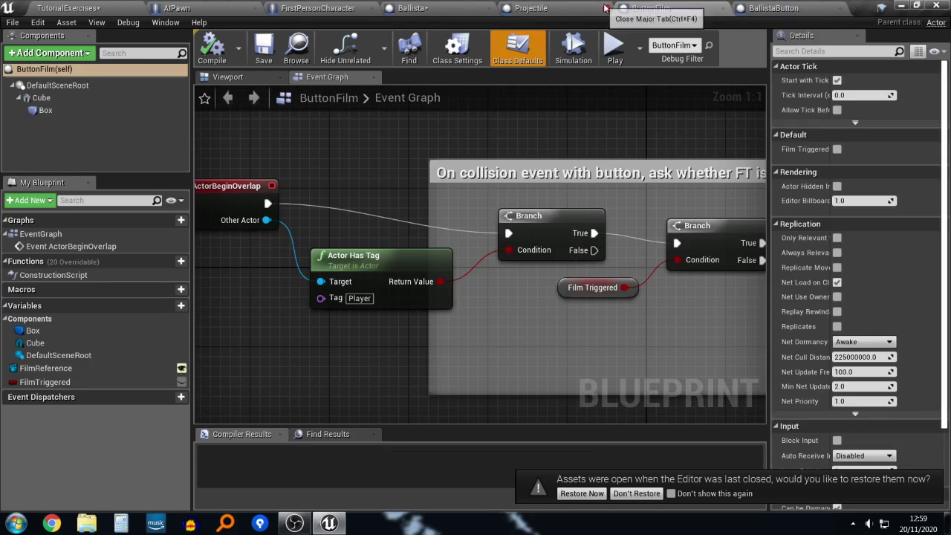
{"action": "left_click", "coordinate": [723, 9]}
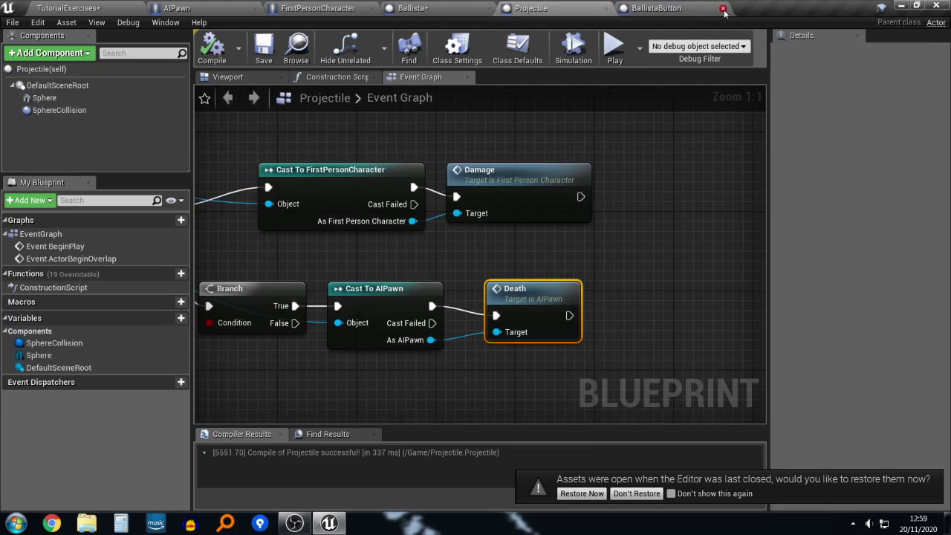
{"action": "left_click", "coordinate": [682, 10]}
{"action": "left_click", "coordinate": [423, 78]}
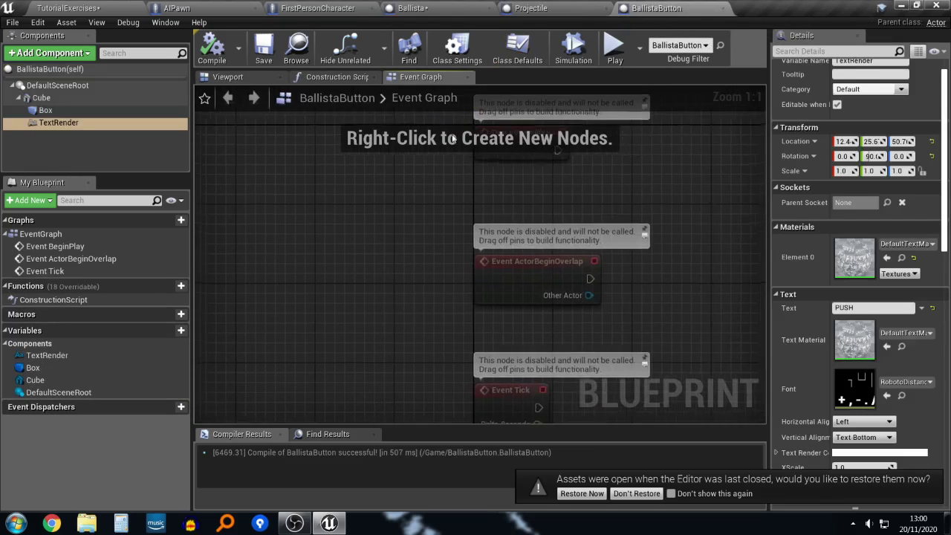
{"action": "right_click_drag", "start_coordinate": [607, 262], "coordinate": [476, 240]}
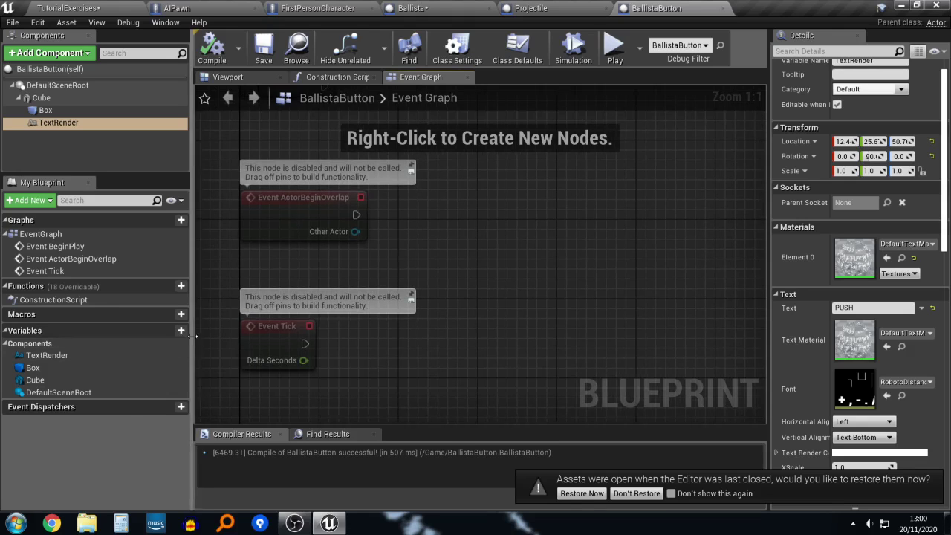
{"action": "mouse_move", "coordinate": [185, 336]}
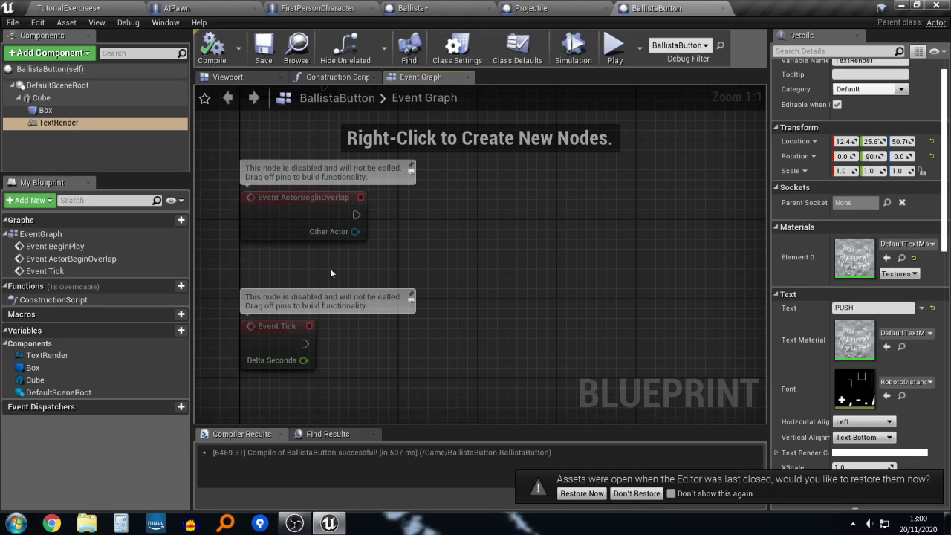
{"action": "mouse_move", "coordinate": [485, 217]}
{"action": "left_mouse_down"}
{"action": "mouse_move", "coordinate": [464, 223]}
{"action": "mouse_move", "coordinate": [479, 209]}
{"action": "left_mouse_up"}
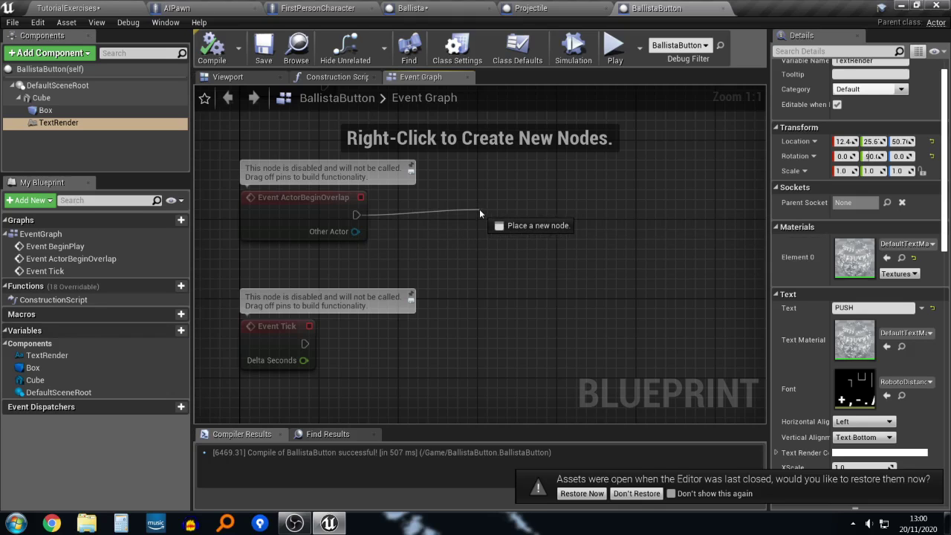
{"action": "left_click_drag", "start_coordinate": [479, 209], "coordinate": [479, 209]}
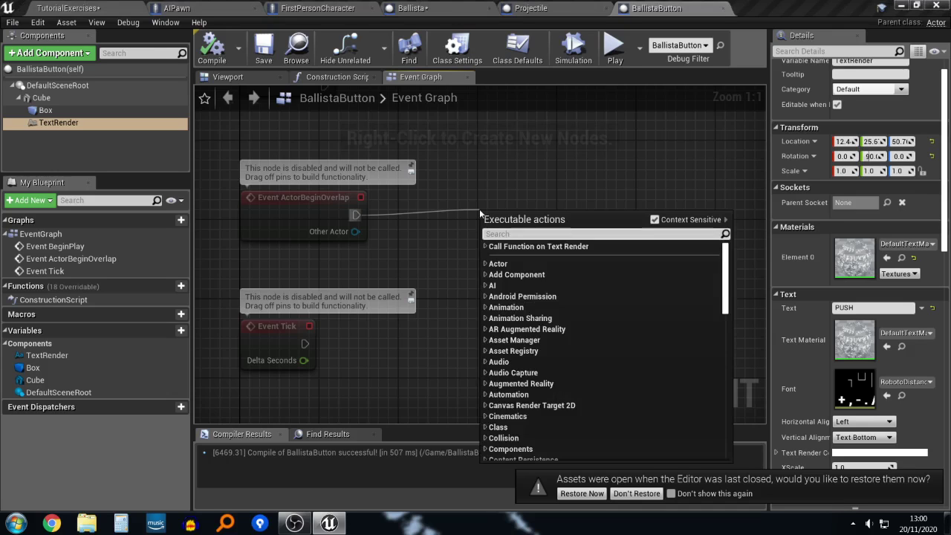
{"action": "left_click", "coordinate": [485, 184]}
{"action": "right_click", "coordinate": [485, 184]}
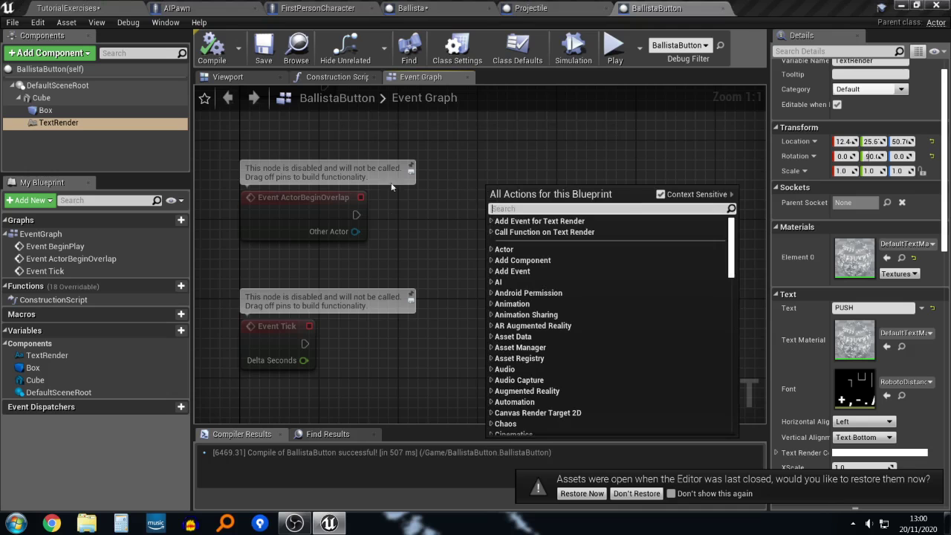
{"action": "left_click", "coordinate": [399, 210]}
Step: Duplicate the Ballista twice in the TutorialExercises level and space the copies out beside the original
{"action": "left_click", "coordinate": [83, 5]}
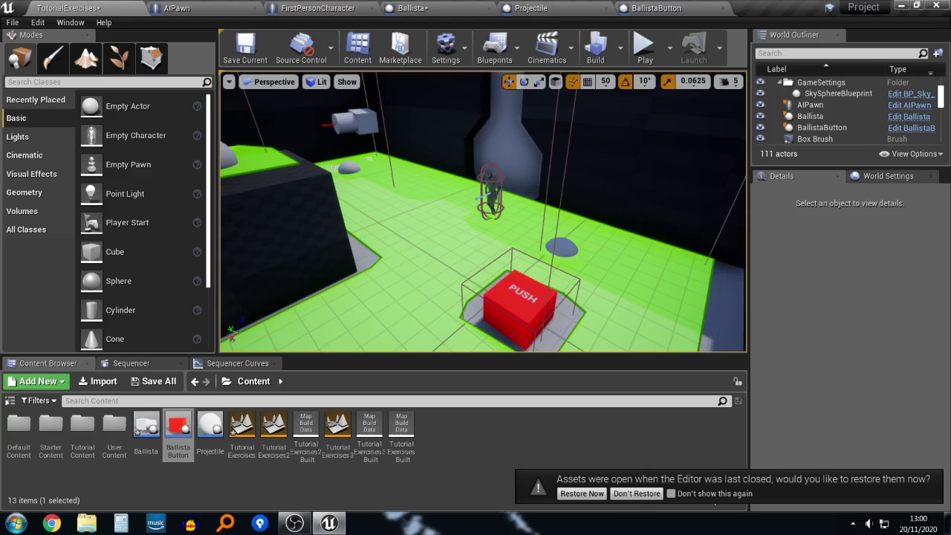
{"action": "right_click_drag", "start_coordinate": [515, 168], "coordinate": [516, 168]}
{"action": "left_click", "coordinate": [516, 173]}
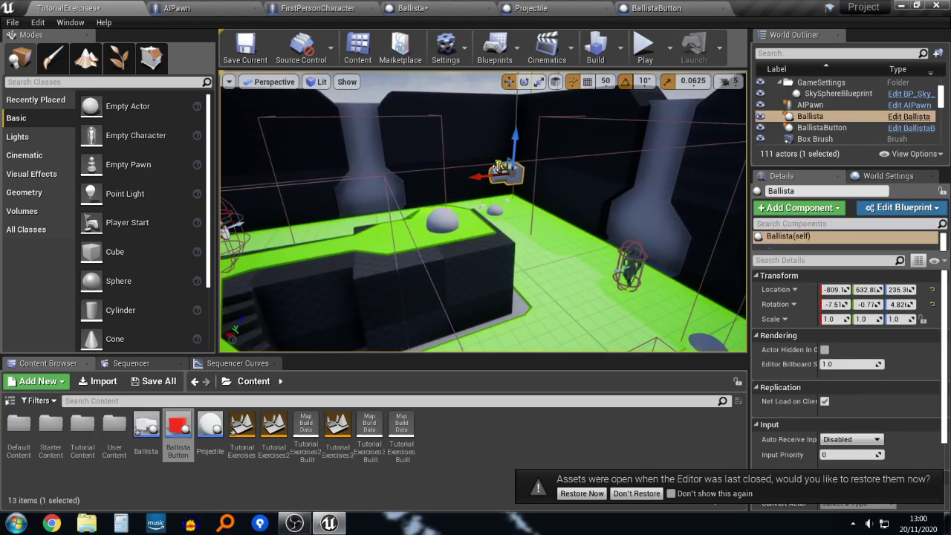
{"action": "left_click_drag", "start_coordinate": [498, 167], "coordinate": [551, 202], "text": "shift"}
{"action": "key", "text": "ctrl+v"}
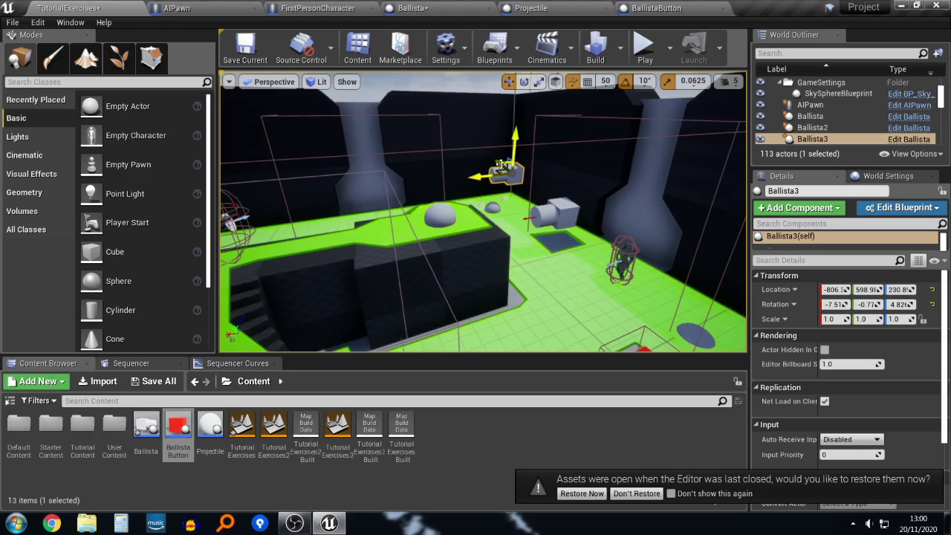
{"action": "left_click_drag", "start_coordinate": [503, 164], "coordinate": [621, 255]}
{"action": "key", "text": "ctrl+z"}
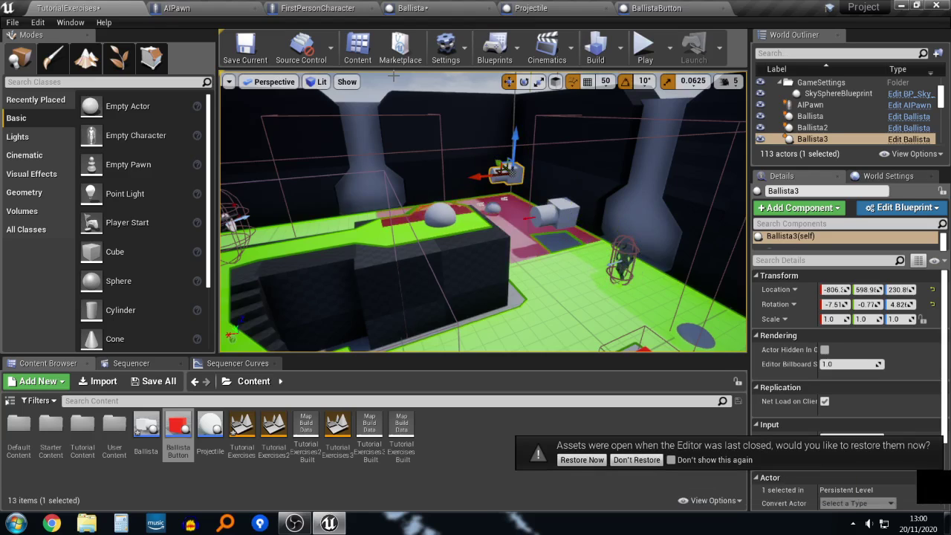
{"action": "left_click_drag", "start_coordinate": [500, 164], "coordinate": [528, 181]}
Step: Play-test the level to check the Ballista copies and return to the BallistaButton's event graph
{"action": "left_click", "coordinate": [643, 50]}
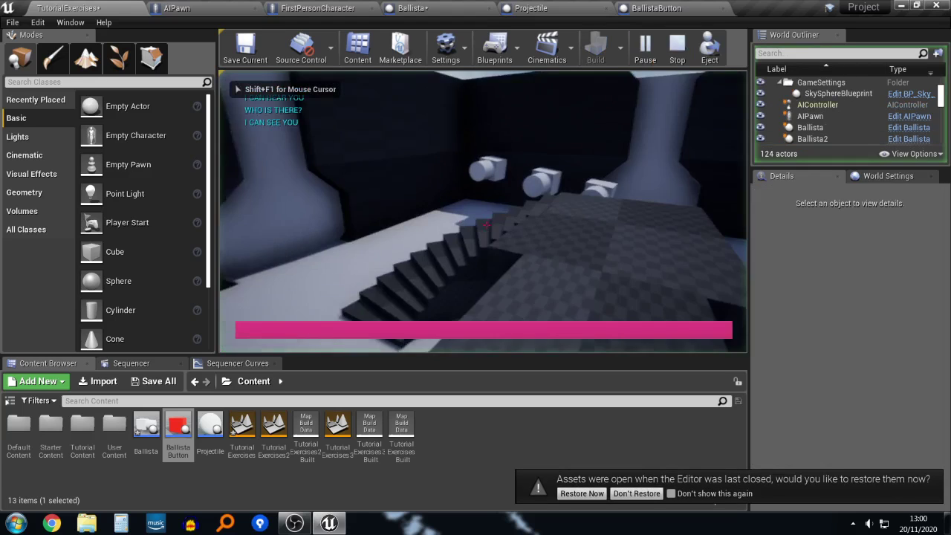
{"action": "key", "text": "Escape"}
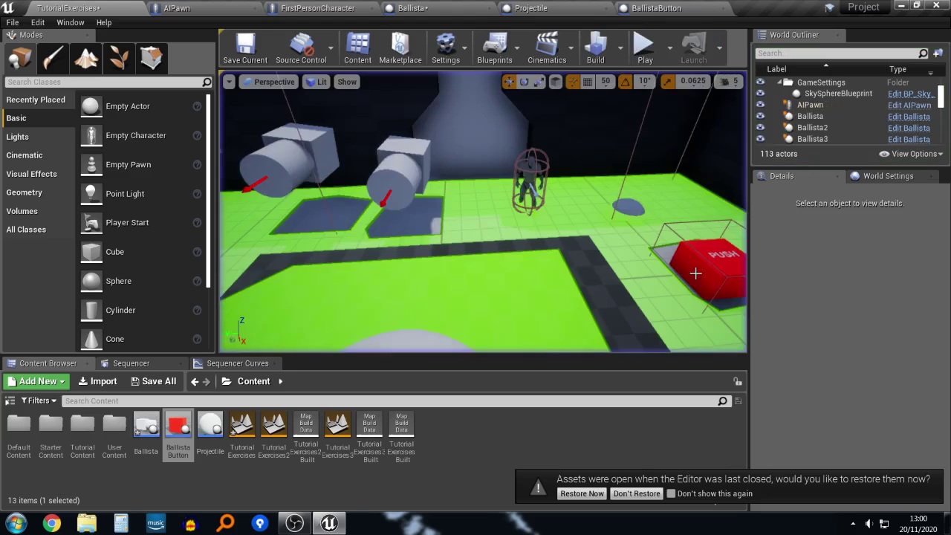
{"action": "right_click_drag", "start_coordinate": [694, 272], "coordinate": [742, 269]}
{"action": "left_click", "coordinate": [584, 226]}
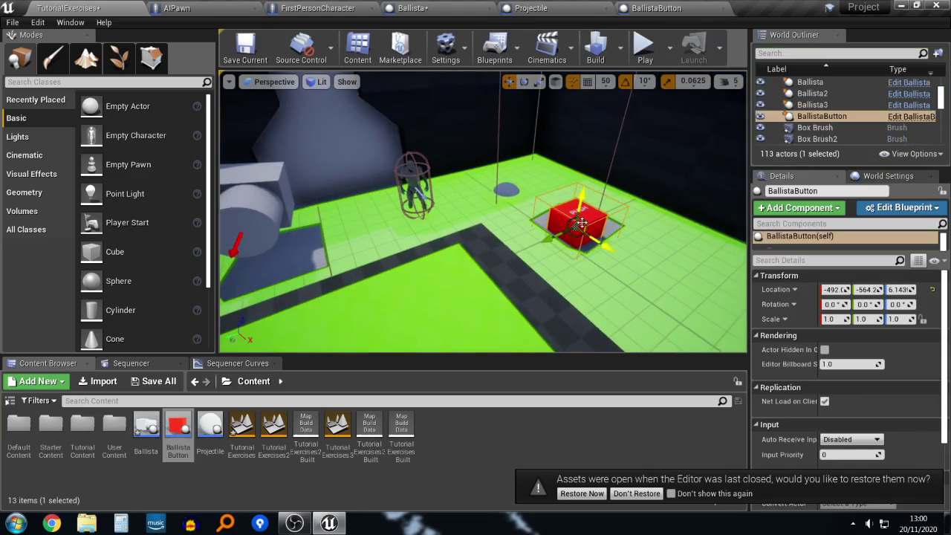
{"action": "left_click", "coordinate": [626, 13]}
{"action": "scroll", "coordinate": [393, 245], "scroll_direction": "up", "scroll_amount": 2}
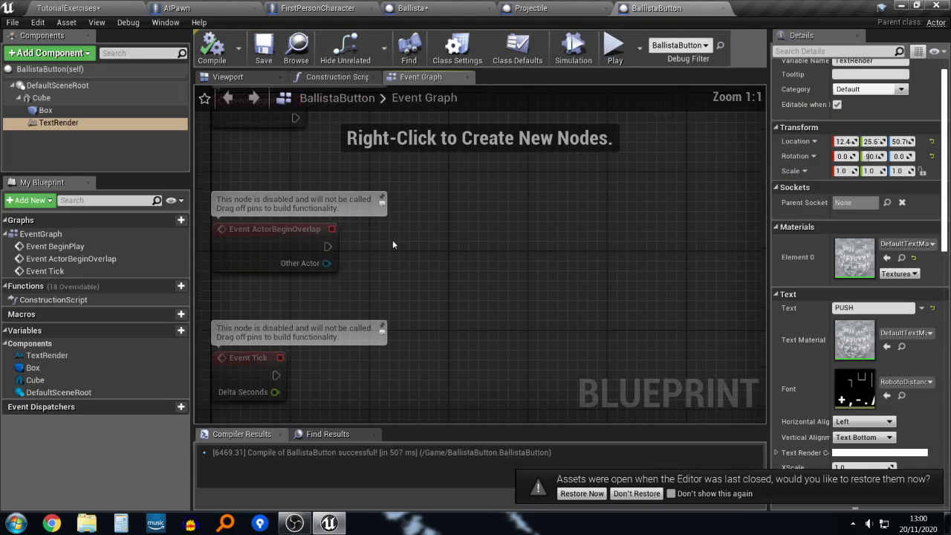
{"action": "left_click_drag", "start_coordinate": [414, 237], "coordinate": [415, 239]}
{"action": "type", "text": "cast"}
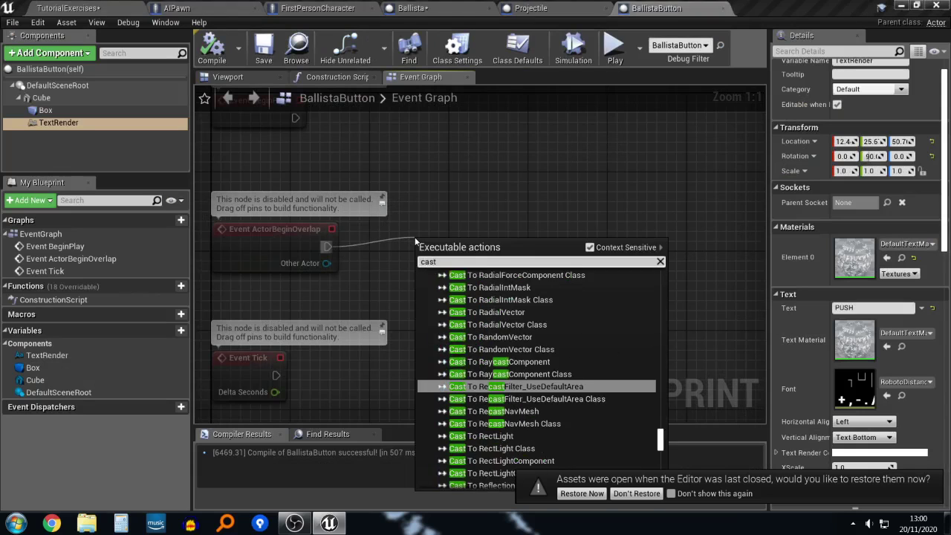
{"action": "key", "text": "Escape"}
Step: Add a Cast To Ballista node from Event ActorBeginOverlap's Other Actor output and move it slightly up beside the event
{"action": "left_click_drag", "start_coordinate": [327, 263], "coordinate": [423, 264]}
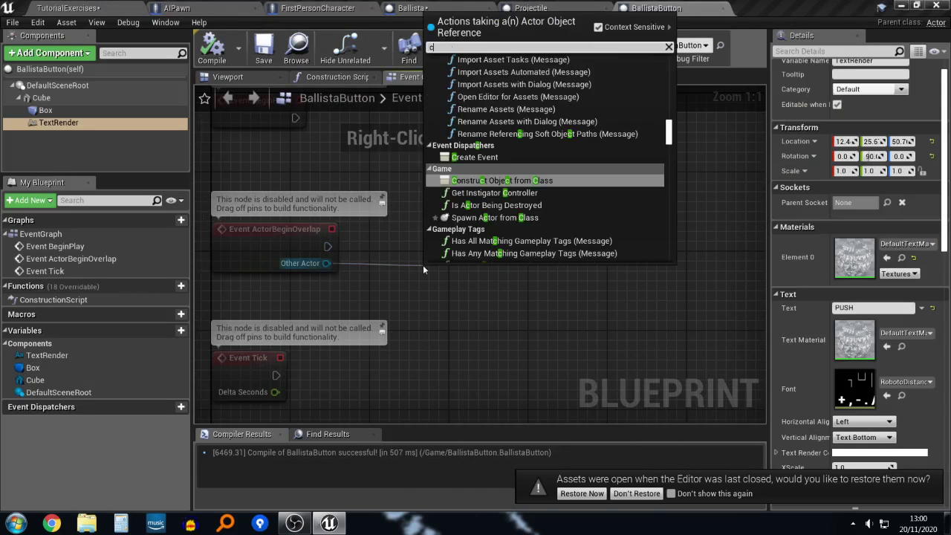
{"action": "type", "text": "cast to first"}
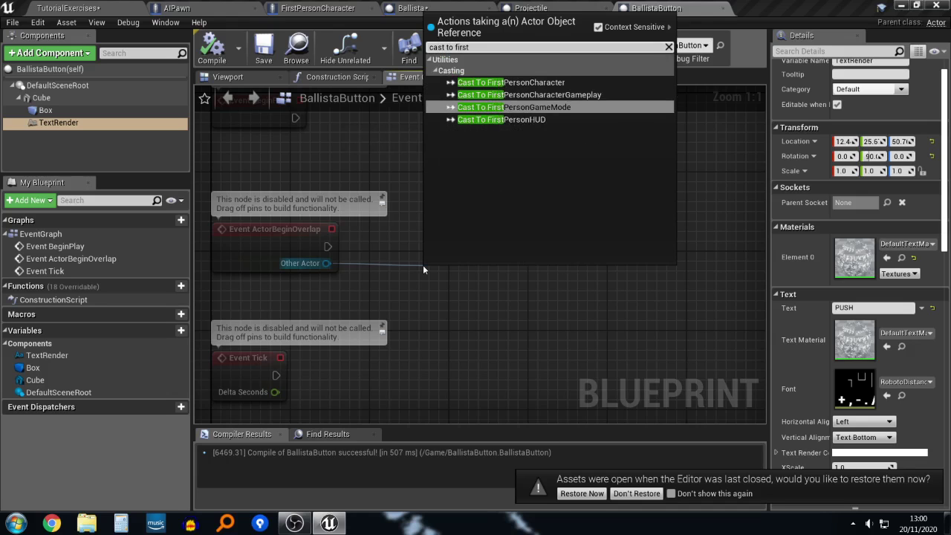
{"action": "key", "text": "ctrl+a"}
{"action": "key", "text": "BackSpace"}
{"action": "type", "text": "ball"}
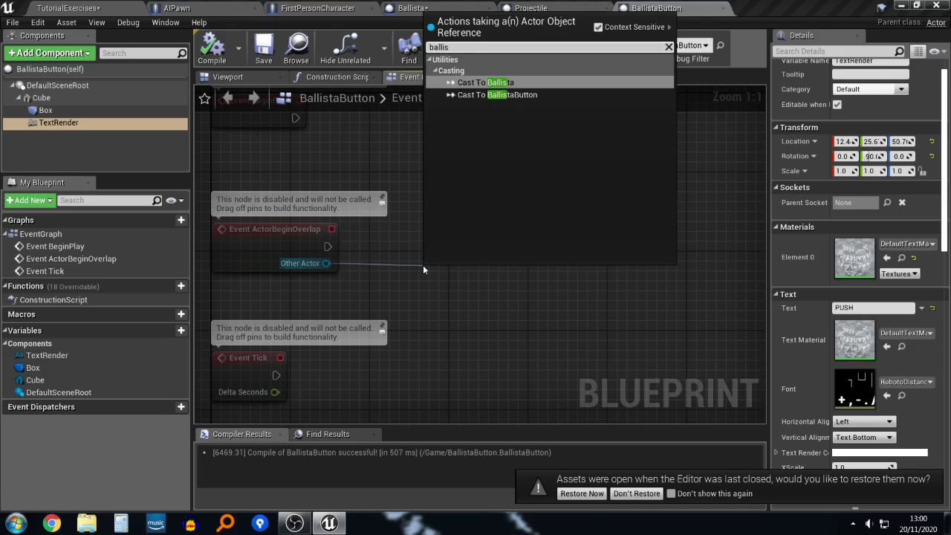
{"action": "key", "text": "Return"}
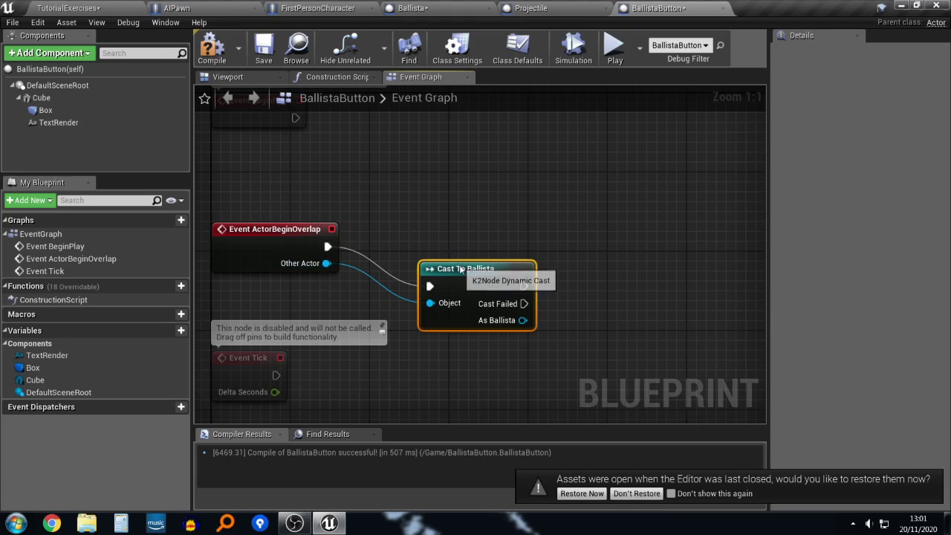
{"action": "left_click_drag", "start_coordinate": [461, 268], "coordinate": [471, 248]}
{"action": "right_click_drag", "start_coordinate": [483, 239], "coordinate": [421, 217]}
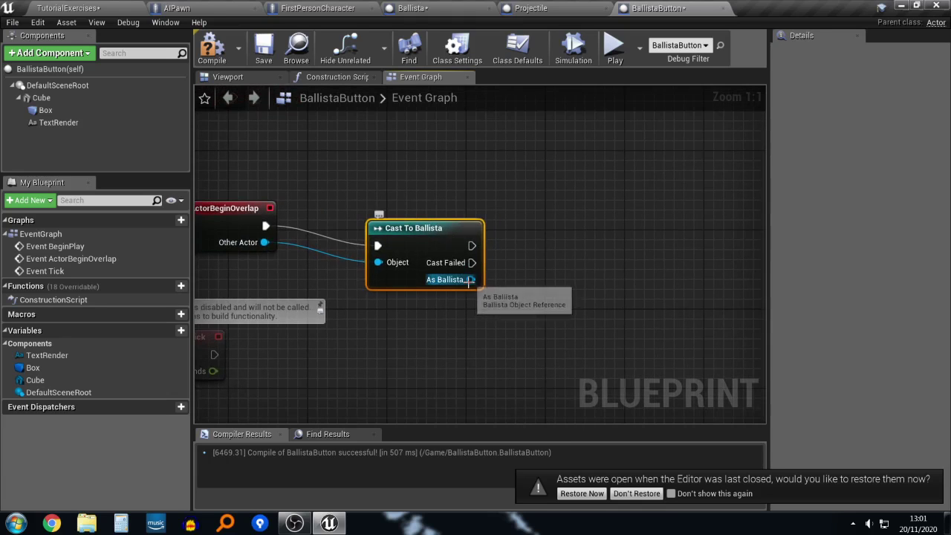
Step: Call the Firing event from the Cast To Ballista node's As Ballista output and compile the BallistaButton blueprint
{"action": "left_click_drag", "start_coordinate": [469, 281], "coordinate": [526, 260]}
{"action": "type", "text": "f"}
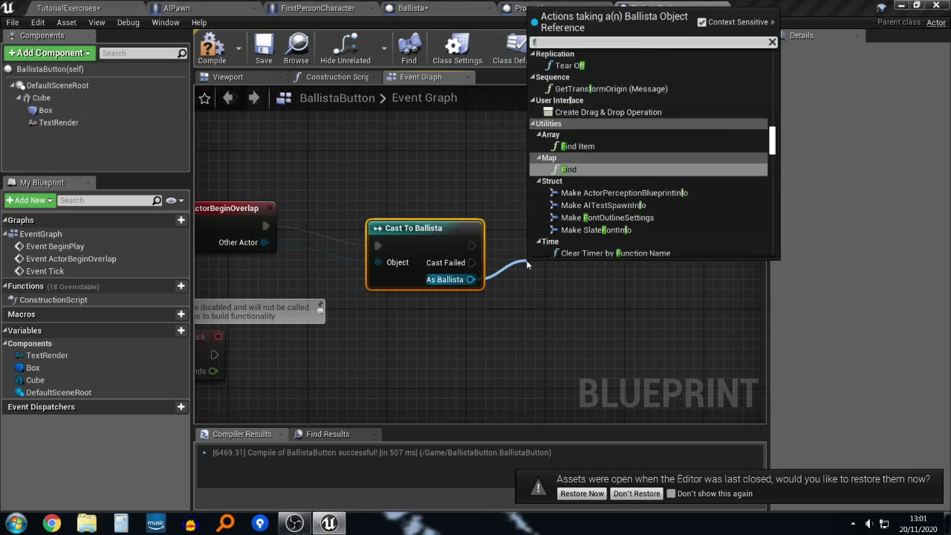
{"action": "type", "text": "iring"}
{"action": "key", "text": "Return"}
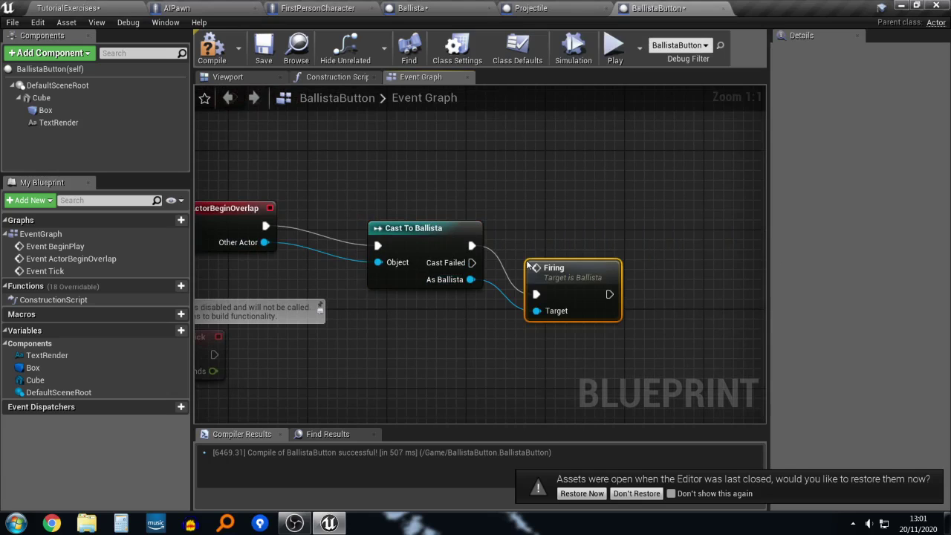
{"action": "left_click", "coordinate": [215, 46]}
Step: Play-test the TutorialExercises level by walking onto the red button, and return to the BallistaButton's event graph
{"action": "left_click", "coordinate": [81, 4]}
{"action": "left_click", "coordinate": [645, 49]}
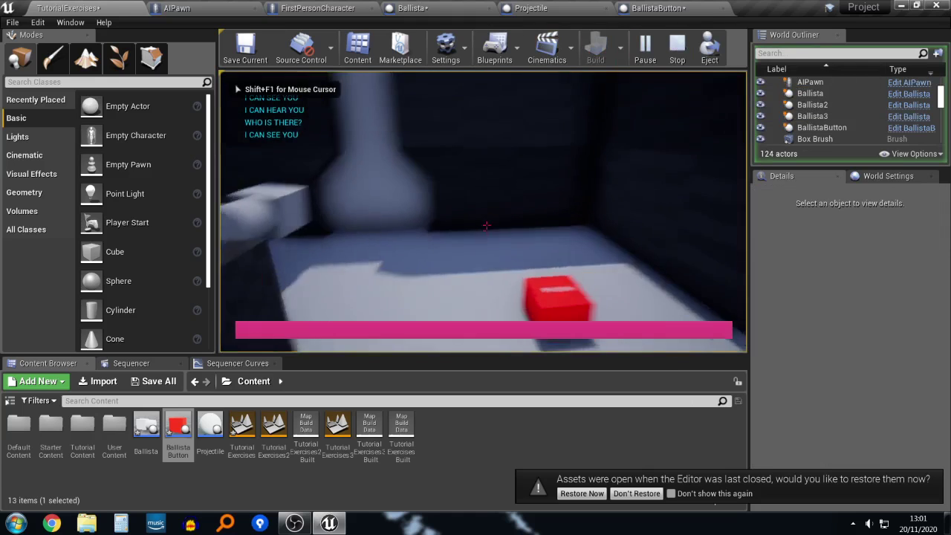
{"action": "key", "text": "w"}
{"action": "key", "text": "s"}
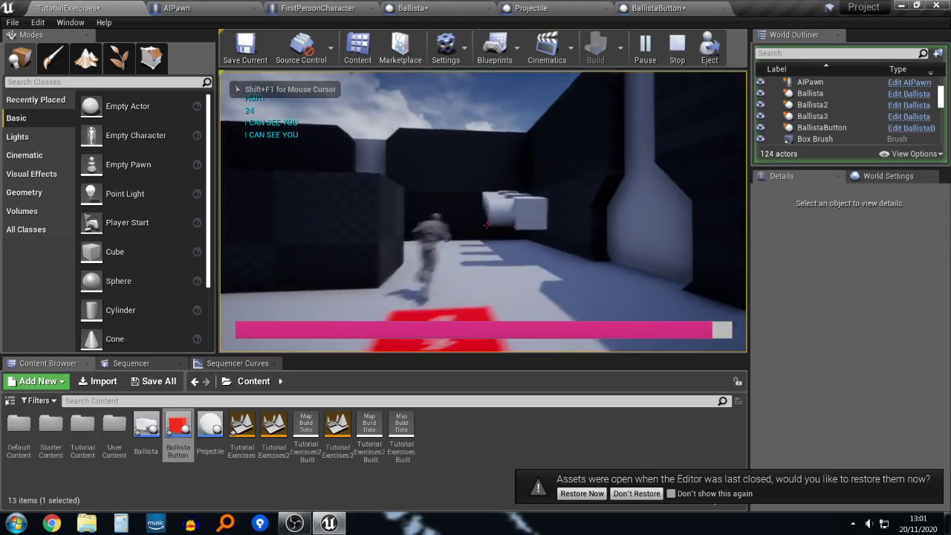
{"action": "key", "text": "Escape"}
{"action": "left_click", "coordinate": [654, 7]}
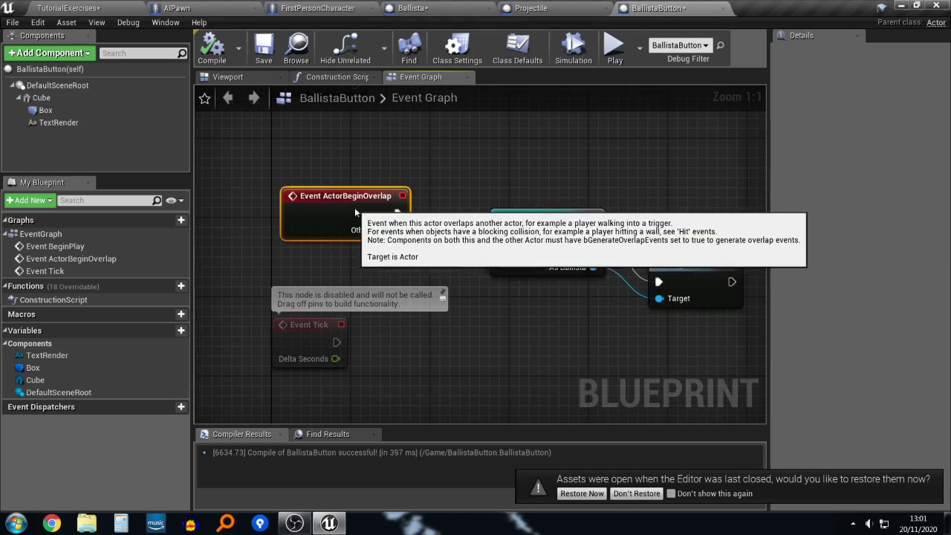
Step: Disconnect Other Actor from Cast To Ballista and rearrange the nodes, lining up Firing with the cast and moving Event Tick down
{"action": "left_click_drag", "start_coordinate": [355, 210], "coordinate": [353, 202]}
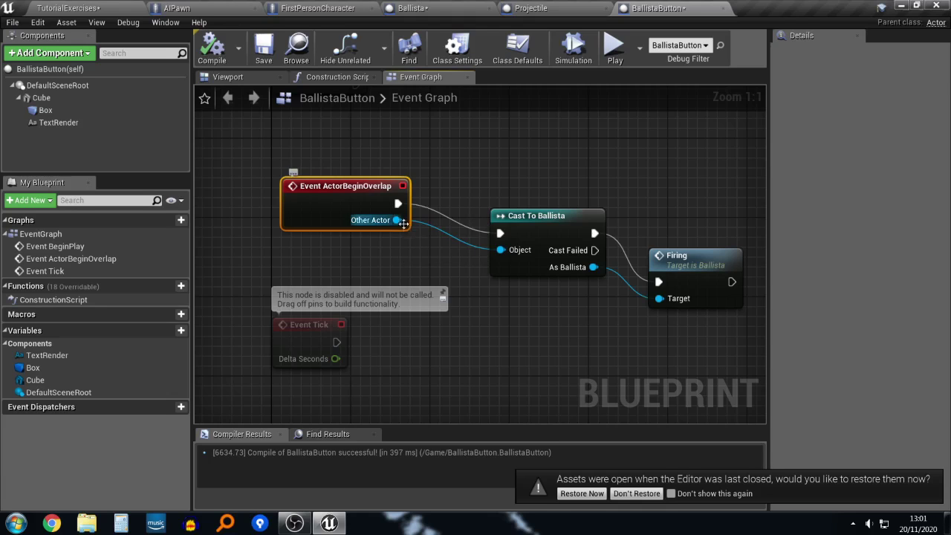
{"action": "left_click", "coordinate": [402, 220], "text": "alt"}
{"action": "left_click_drag", "start_coordinate": [585, 242], "coordinate": [545, 231]}
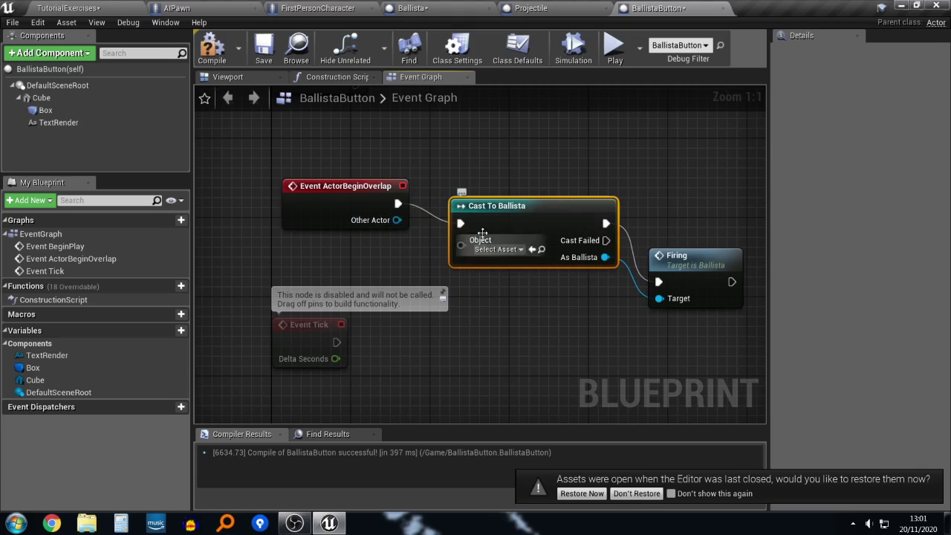
{"action": "right_click_drag", "start_coordinate": [618, 310], "coordinate": [589, 318]}
{"action": "left_click_drag", "start_coordinate": [642, 273], "coordinate": [650, 232]}
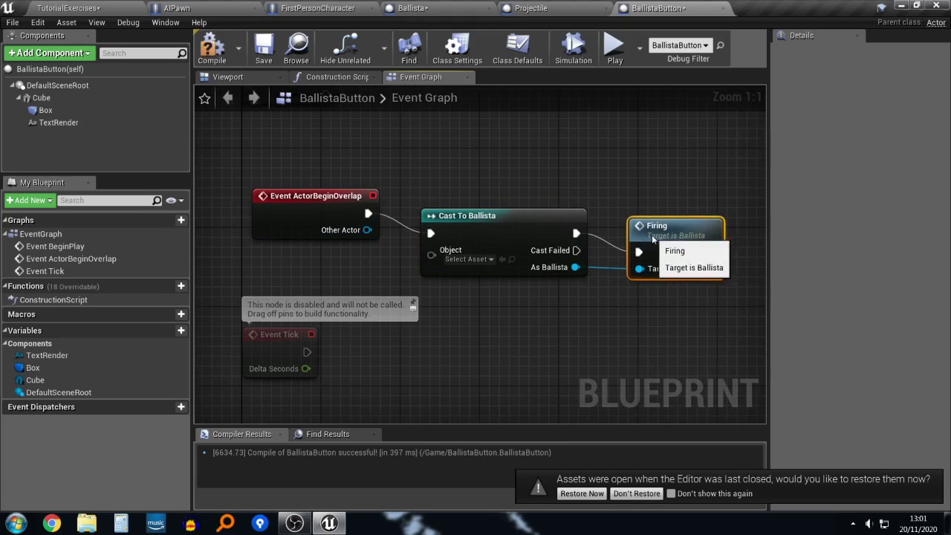
{"action": "left_click_drag", "start_coordinate": [273, 335], "coordinate": [293, 416]}
{"action": "left_click", "coordinate": [336, 354]}
{"action": "right_click_drag", "start_coordinate": [374, 300], "coordinate": [460, 291]}
{"action": "right_click_drag", "start_coordinate": [560, 307], "coordinate": [517, 316]}
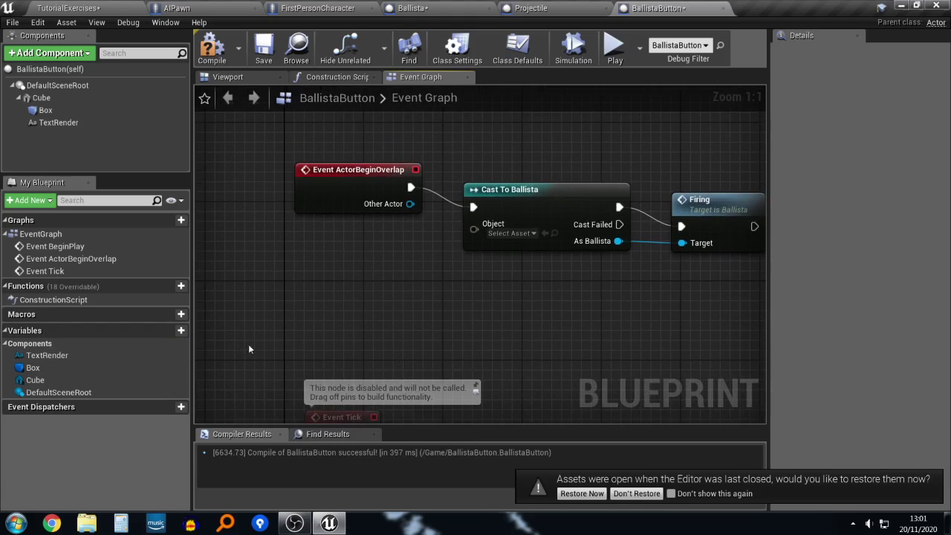
Step: Create a variable named BallistaActor in the BallistaButton blueprint and set its type to Actor
{"action": "left_click", "coordinate": [171, 330]}
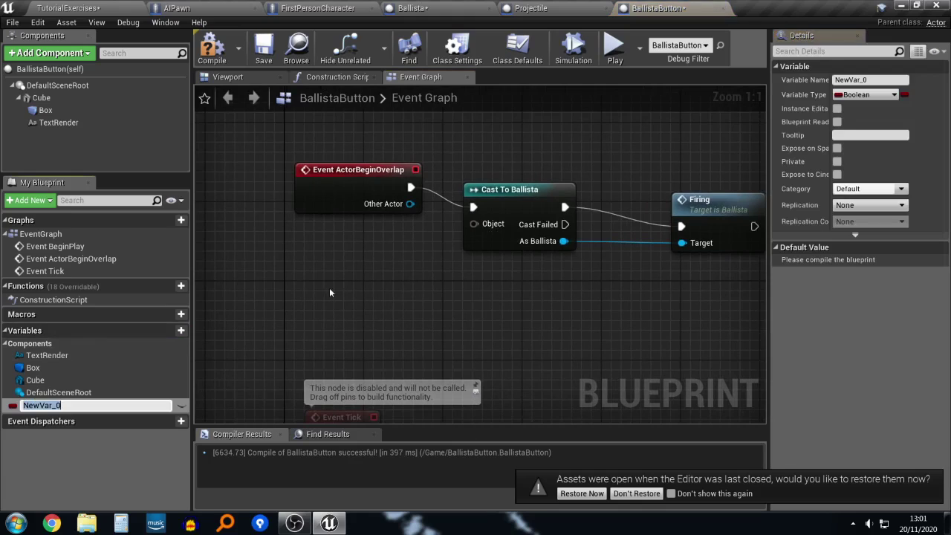
{"action": "left_click", "coordinate": [882, 78]}
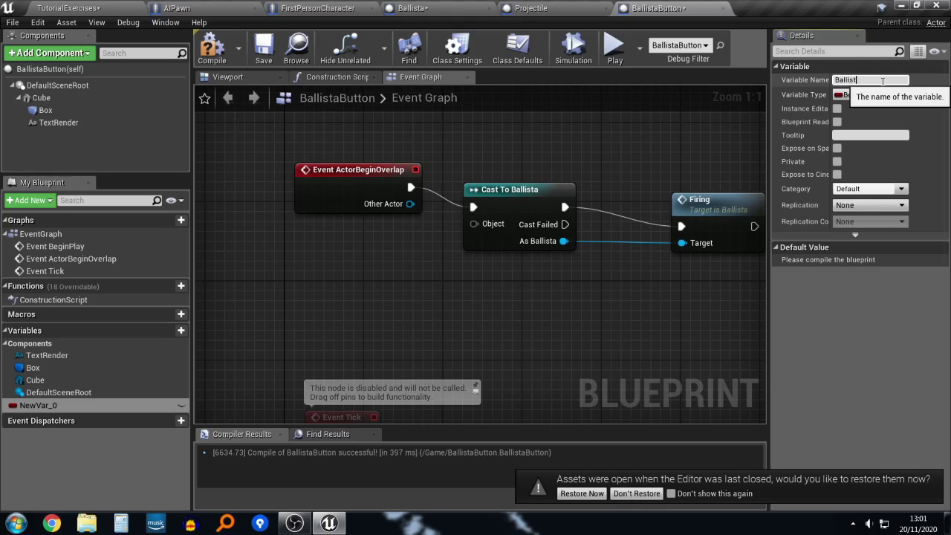
{"action": "type", "text": "BallistaAC"}
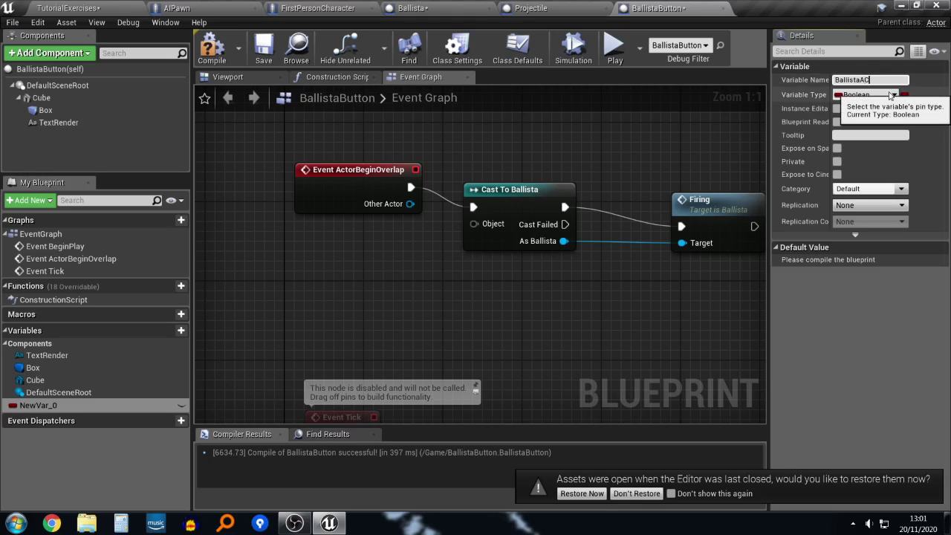
{"action": "left_click", "coordinate": [891, 94]}
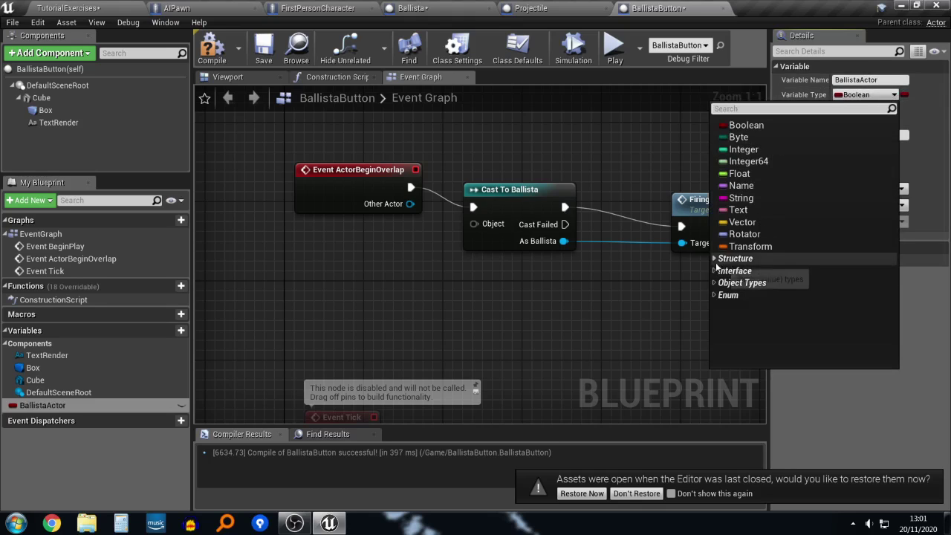
{"action": "type", "text": "actor"}
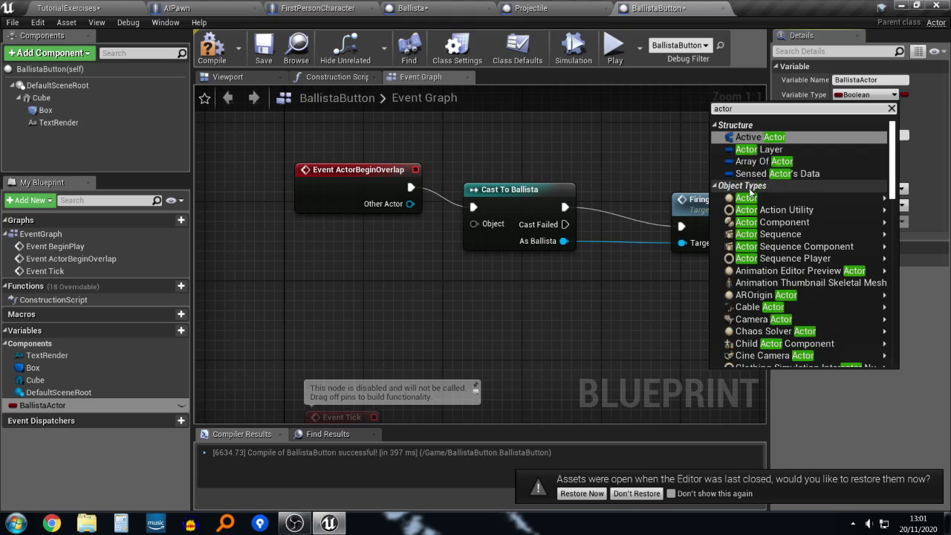
{"action": "left_click", "coordinate": [746, 198]}
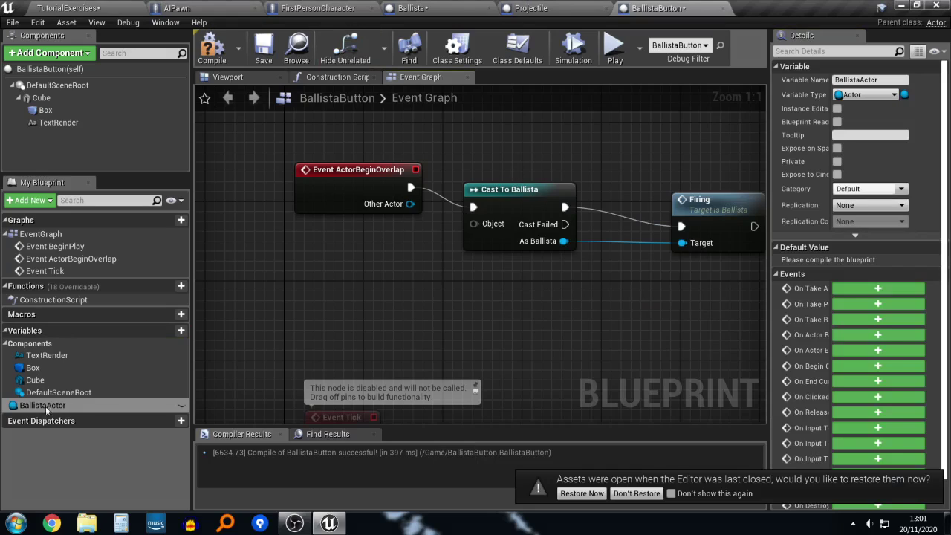
Step: Add a getter for BallistaActor below Event ActorBeginOverlap and connect it to the Cast To Ballista node's Object input
{"action": "left_click_drag", "start_coordinate": [45, 406], "coordinate": [364, 252]}
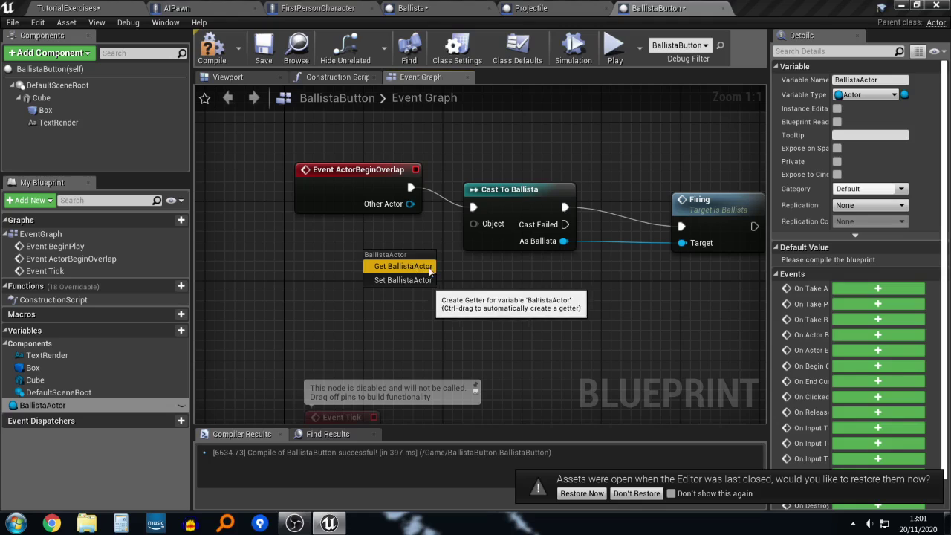
{"action": "left_click", "coordinate": [429, 269]}
{"action": "left_click_drag", "start_coordinate": [432, 261], "coordinate": [476, 226]}
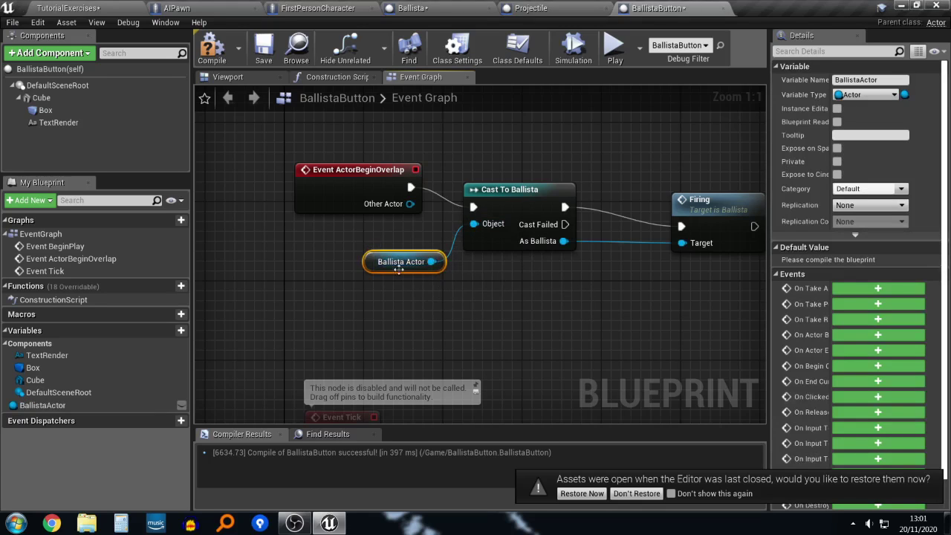
{"action": "left_click_drag", "start_coordinate": [398, 268], "coordinate": [368, 257]}
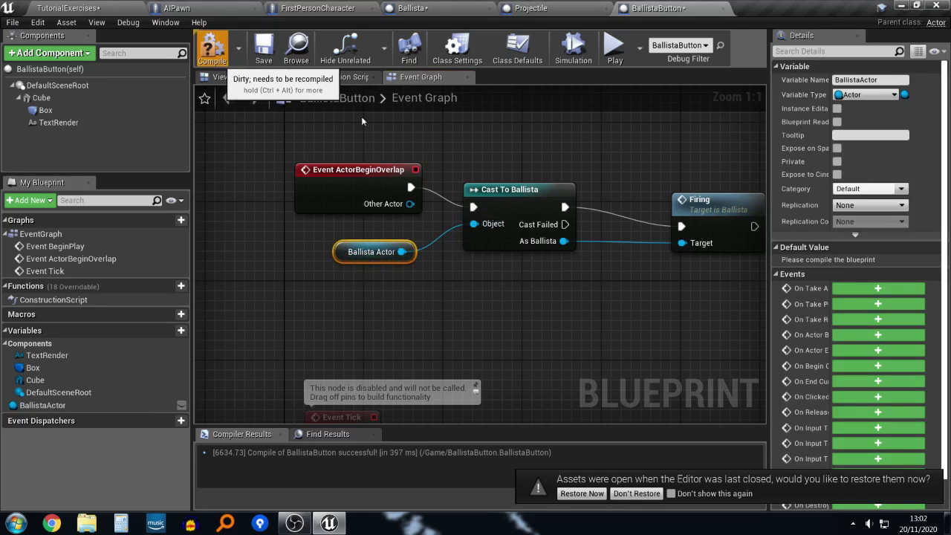
Step: Compile the BallistaButton blueprint and make the BallistaActor variable instance editable
{"action": "left_click", "coordinate": [212, 46]}
{"action": "right_click_drag", "start_coordinate": [484, 193], "coordinate": [420, 202]}
{"action": "right_click_drag", "start_coordinate": [484, 265], "coordinate": [553, 251]}
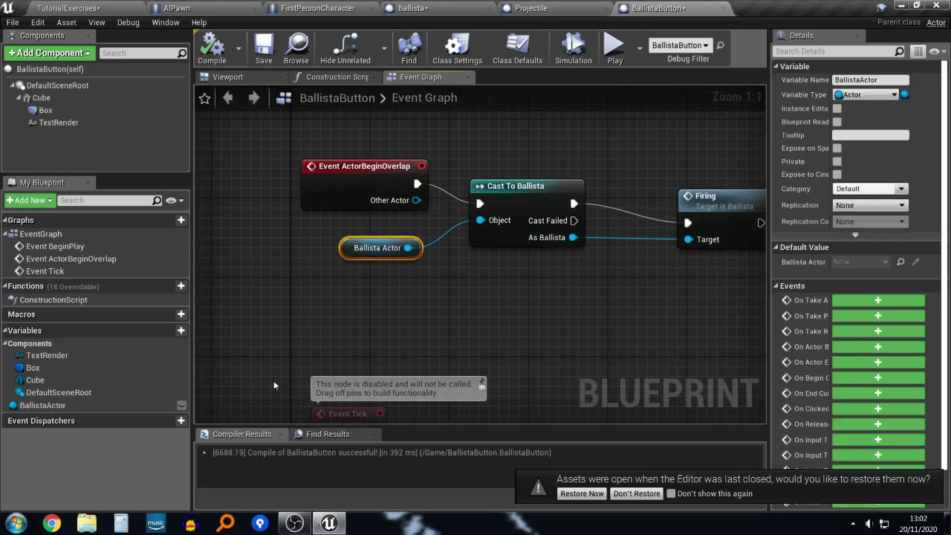
{"action": "left_click", "coordinate": [182, 406]}
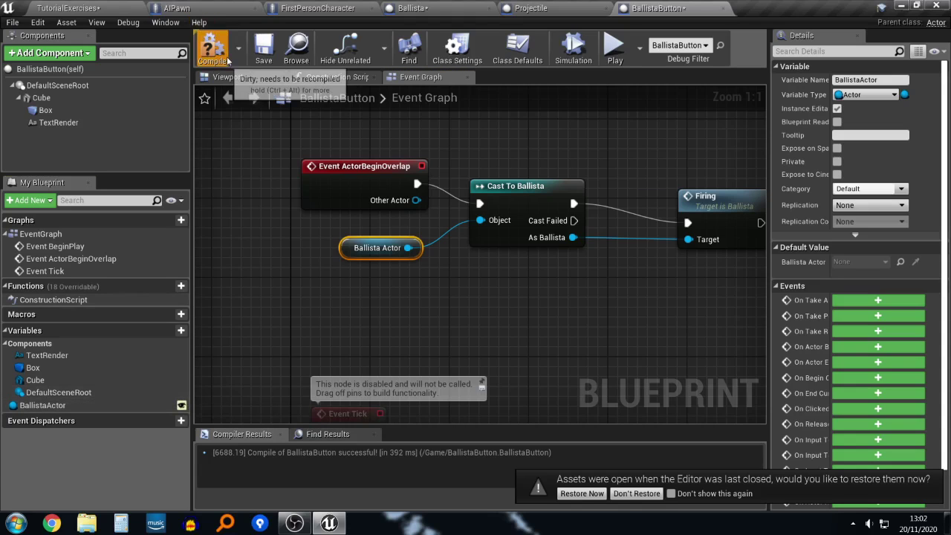
Step: Delete the two duplicated Ballistas from the TutorialExercises level, keeping only the original
{"action": "left_click", "coordinate": [99, 8]}
{"action": "key", "text": "s"}
{"action": "right_click_drag", "start_coordinate": [526, 203], "coordinate": [550, 176]}
{"action": "left_click", "coordinate": [477, 245]}
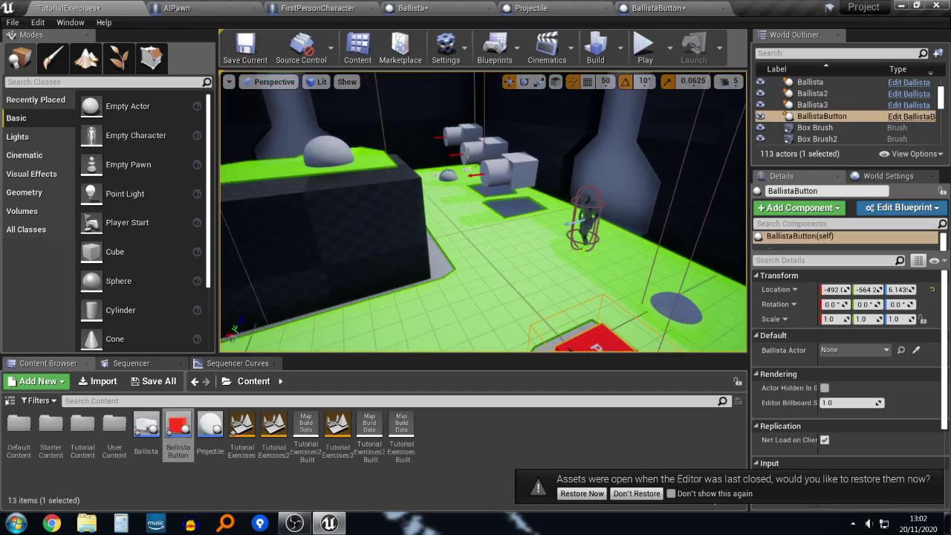
{"action": "left_click", "coordinate": [508, 168]}
{"action": "key", "text": "Delete"}
{"action": "left_click", "coordinate": [496, 152]}
{"action": "key", "text": "Delete"}
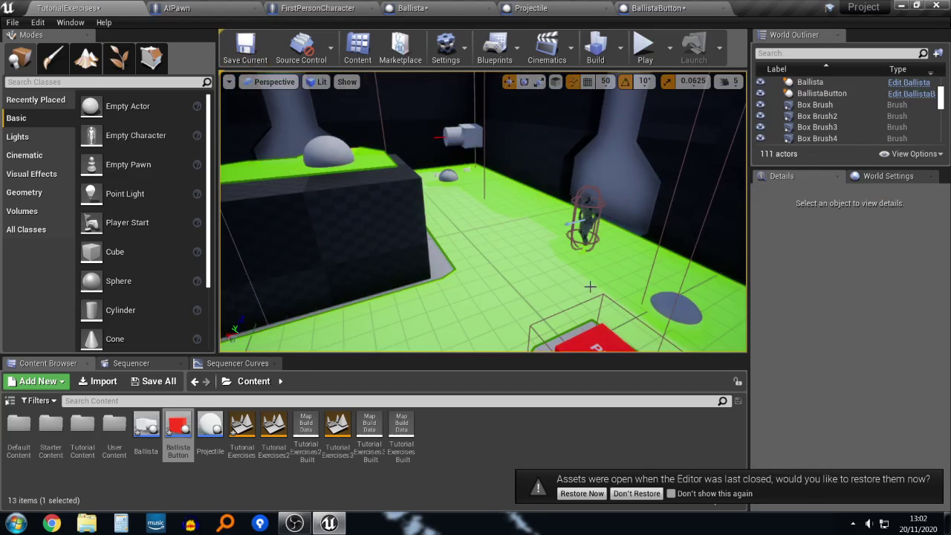
Step: Set the placed BallistaButton's Ballista Actor to the Ballista by picking it in the level
{"action": "left_click", "coordinate": [593, 336]}
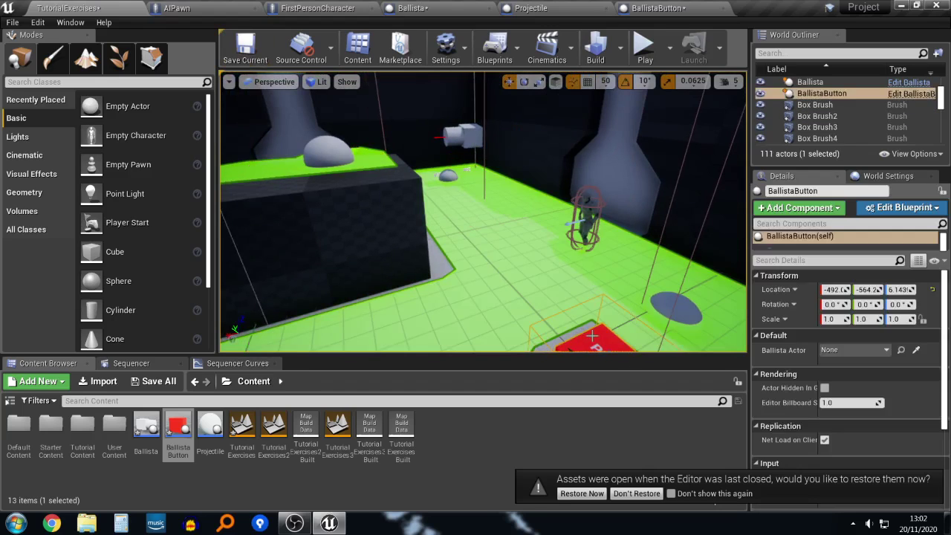
{"action": "left_click", "coordinate": [916, 349]}
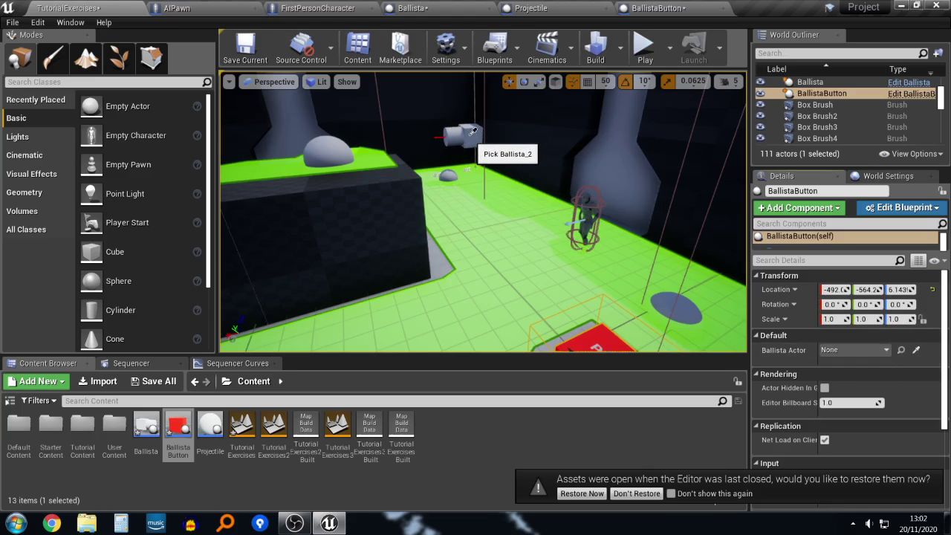
{"action": "left_click", "coordinate": [472, 131]}
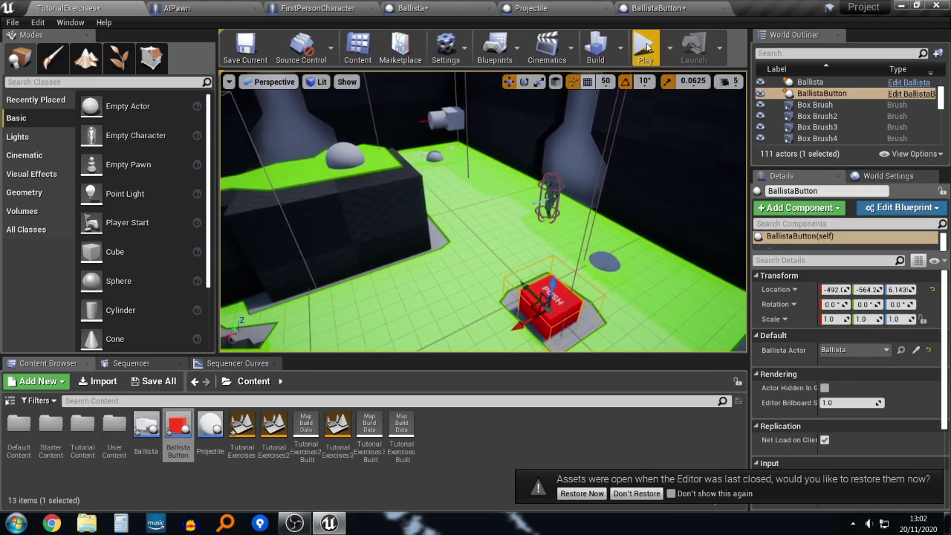
Step: Play-test the level by stepping on and off the red button repeatedly, and review the BallistaButton's event graph
{"action": "left_click", "coordinate": [646, 48]}
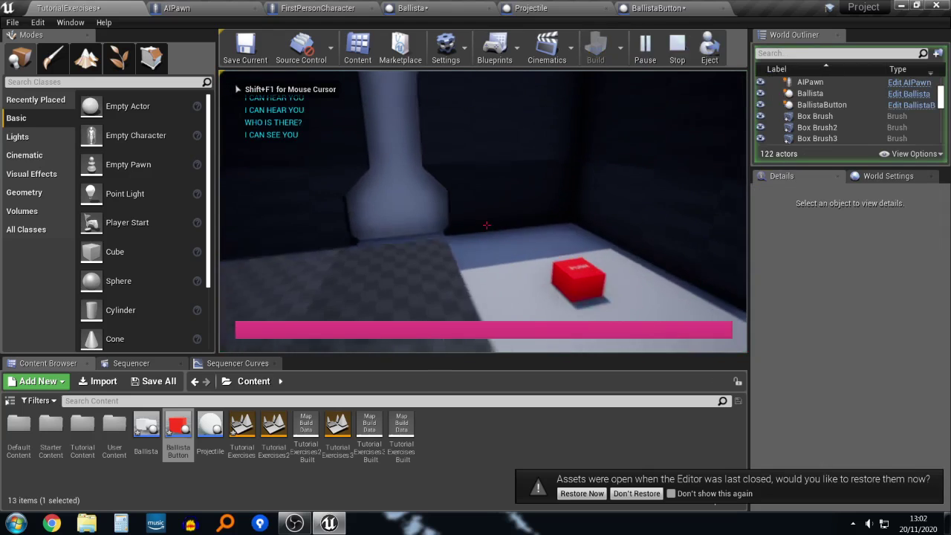
{"action": "key", "text": "w"}
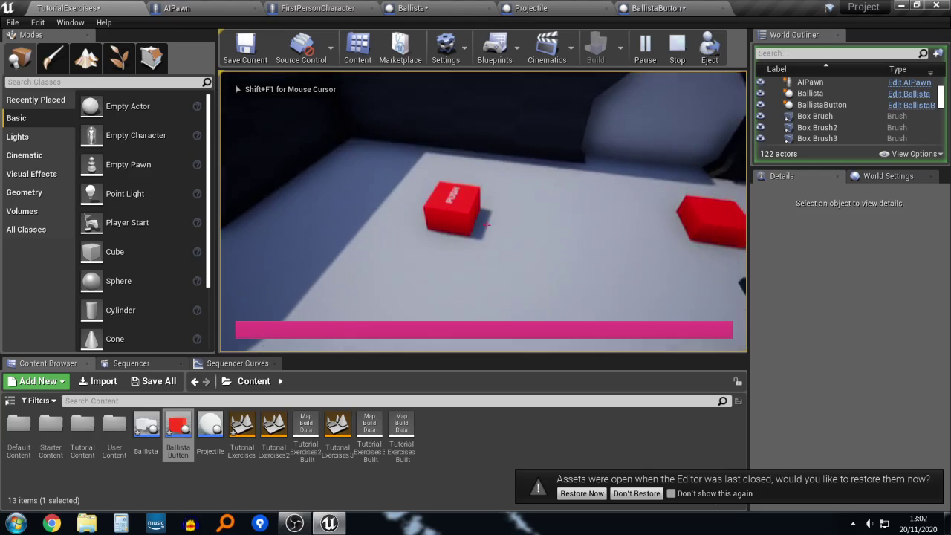
{"action": "key", "text": "w"}
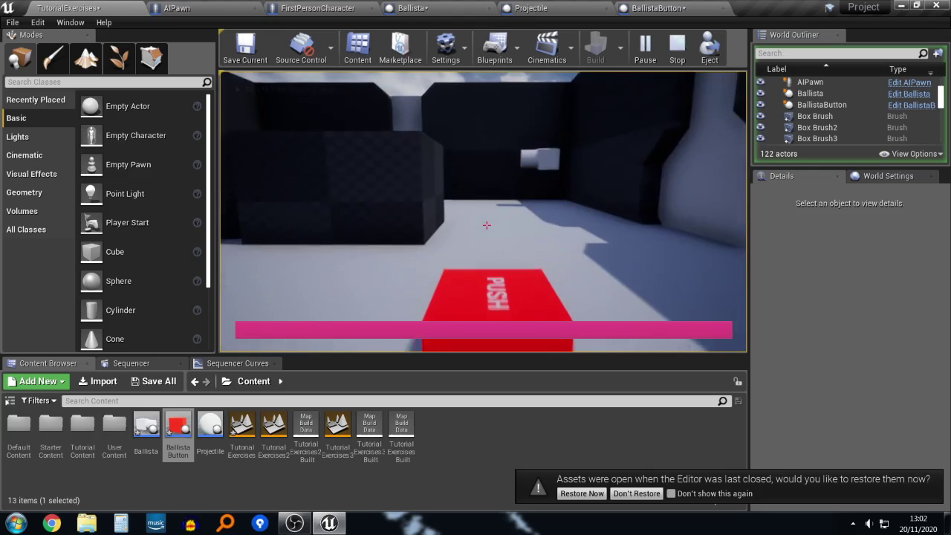
{"action": "key", "text": "w"}
{"action": "key", "text": "s"}
{"action": "key", "text": "w"}
{"action": "key", "text": "s"}
{"action": "key", "text": "w"}
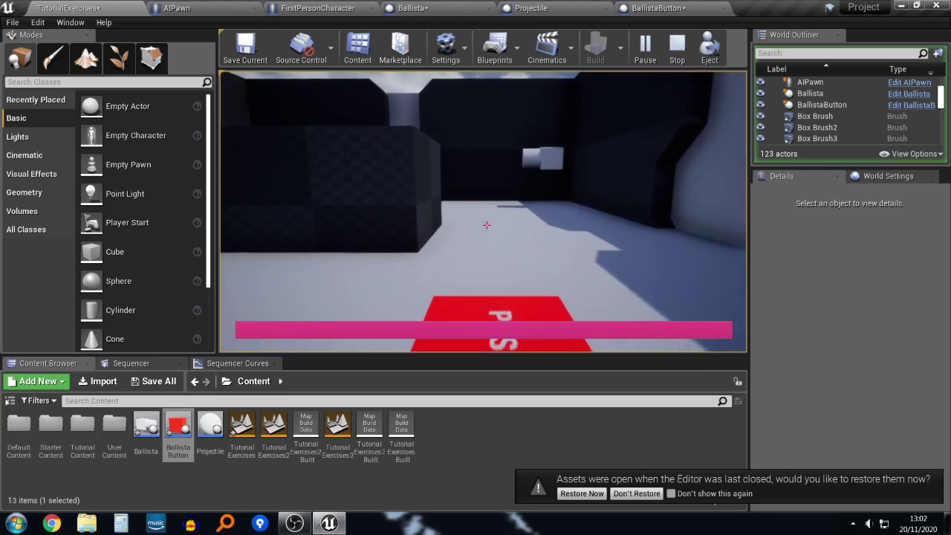
{"action": "key", "text": "s"}
{"action": "key", "text": "w"}
{"action": "key", "text": "s"}
{"action": "key", "text": "d"}
{"action": "key", "text": "w"}
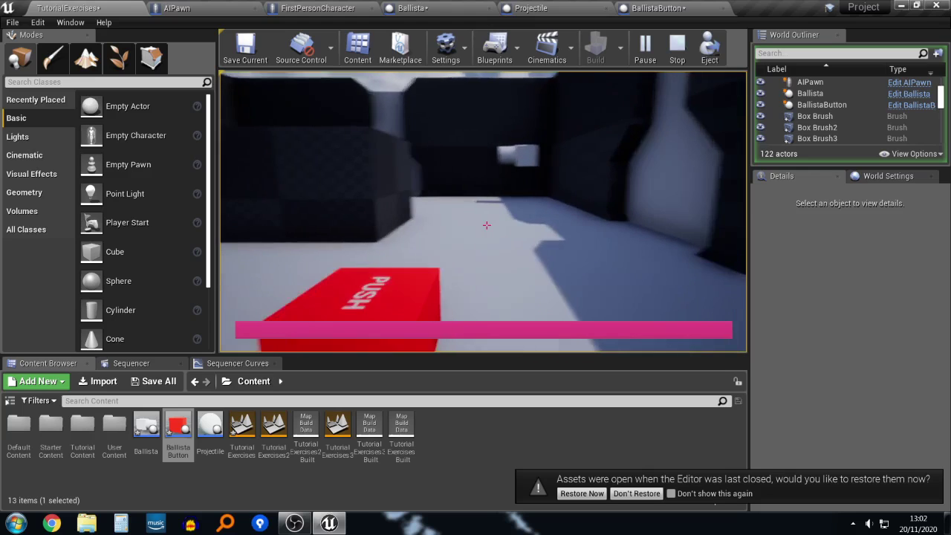
{"action": "key", "text": "Escape"}
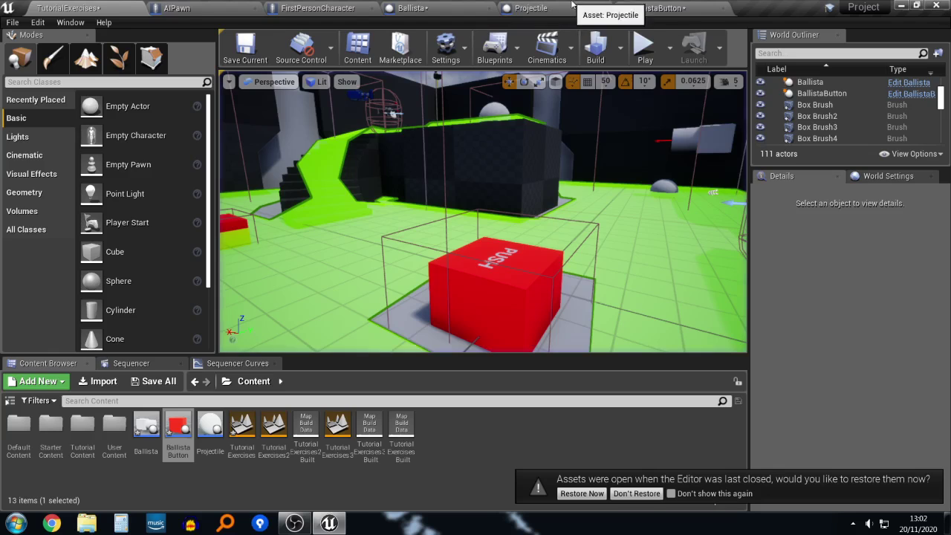
{"action": "left_click", "coordinate": [673, 9]}
{"action": "scroll", "coordinate": [512, 224], "scroll_direction": "down", "scroll_amount": 1}
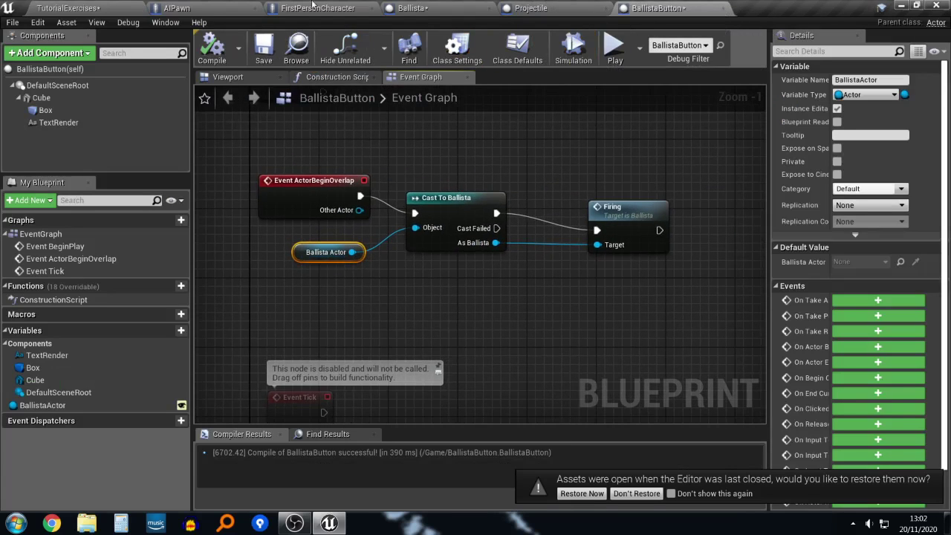
Step: Move the BallistaButton across the level to the opposite corner, at about X 473.5, Y 538.4
{"action": "left_click", "coordinate": [511, 7]}
{"action": "left_click", "coordinate": [68, 8]}
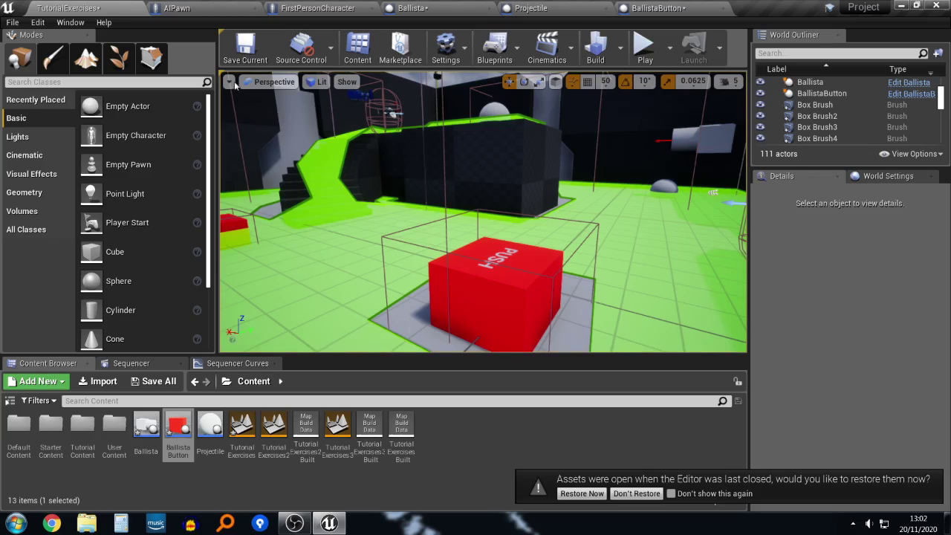
{"action": "right_click_drag", "start_coordinate": [483, 212], "coordinate": [505, 239]}
{"action": "left_click", "coordinate": [447, 312]}
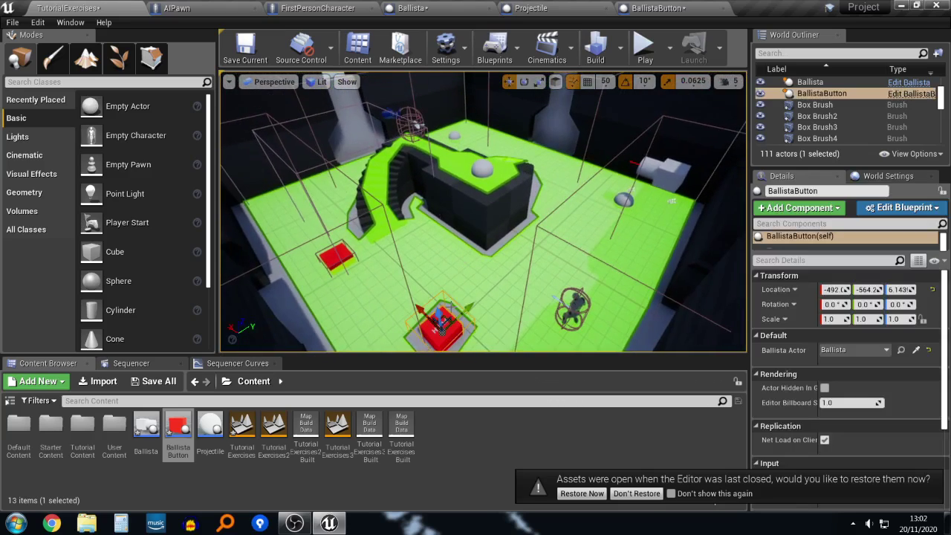
{"action": "left_click_drag", "start_coordinate": [457, 316], "coordinate": [418, 307], "text": "shift"}
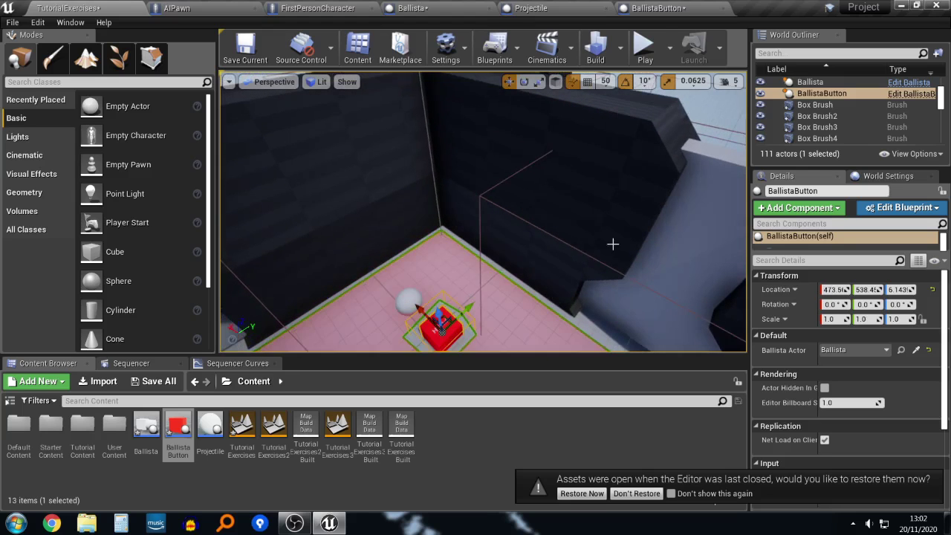
Step: Play-test the level by walking around and onto the red button in its new corner, and end the session
{"action": "left_click", "coordinate": [644, 49]}
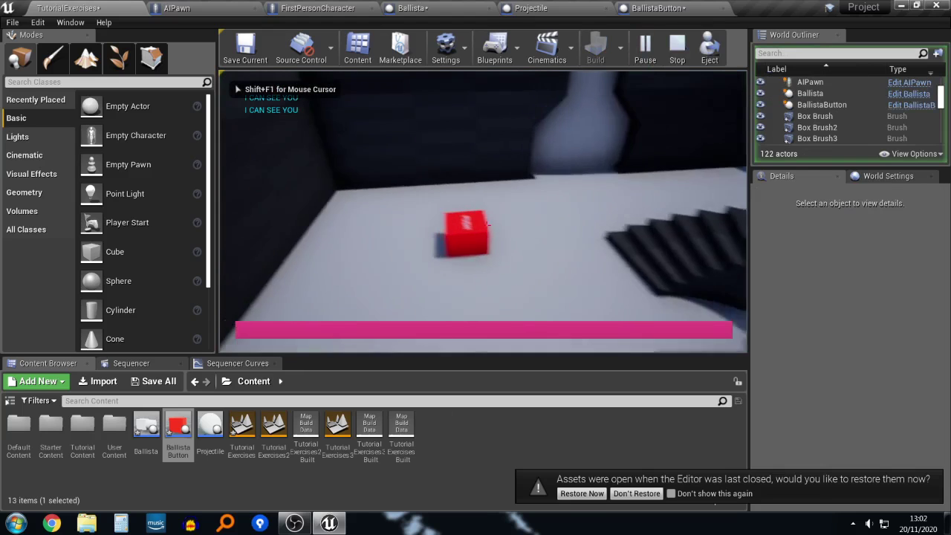
{"action": "key", "text": "w"}
{"action": "key", "text": "a"}
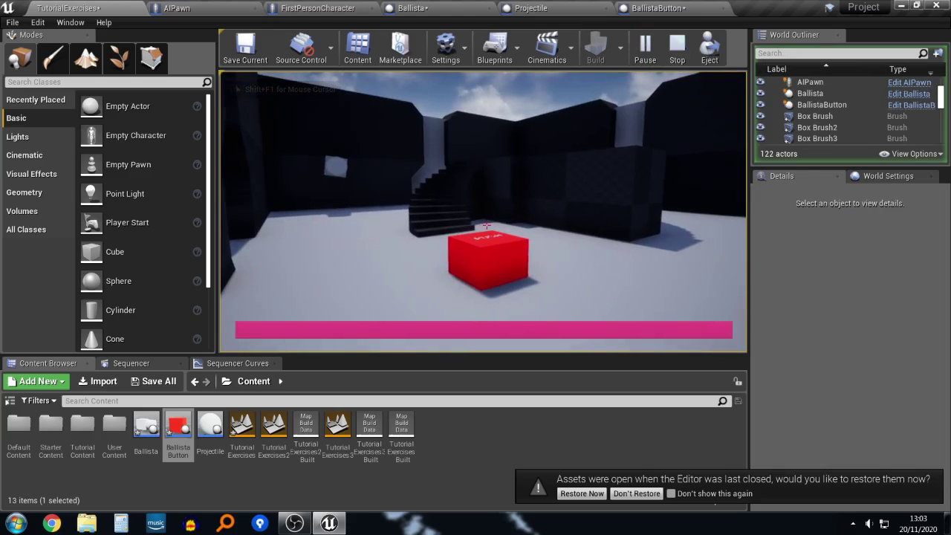
{"action": "key", "text": "d"}
{"action": "key", "text": "a"}
{"action": "key", "text": "w"}
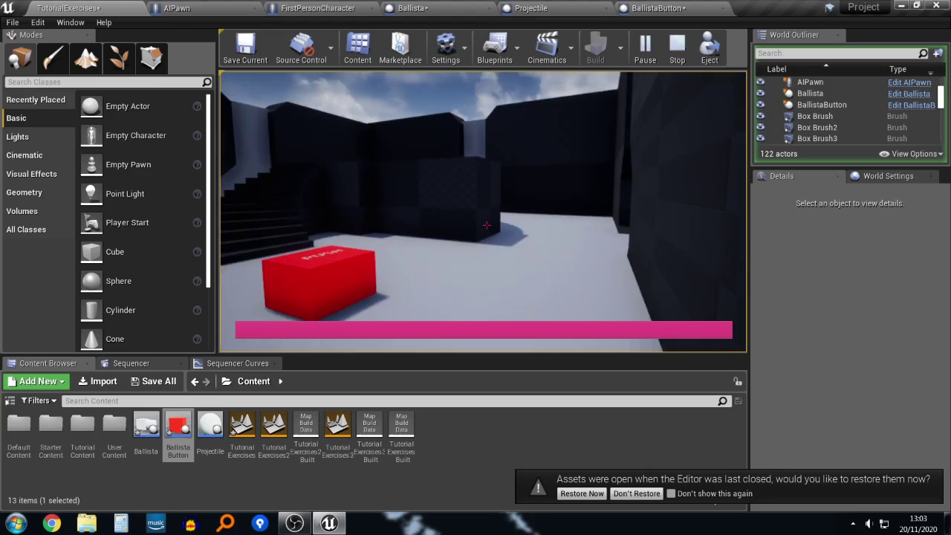
{"action": "key", "text": "d"}
{"action": "key", "text": "w"}
{"action": "key", "text": "a"}
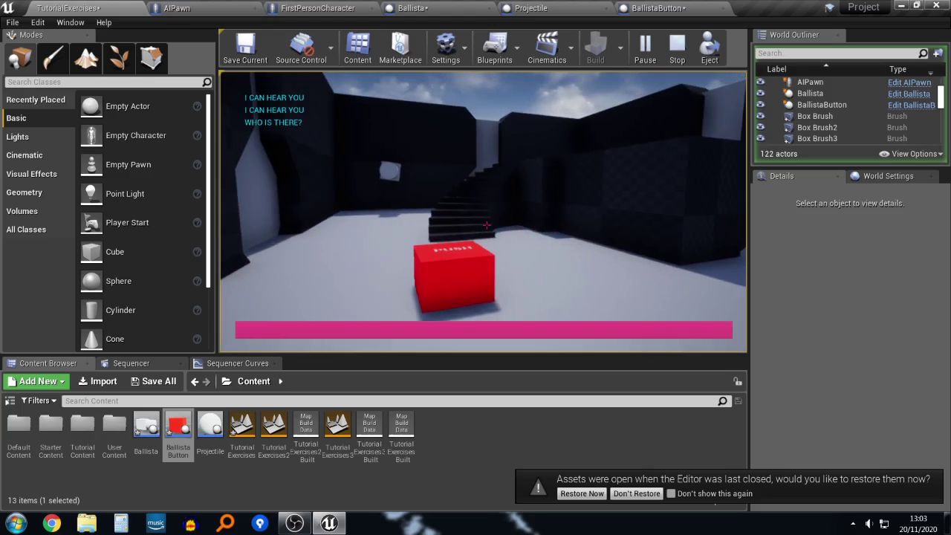
{"action": "key", "text": "w"}
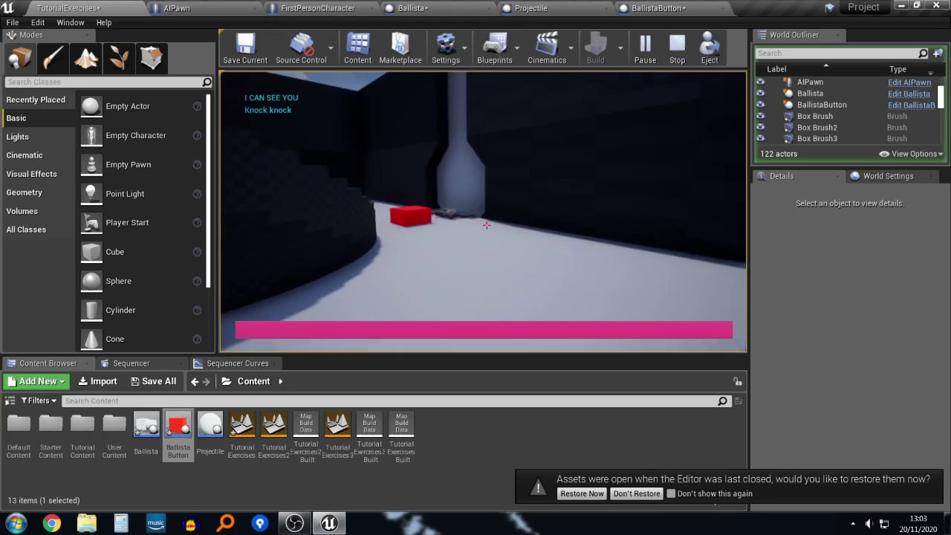
{"action": "key", "text": "Escape"}
Step: Delete the object standing on the floor beyond the curved stairs, near the red button
{"action": "right_click_drag", "start_coordinate": [635, 246], "coordinate": [594, 233]}
{"action": "left_click", "coordinate": [456, 225]}
{"action": "key", "text": "Delete"}
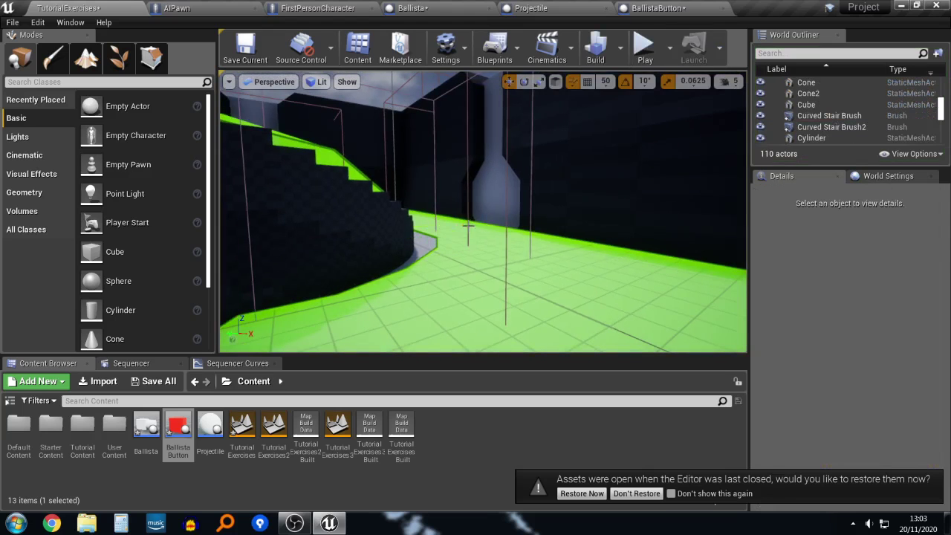
Step: Move the BallistaButton further towards its corner, to about X 347.5, Y 646.1
{"action": "right_click_drag", "start_coordinate": [468, 226], "coordinate": [423, 256]}
{"action": "key", "text": "w"}
{"action": "key", "text": "a"}
{"action": "key", "text": "s"}
{"action": "left_click", "coordinate": [472, 250]}
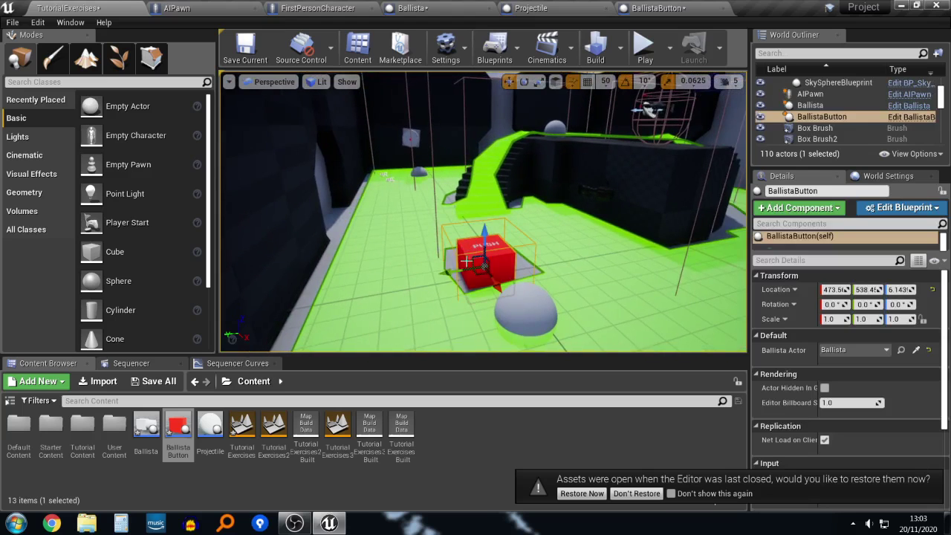
{"action": "left_click_drag", "start_coordinate": [451, 272], "coordinate": [386, 275], "text": "shift"}
{"action": "left_click_drag", "start_coordinate": [501, 282], "coordinate": [458, 271], "text": "shift"}
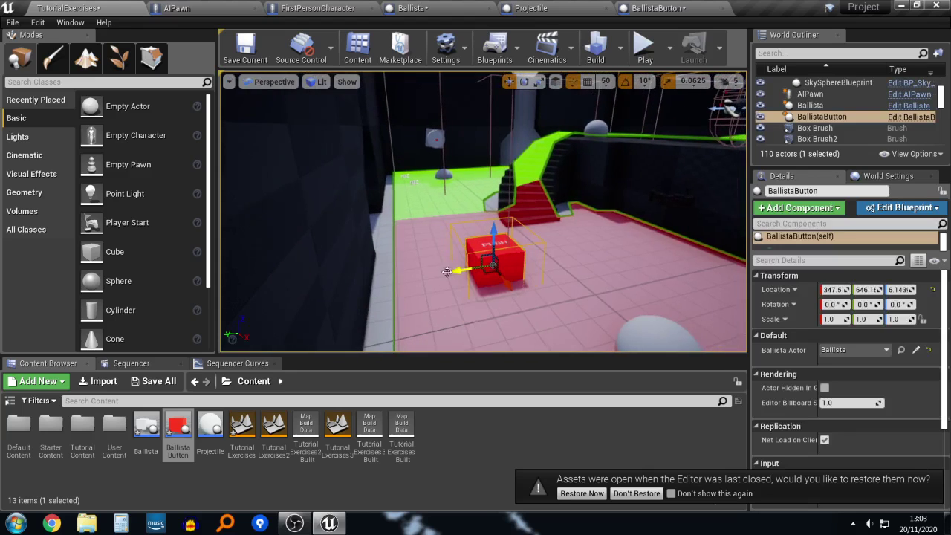
{"action": "left_click", "coordinate": [421, 263]}
{"action": "left_click", "coordinate": [436, 272]}
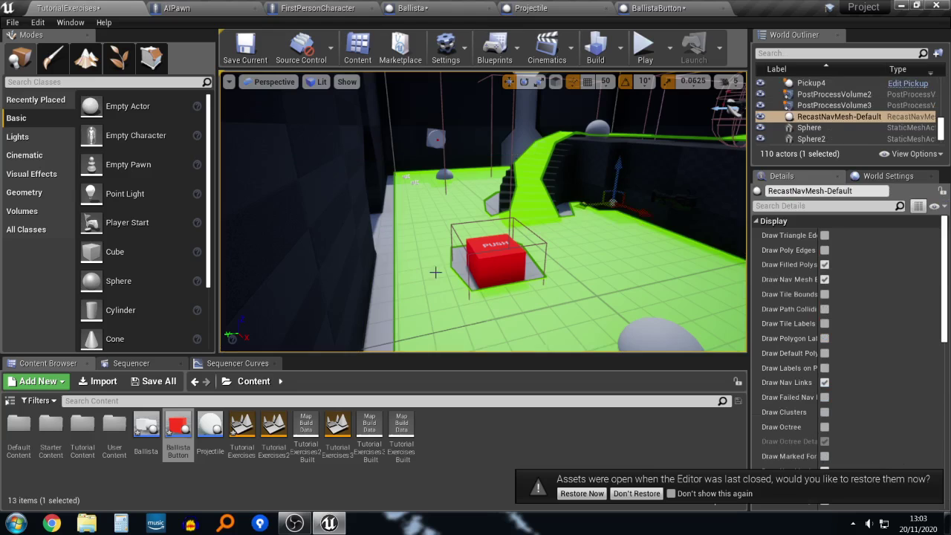
Step: Play-test the level by stepping on and off the relocated red button while the AIPawn approaches, and end the session
{"action": "right_click_drag", "start_coordinate": [436, 272], "coordinate": [471, 282]}
{"action": "right_click_drag", "start_coordinate": [615, 186], "coordinate": [610, 148]}
{"action": "key", "text": "alt+p"}
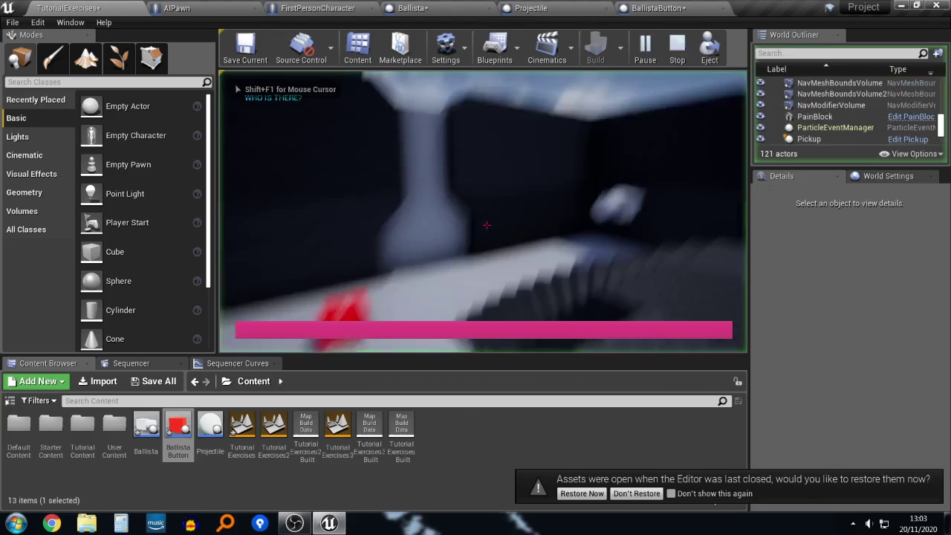
{"action": "key", "text": "w"}
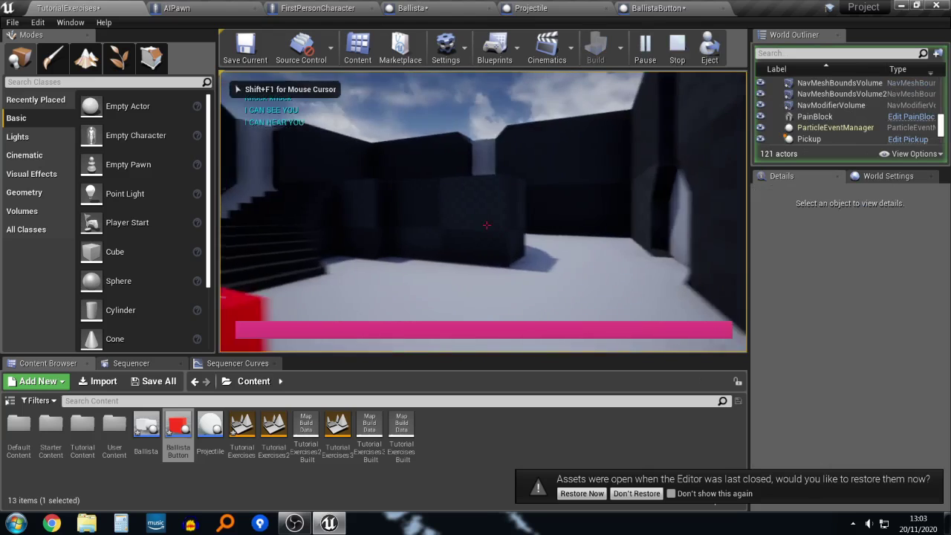
{"action": "key", "text": "s"}
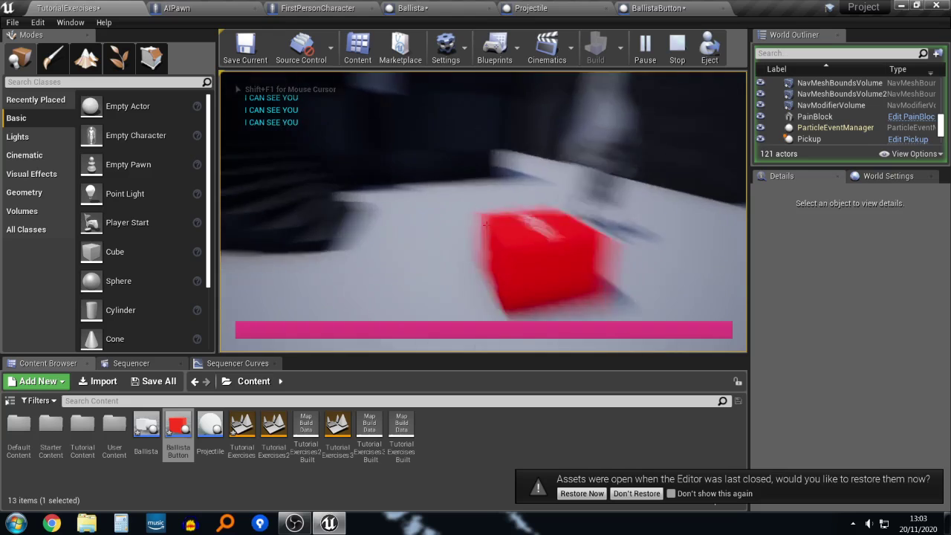
{"action": "key", "text": "w"}
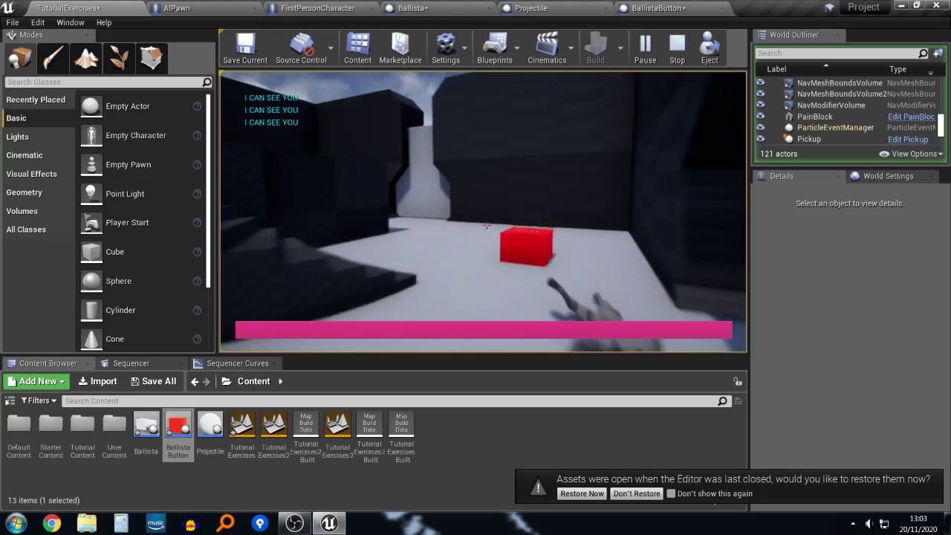
{"action": "key", "text": "s"}
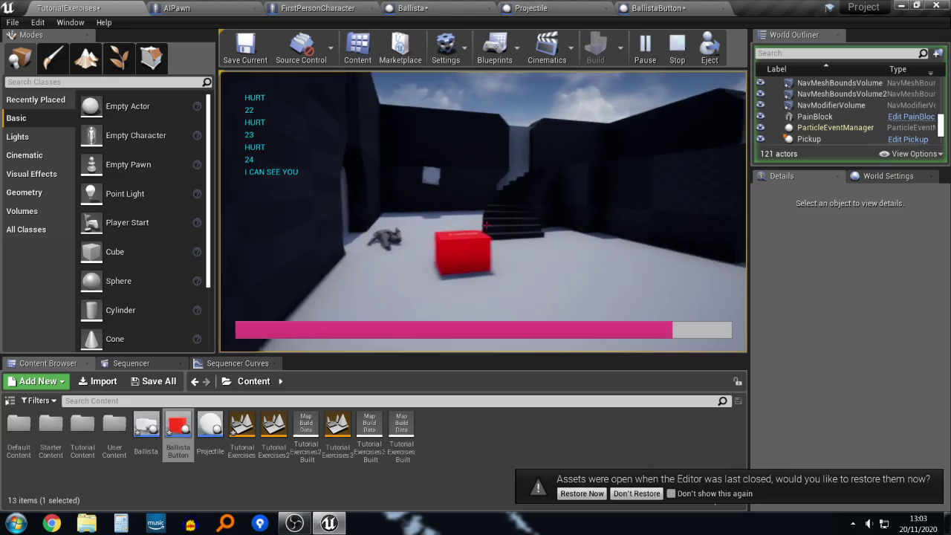
{"action": "key", "text": "w"}
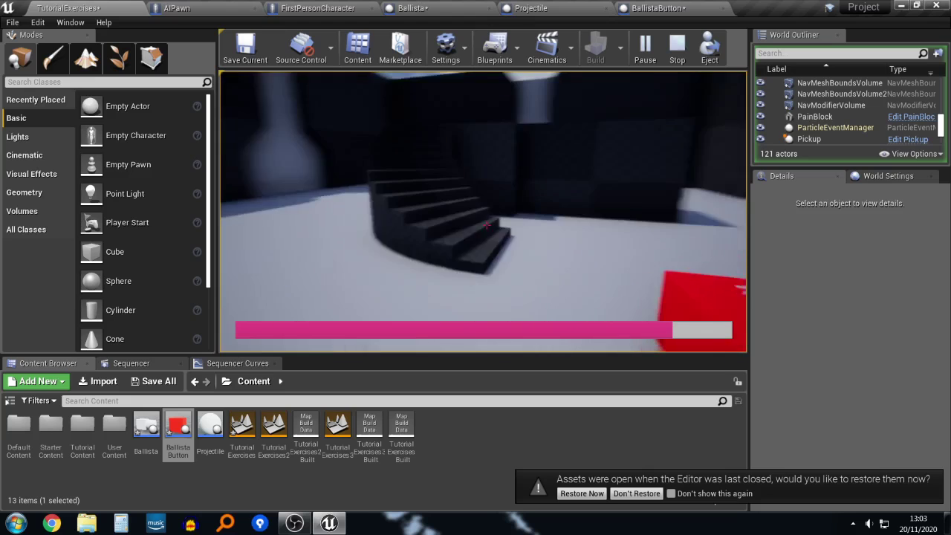
{"action": "key", "text": "s"}
{"action": "key", "text": "s"}
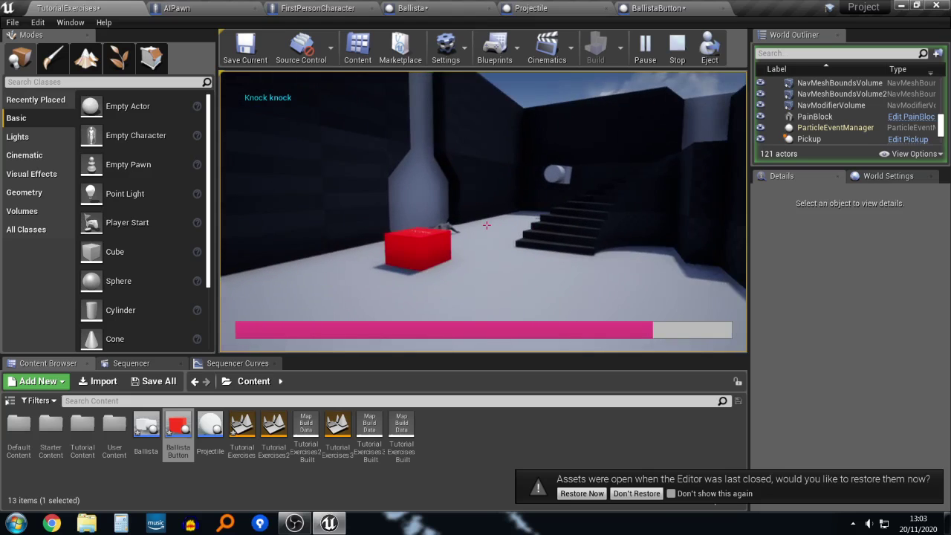
{"action": "key", "text": "Escape"}
Step: Duplicate the AIPawn three times and spread the copies into a row along the far wall
{"action": "key", "text": "w"}
{"action": "right_click_drag", "start_coordinate": [483, 211], "coordinate": [429, 199]}
{"action": "left_click", "coordinate": [496, 185]}
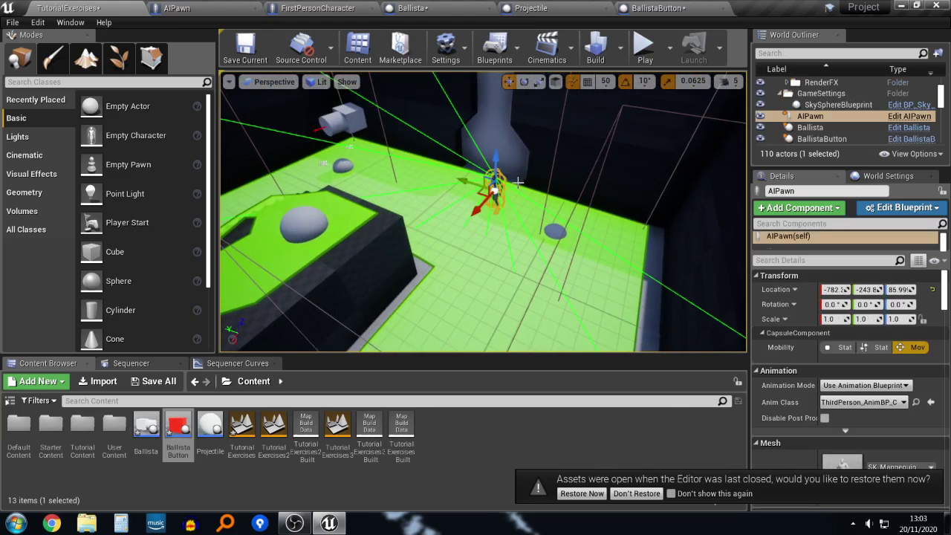
{"action": "key", "text": "ctrl+w"}
{"action": "key", "text": "ctrl+w"}
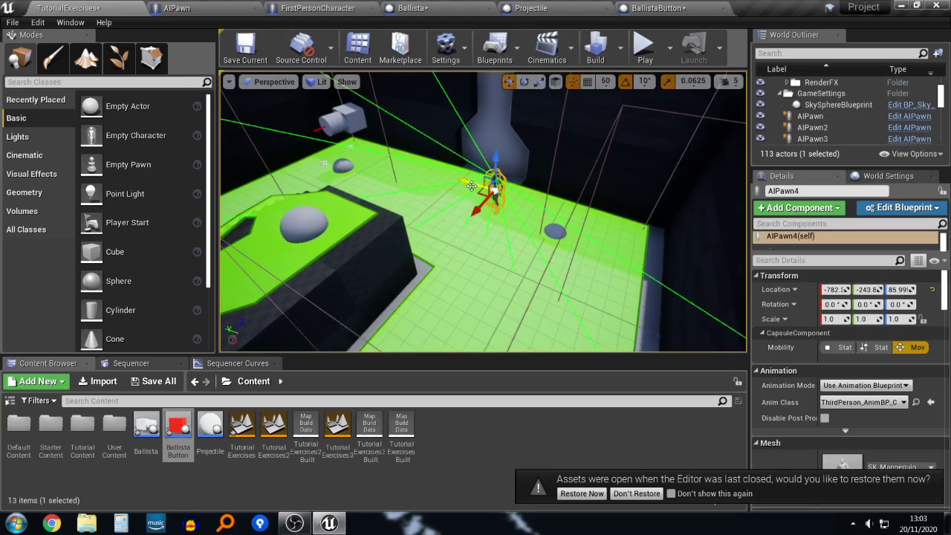
{"action": "left_click", "coordinate": [484, 184]}
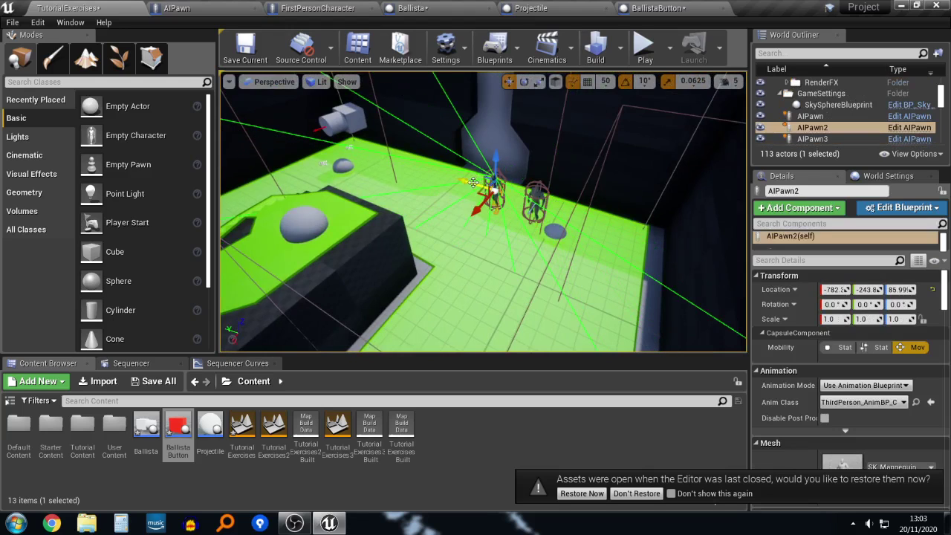
{"action": "left_click_drag", "start_coordinate": [473, 182], "coordinate": [575, 211]}
{"action": "left_click", "coordinate": [489, 186]}
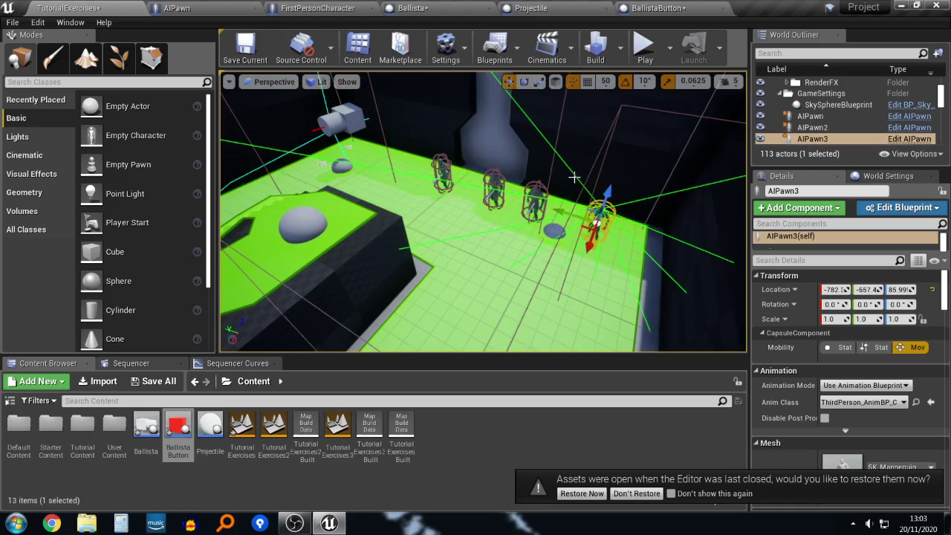
Step: Make three more copies of the AIPawn at the row's corner end, moving two of them forward along X
{"action": "mouse_move", "coordinate": [573, 177]}
{"action": "right_mouse_down"}
{"action": "mouse_move", "coordinate": [557, 192]}
{"action": "mouse_move", "coordinate": [574, 178]}
{"action": "right_mouse_up"}
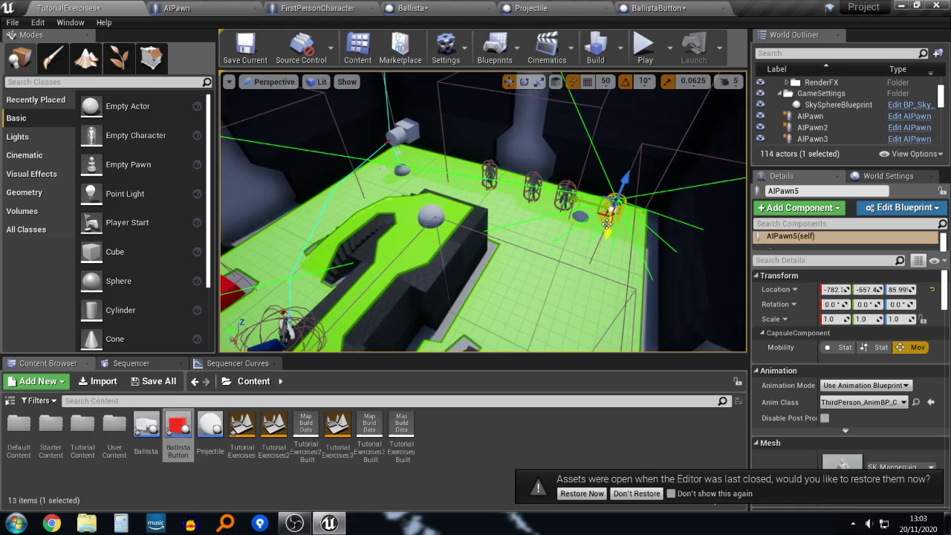
{"action": "left_click_drag", "start_coordinate": [608, 224], "coordinate": [594, 266], "text": "alt"}
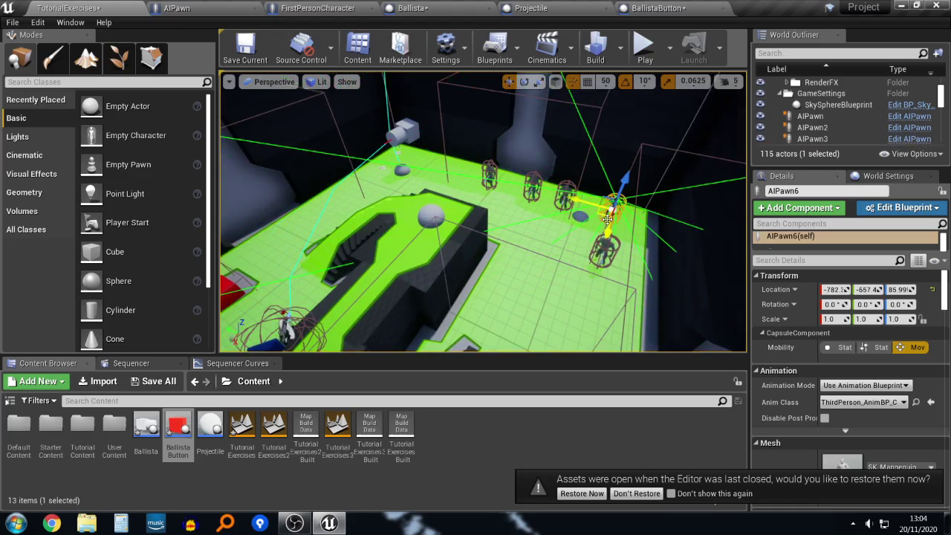
{"action": "left_click_drag", "start_coordinate": [608, 219], "coordinate": [564, 341]}
{"action": "key", "text": "ctrl+v"}
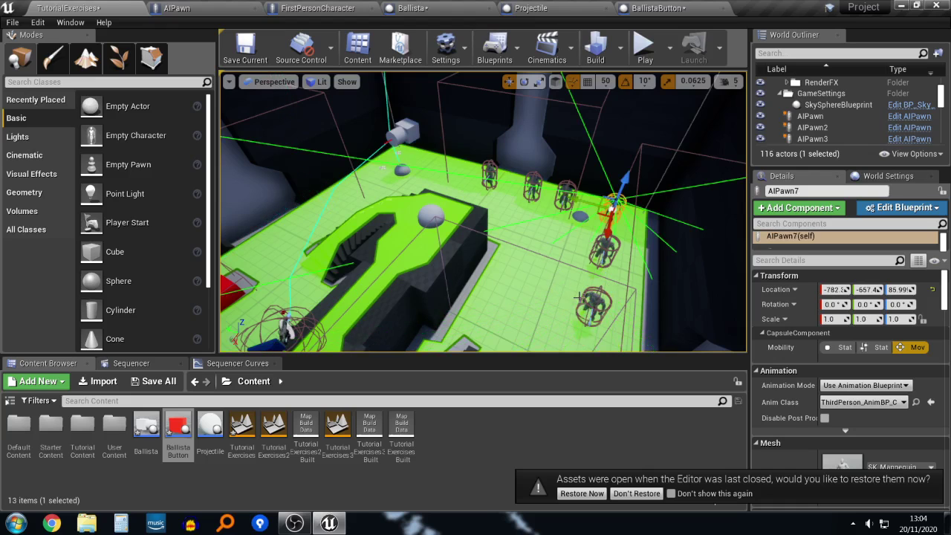
Step: Shift the two forward AIPawns sideways into the open floor and pull the remaining corner copy forward of the row
{"action": "left_click", "coordinate": [597, 304]}
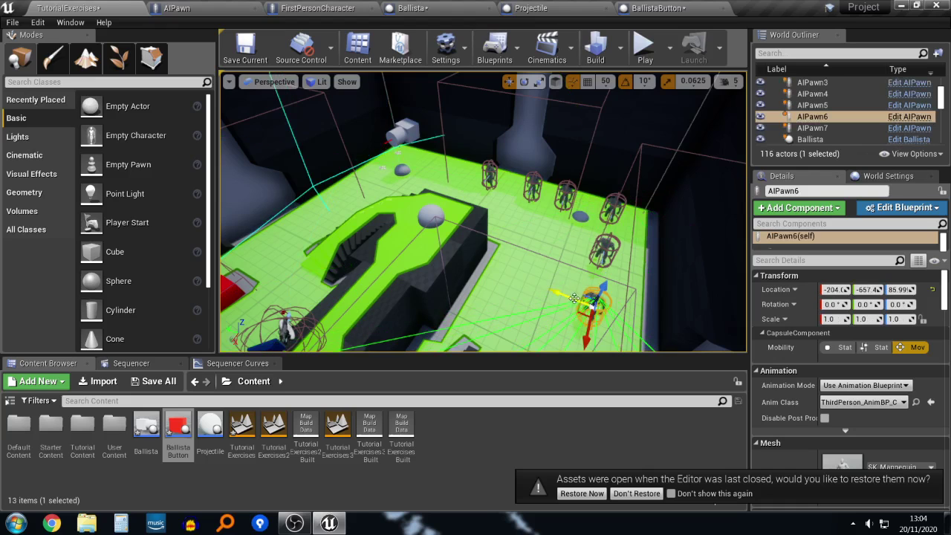
{"action": "left_click_drag", "start_coordinate": [575, 300], "coordinate": [523, 277]}
{"action": "left_click", "coordinate": [575, 249]}
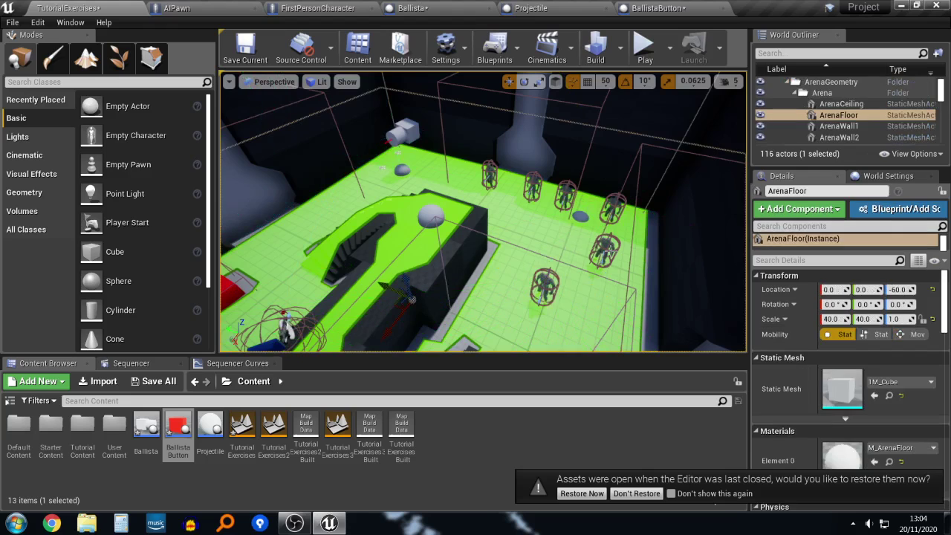
{"action": "left_click", "coordinate": [604, 249]}
{"action": "left_click_drag", "start_coordinate": [583, 237], "coordinate": [531, 220]}
{"action": "left_click", "coordinate": [613, 208]}
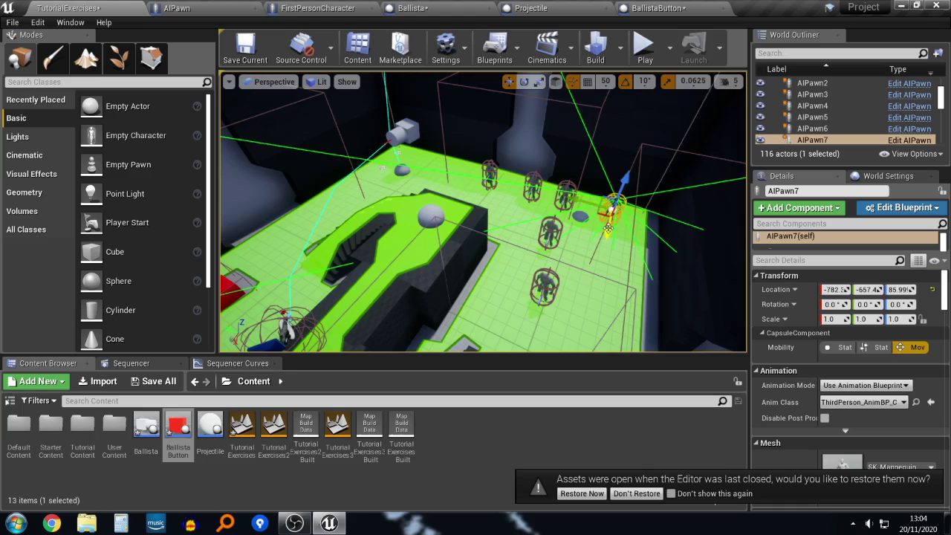
{"action": "left_click_drag", "start_coordinate": [607, 228], "coordinate": [599, 242]}
Step: Duplicate the BallistaButton and place the copy in the opposite corner, at about X 529.1, Y -674.6
{"action": "key", "text": "s"}
{"action": "right_click_drag", "start_coordinate": [411, 216], "coordinate": [368, 239]}
{"action": "left_click", "coordinate": [402, 218]}
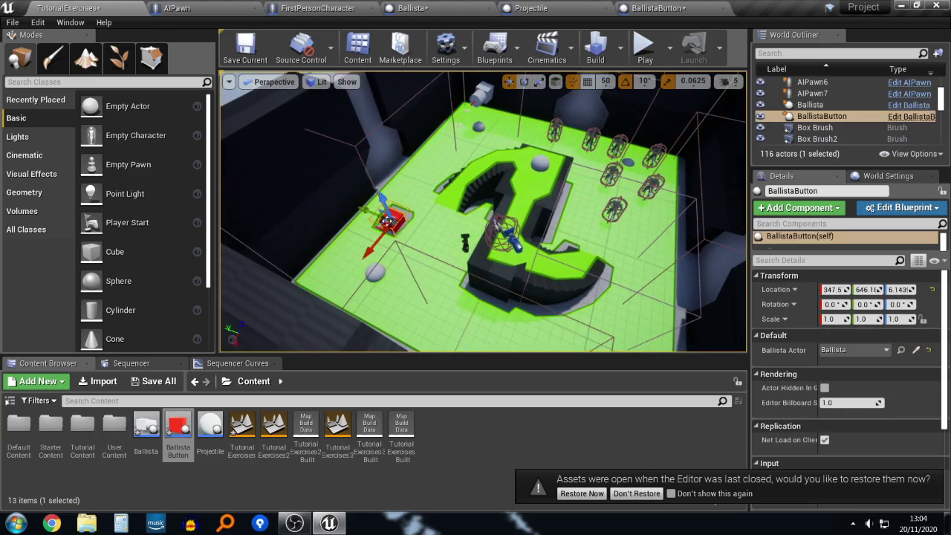
{"action": "left_click_drag", "start_coordinate": [387, 221], "coordinate": [580, 279], "text": "alt"}
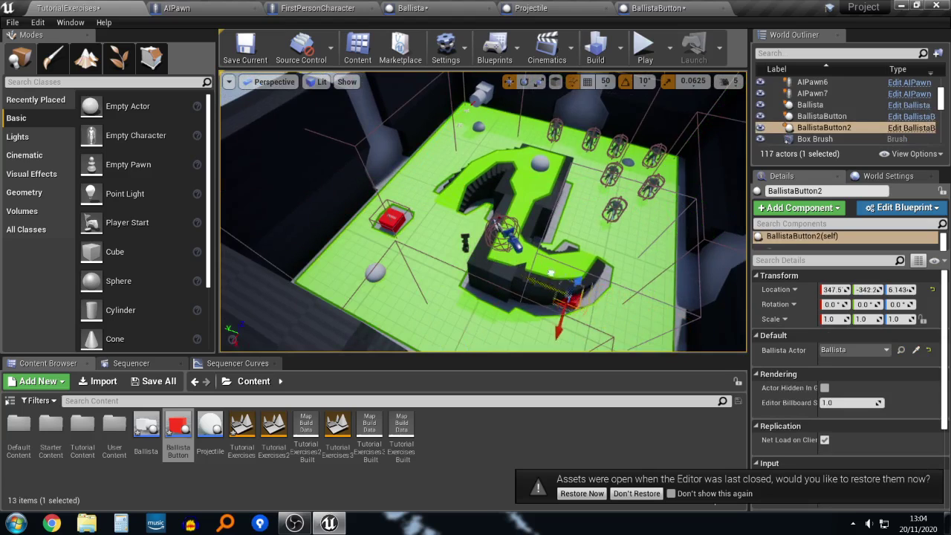
{"action": "right_click_drag", "start_coordinate": [560, 273], "coordinate": [602, 300]}
{"action": "key", "text": "w"}
{"action": "left_click_drag", "start_coordinate": [567, 285], "coordinate": [537, 300], "text": "shift"}
Step: Duplicate the MarkerNav near the first button and place the copy beside the second button, at about X 647.7, Y -665.2
{"action": "right_click_drag", "start_coordinate": [455, 248], "coordinate": [431, 241]}
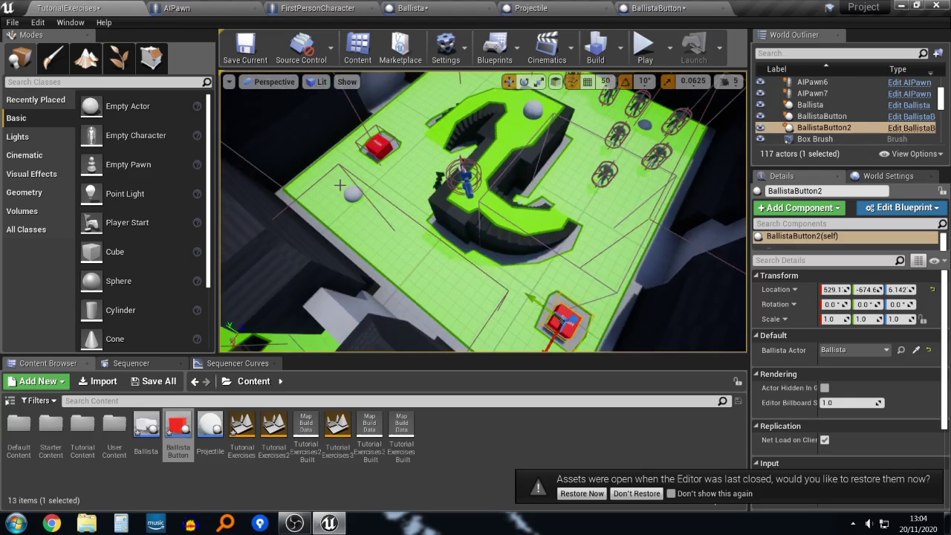
{"action": "left_click", "coordinate": [354, 195]}
{"action": "key", "text": "ctrl+w"}
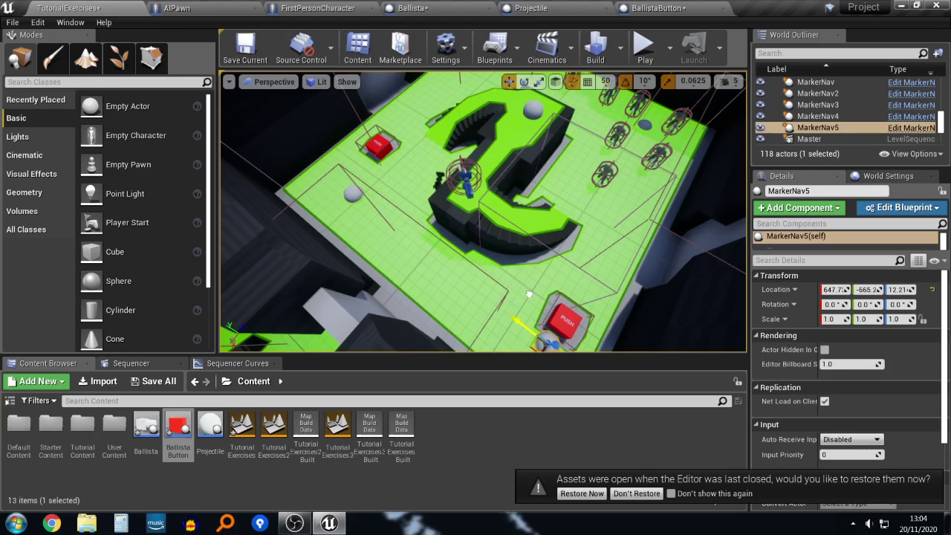
Step: Duplicate the Ballista and place the copy behind the AIPawn group, at about X -708.1, Y -581.1, Z 124.5
{"action": "right_click_drag", "start_coordinate": [573, 291], "coordinate": [532, 209]}
{"action": "left_click", "coordinate": [463, 121]}
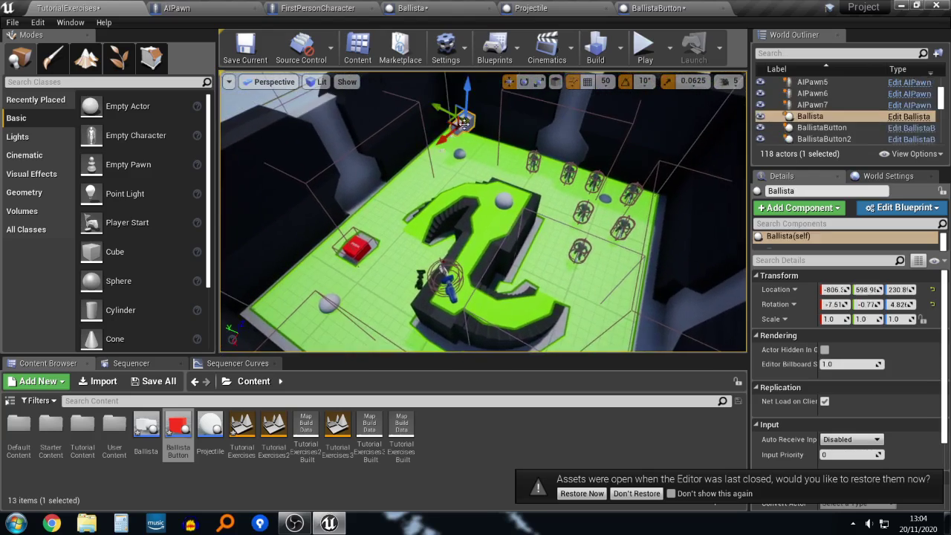
{"action": "key", "text": "ctrl+w"}
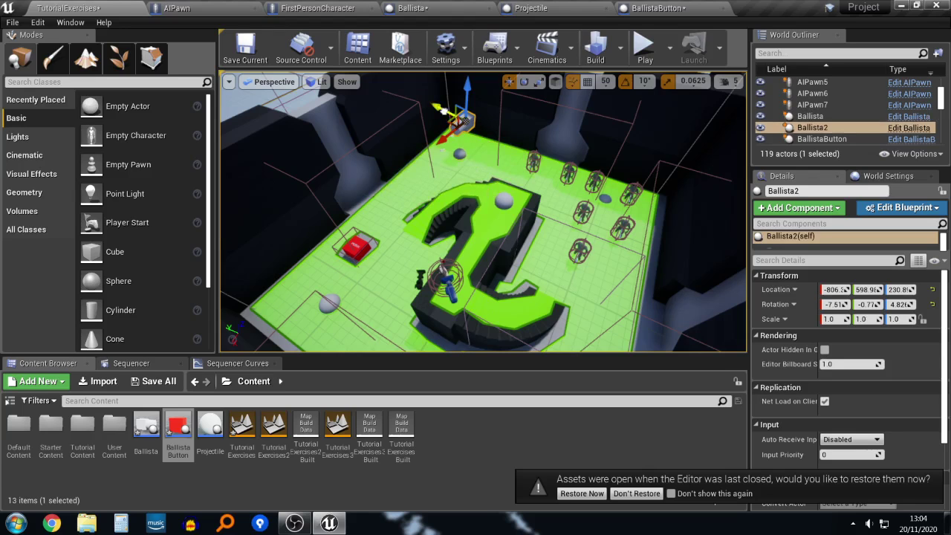
{"action": "left_click_drag", "start_coordinate": [444, 110], "coordinate": [636, 175]}
{"action": "right_click_drag", "start_coordinate": [635, 176], "coordinate": [558, 279]}
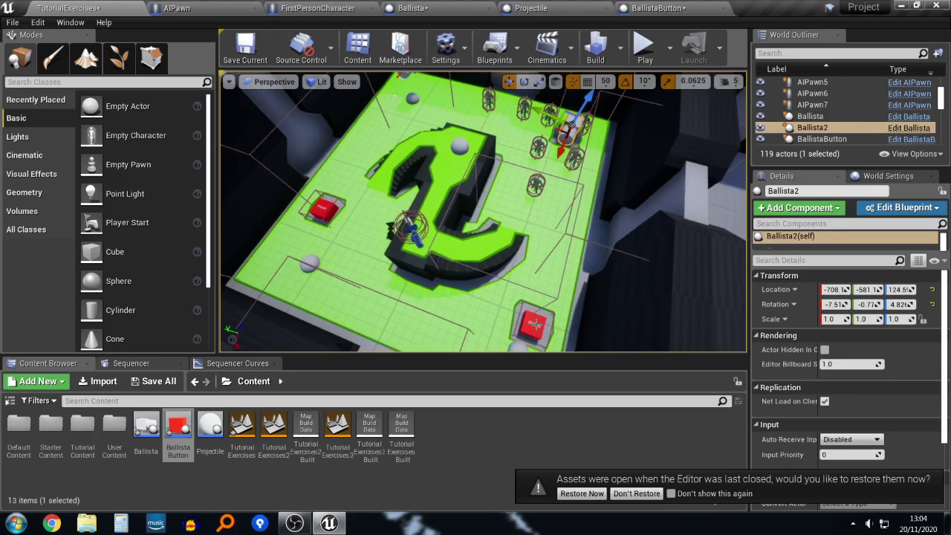
Step: Set BallistaButton2's Ballista Actor to Ballista2 by picking it in the level
{"action": "left_click", "coordinate": [532, 324]}
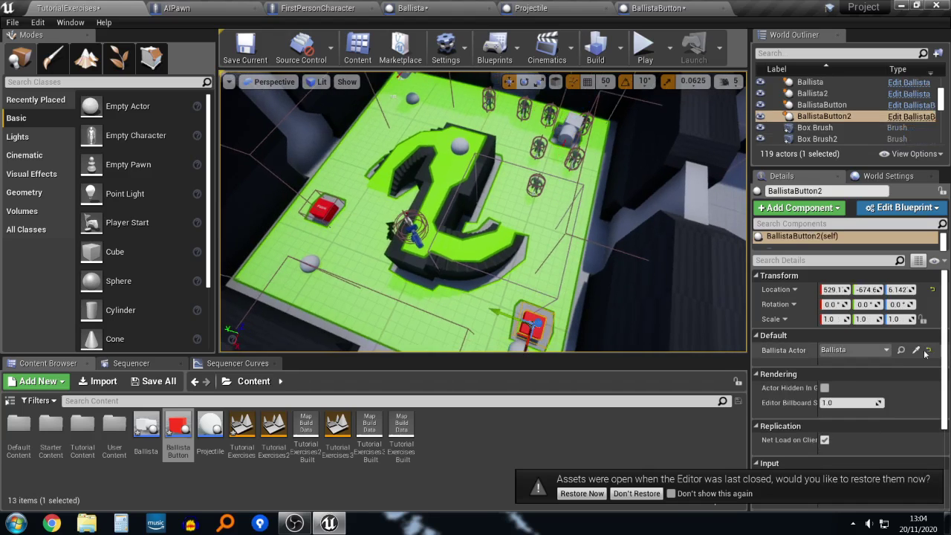
{"action": "left_click", "coordinate": [577, 121]}
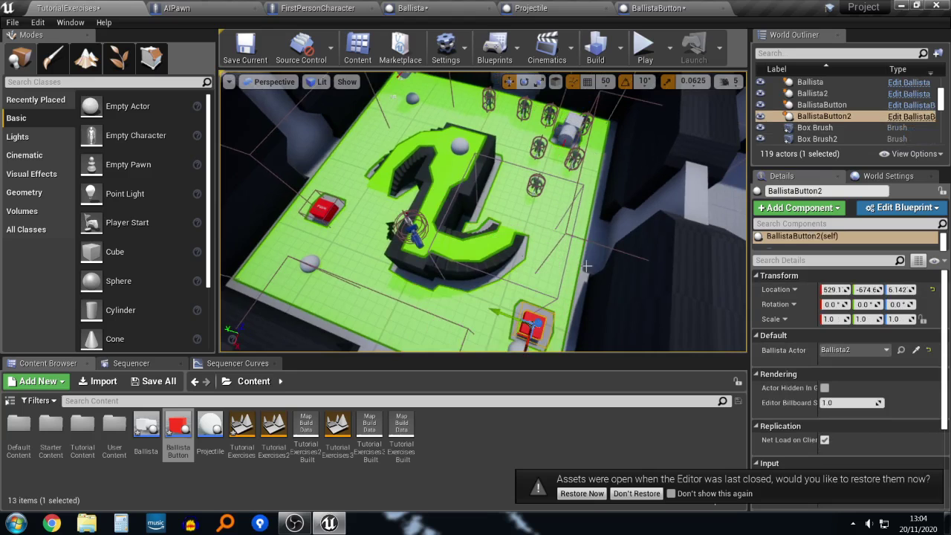
Step: Playtest the level by running over the red BallistaButtons to check that their Ballistas fire, and end the play session
{"action": "left_click", "coordinate": [645, 50]}
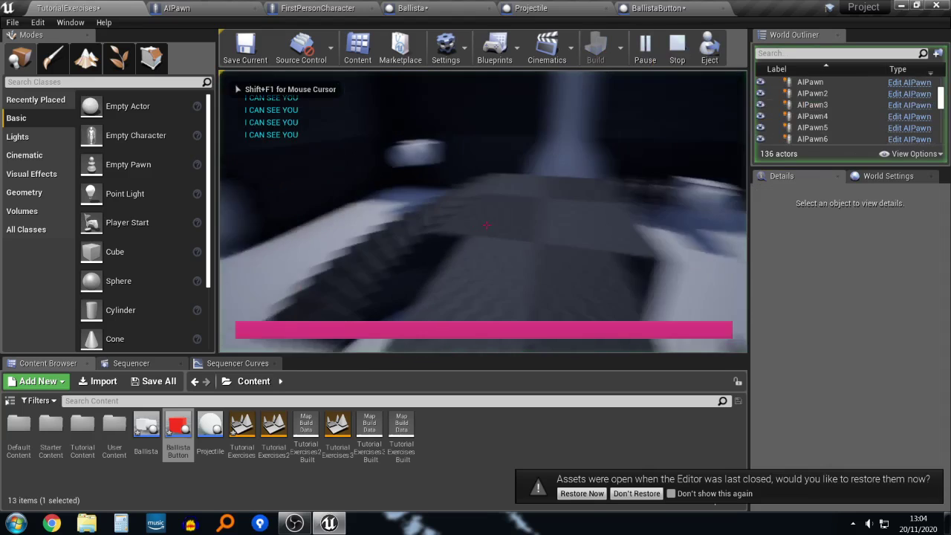
{"action": "key", "text": "Escape"}
{"action": "key", "text": "f"}
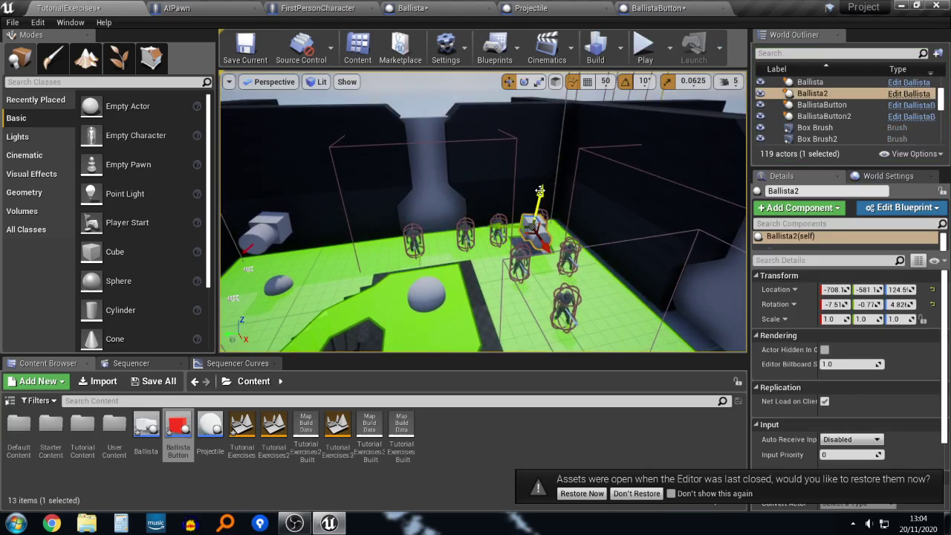
{"action": "left_click", "coordinate": [643, 49]}
{"action": "key", "text": "w"}
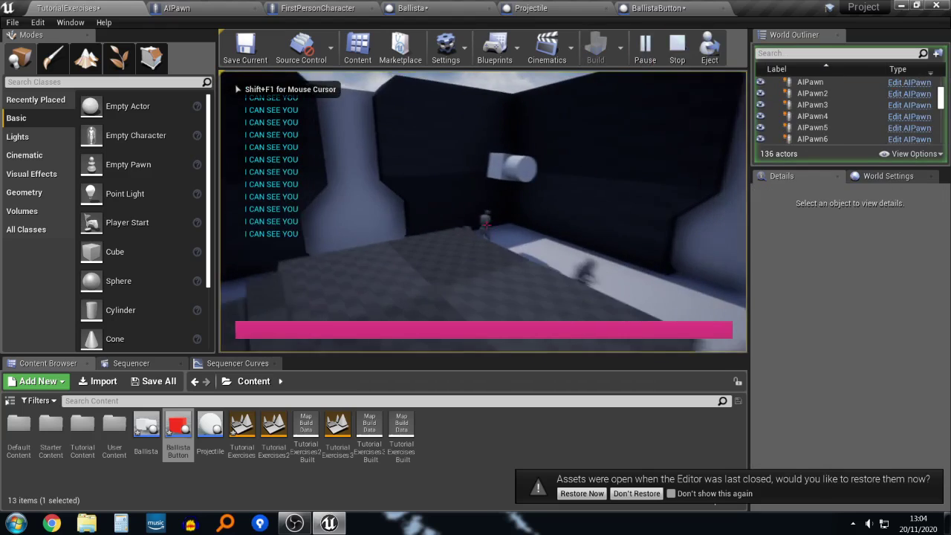
{"action": "key", "text": "s"}
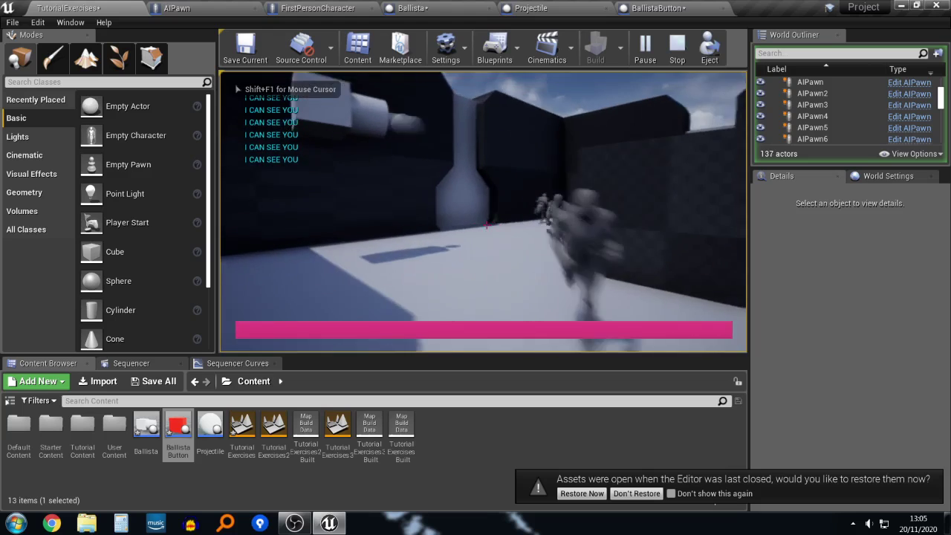
{"action": "key", "text": "w"}
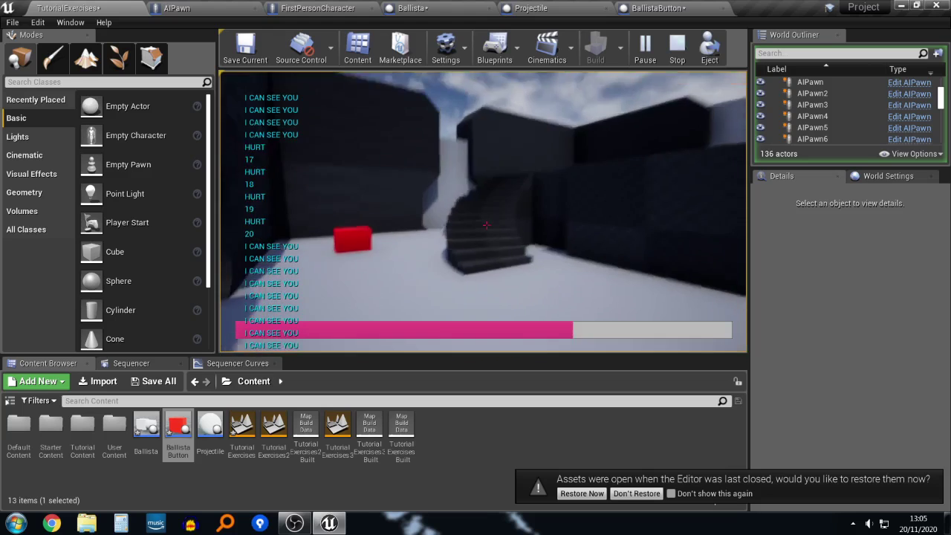
{"action": "key", "text": "w"}
{"action": "key", "text": "e"}
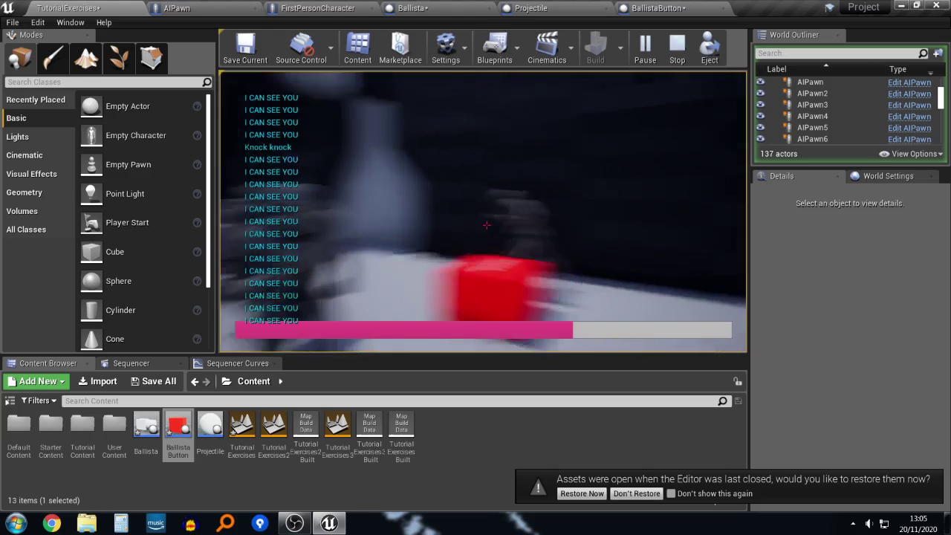
{"action": "key", "text": "s"}
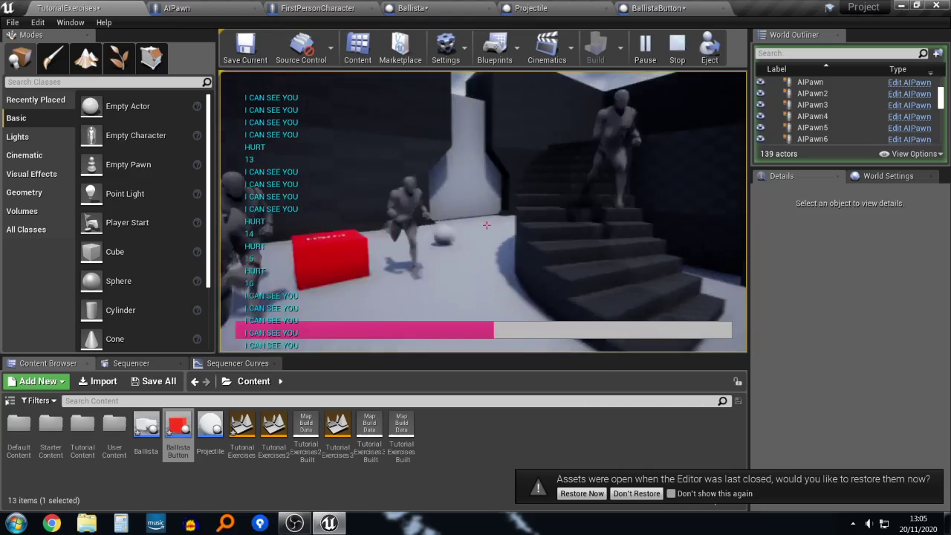
{"action": "key", "text": "Escape"}
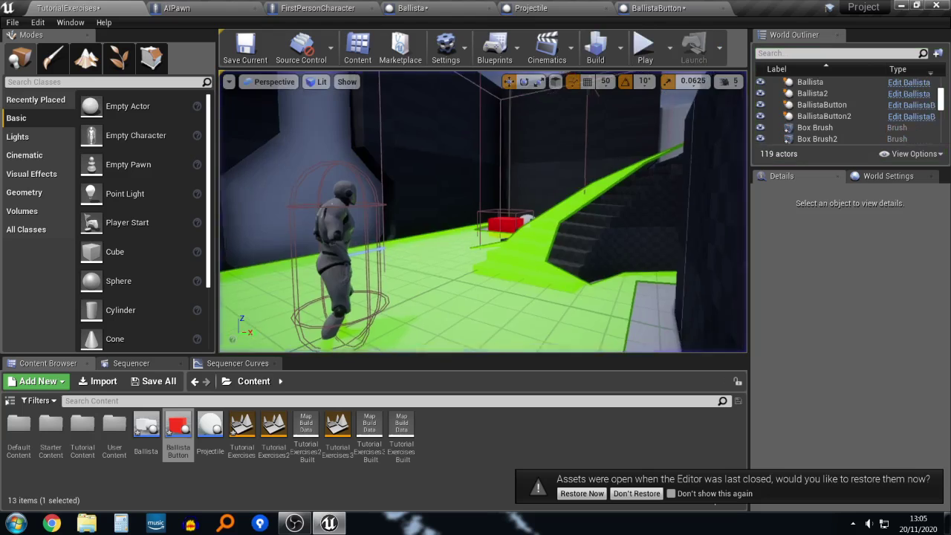
Step: Reposition Ballista2 above the AIPawn group at about X -702.7, Y -609.4, Z 341.9, rotated to about -8.03°, -20.5°, 7.57°
{"action": "left_click", "coordinate": [404, 201]}
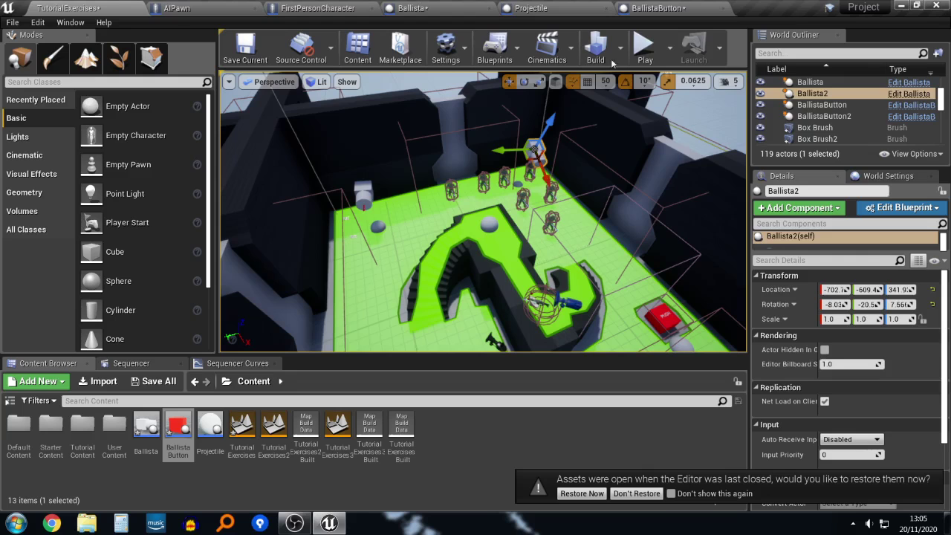
Step: Simulate the level, try rotating the first Ballista by -10° toward the approaching AIPawns, and stop the simulation
{"action": "left_click", "coordinate": [669, 59]}
{"action": "left_click", "coordinate": [706, 151]}
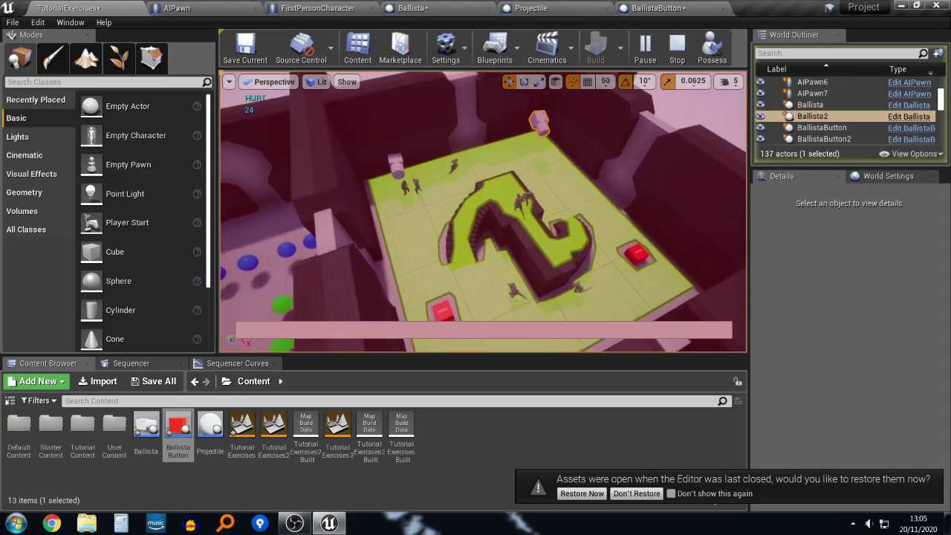
{"action": "right_click_drag", "start_coordinate": [483, 212], "coordinate": [533, 221]}
{"action": "key", "text": "w"}
{"action": "key", "text": "s"}
{"action": "left_click", "coordinate": [355, 147]}
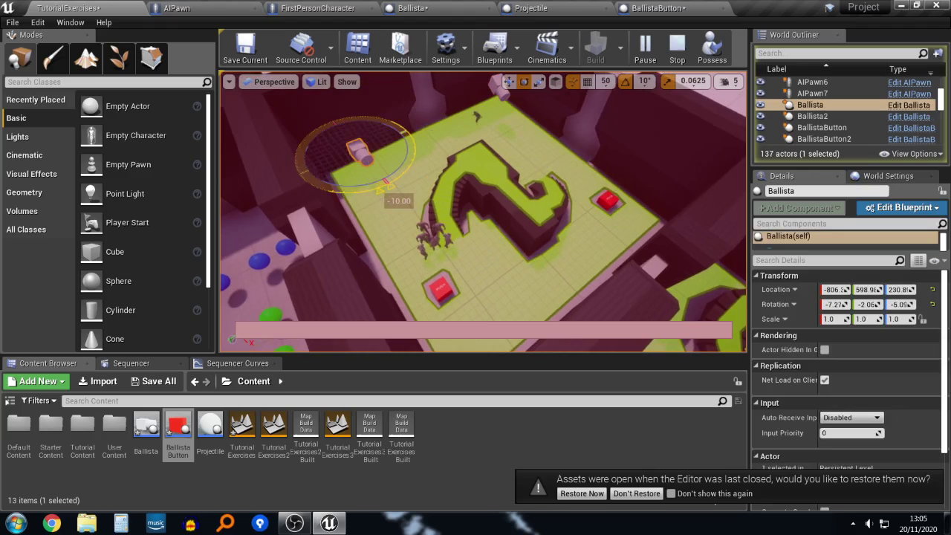
{"action": "right_click_drag", "start_coordinate": [504, 211], "coordinate": [461, 209]}
{"action": "key", "text": "w"}
{"action": "key", "text": "s"}
{"action": "key", "text": "Escape"}
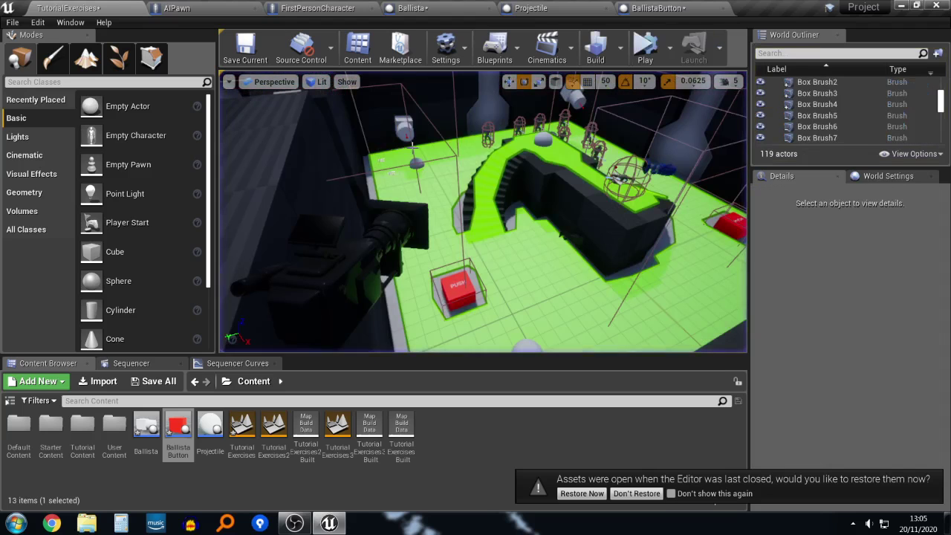
Step: Rotate the first Ballista in the level by -10°, to about X -7.27°, Y -2.06°, Z -5.09°
{"action": "left_click", "coordinate": [402, 131]}
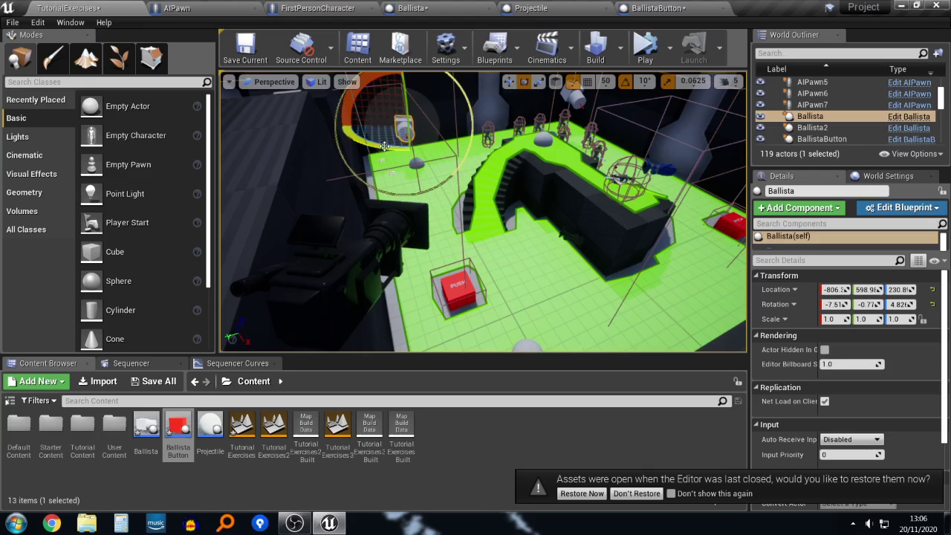
Step: Simulate the level, try rotating Ballista2 to about -7.65°, -10.6°, 6.15° while watching its shots, and stop the simulation
{"action": "left_click", "coordinate": [645, 49]}
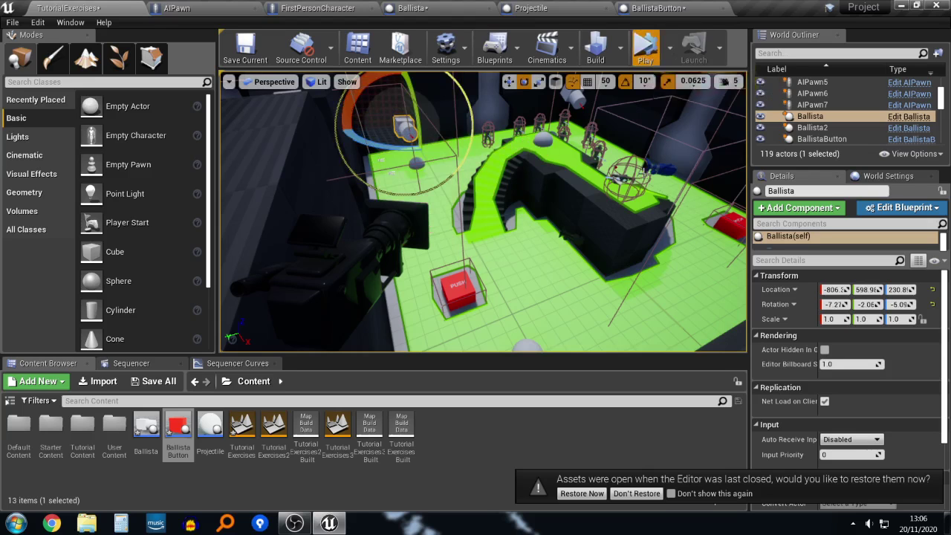
{"action": "right_click_drag", "start_coordinate": [648, 186], "coordinate": [728, 211]}
{"action": "left_click", "coordinate": [443, 140]}
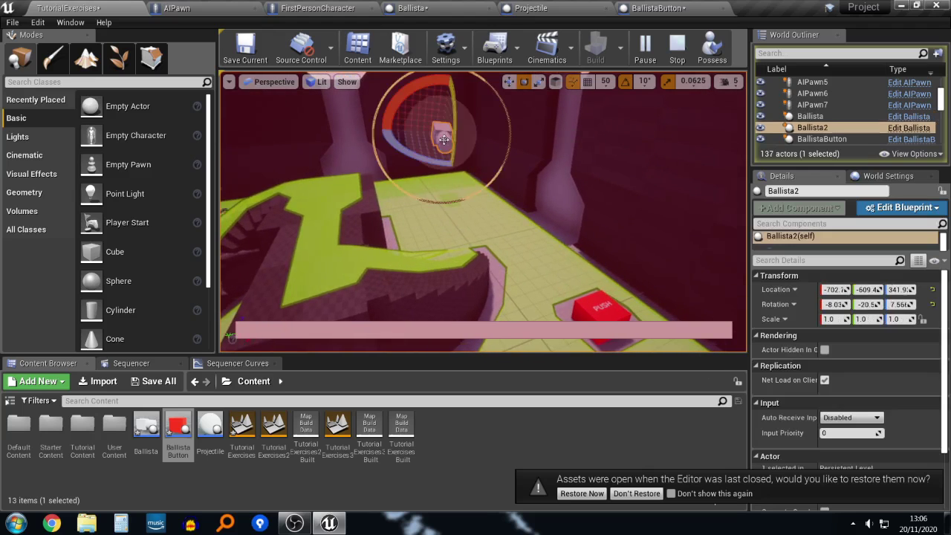
{"action": "right_click_drag", "start_coordinate": [538, 176], "coordinate": [477, 182]}
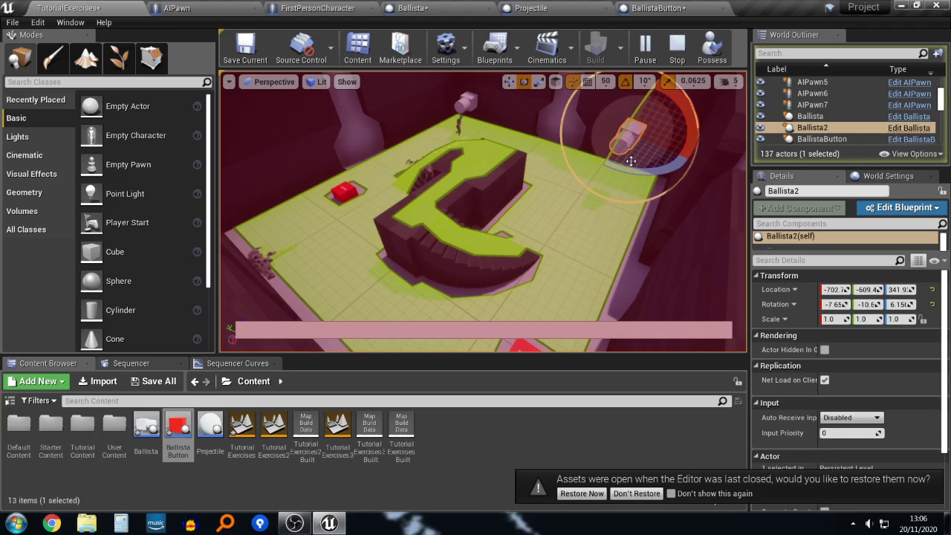
{"action": "right_click_drag", "start_coordinate": [555, 247], "coordinate": [538, 251]}
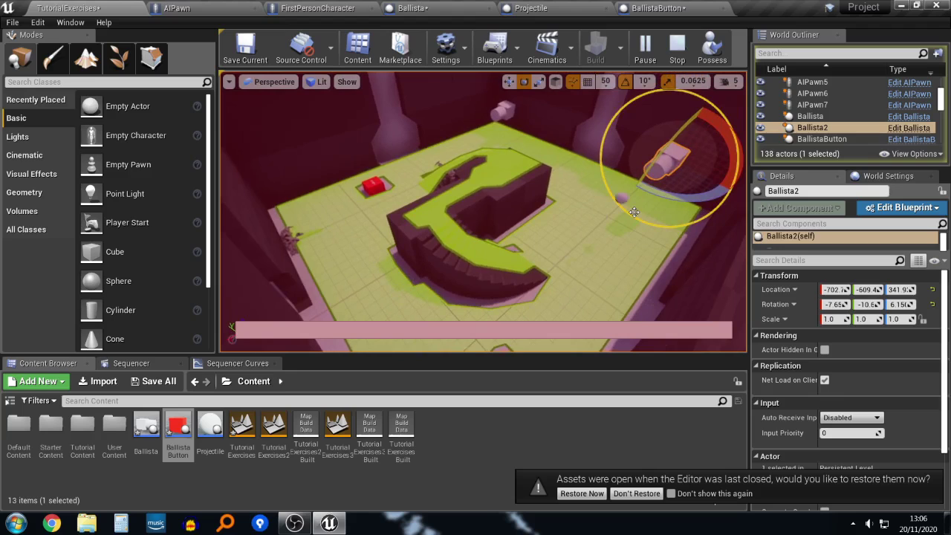
{"action": "right_click_drag", "start_coordinate": [634, 212], "coordinate": [631, 227]}
{"action": "right_click_drag", "start_coordinate": [645, 186], "coordinate": [543, 200]}
{"action": "key", "text": "Escape"}
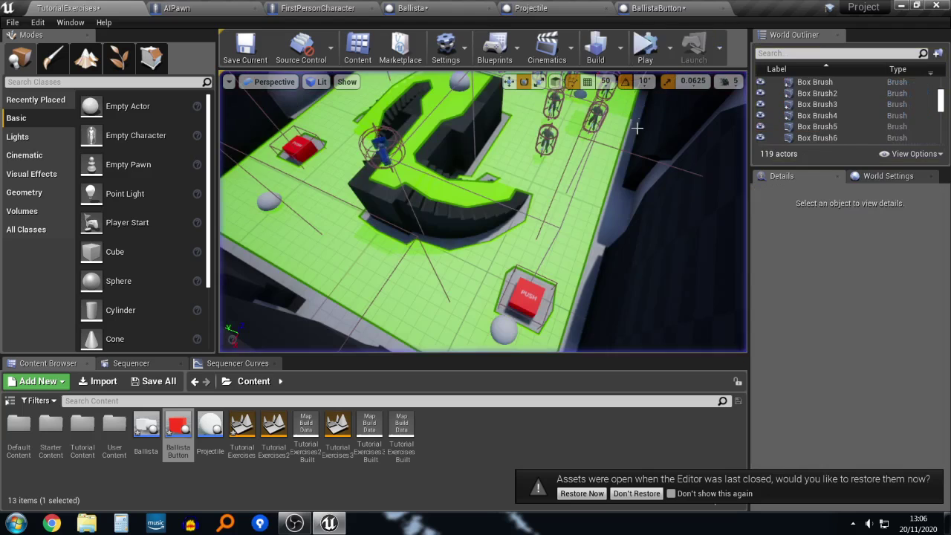
Step: Run the simulation again, watch the AIPawns around both buttons and Ballistas, and stop it
{"action": "left_click", "coordinate": [643, 51]}
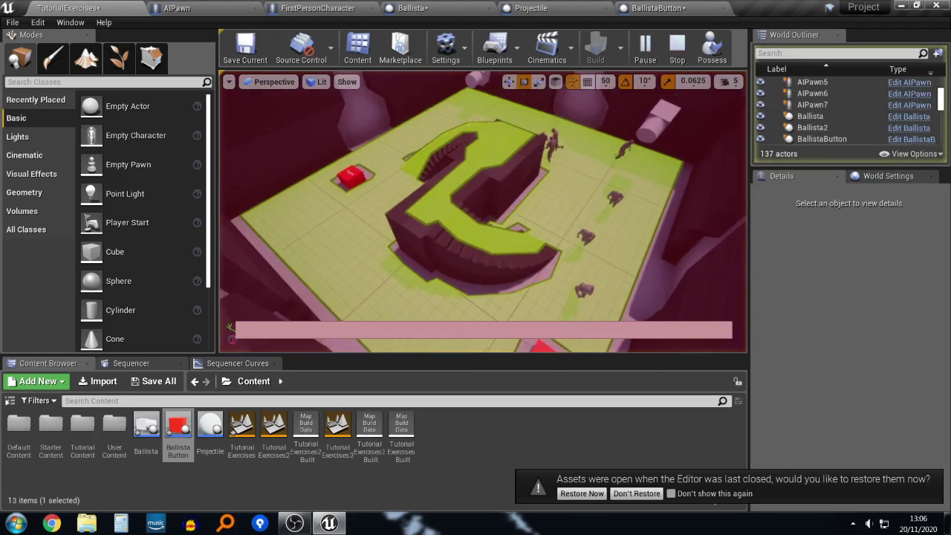
{"action": "right_click_drag", "start_coordinate": [505, 204], "coordinate": [553, 190]}
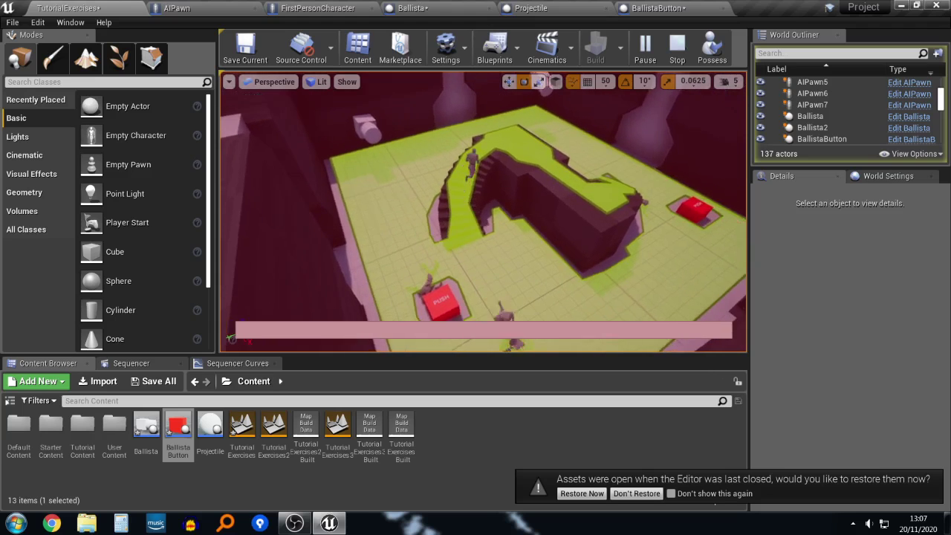
{"action": "right_click_drag", "start_coordinate": [553, 190], "coordinate": [576, 158]}
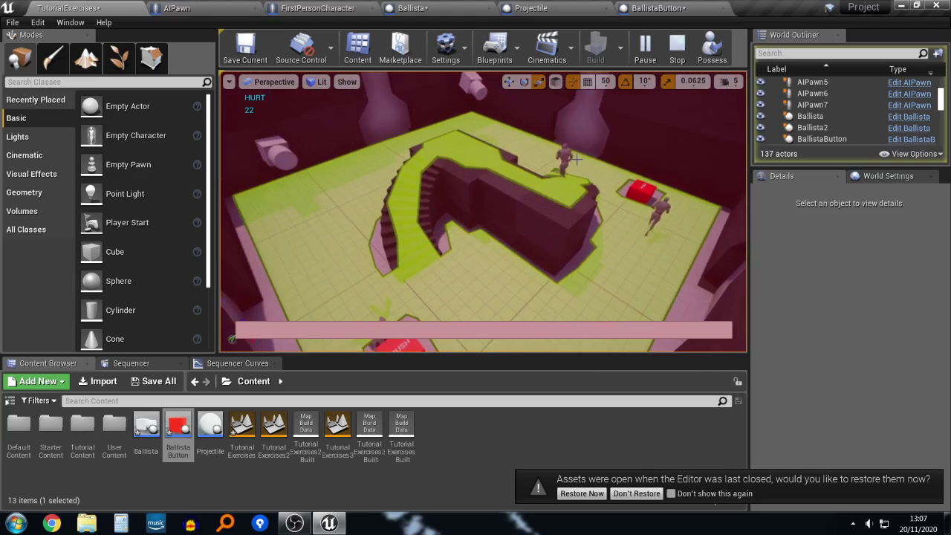
{"action": "right_click_drag", "start_coordinate": [564, 209], "coordinate": [532, 205]}
{"action": "key", "text": "Escape"}
Step: Review the BallistaButton, Ballista and Projectile Blueprints, and save the TutorialExercises map with all modified assets
{"action": "left_click", "coordinate": [654, 8]}
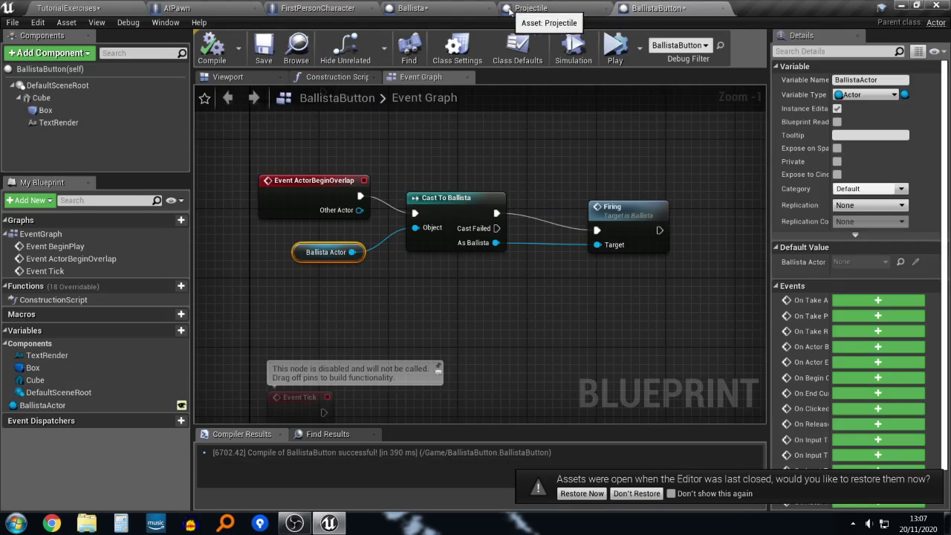
{"action": "left_click", "coordinate": [502, 6]}
{"action": "left_click", "coordinate": [413, 7]}
{"action": "left_click", "coordinate": [531, 7]}
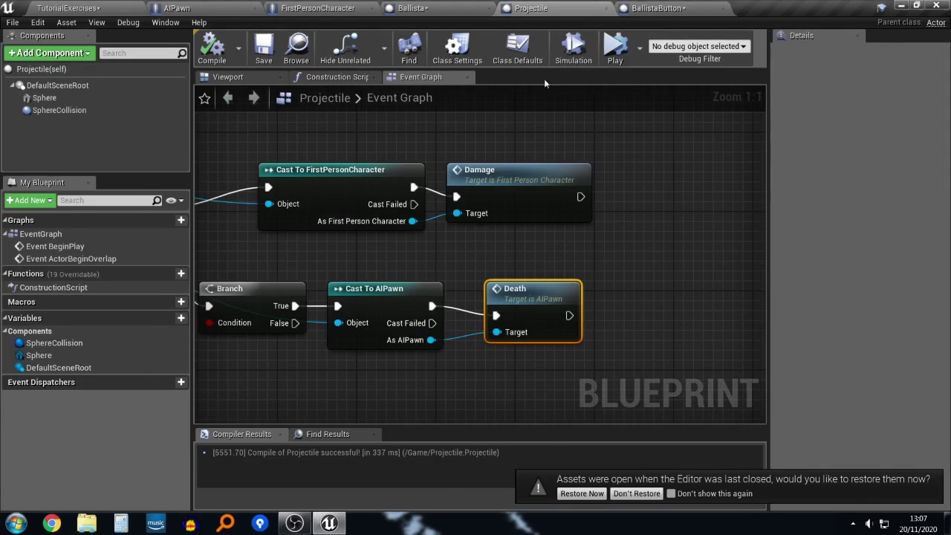
{"action": "left_click", "coordinate": [295, 524]}
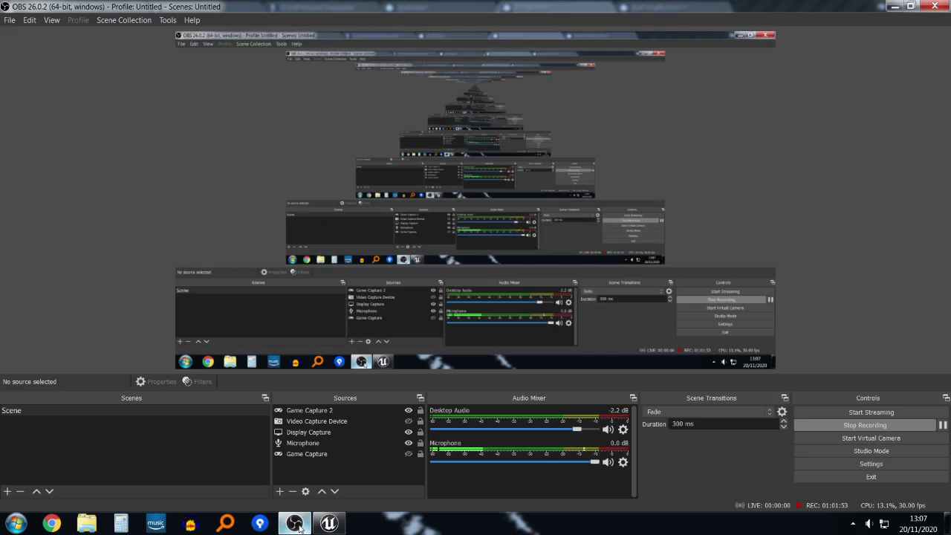
{"action": "left_click", "coordinate": [295, 524]}
{"action": "right_click_drag", "start_coordinate": [611, 195], "coordinate": [711, 175]}
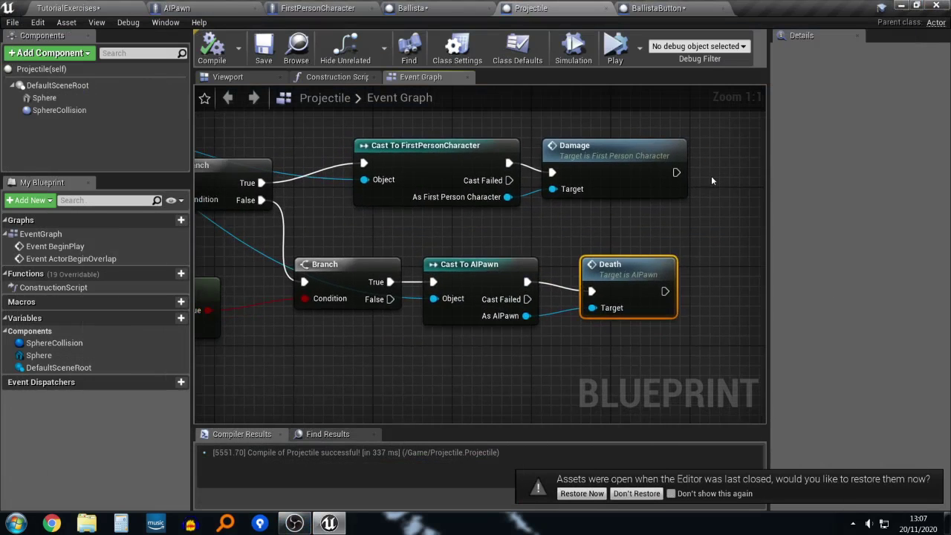
{"action": "scroll", "coordinate": [691, 185], "scroll_direction": "down", "scroll_amount": 1}
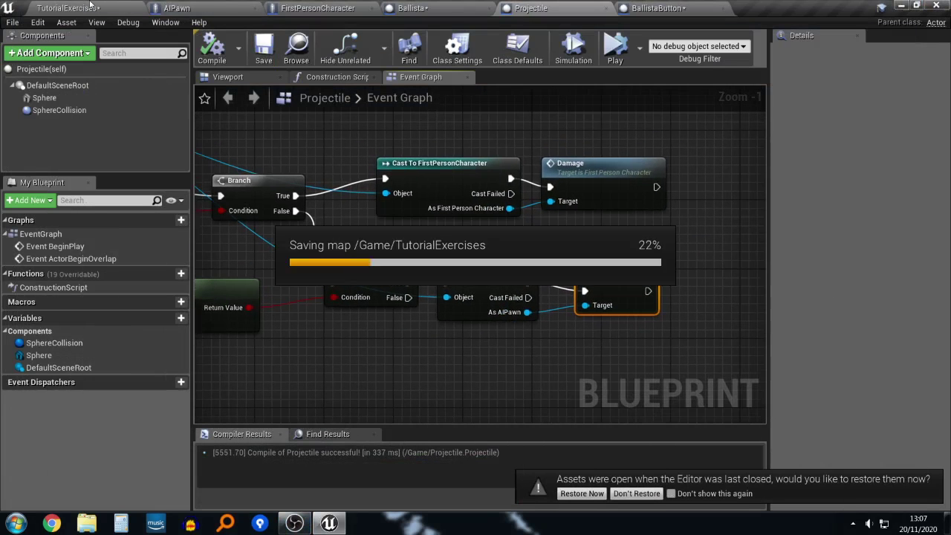
Step: Return to the TutorialExercises level and rotate Ballista2 to about X -3.96°, Y -11.6°, Z -3.83°
{"action": "left_click", "coordinate": [89, 6]}
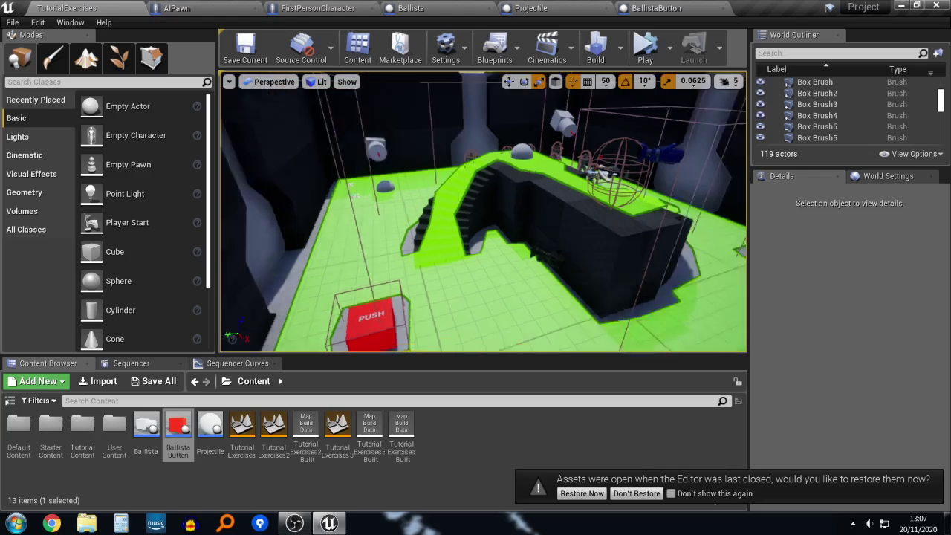
{"action": "right_click_drag", "start_coordinate": [483, 211], "coordinate": [502, 173]}
{"action": "key", "text": "w"}
{"action": "left_click", "coordinate": [456, 188]}
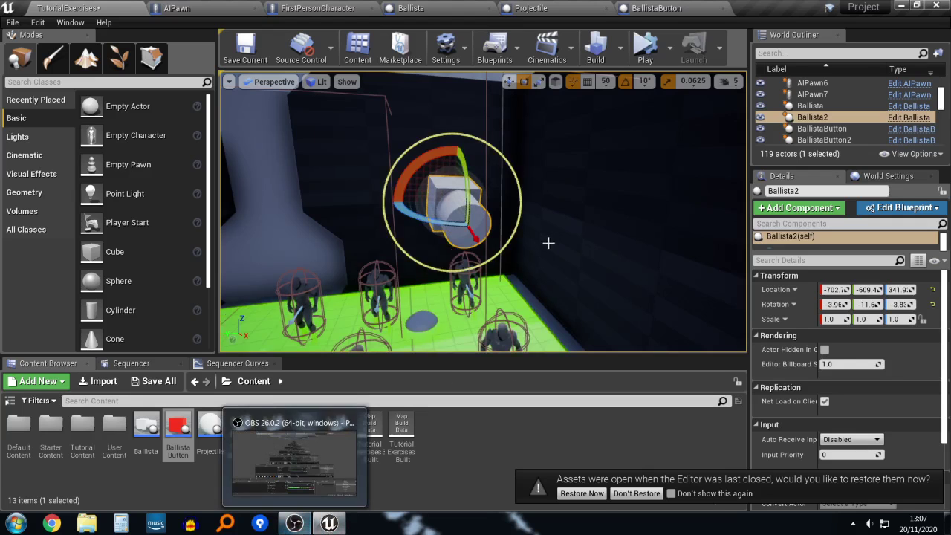
Step: Simulate the level to check Ballista2's shots near the second button, and switch to OBS
{"action": "key", "text": "f"}
{"action": "left_click", "coordinate": [659, 43]}
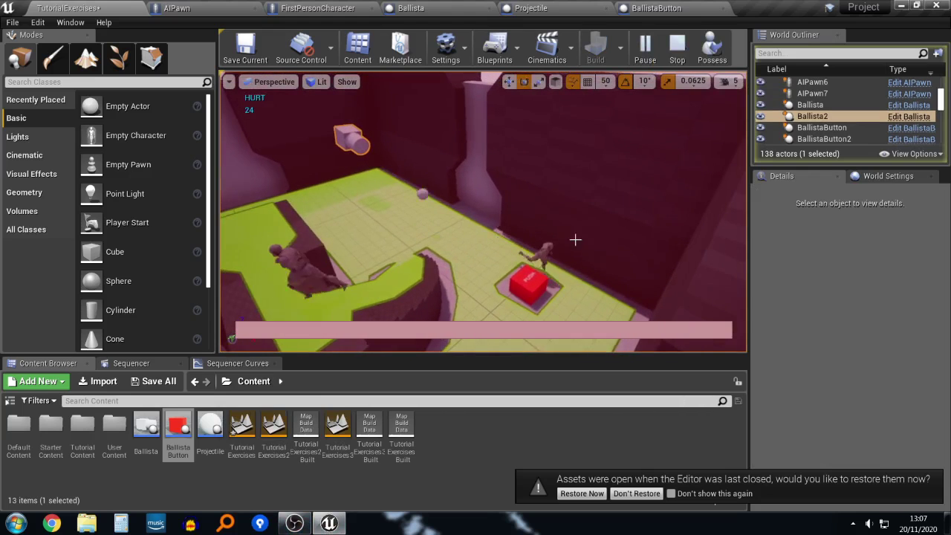
{"action": "left_click", "coordinate": [294, 524]}
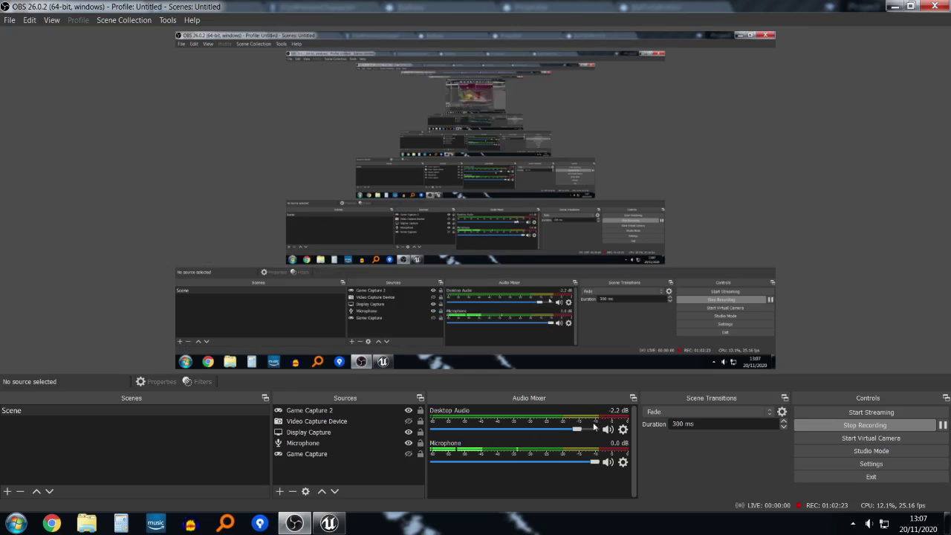